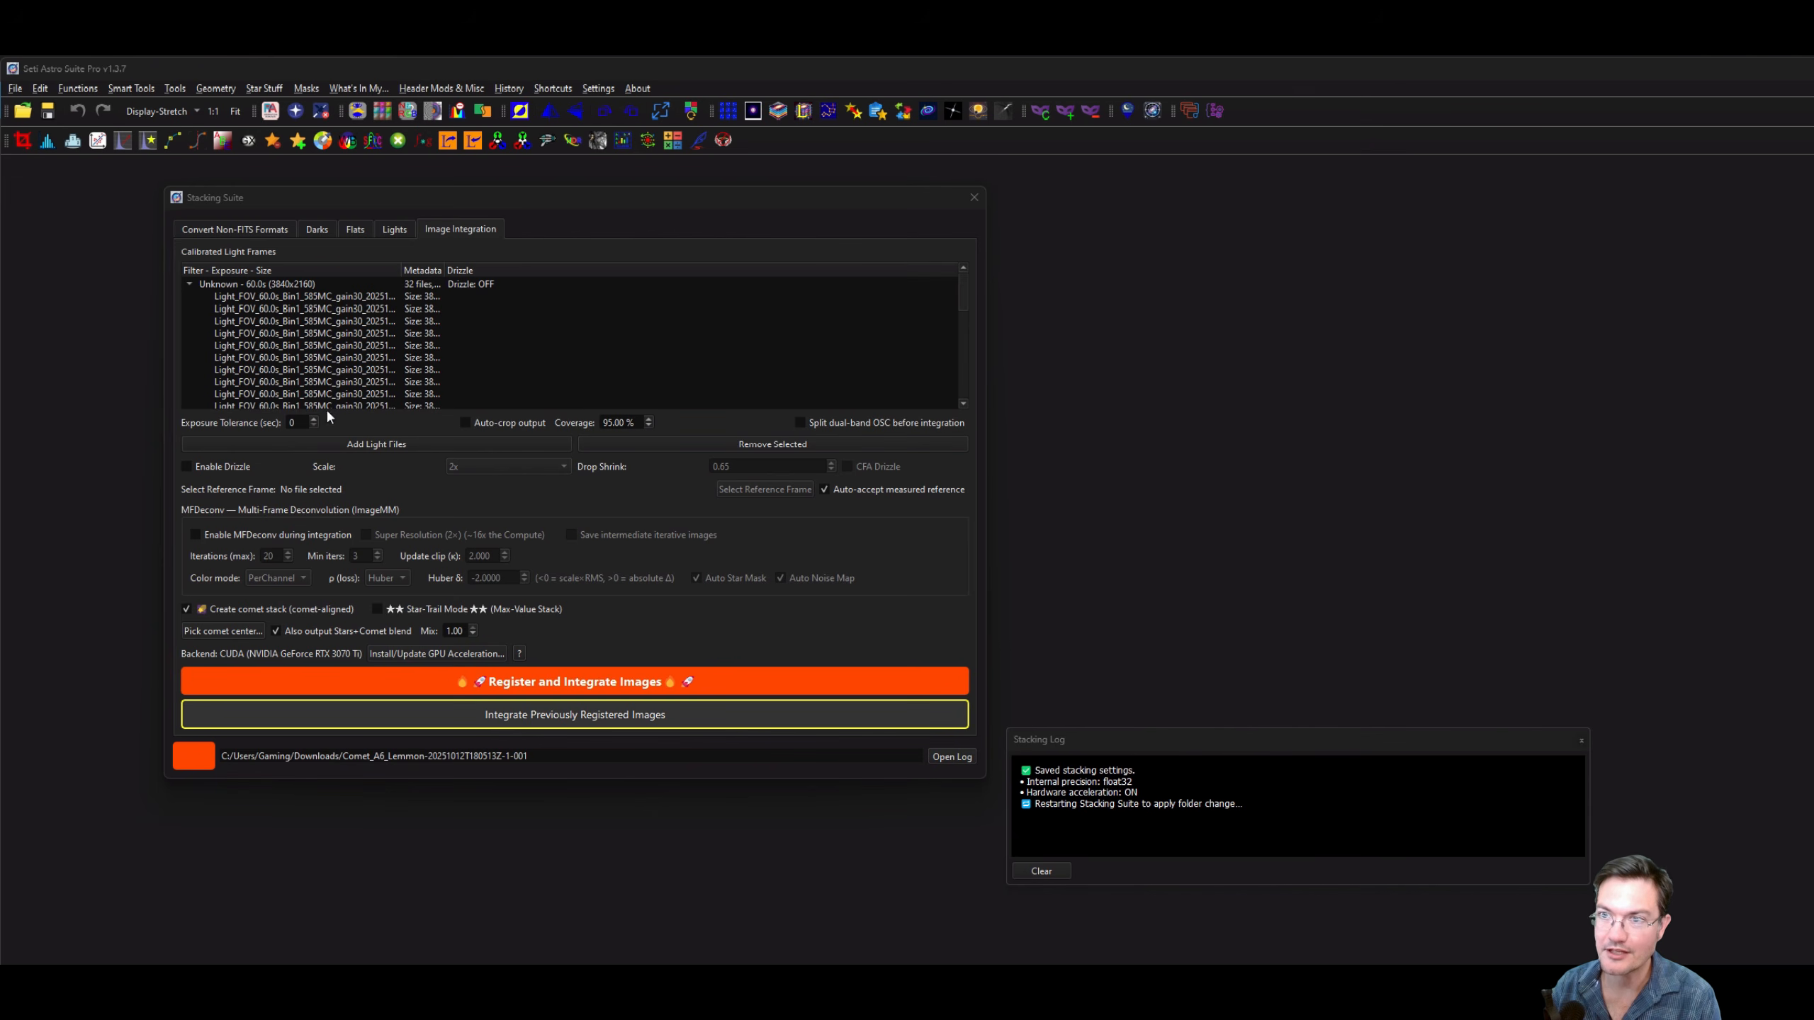
Review the comet star removal and comet high-clip options in the stacking settings, leaving them unchanged.
double_click(395, 270)
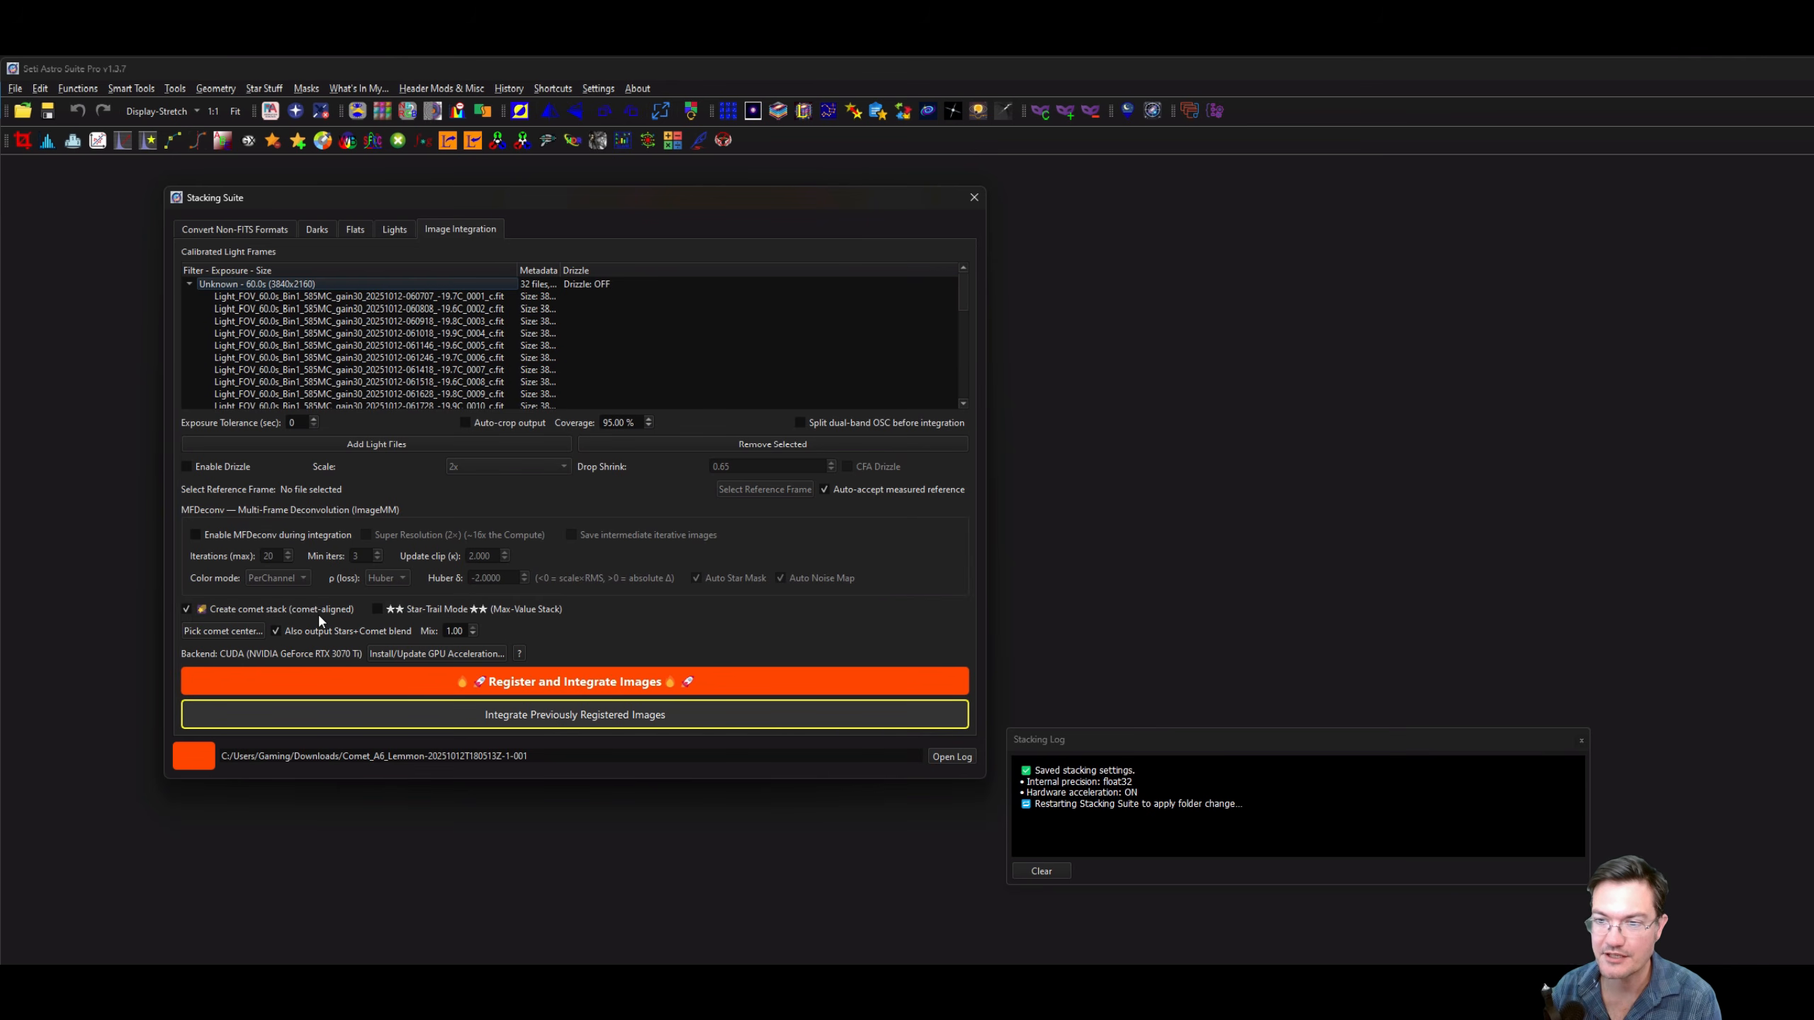
click(192, 756)
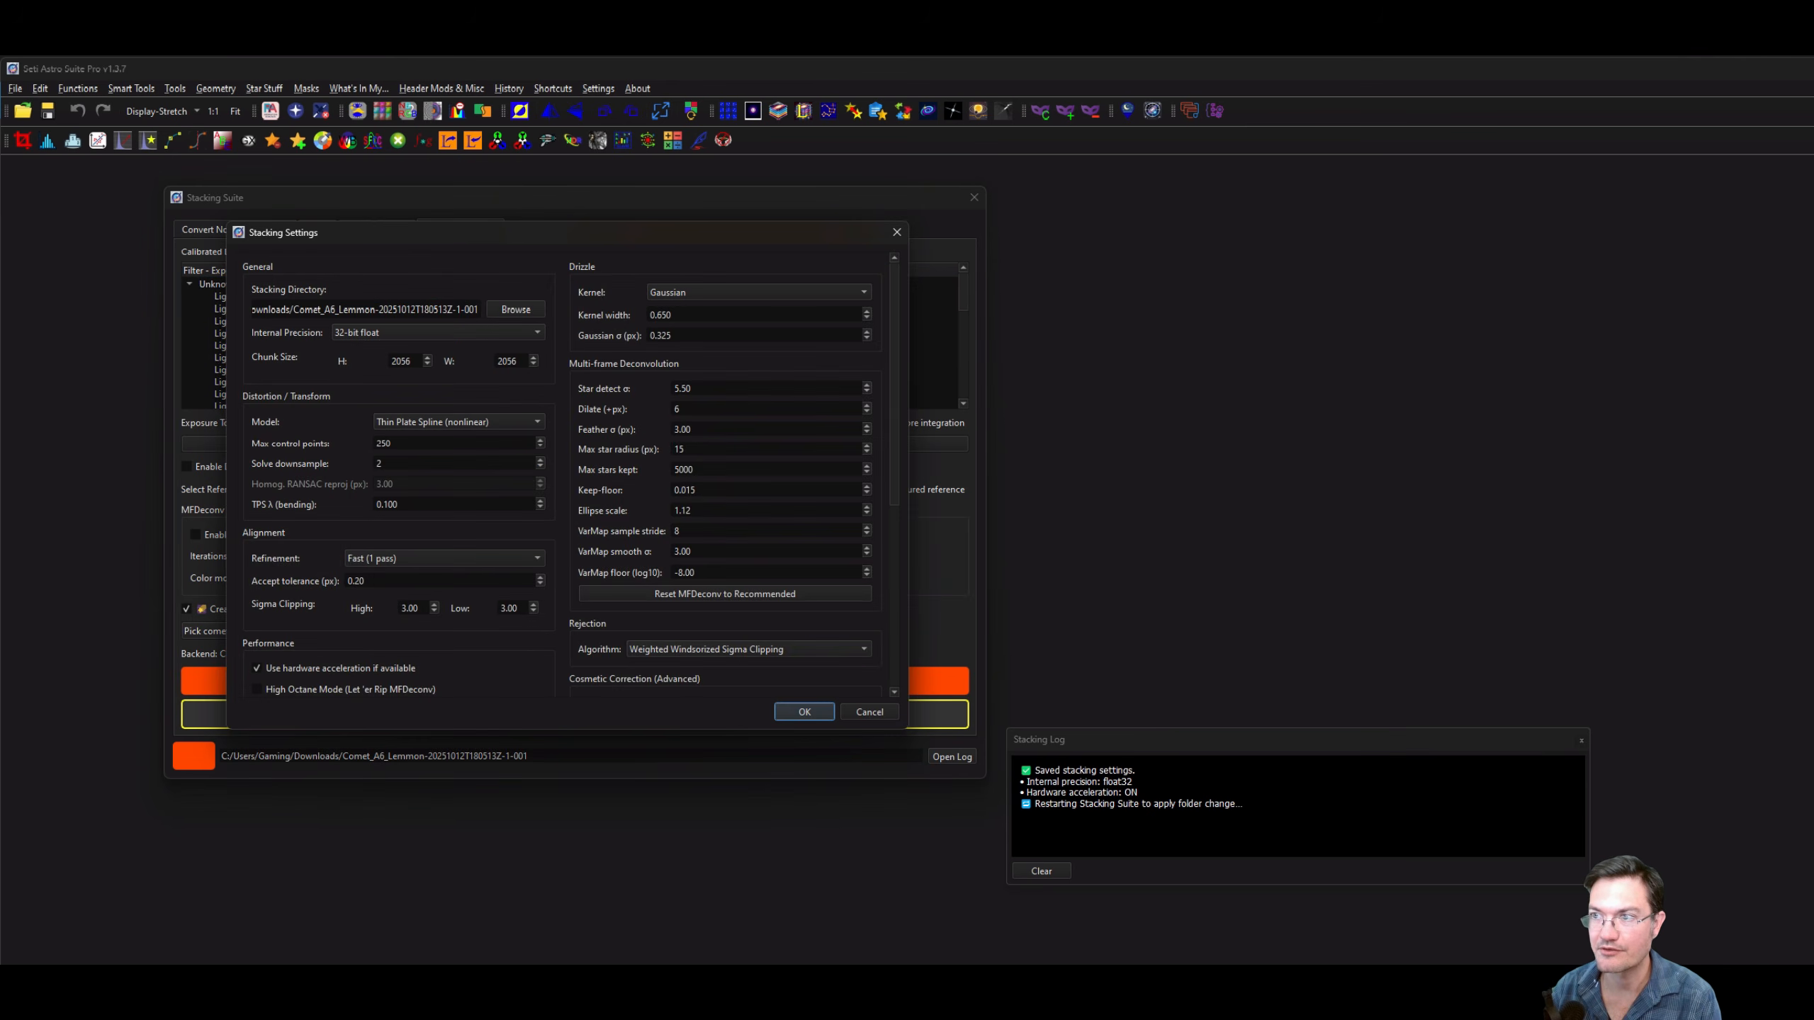
scroll(597, 592, down, 5)
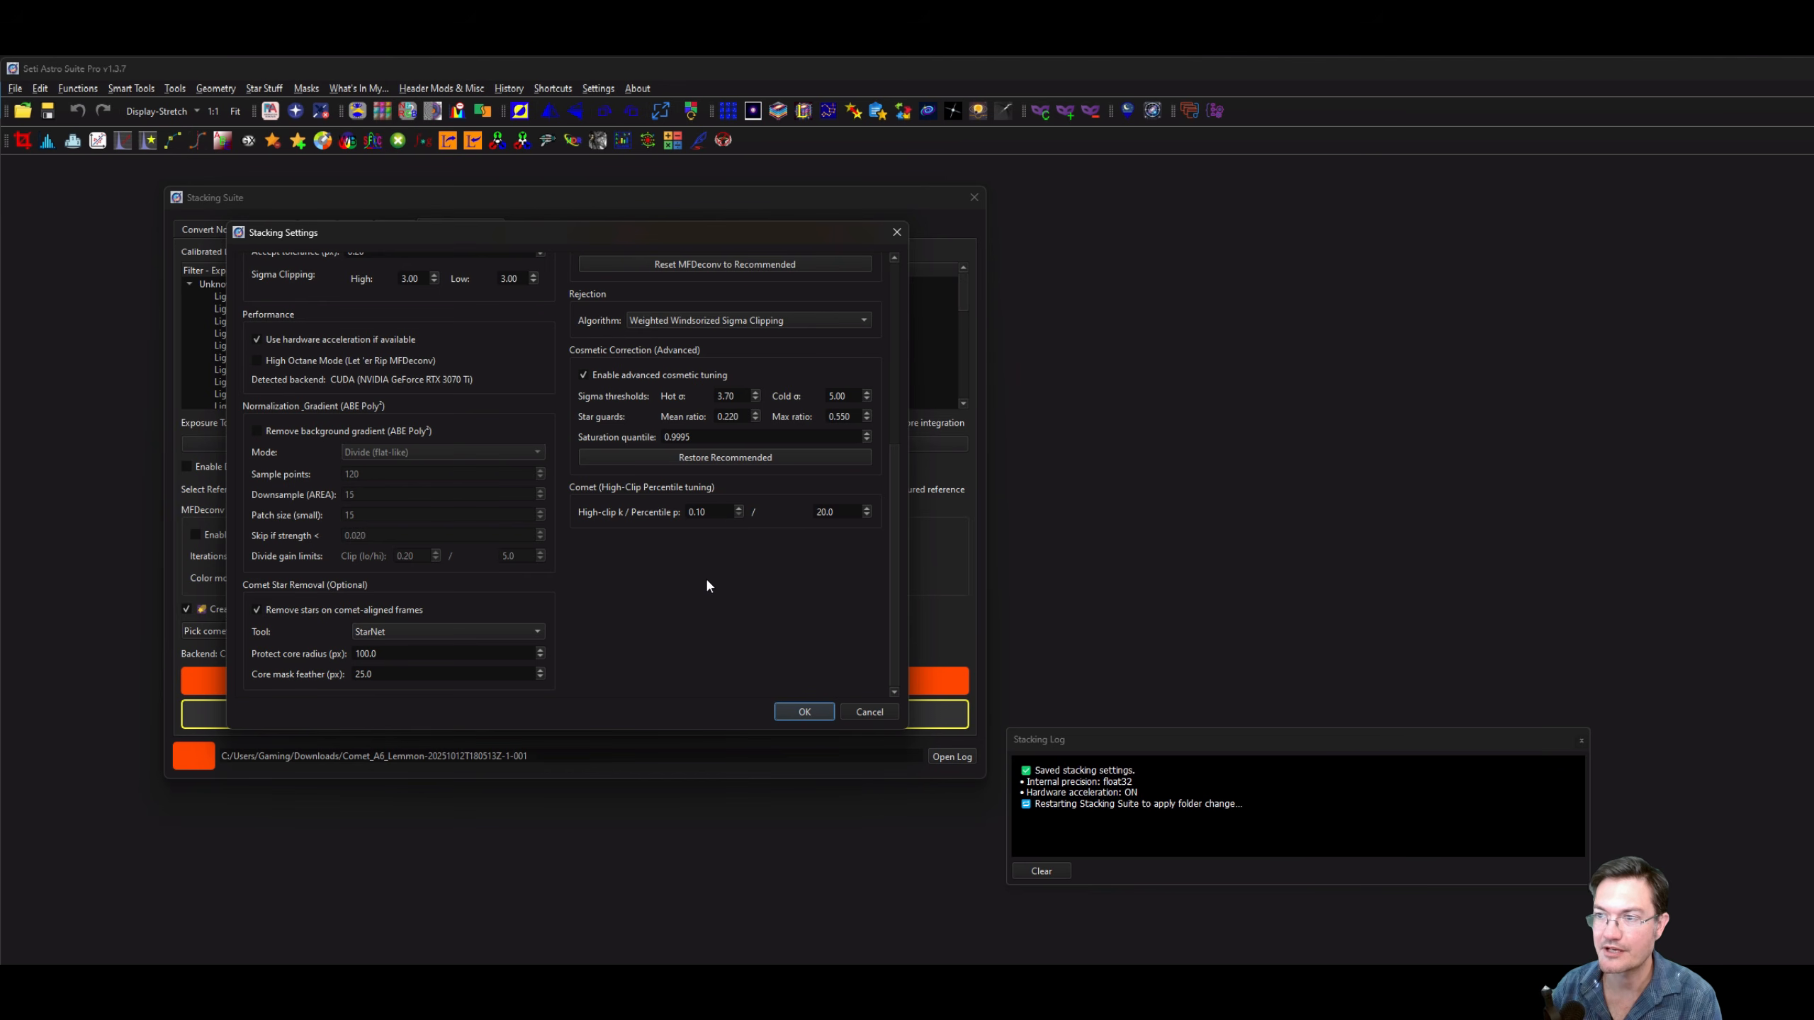
click(870, 711)
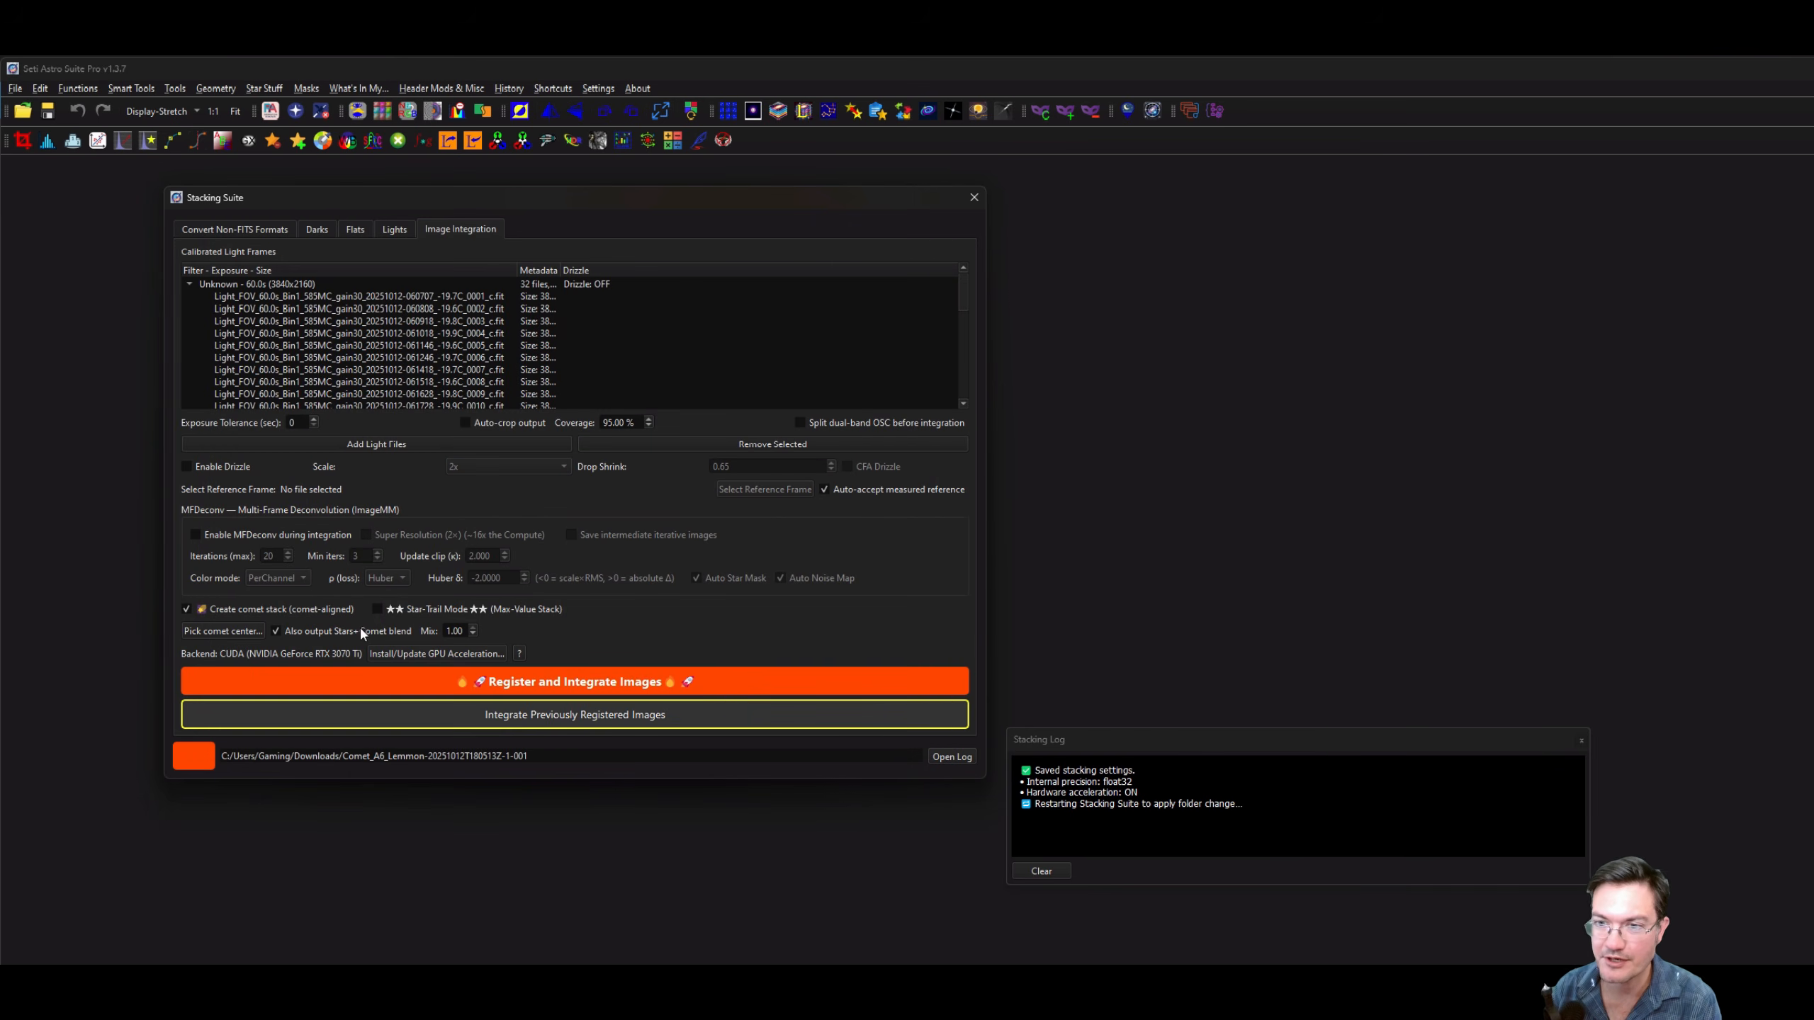
Set the comet center on the bright nucleus in the first light frame, checking the mark without autostretch.
click(202, 630)
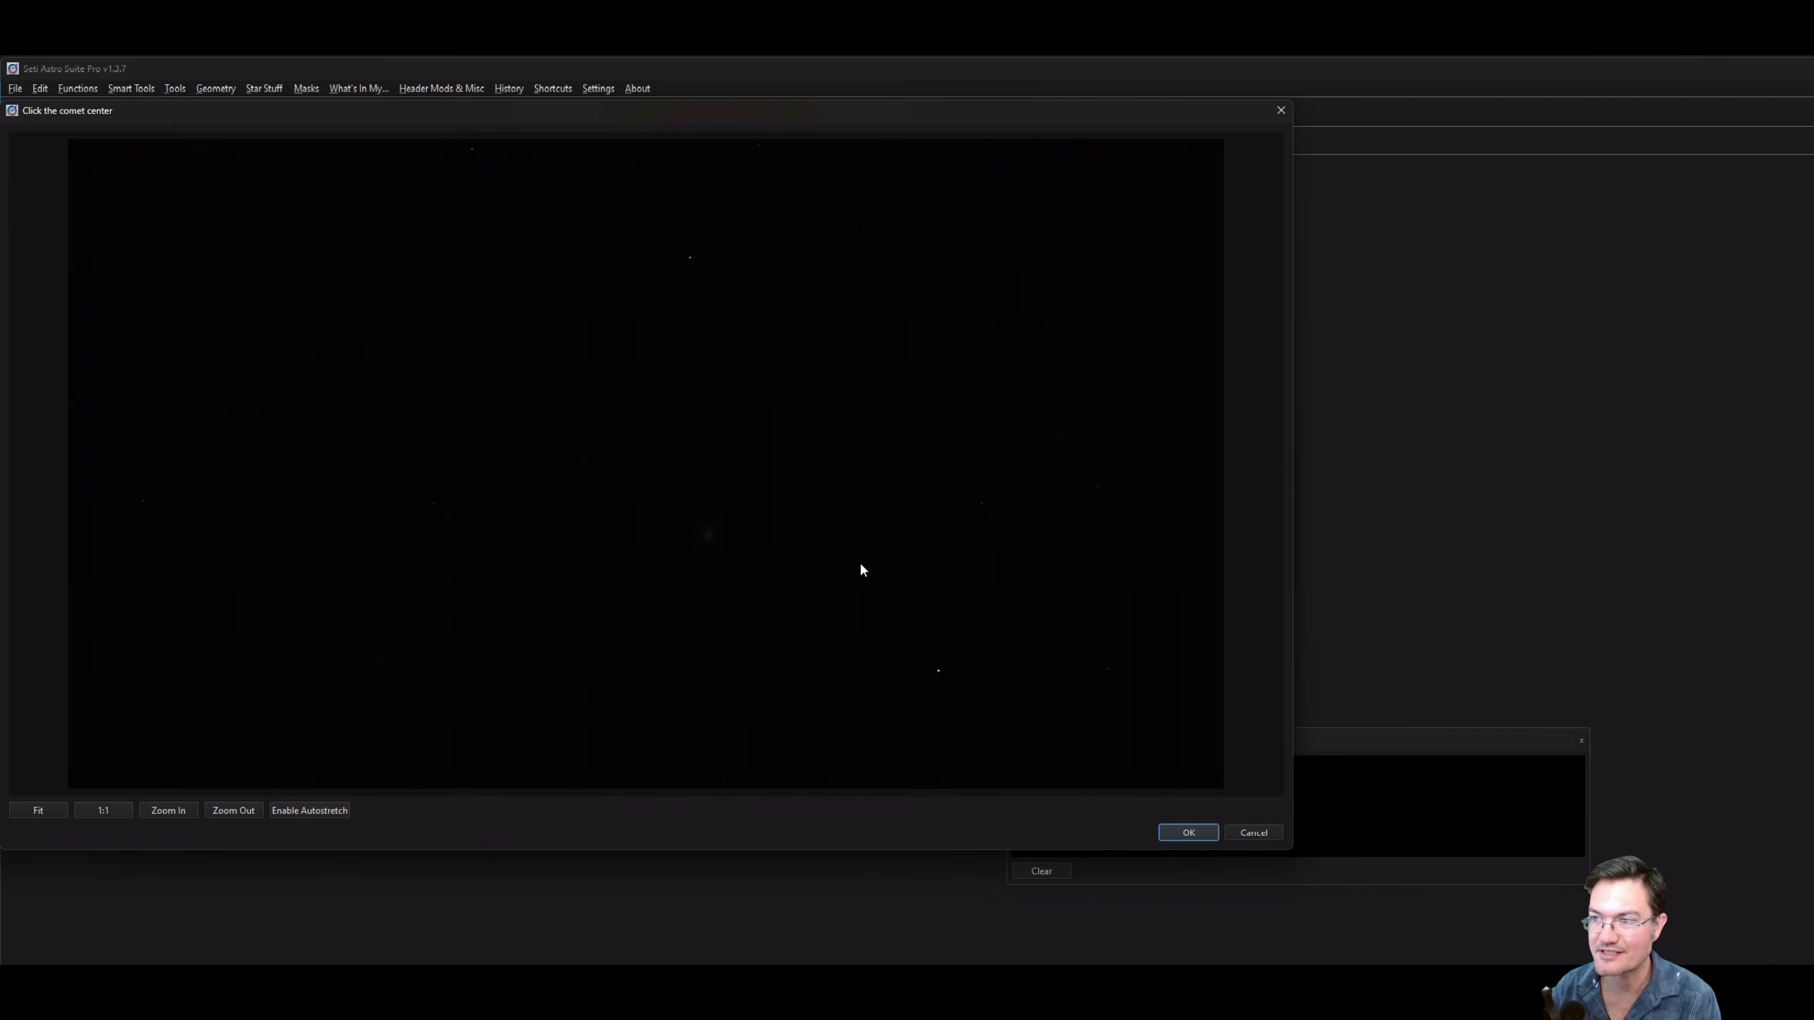
click(311, 816)
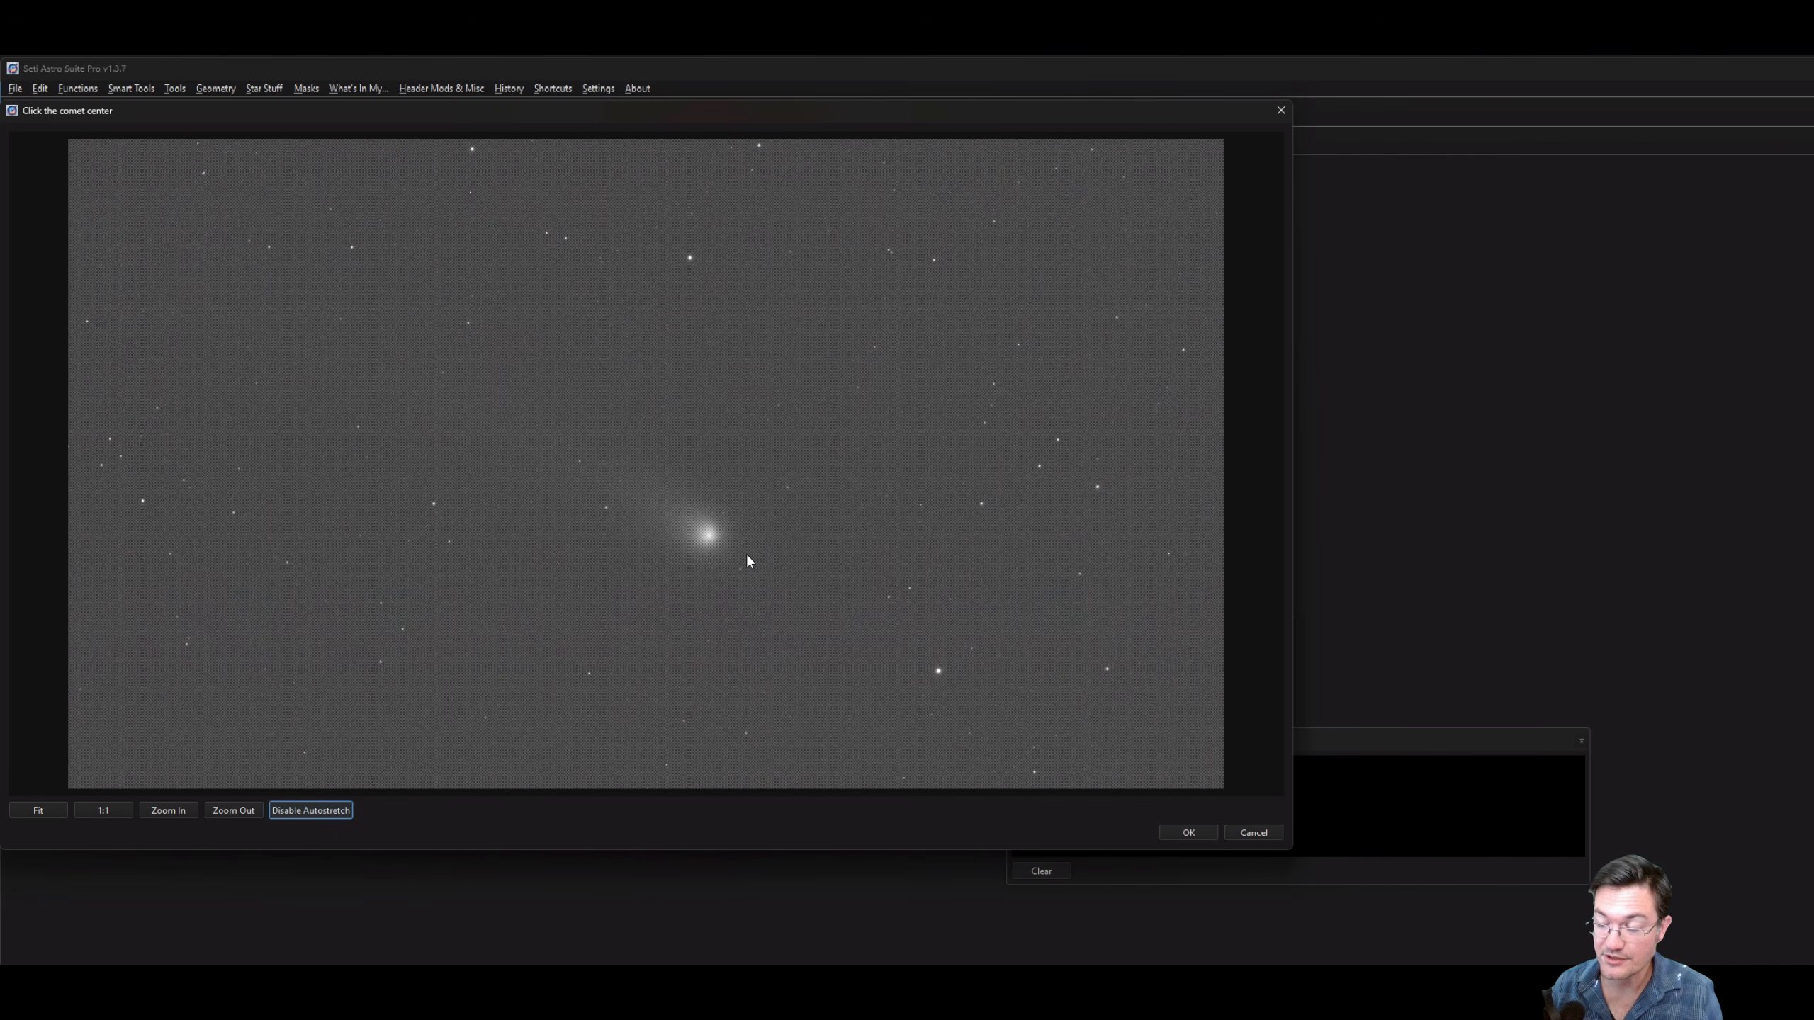
click(723, 547)
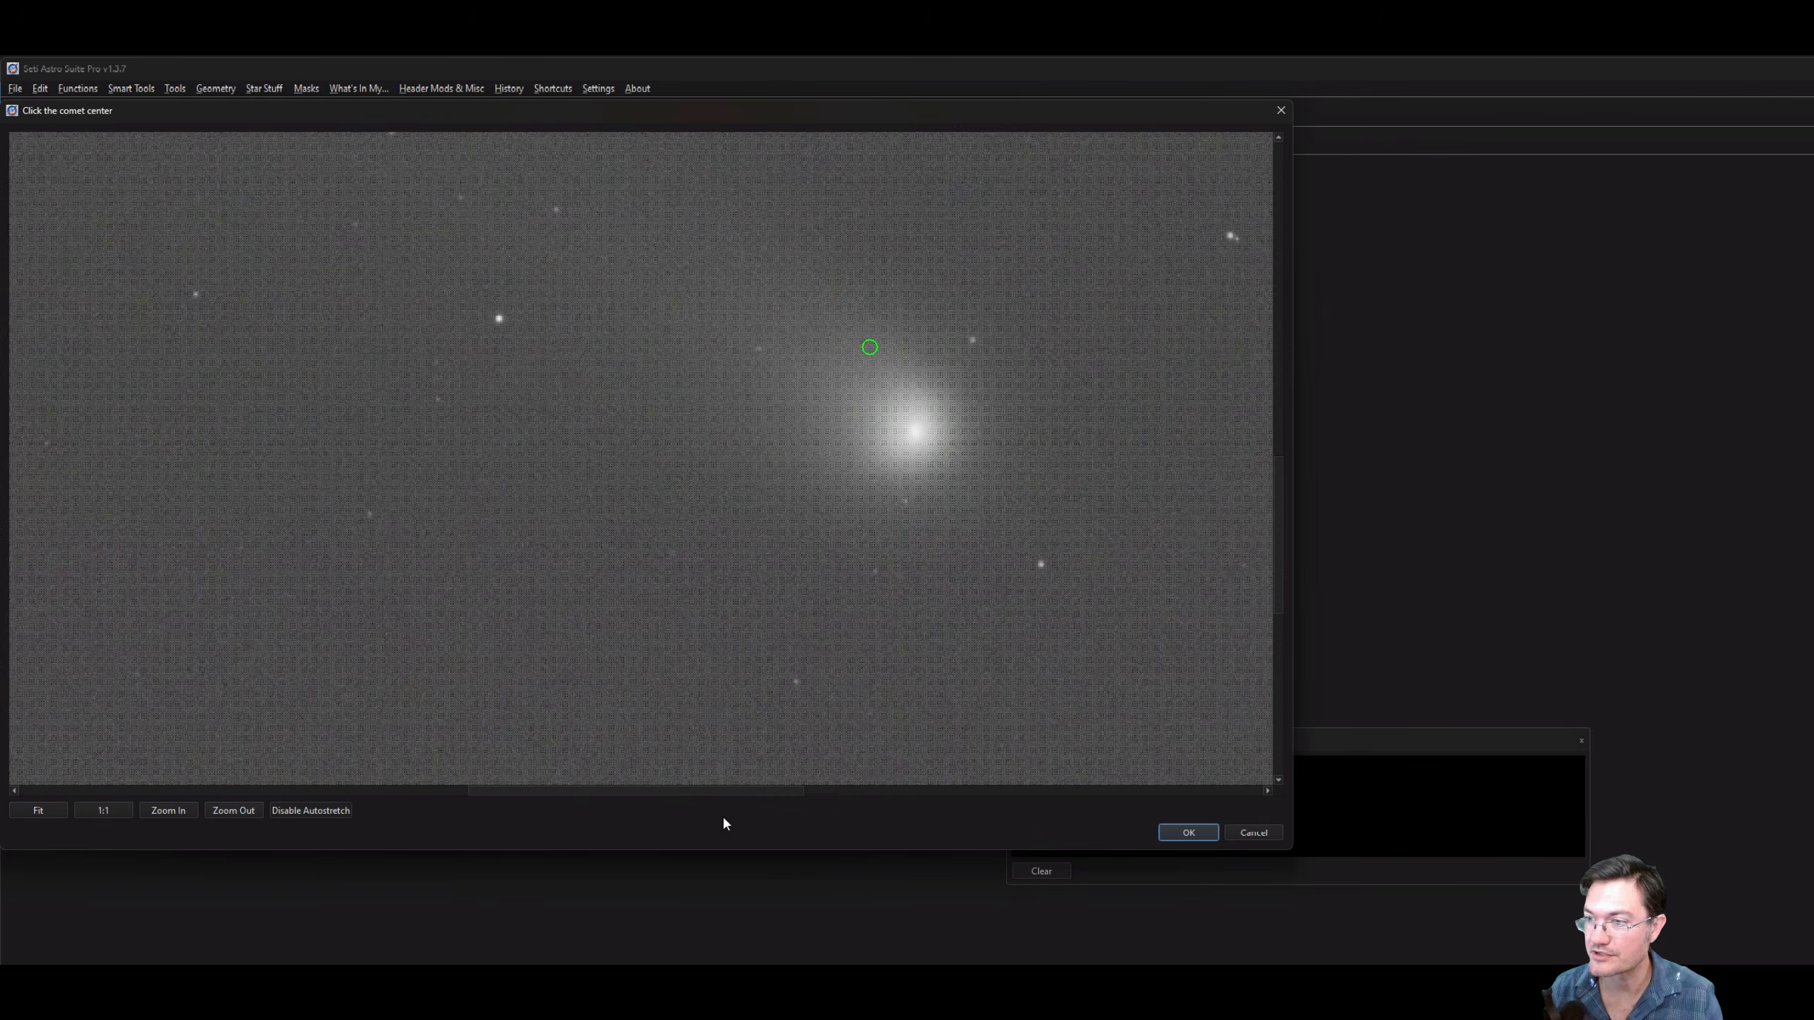
mouse_move(730, 791)
mouse_down()
mouse_move(841, 790)
mouse_move(697, 800)
mouse_up()
scroll(502, 457, up, 4)
scroll(287, 418, up, 3)
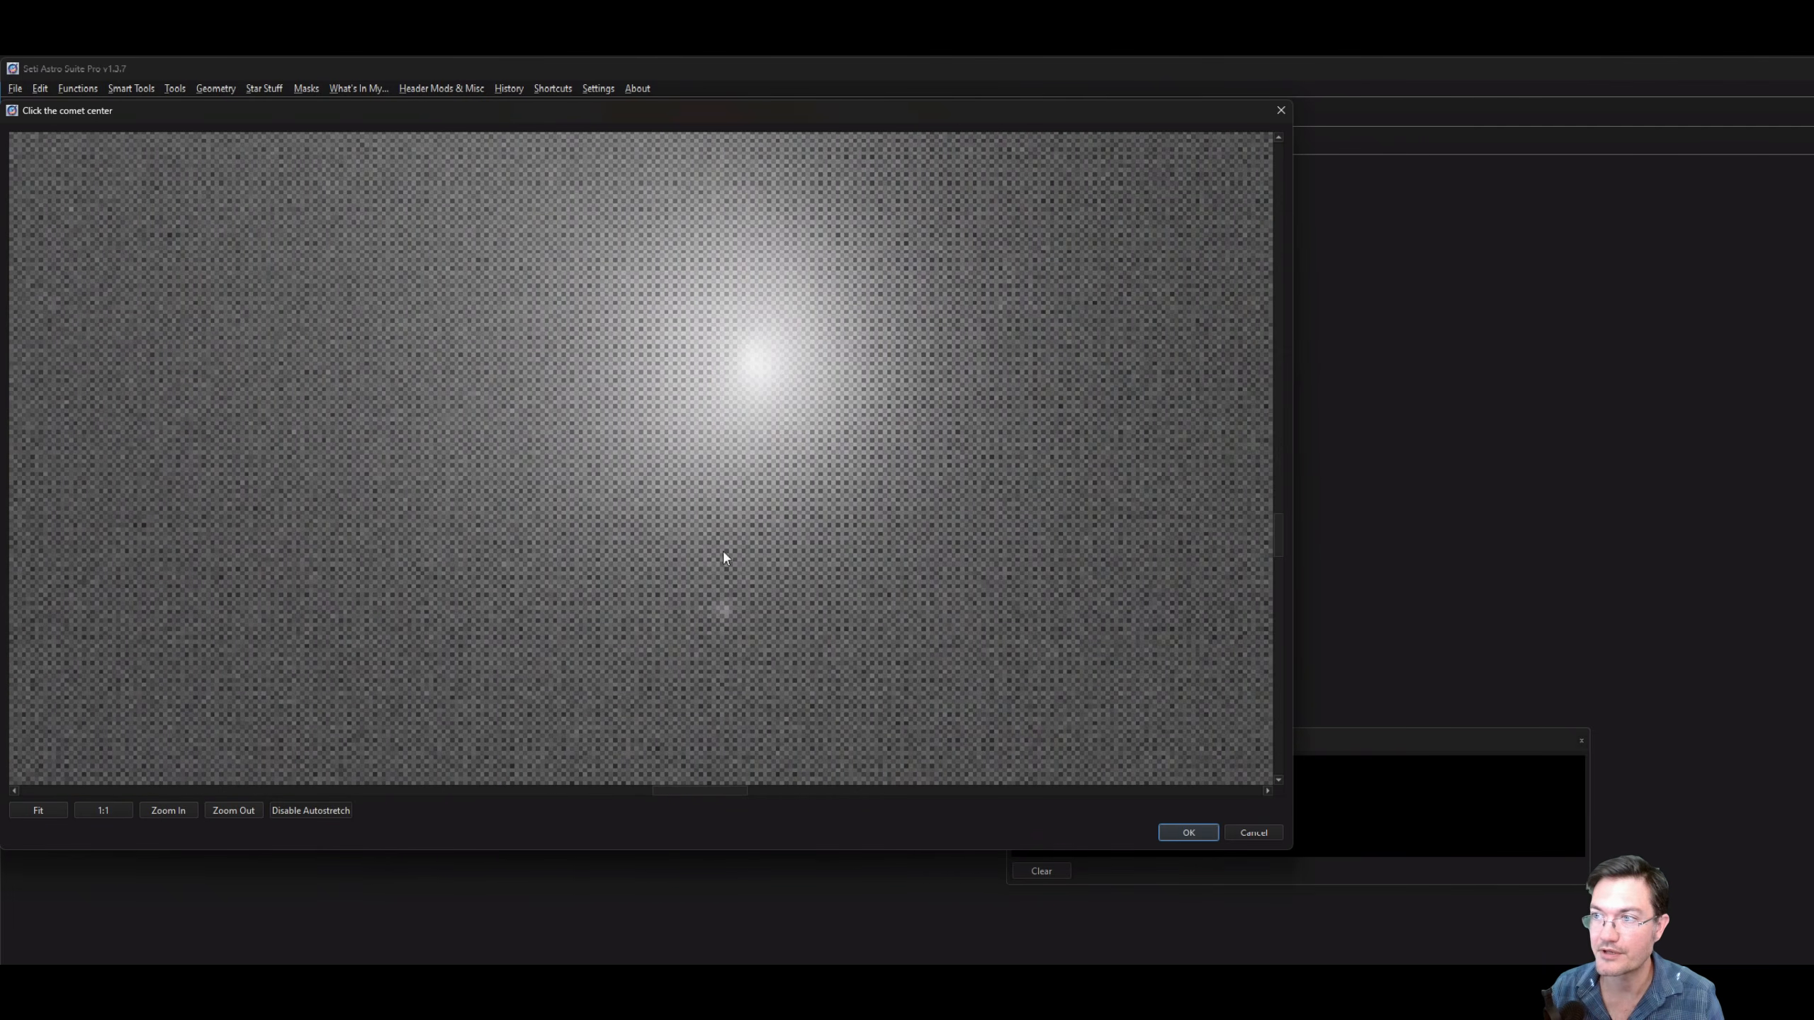
click(755, 364)
click(300, 812)
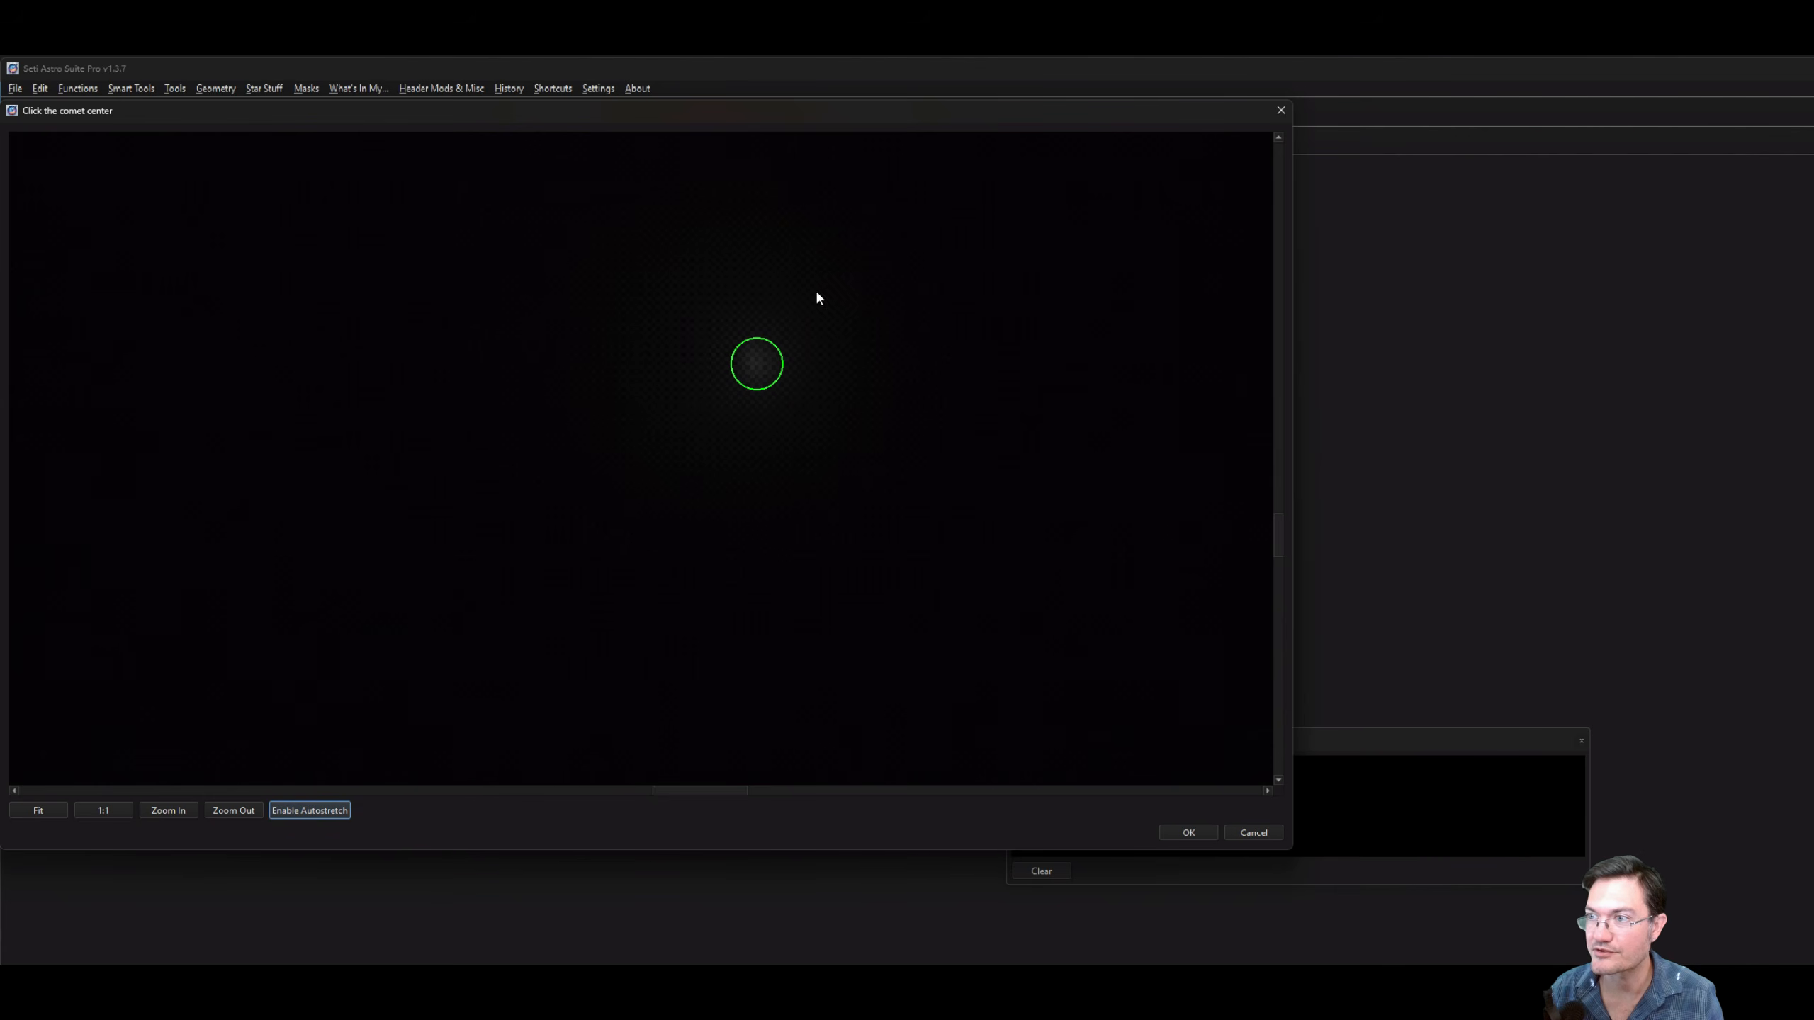
click(1183, 833)
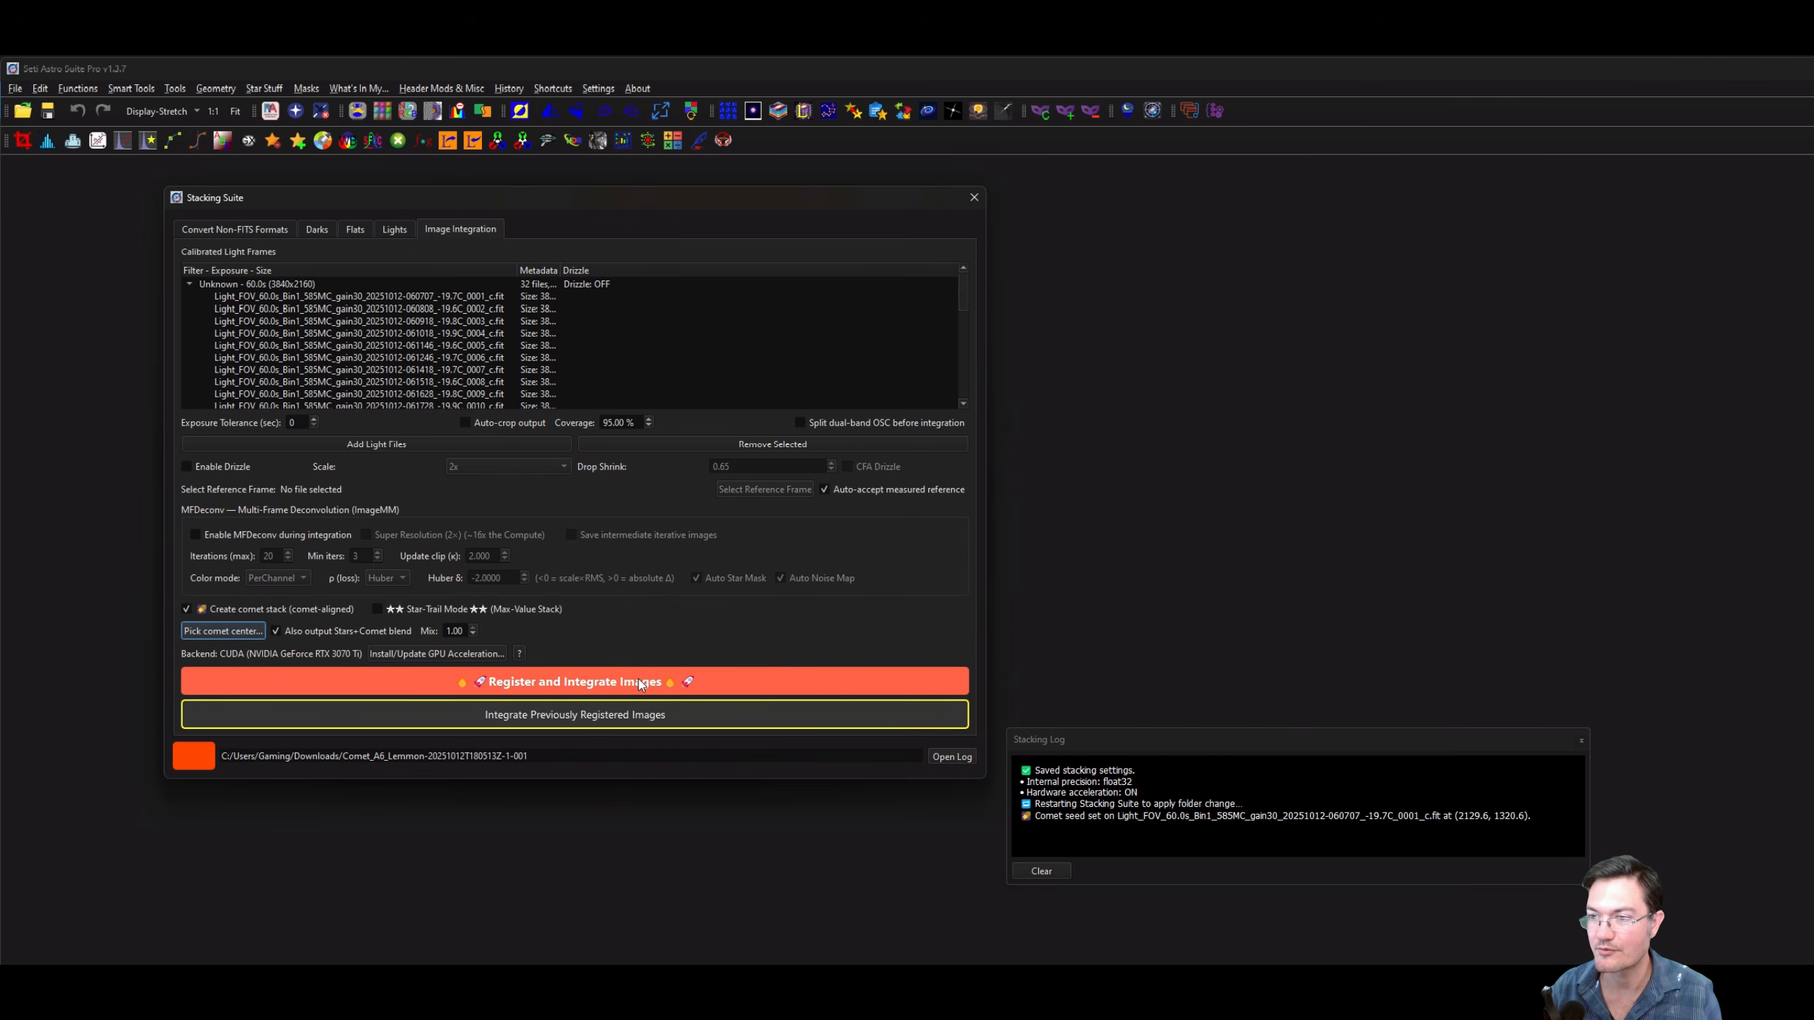
Start registering and integrating the light frames, and inspect the first frame's comet centroid with and without the gamma preview.
click(641, 681)
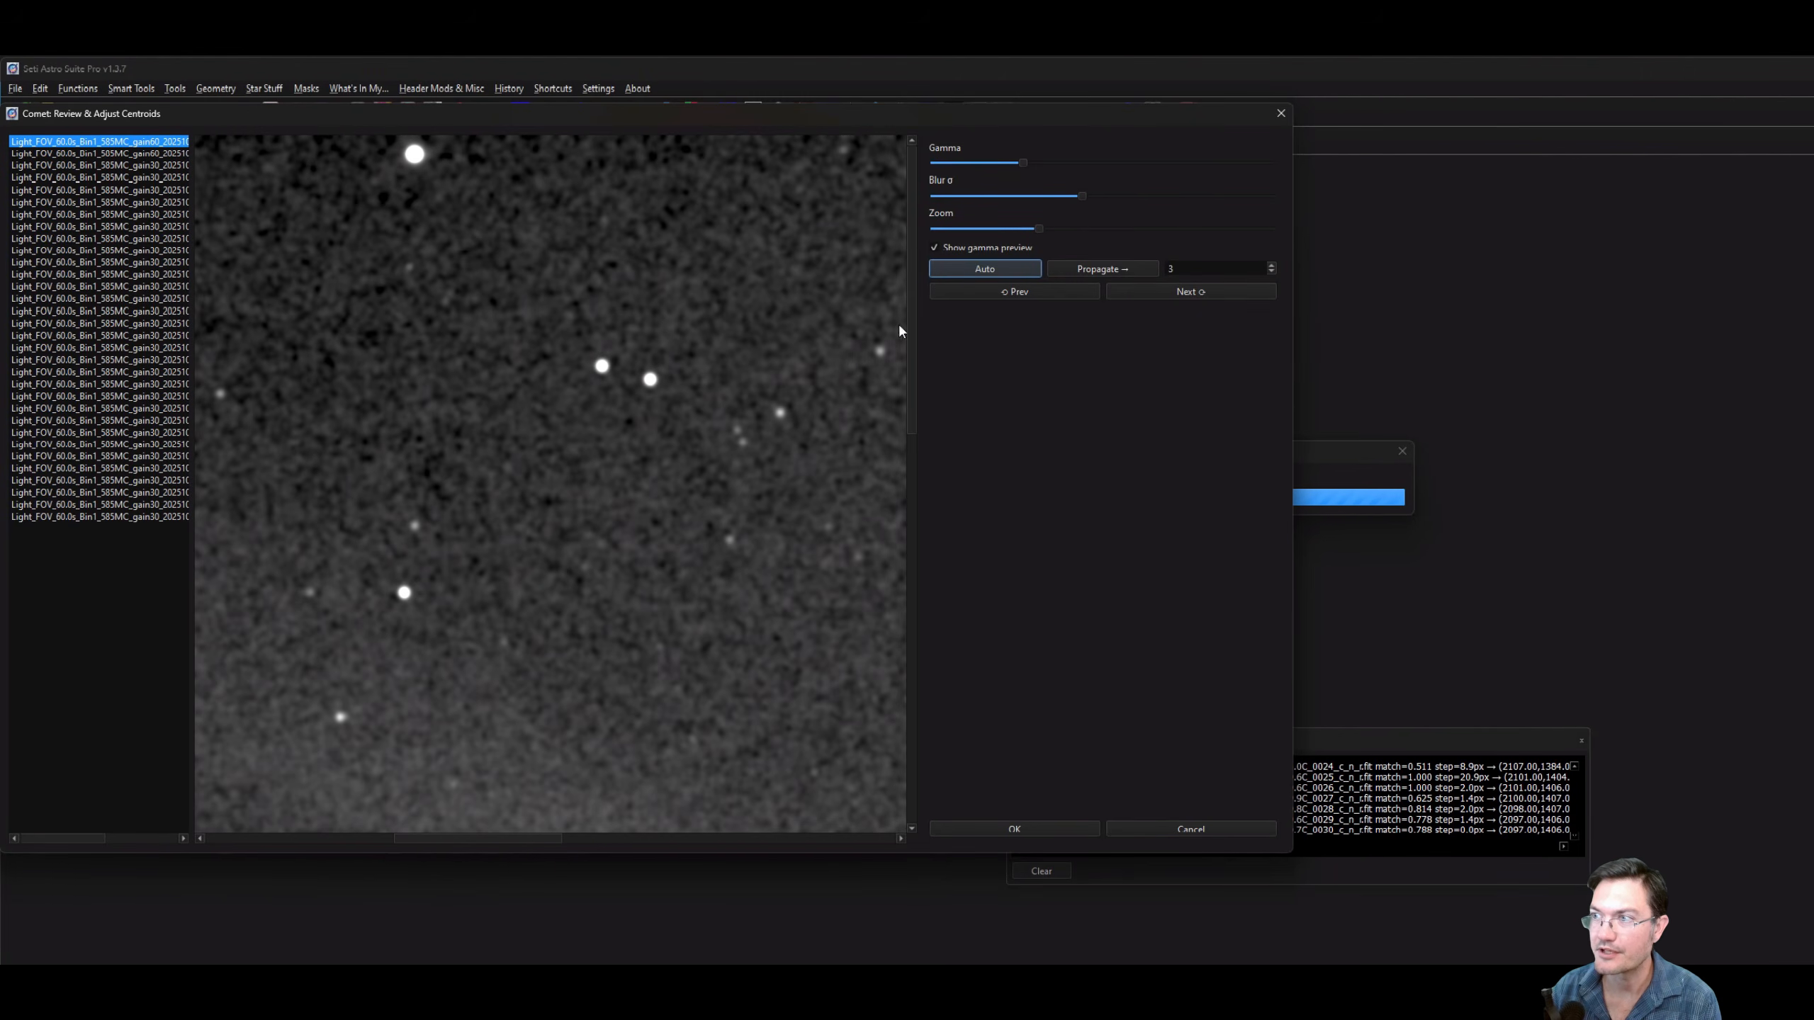
drag(908, 332, 921, 558)
drag(522, 847, 619, 840)
click(973, 247)
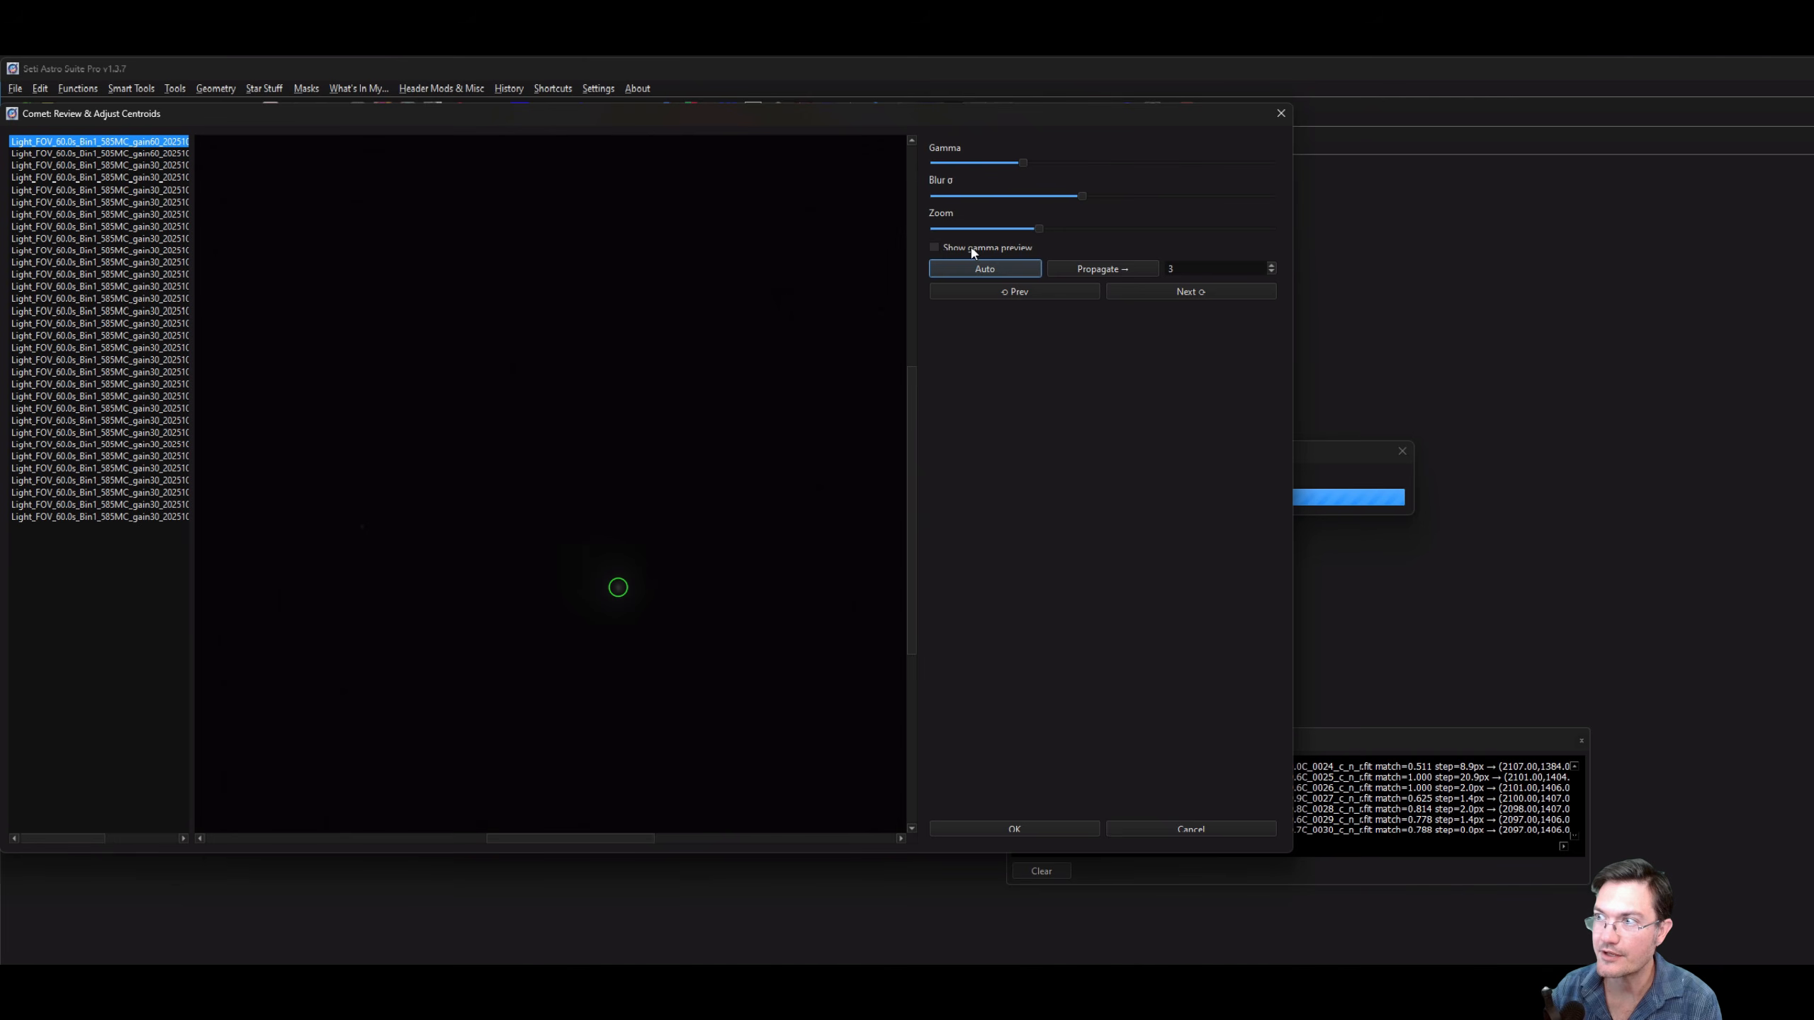
click(973, 249)
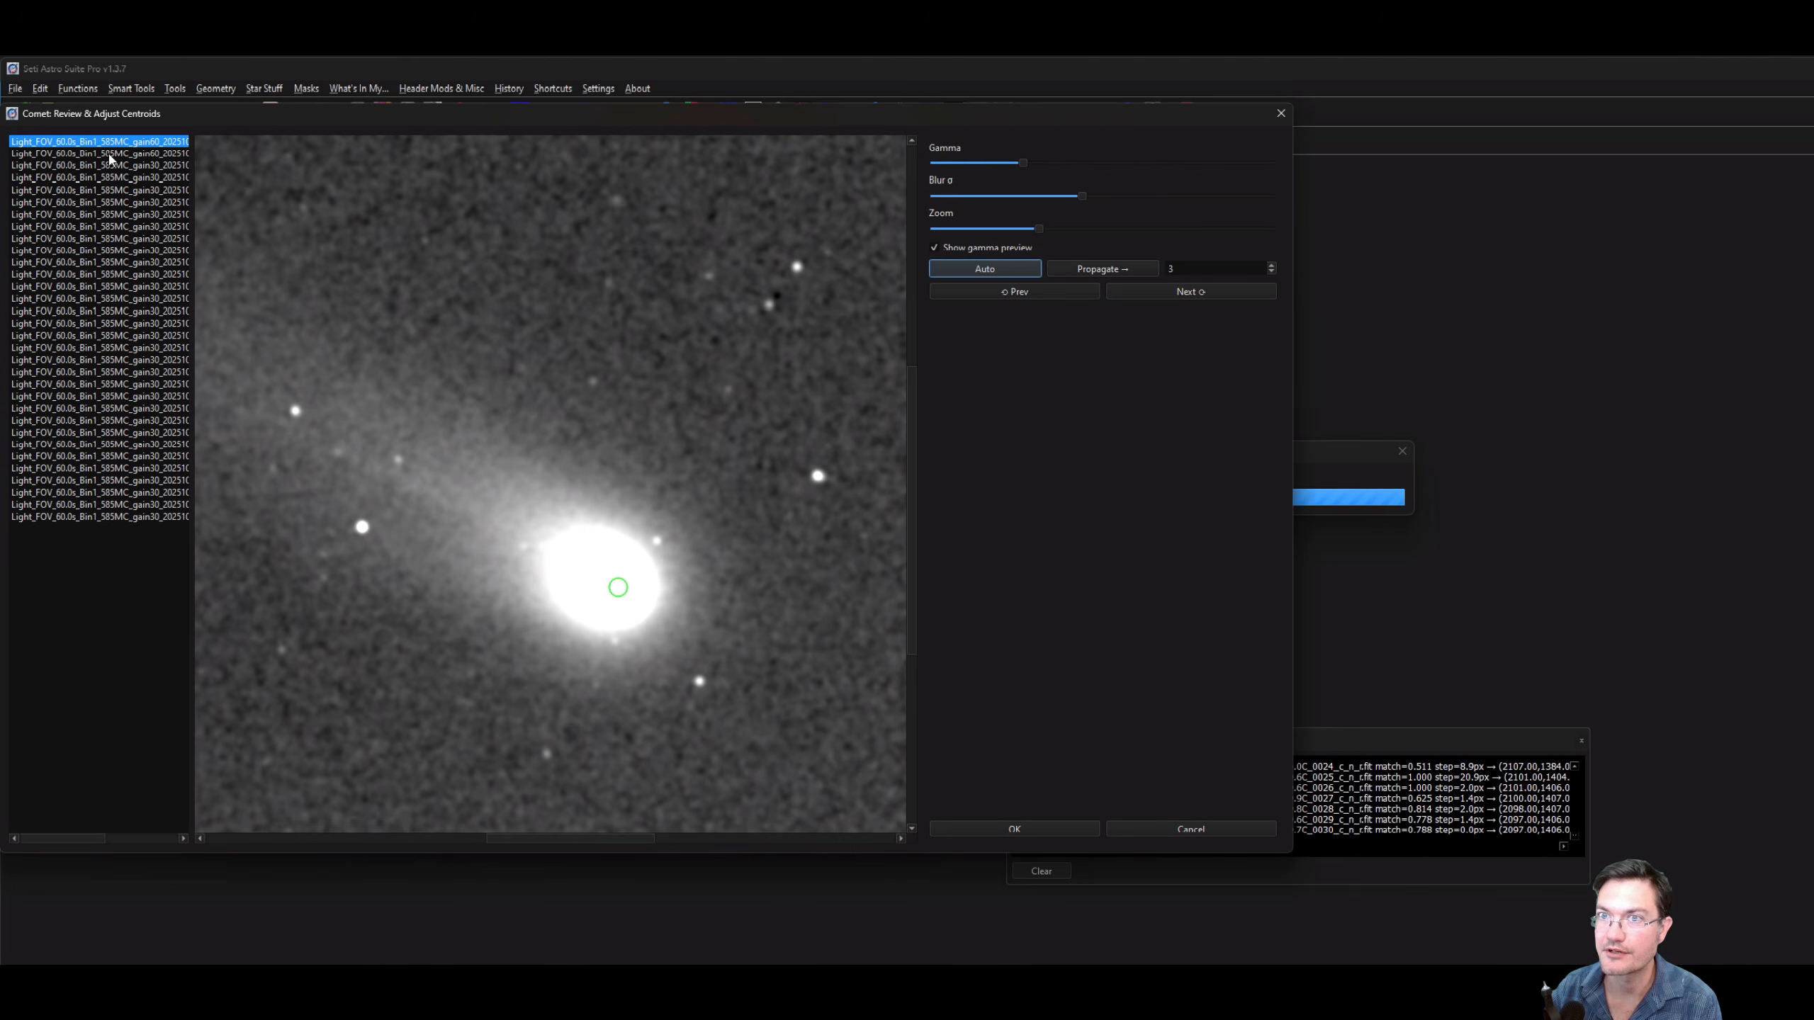
Turn off the gamma preview, check the centroids frame by frame, and move the seventh frame's centroid onto the comet nucleus.
click(107, 154)
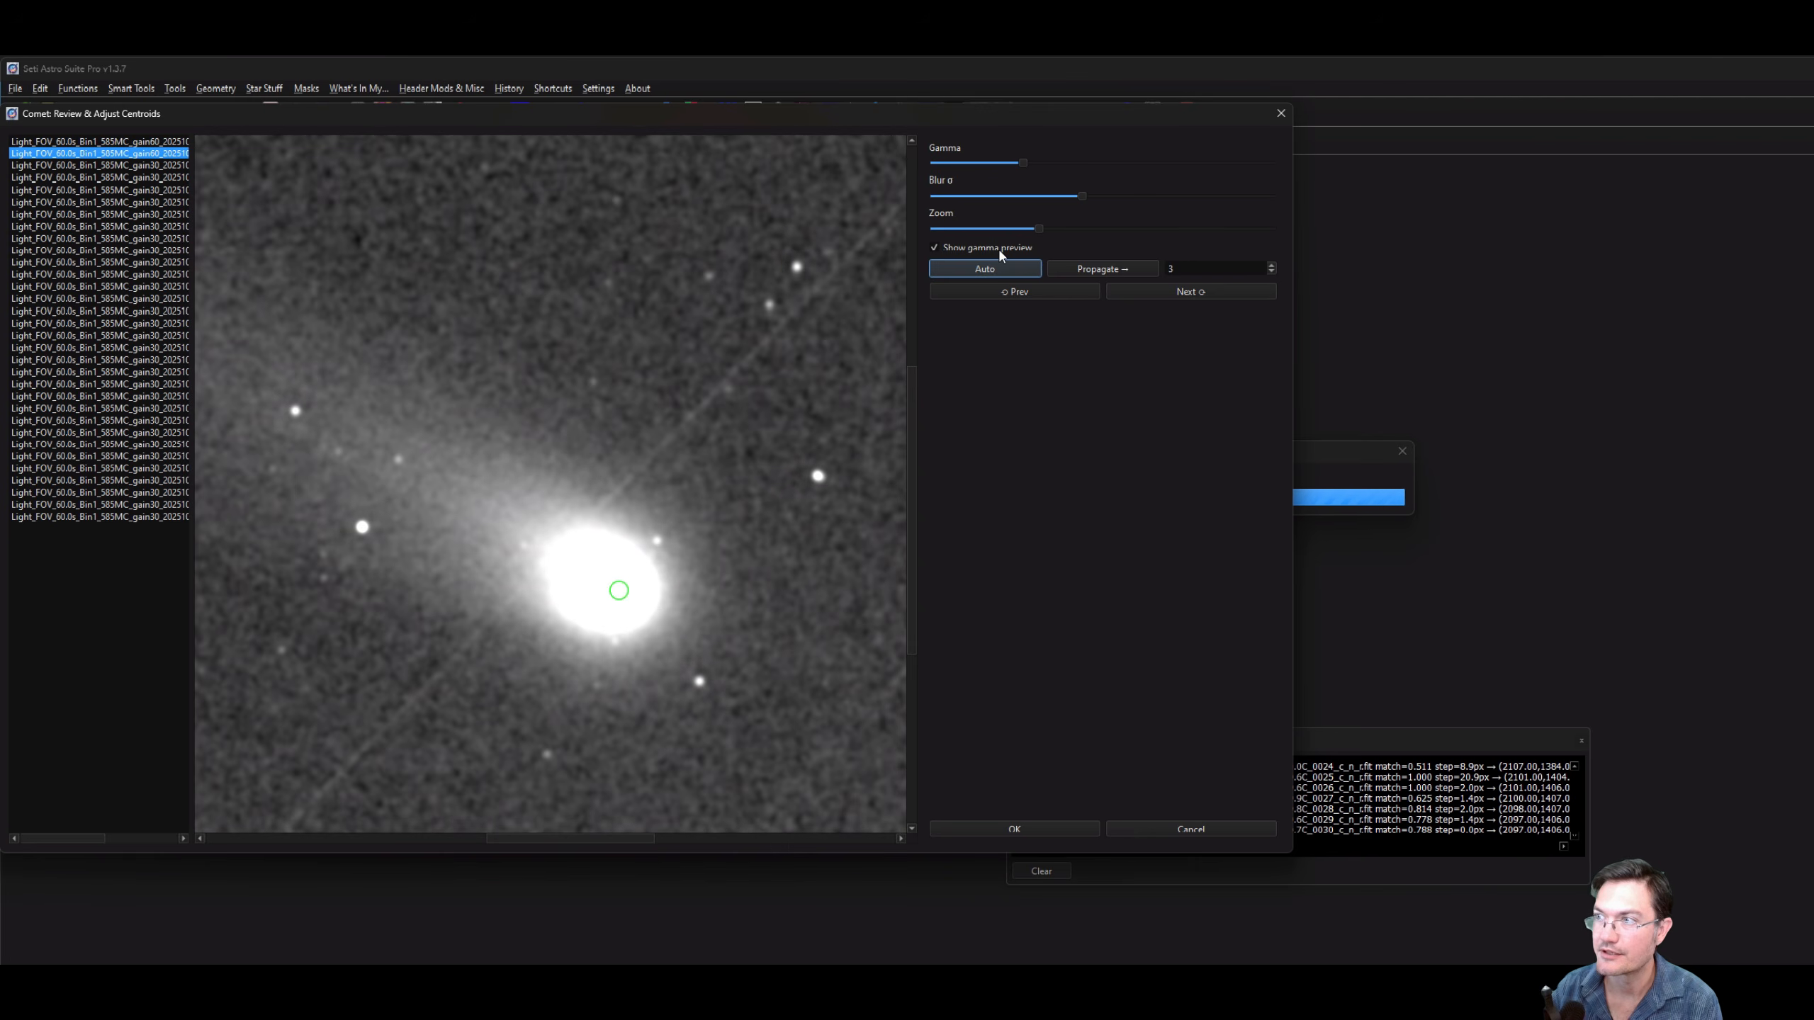
click(997, 248)
click(118, 167)
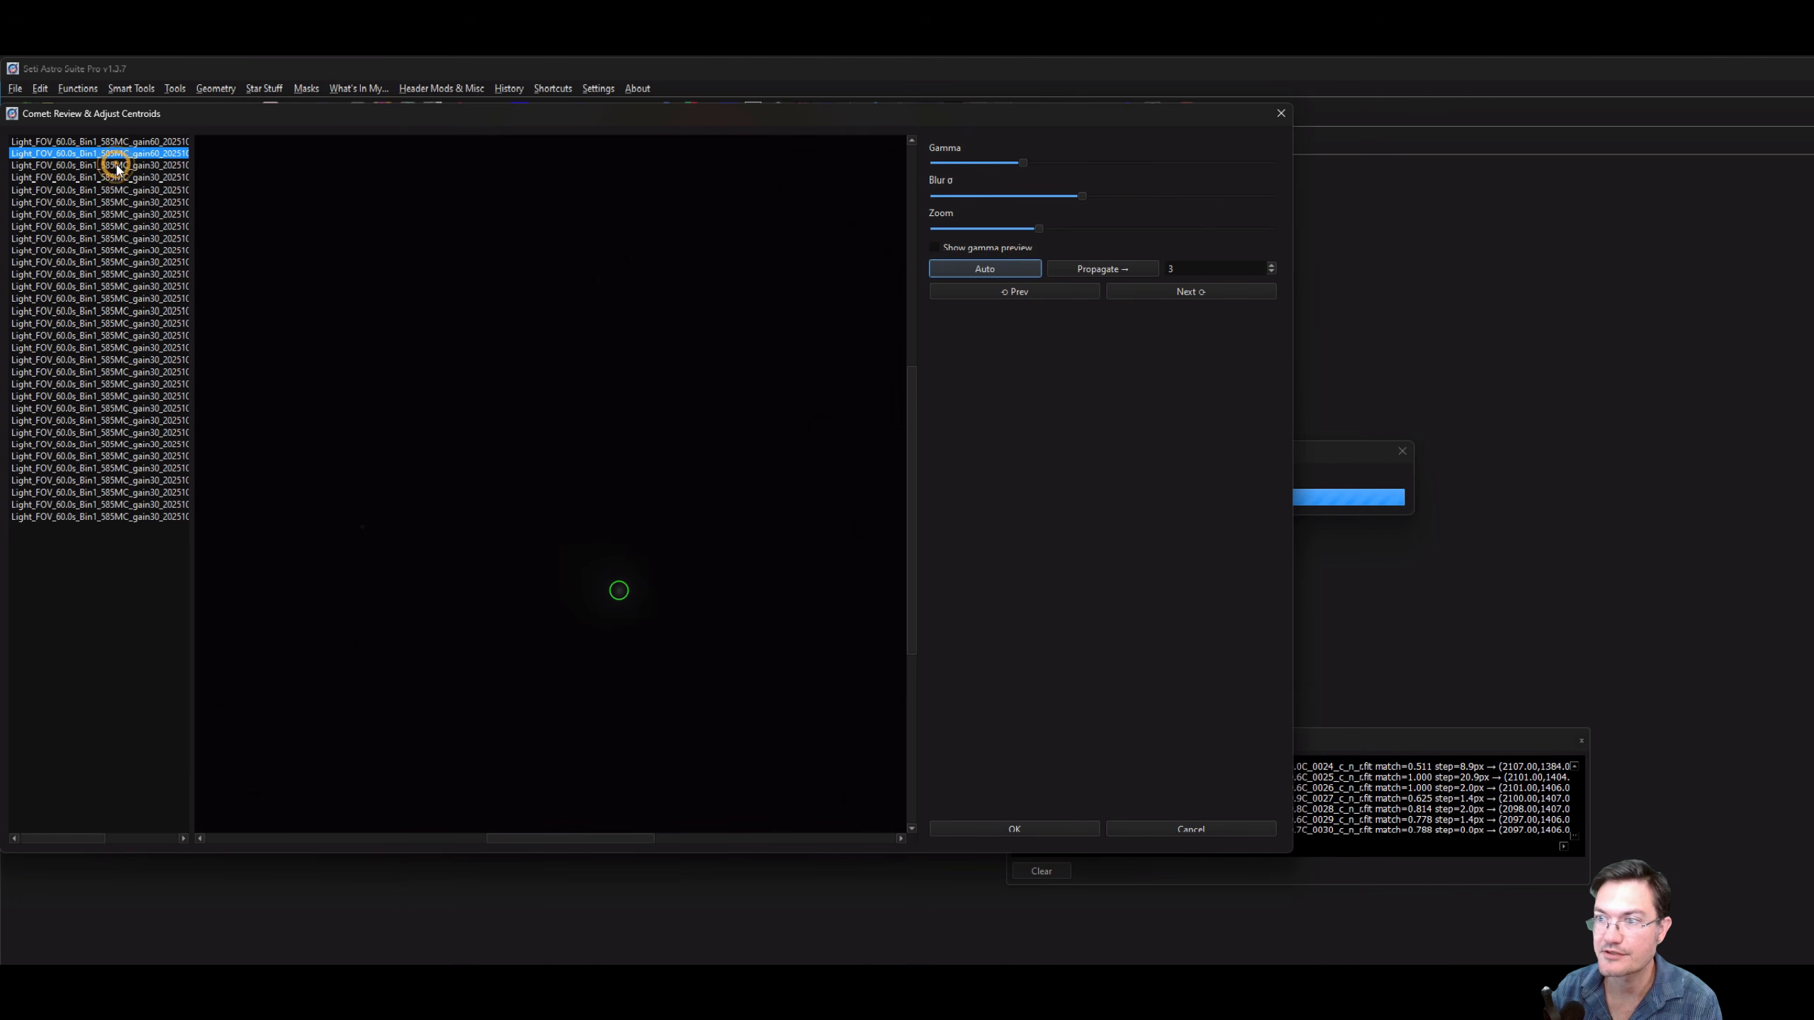
click(117, 179)
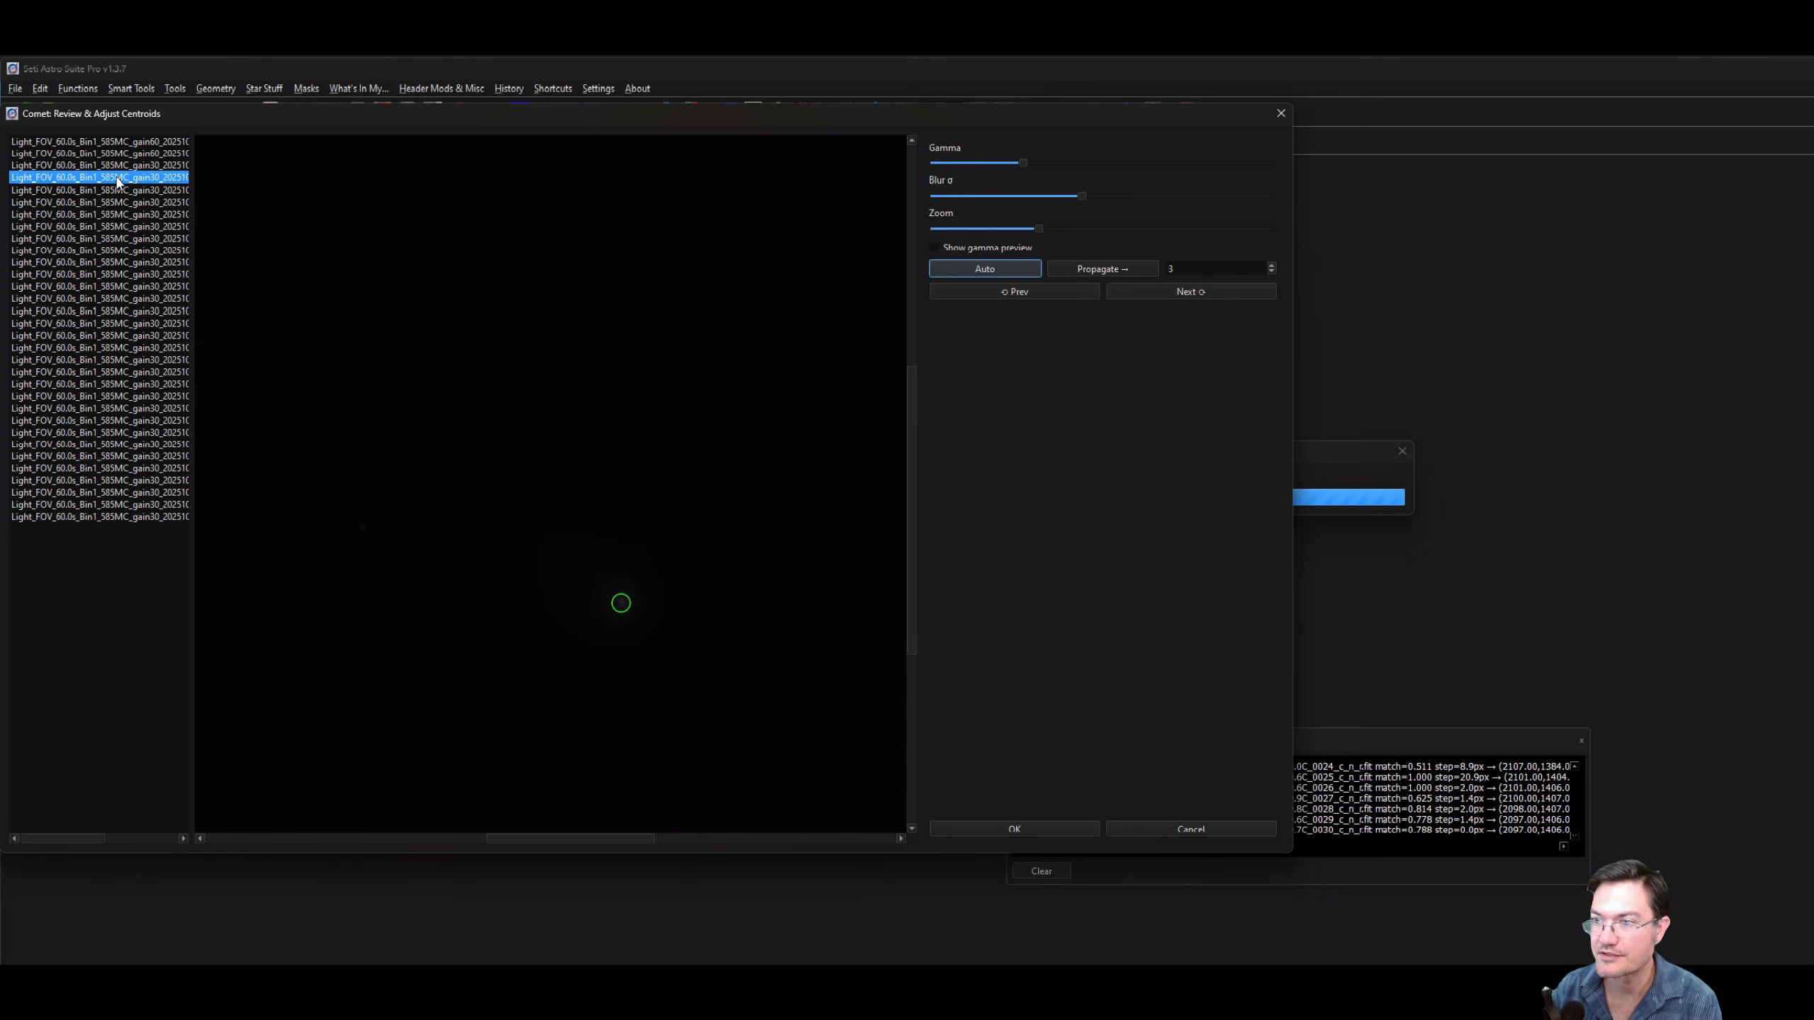
click(119, 192)
click(110, 203)
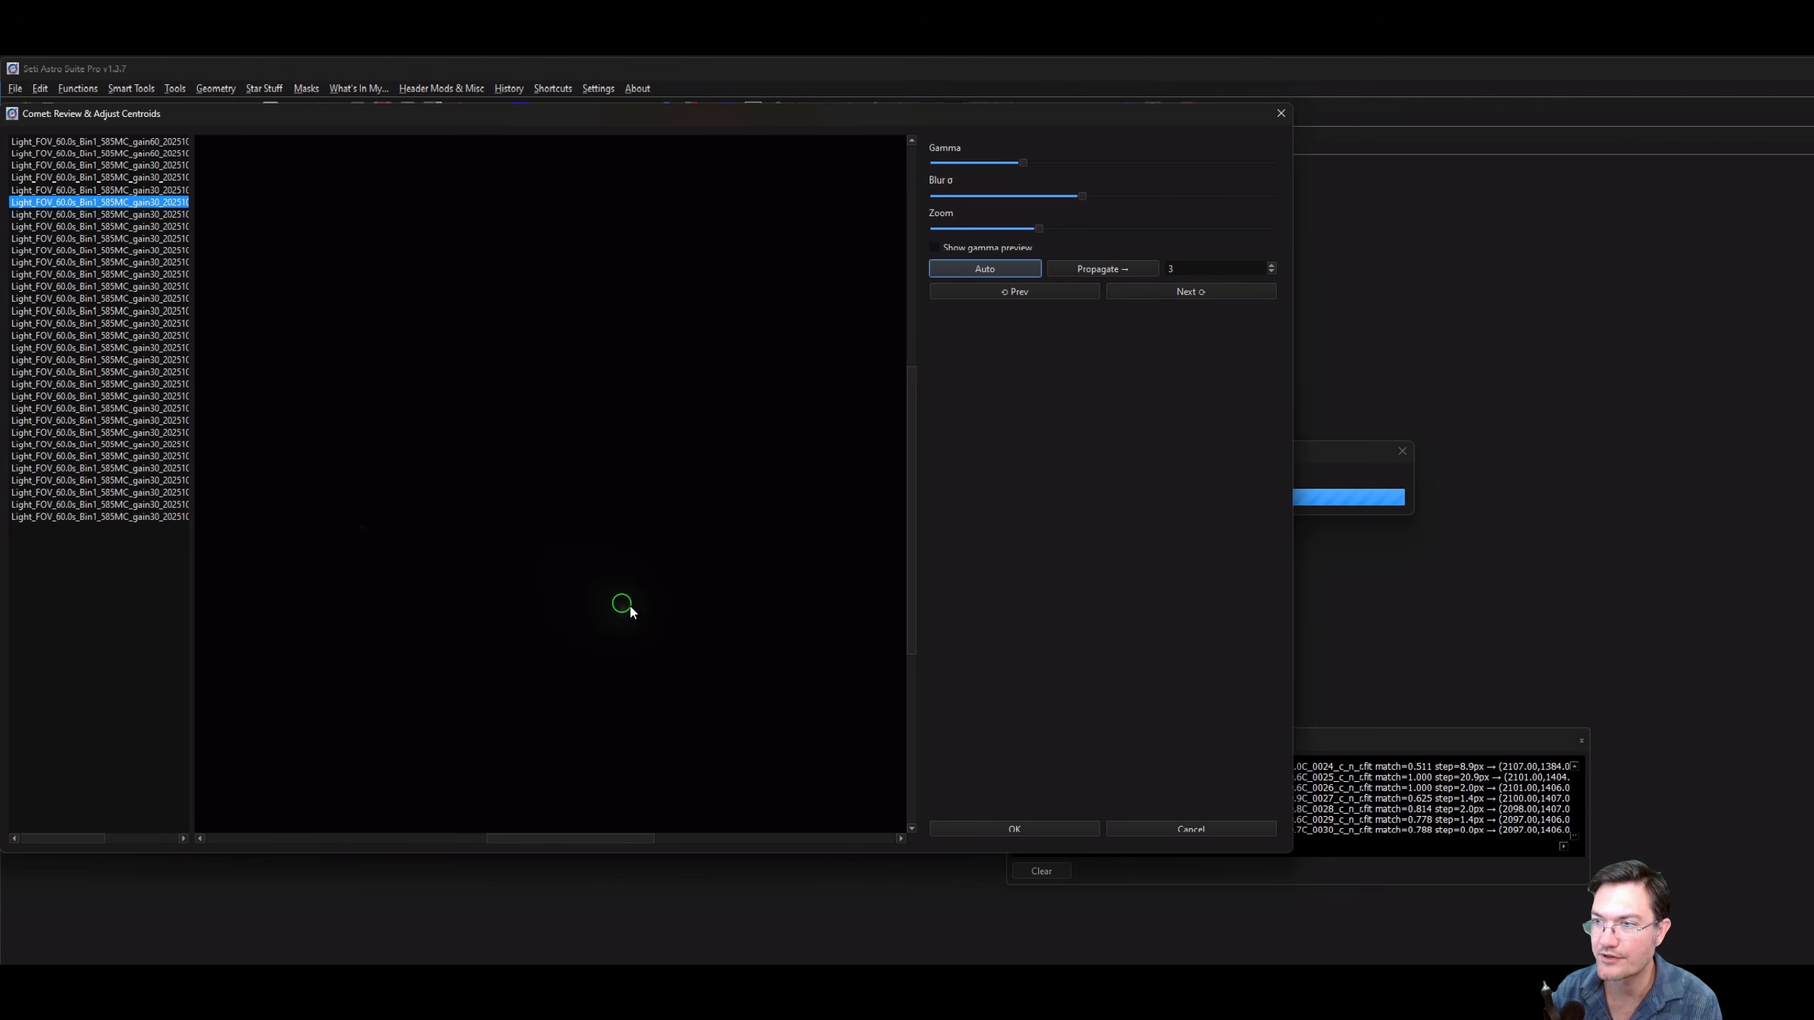
click(132, 215)
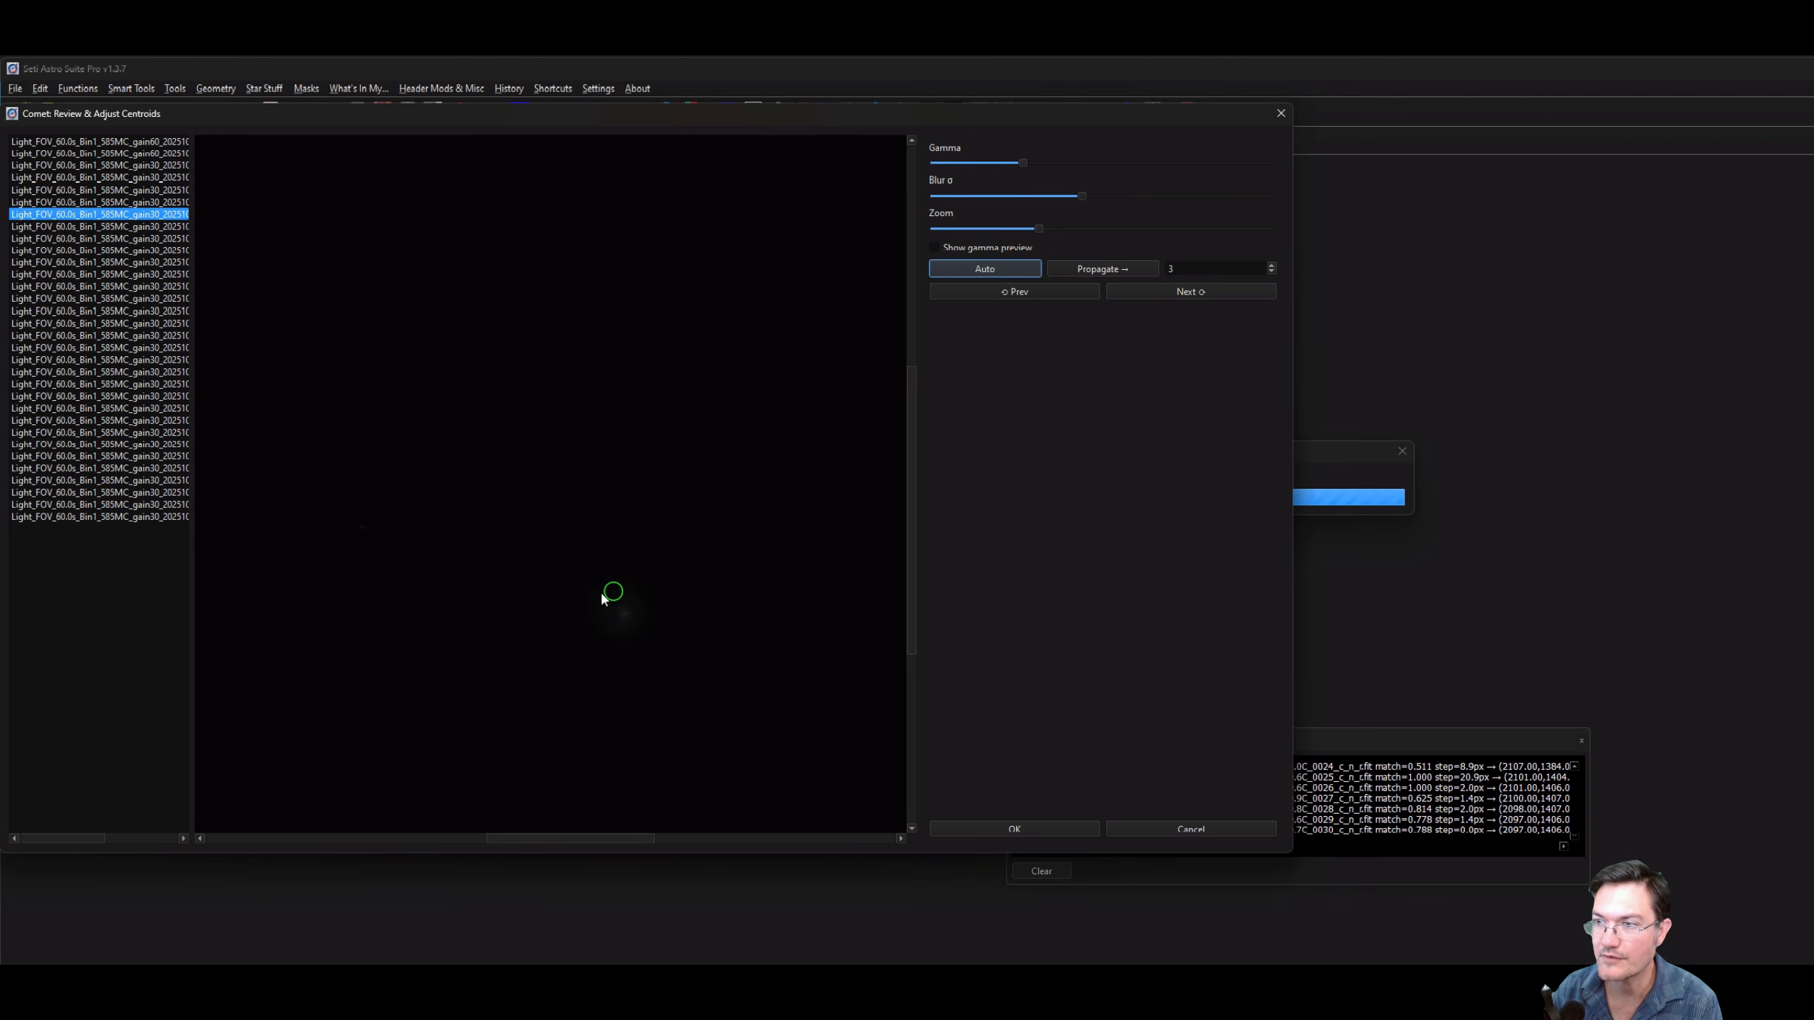
click(625, 616)
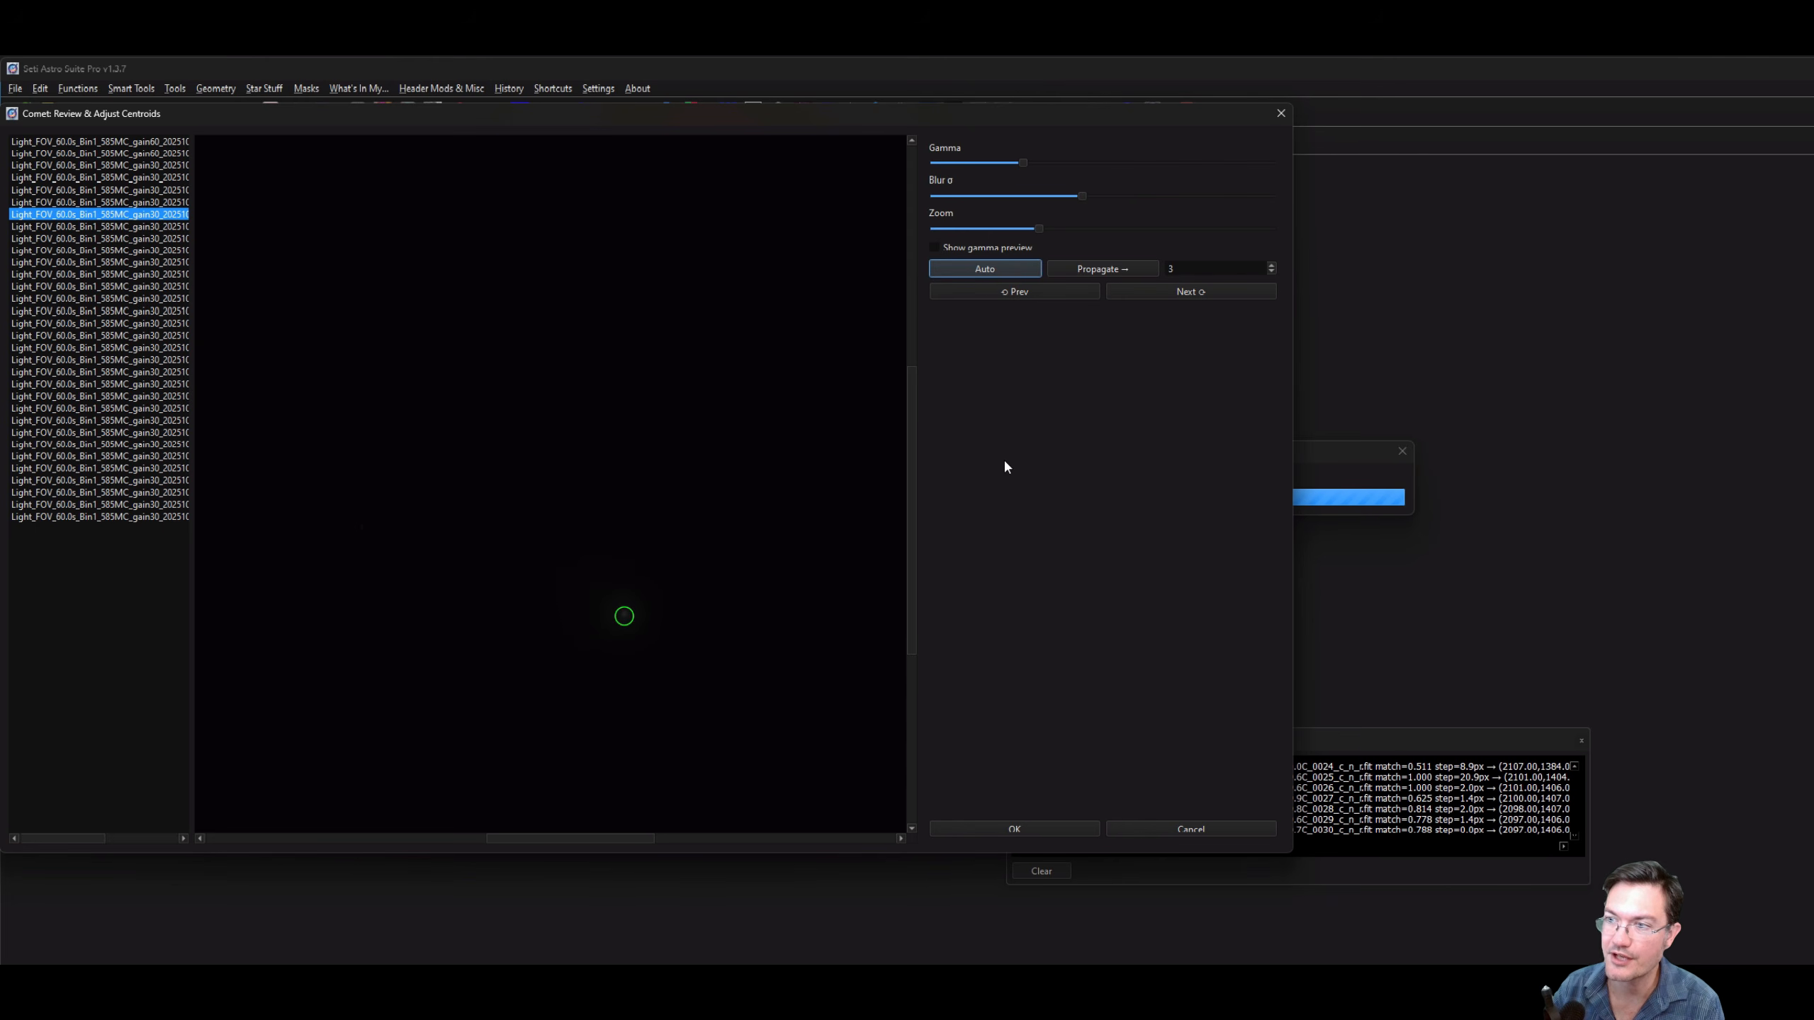
Propagate the eighth frame's comet centroid across the next 12 frames.
key(Down)
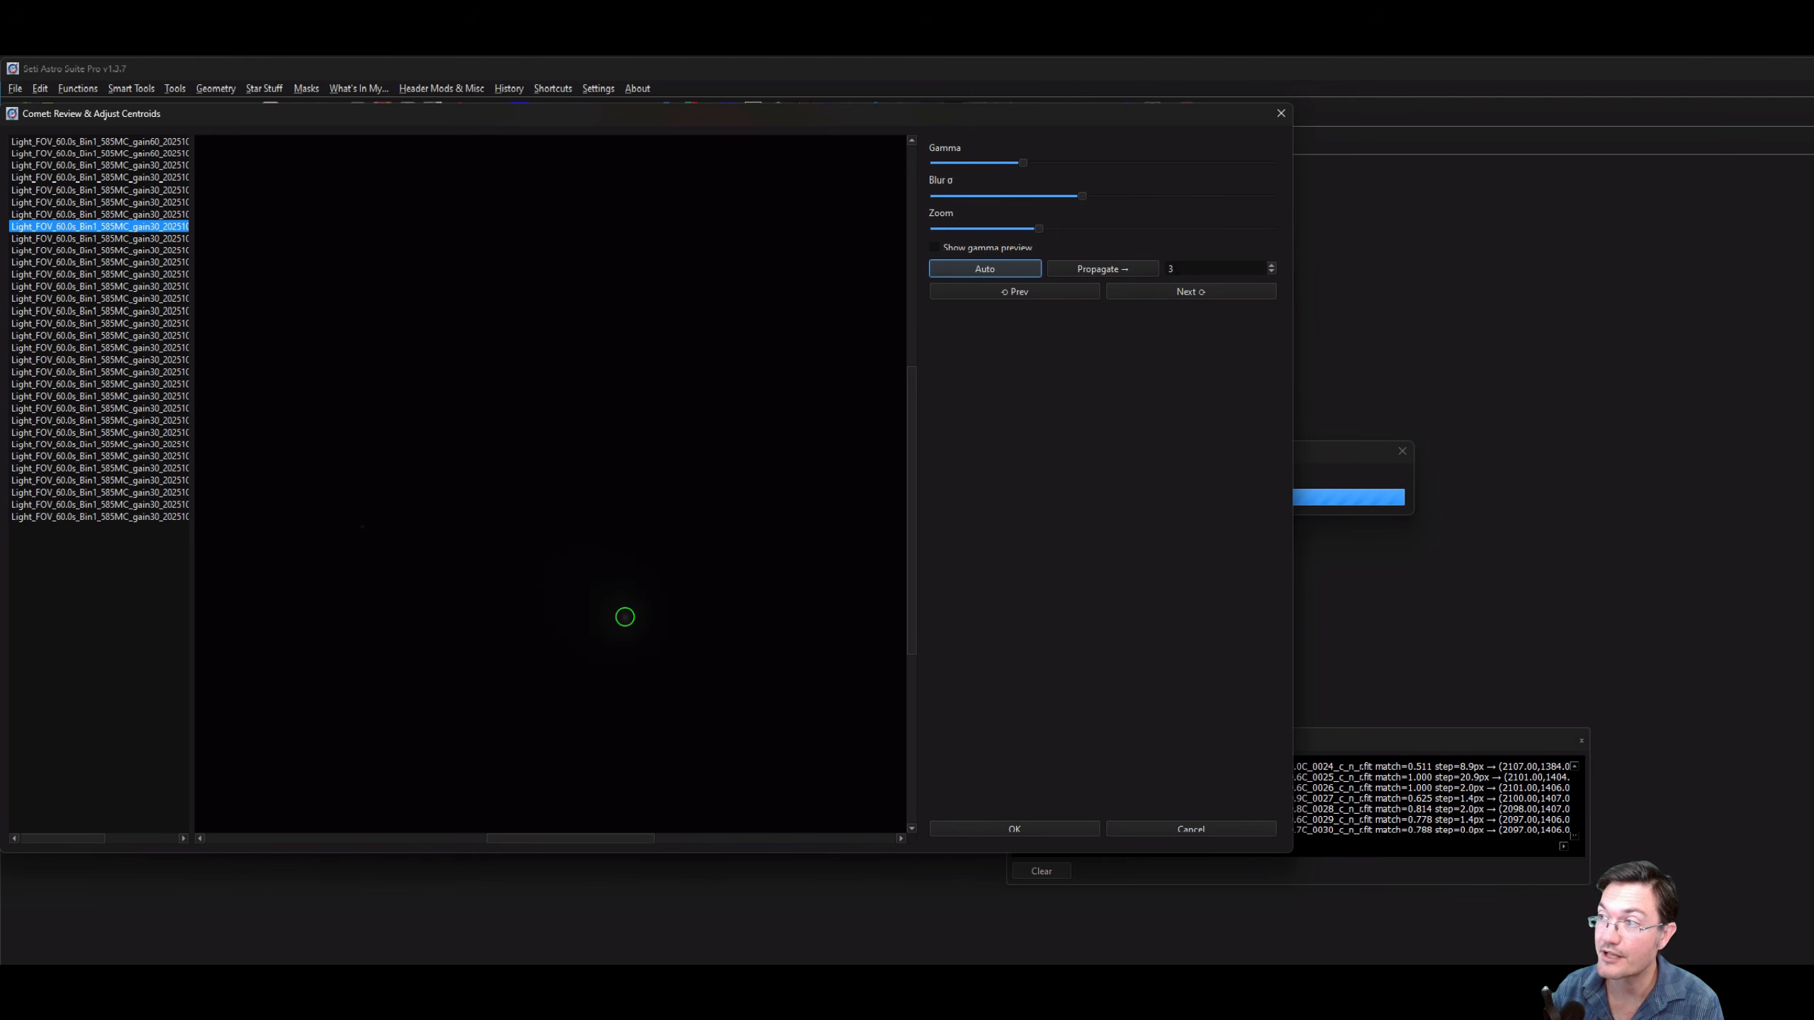
double_click(1174, 270)
text(12)
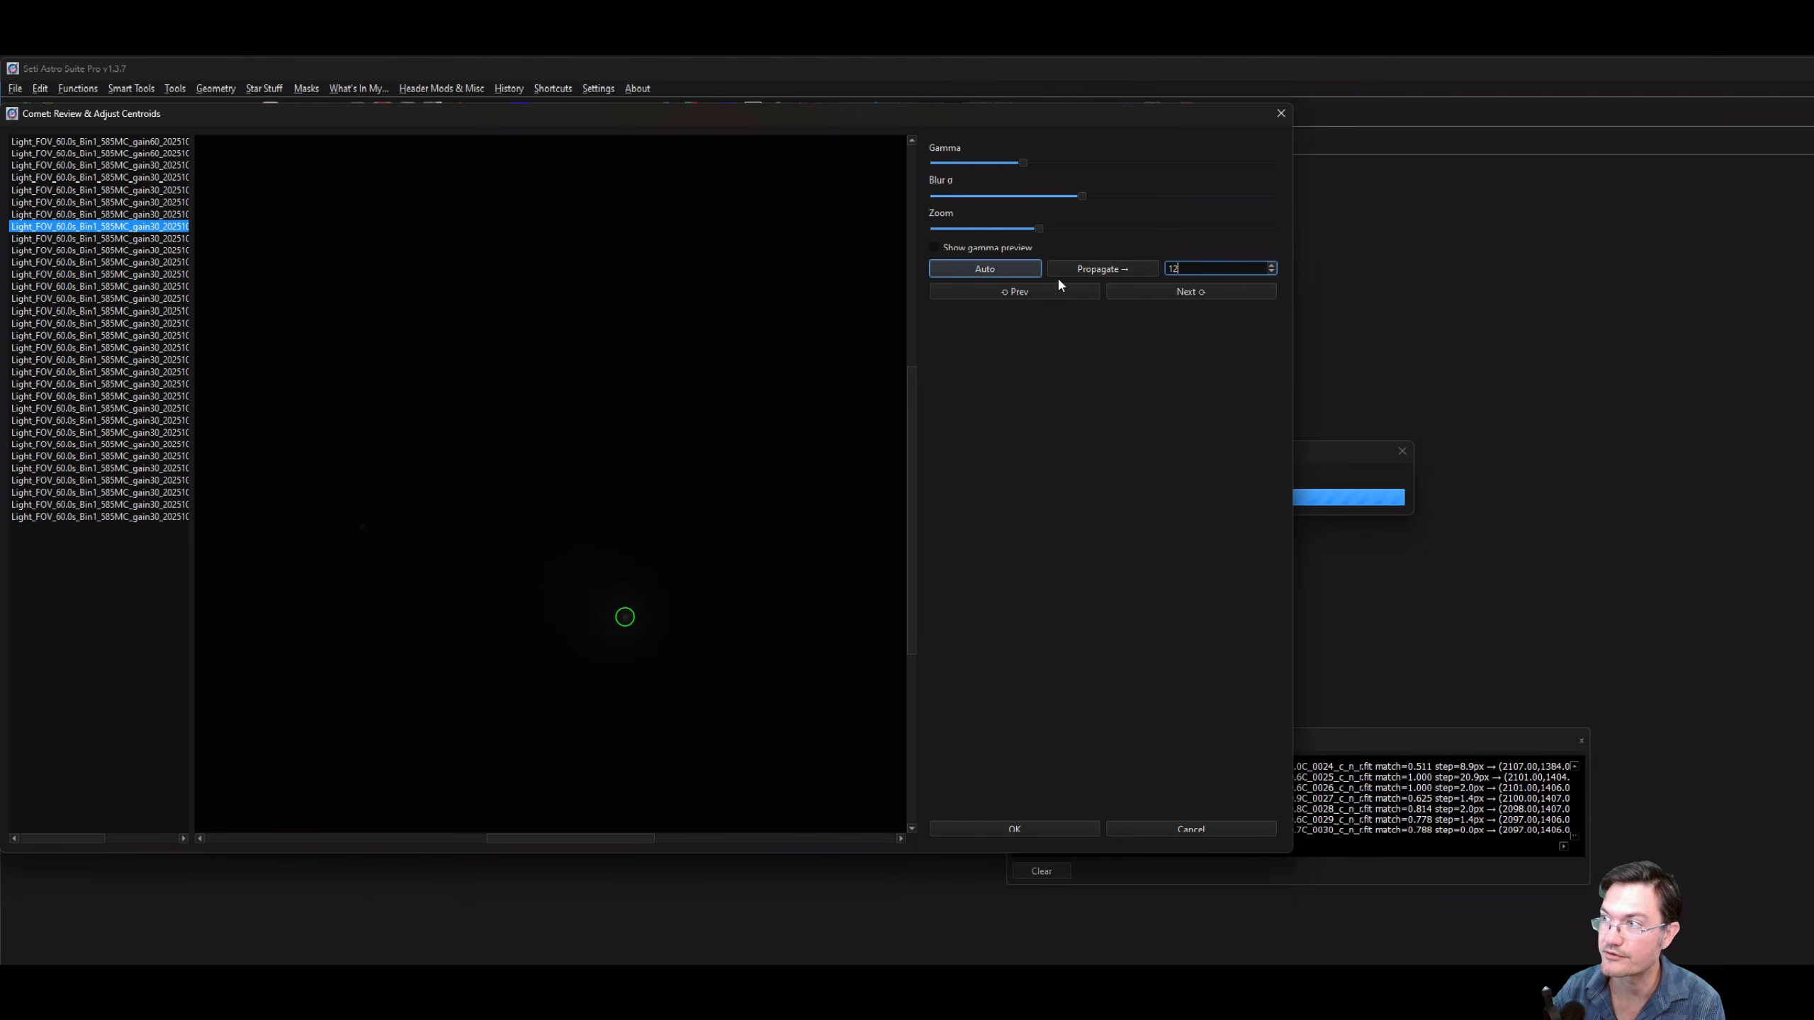
click(1091, 269)
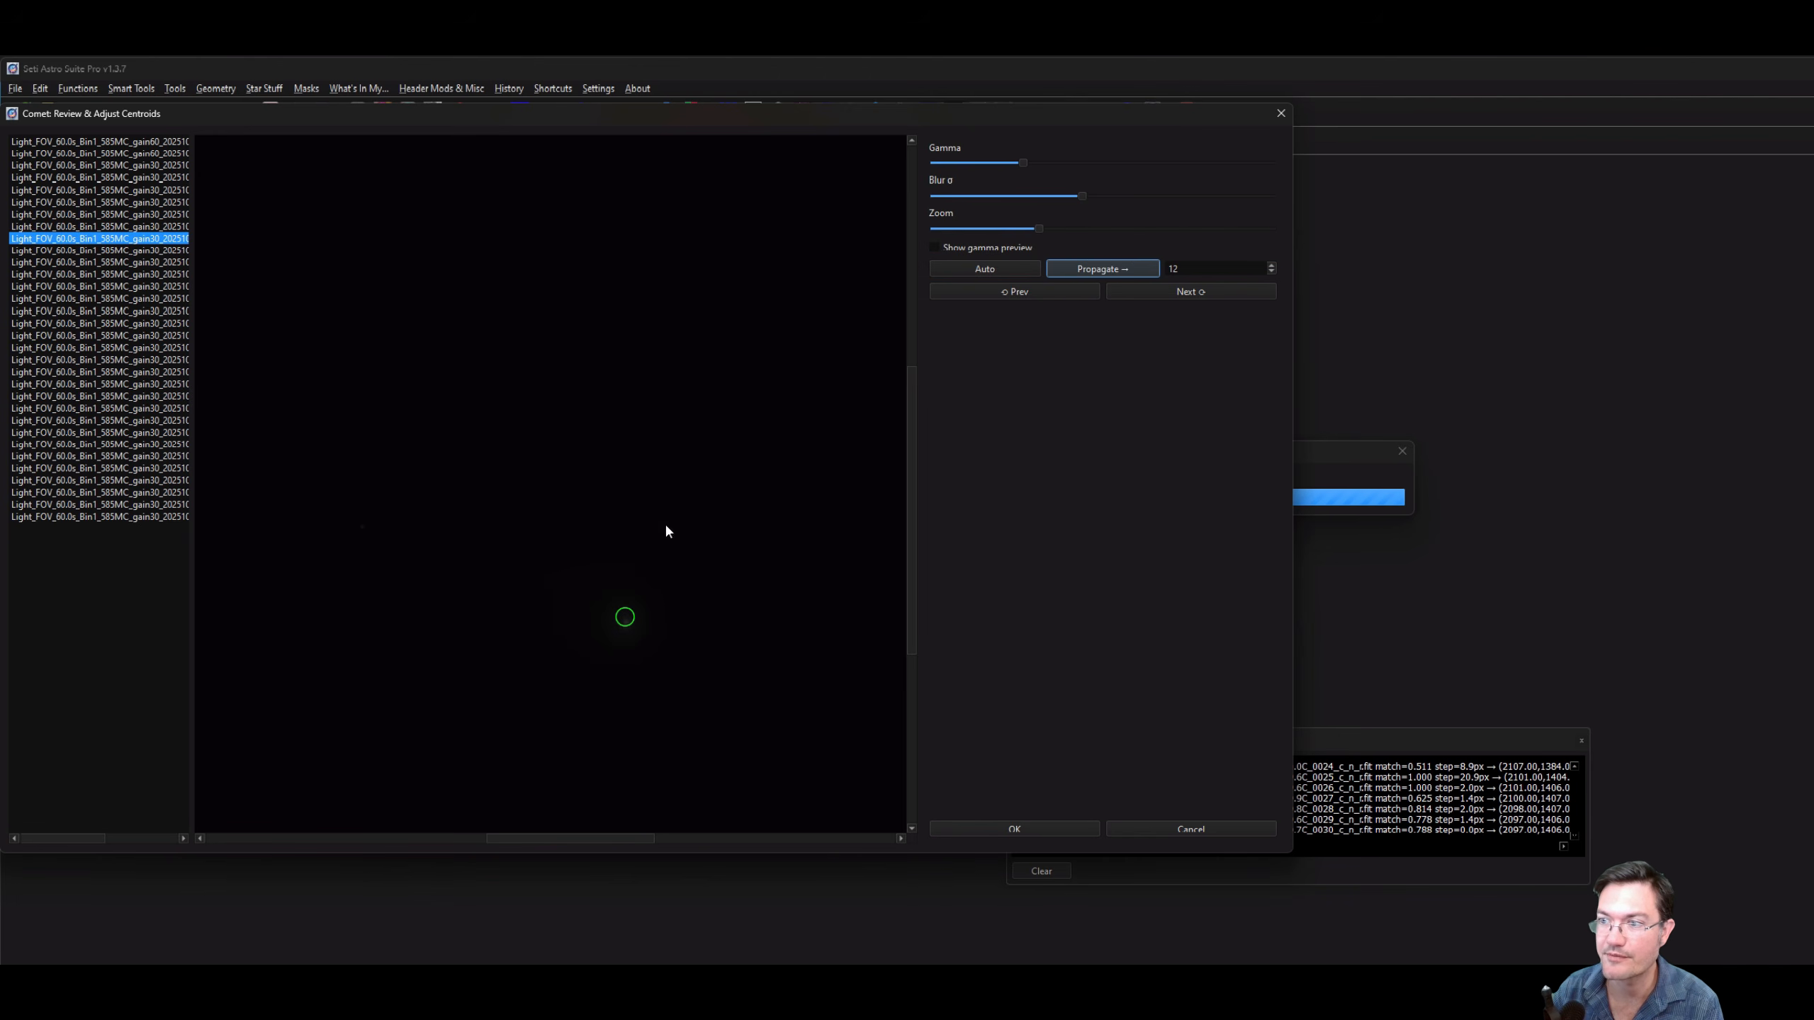
Auto-detect the comet centroid frame by frame from the ninth frame to the last, and accept the reviewed centroids.
click(970, 269)
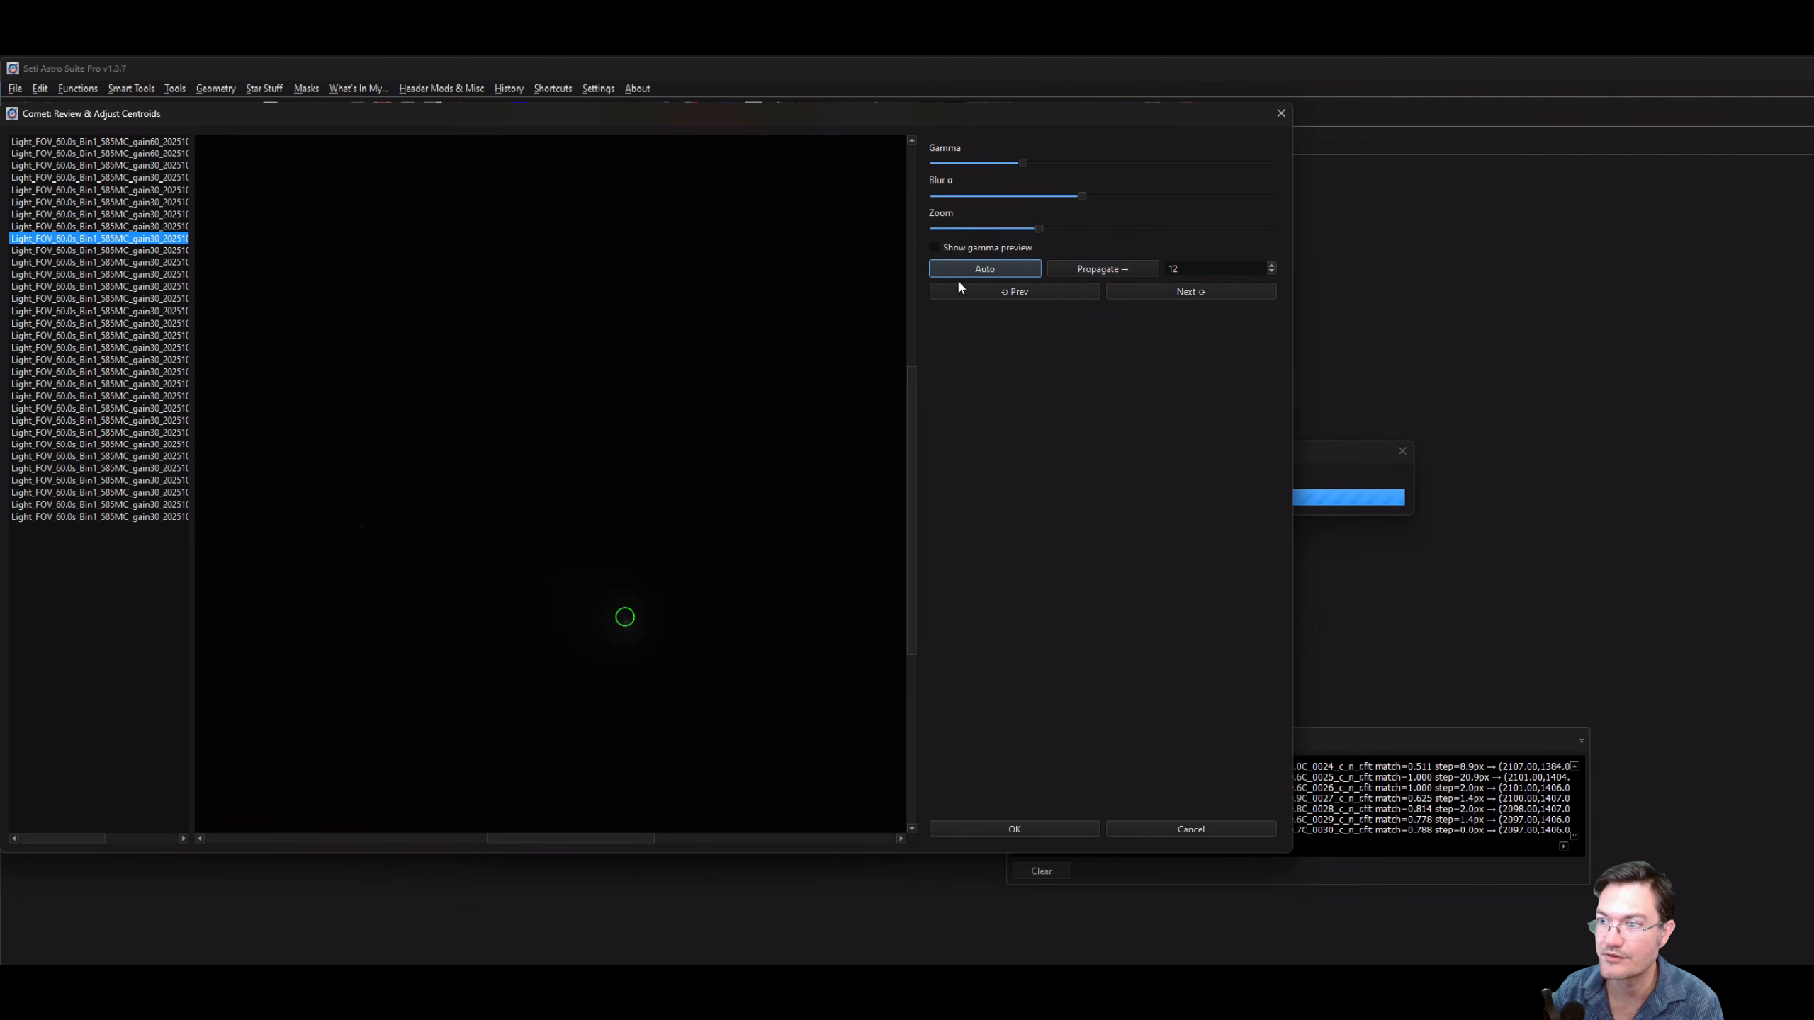
click(111, 252)
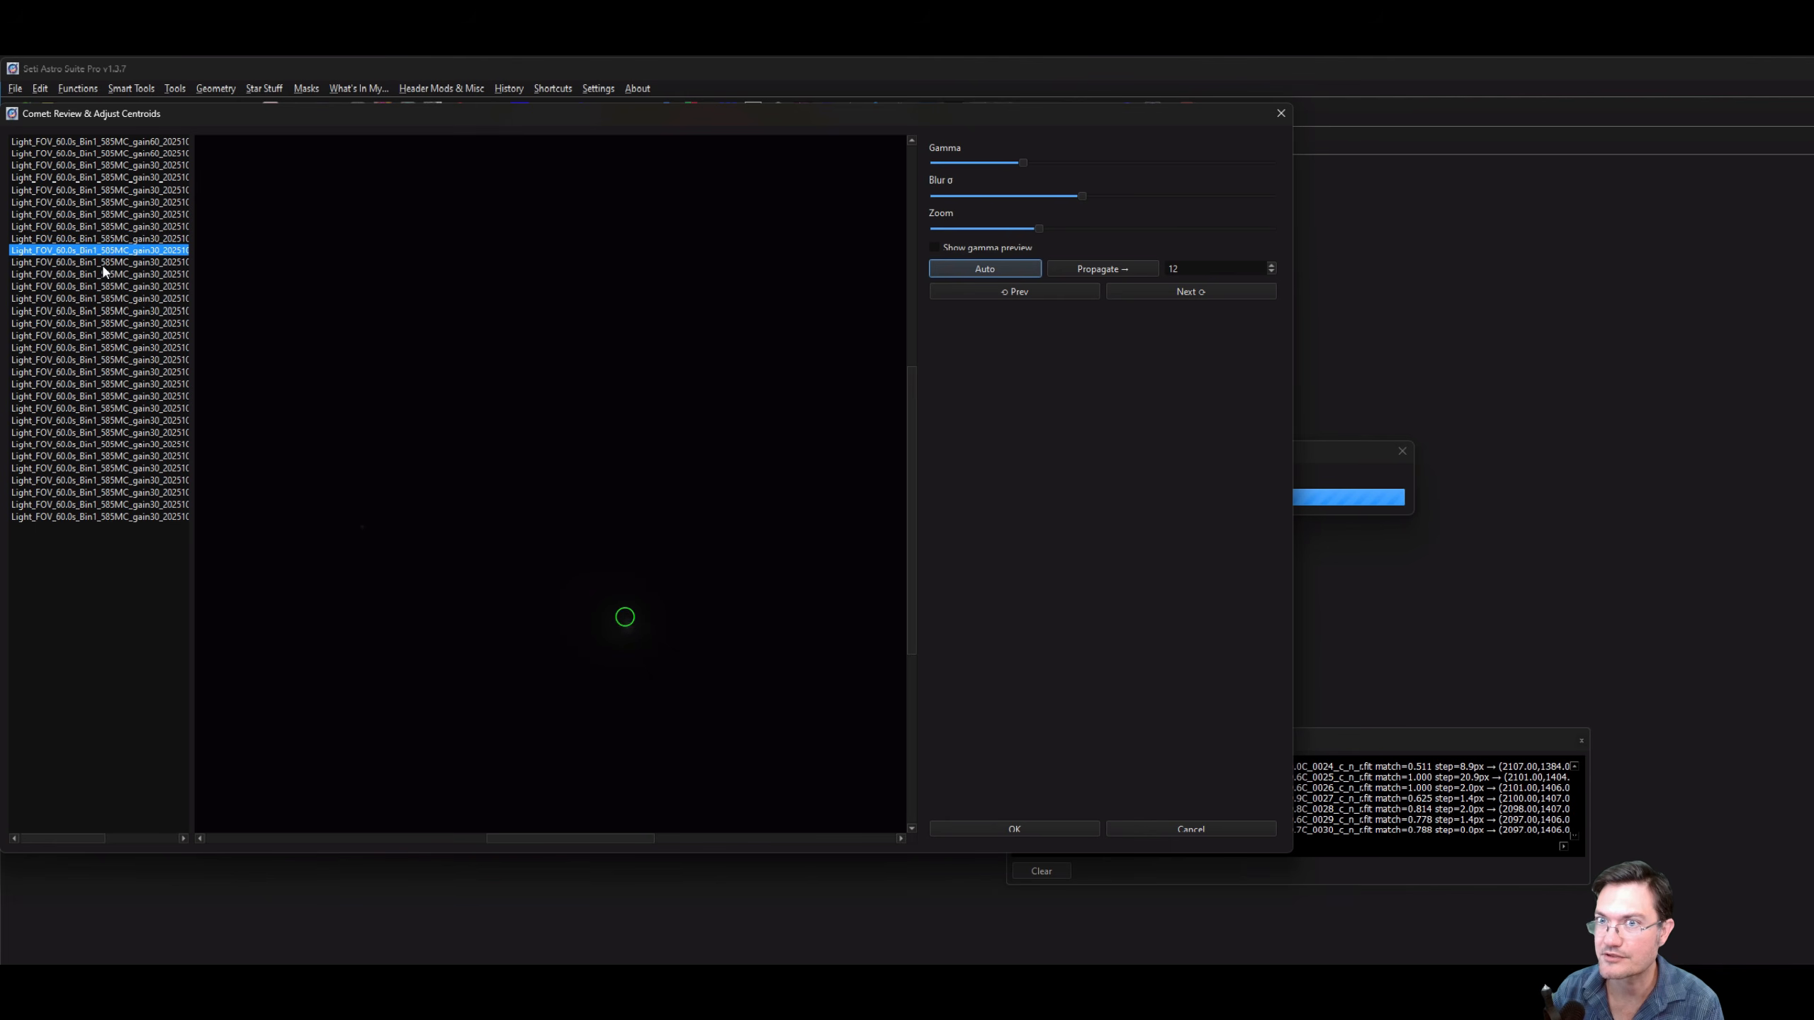
click(101, 262)
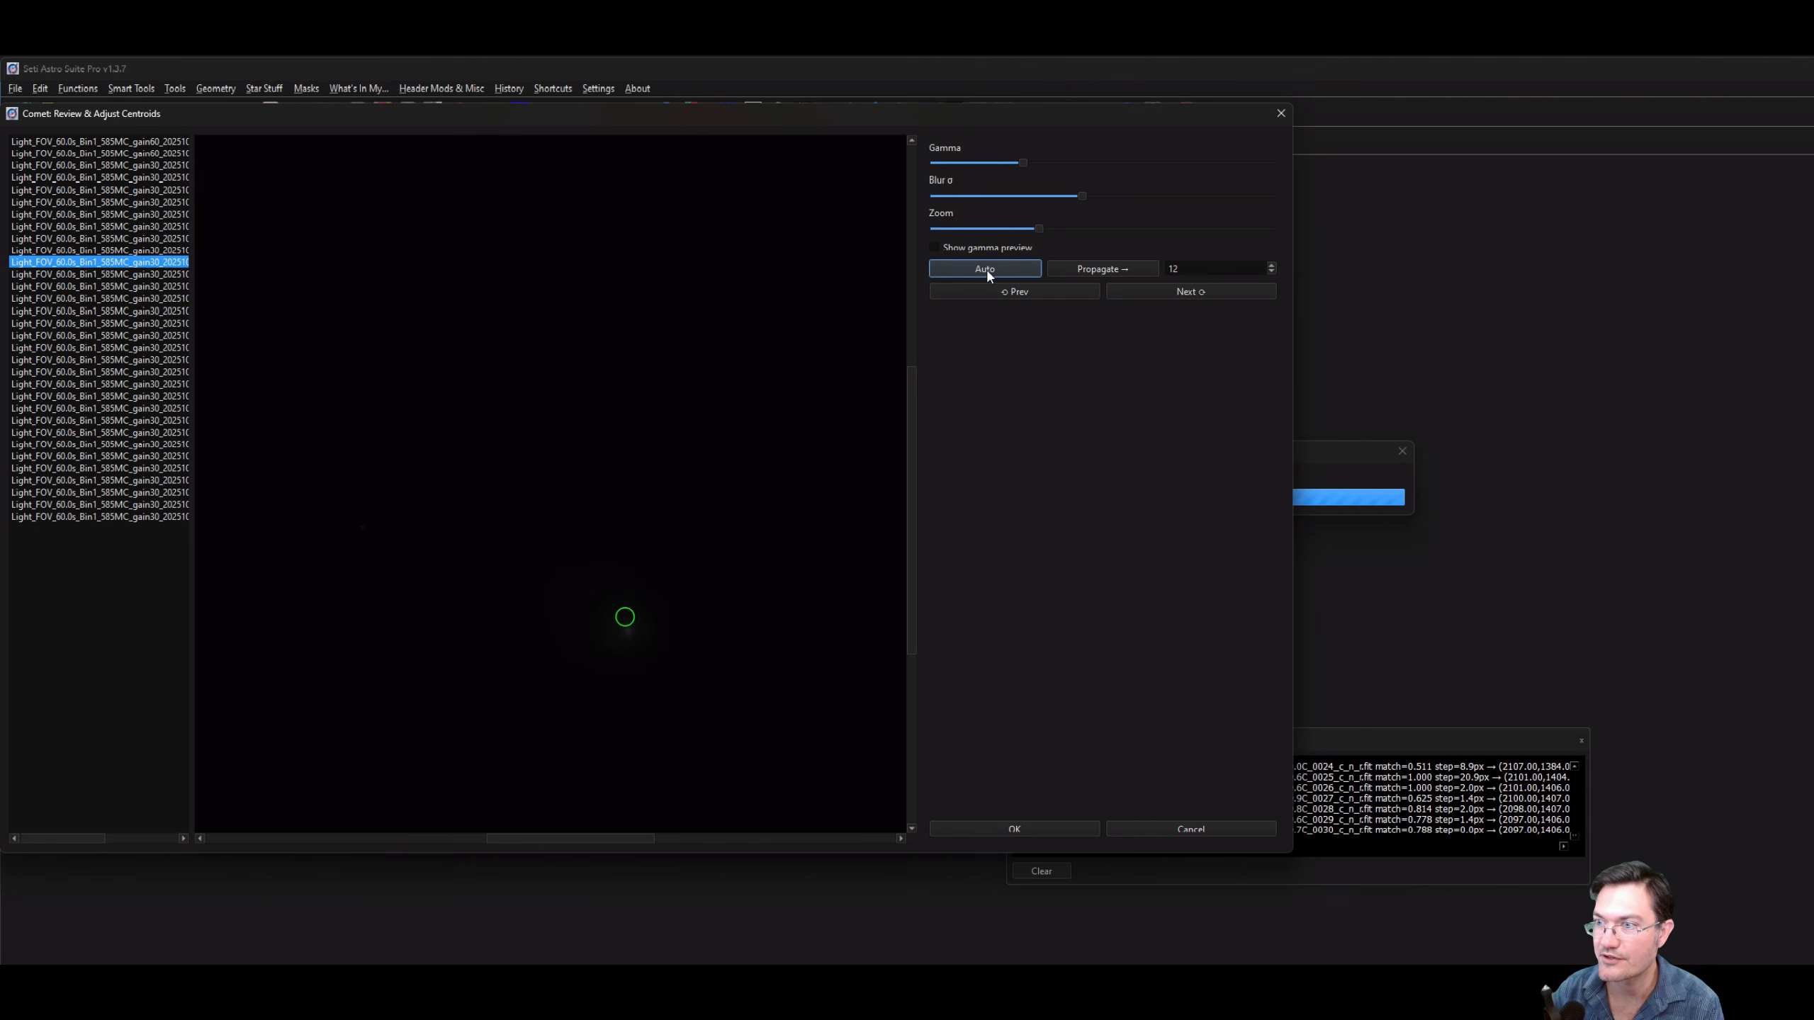
click(129, 273)
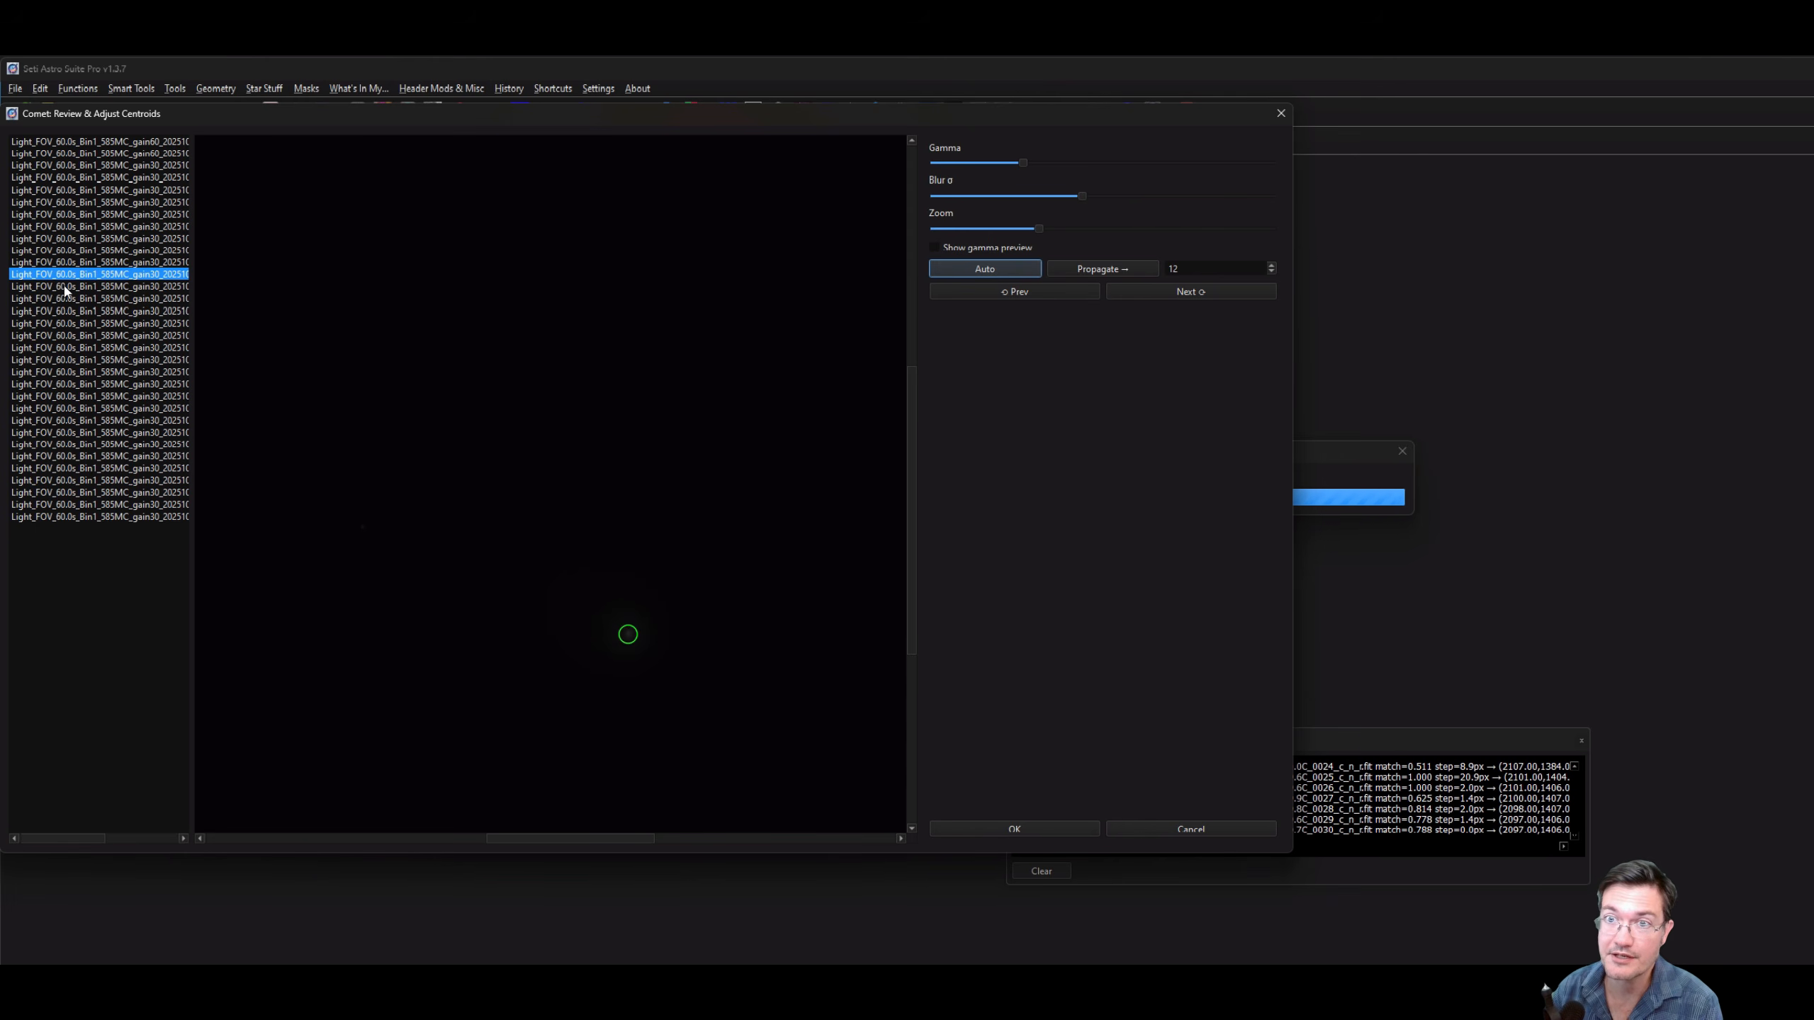
key(Down)
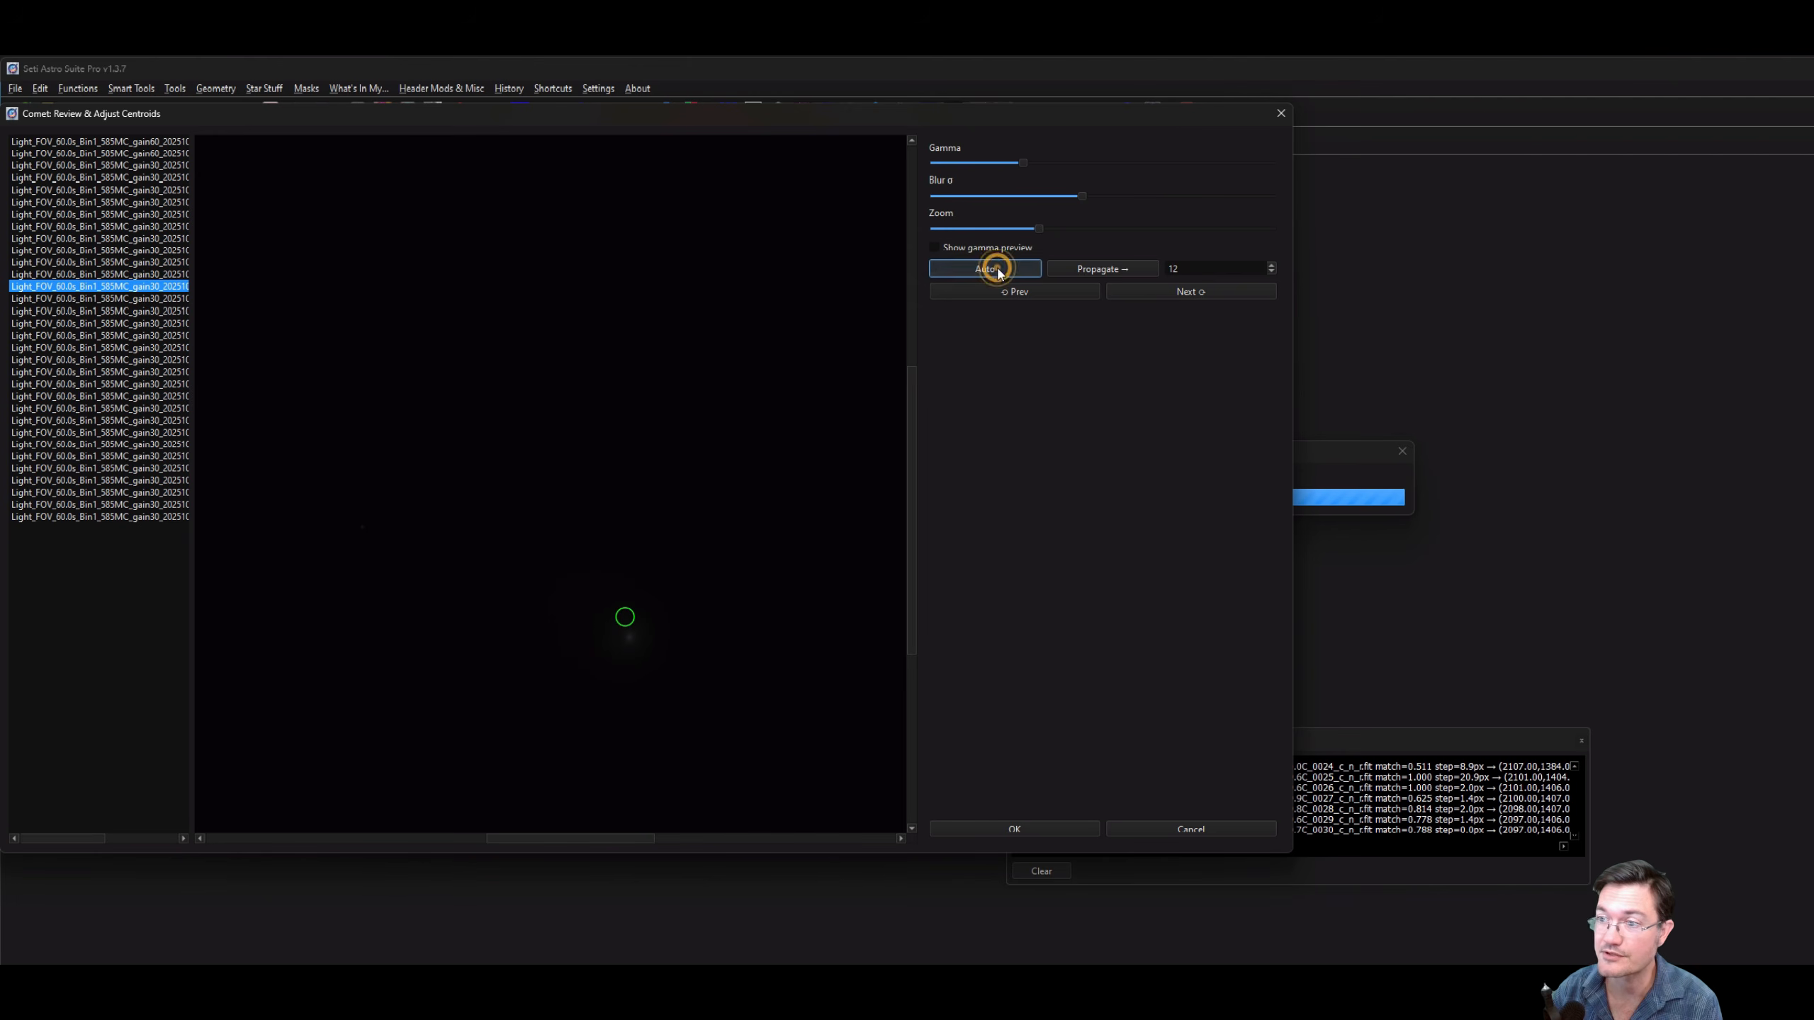
click(133, 299)
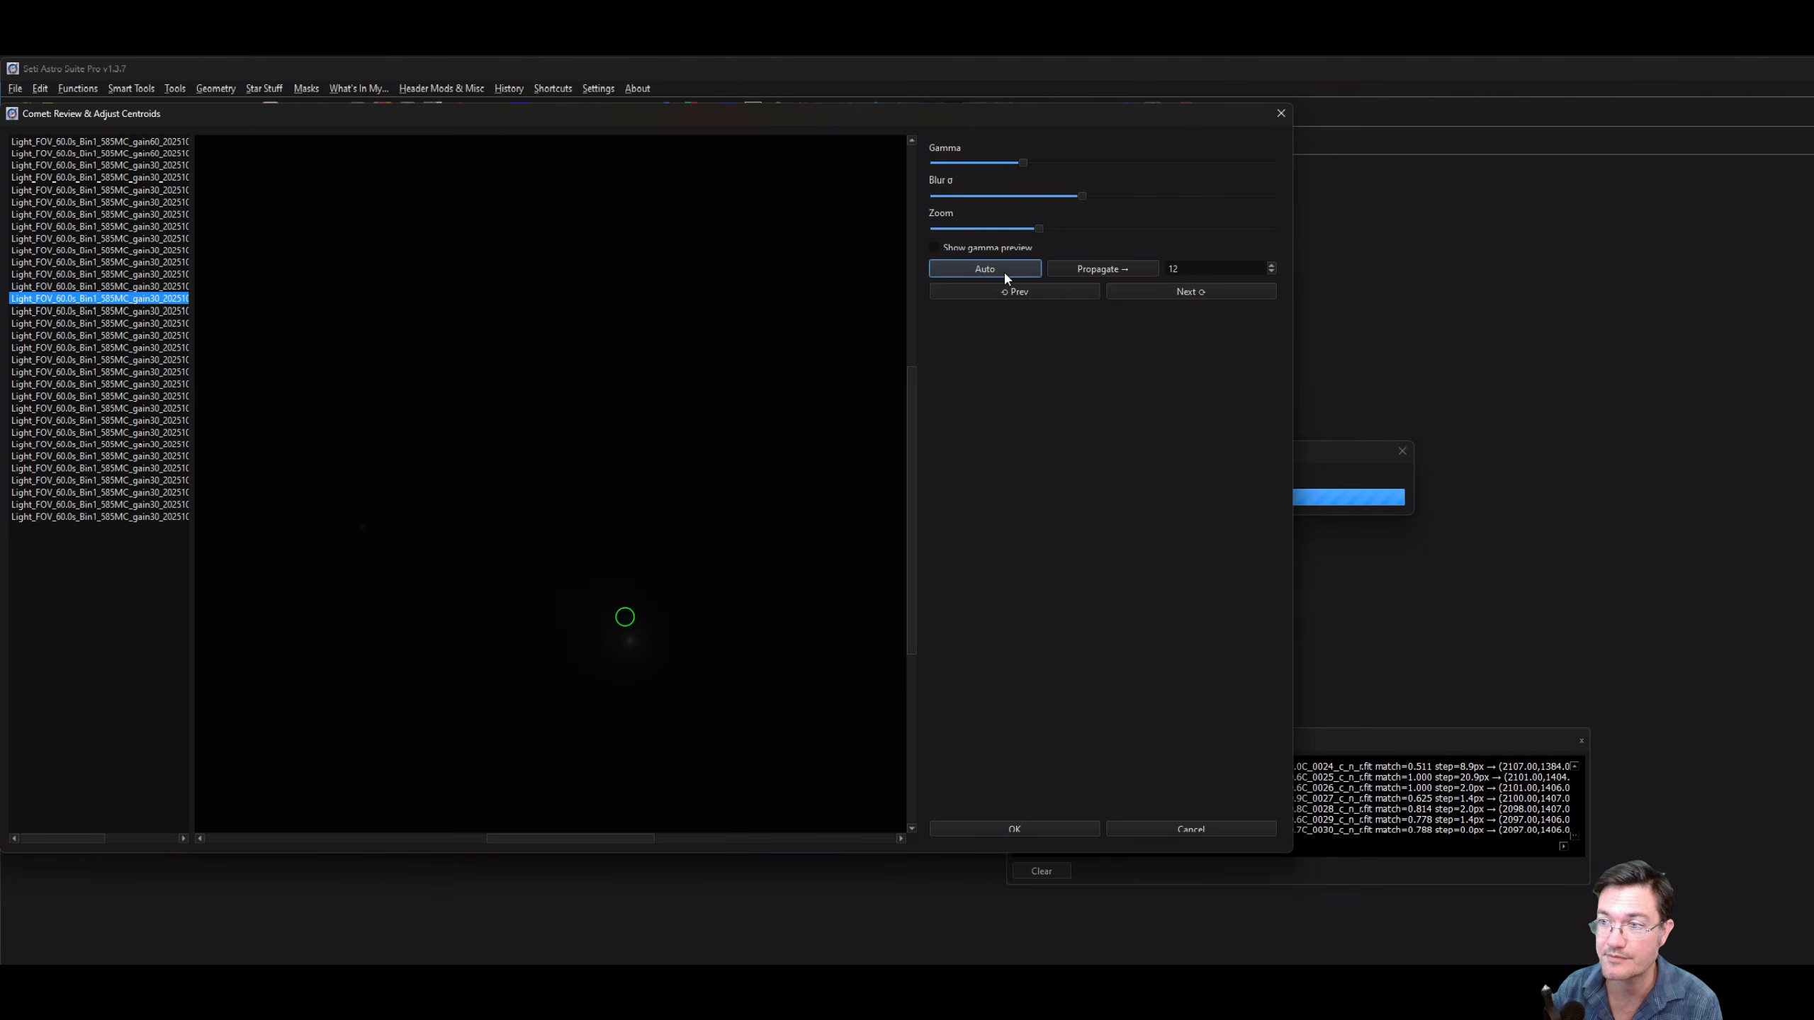
click(1117, 270)
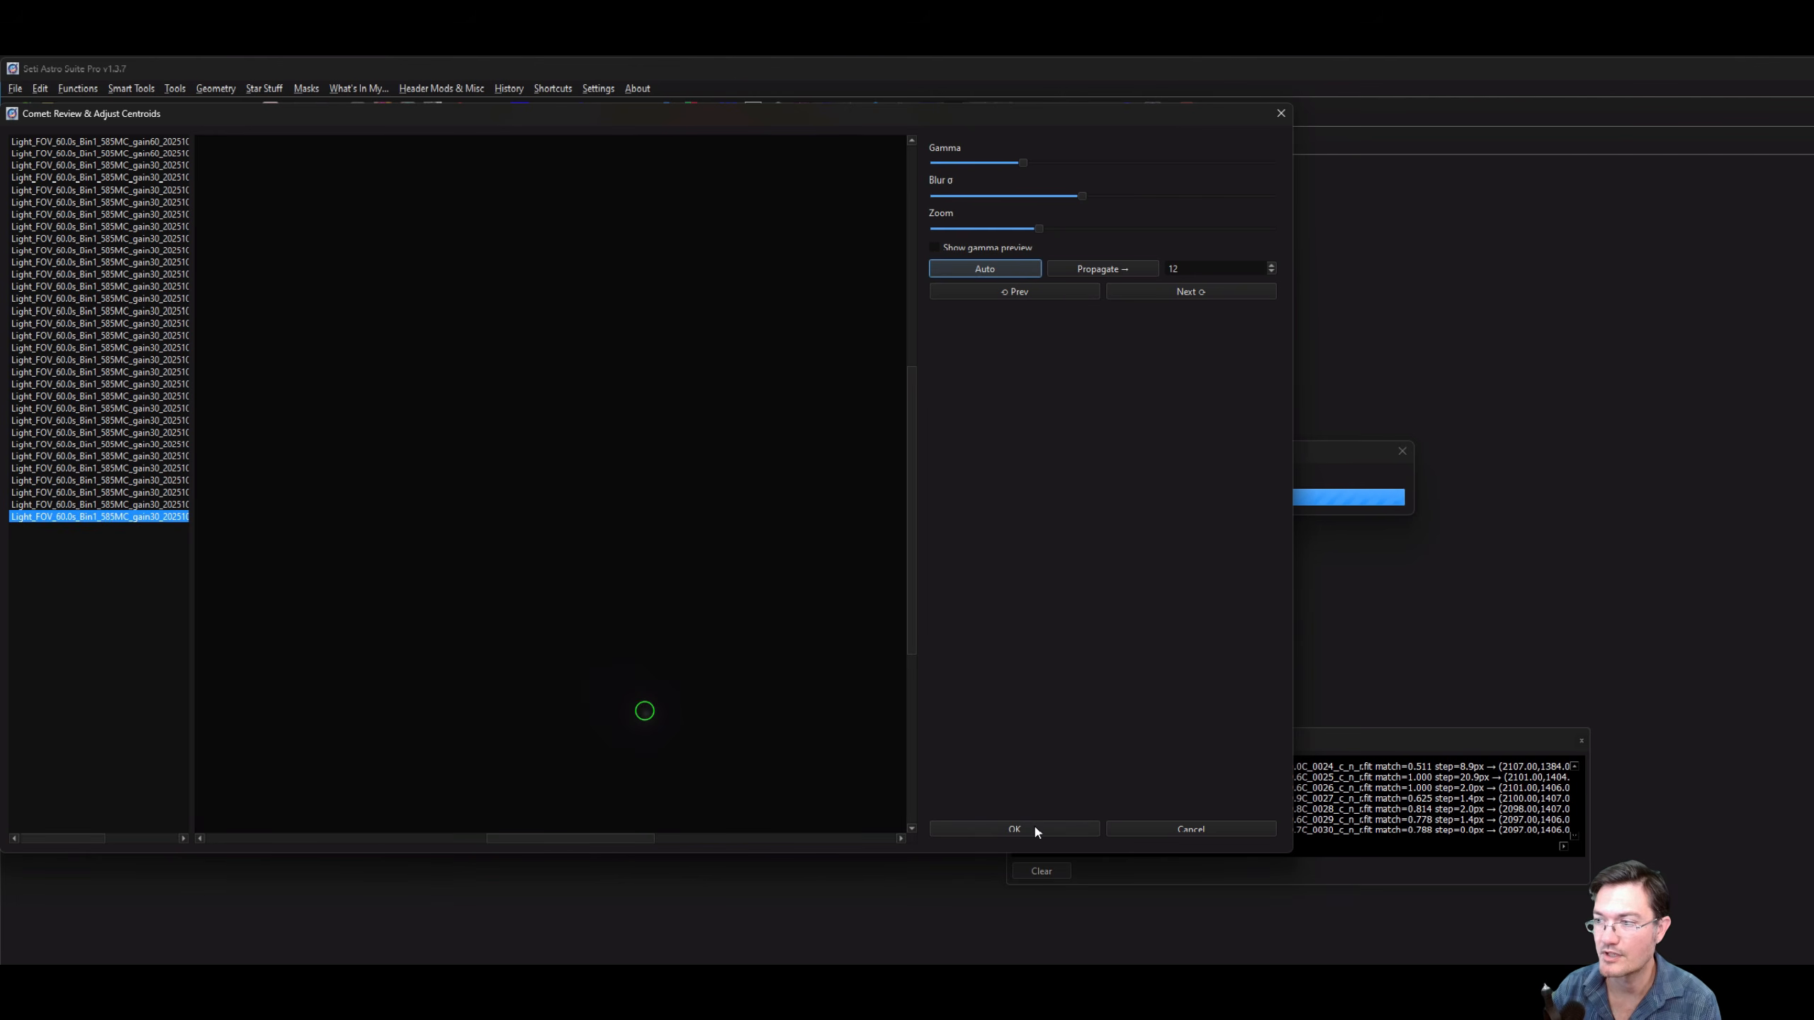
click(1034, 829)
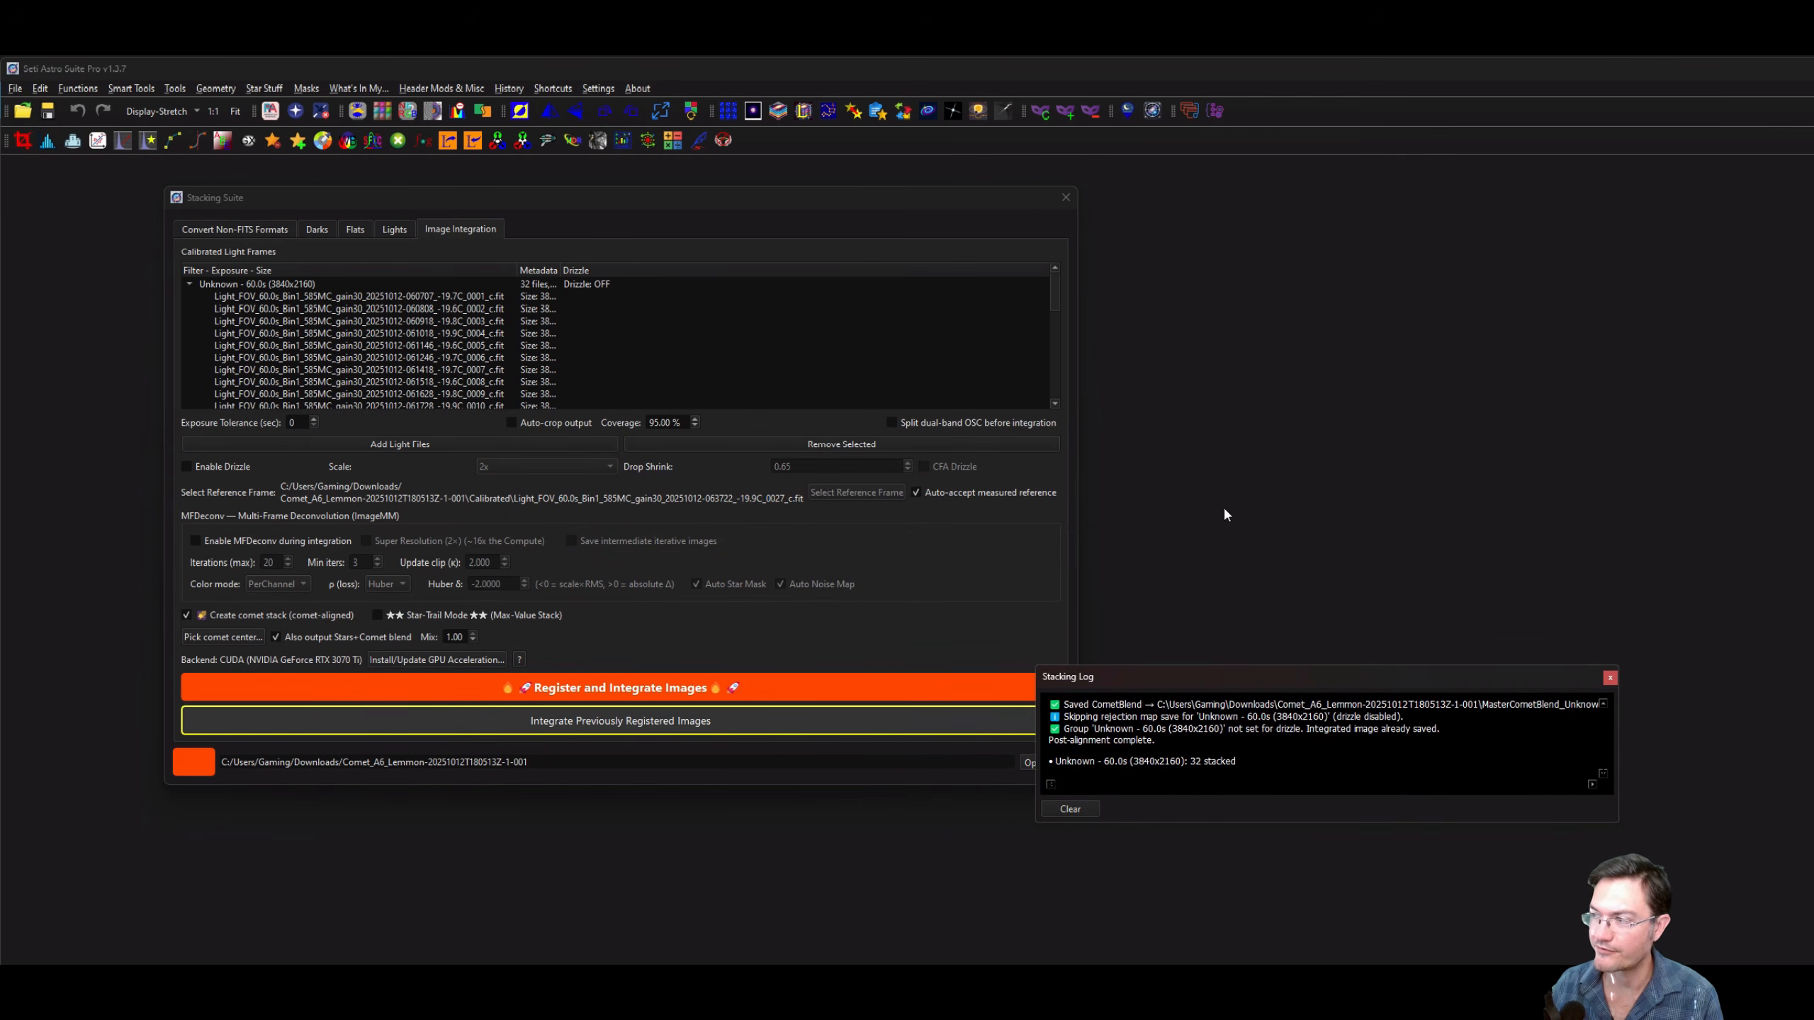
Close the stacking log and Stacking Suite, and browse to the Comet_A6_Lemmon-20251012T180513Z-1-001 folder for opening images.
click(1610, 678)
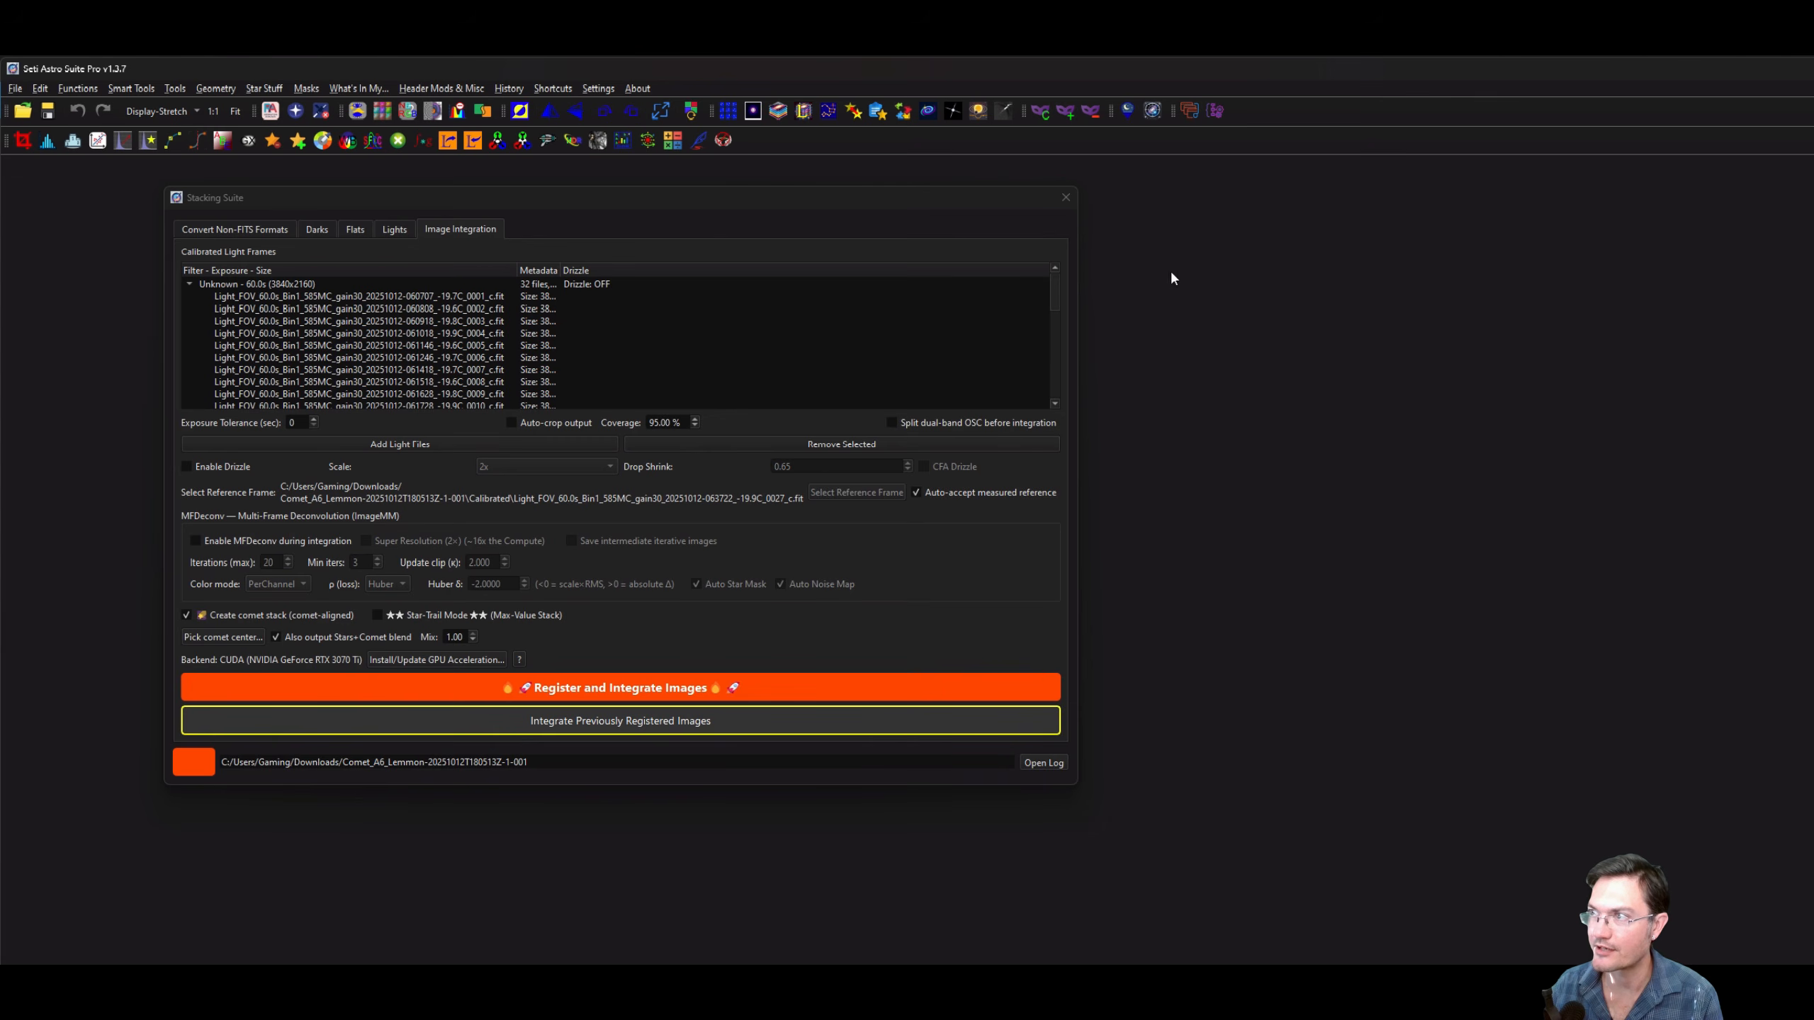
click(1066, 197)
key(ctrl+o)
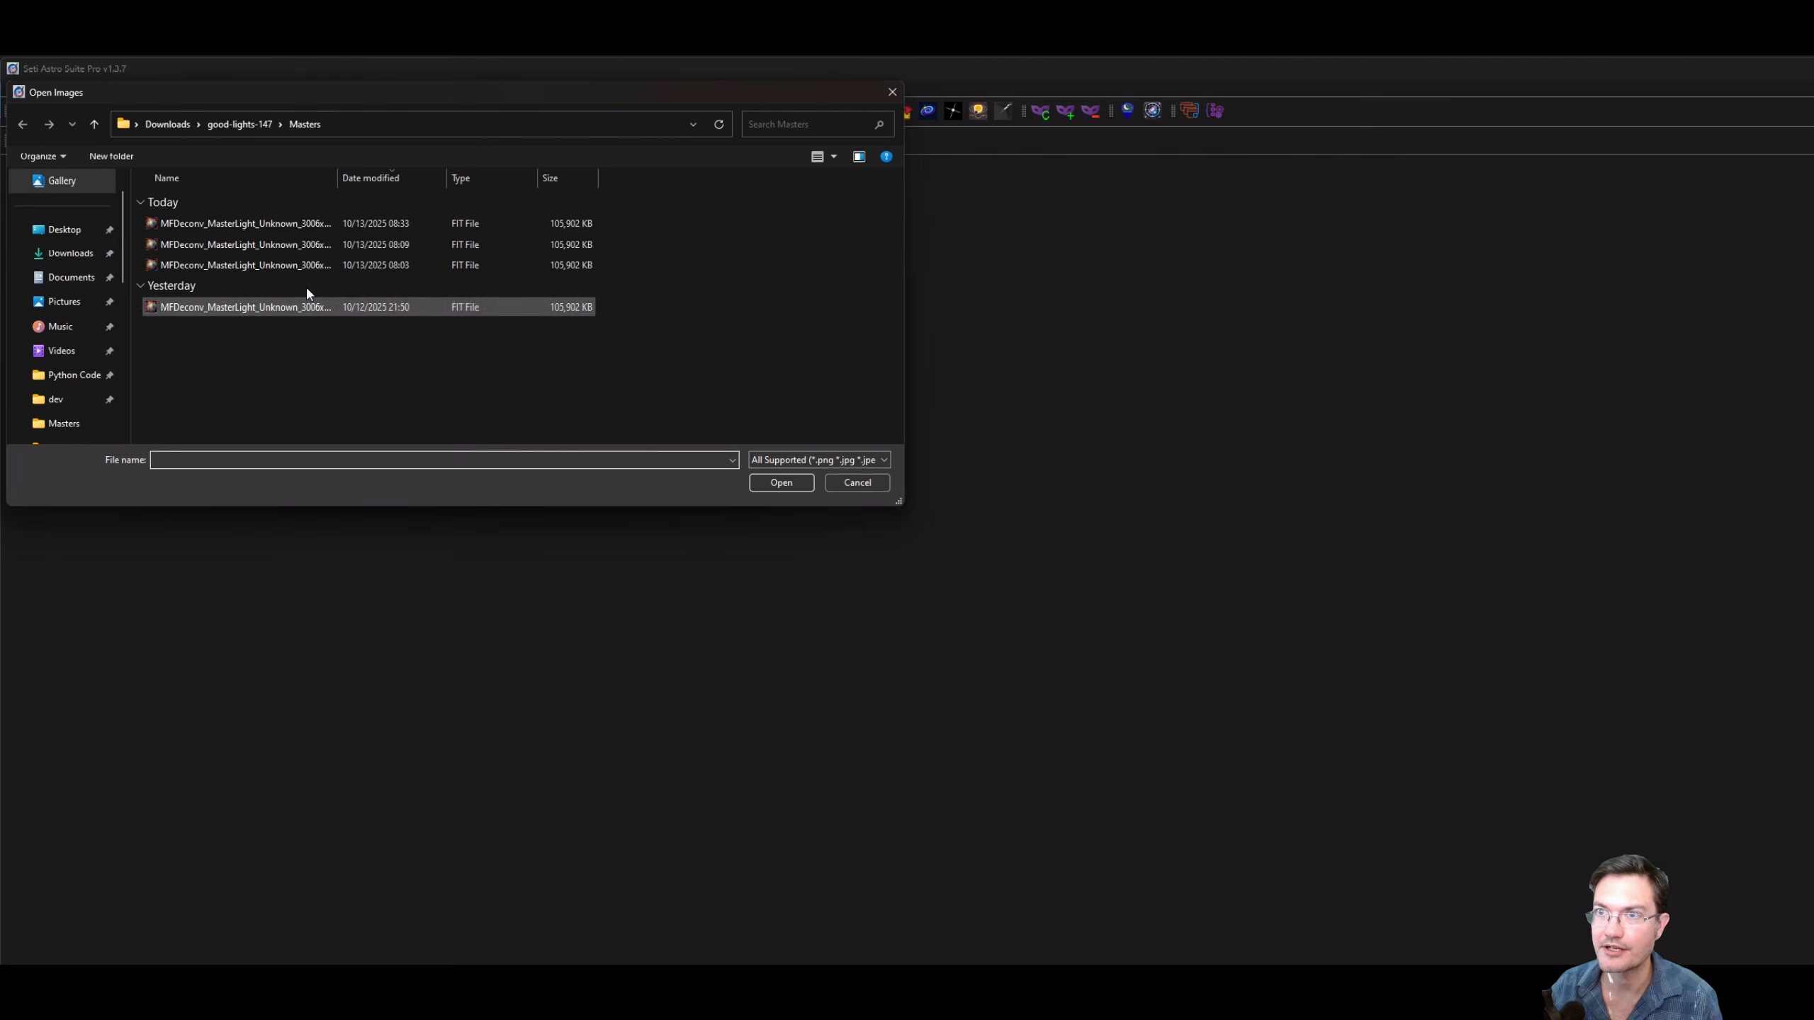
click(214, 124)
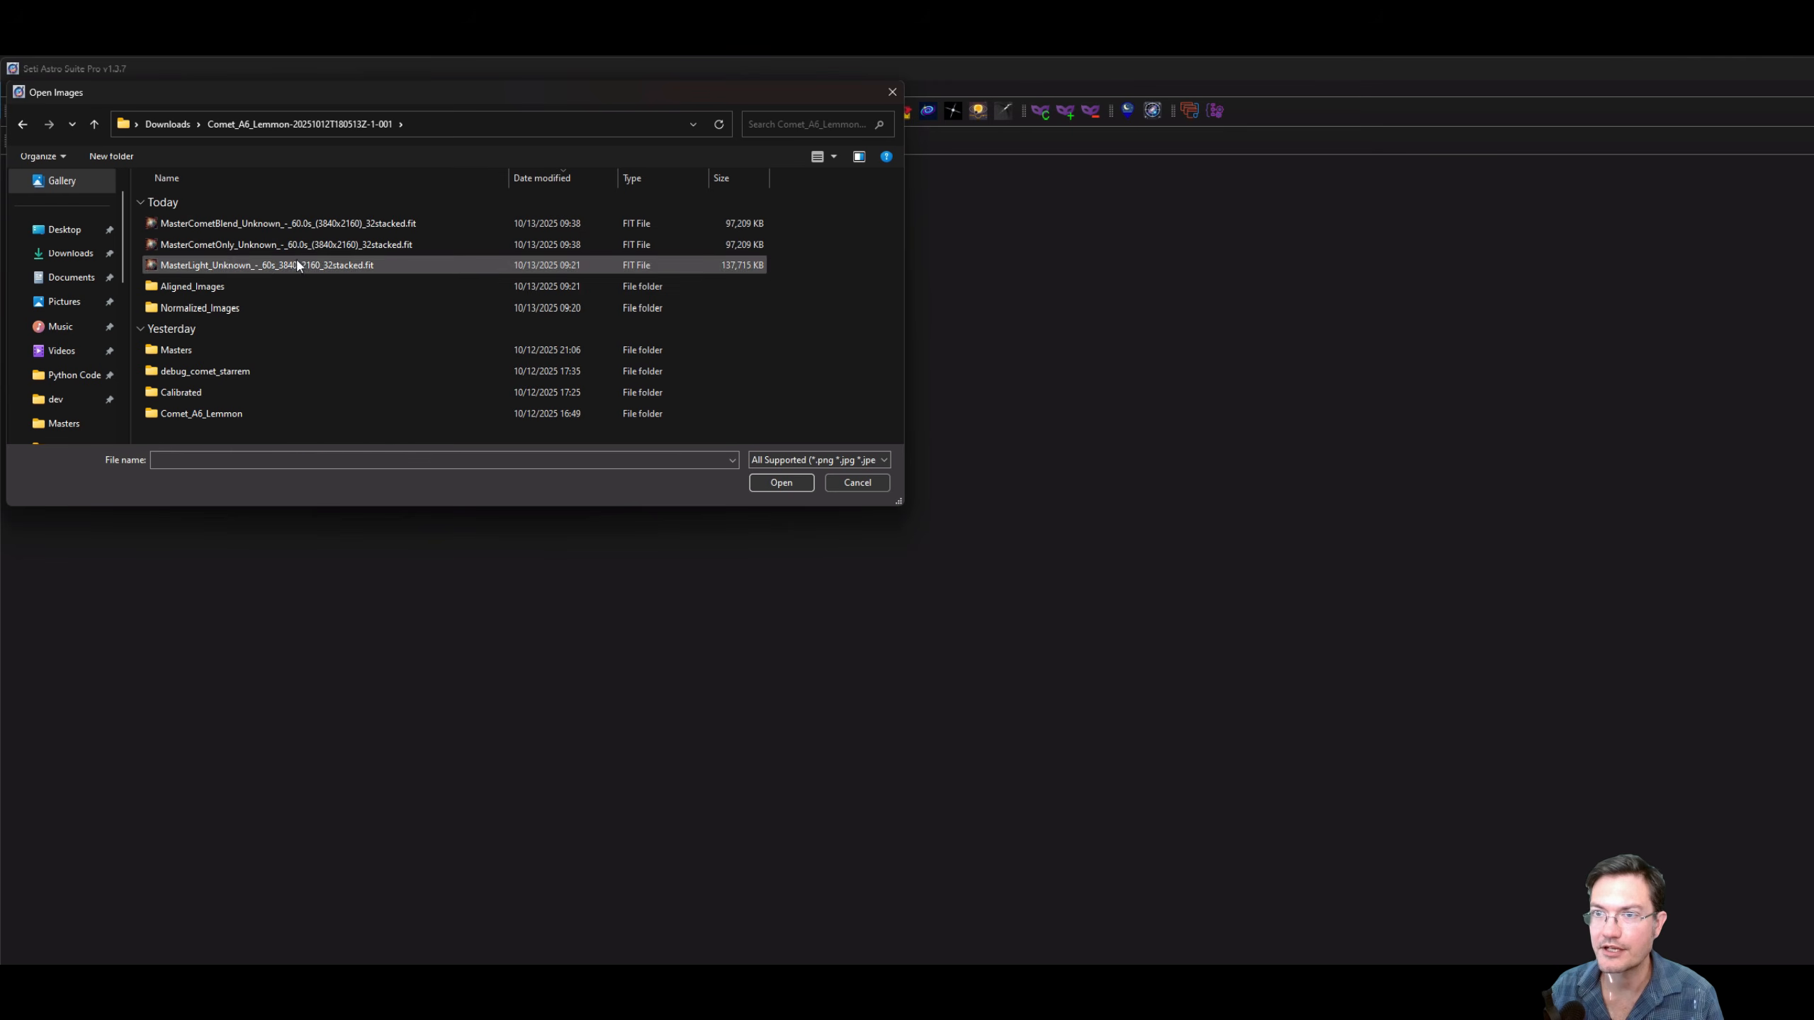
Open the MasterCometBlend, MasterCometOnly and MasterLight FIT files together.
click(286, 265)
click(299, 244)
click(307, 223)
click(282, 266)
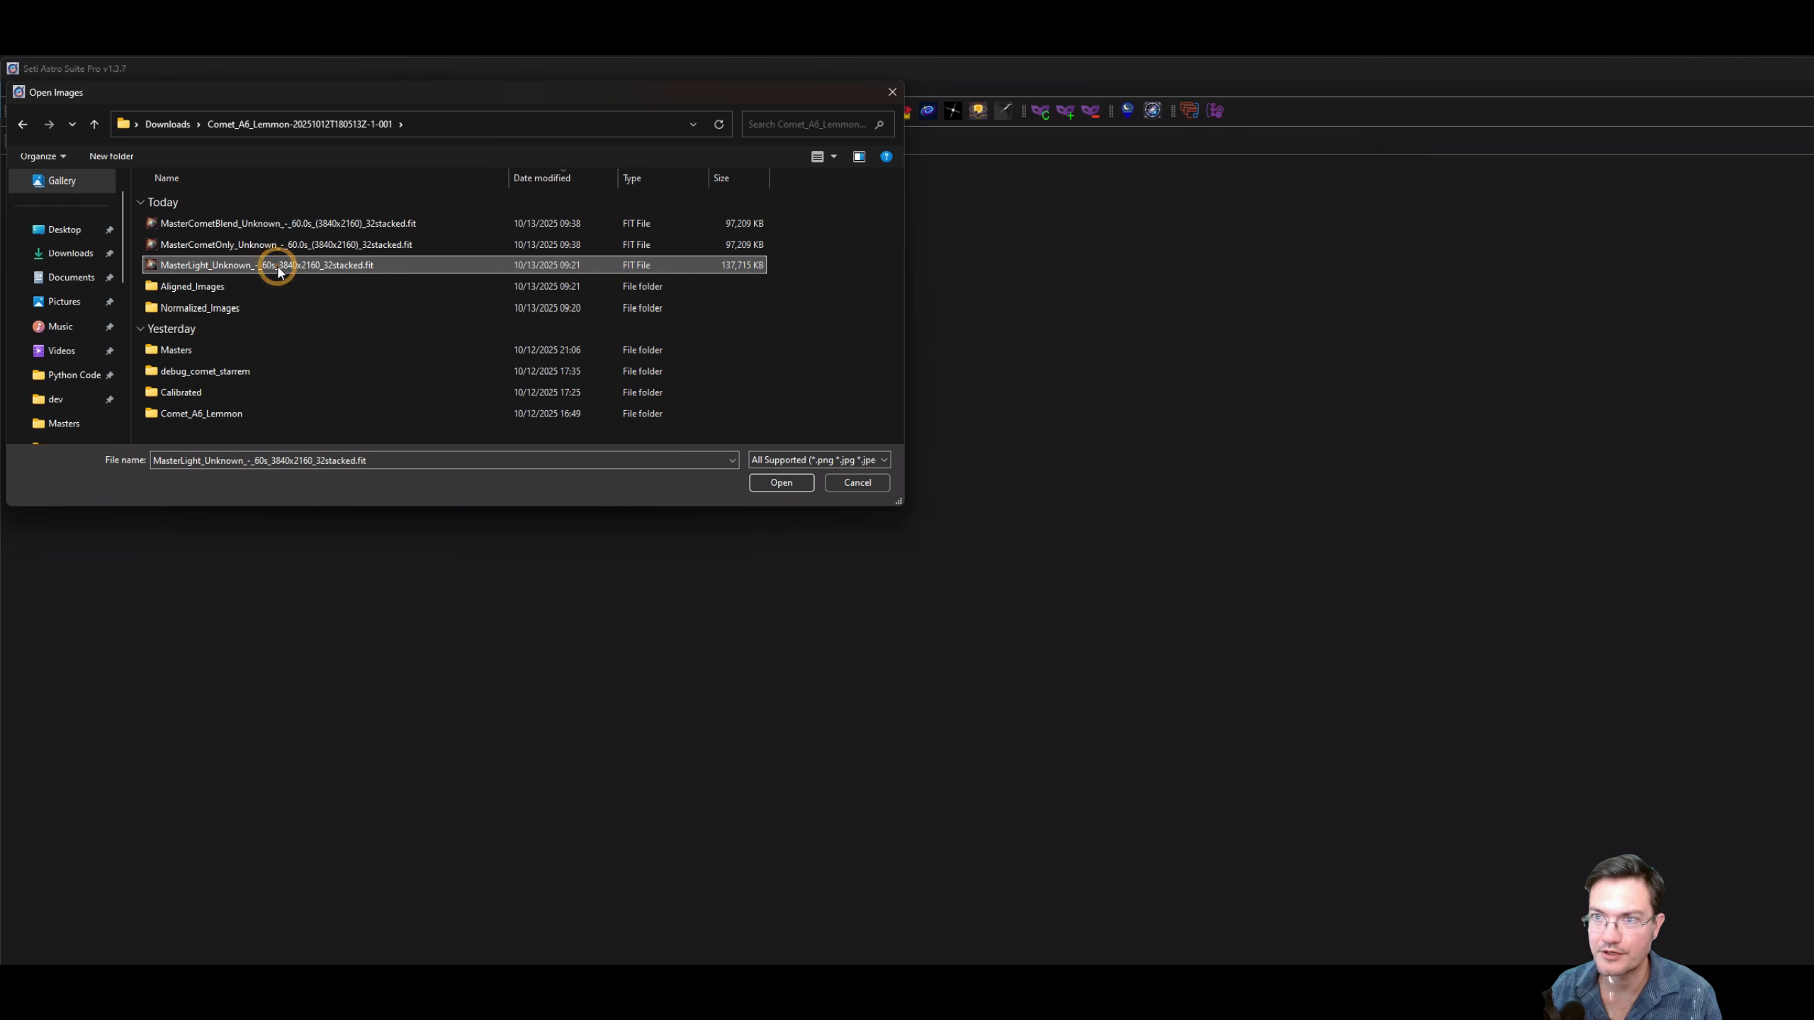
click(279, 247)
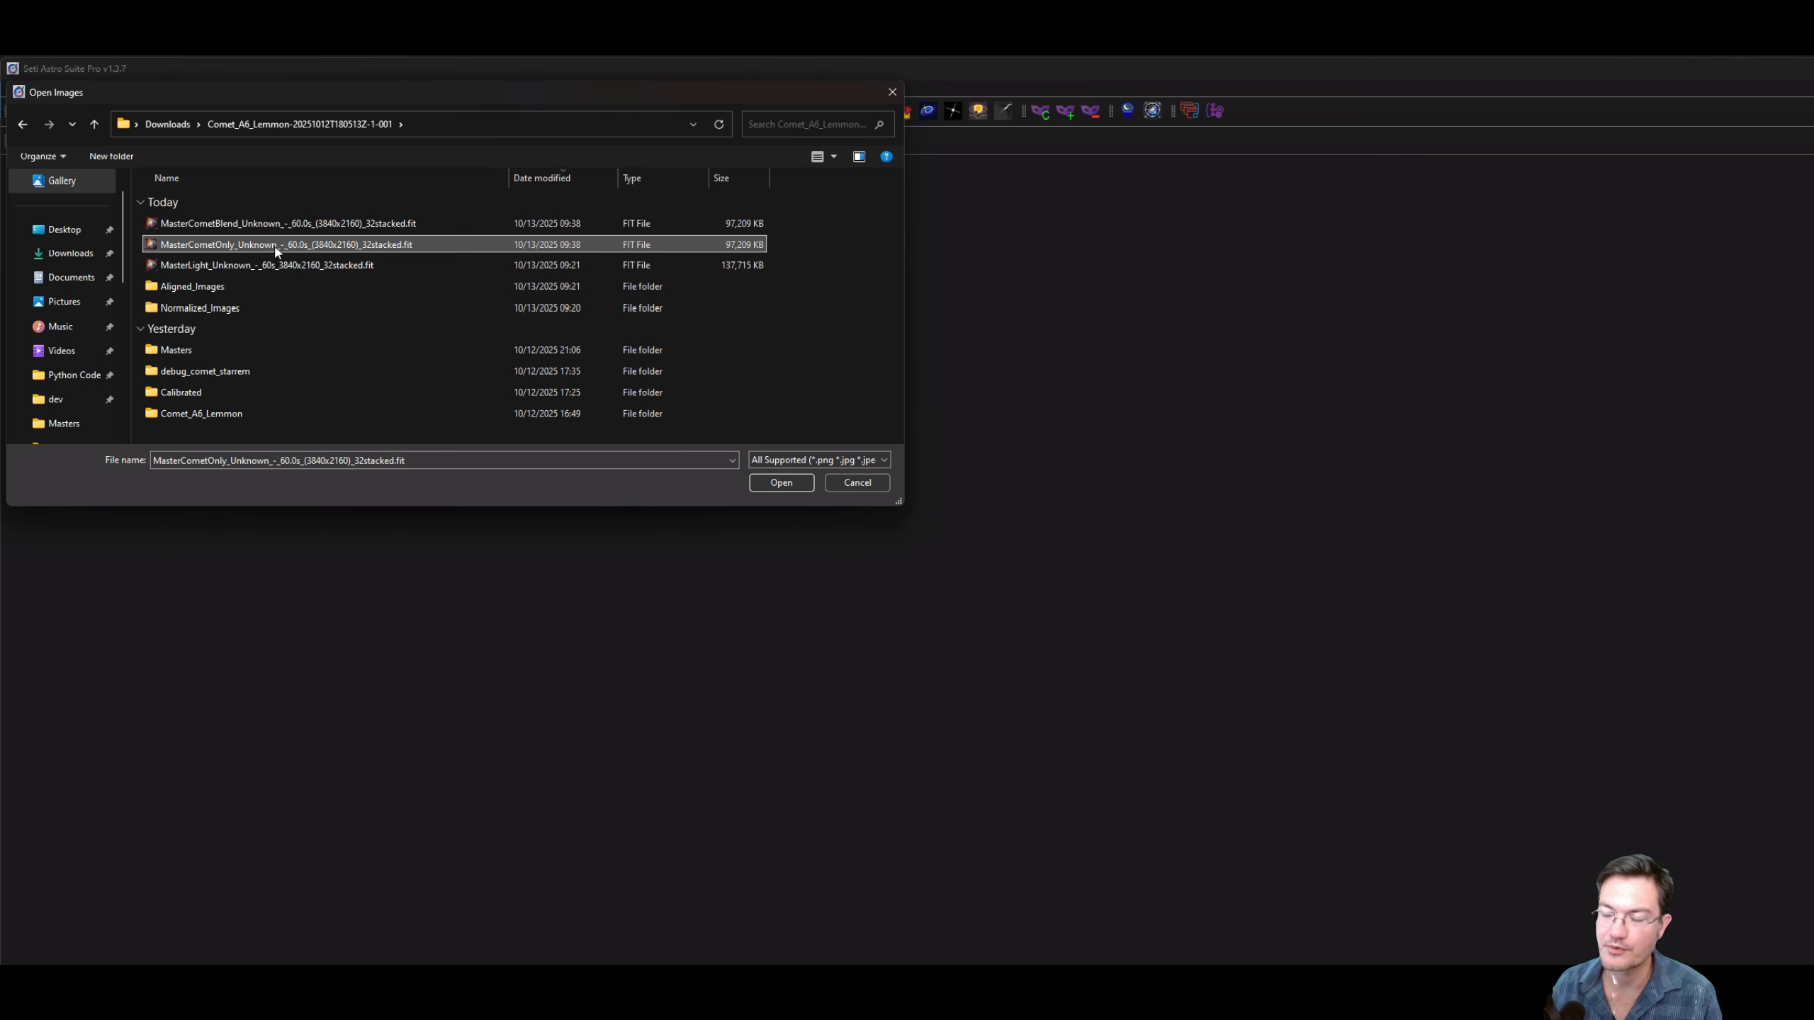
ctrl+click(316, 266)
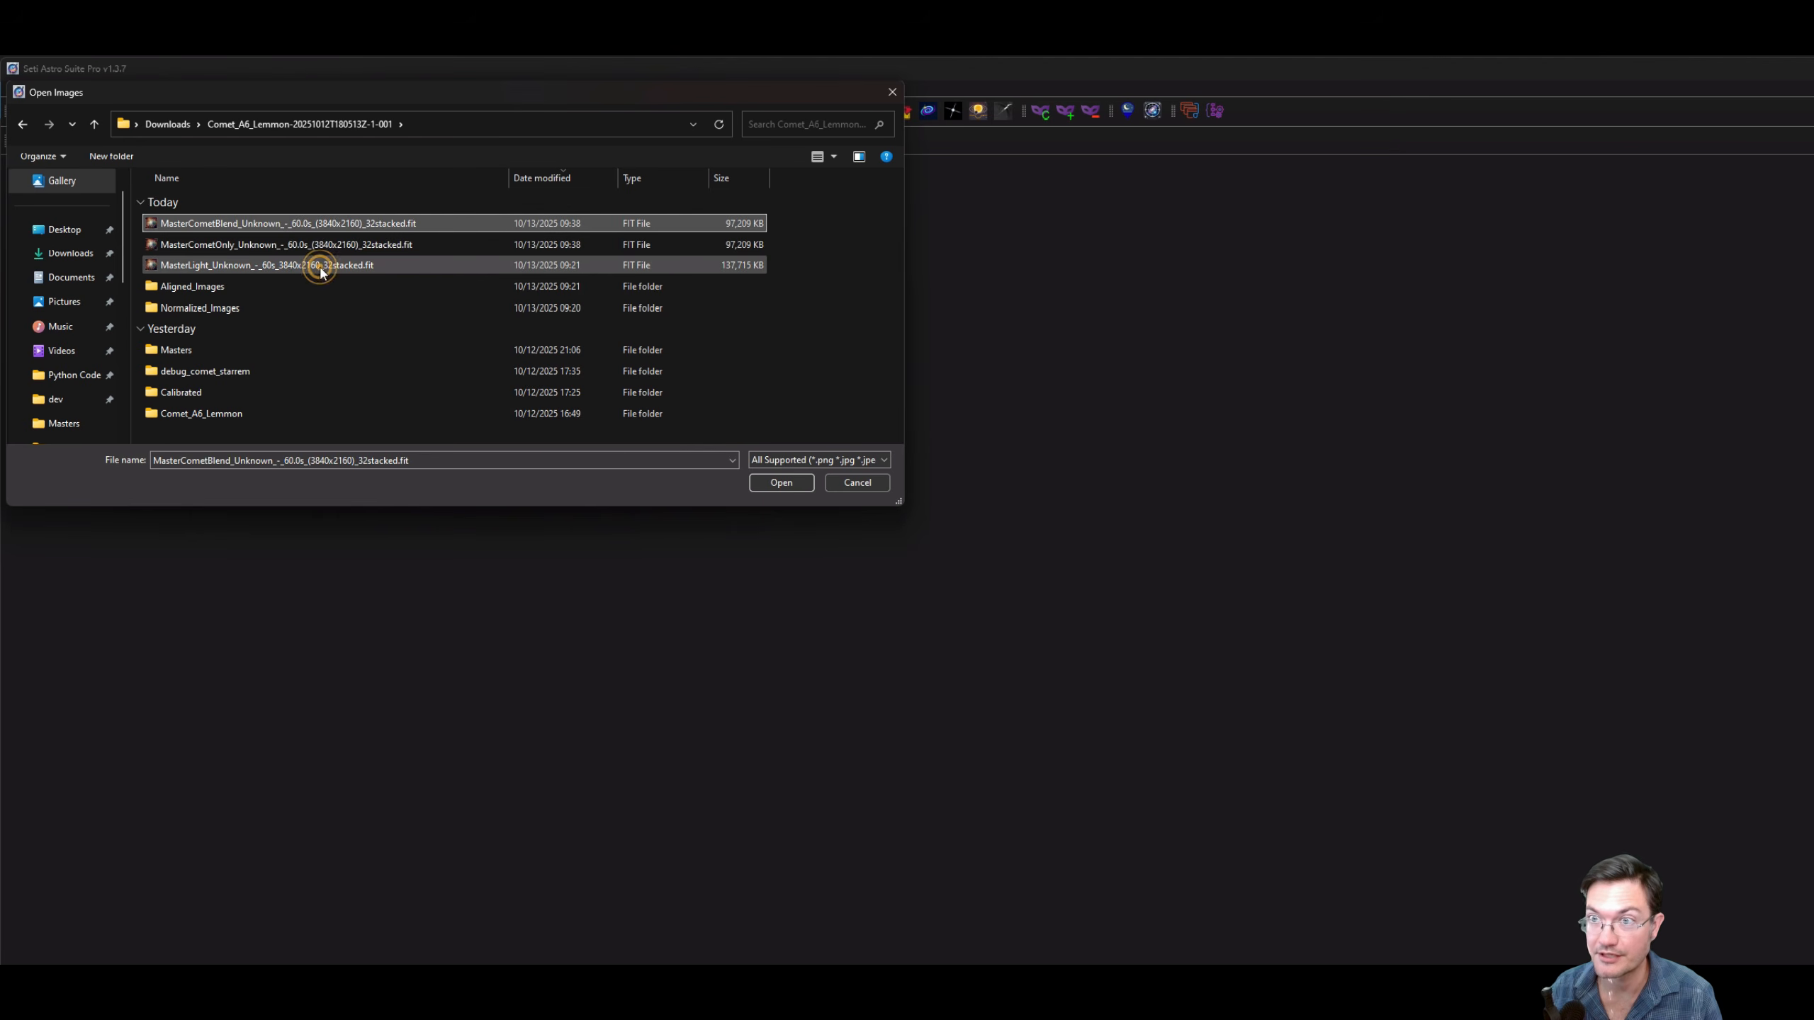
ctrl+click(317, 225)
click(790, 481)
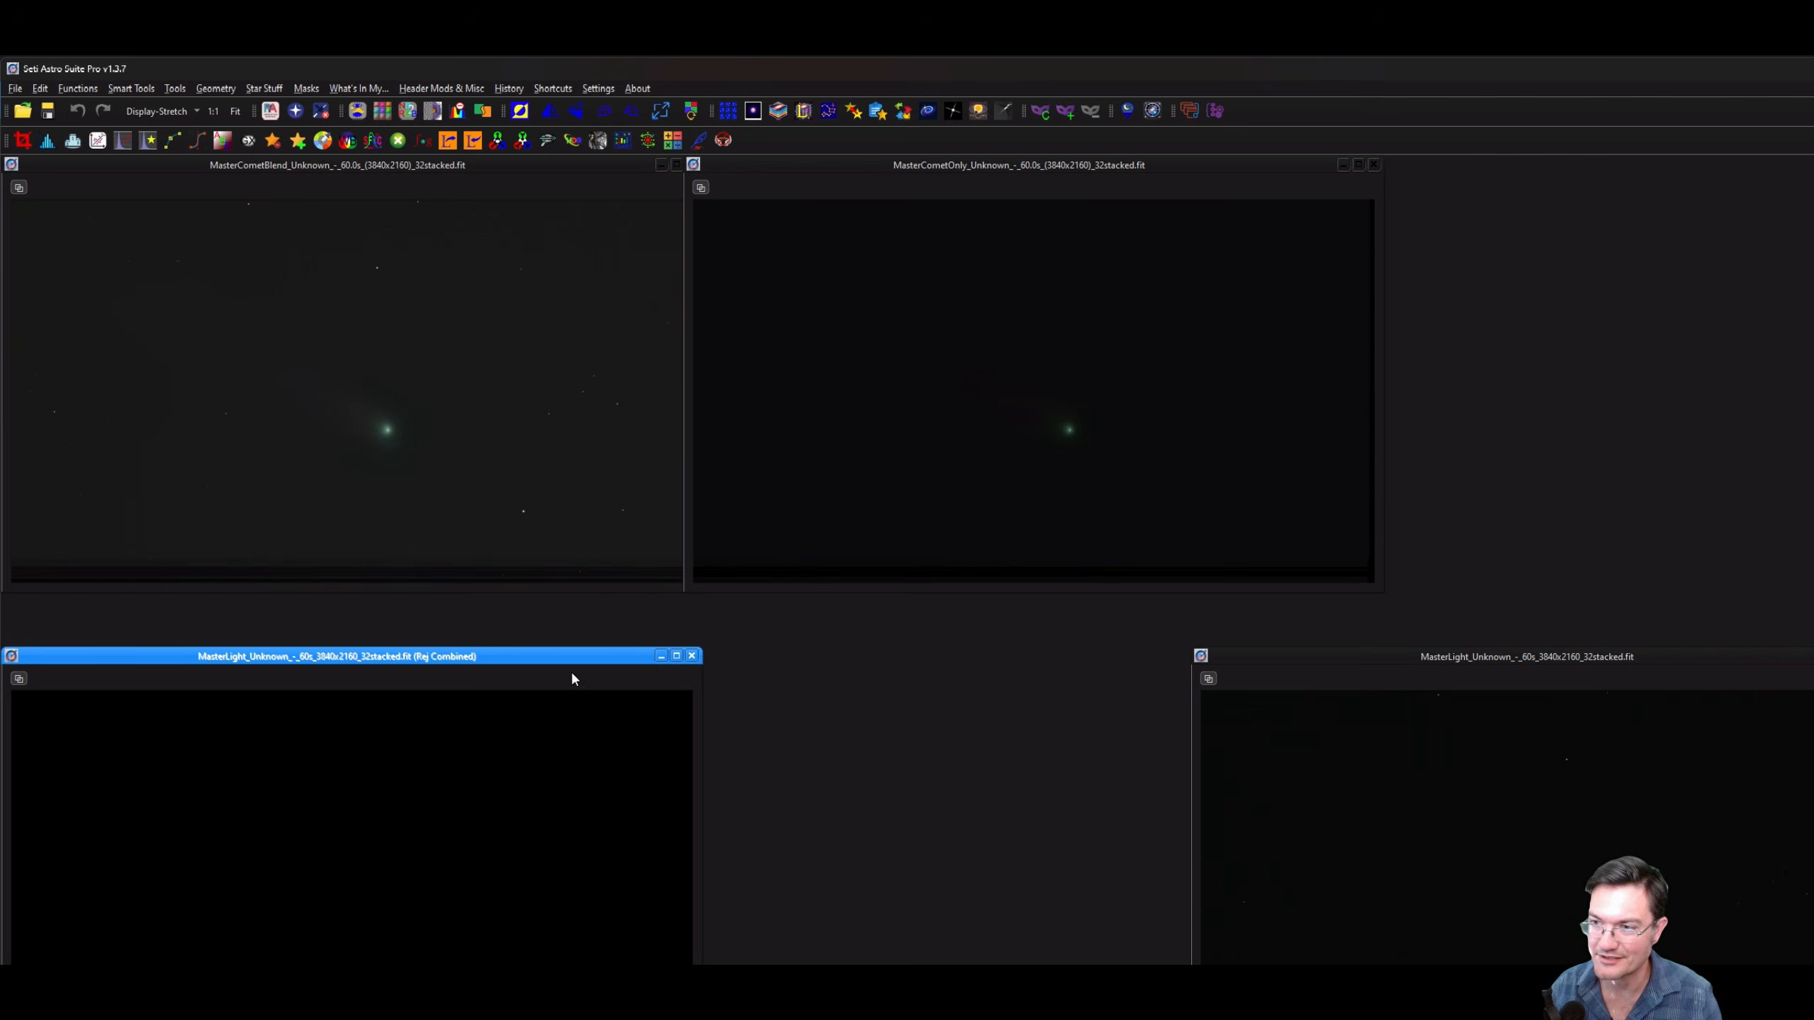
Close the MasterLight (Rej Combined) image and bring the MasterLight window closer to the two comet images.
drag(548, 658, 671, 526)
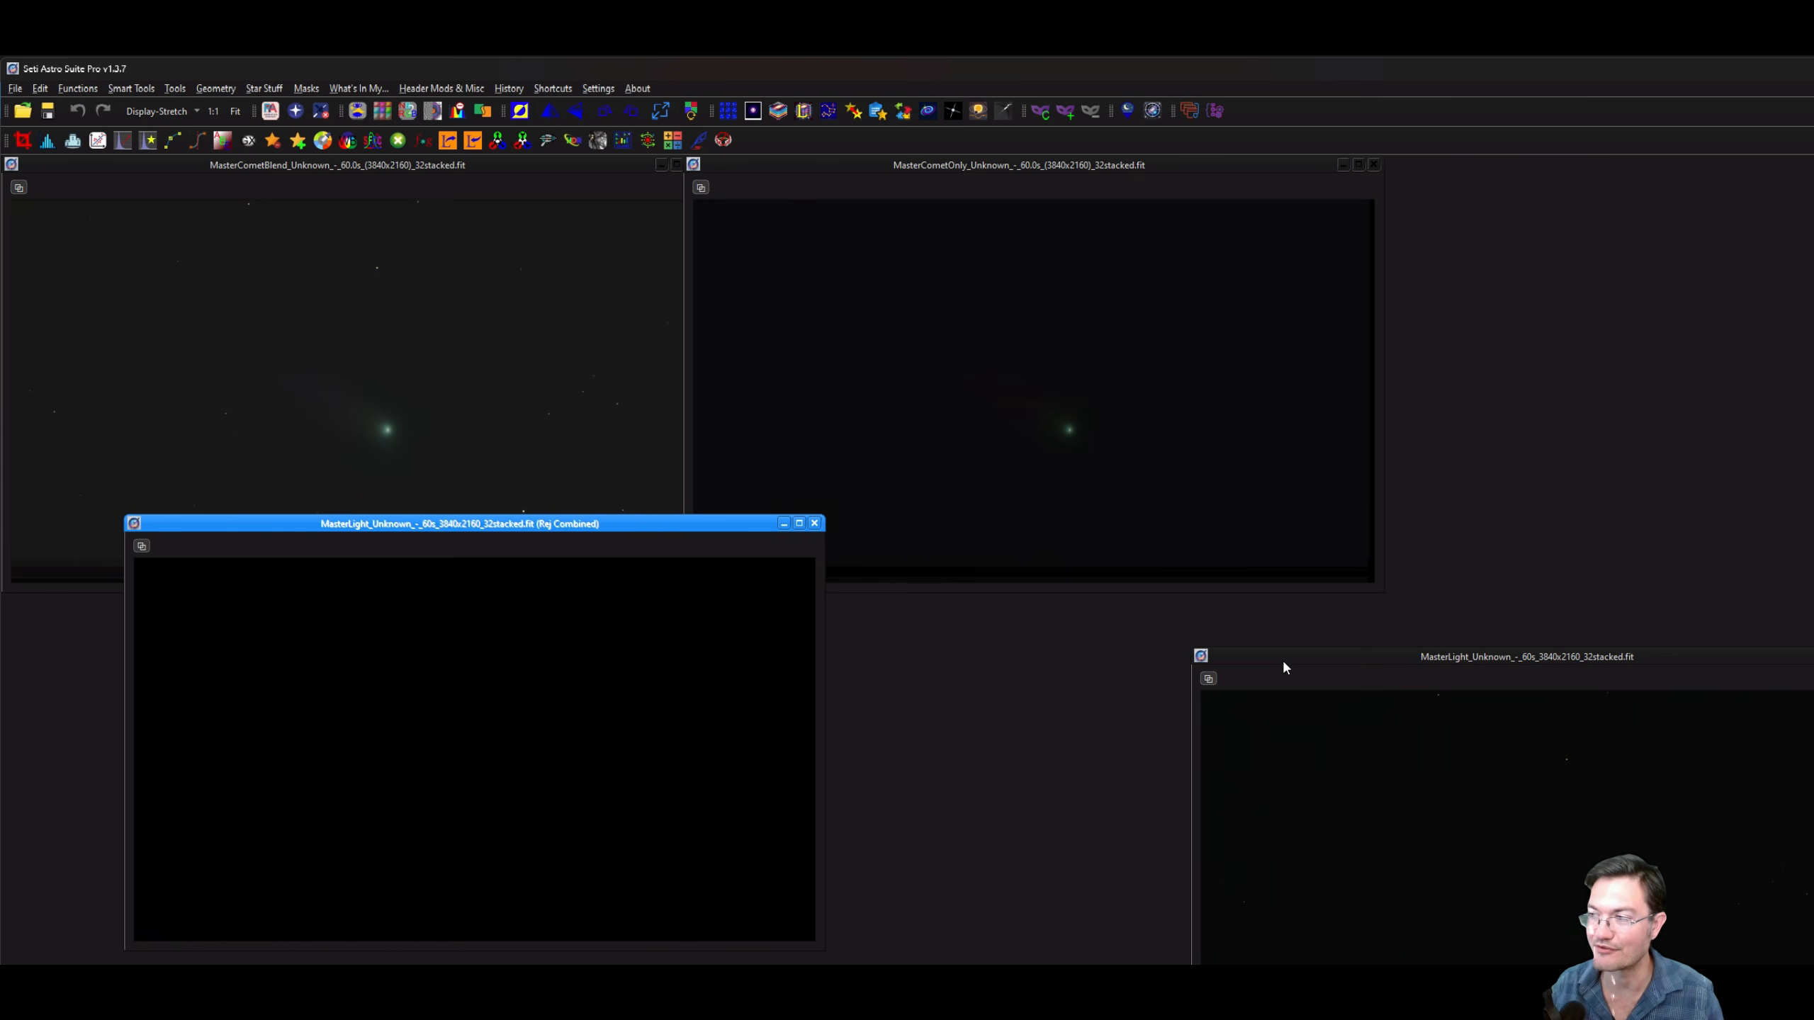
drag(1284, 656, 1071, 501)
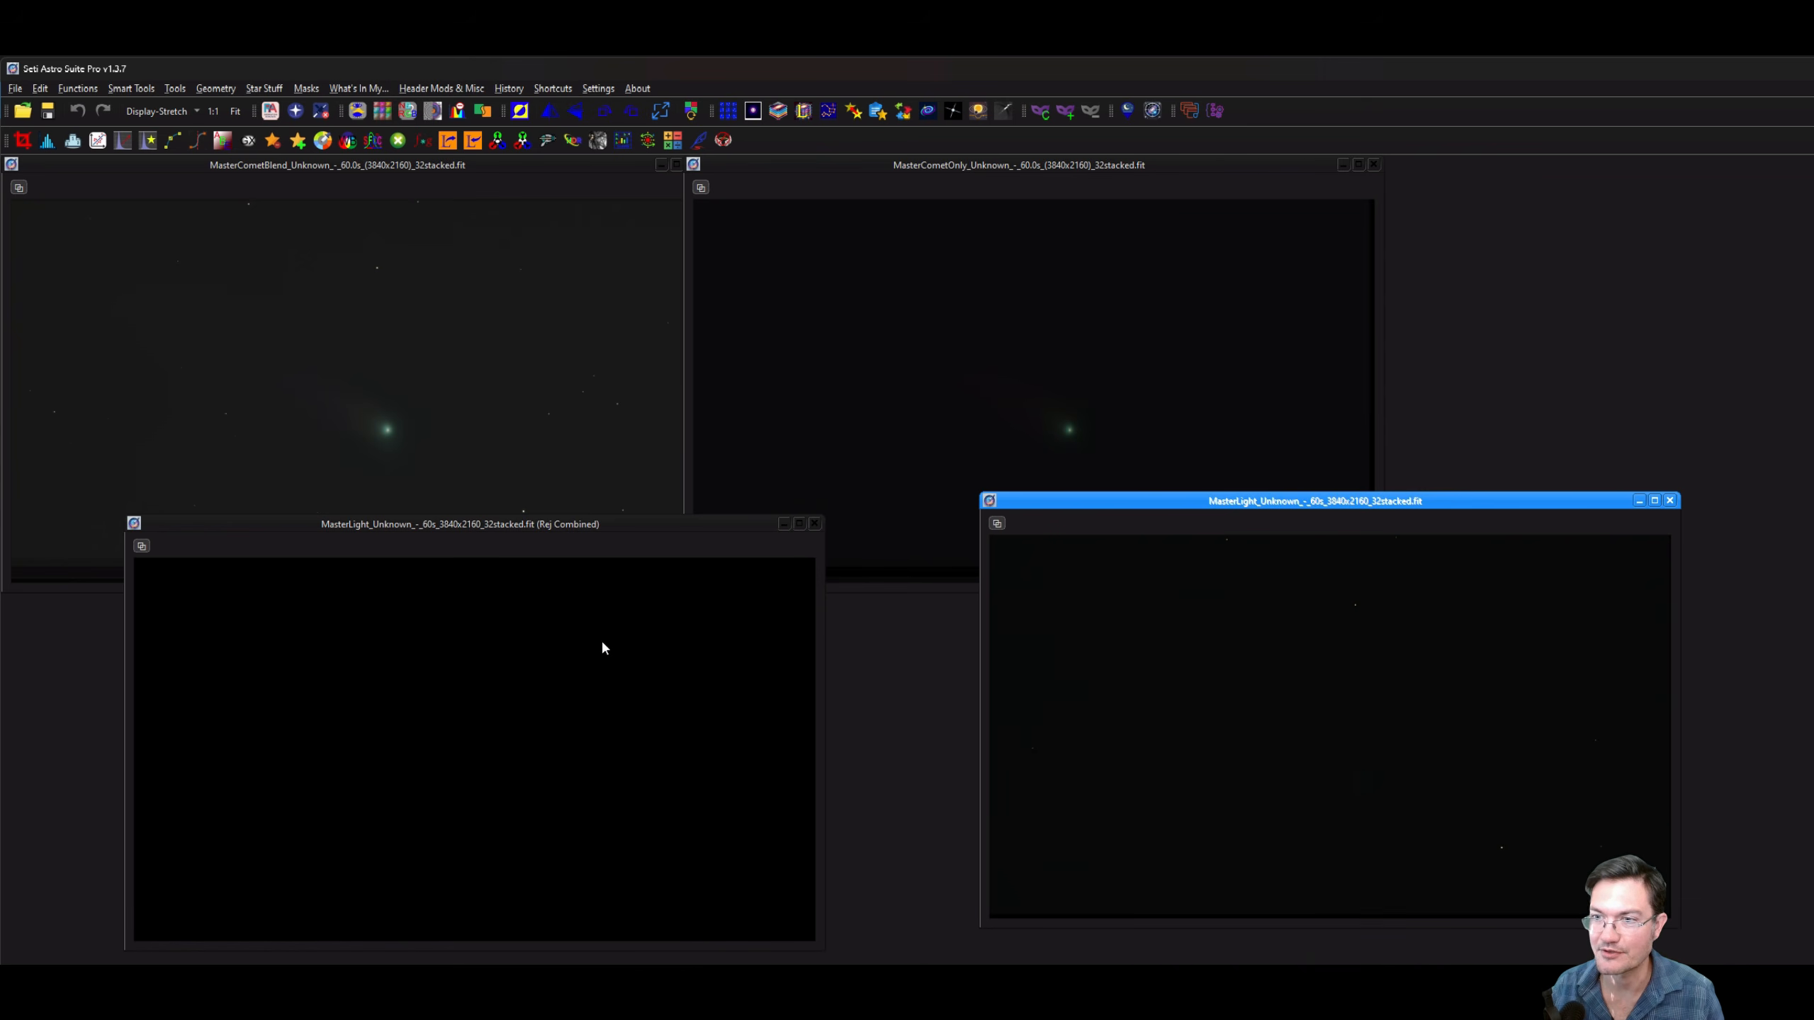
click(814, 524)
drag(1077, 502, 1017, 470)
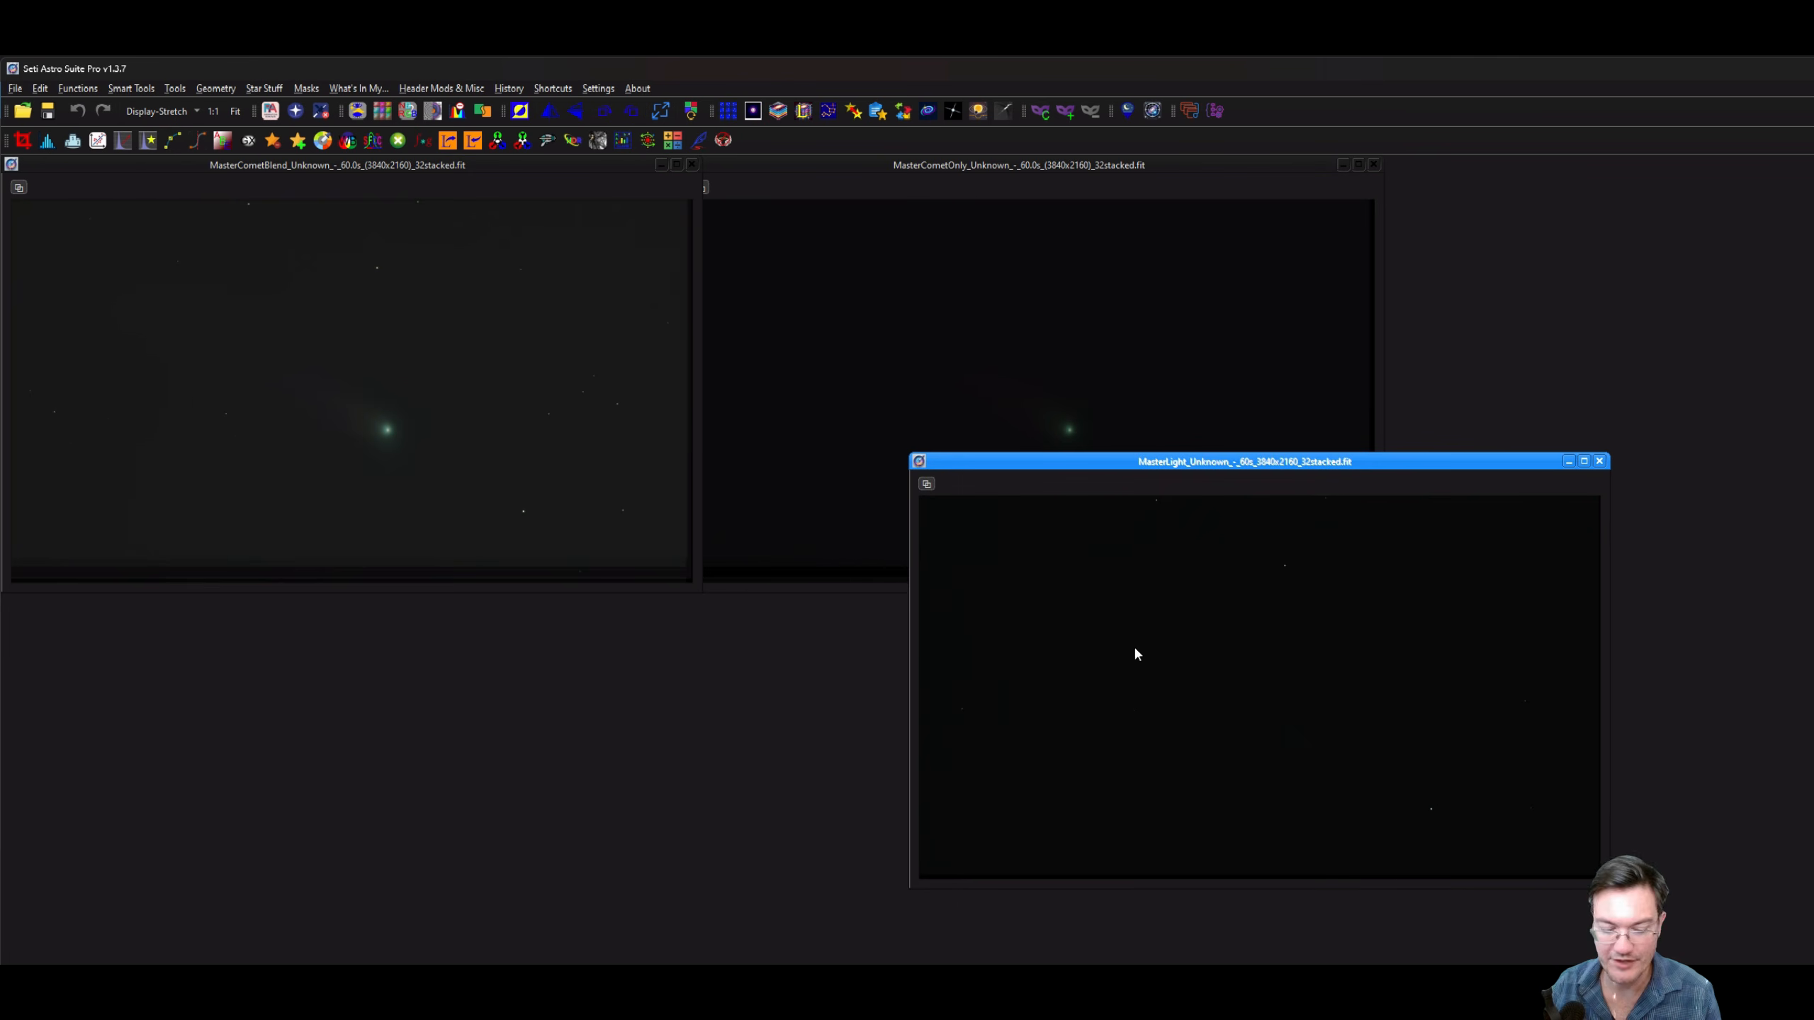
Turn on the display stretch for MasterLight, MasterCometOnly and MasterCometBlend, and move MasterLight beneath the other two images.
key(a)
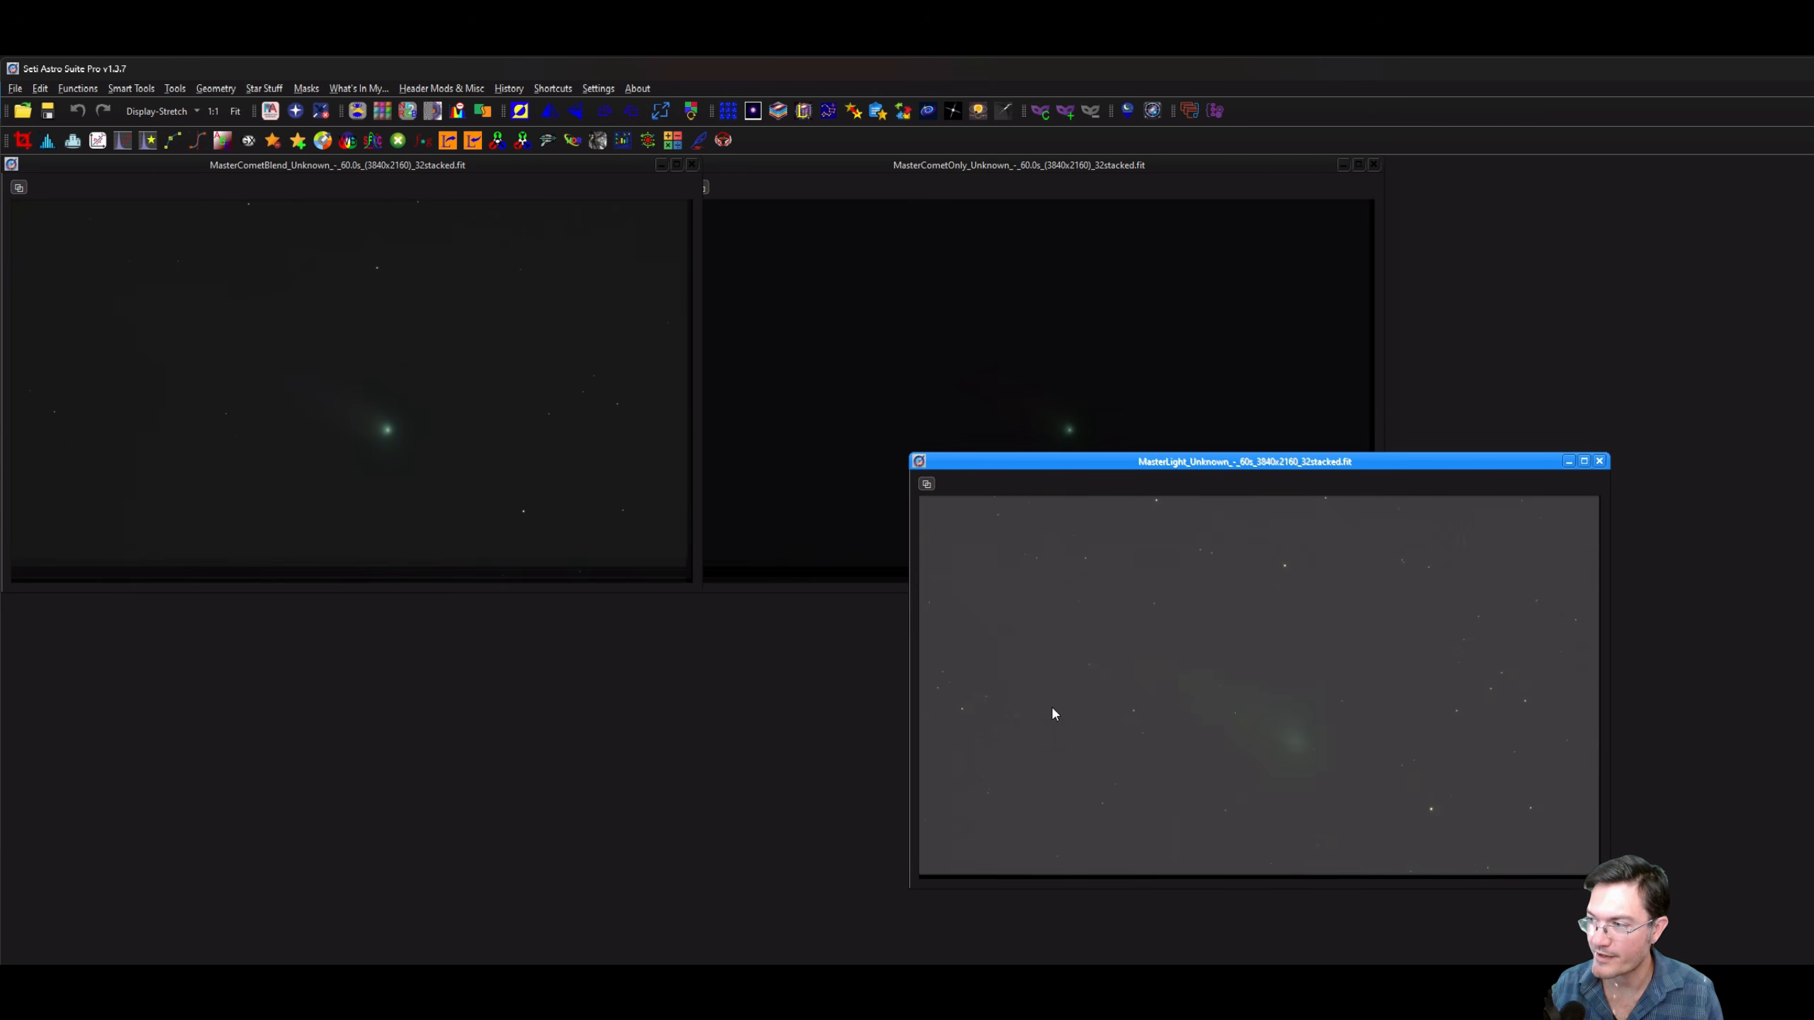
click(1210, 397)
key(a)
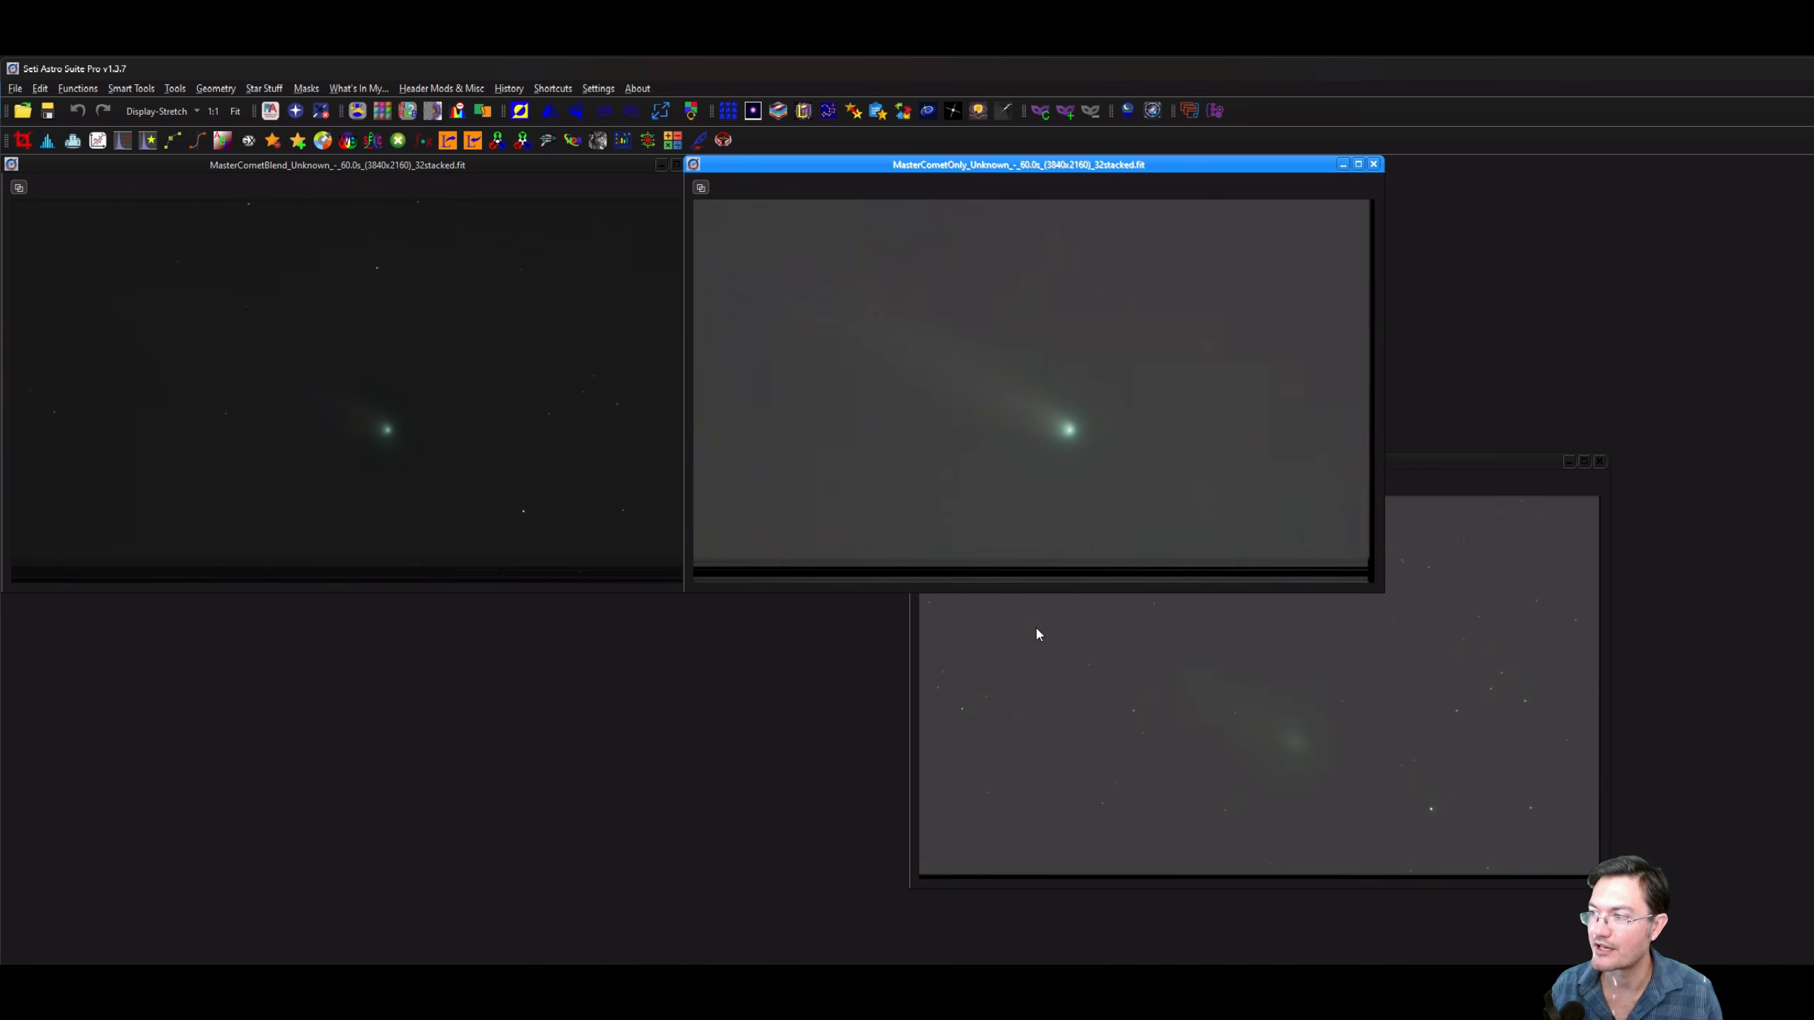
click(363, 314)
key(a)
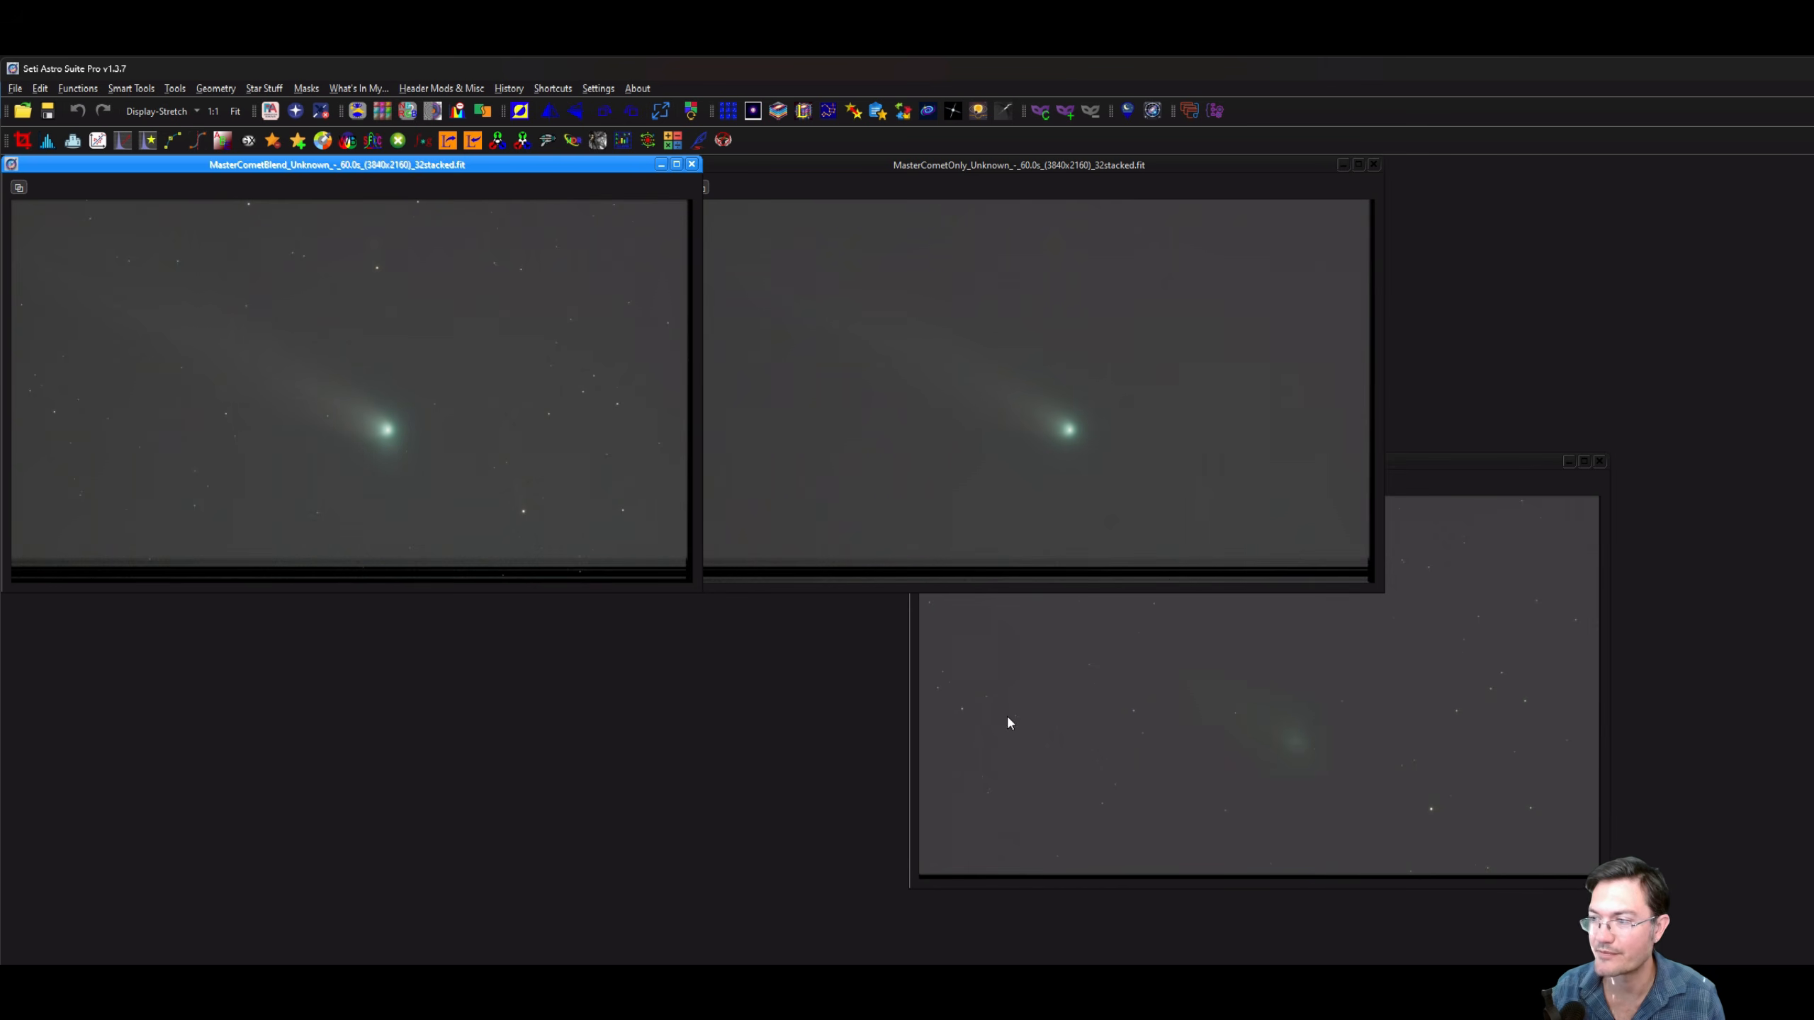
click(1030, 707)
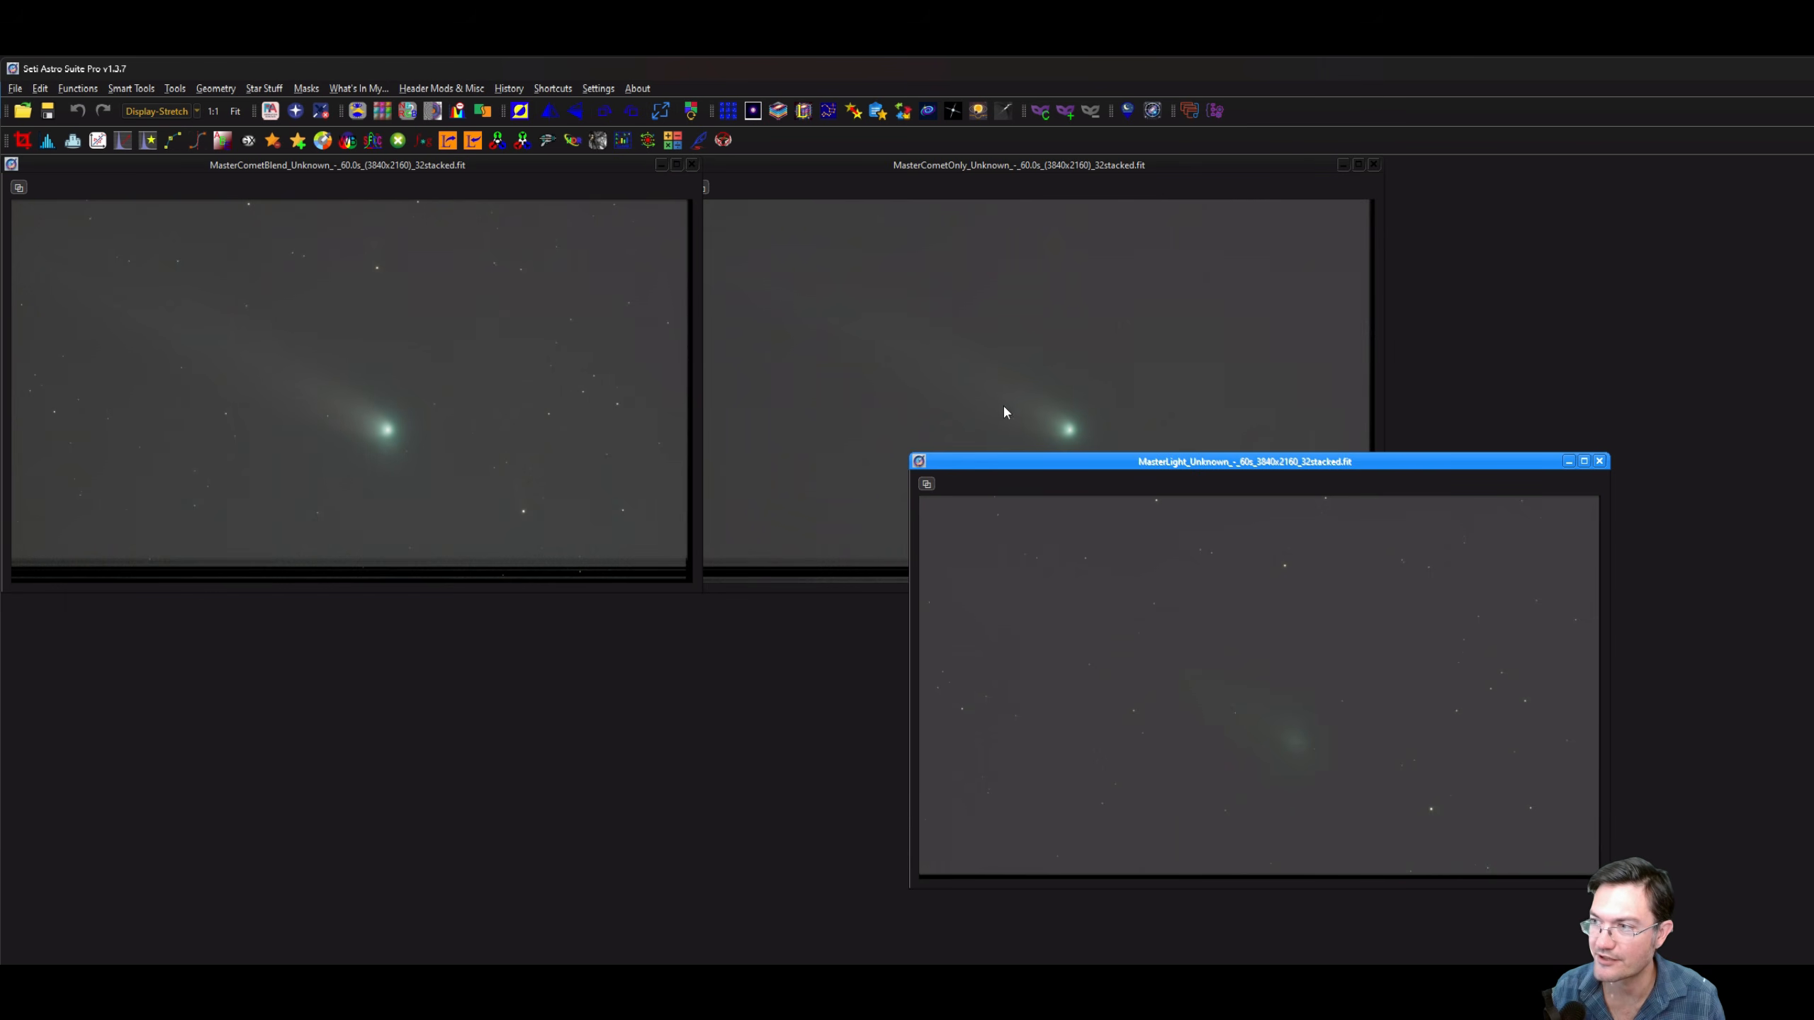
drag(1017, 468, 314, 427)
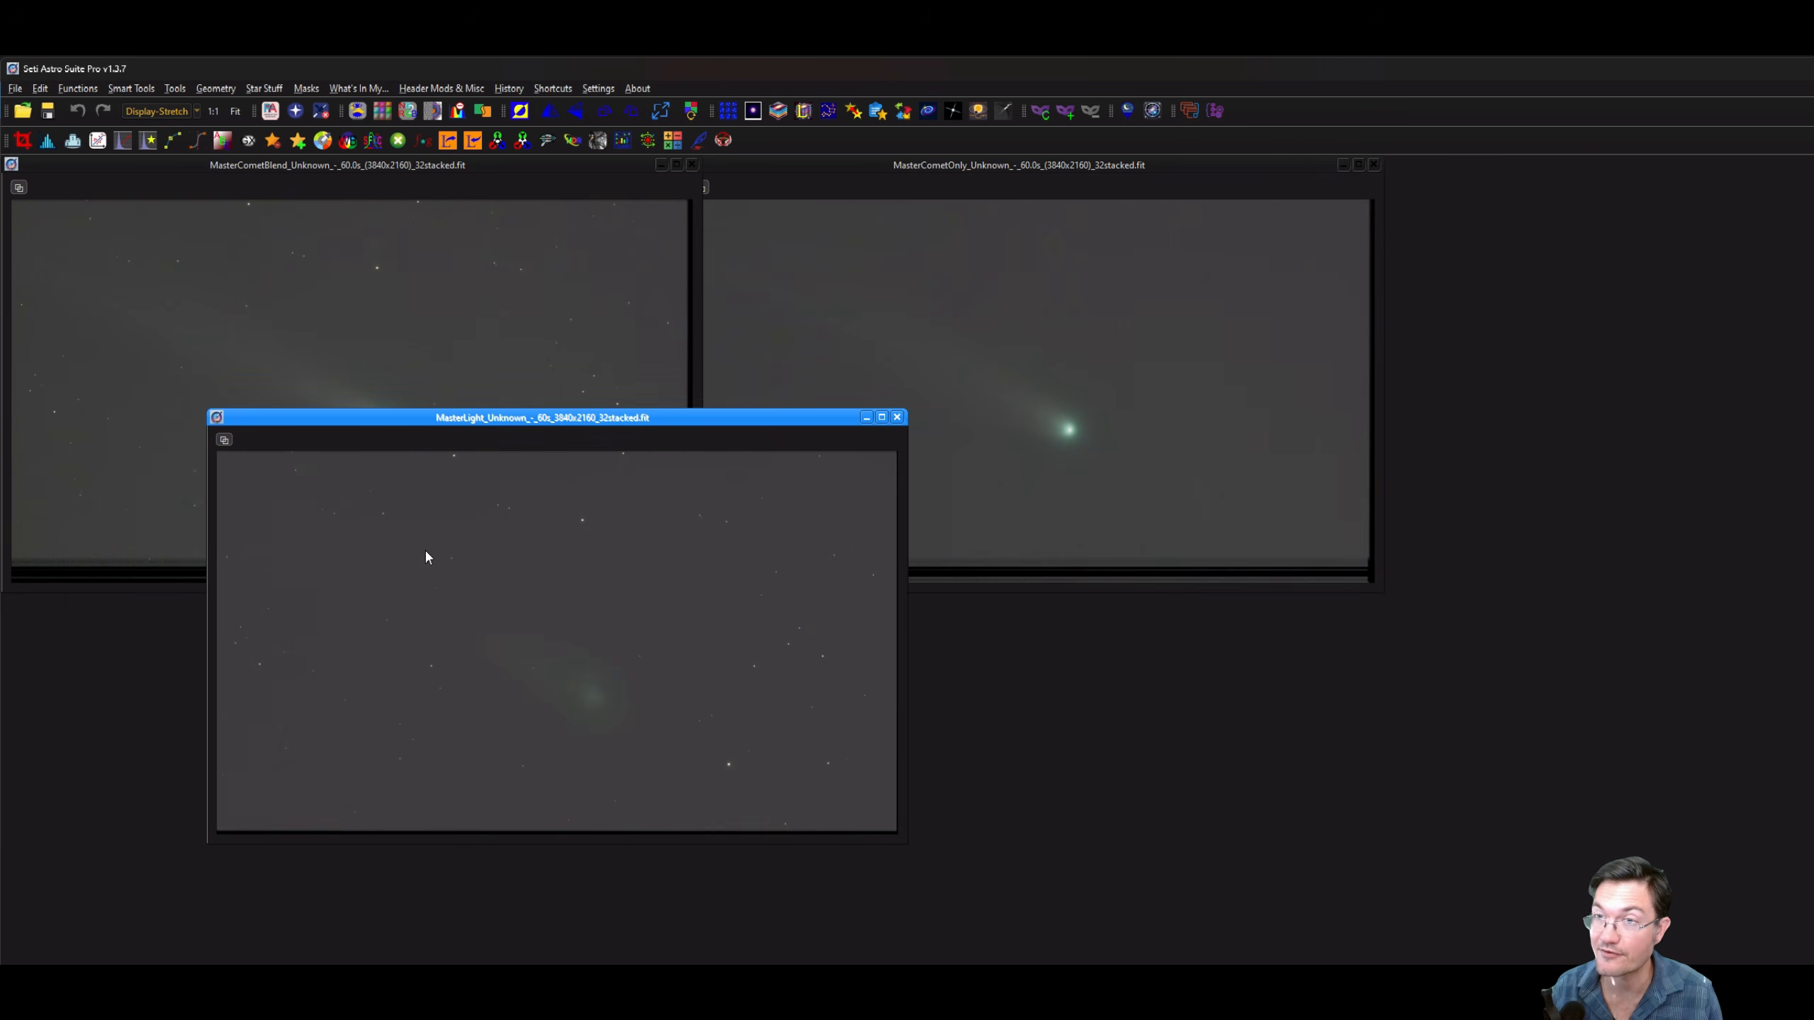
Draw a crop on MasterCometOnly that excludes the dark stacking edges, and batch-crop all open images with it.
click(22, 140)
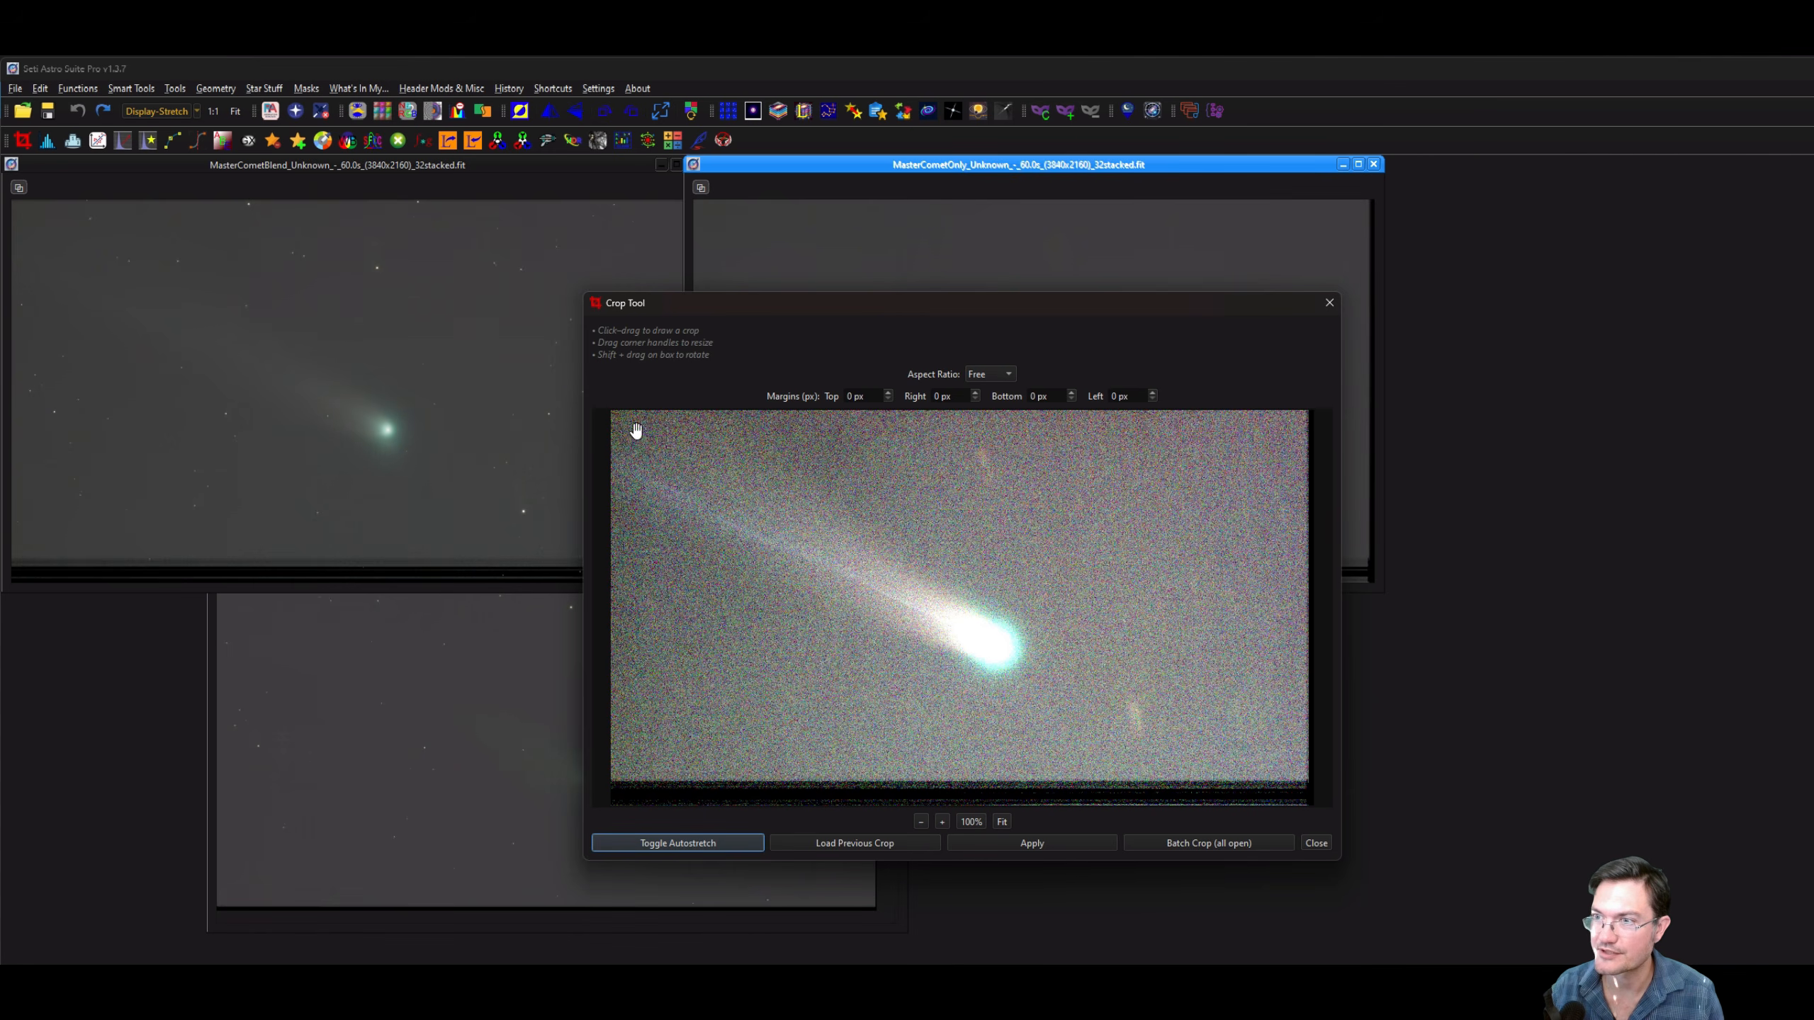
drag(615, 419, 1304, 779)
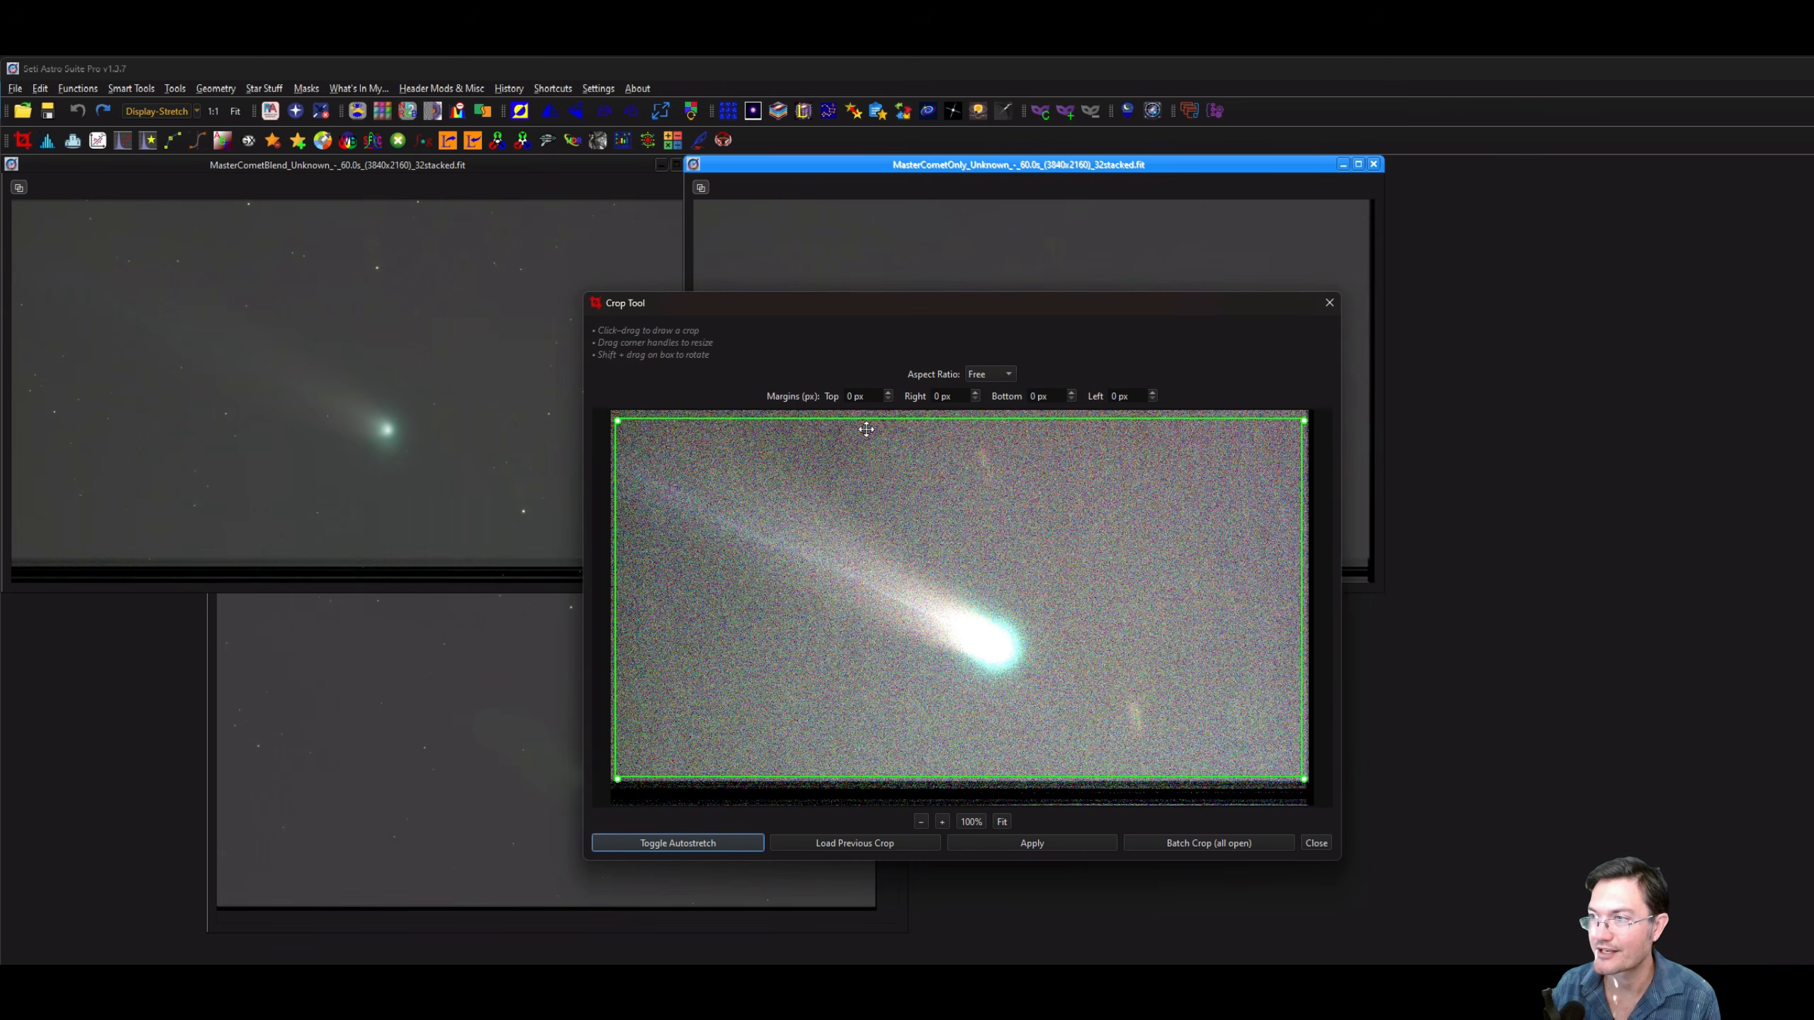
drag(870, 422, 870, 417)
drag(615, 547, 615, 548)
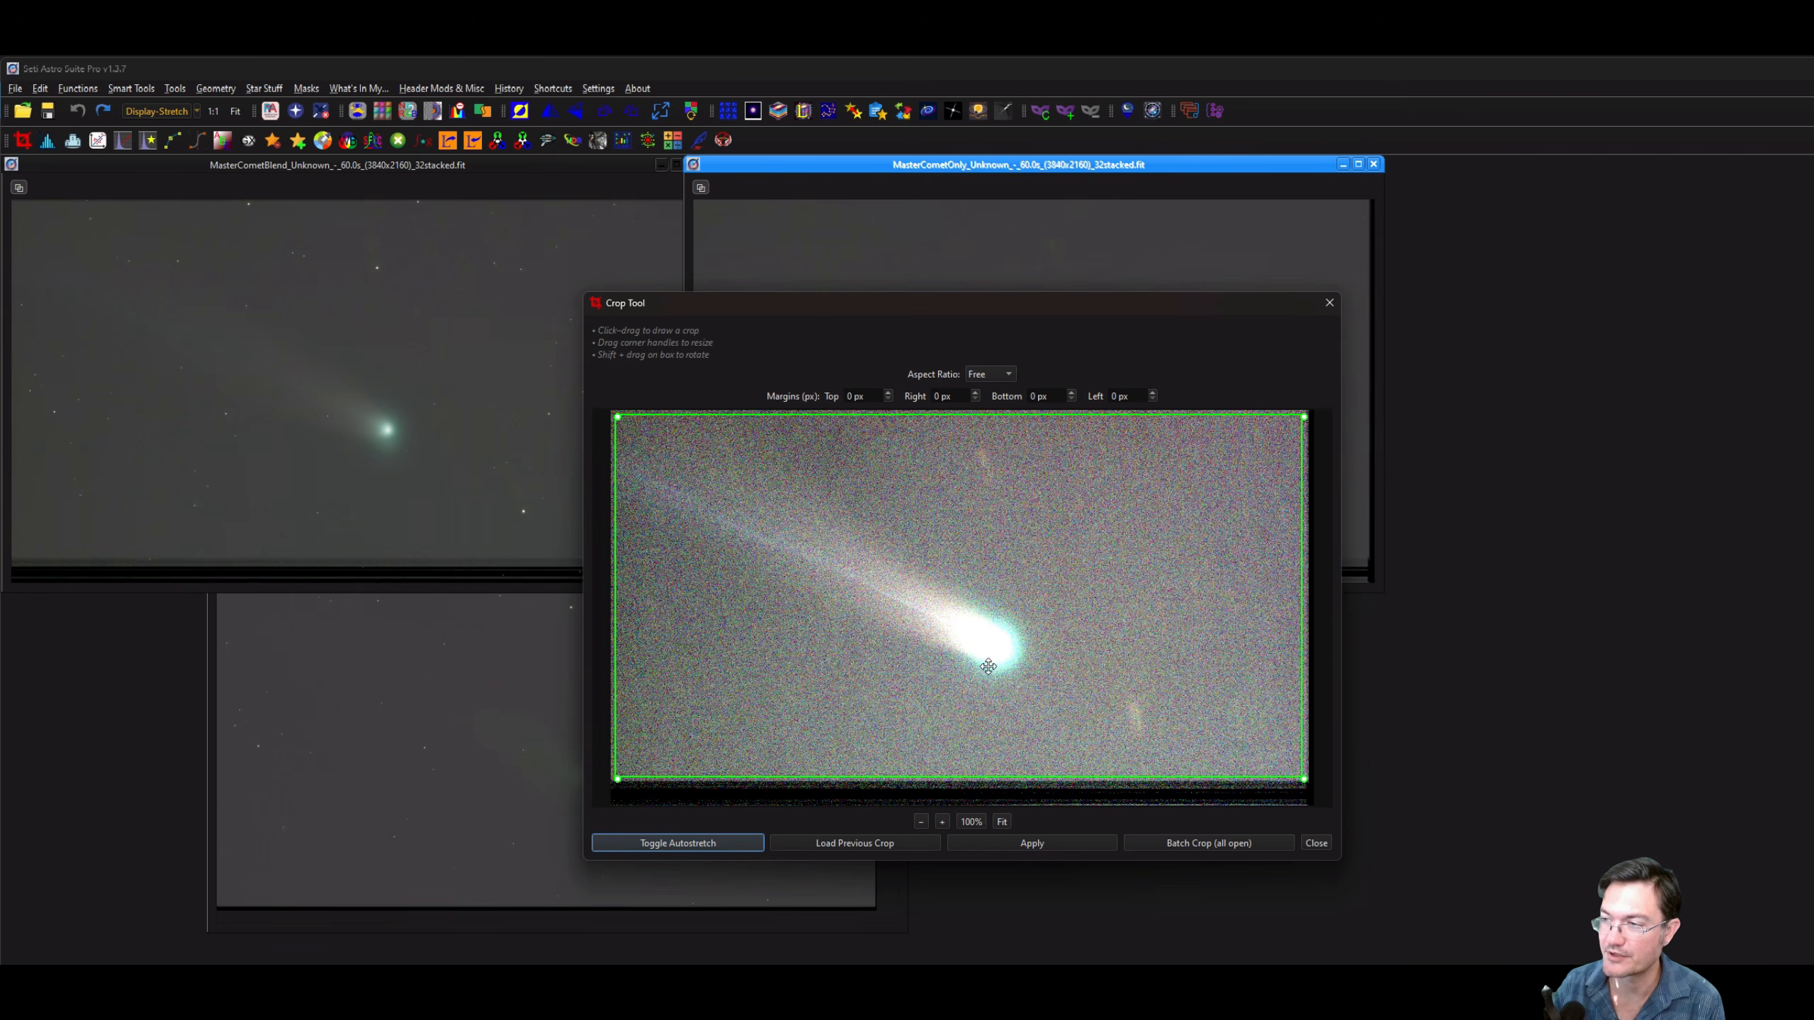
click(1227, 843)
click(944, 602)
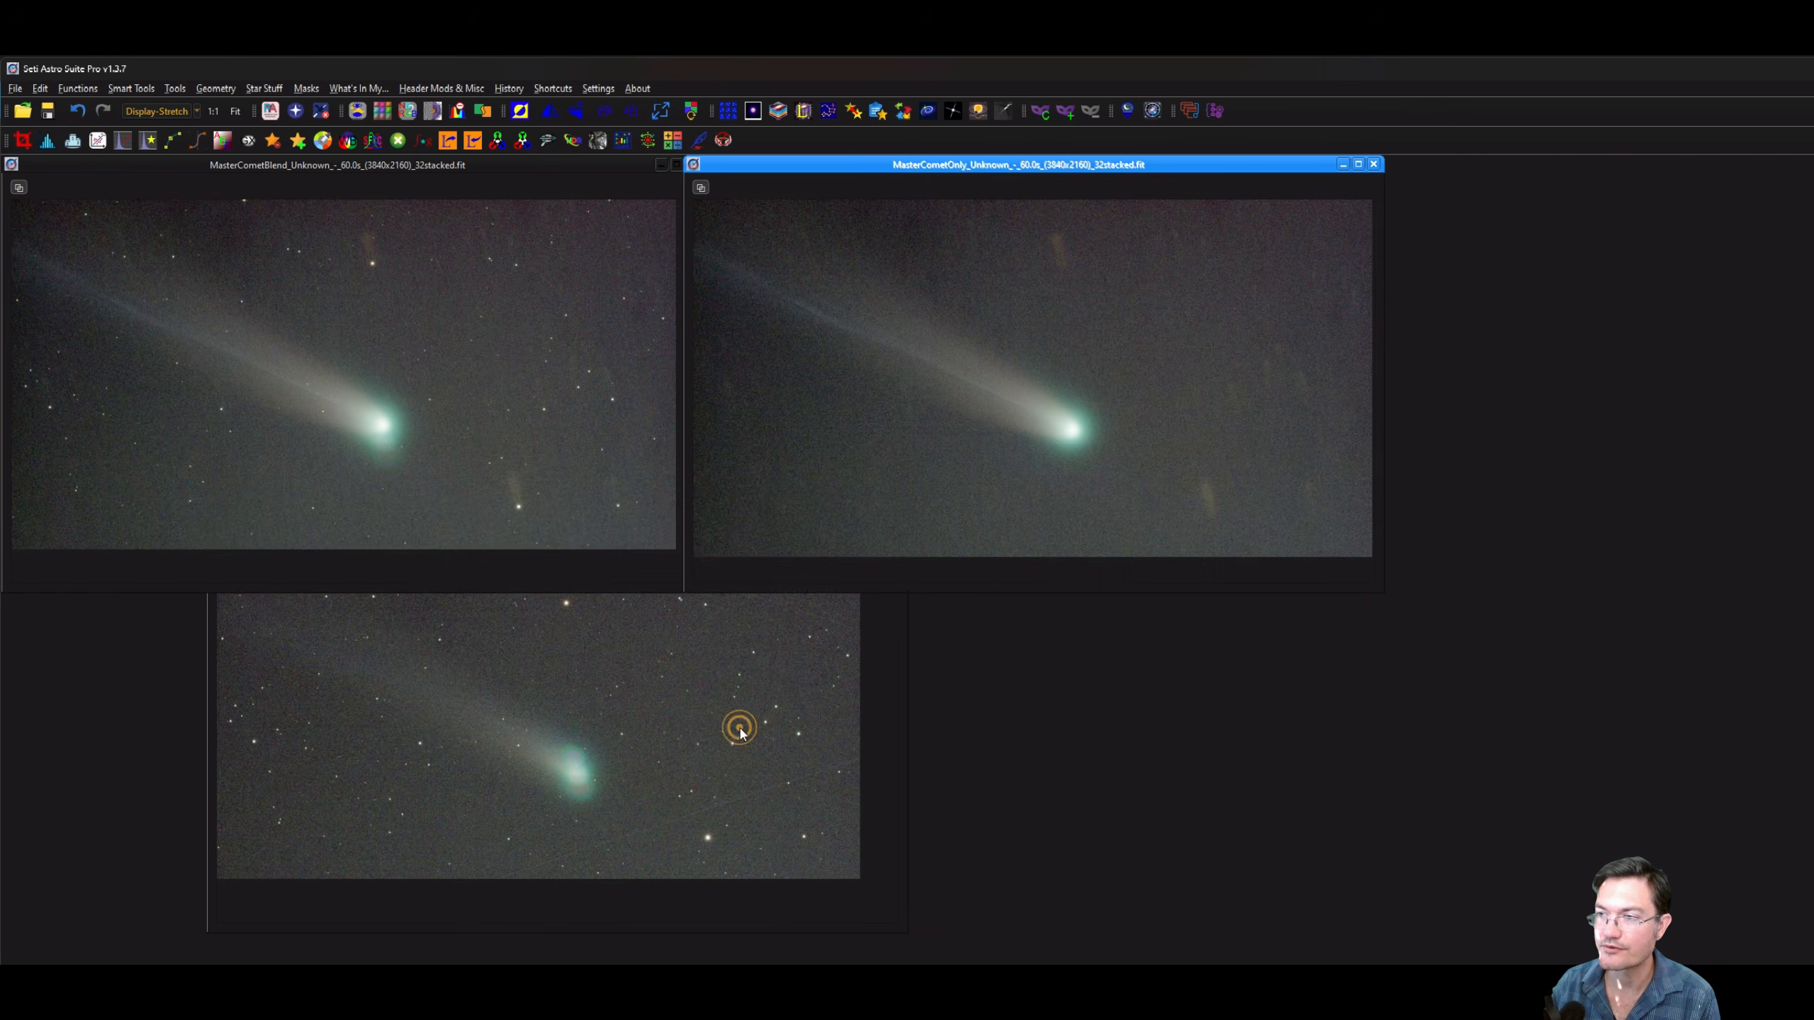
Fit the cropped MasterLight image to its window and compare it with the MasterCometOnly and MasterCometBlend images.
drag(677, 518, 713, 491)
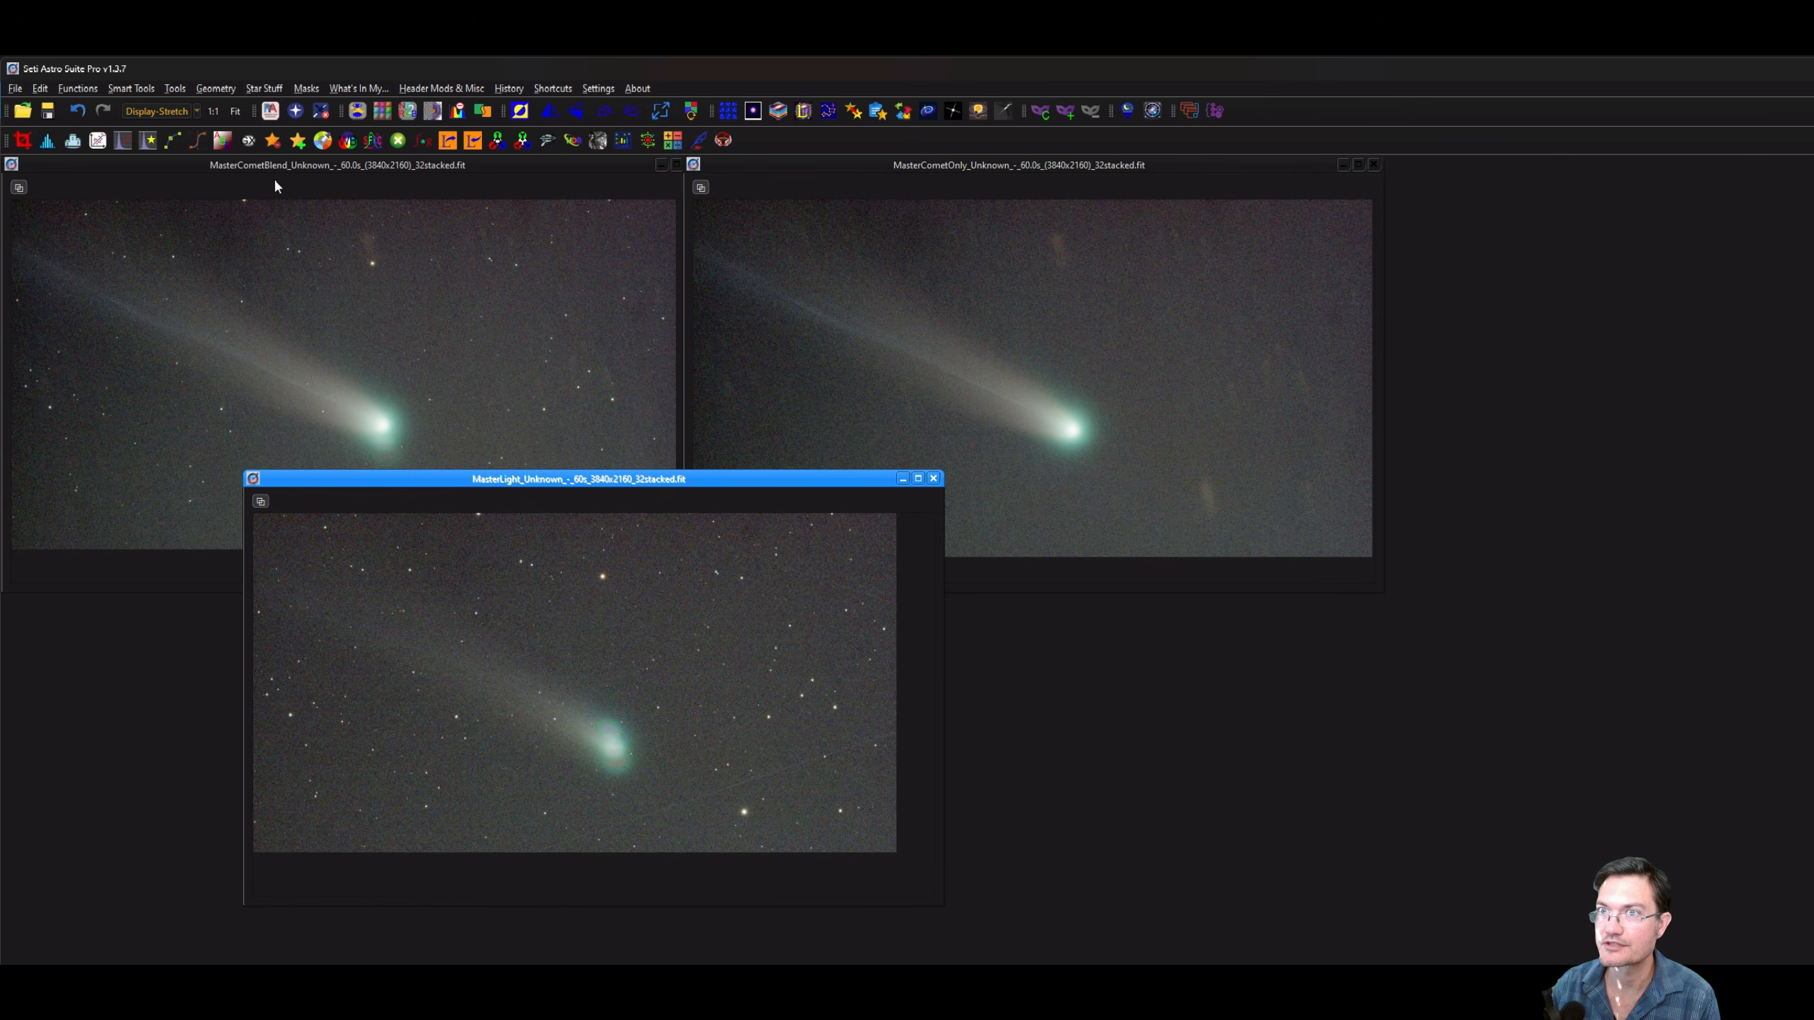
click(235, 110)
click(846, 334)
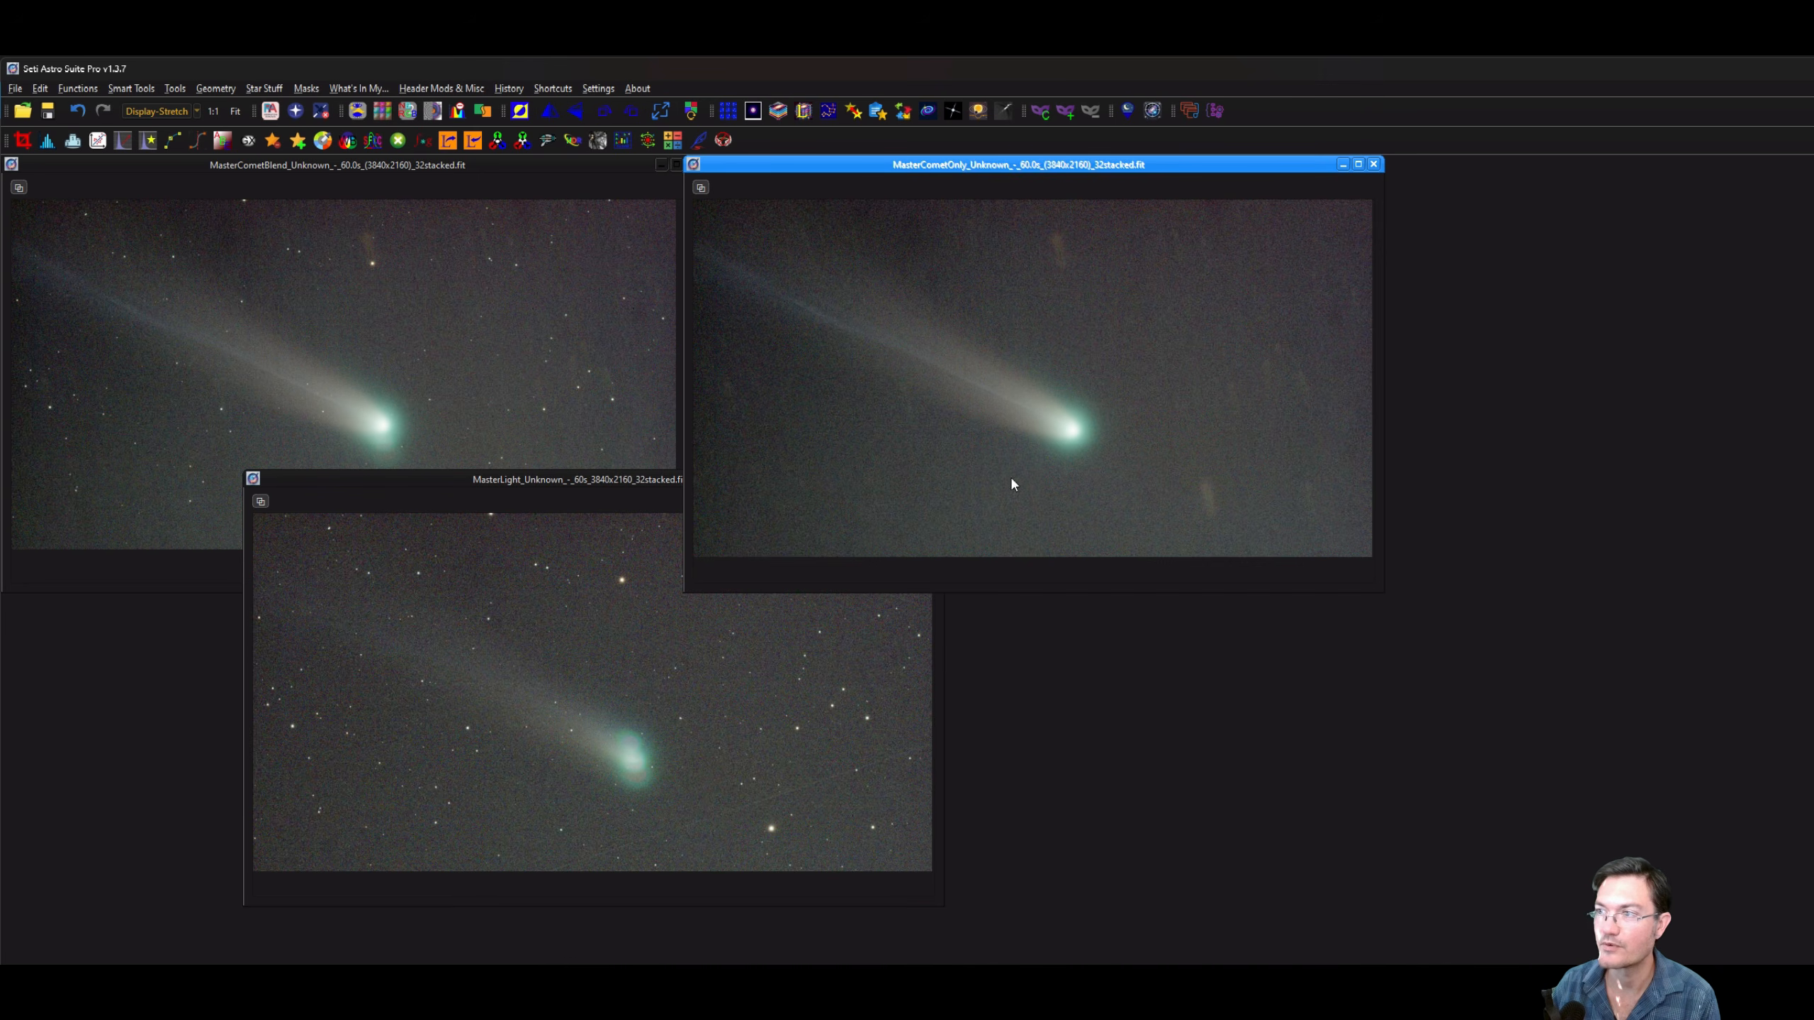
click(802, 706)
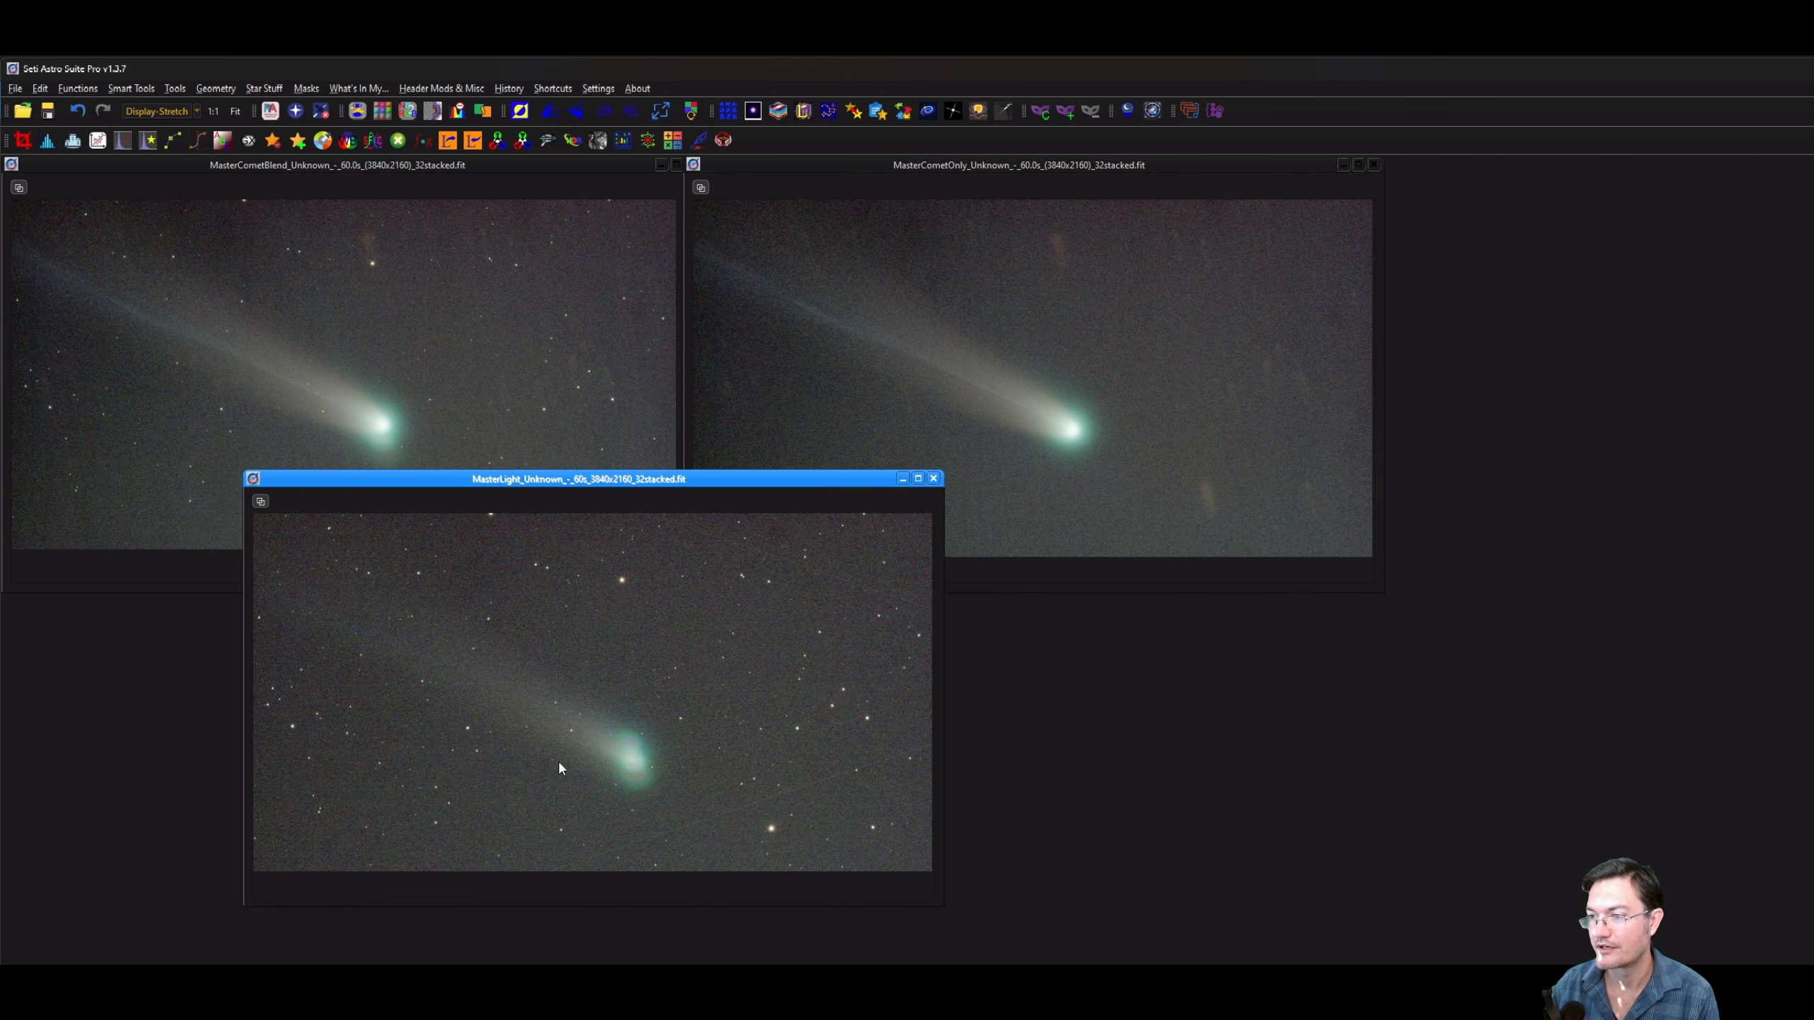
click(500, 384)
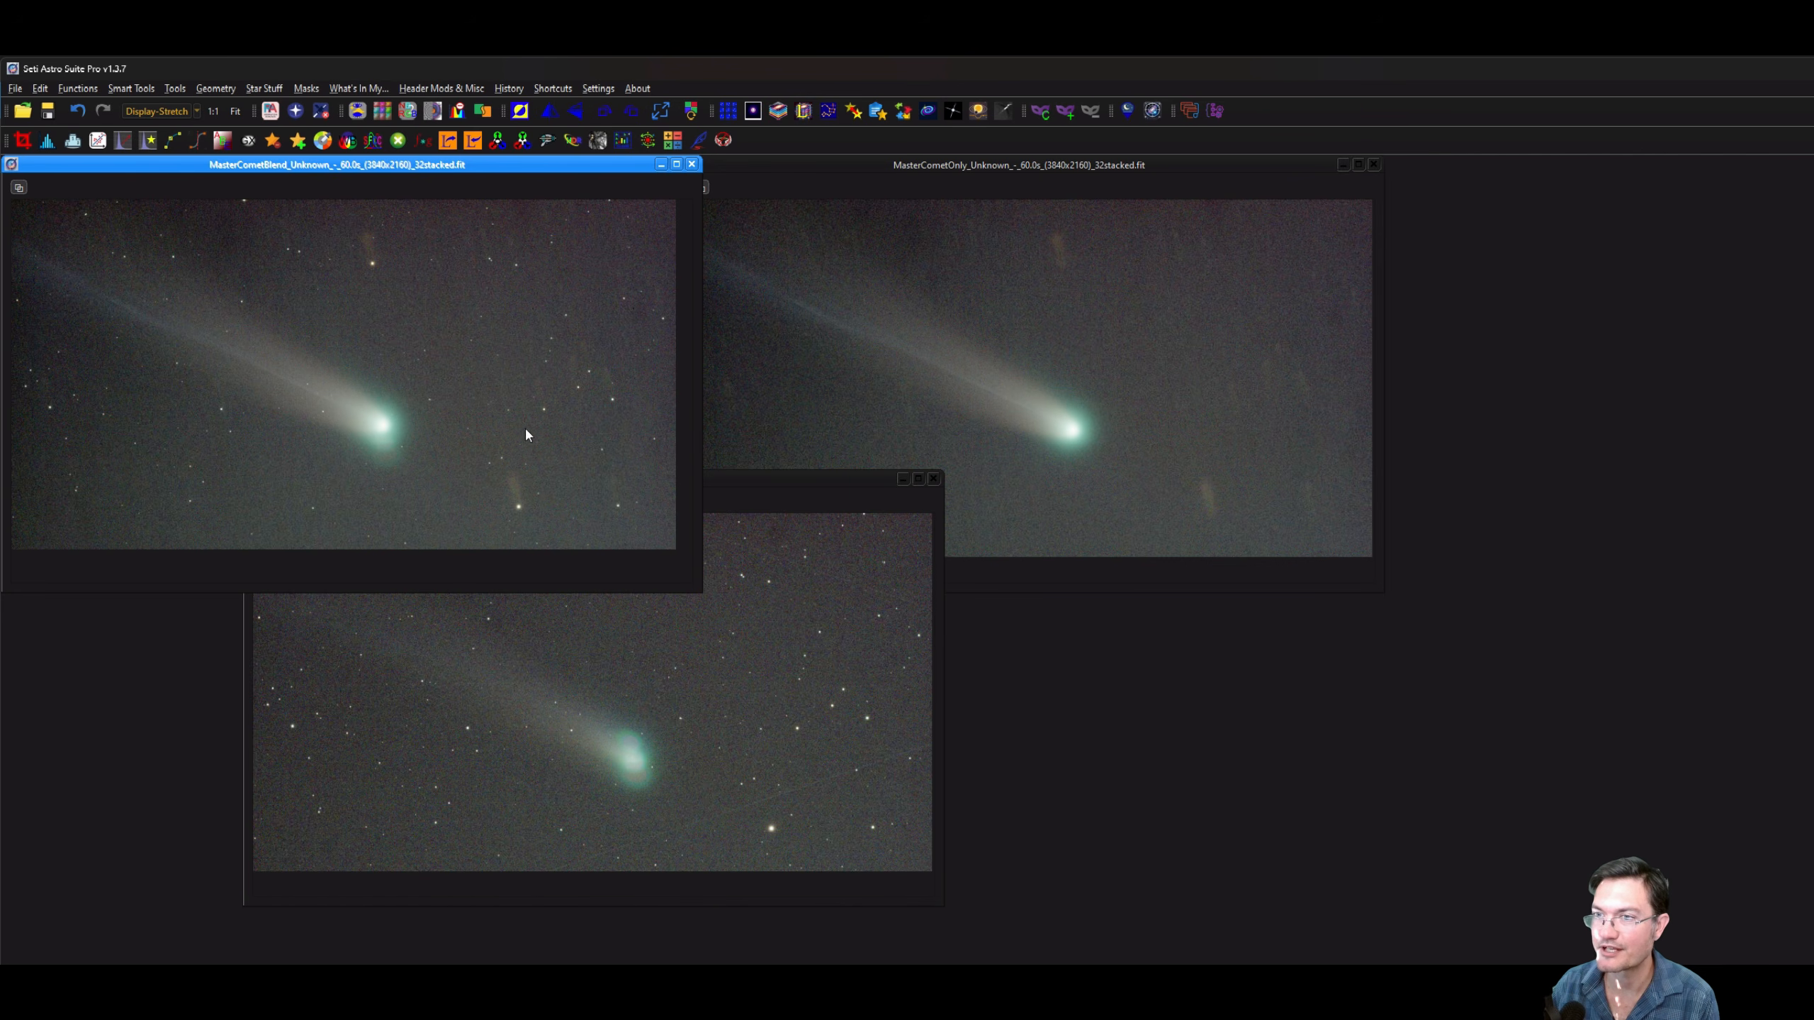
Close MasterCometBlend without saving and spread the MasterLight and MasterCometOnly windows apart.
click(693, 166)
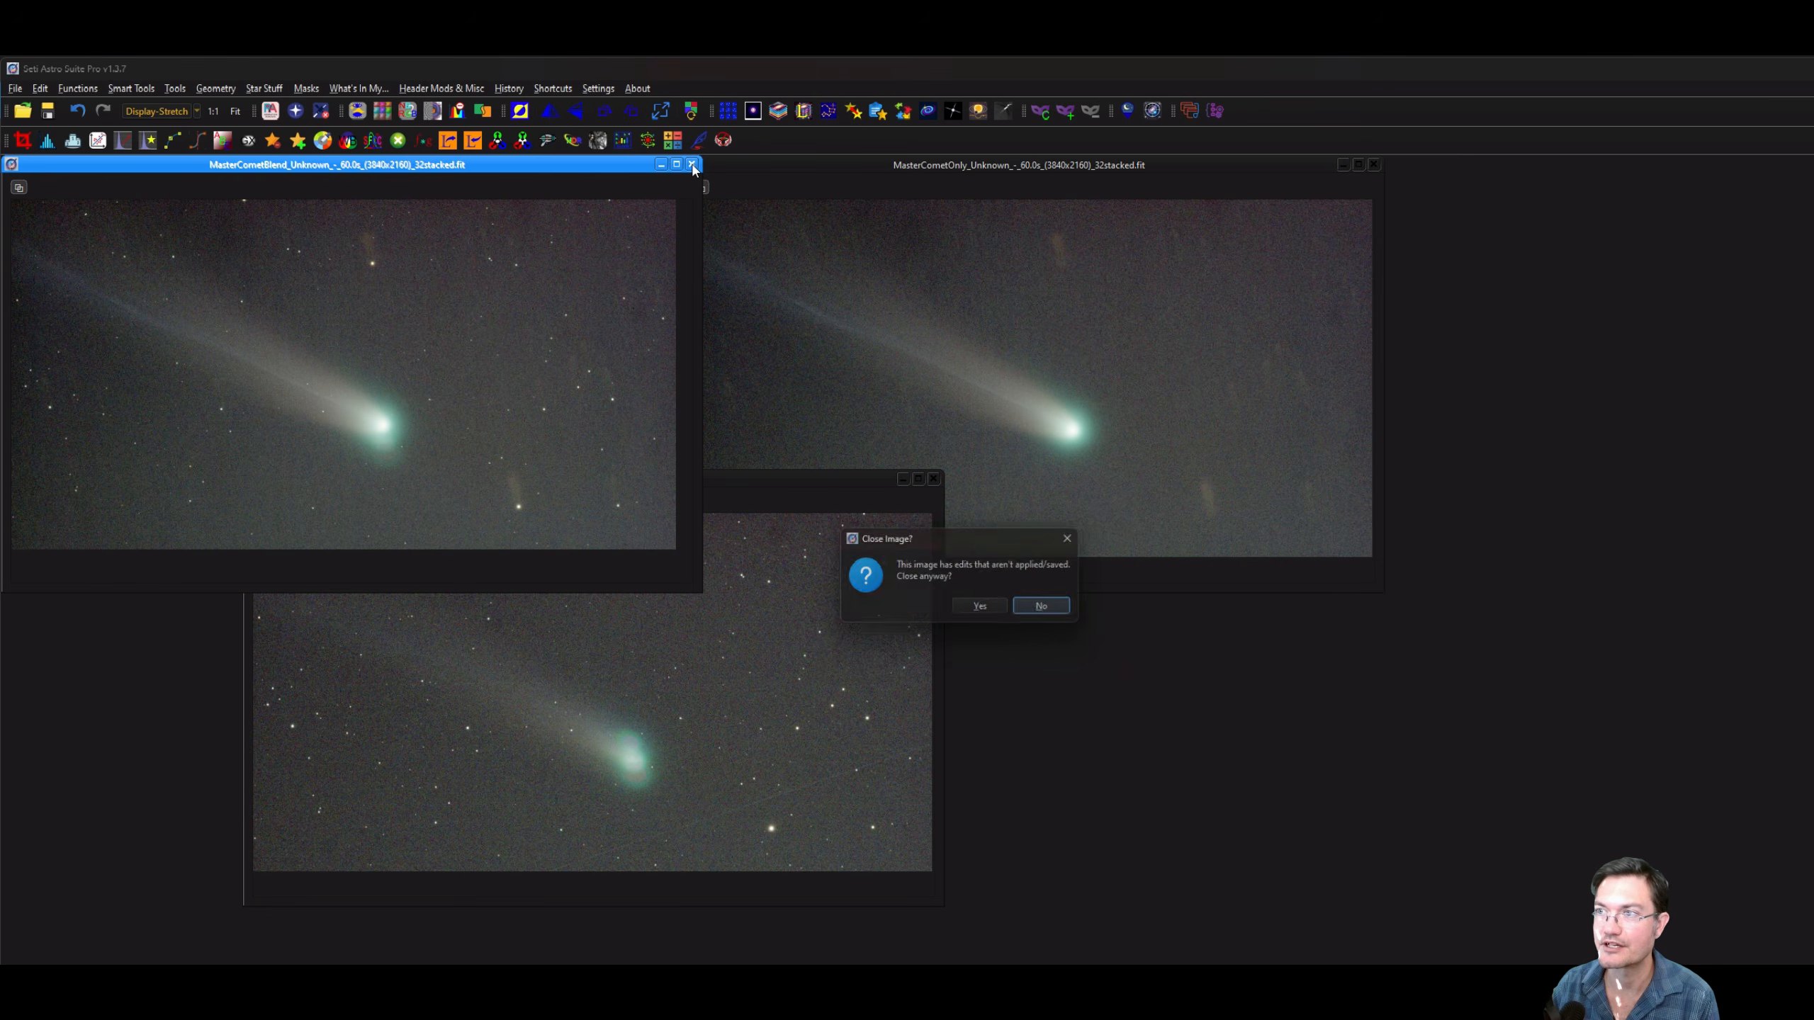
click(992, 606)
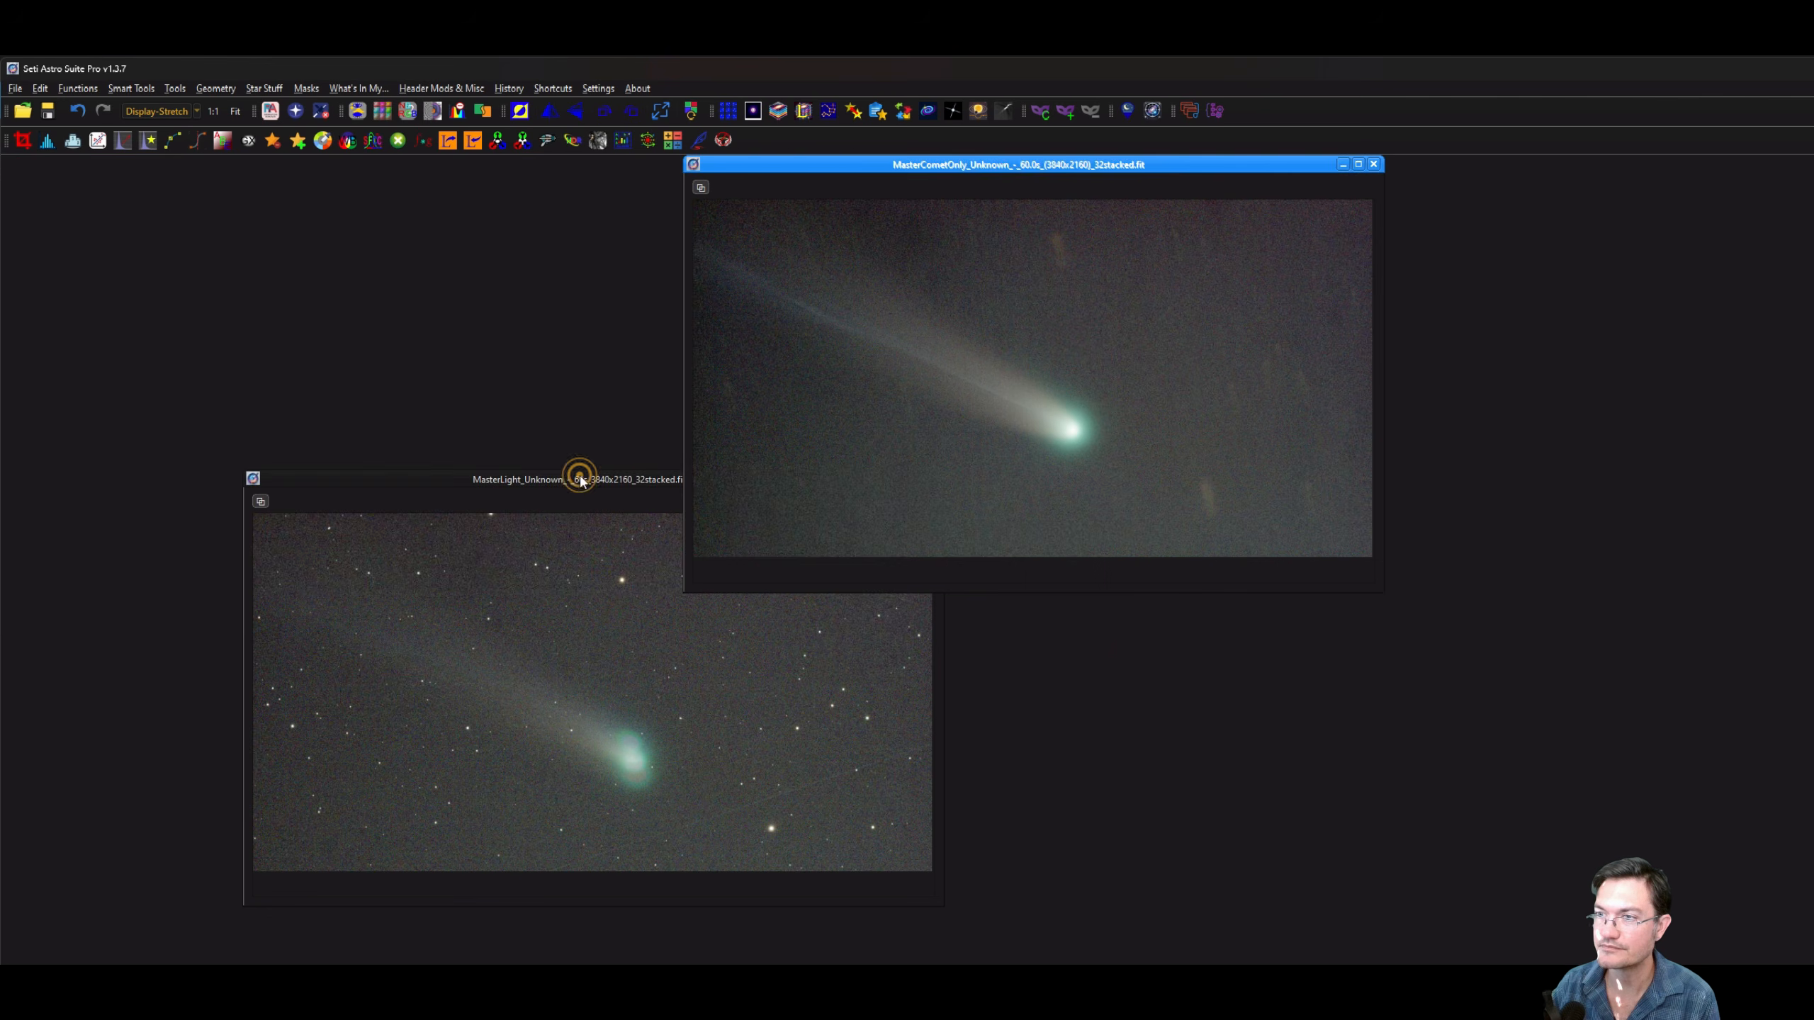
drag(580, 480, 465, 432)
drag(947, 167, 1150, 189)
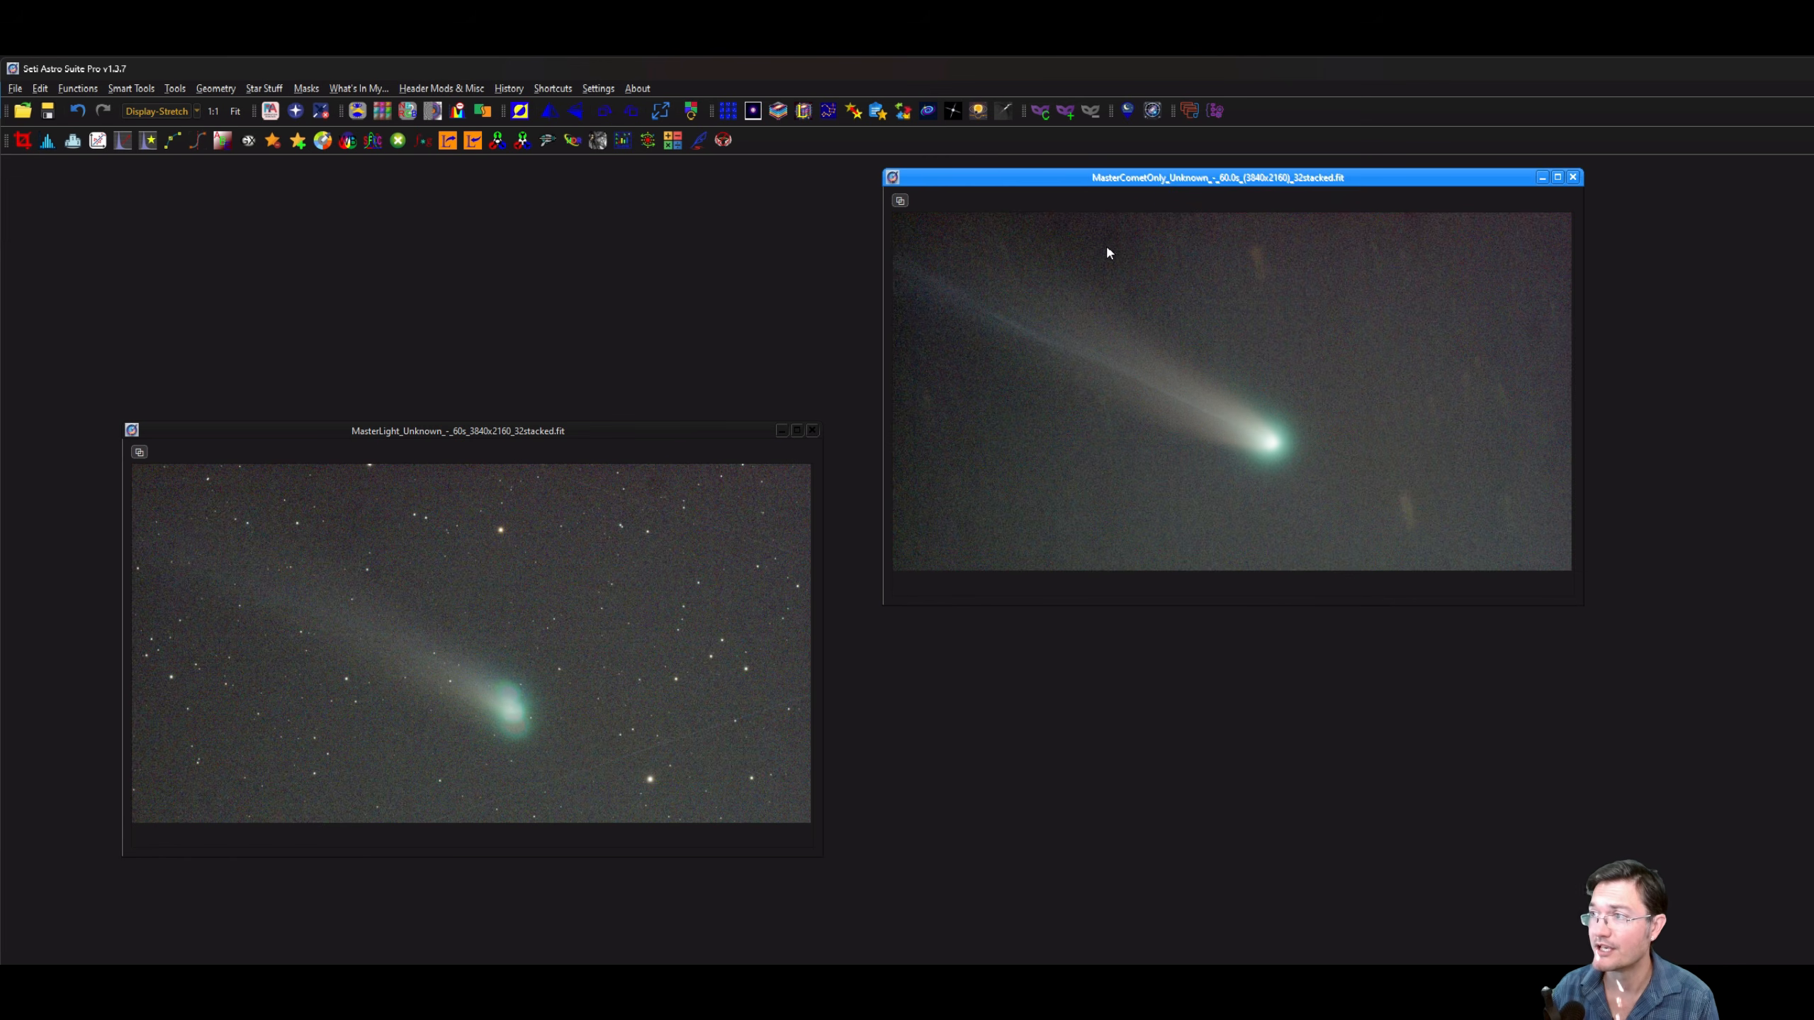
drag(1094, 180, 1035, 195)
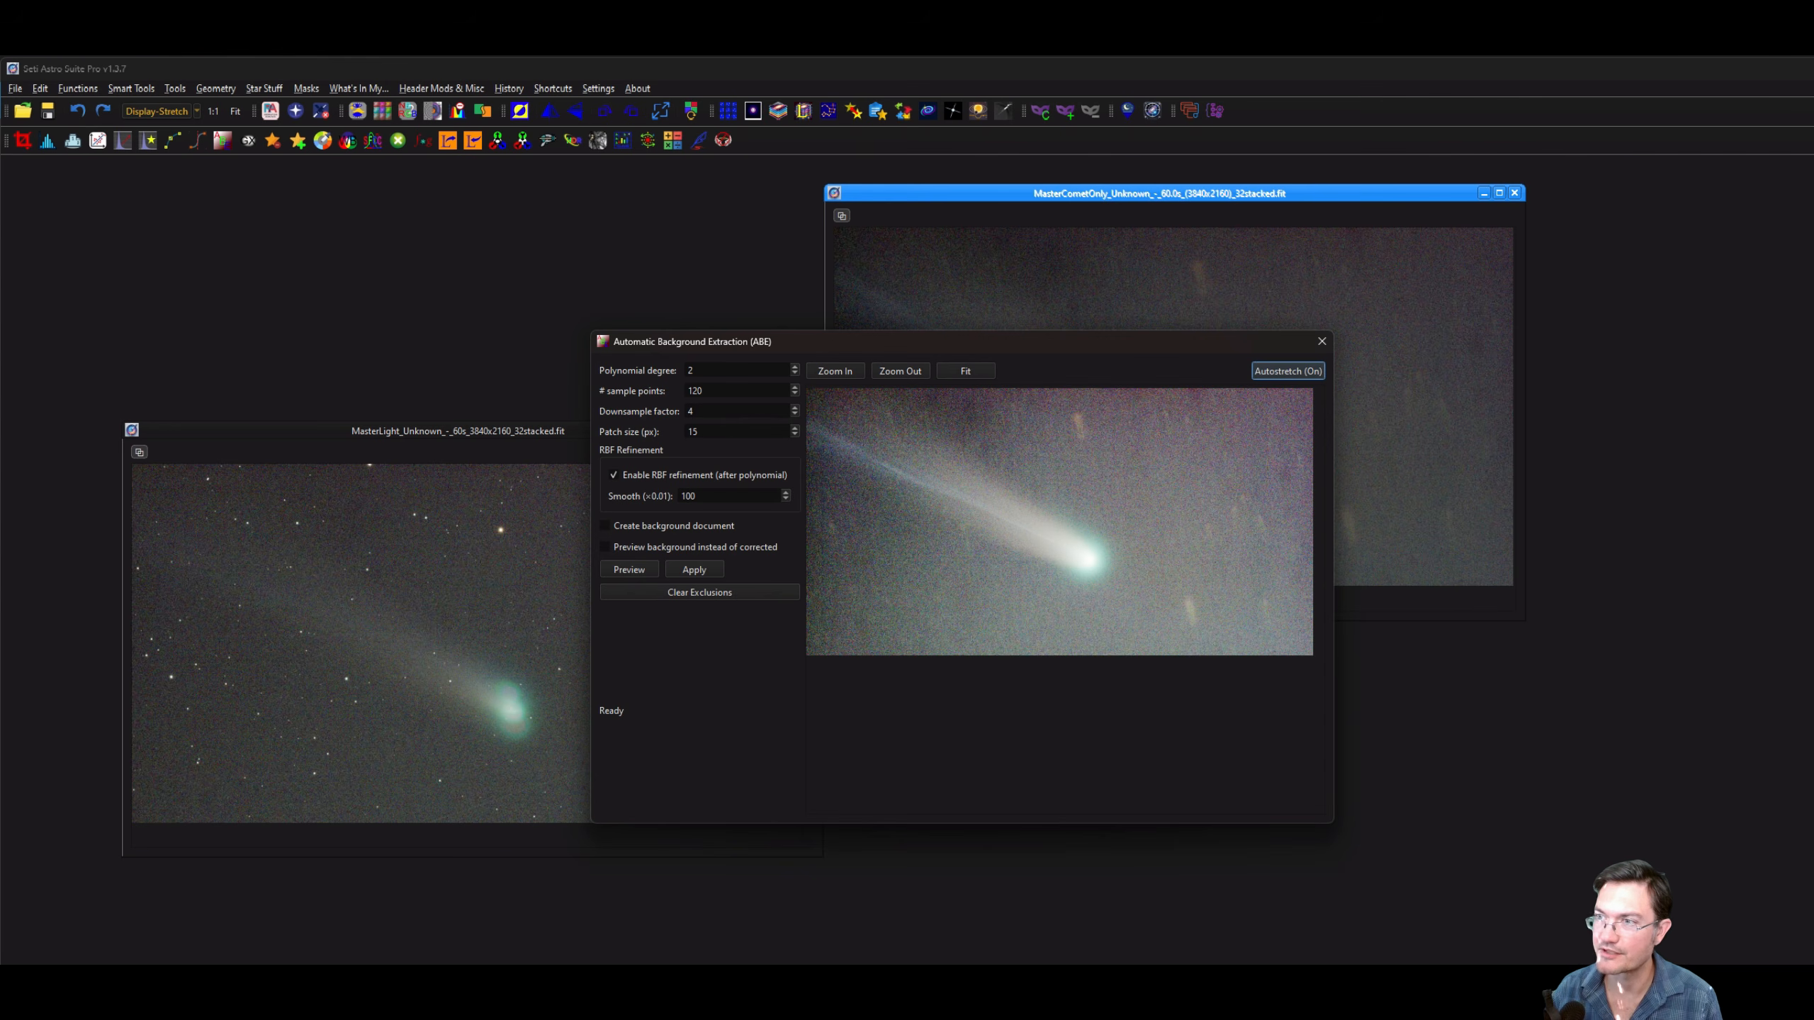
Apply Automatic Background Extraction to MasterCometOnly with polynomial degree 1 and an exclusion area around the comet and its tail.
click(795, 375)
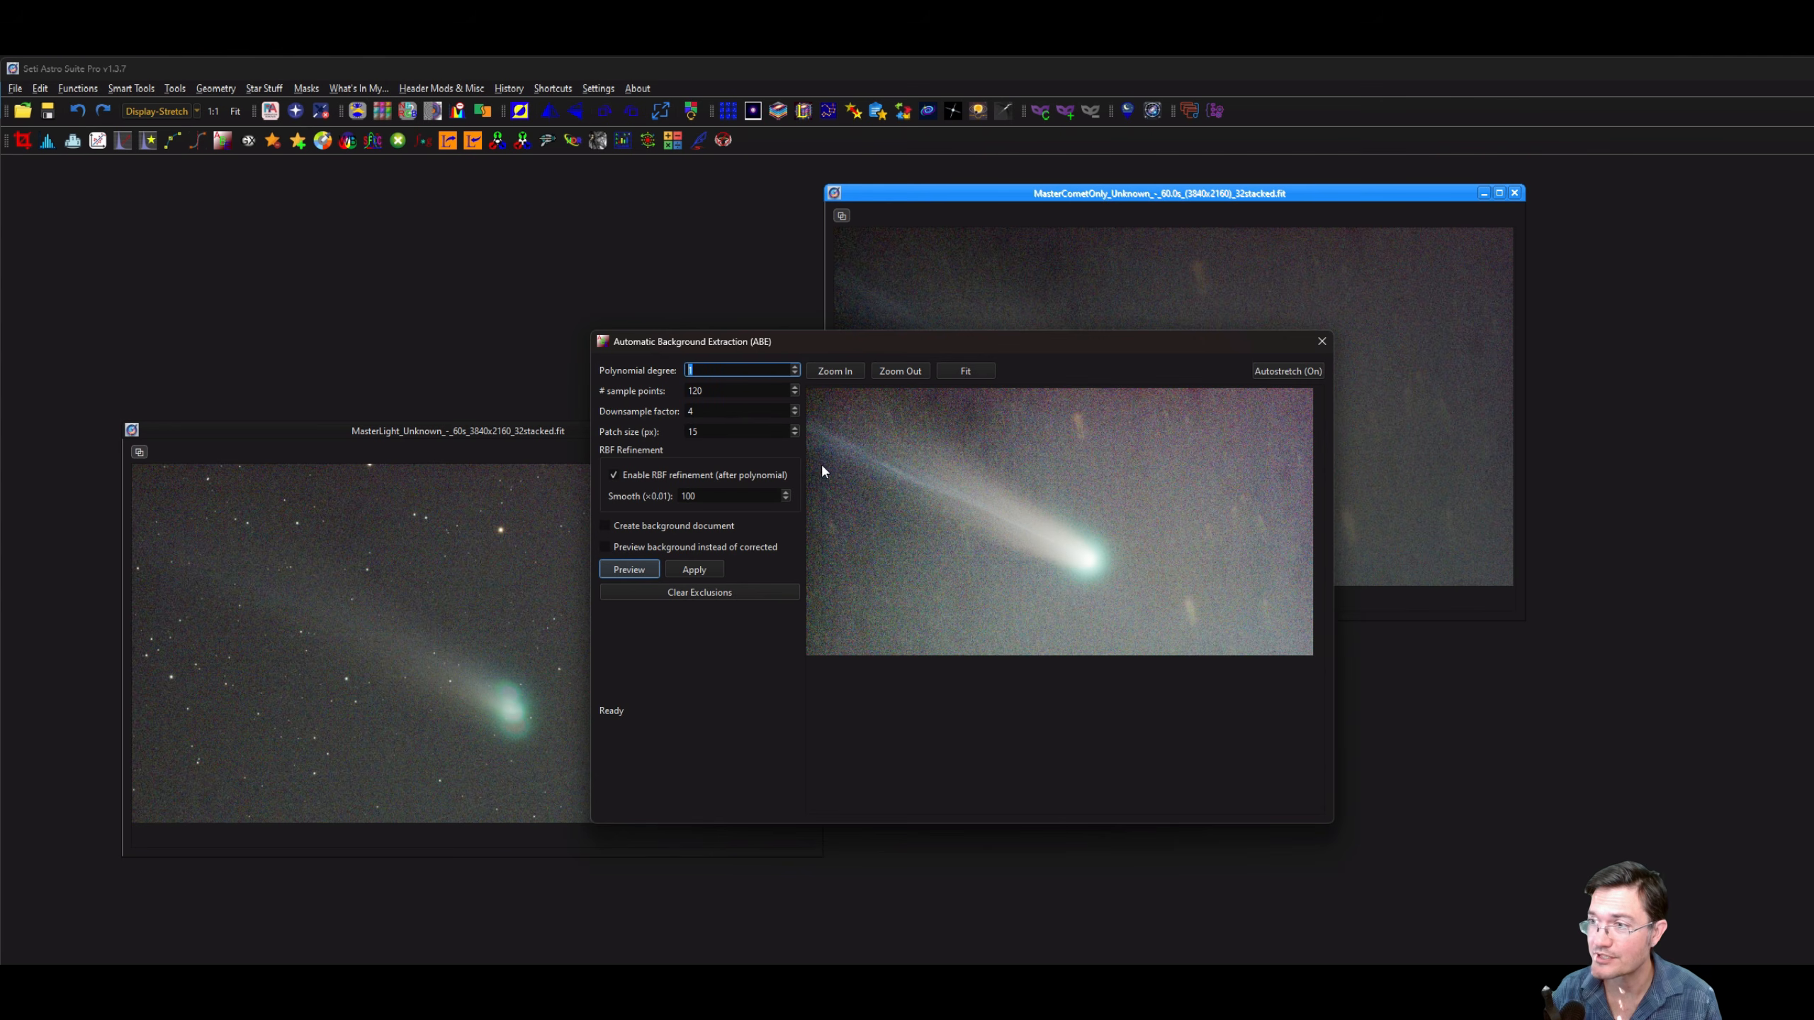
drag(811, 474, 874, 508)
mouse_move(995, 553)
mouse_down()
mouse_move(1087, 590)
mouse_move(1109, 537)
mouse_move(1012, 445)
mouse_move(884, 370)
mouse_up()
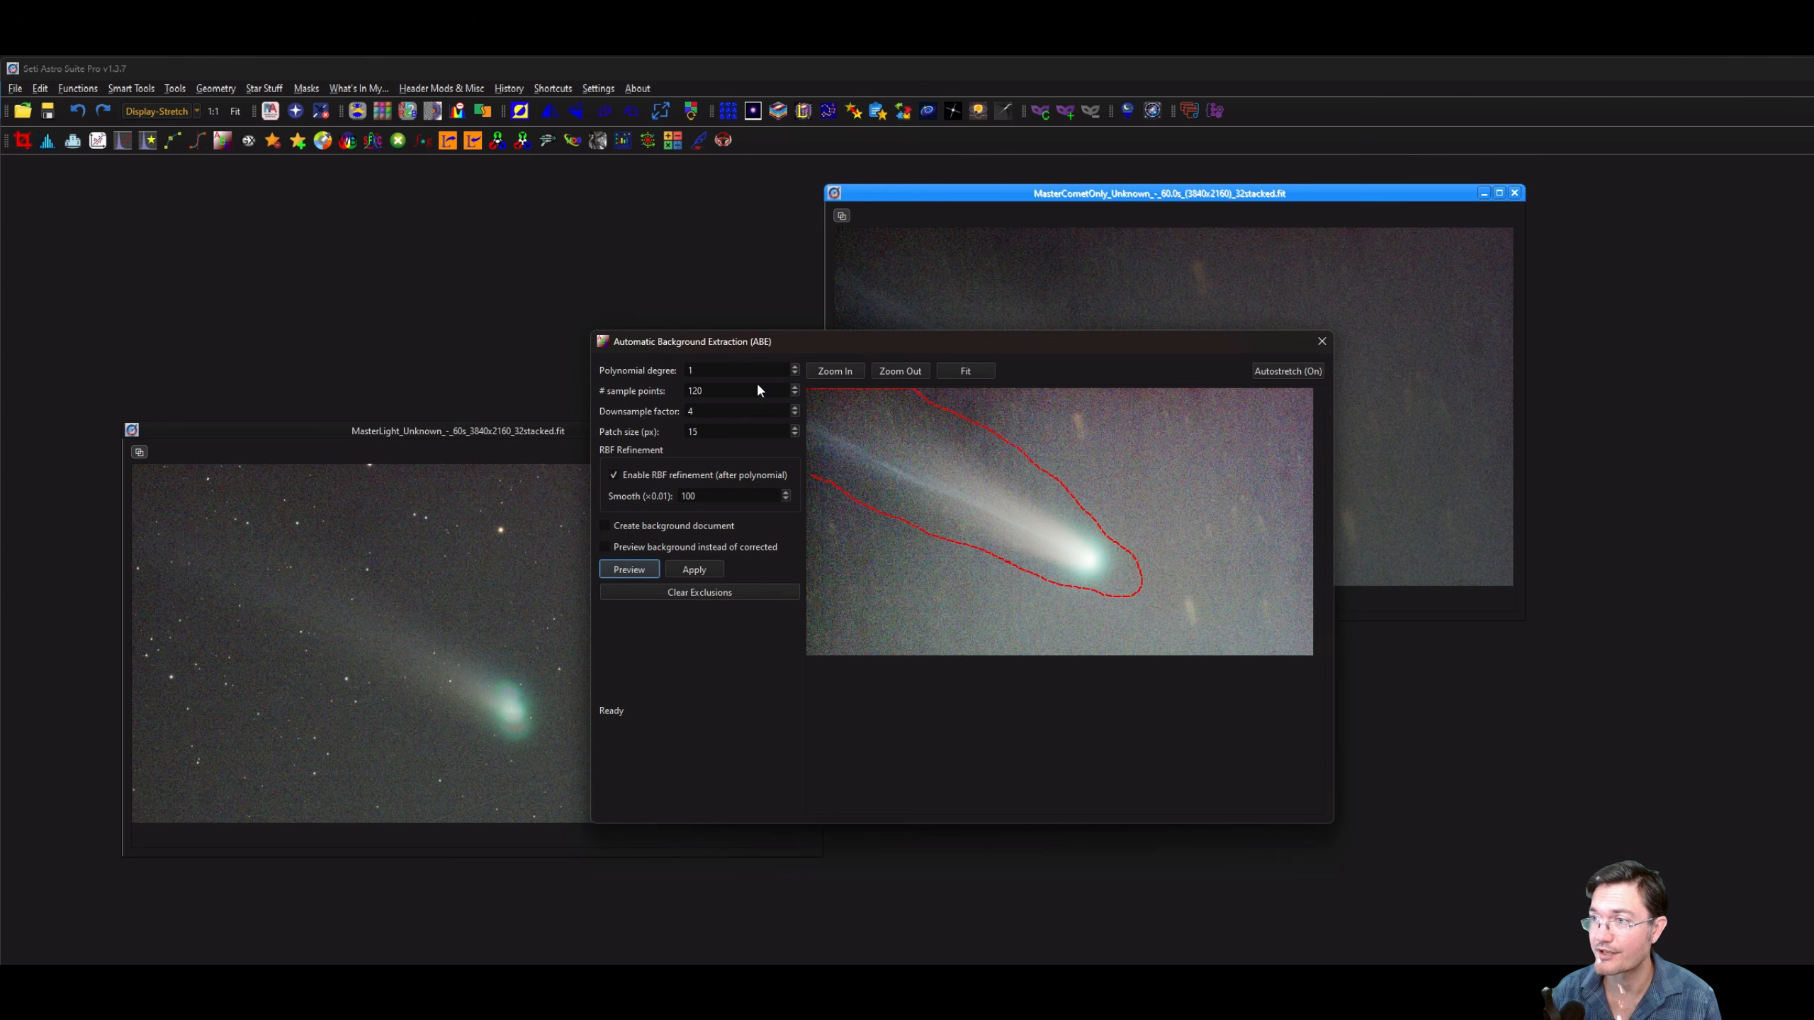
click(817, 479)
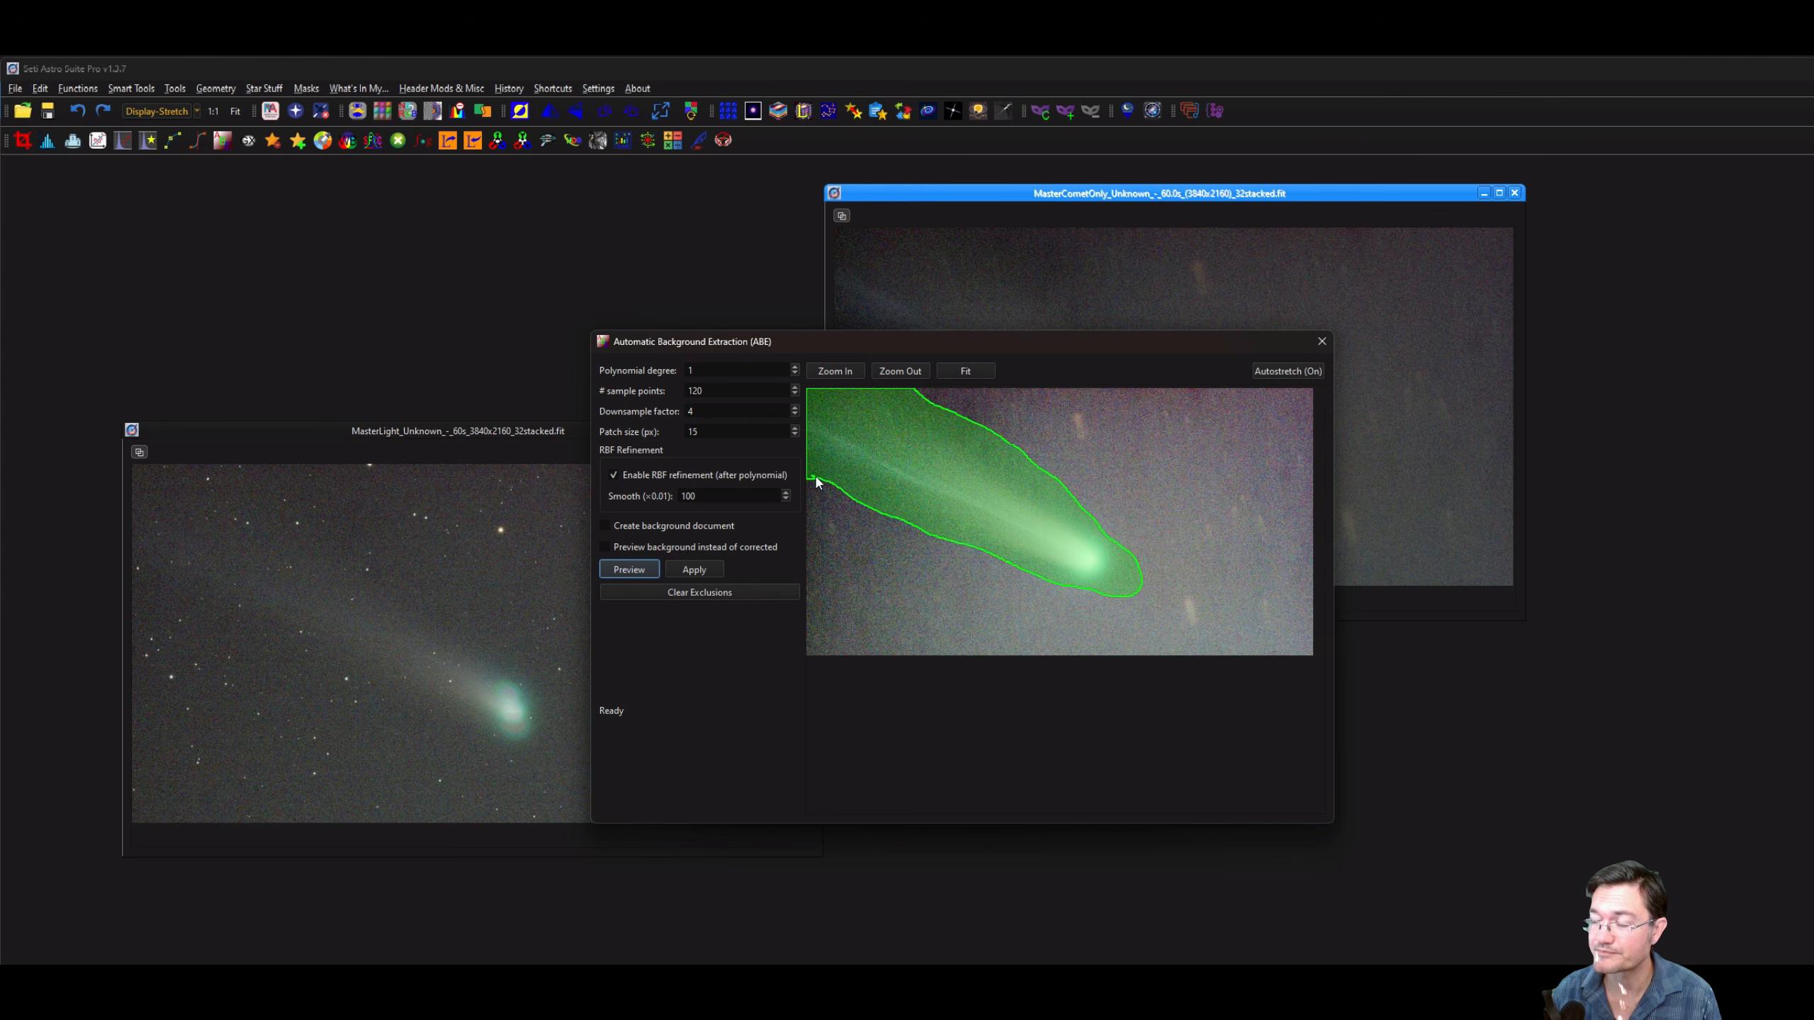
click(698, 576)
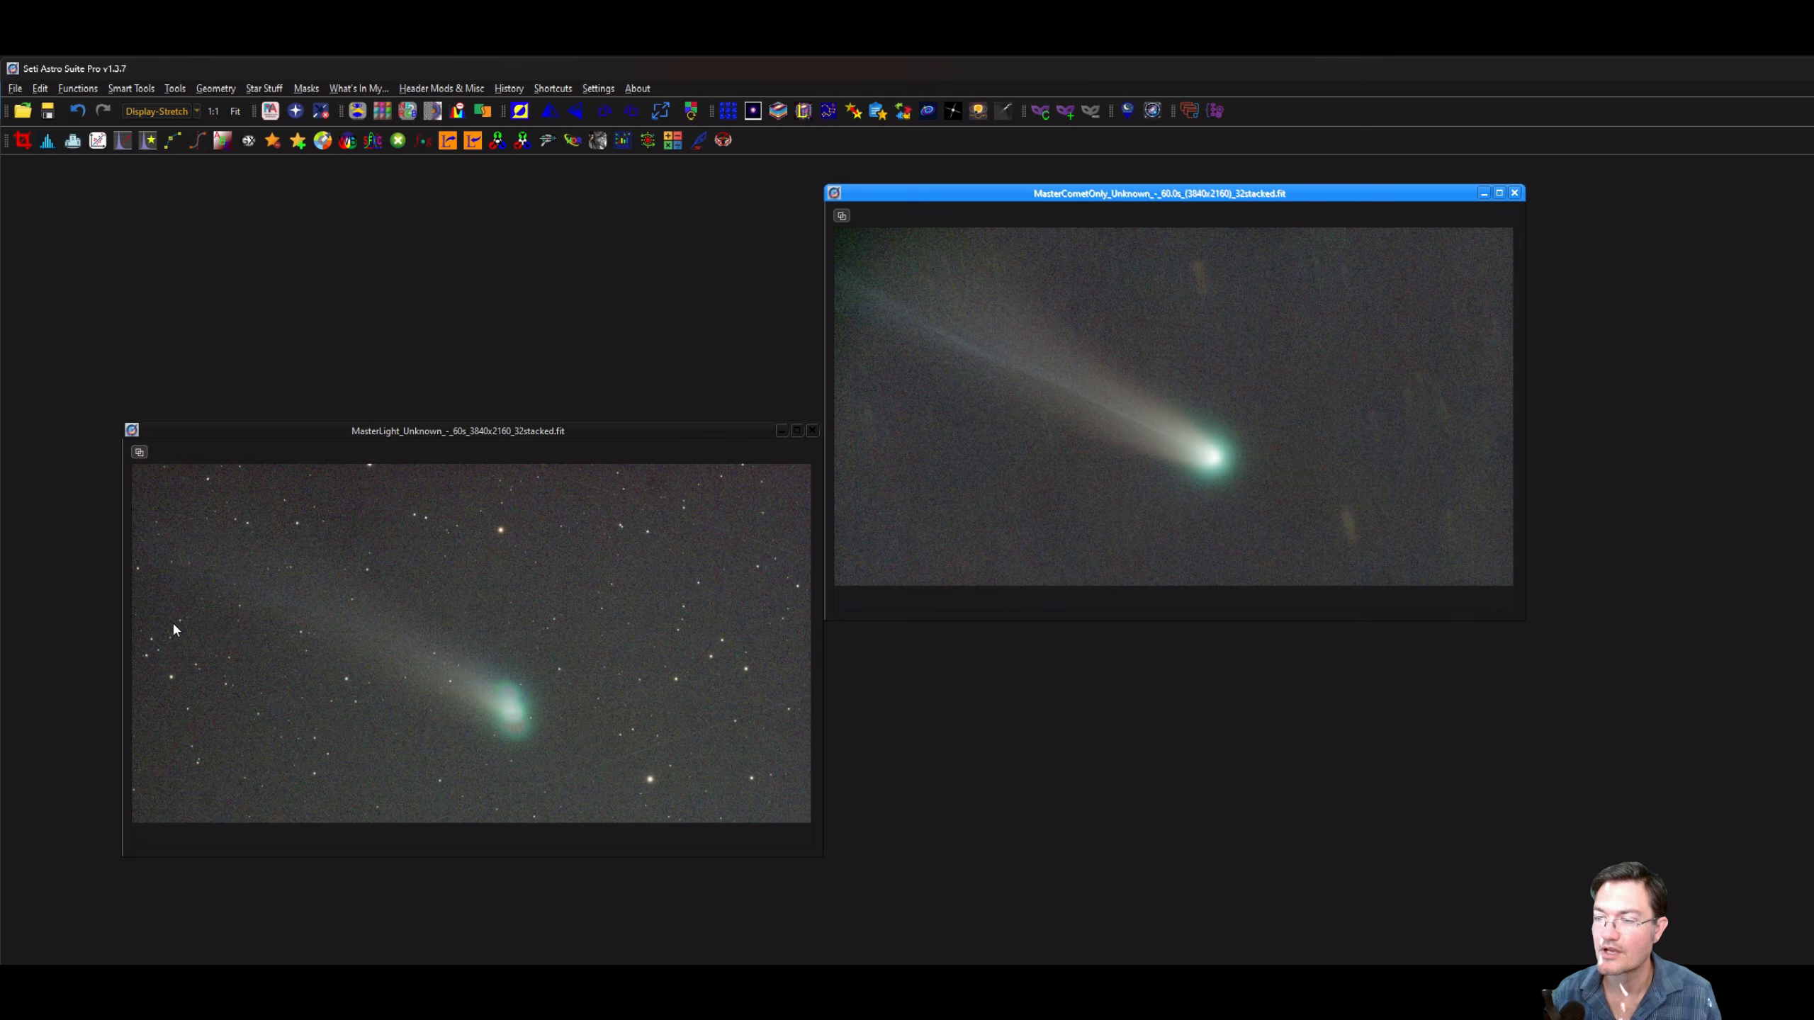
Apply Automatic Background Extraction to MasterLight with a lowered polynomial degree and an exclusion area around the comet and its tail.
click(461, 689)
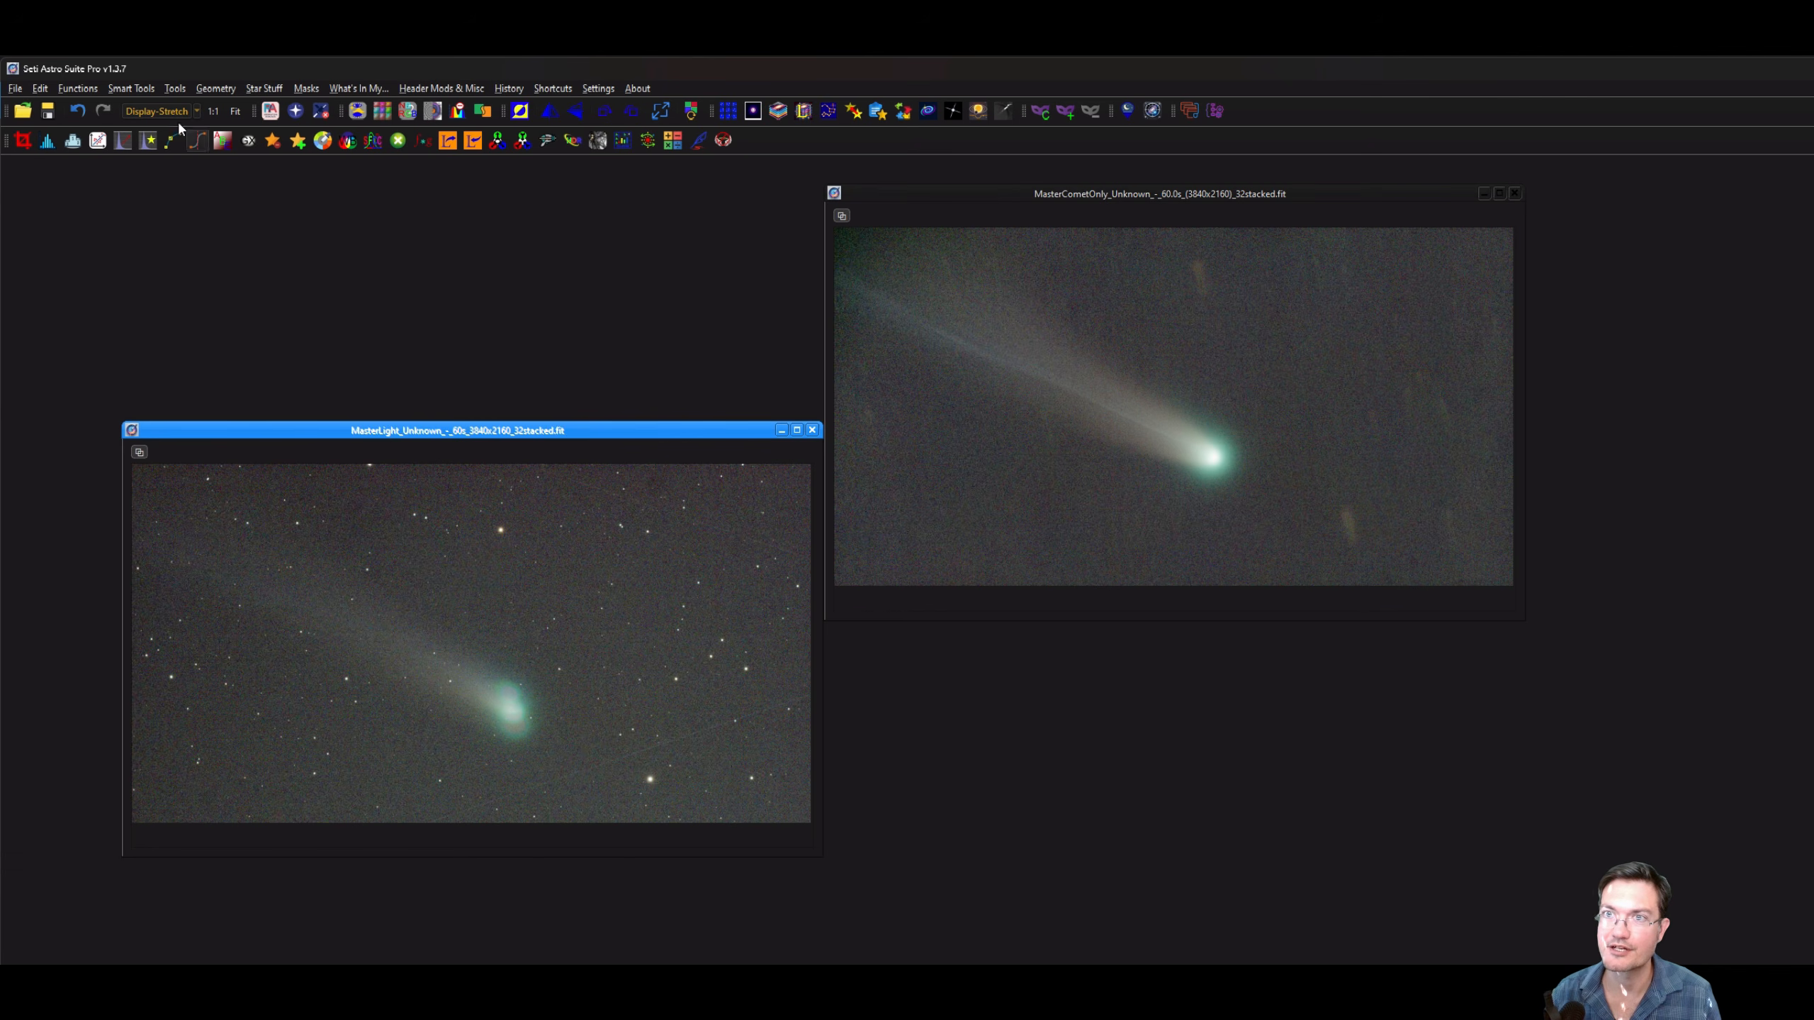
click(222, 141)
click(965, 372)
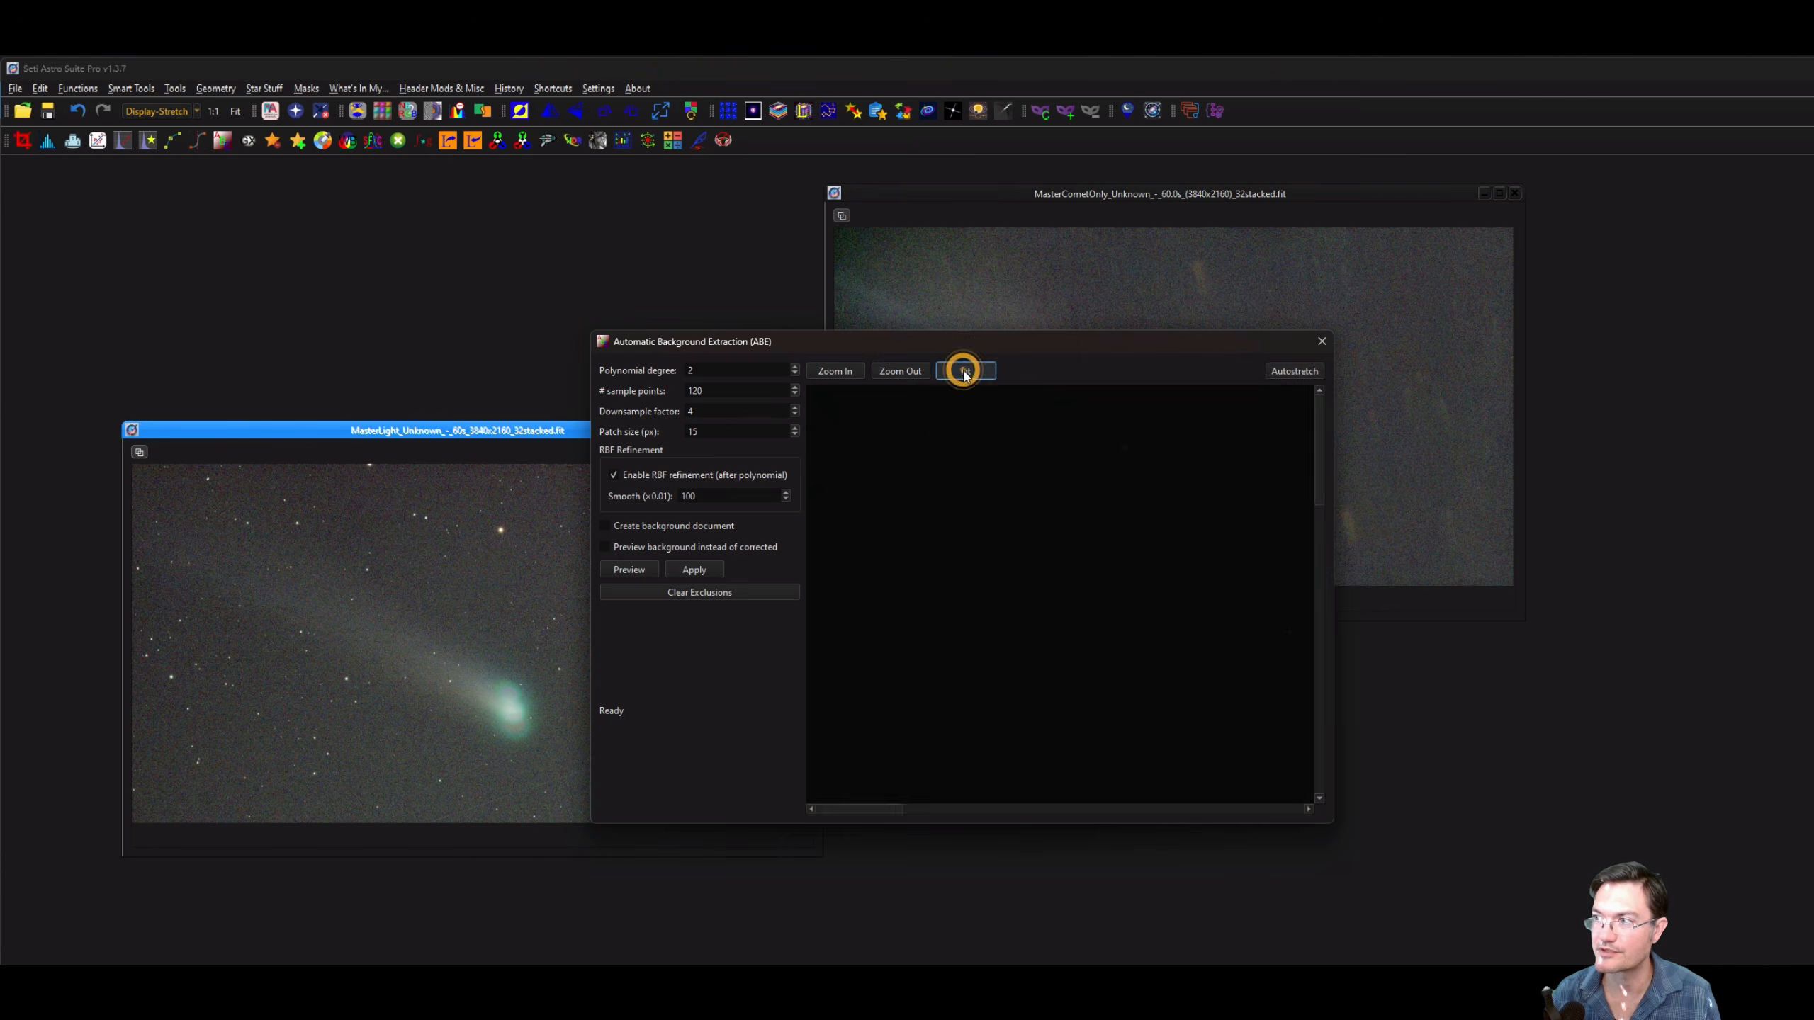
click(1288, 371)
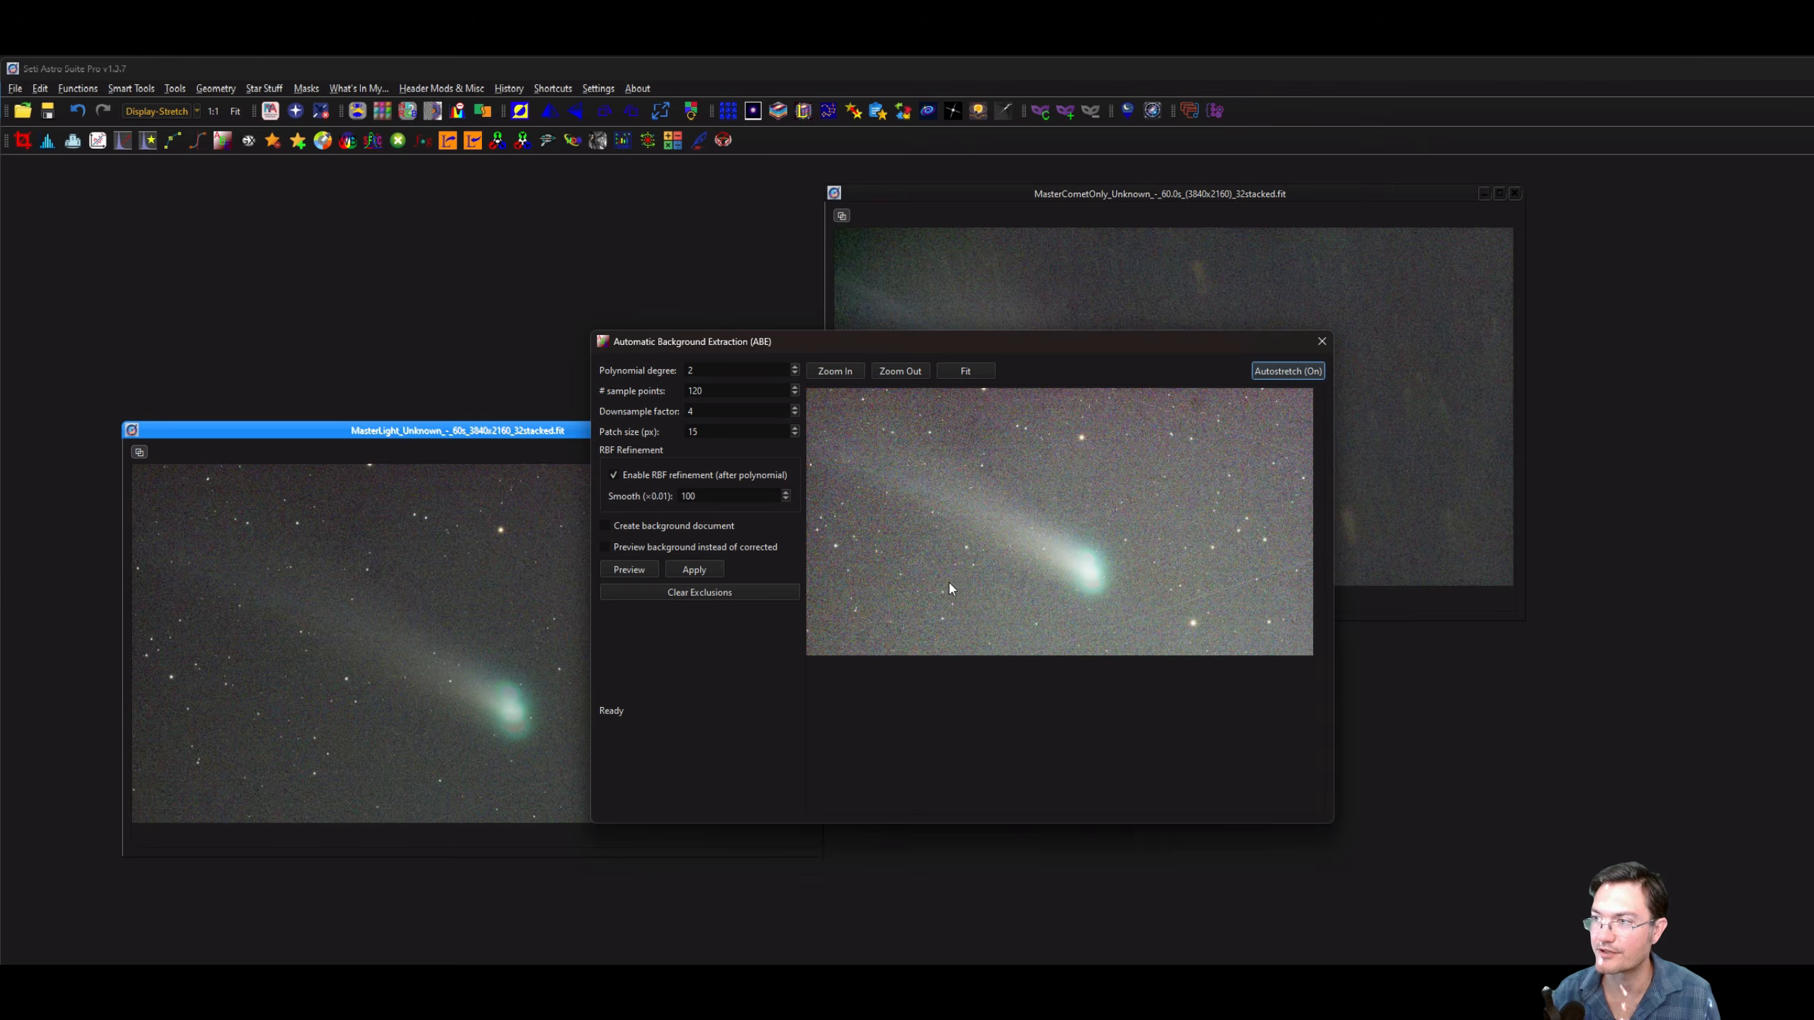
mouse_move(881, 501)
mouse_down()
mouse_move(1053, 586)
mouse_move(1073, 499)
mouse_move(896, 408)
mouse_up()
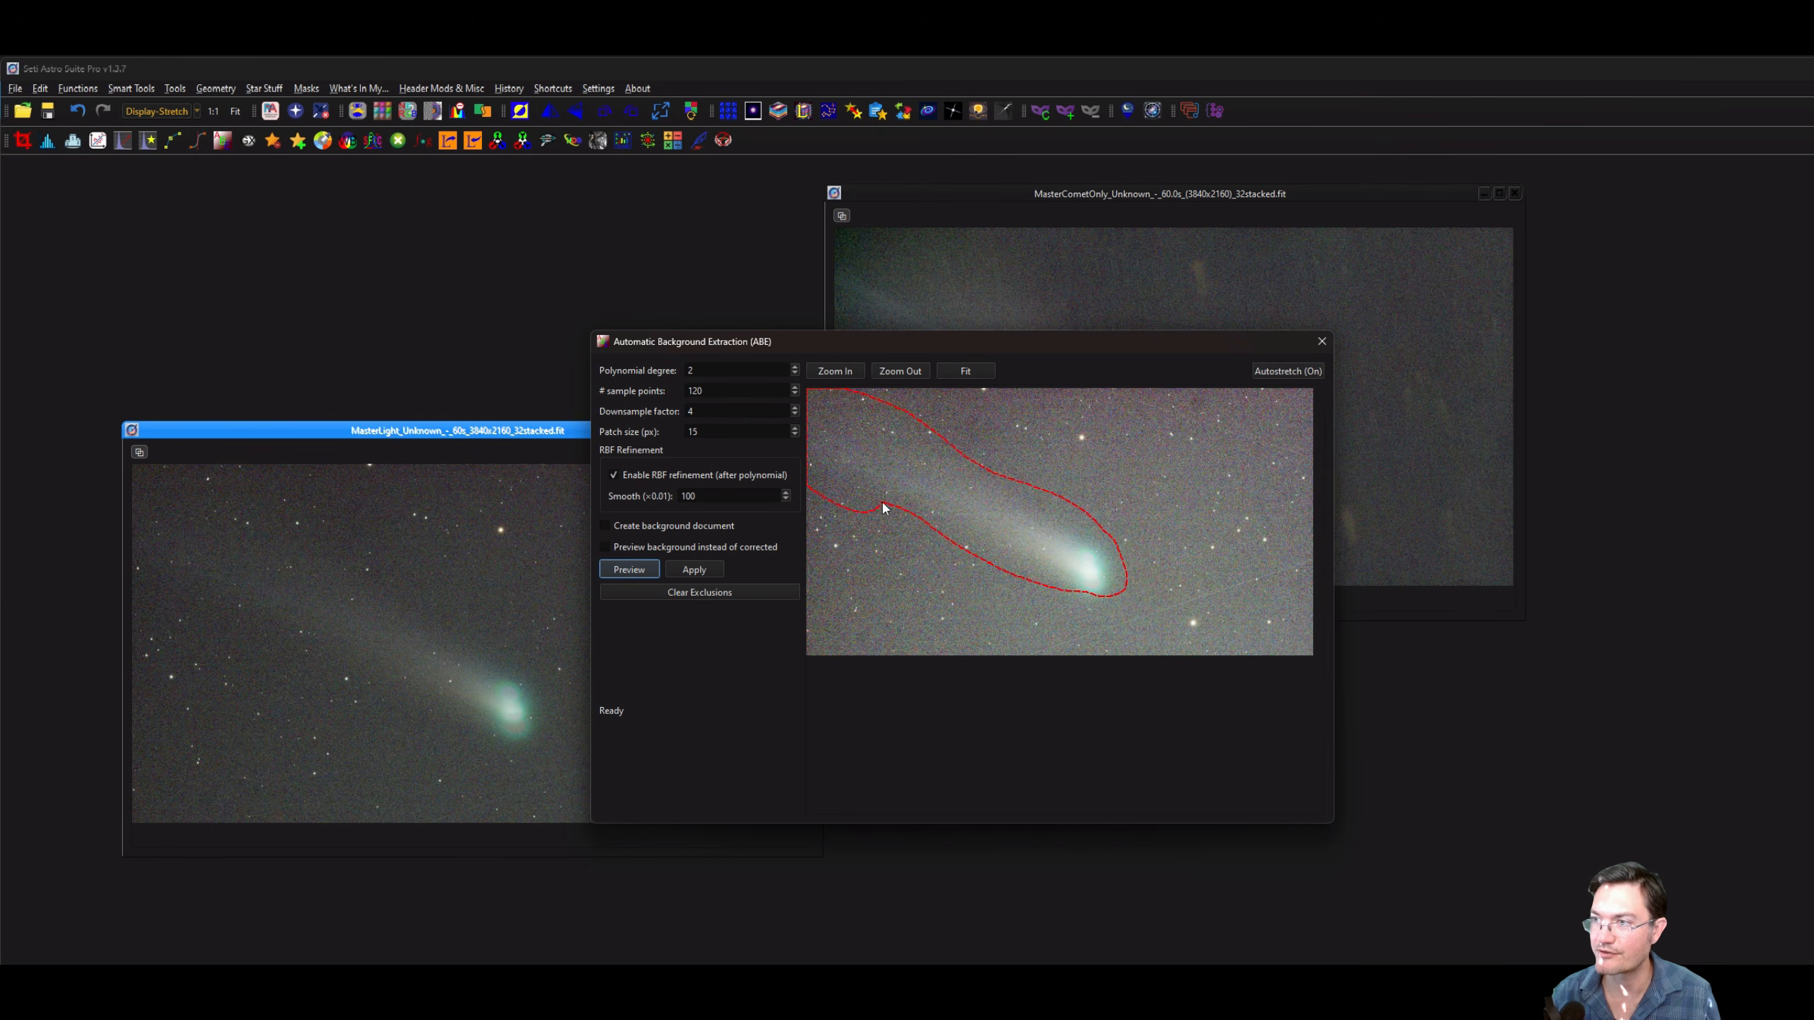
drag(883, 507, 884, 508)
click(795, 373)
click(795, 374)
click(695, 570)
Place MasterCometOnly beside MasterLight and apply a Statistical Stretch to it with an unlinked target median of 0.250.
drag(976, 197, 871, 180)
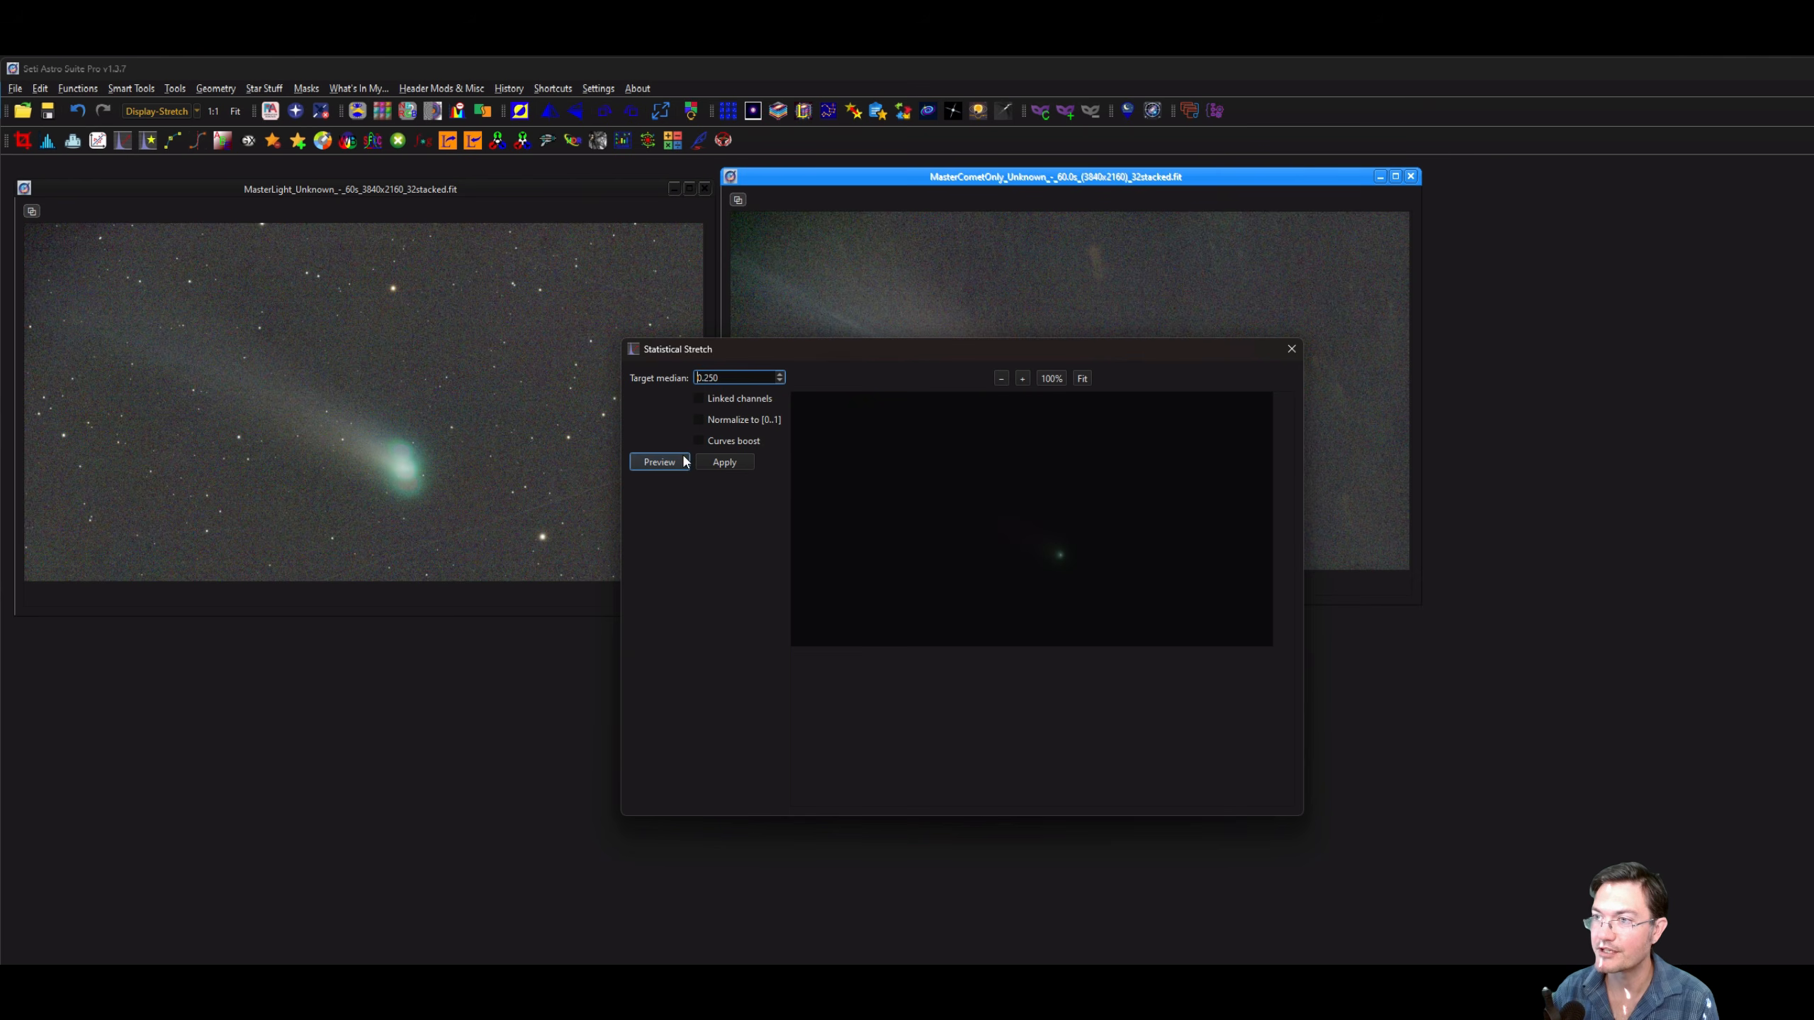
click(677, 462)
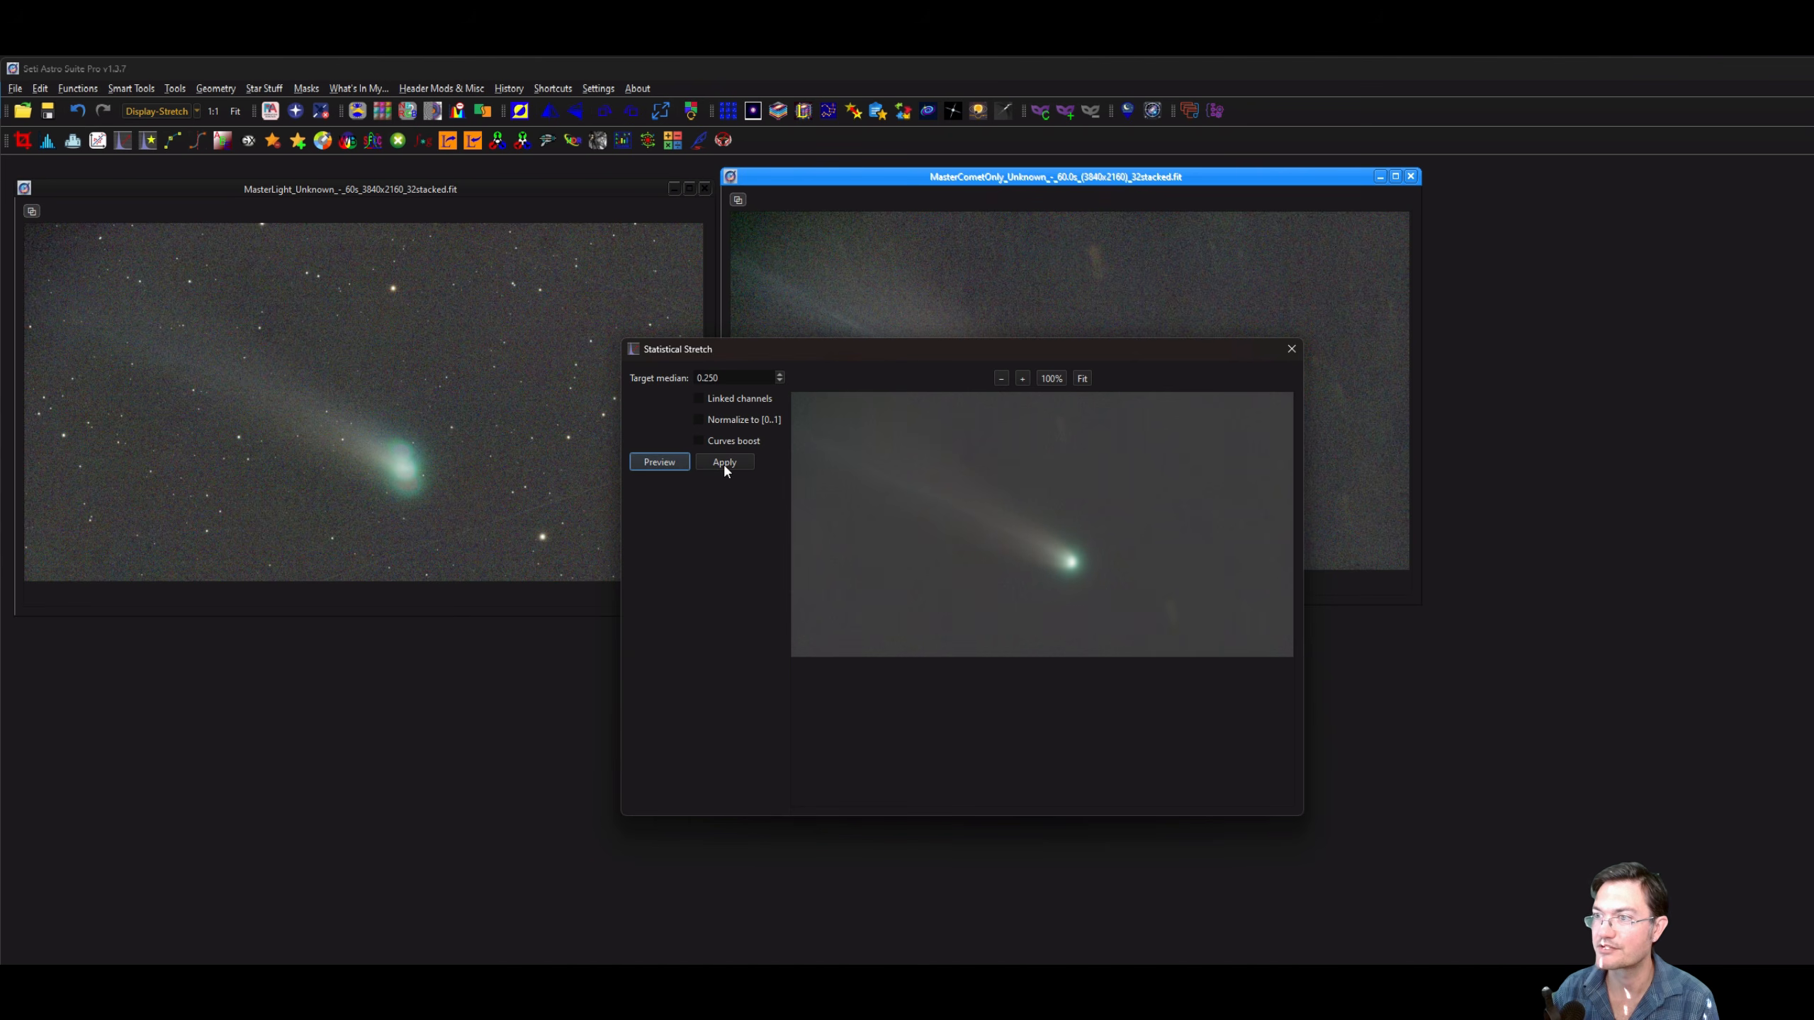
click(722, 462)
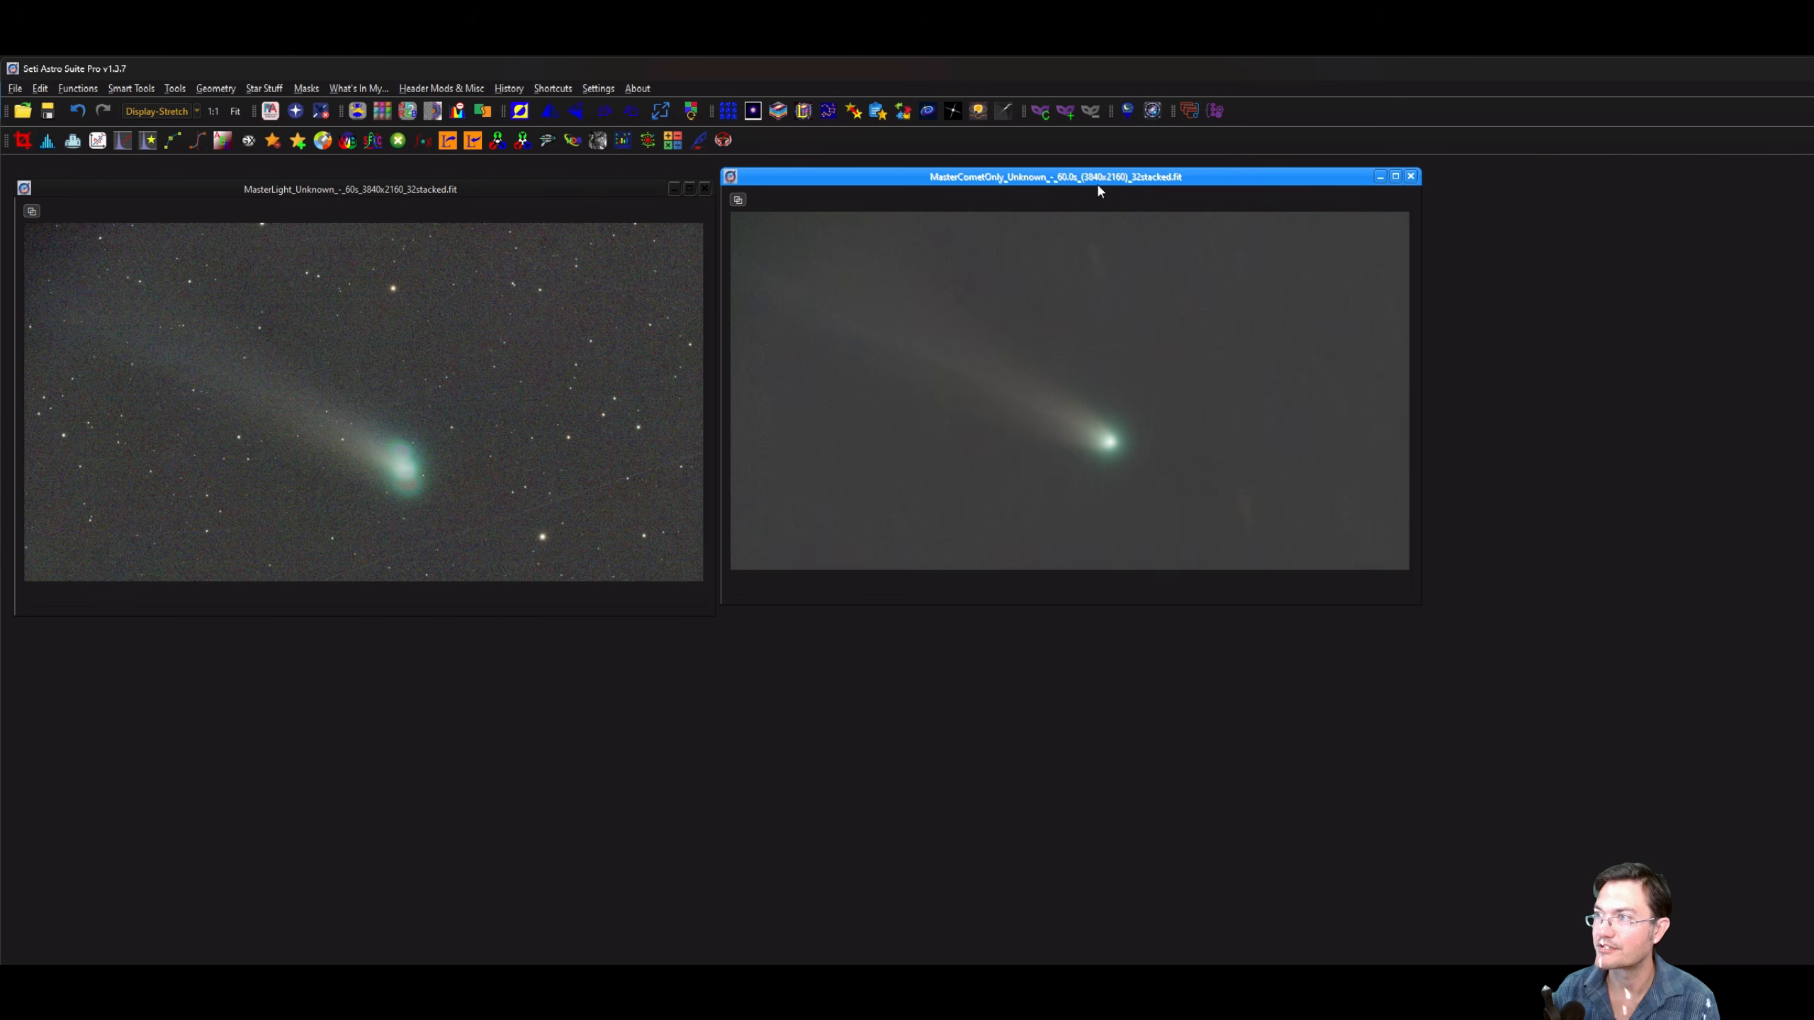
Apply an unlinked Statistical Stretch with target median 0.250 to MasterLight, enlarge both image windows and fit MasterLight to its window.
drag(1419, 604, 1728, 807)
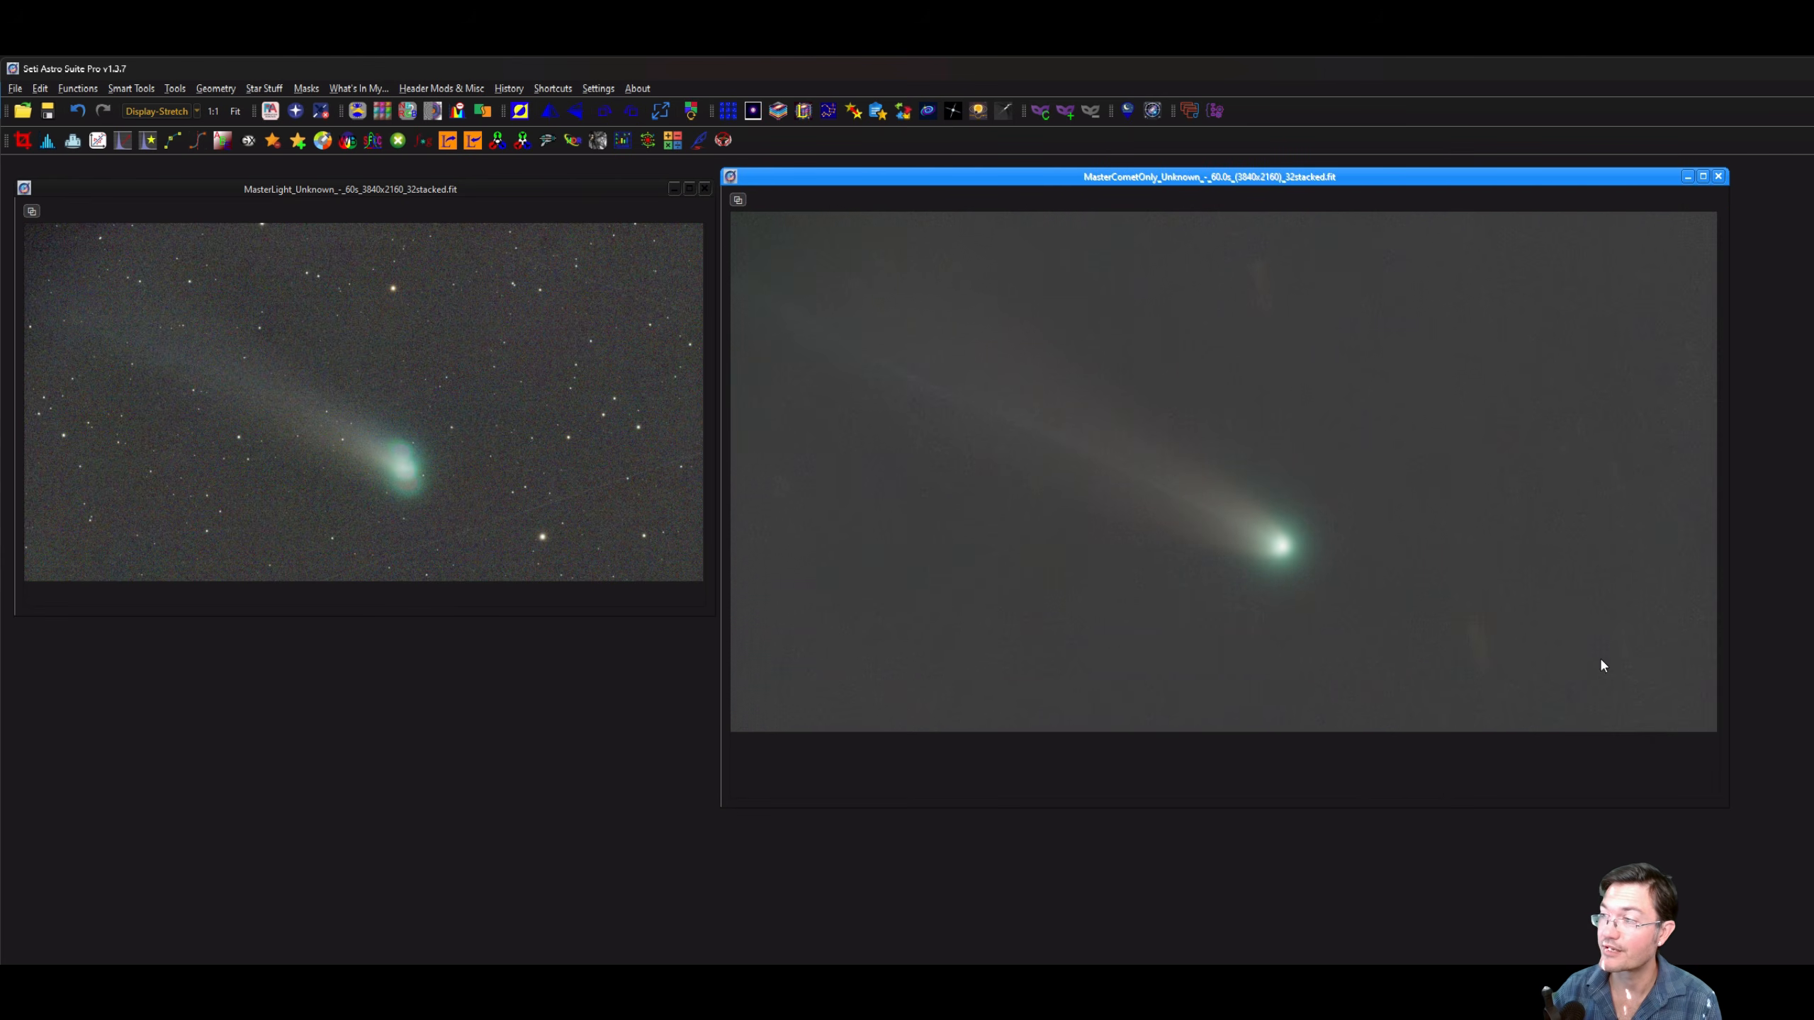
click(502, 473)
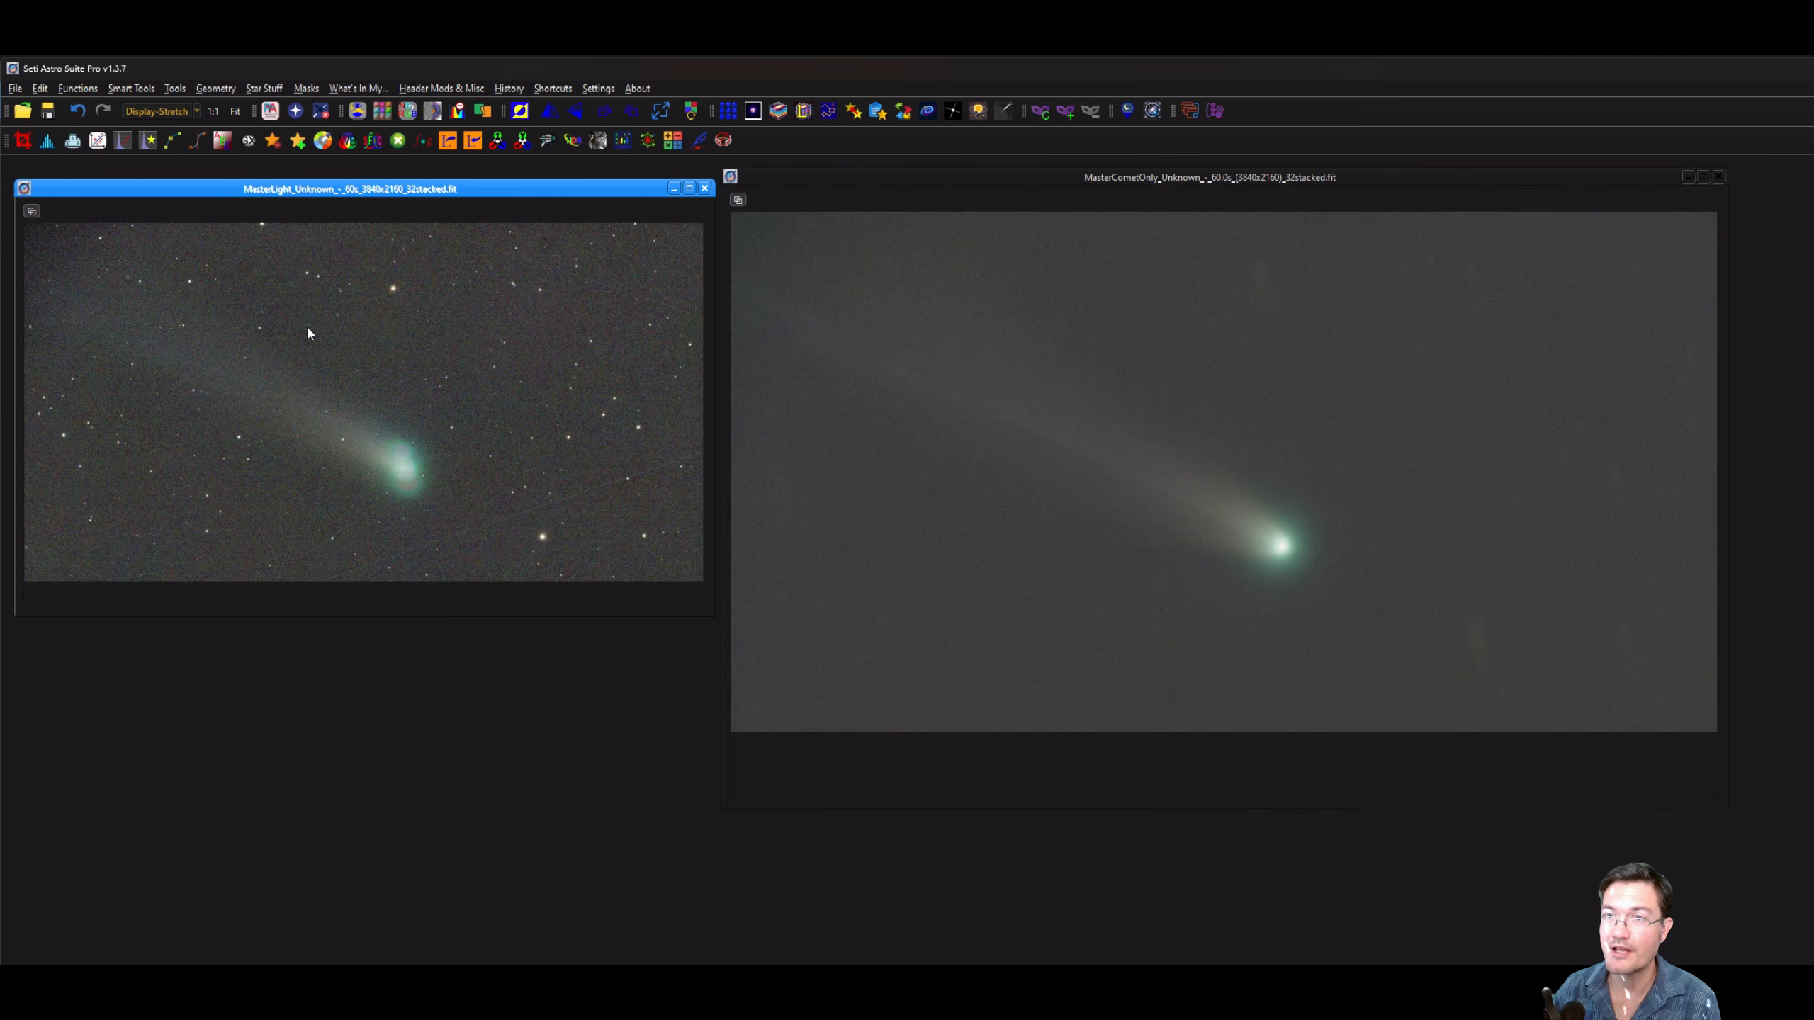
click(121, 141)
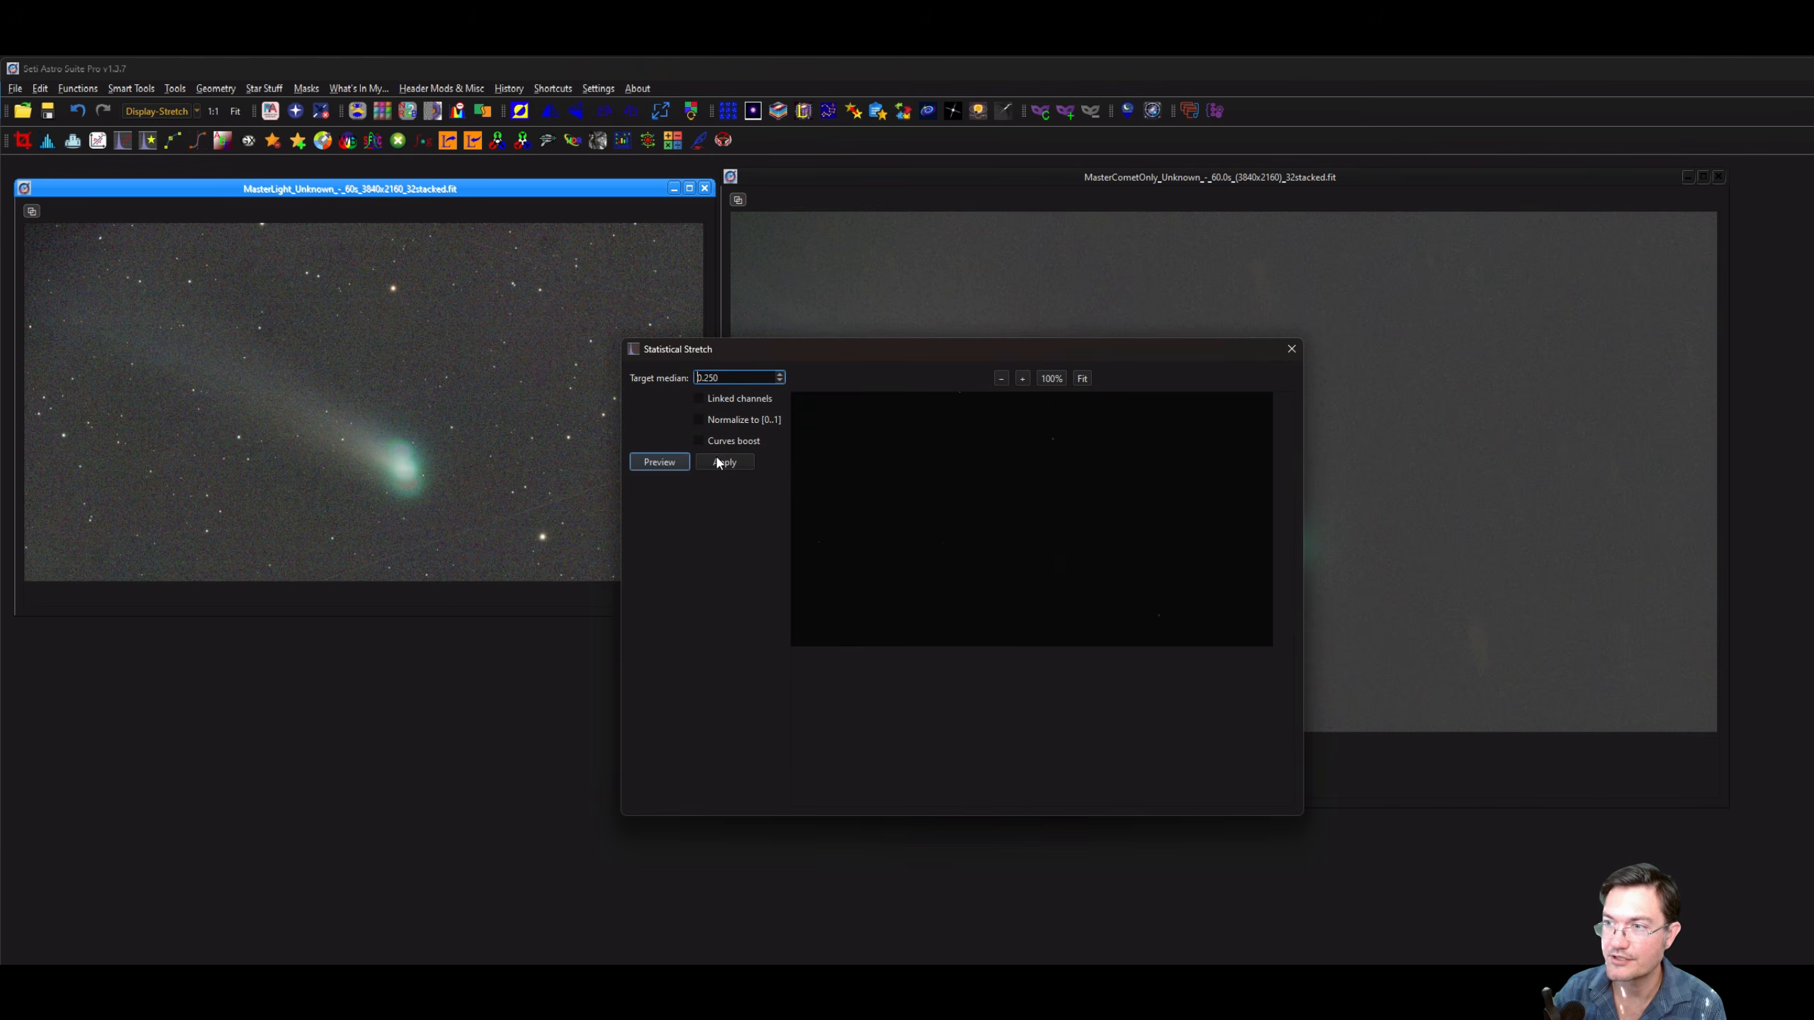
click(723, 462)
drag(715, 614, 880, 809)
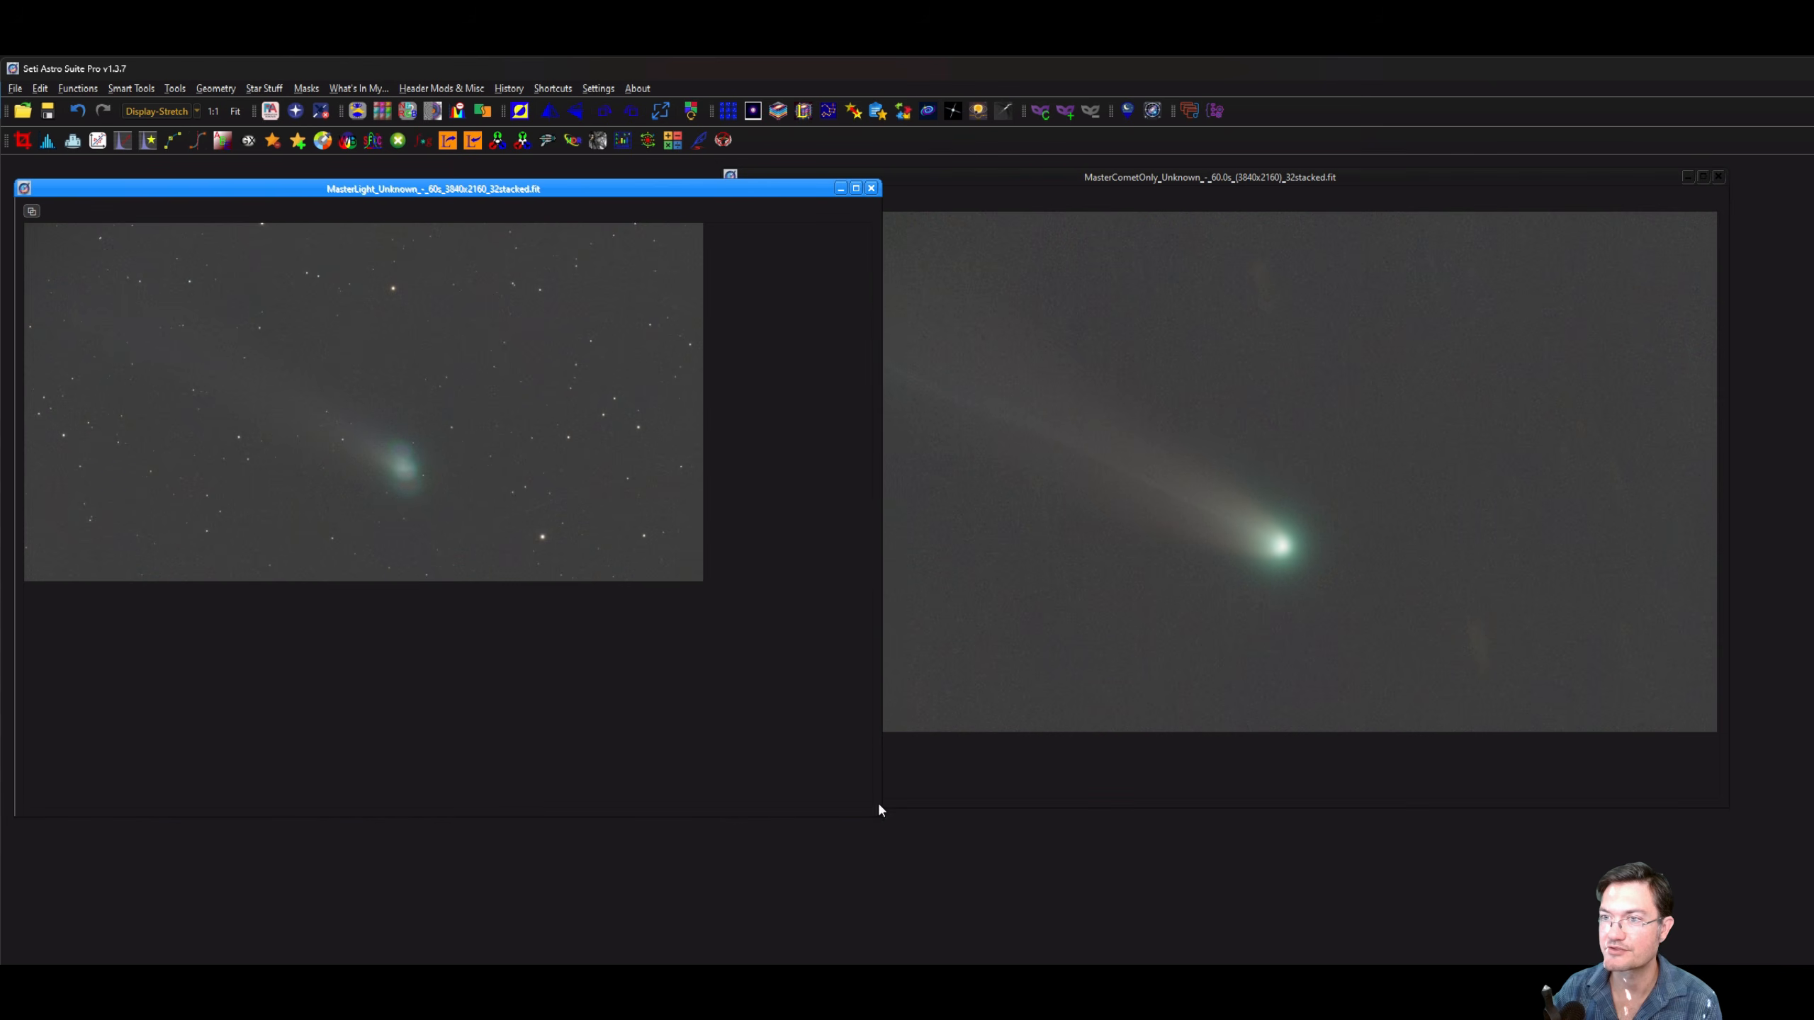
click(236, 110)
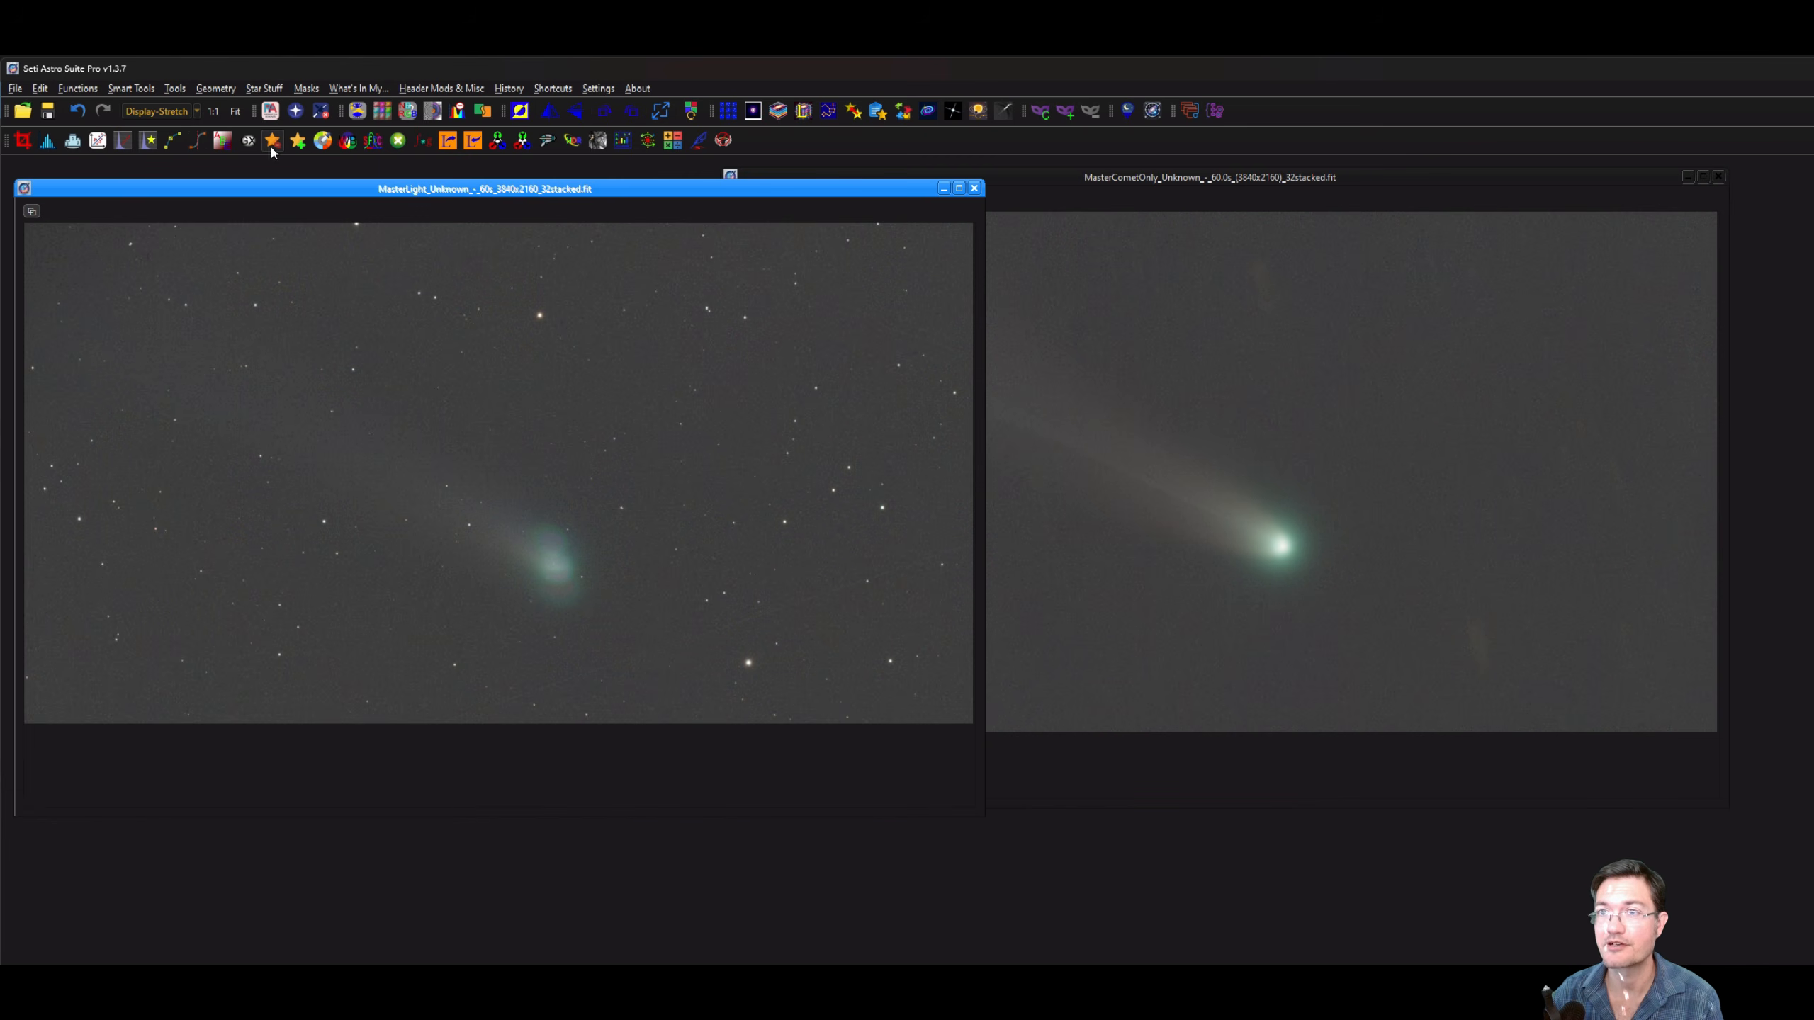
Remove the stars from MasterLight with StarNet, extracting them into a separate stars-only image.
click(248, 140)
click(936, 605)
click(1009, 610)
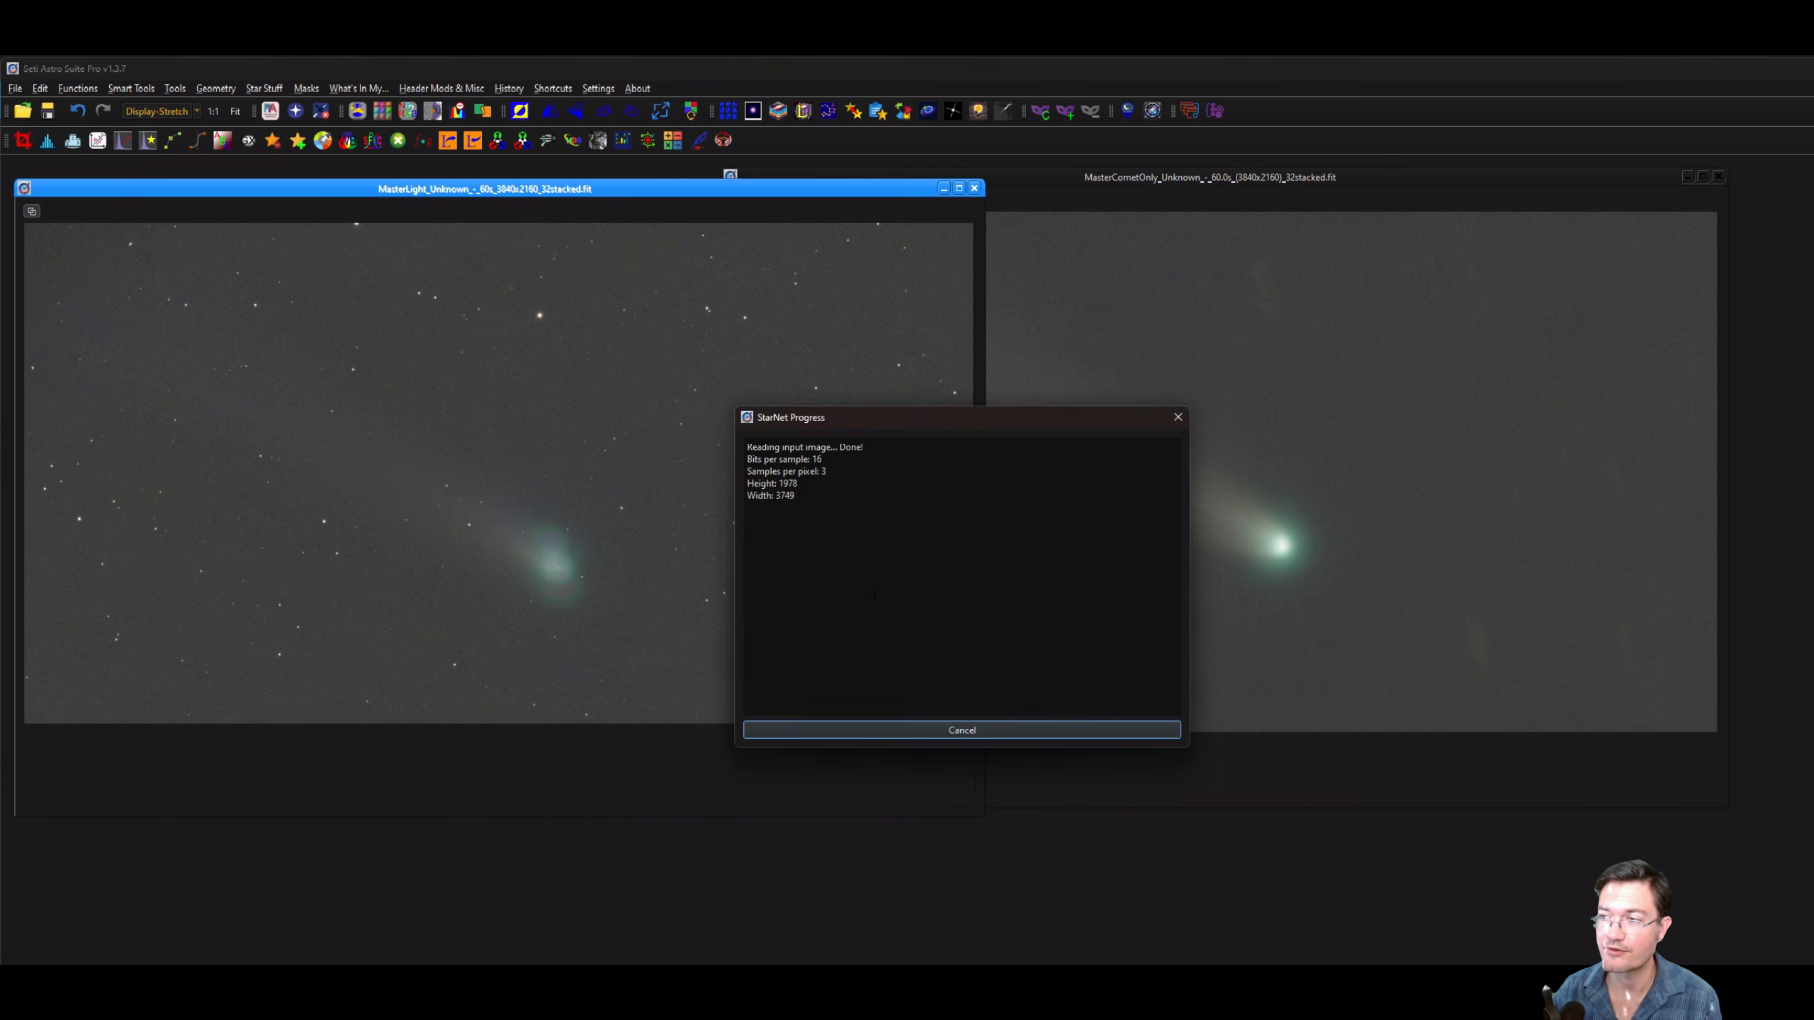
drag(1216, 456, 966, 880)
click(692, 592)
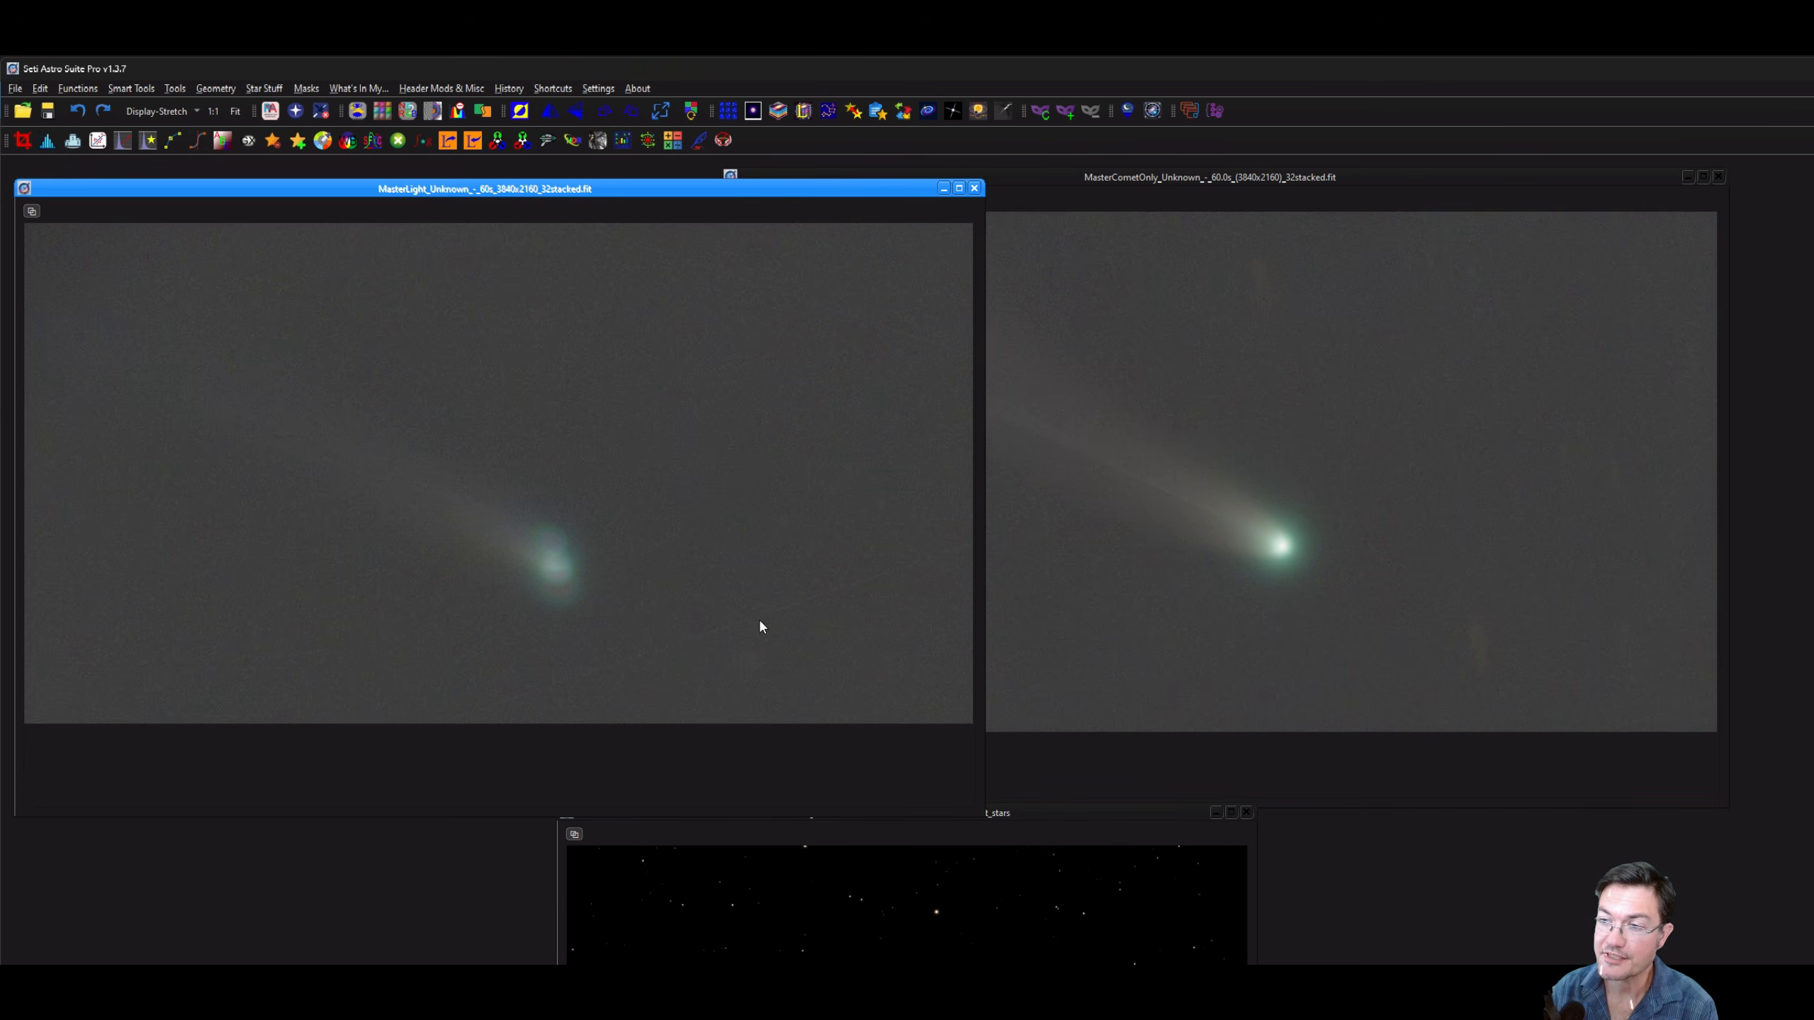
Arrange the stars-only image over the starless MasterLight and bring MasterCometOnly forward beside them.
drag(816, 815, 770, 741)
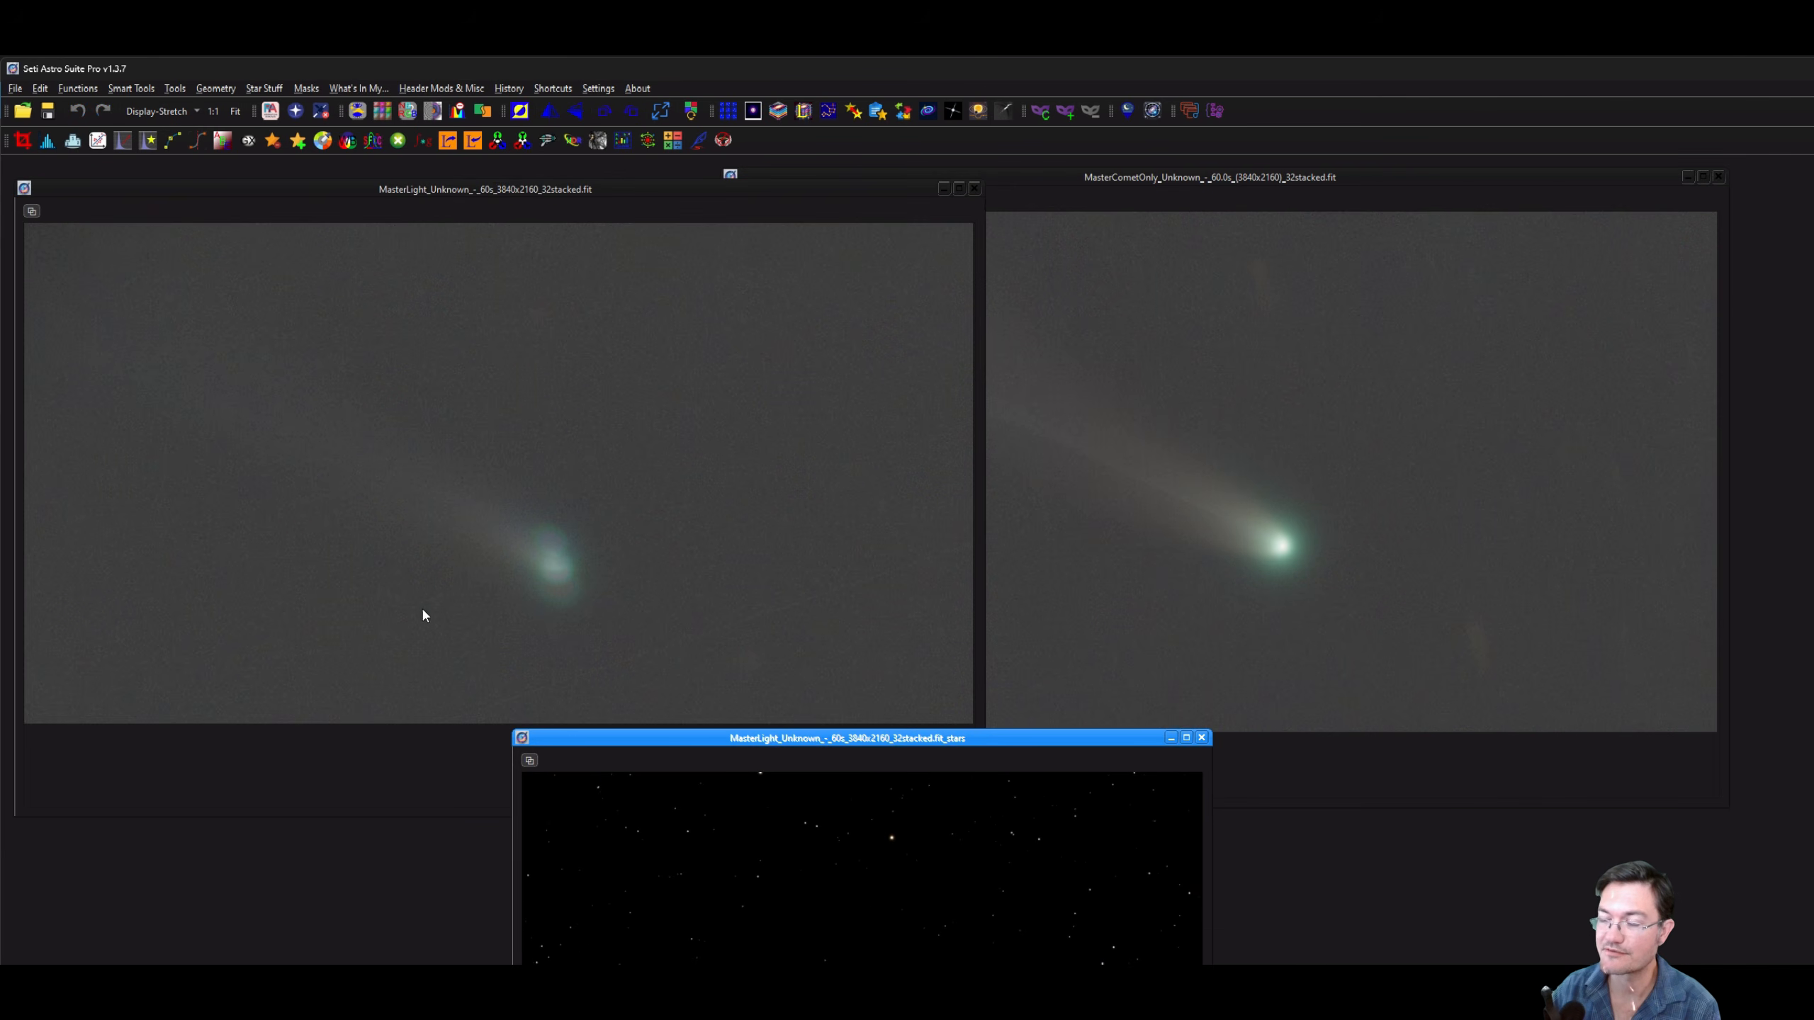
click(536, 355)
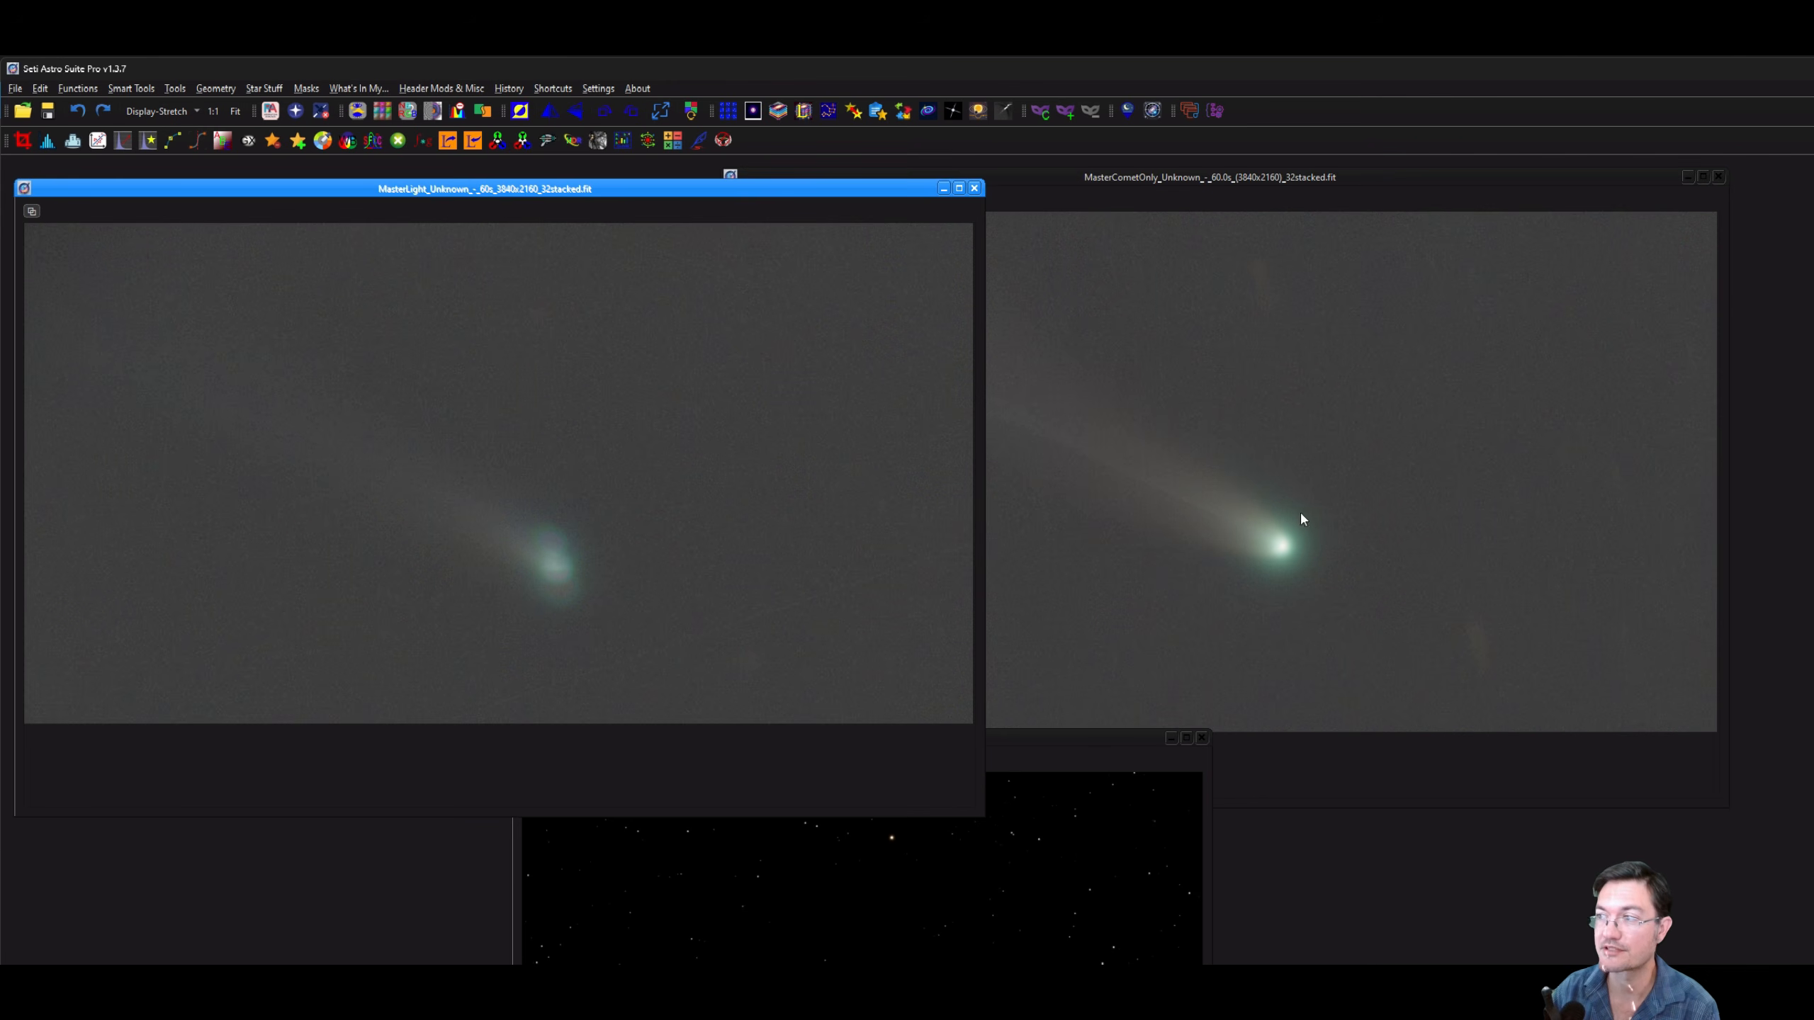
click(961, 847)
drag(990, 743, 606, 541)
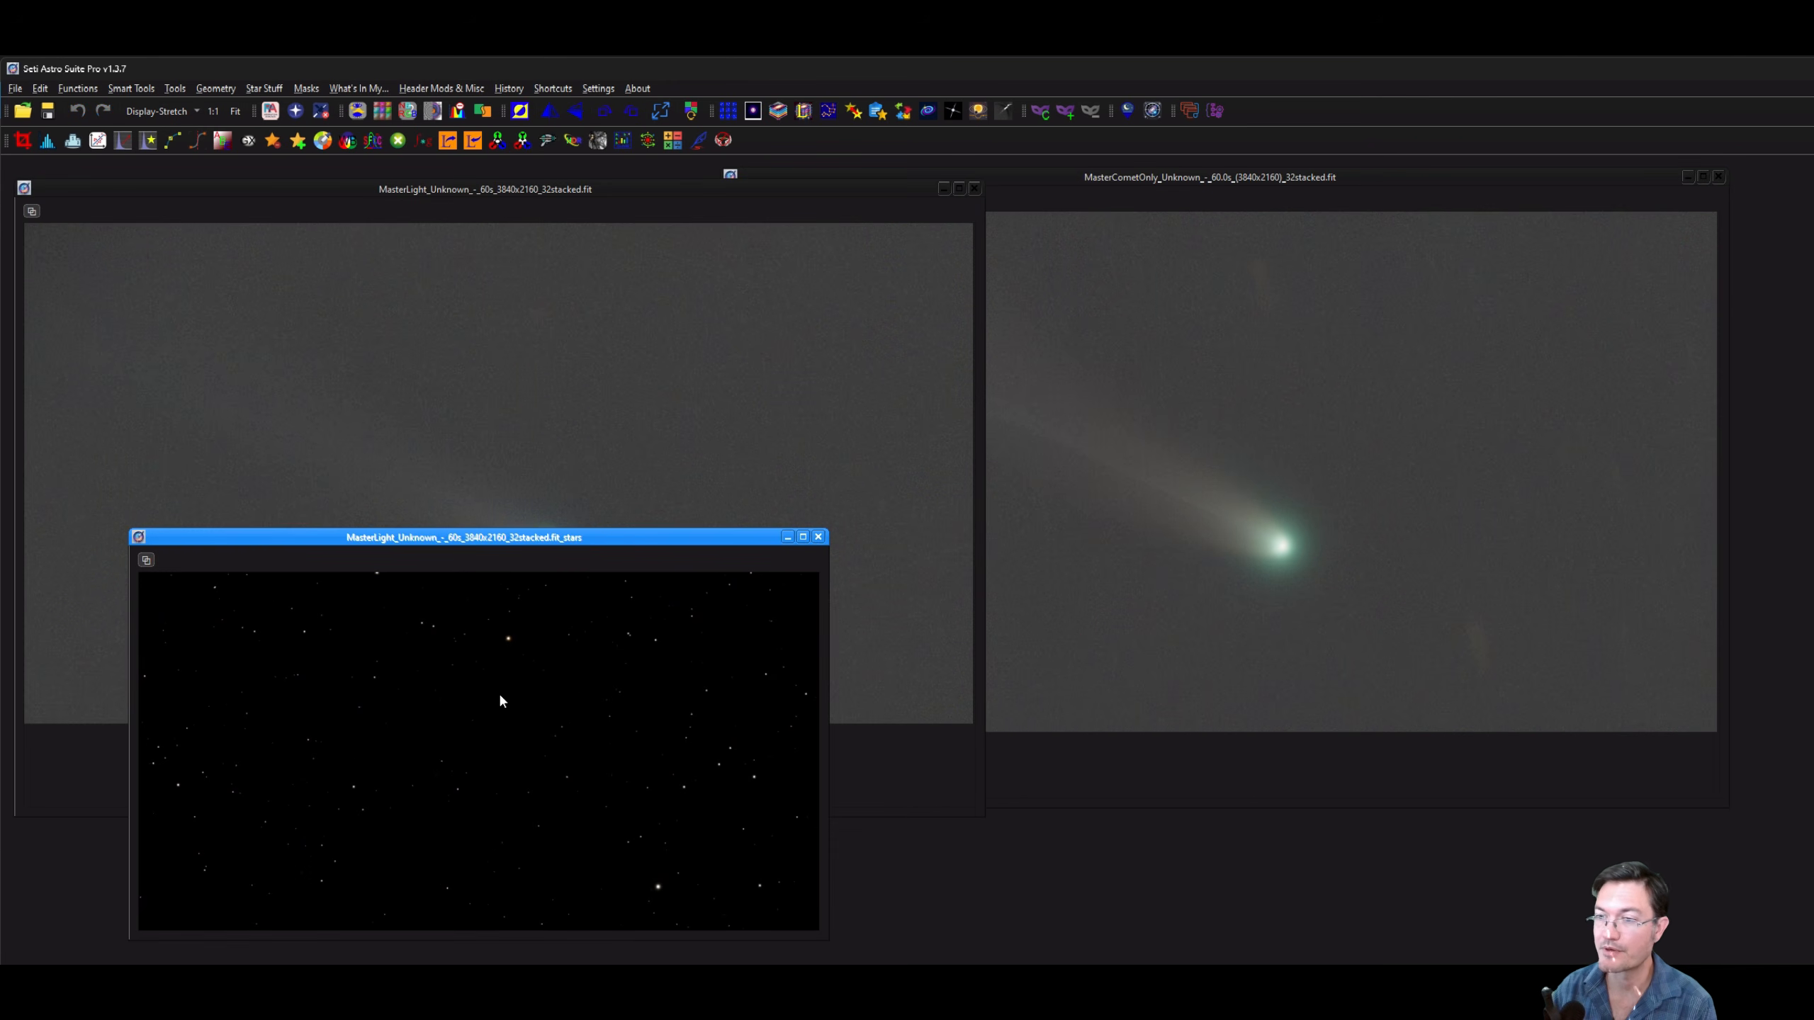
drag(497, 548, 454, 520)
click(1300, 514)
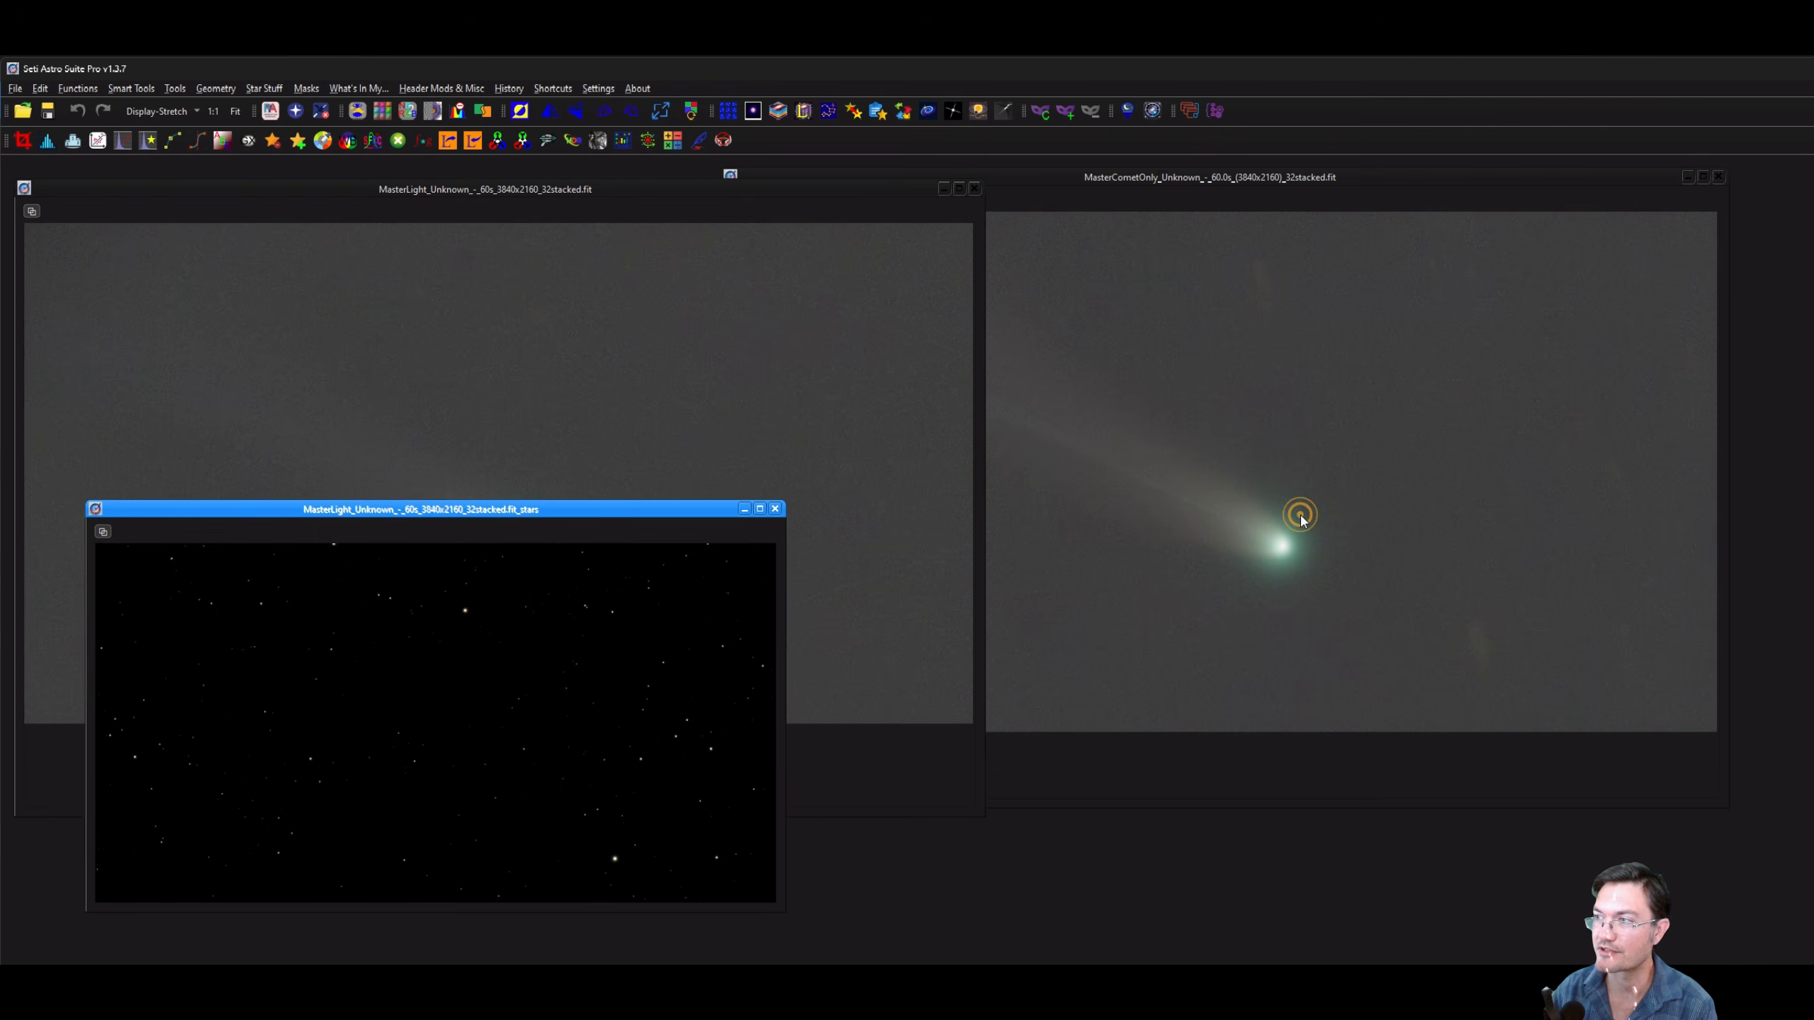
drag(979, 181, 805, 197)
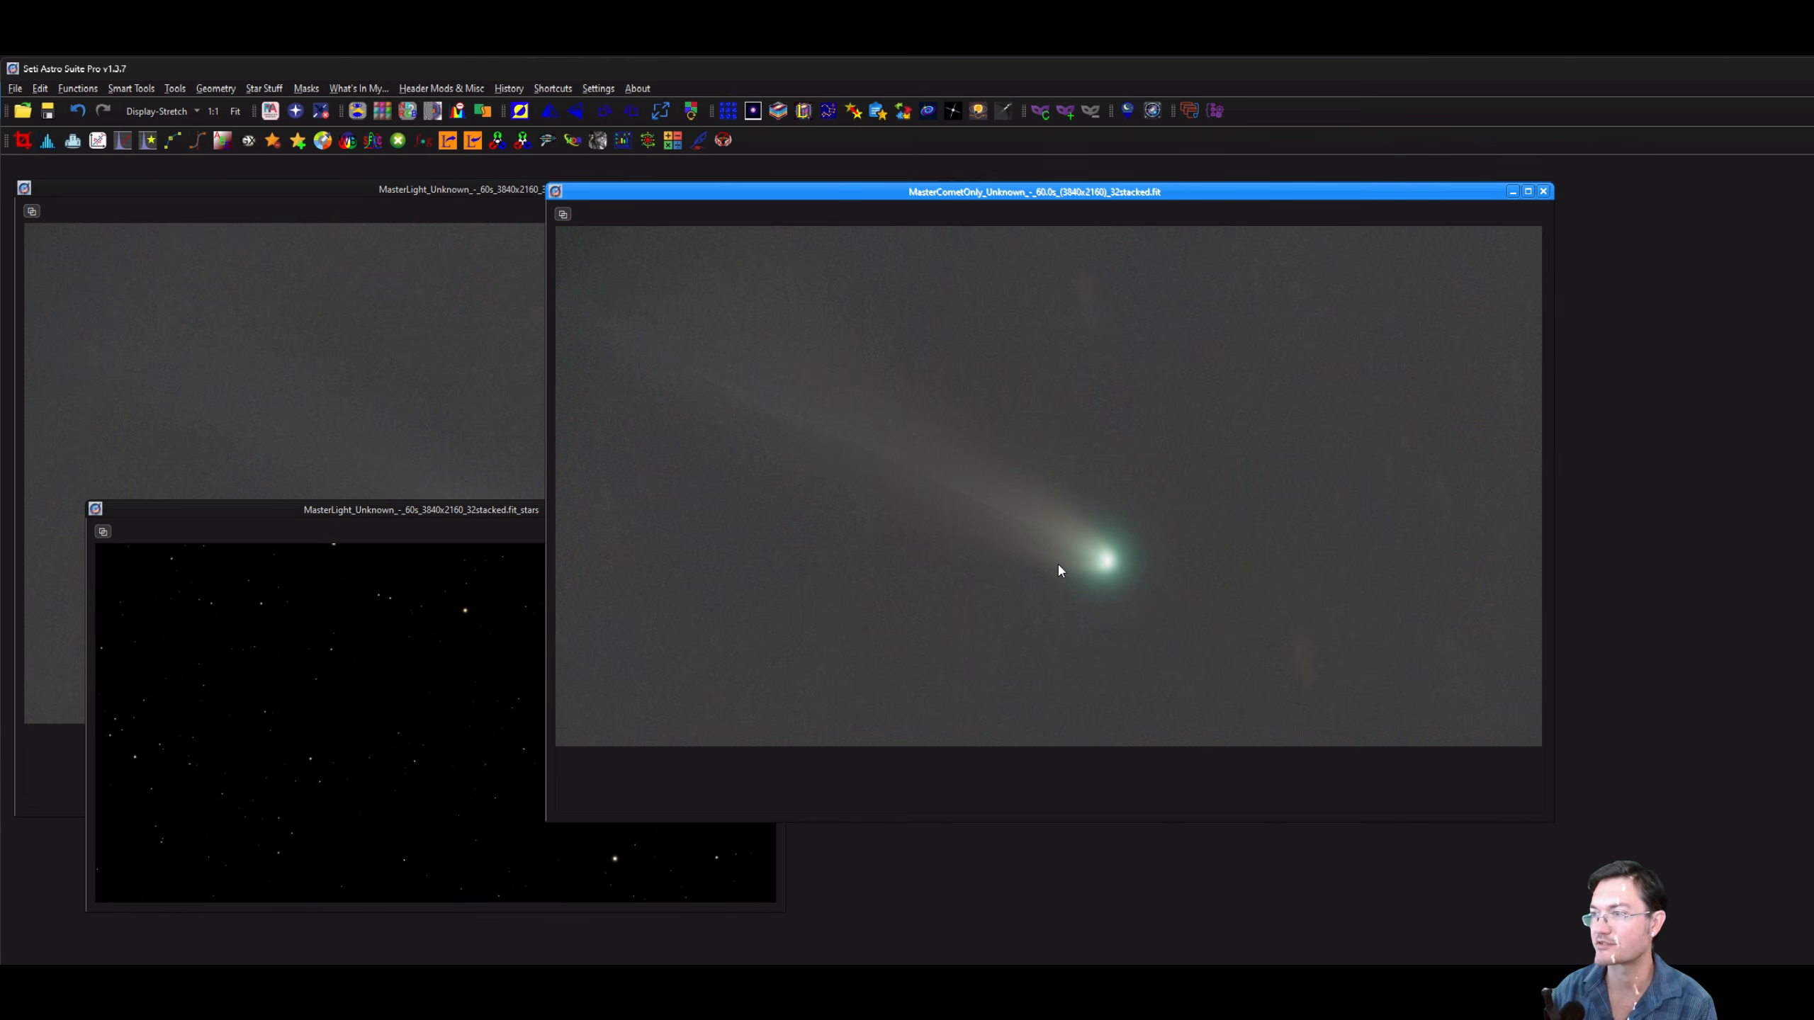
Denoise MasterCometOnly with Cosmic Clarity in full mode, using luminance denoise 0.90 and color denoise 0.16.
click(296, 111)
drag(966, 568, 1125, 581)
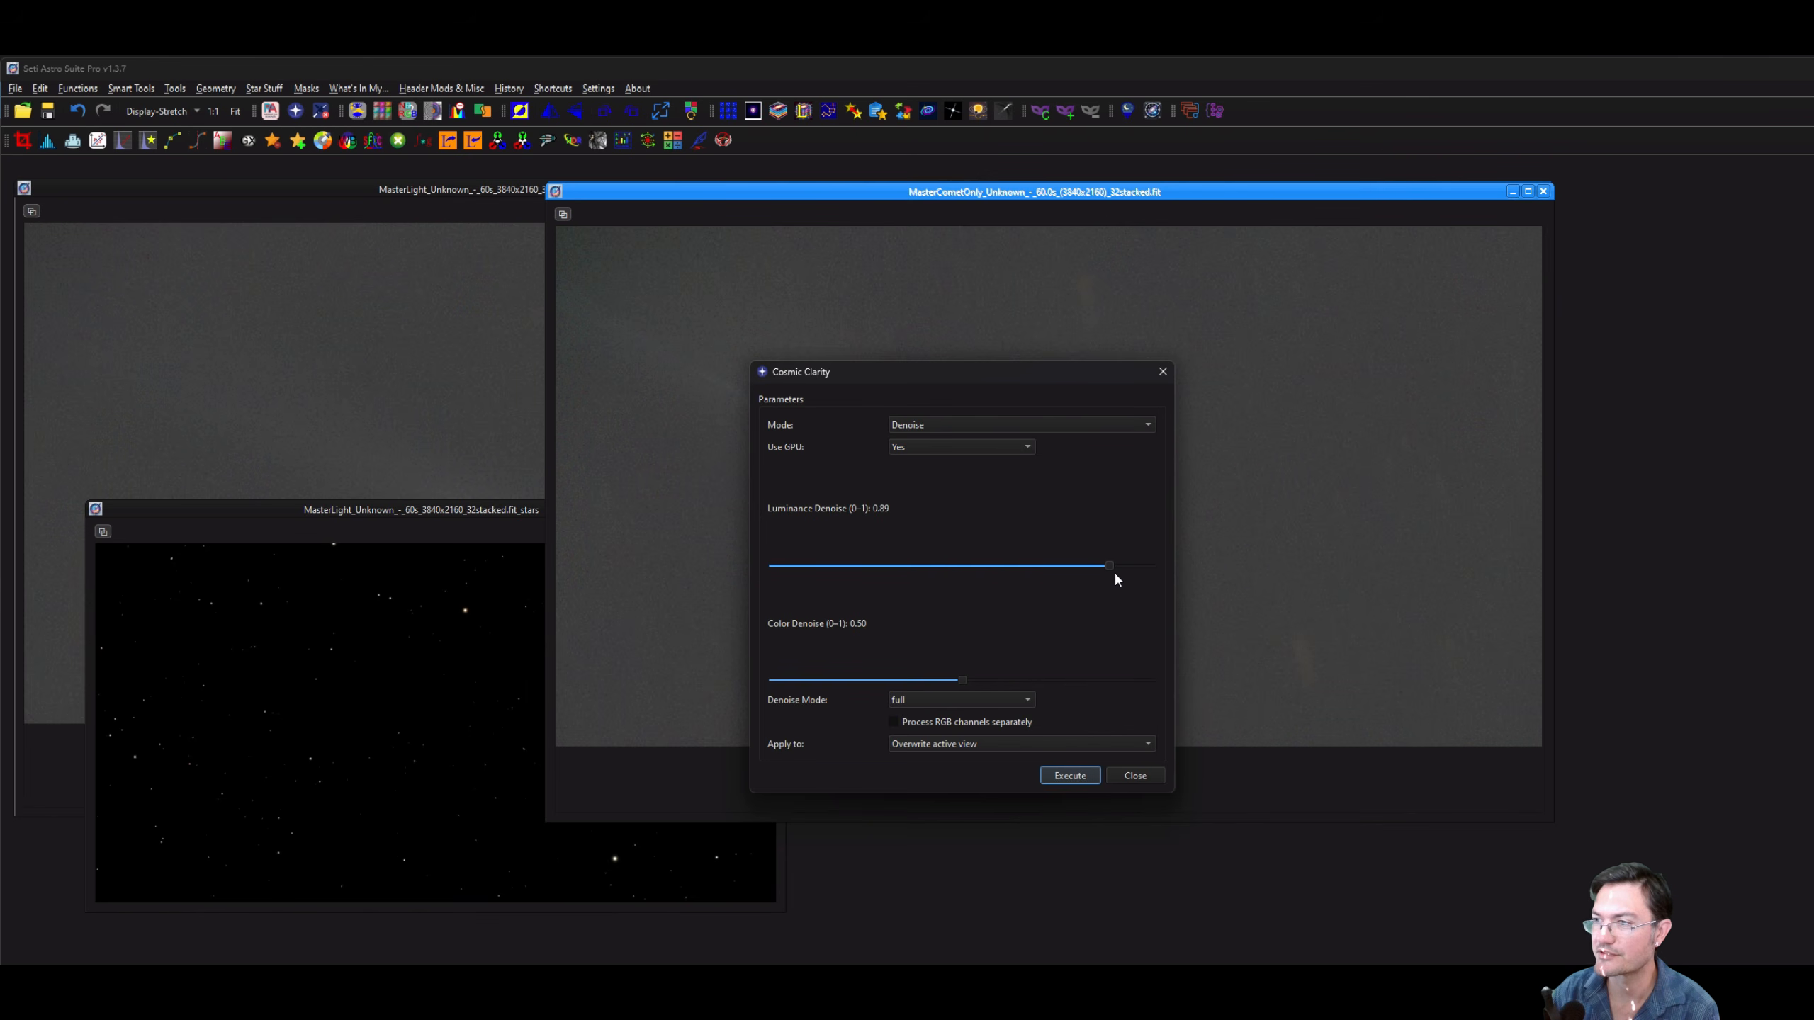
drag(960, 680, 870, 682)
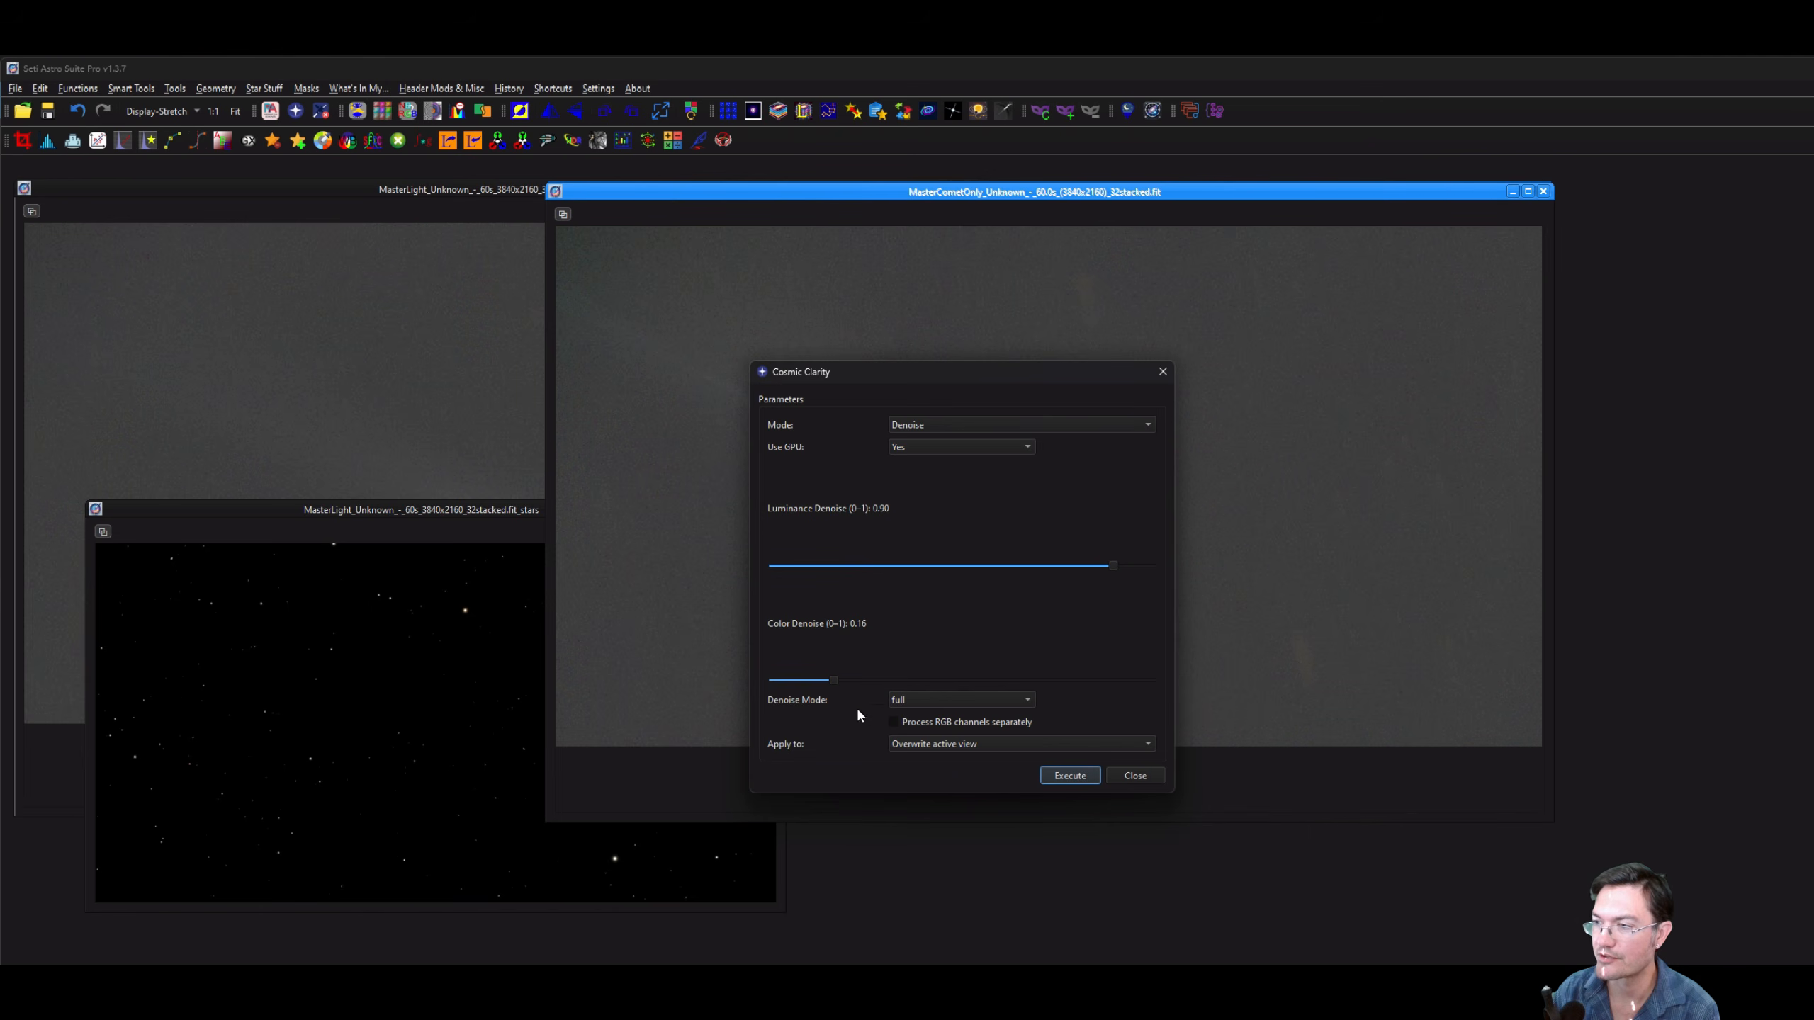
click(1070, 776)
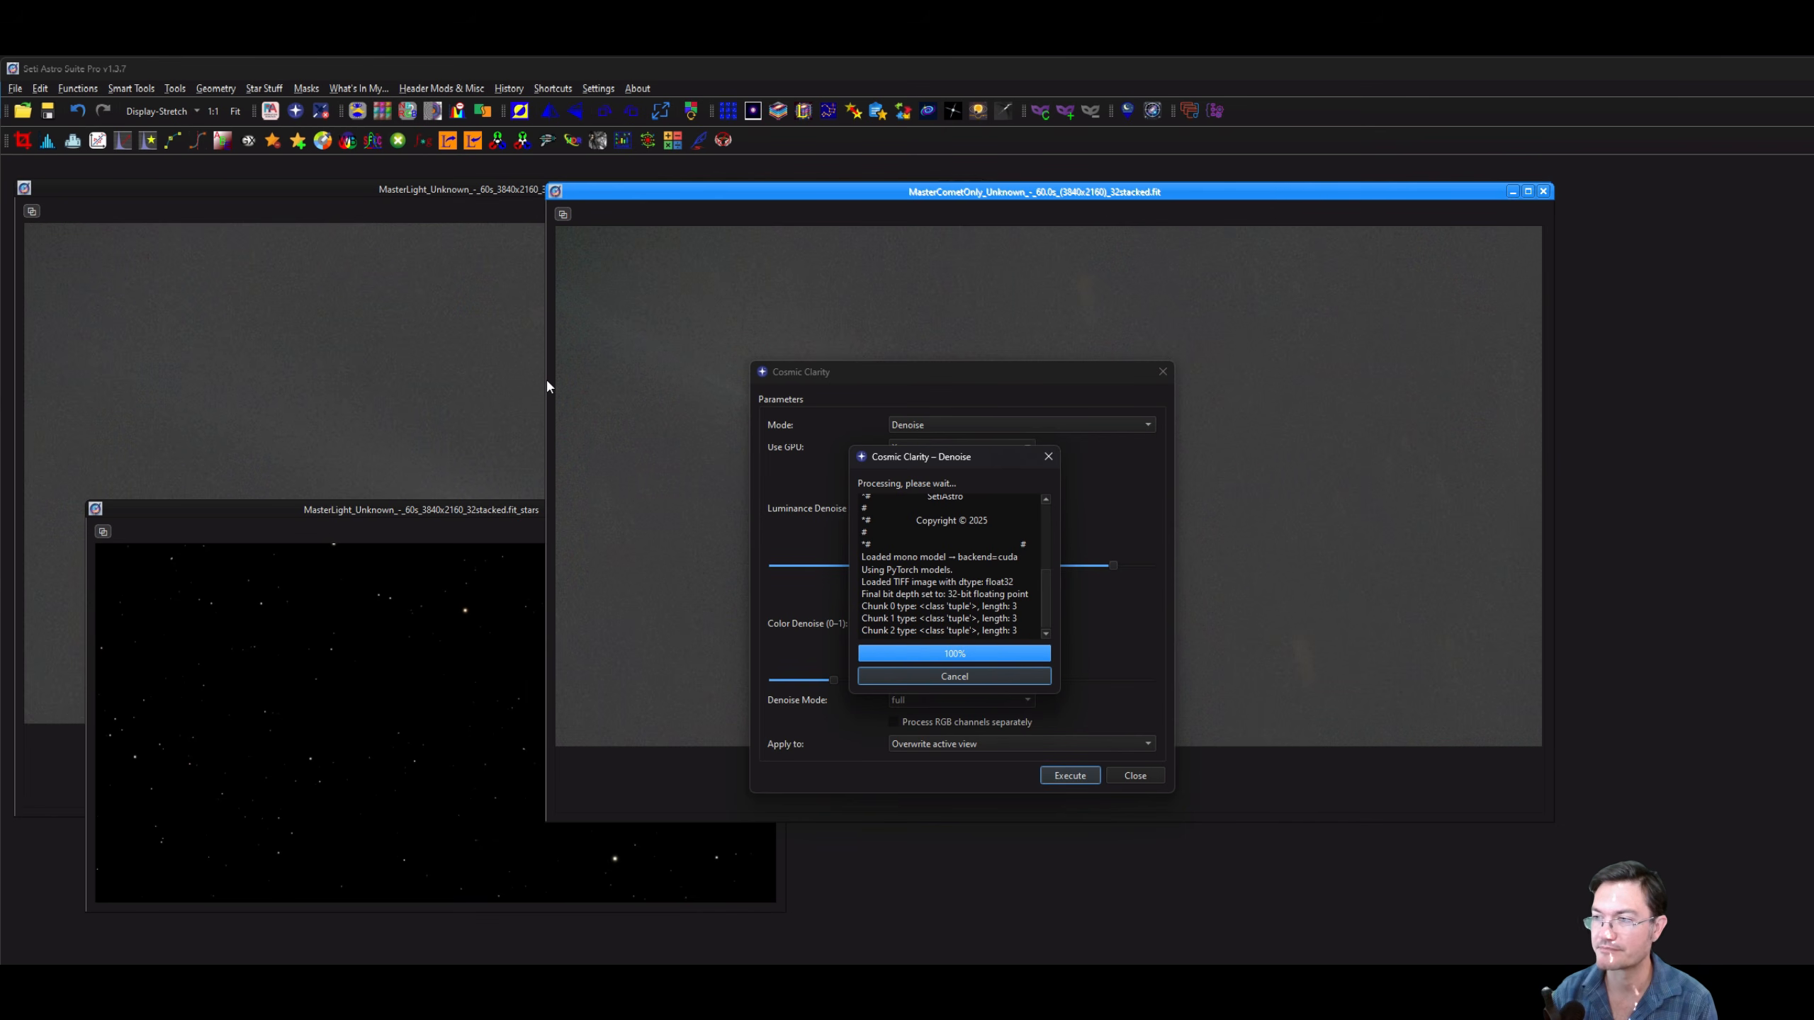
Open Blemish Blaster on MasterCometOnly, locate the residual star streak above the comet and enlarge the dialog.
scroll(1383, 651, up, 3)
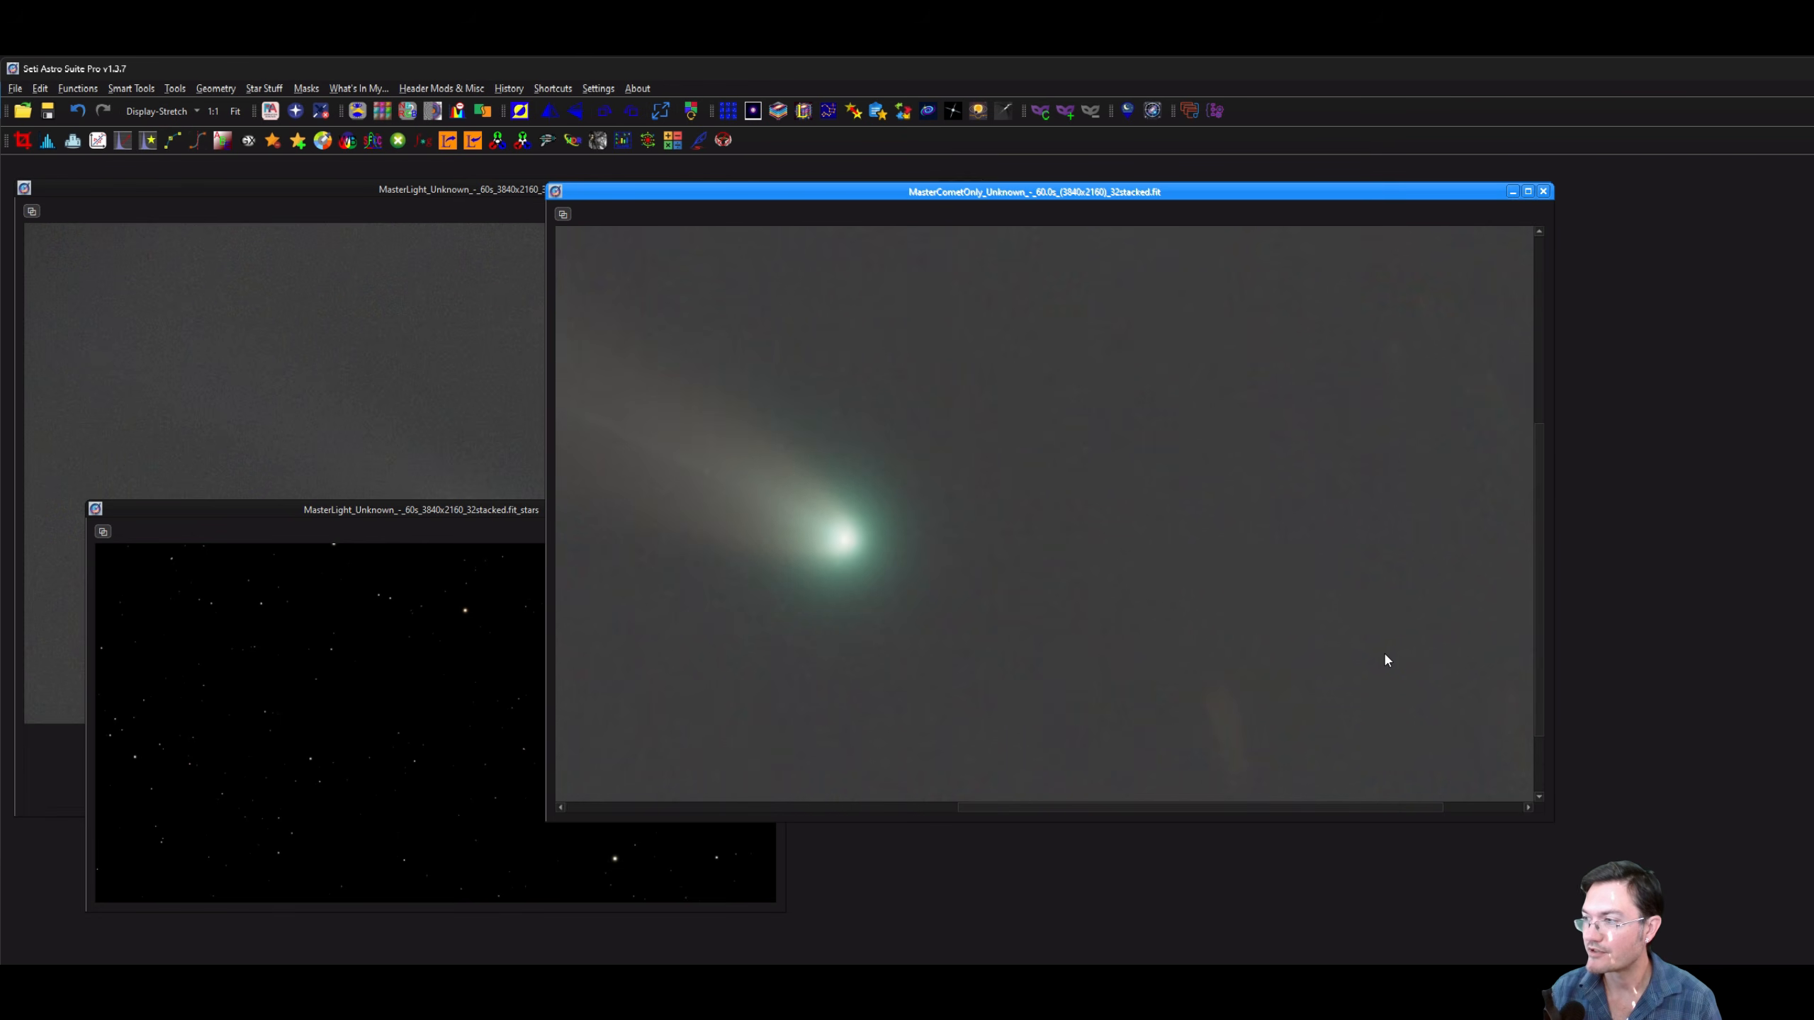
drag(1541, 526, 1553, 636)
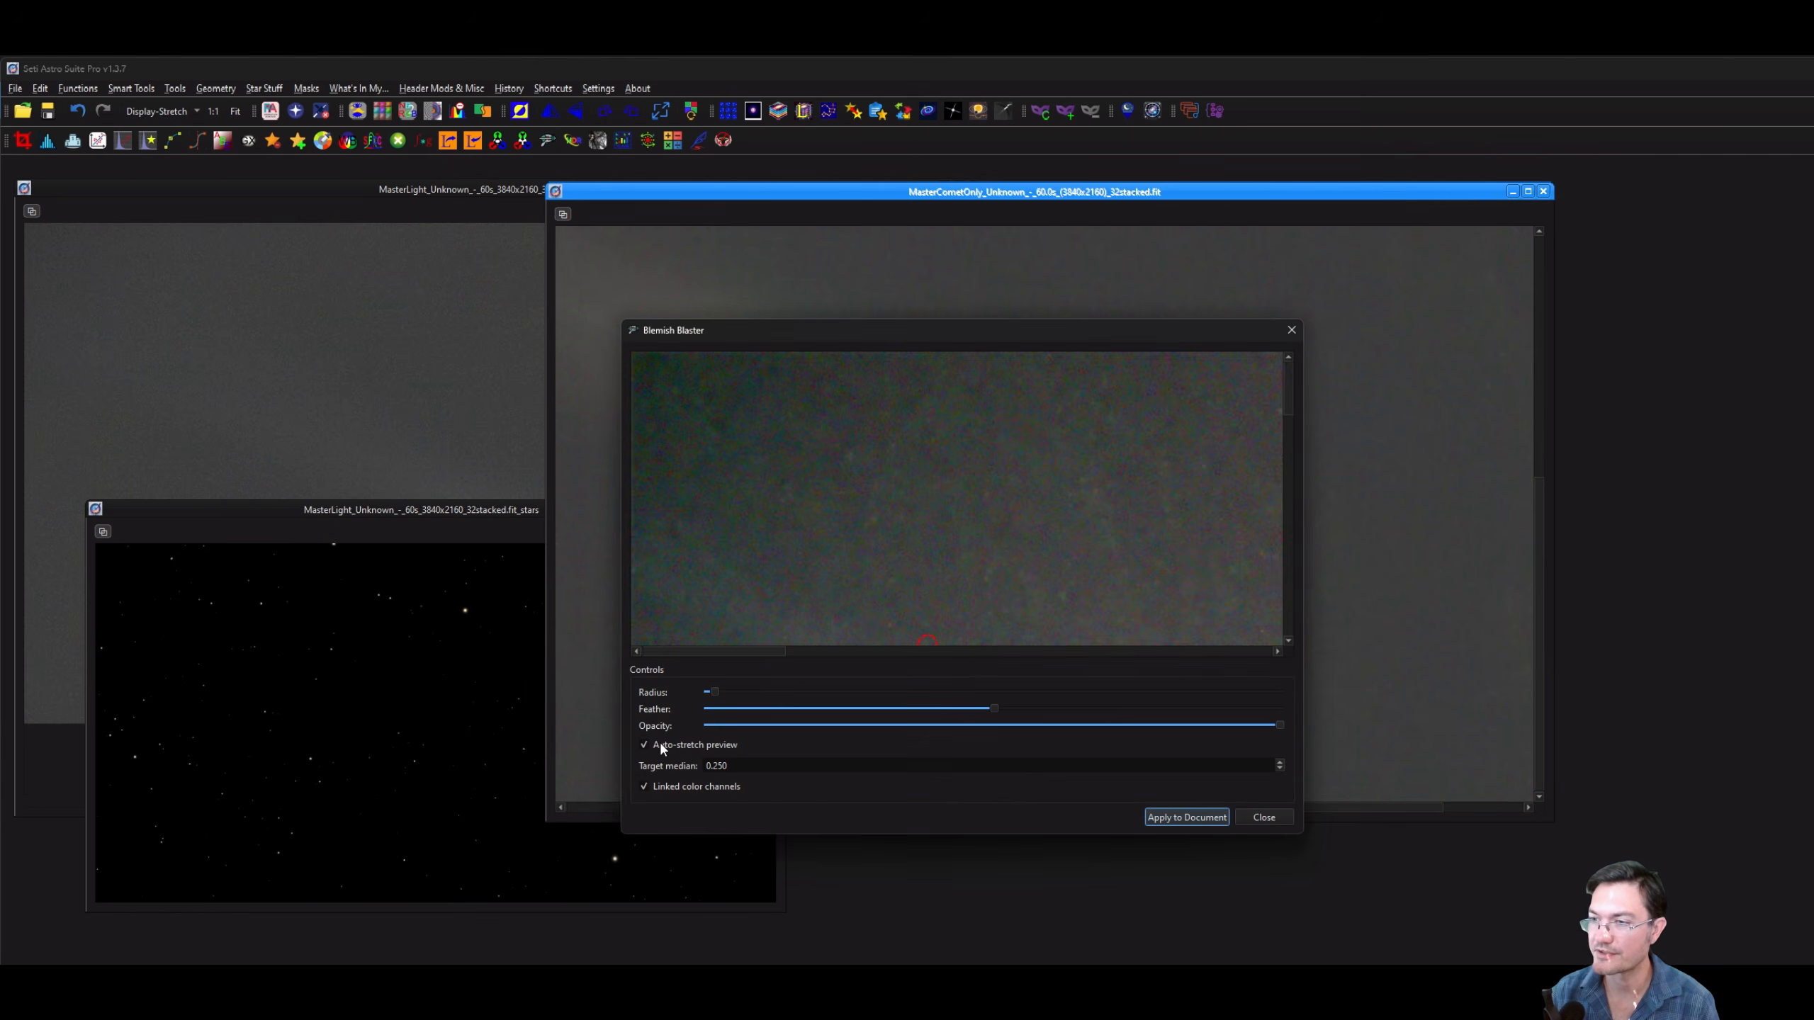
click(659, 745)
drag(700, 651, 965, 655)
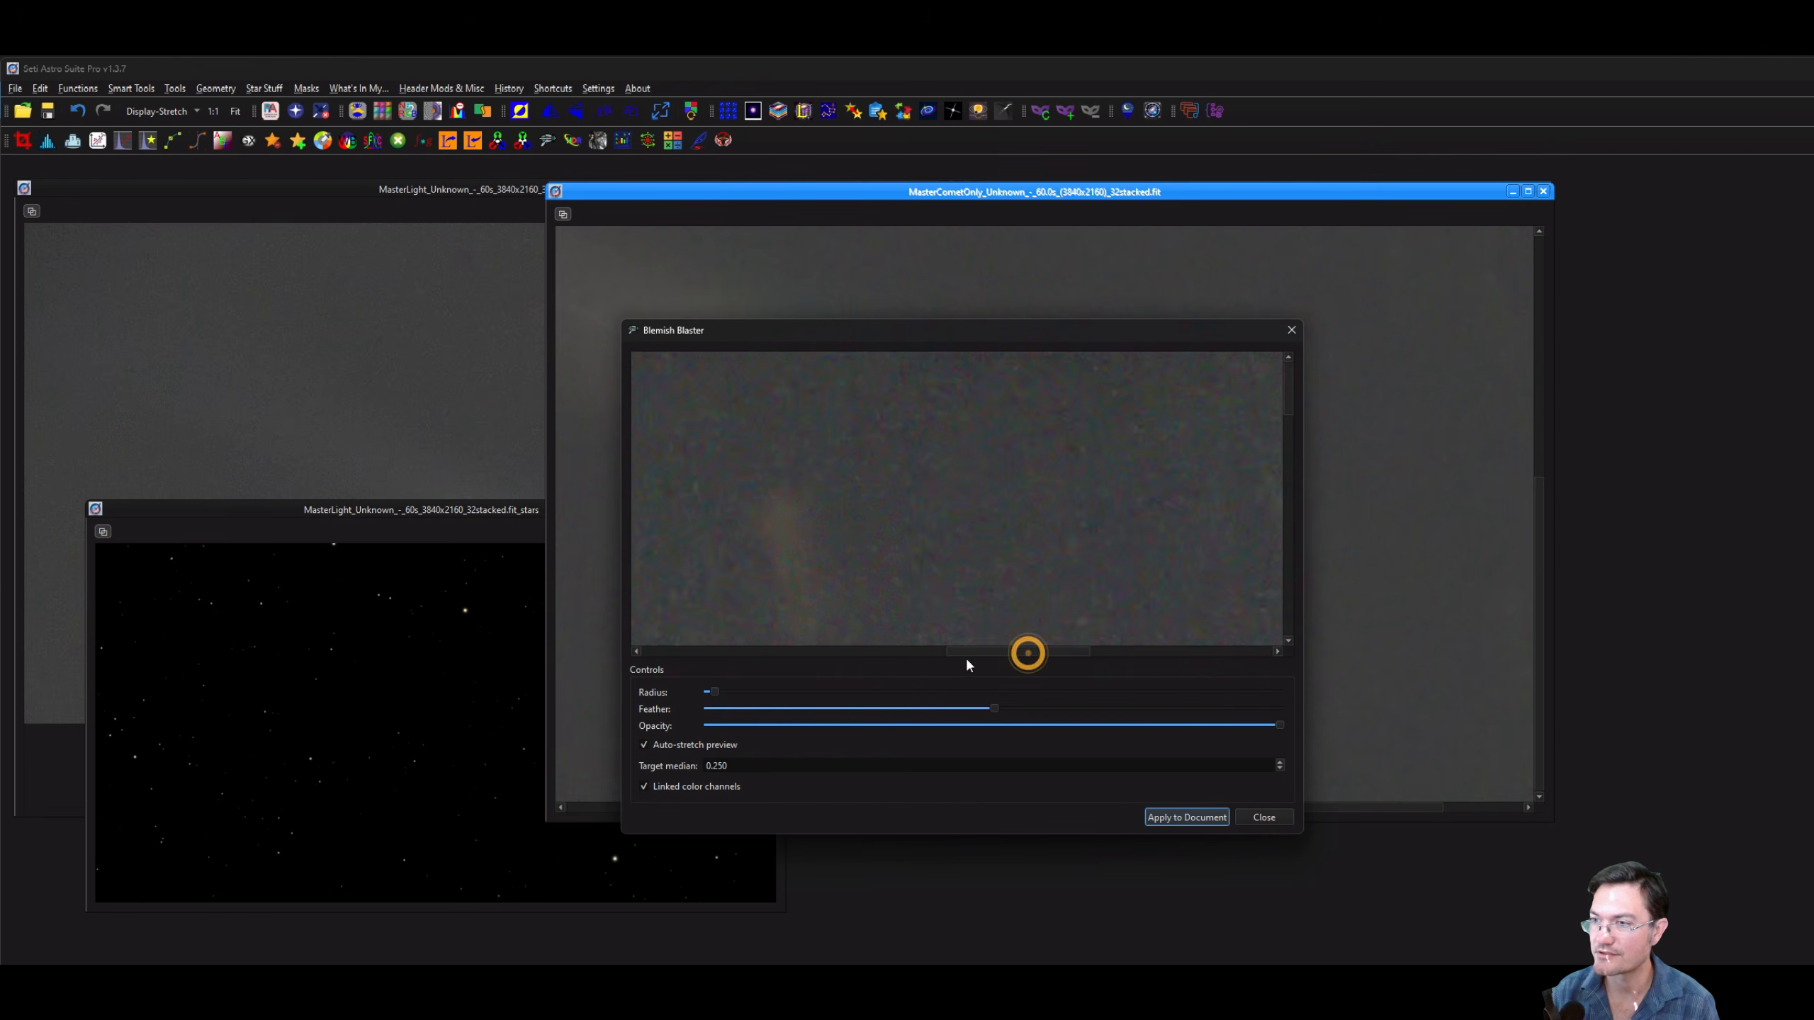
drag(1288, 391, 1293, 402)
drag(1030, 331, 492, 104)
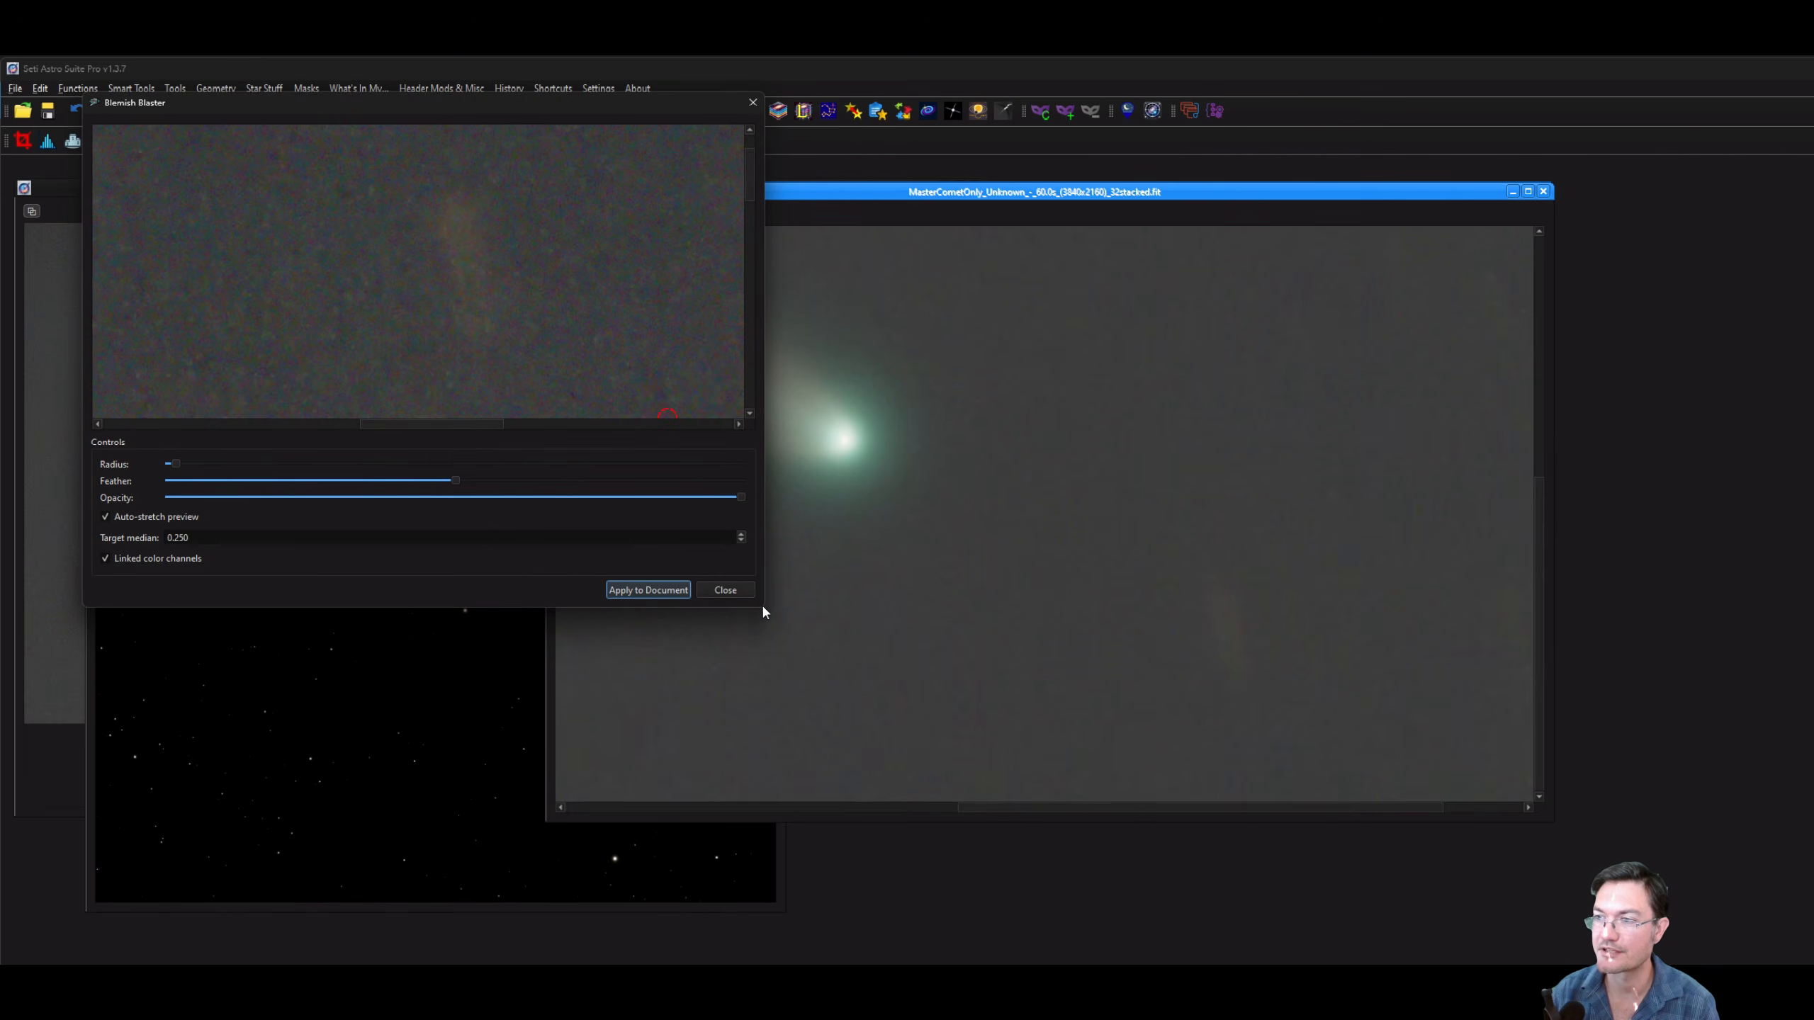
drag(763, 607, 1527, 929)
Enlarge the Blemish Blaster radius to cover the star streak above the comet's tail and remove that streak.
scroll(569, 407, down, 2)
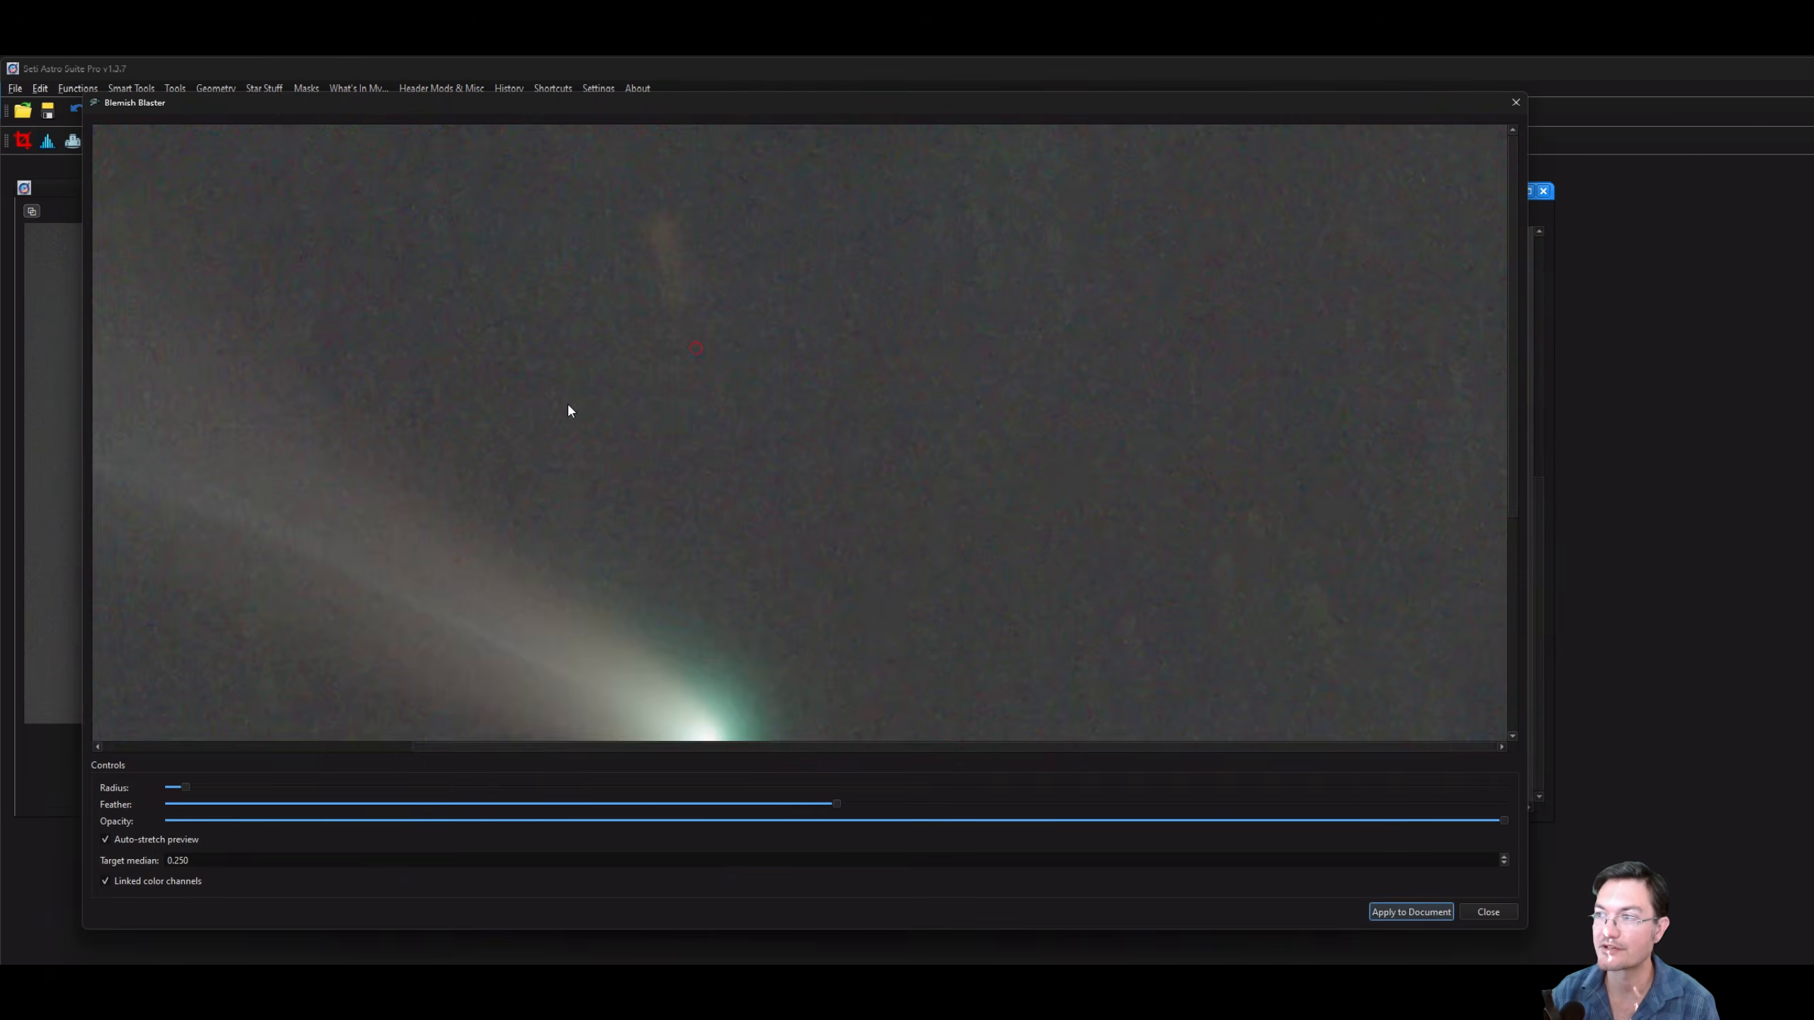
scroll(672, 335, up, 2)
scroll(673, 335, down, 2)
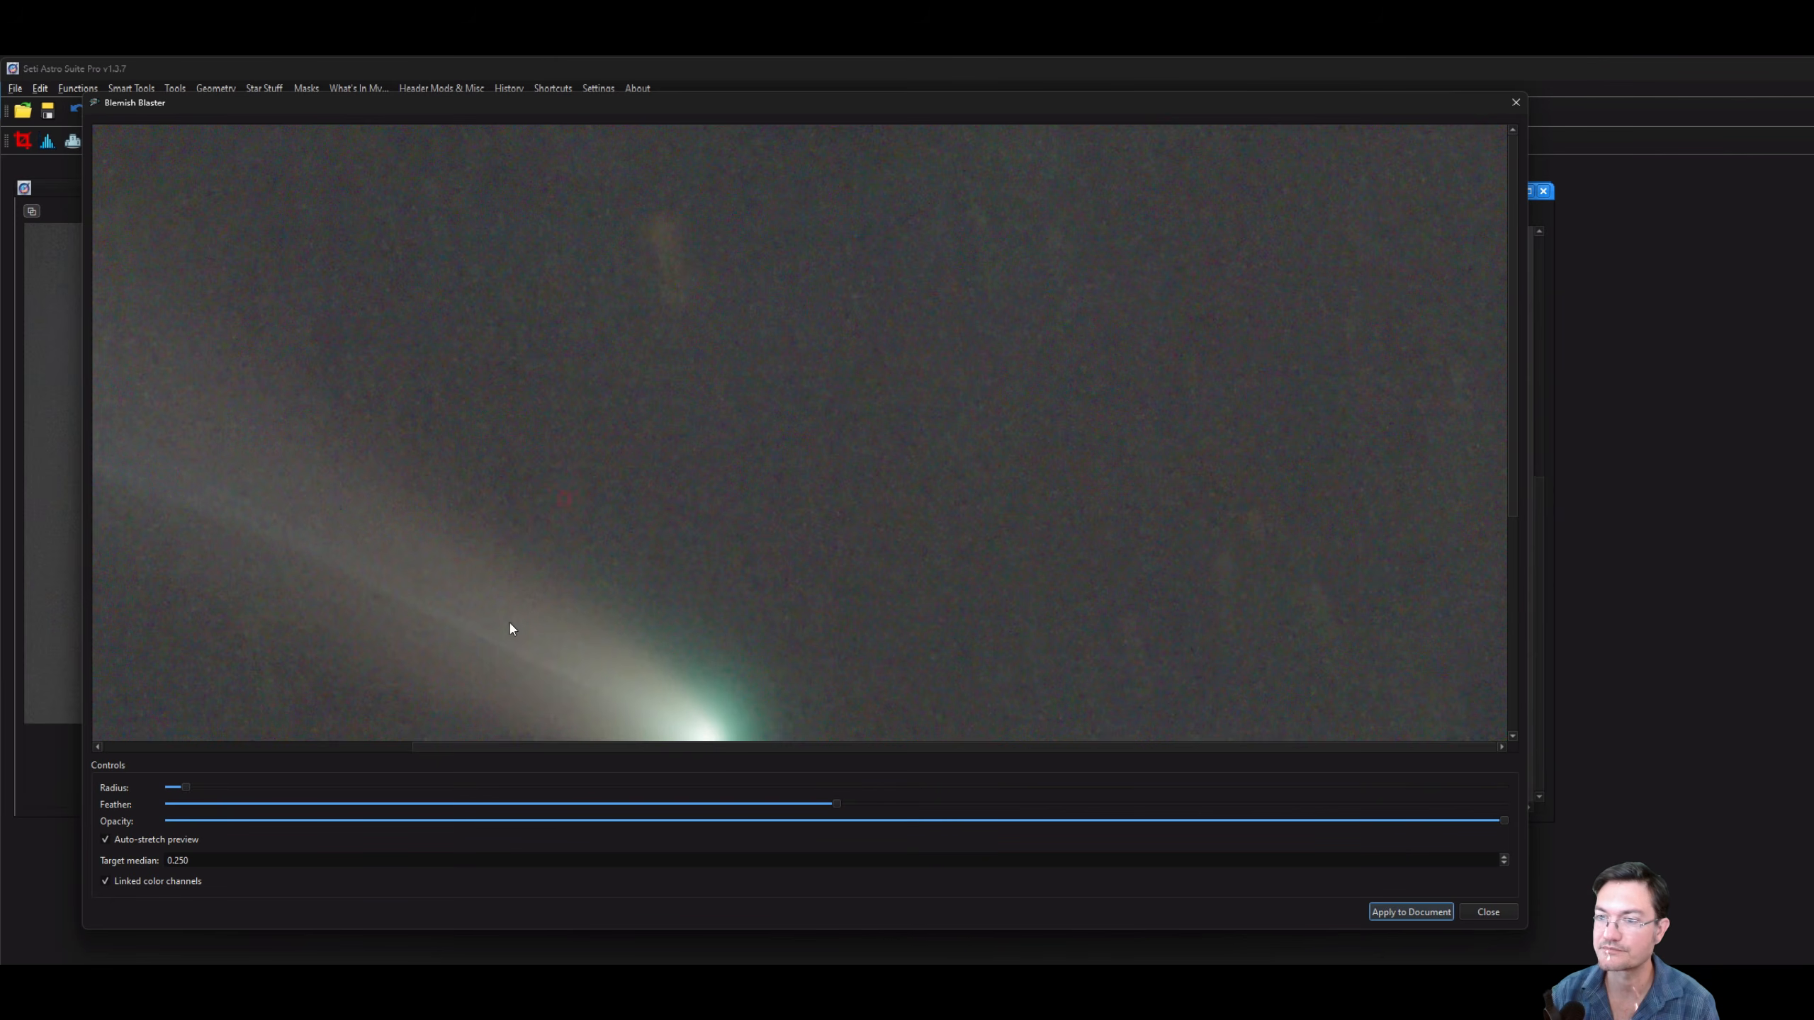
drag(187, 786, 389, 788)
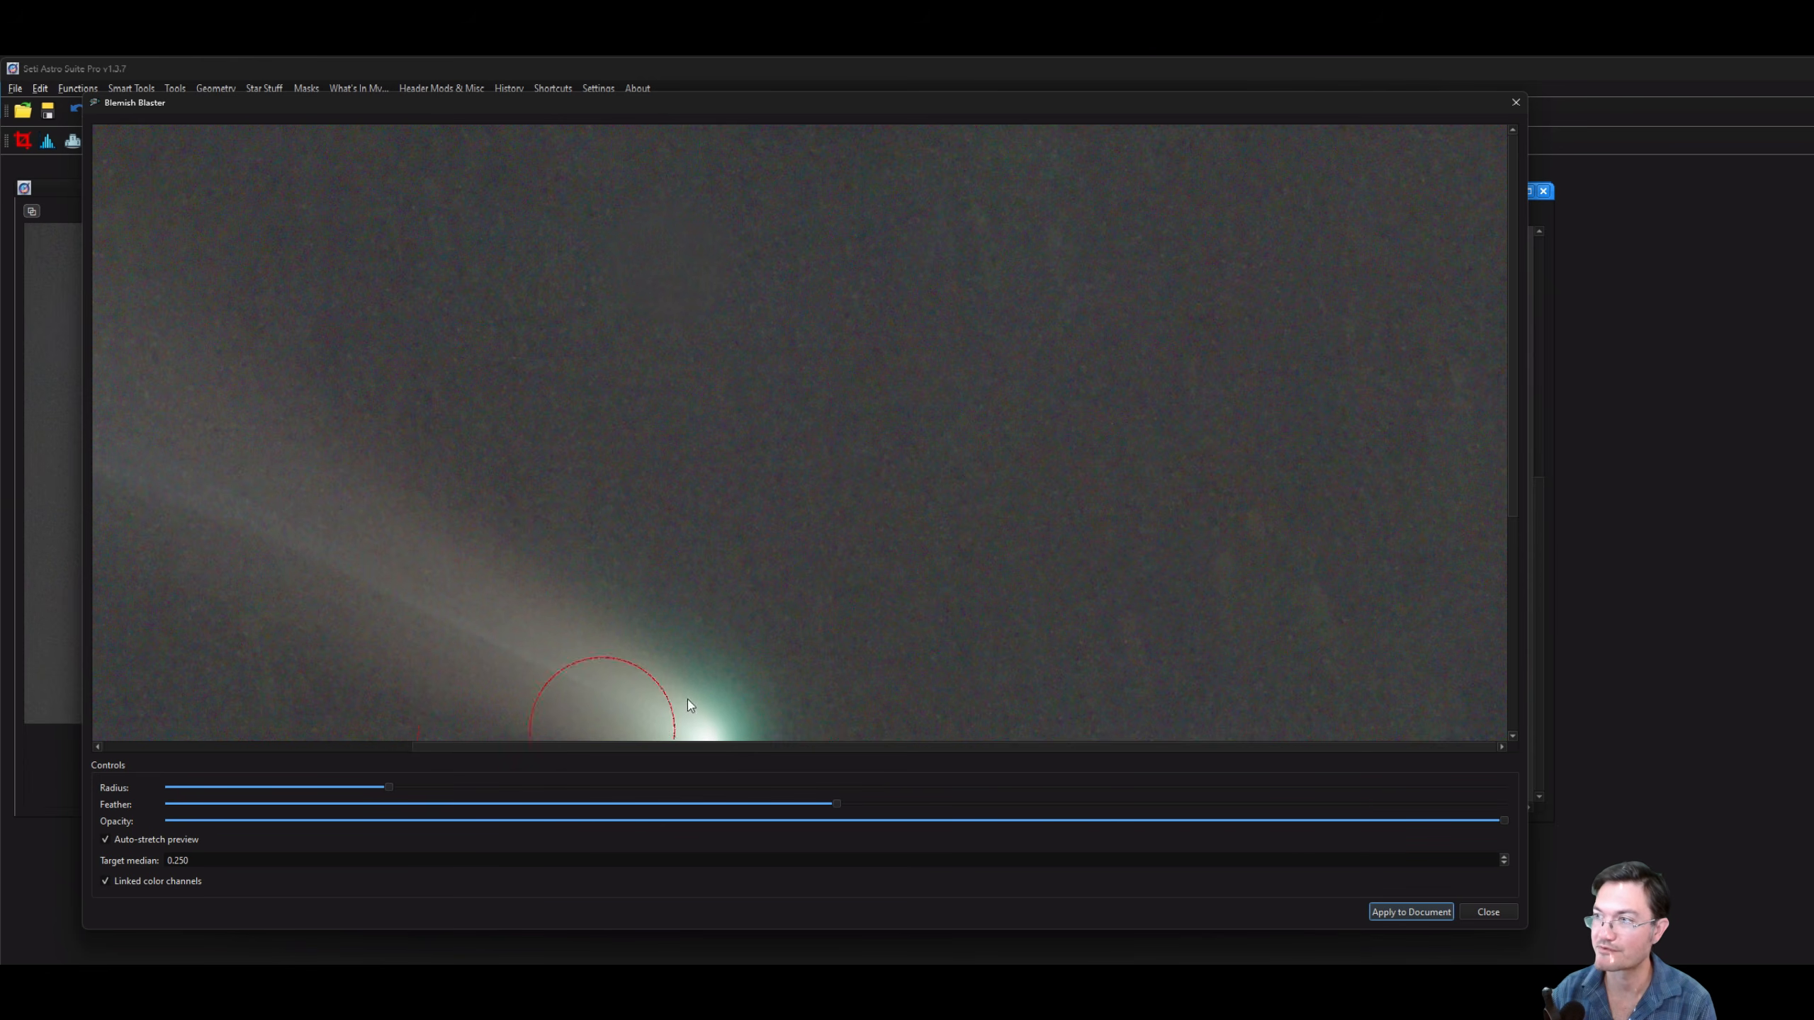
Remove the remaining star streaks to the right of the comet, enlarging the radius further, and apply the corrections to the image.
drag(1512, 236, 1513, 508)
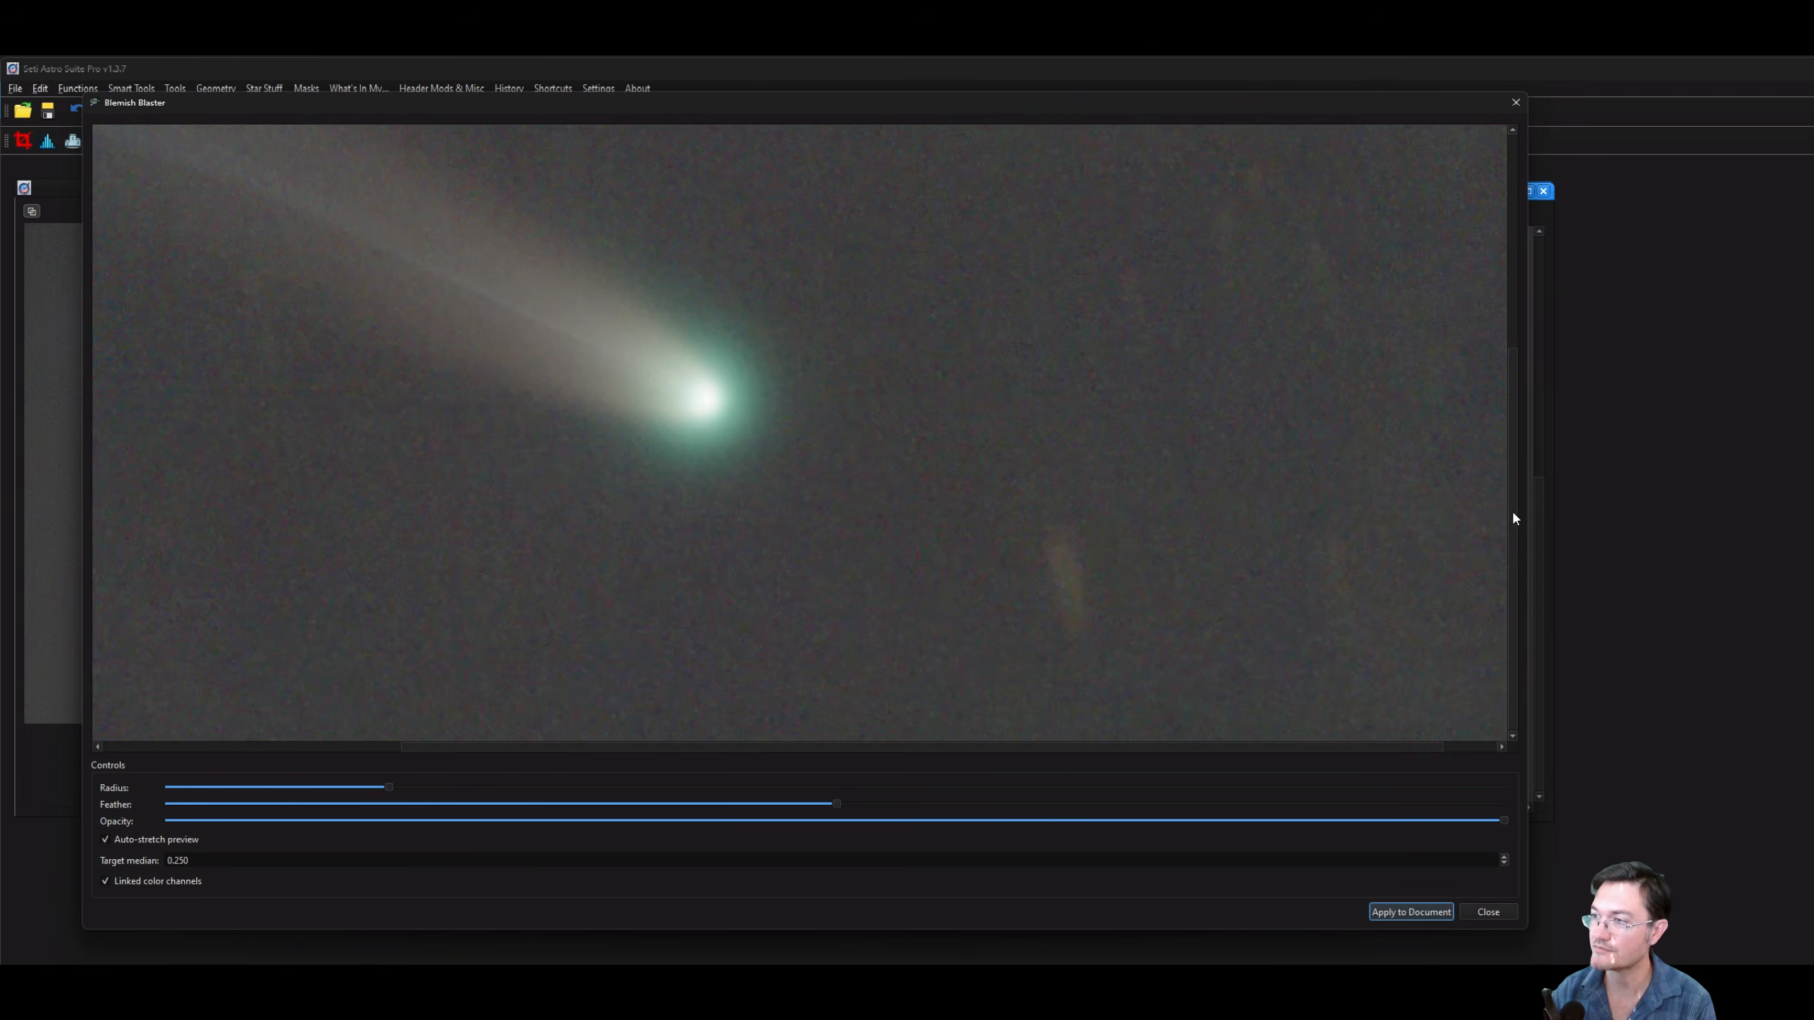
click(1067, 586)
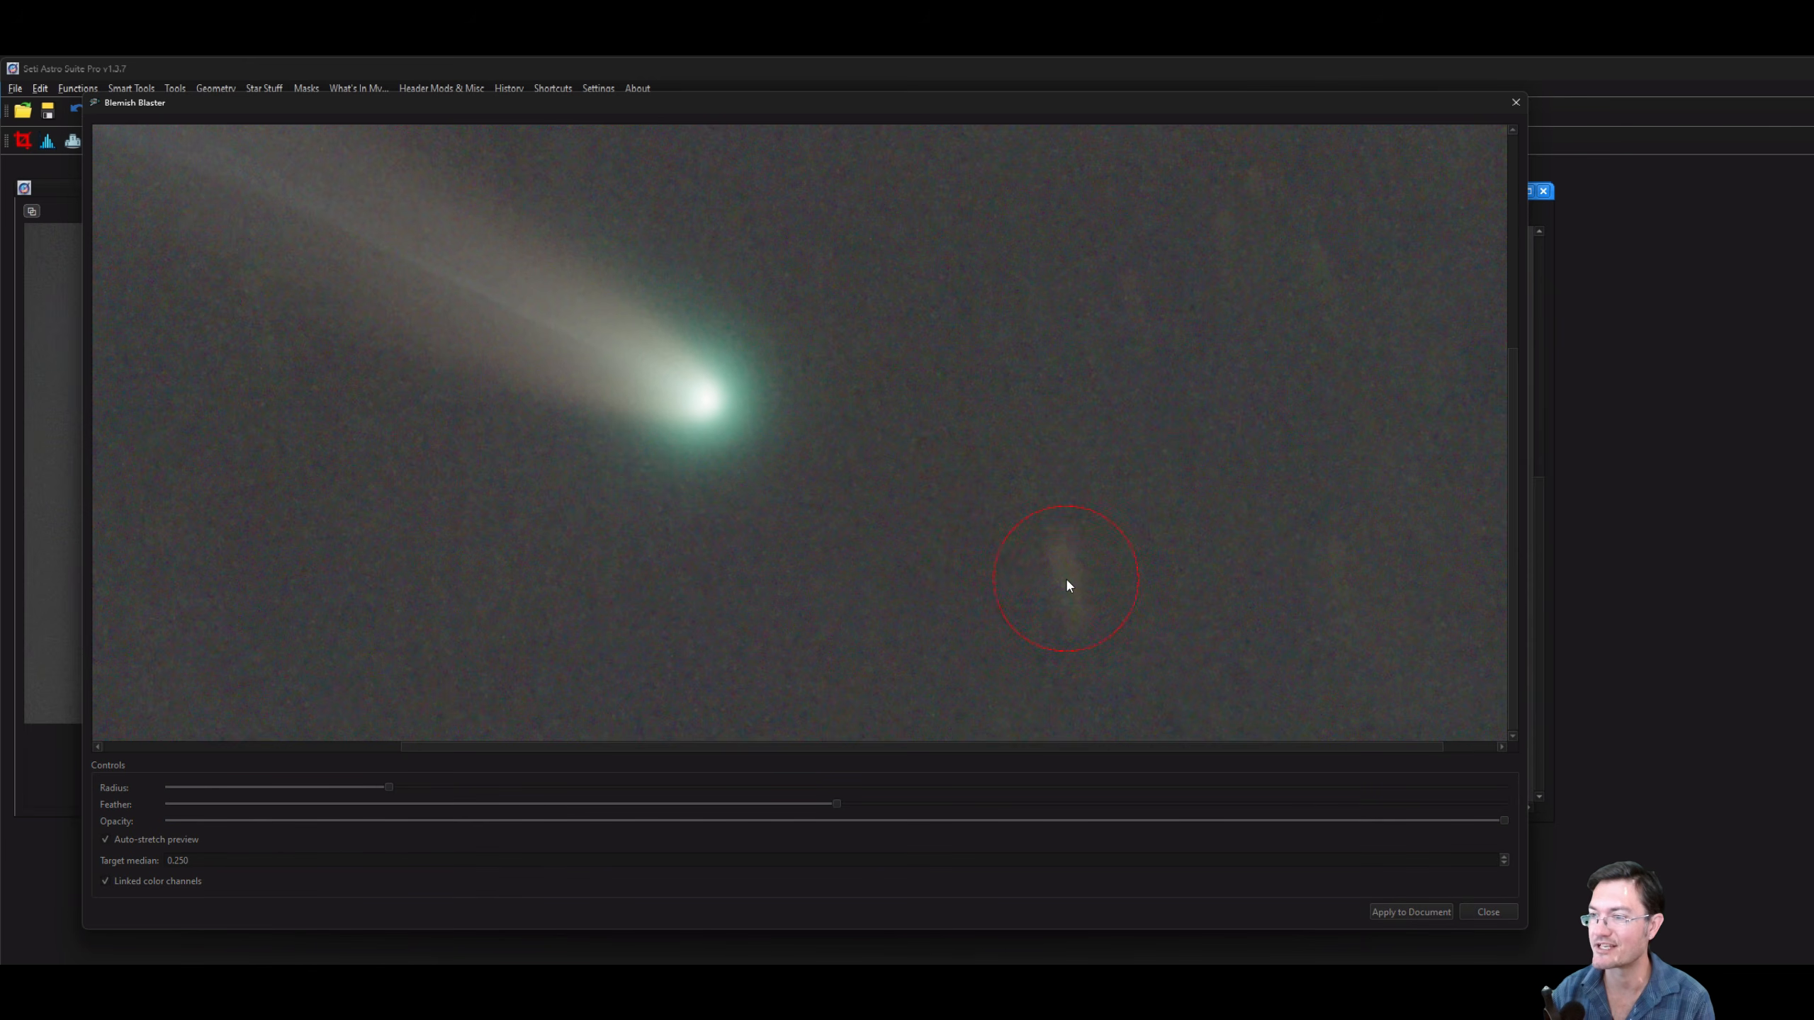
click(1455, 598)
scroll(1135, 498, up, 2)
click(1138, 494)
drag(389, 787, 449, 787)
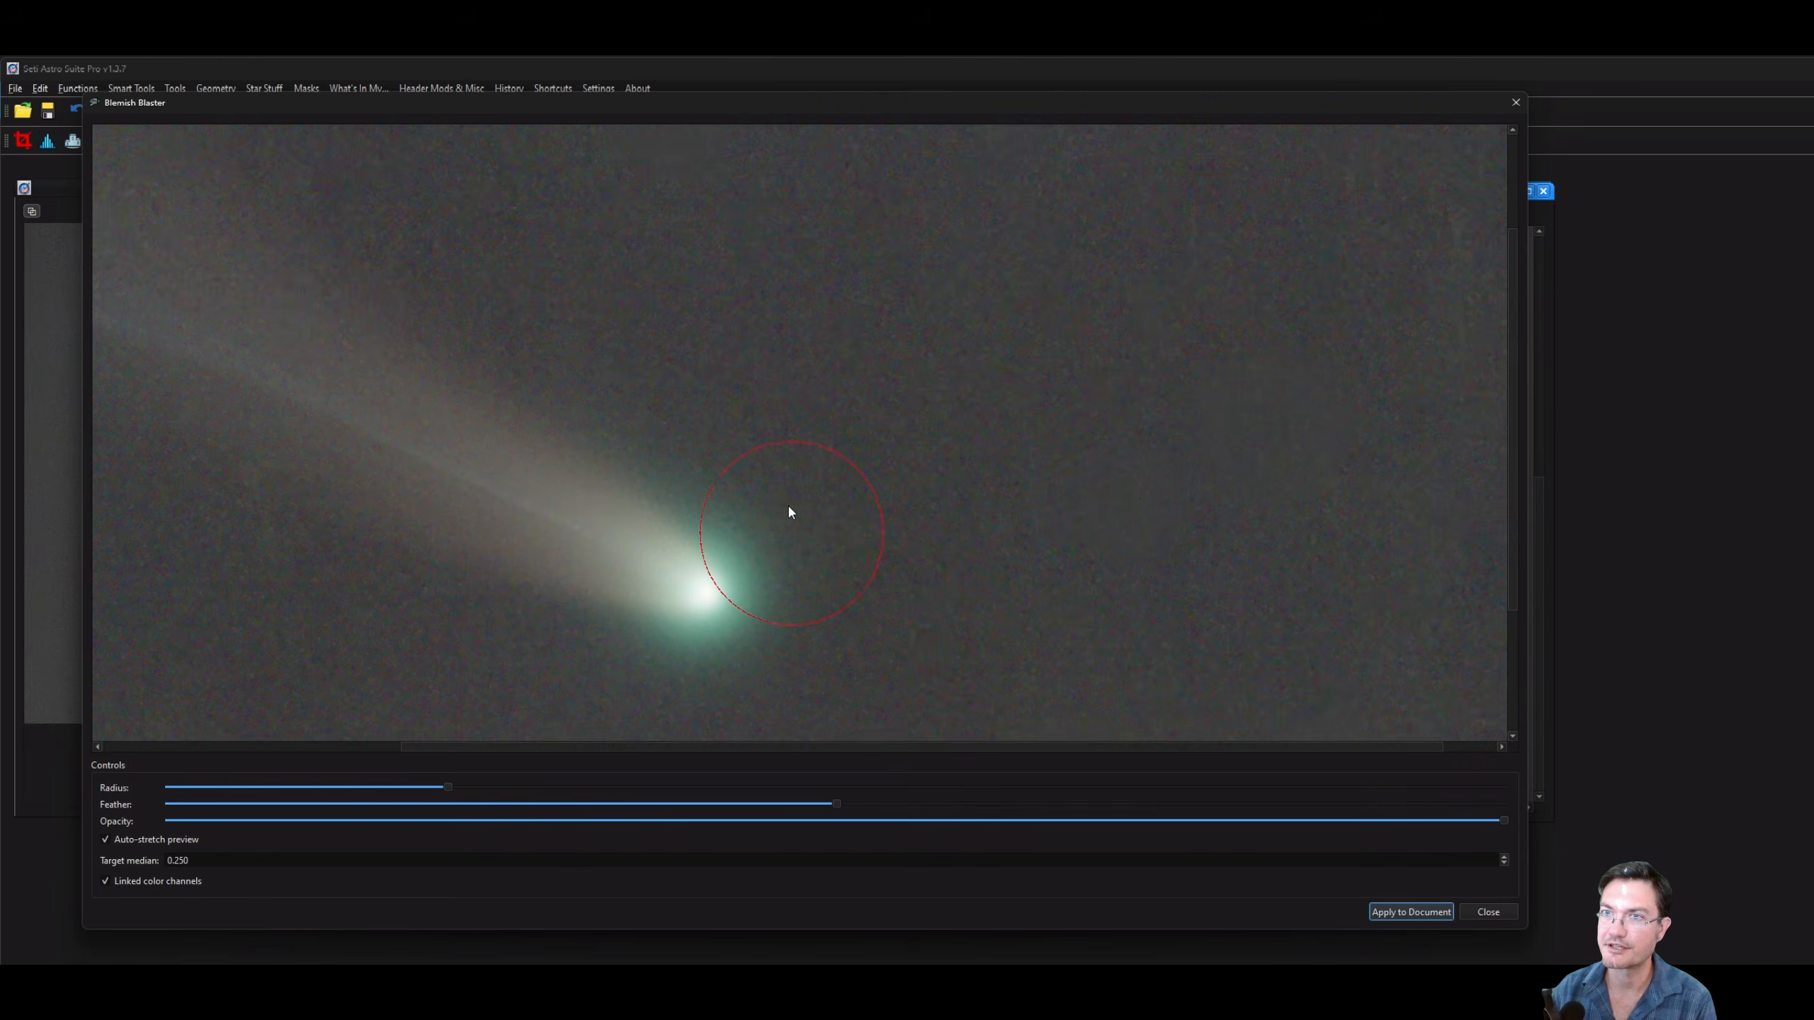
click(1430, 917)
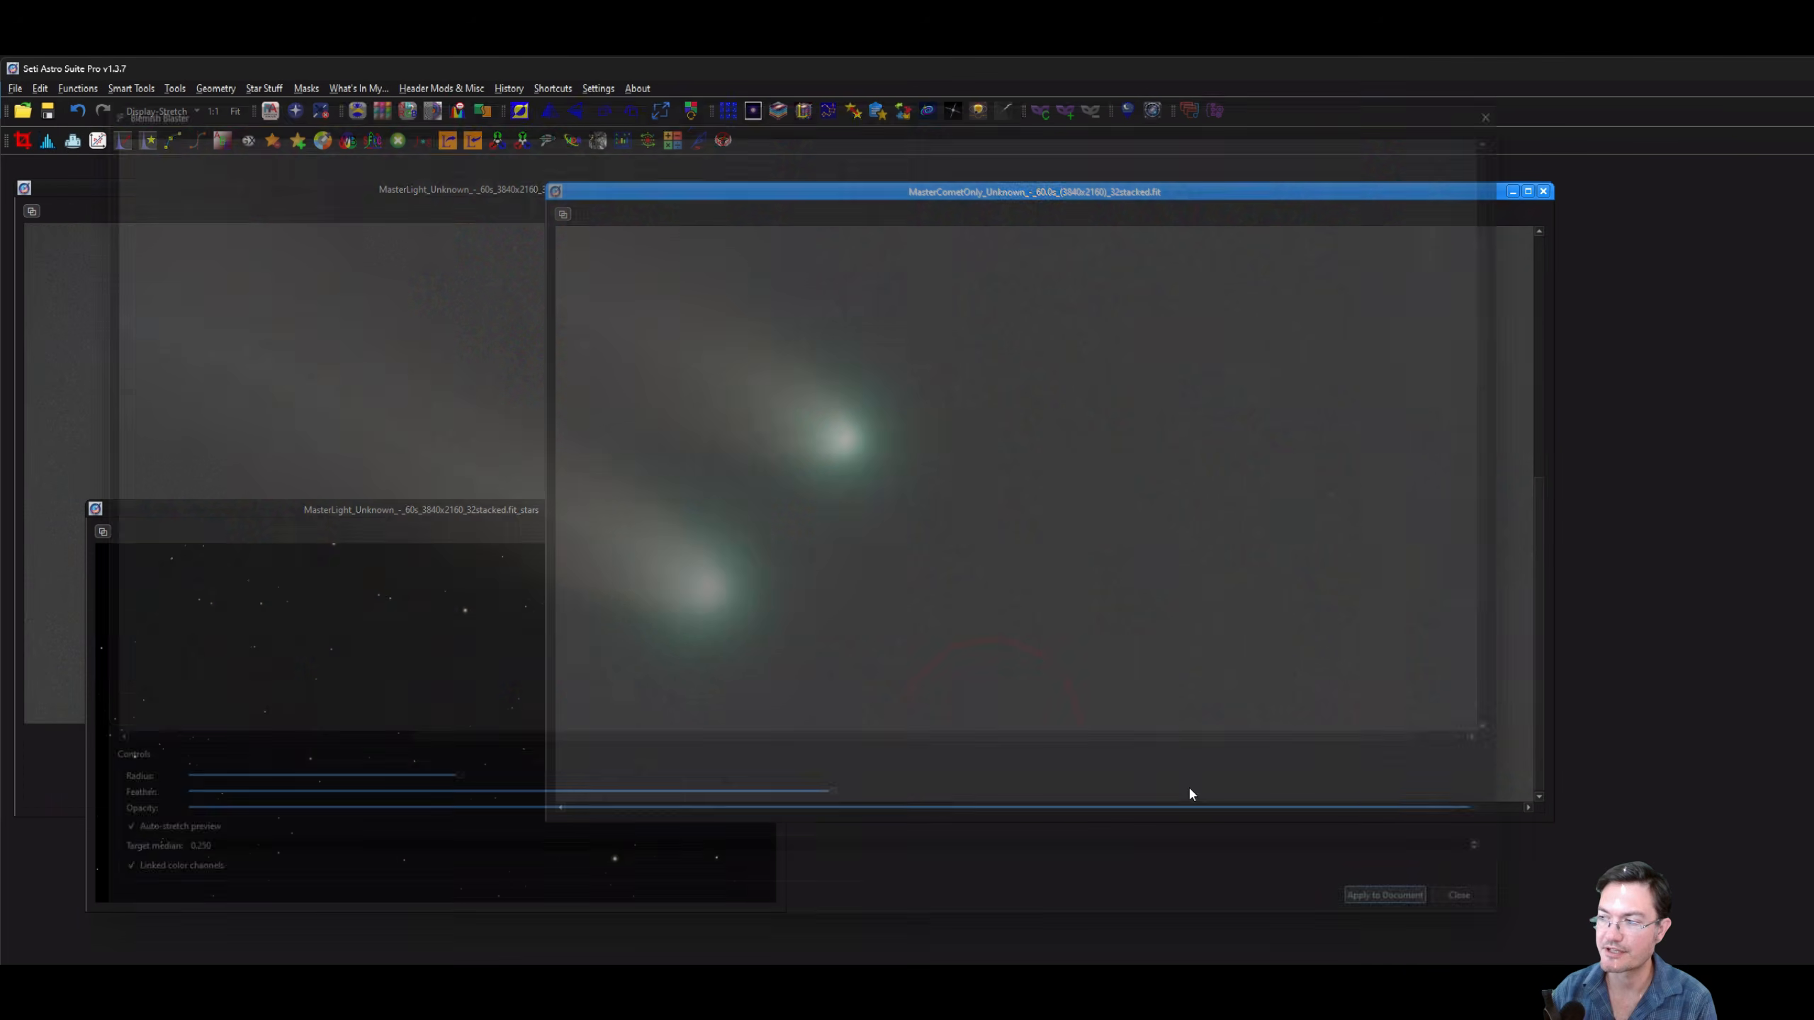
Apply a brightness curve to MasterCometOnly that lowers the background shadows while holding up the comet's highlights.
drag(1052, 809, 977, 806)
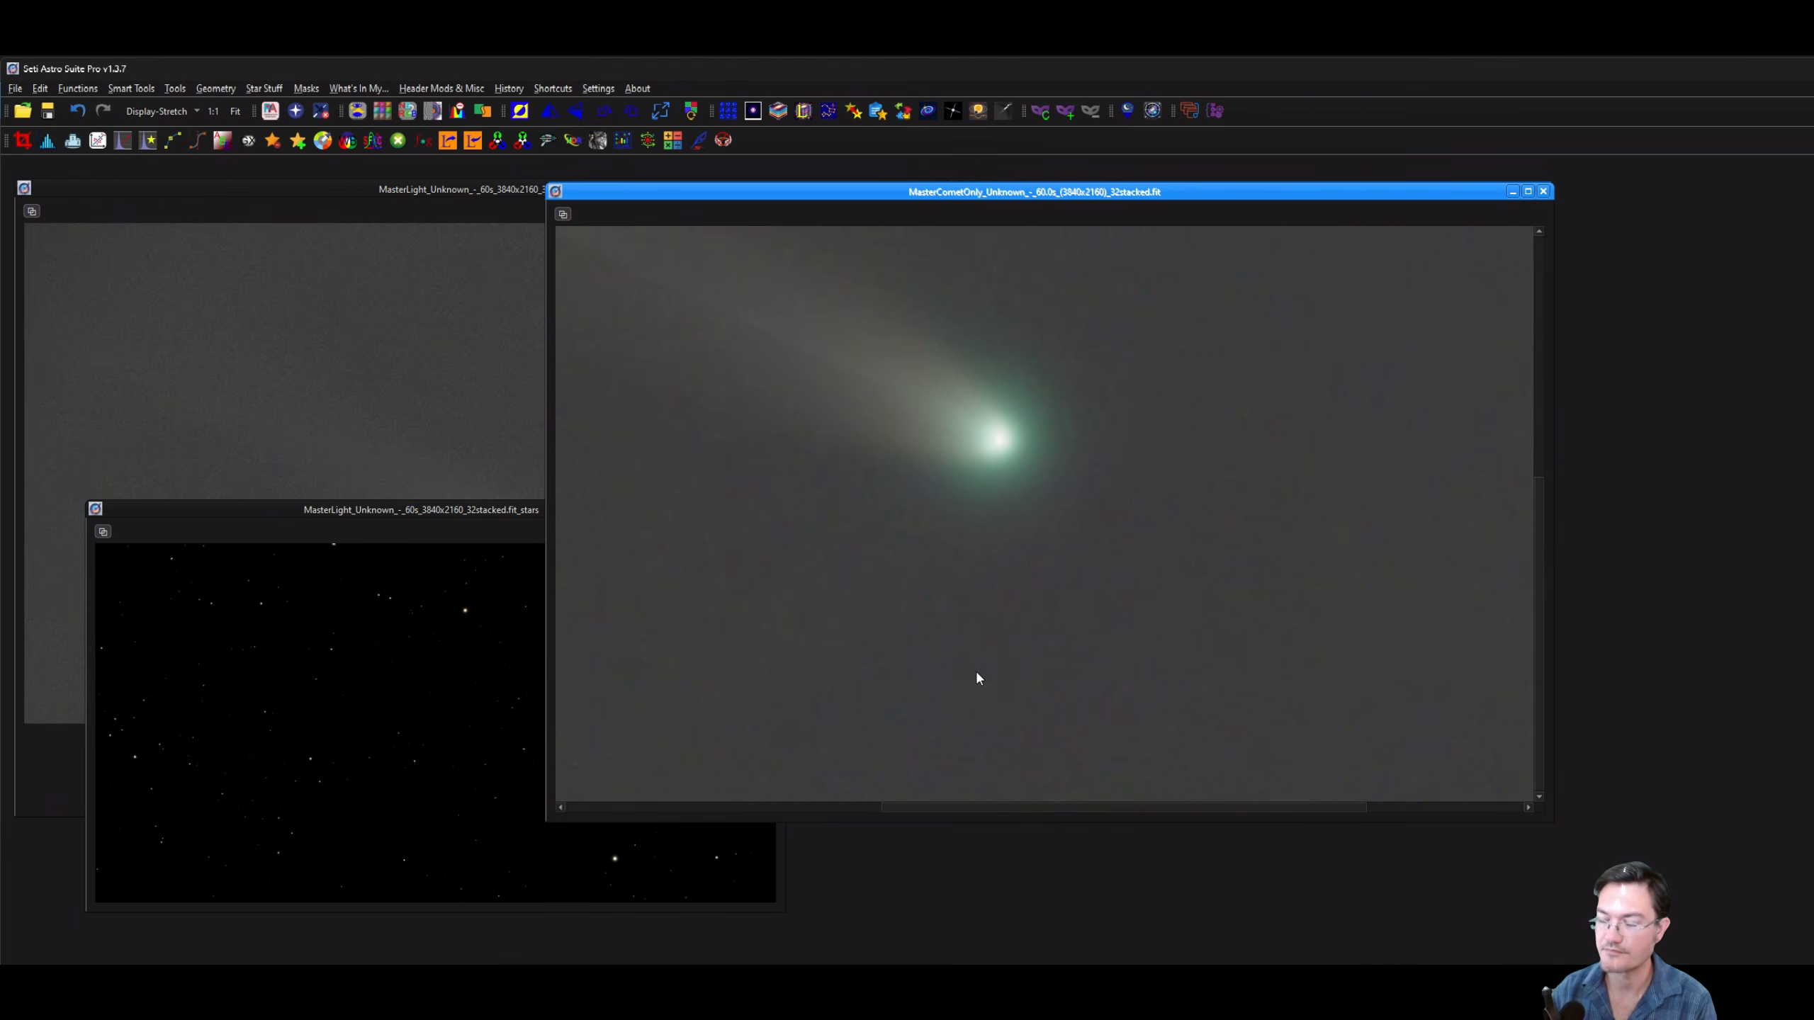
scroll(954, 555, down, 3)
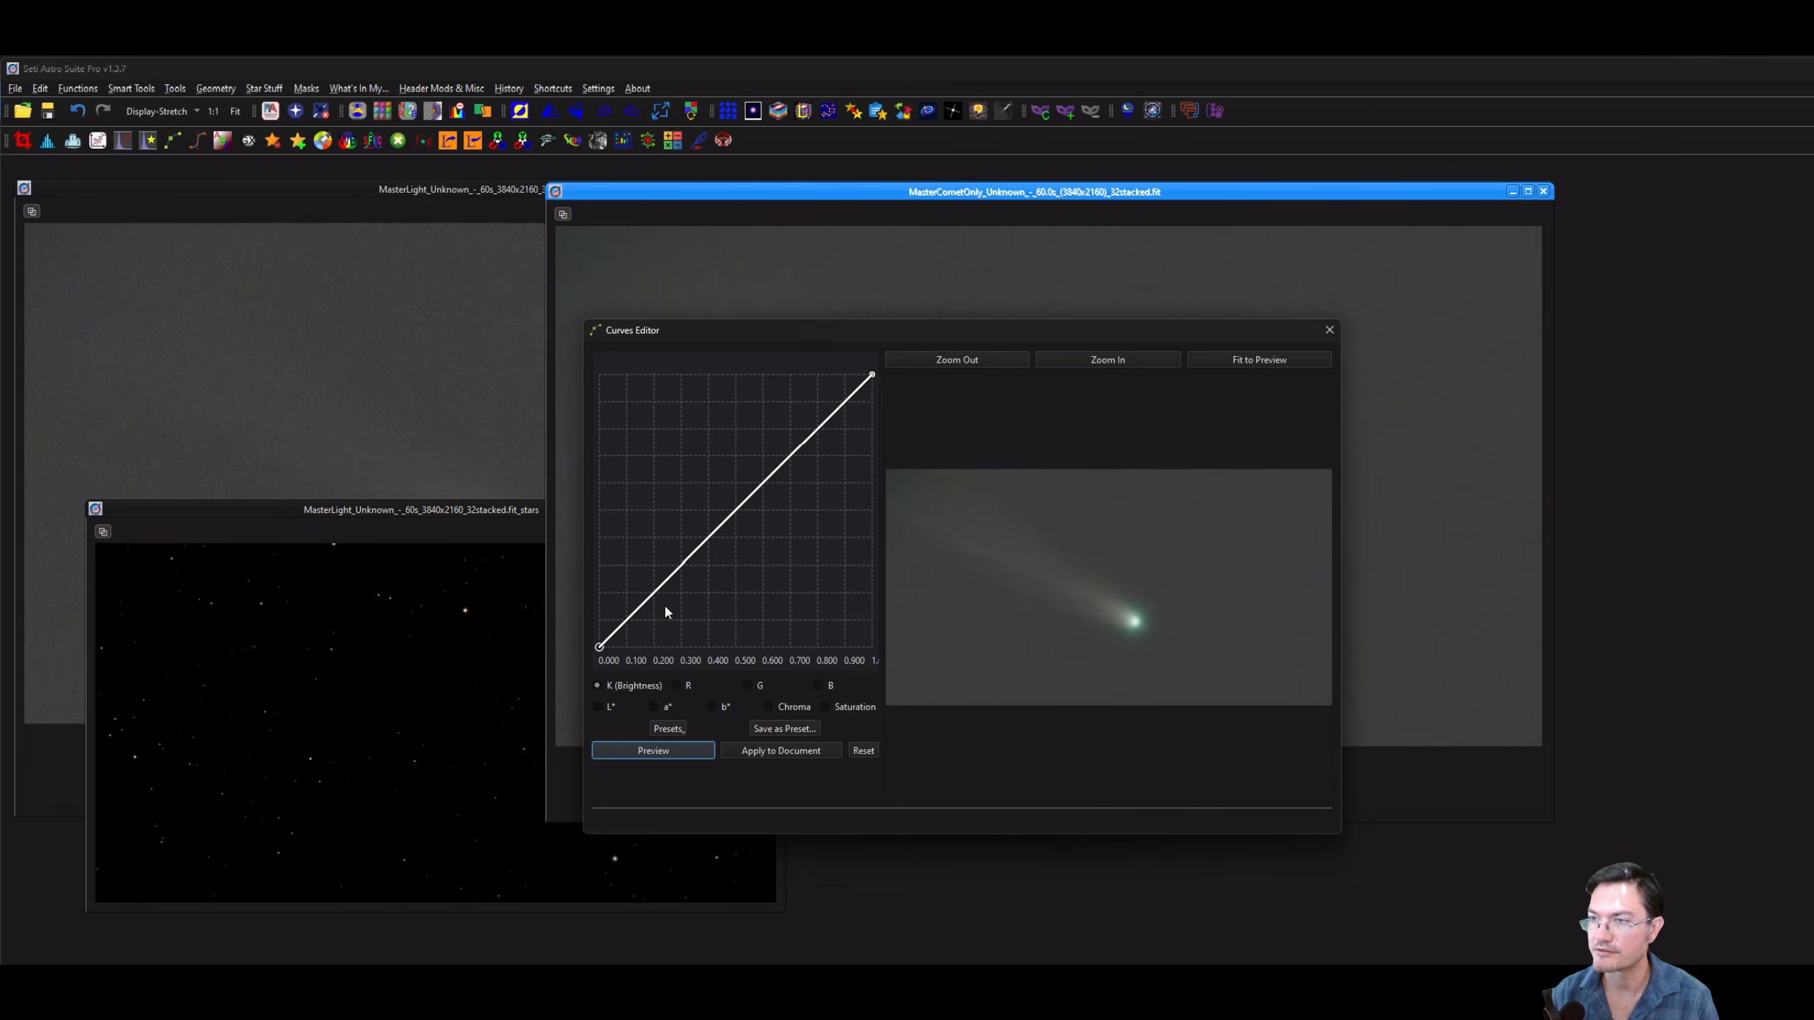
drag(664, 613, 659, 619)
click(768, 465)
click(777, 755)
click(1329, 330)
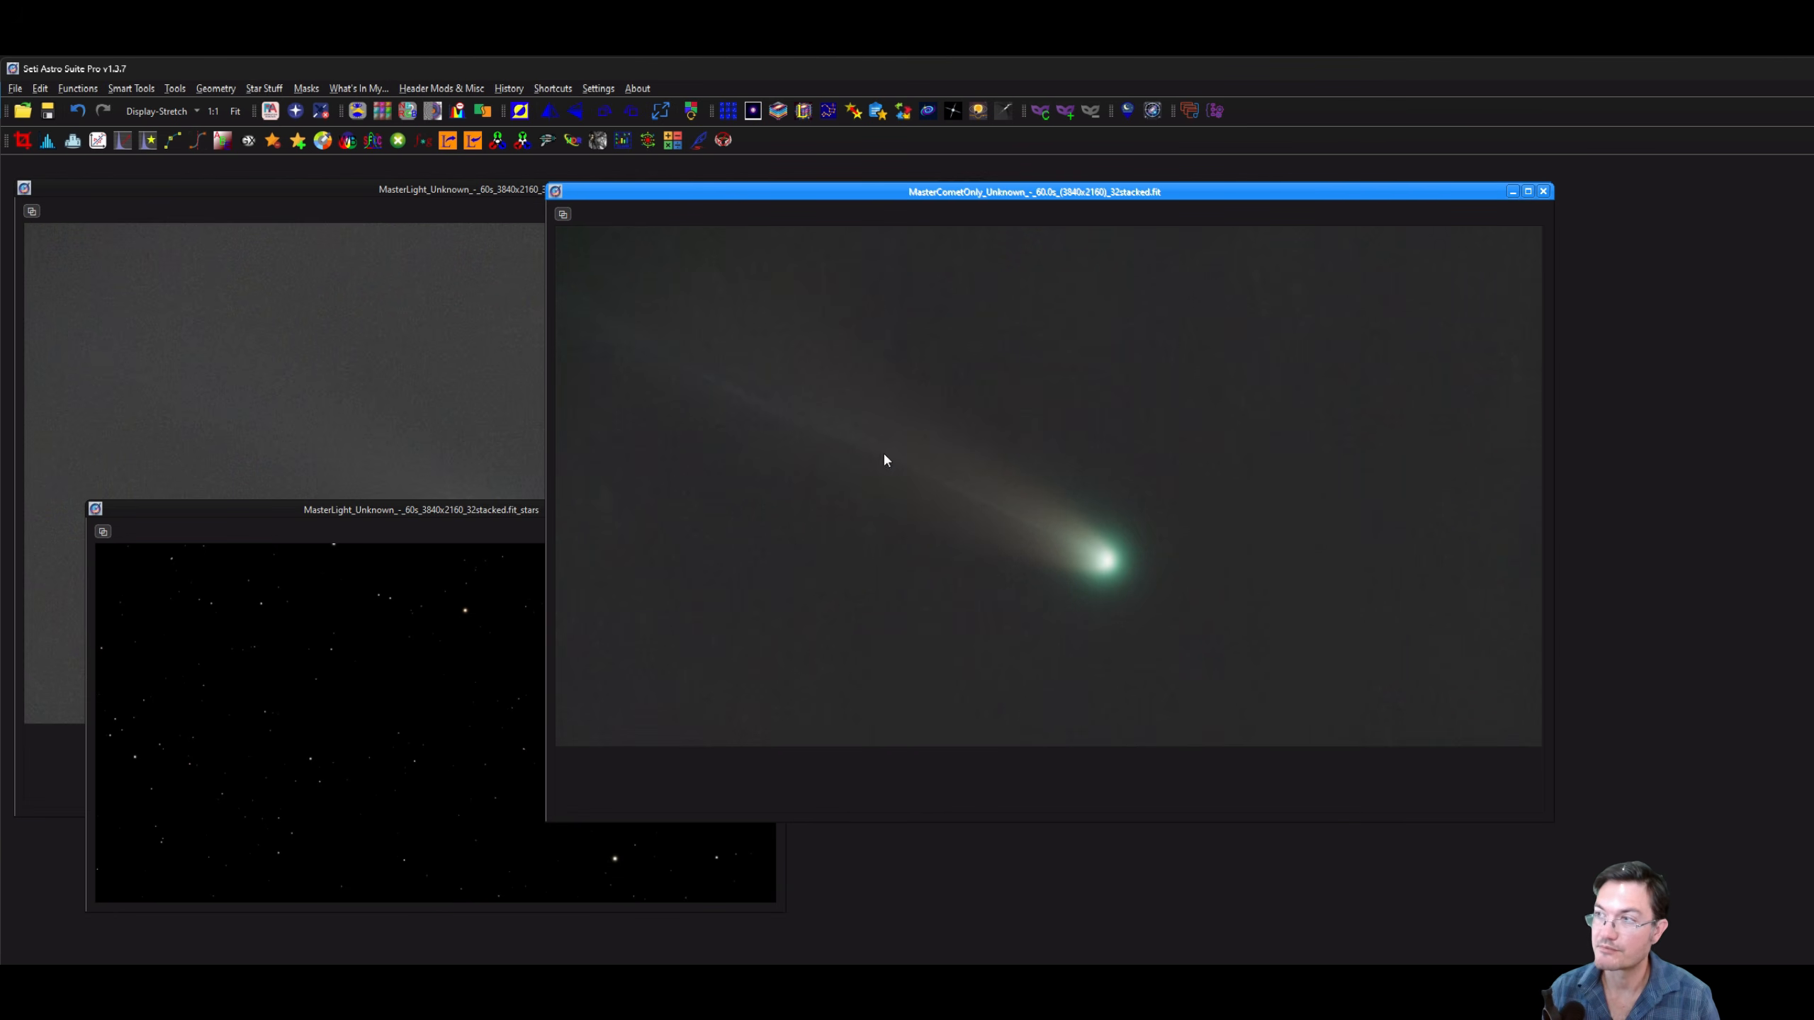
Create a grayscale mask of the entire MasterCometOnly image with some edge blur and assign it to that image.
click(1040, 112)
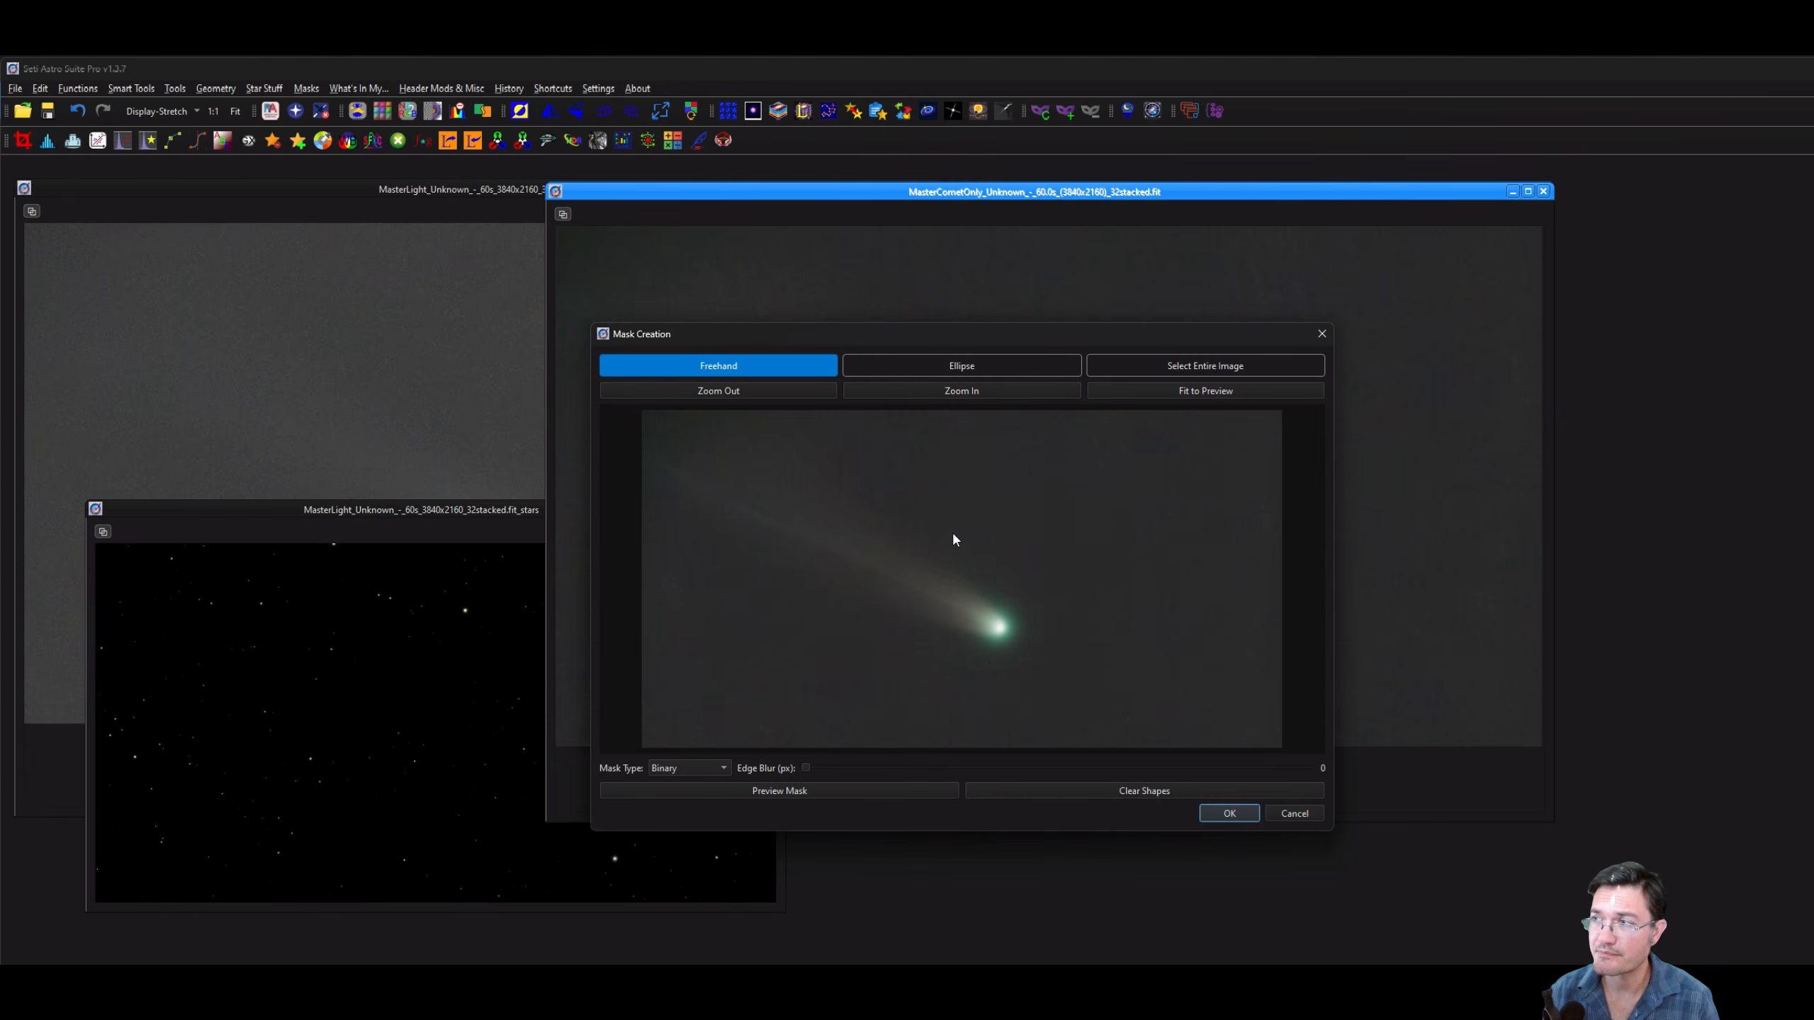
click(1146, 369)
click(702, 769)
click(700, 796)
click(741, 792)
click(1170, 404)
drag(805, 768, 900, 770)
click(828, 791)
click(1107, 731)
drag(1393, 692, 276, 556)
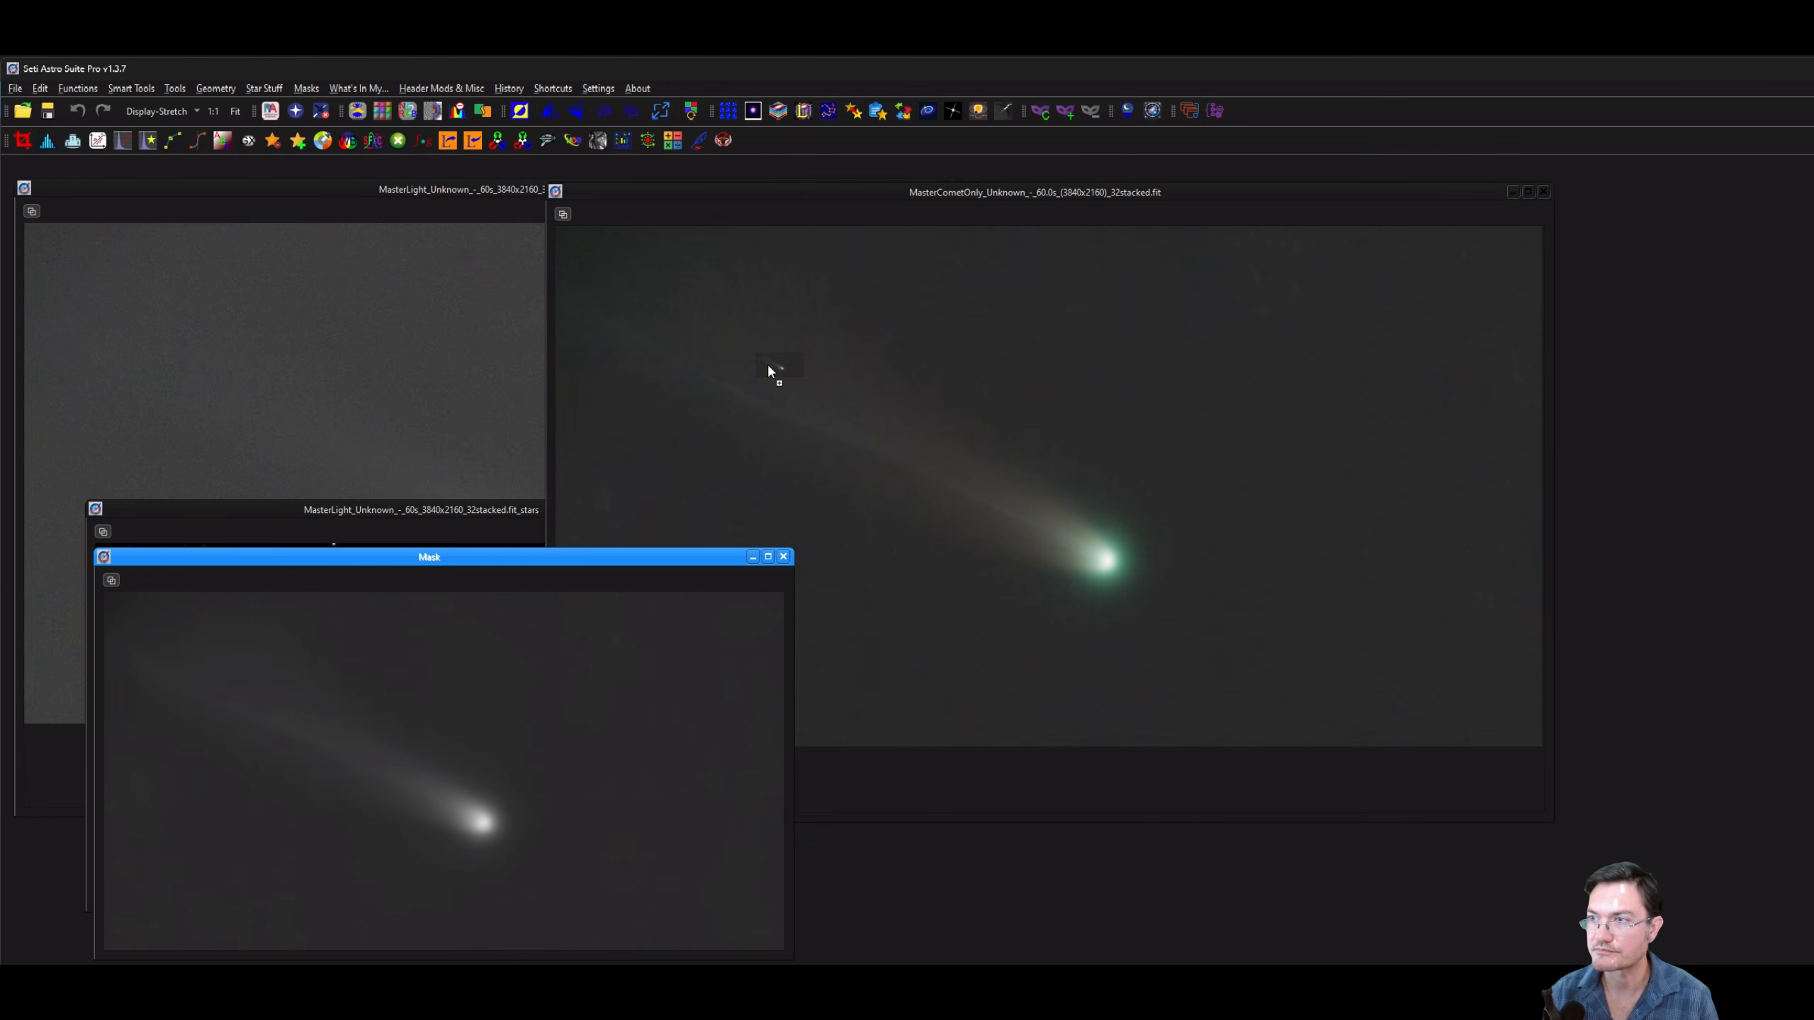
click(777, 366)
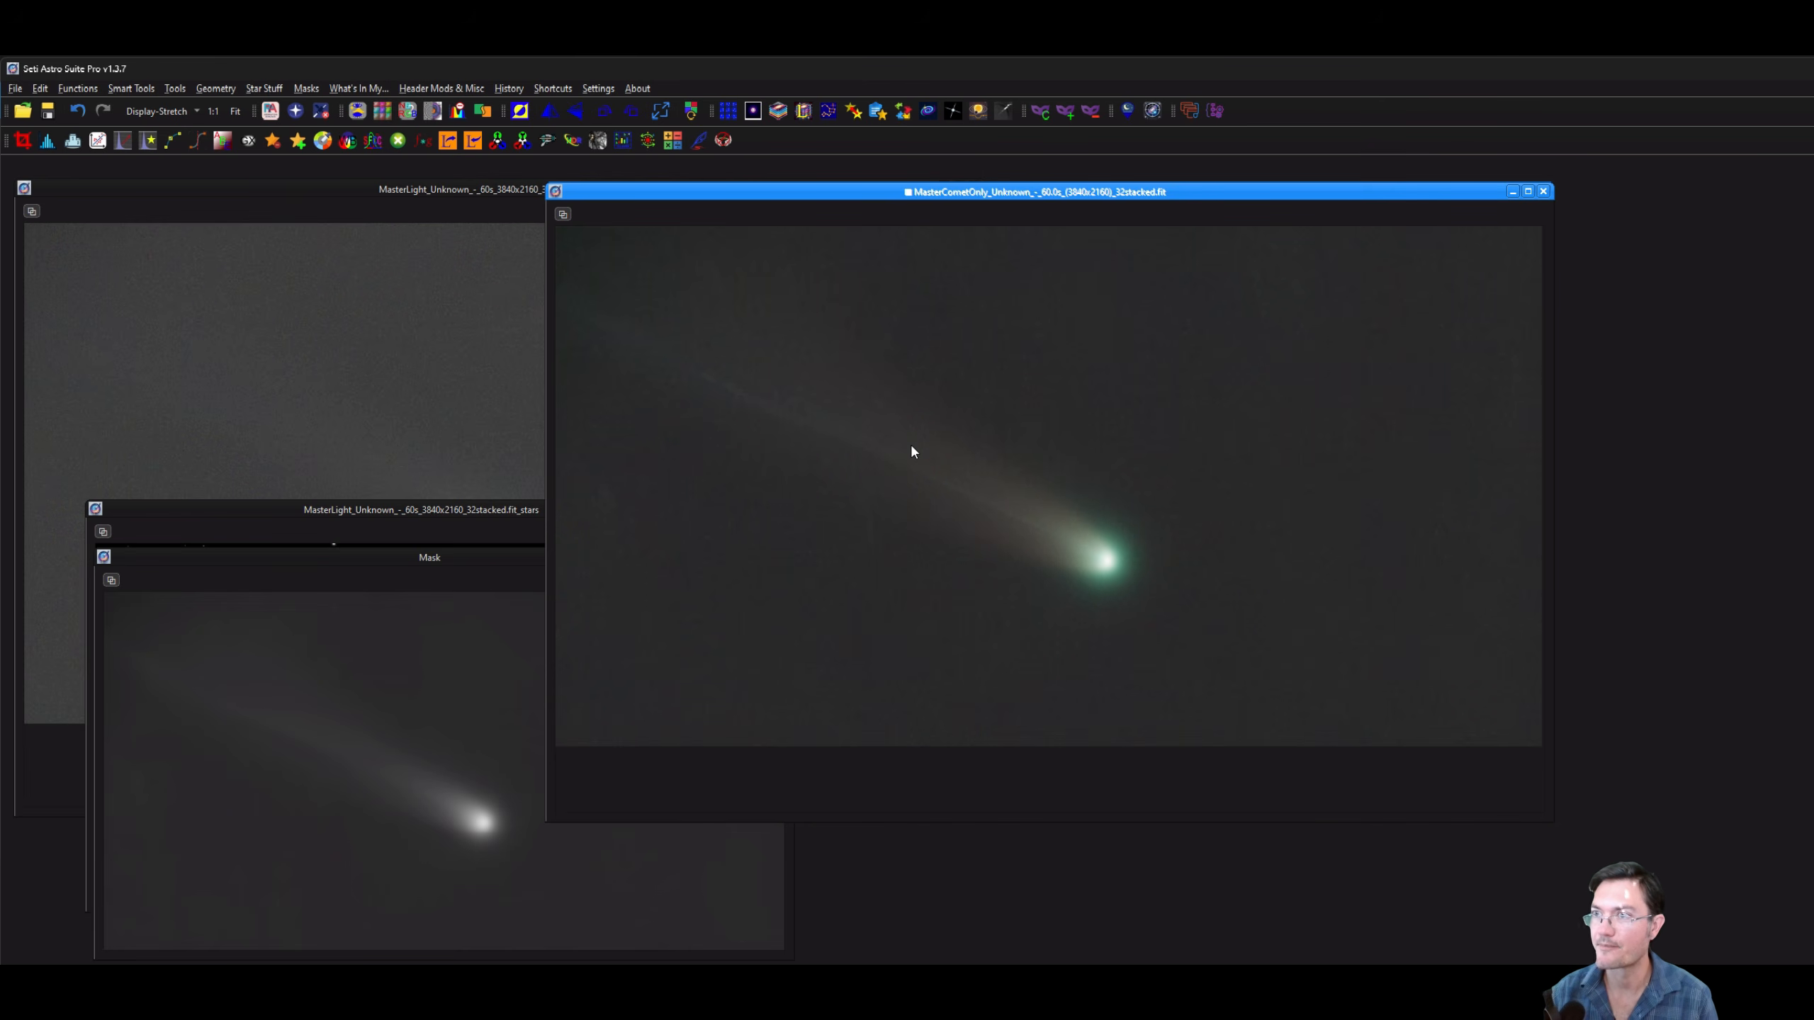
Apply a brightness curve with slightly raised midtones to the masked MasterCometOnly image.
click(174, 140)
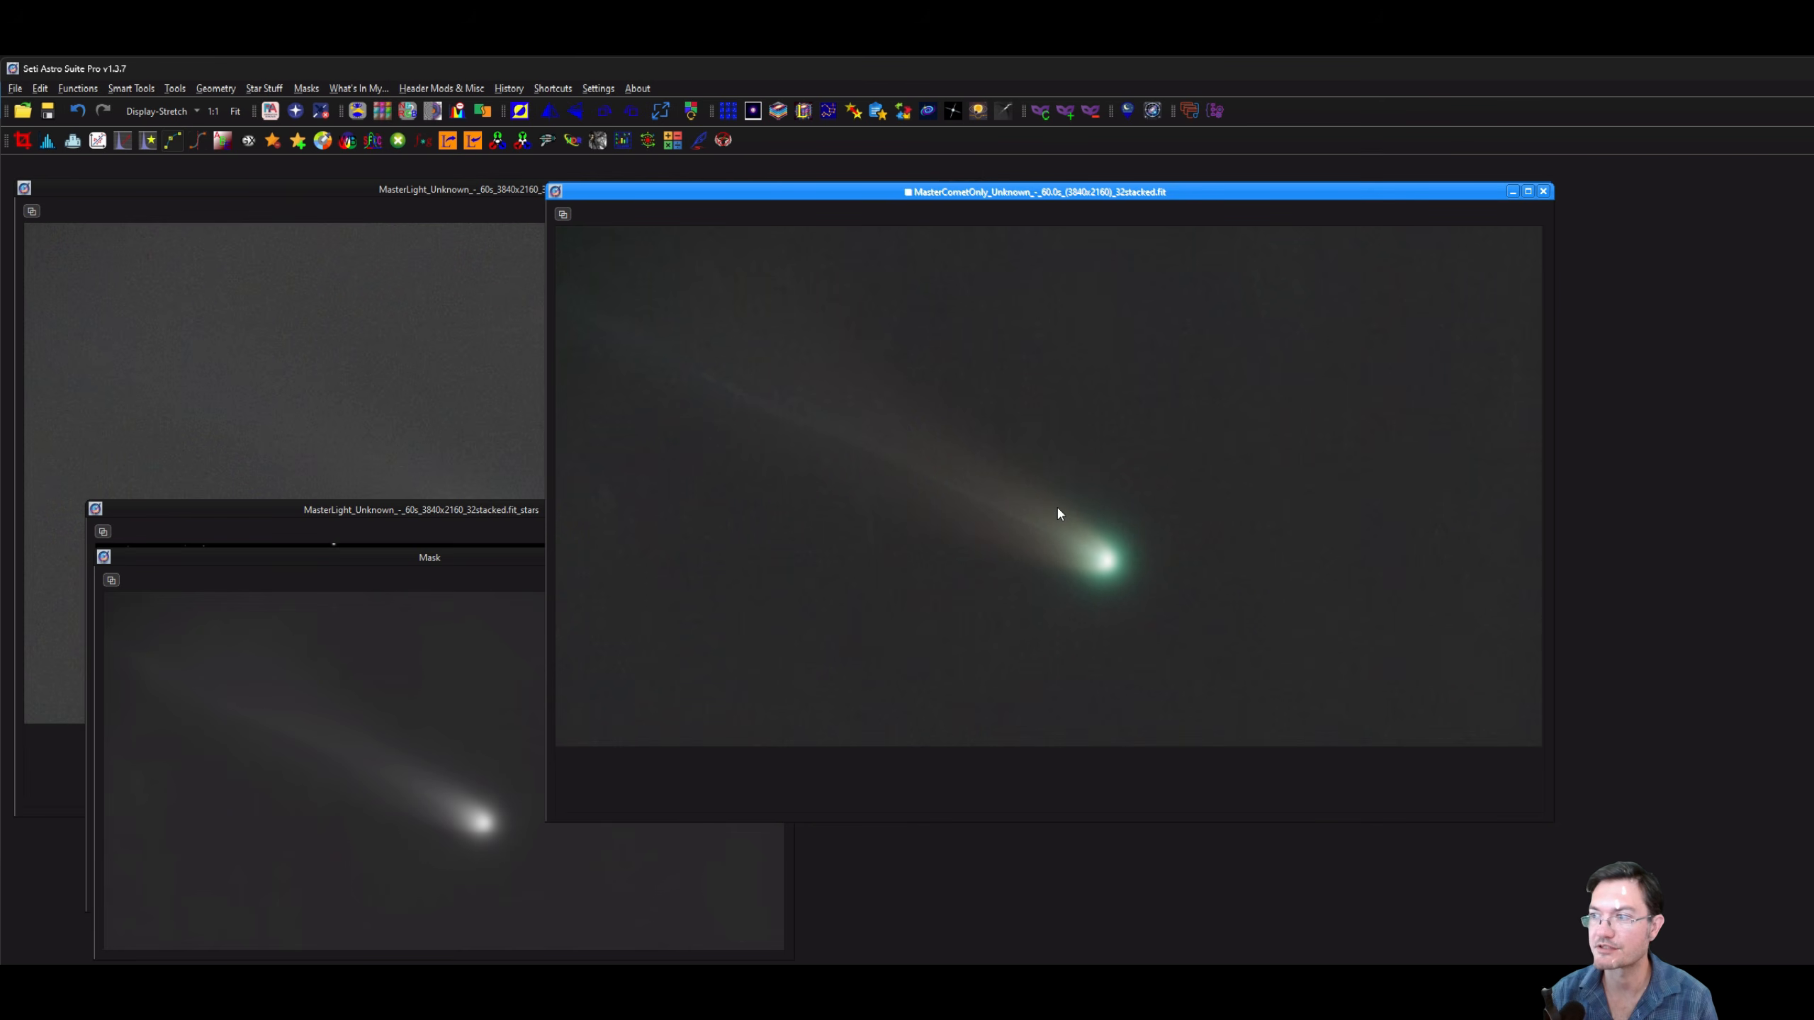
double_click(736, 498)
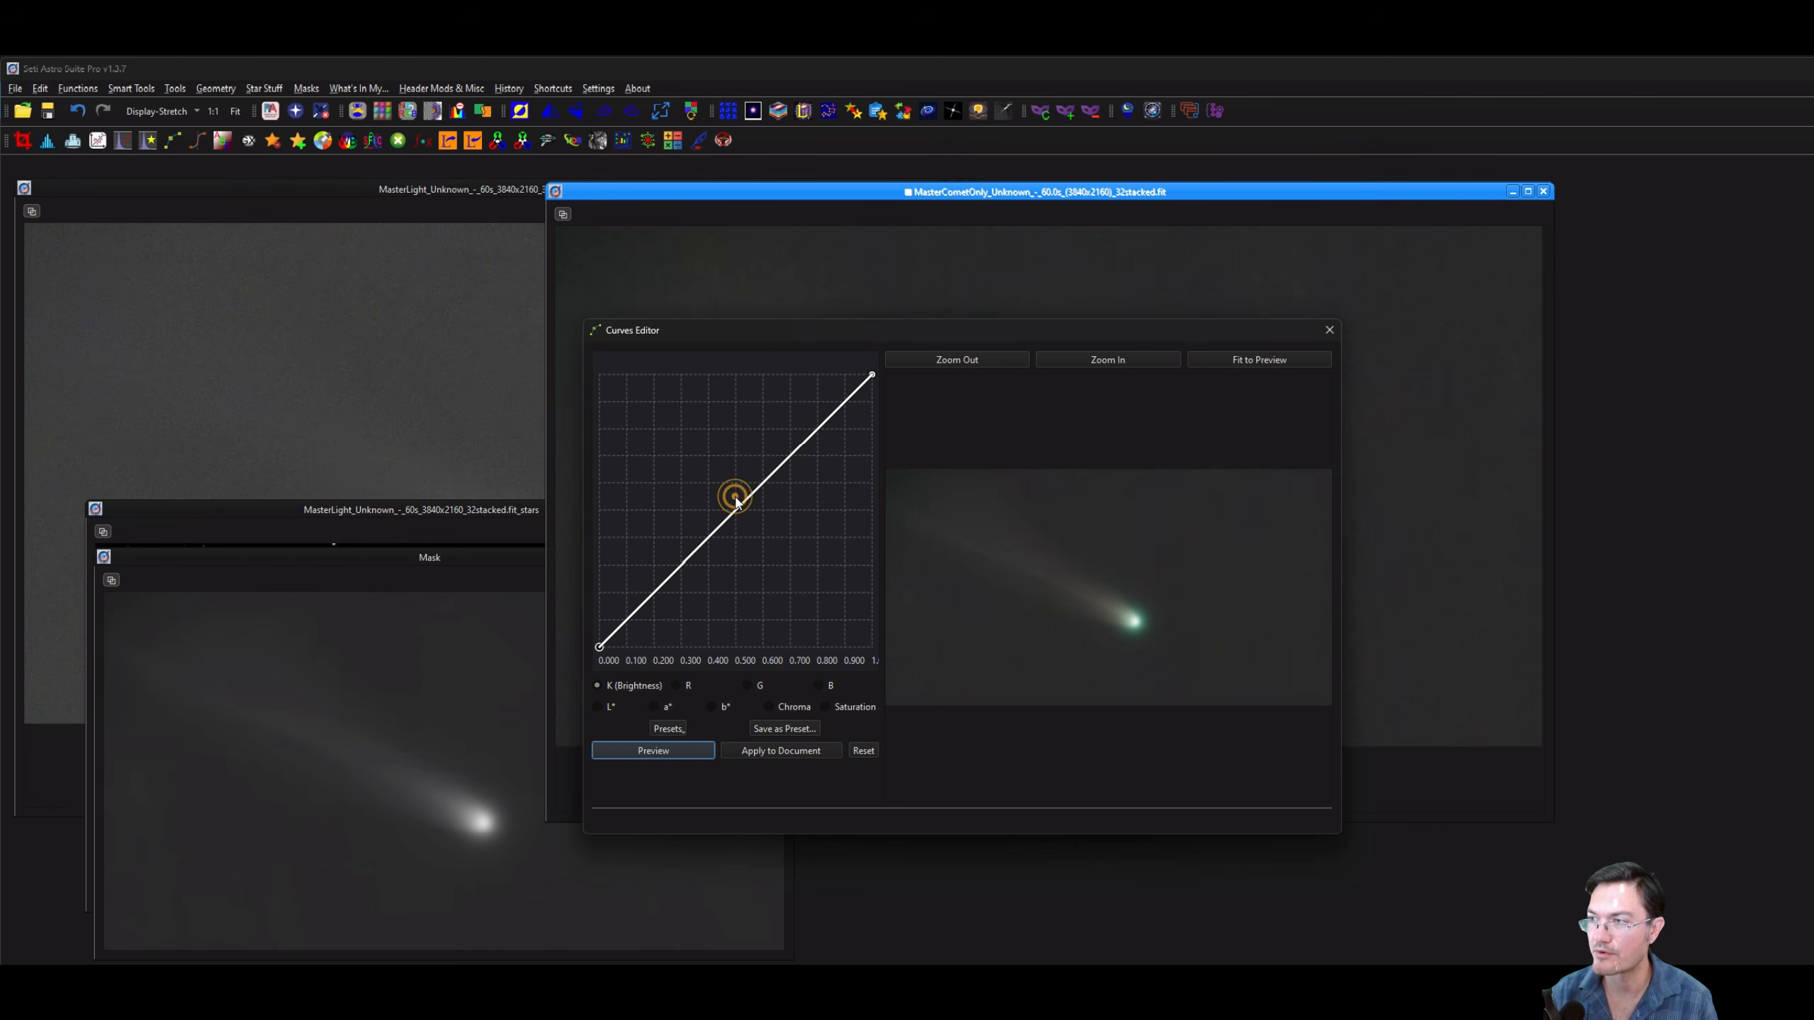
drag(736, 498, 739, 505)
click(1074, 414)
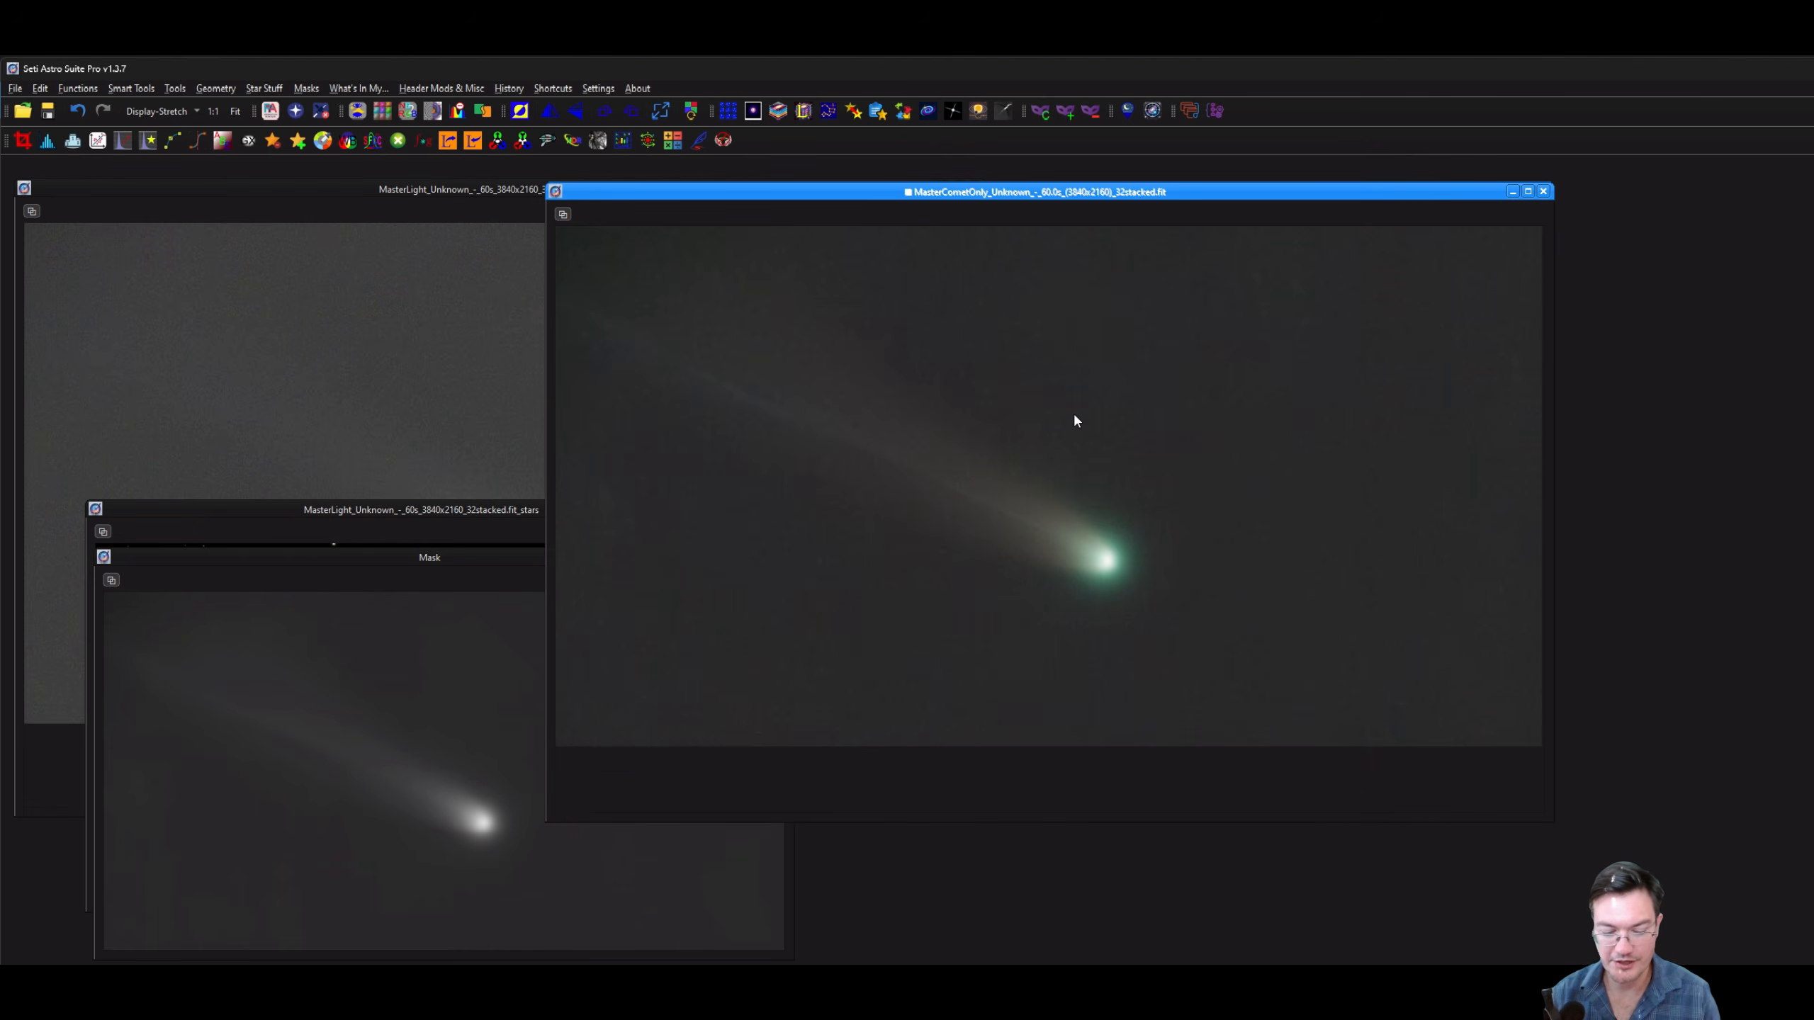
Check the mask overlay on MasterCometOnly and apply a brightness curve that lowers the shadows and raises the midtones.
key(ctrl+k)
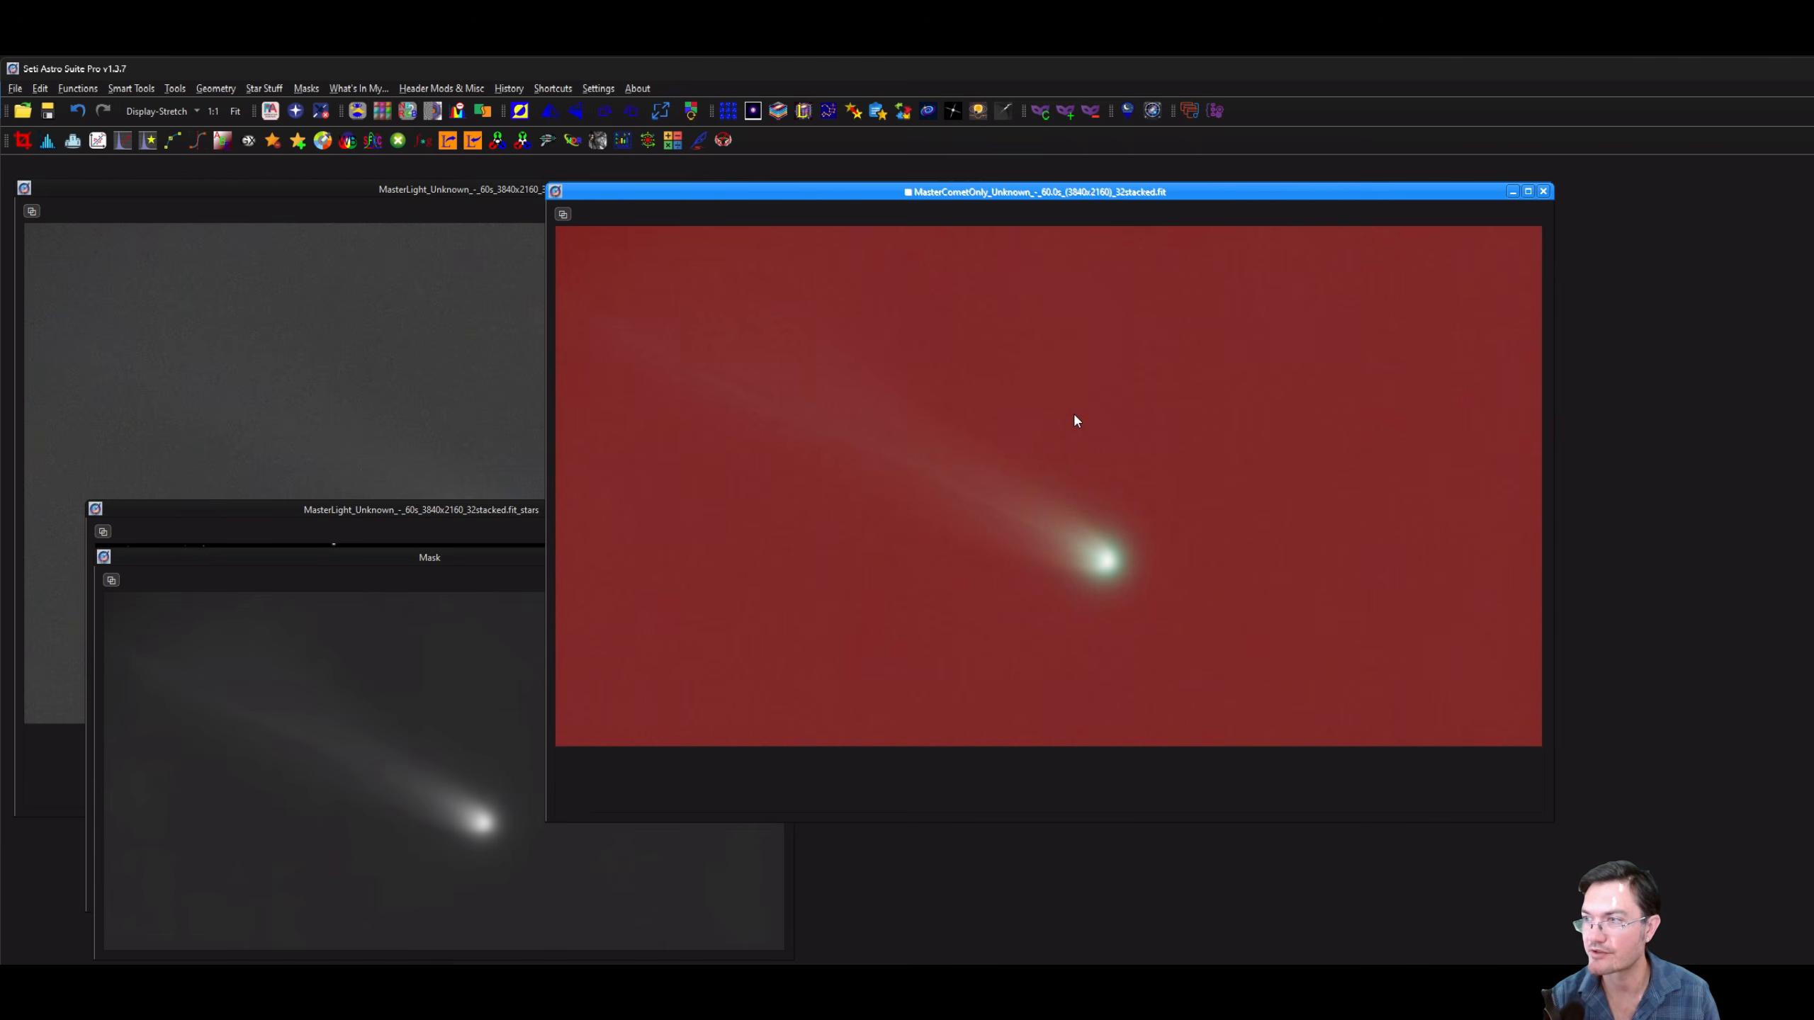
key(ctrl+k)
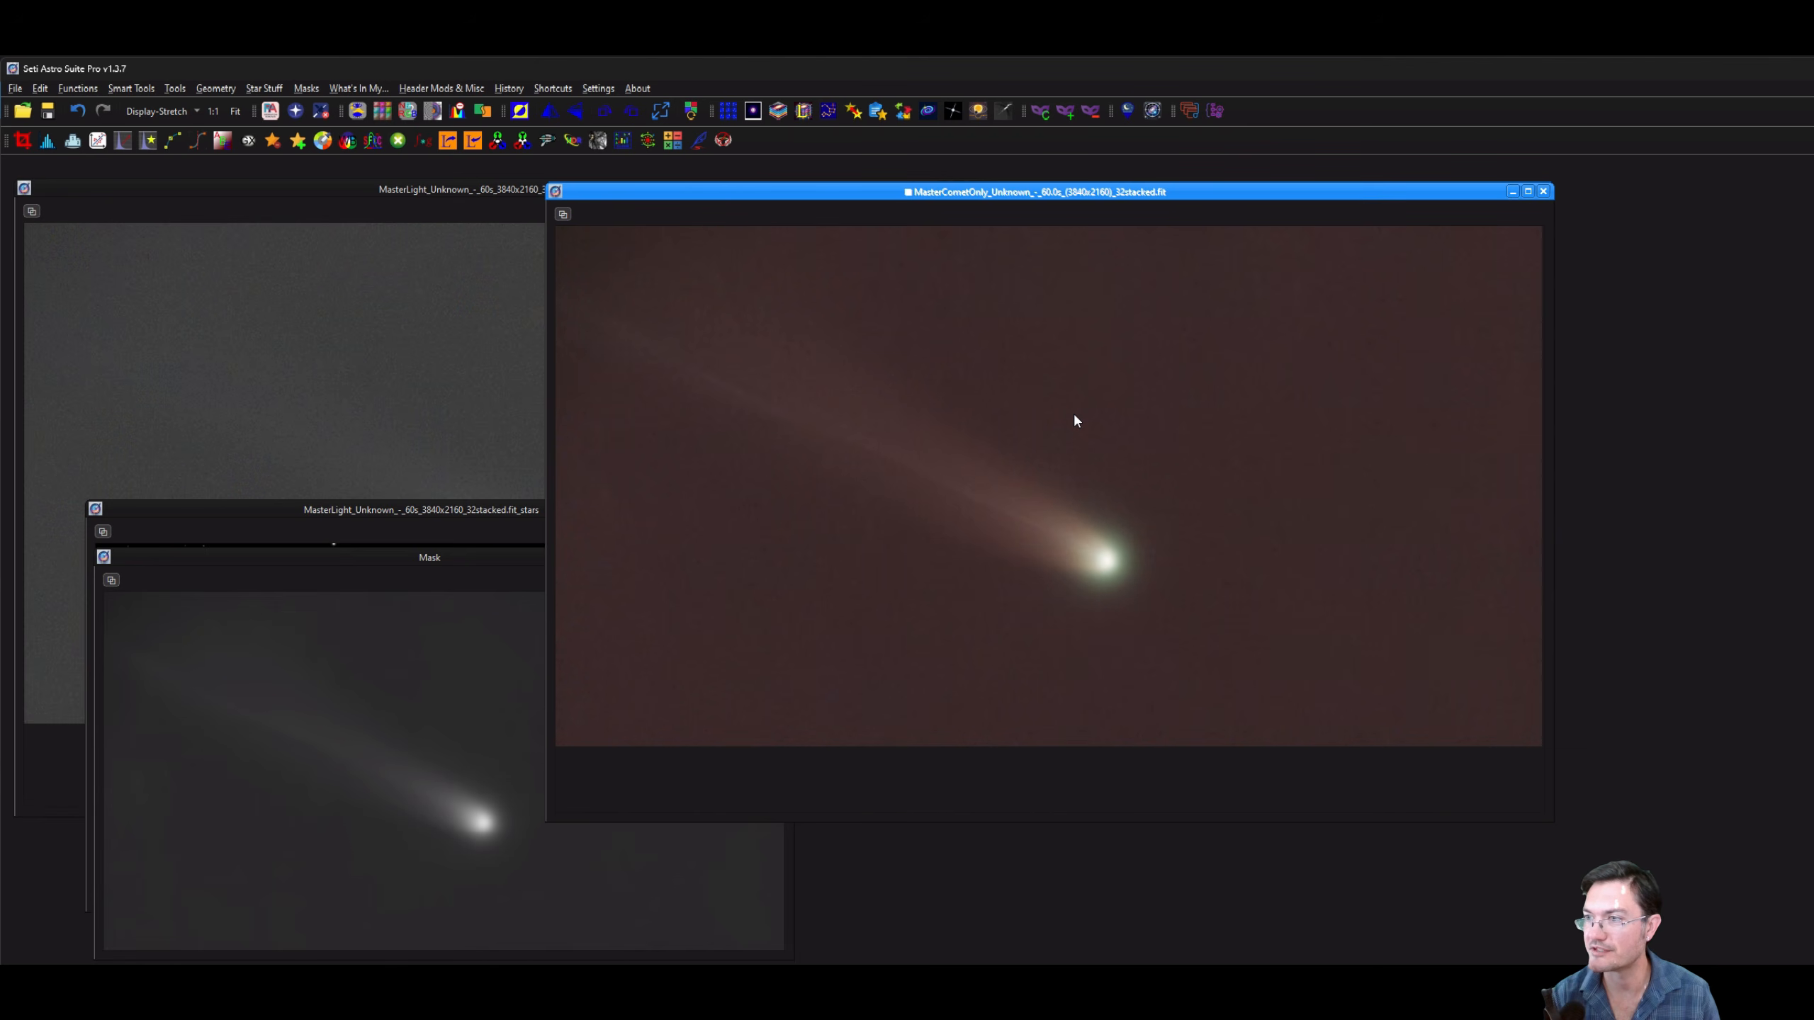
key(ctrl+k)
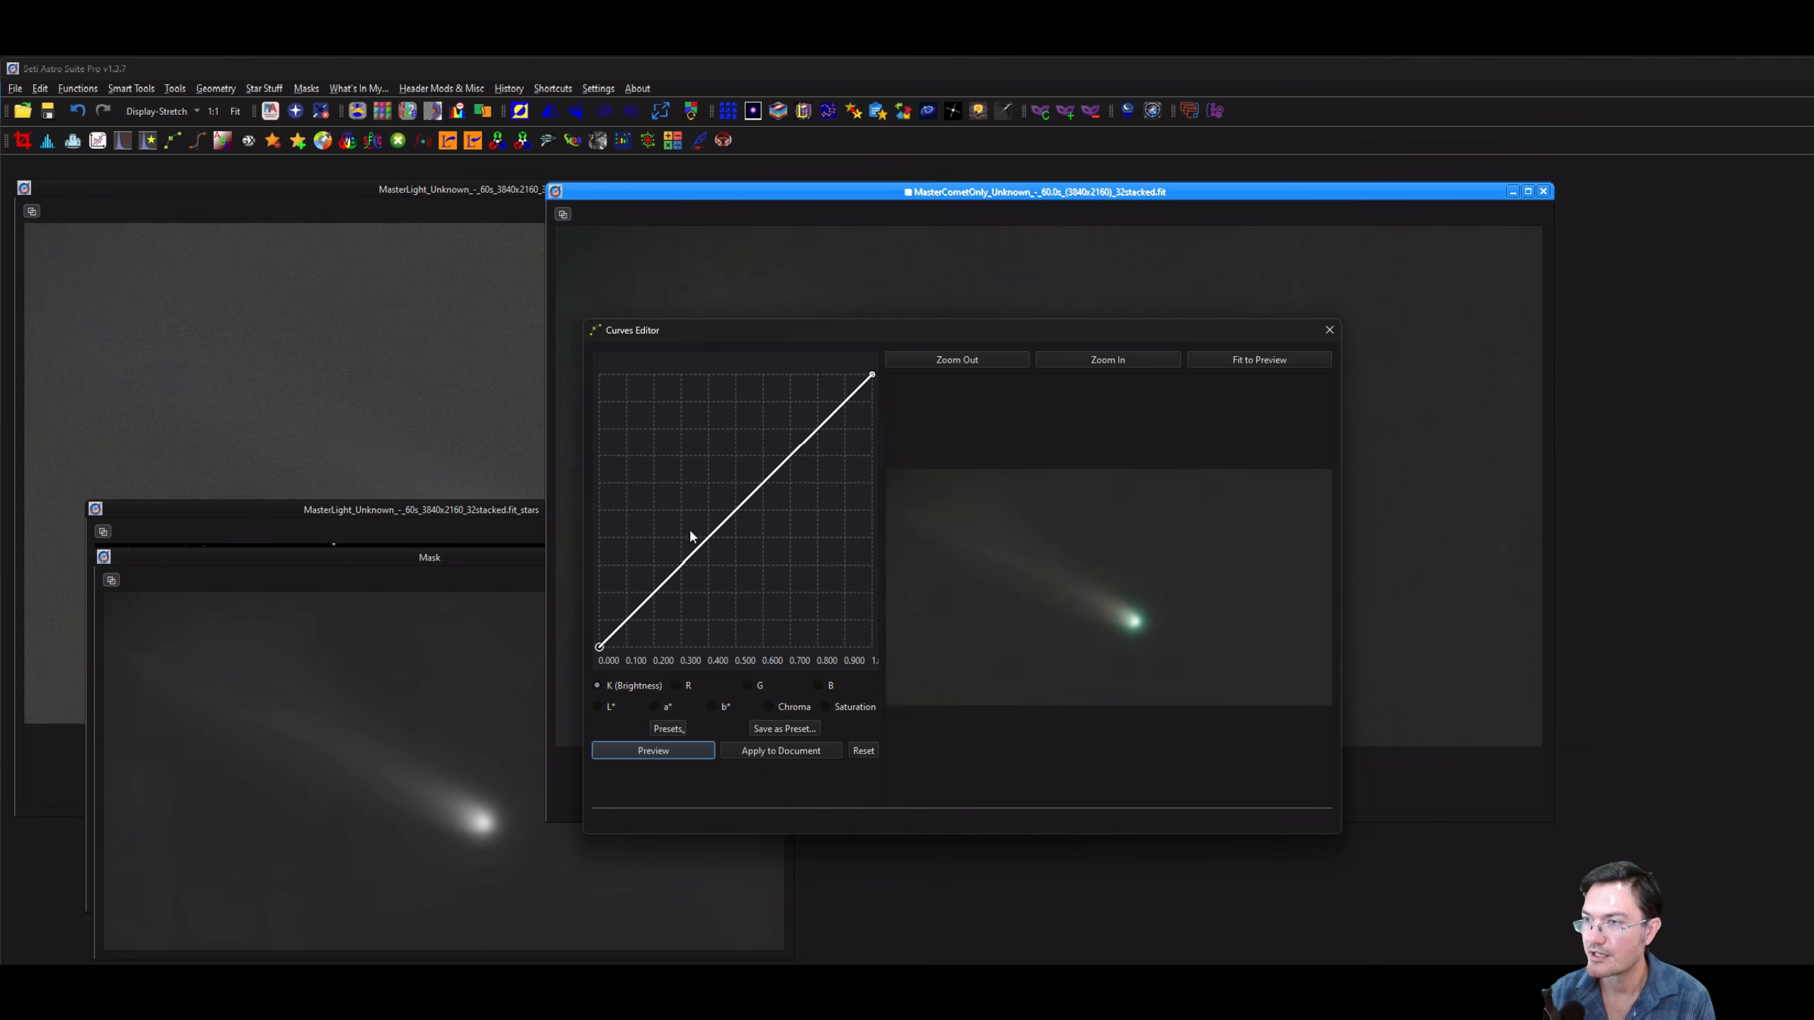
click(720, 556)
drag(721, 555, 643, 624)
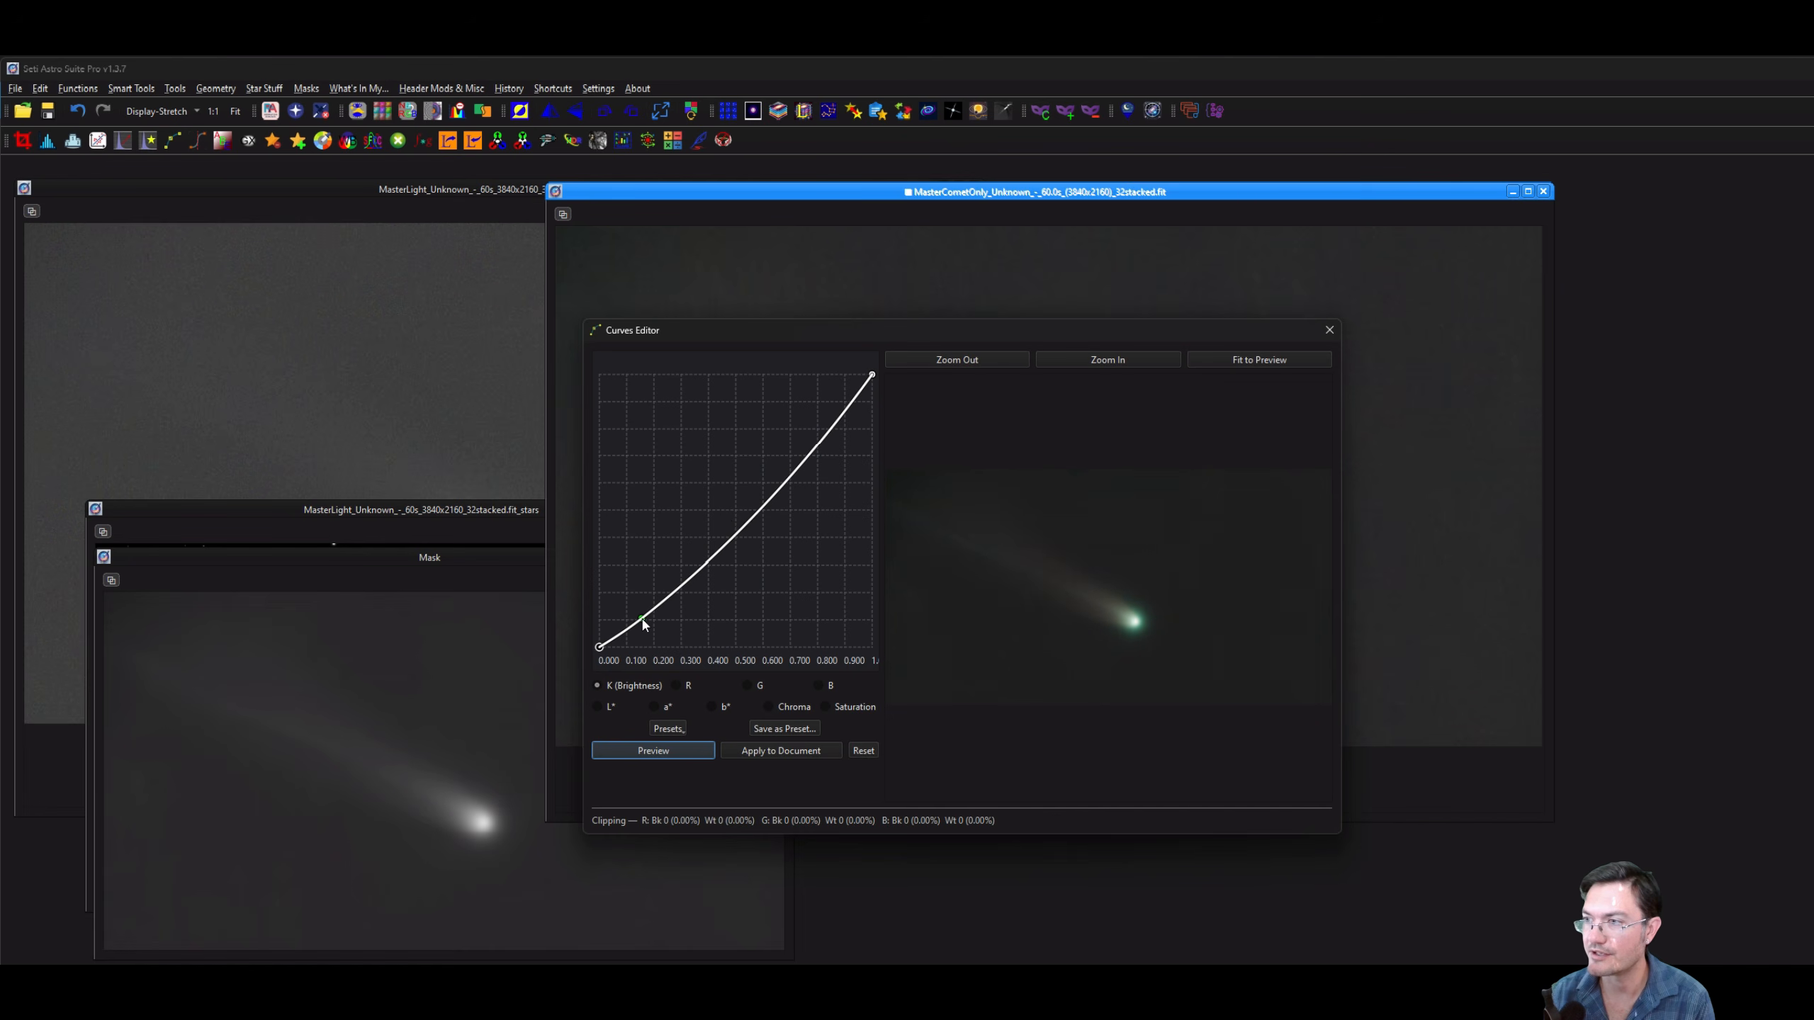
click(737, 519)
drag(738, 520, 706, 504)
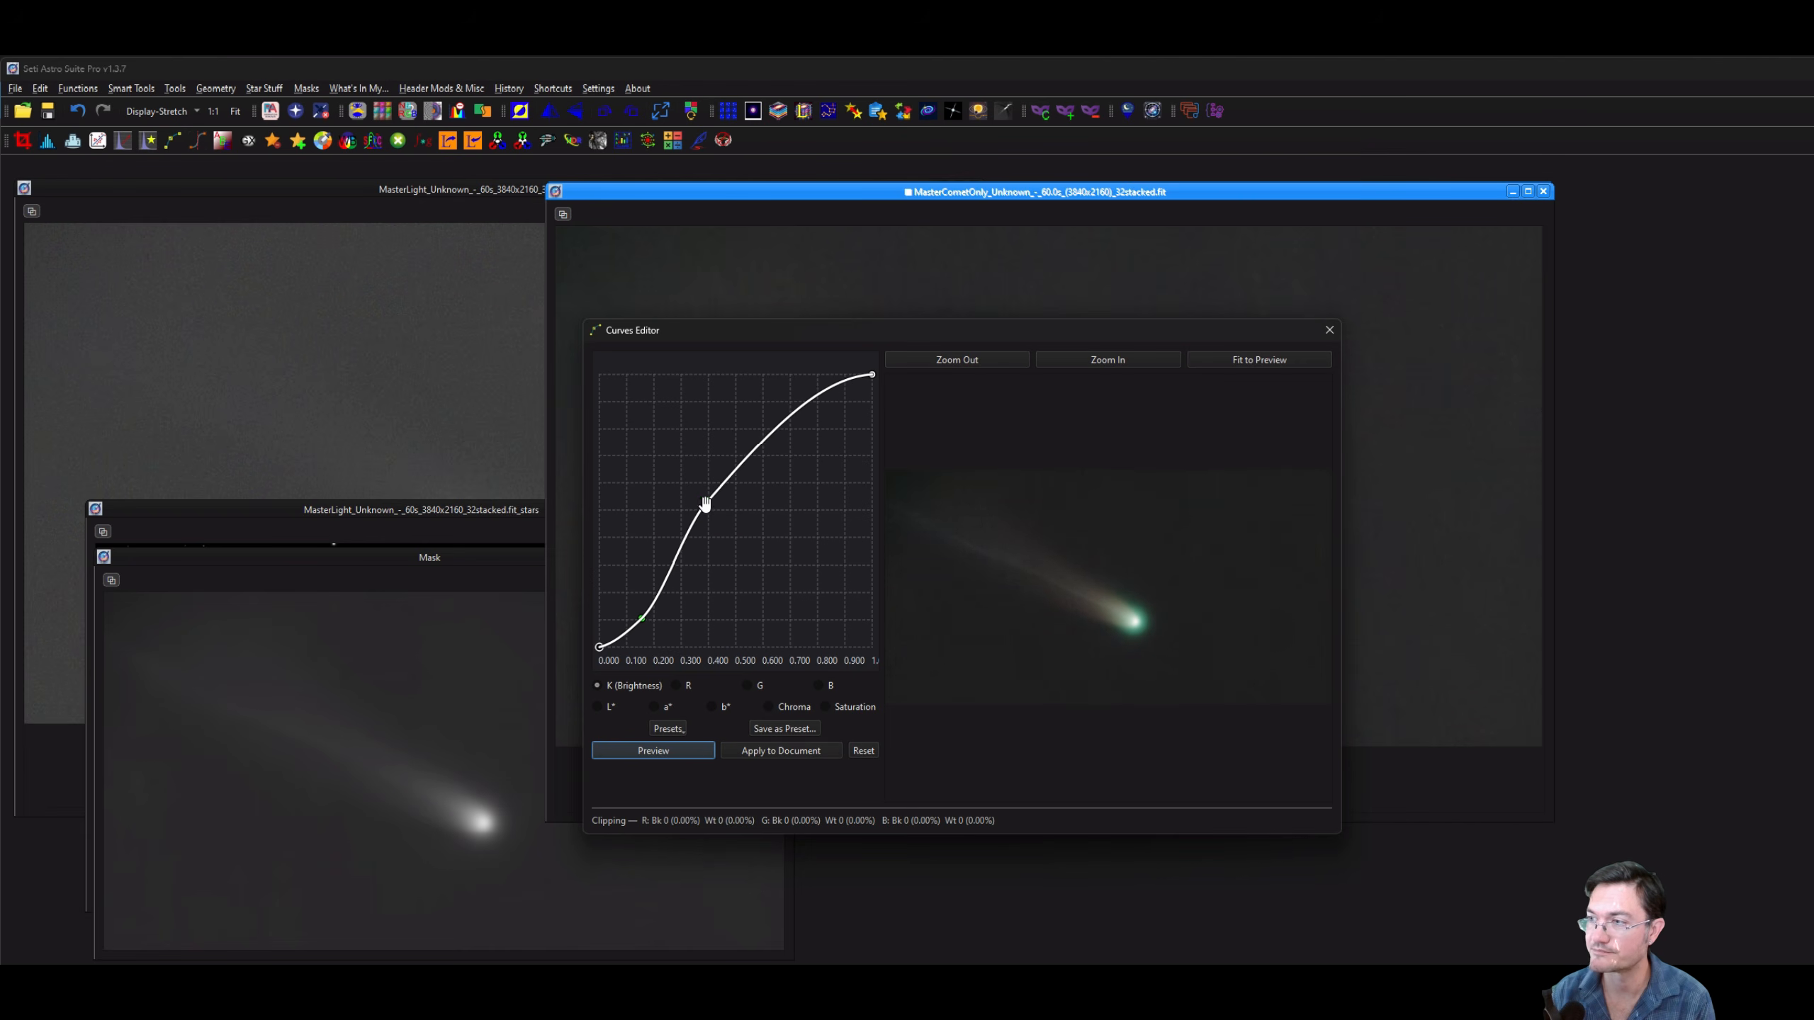
click(756, 751)
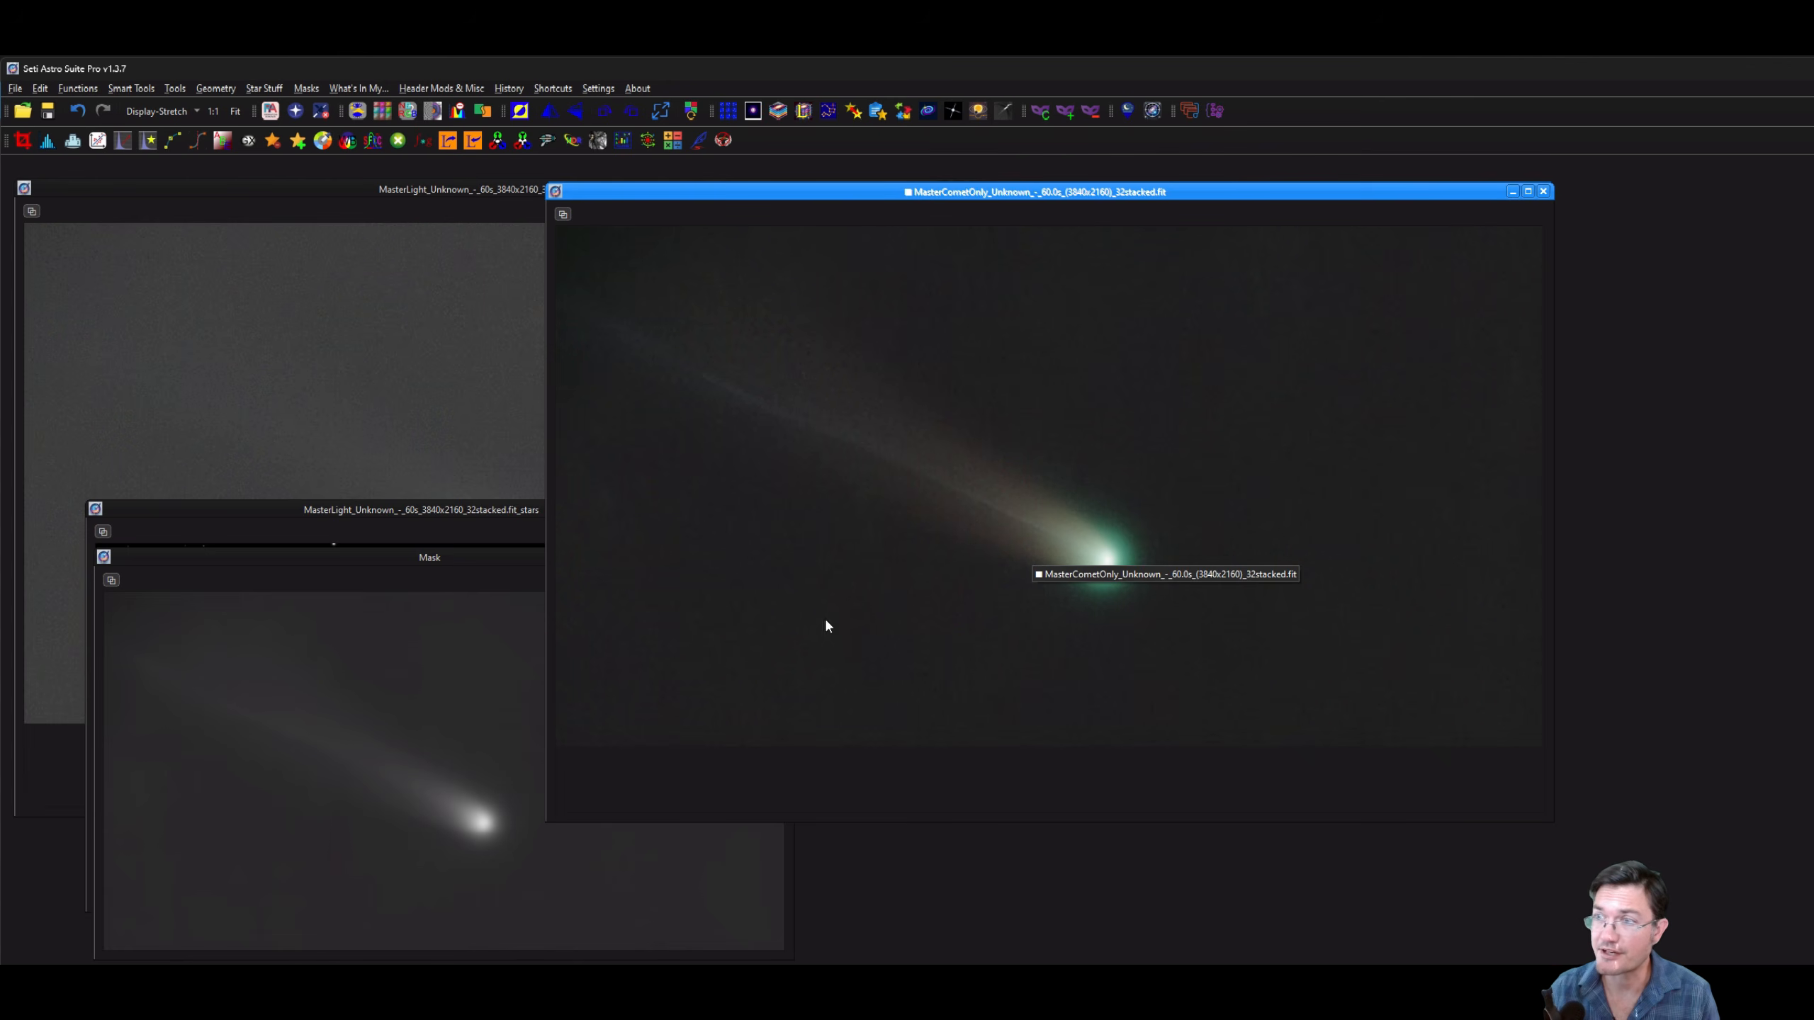
Close the Mask image and remove the mask from MasterCometOnly.
click(422, 753)
click(784, 557)
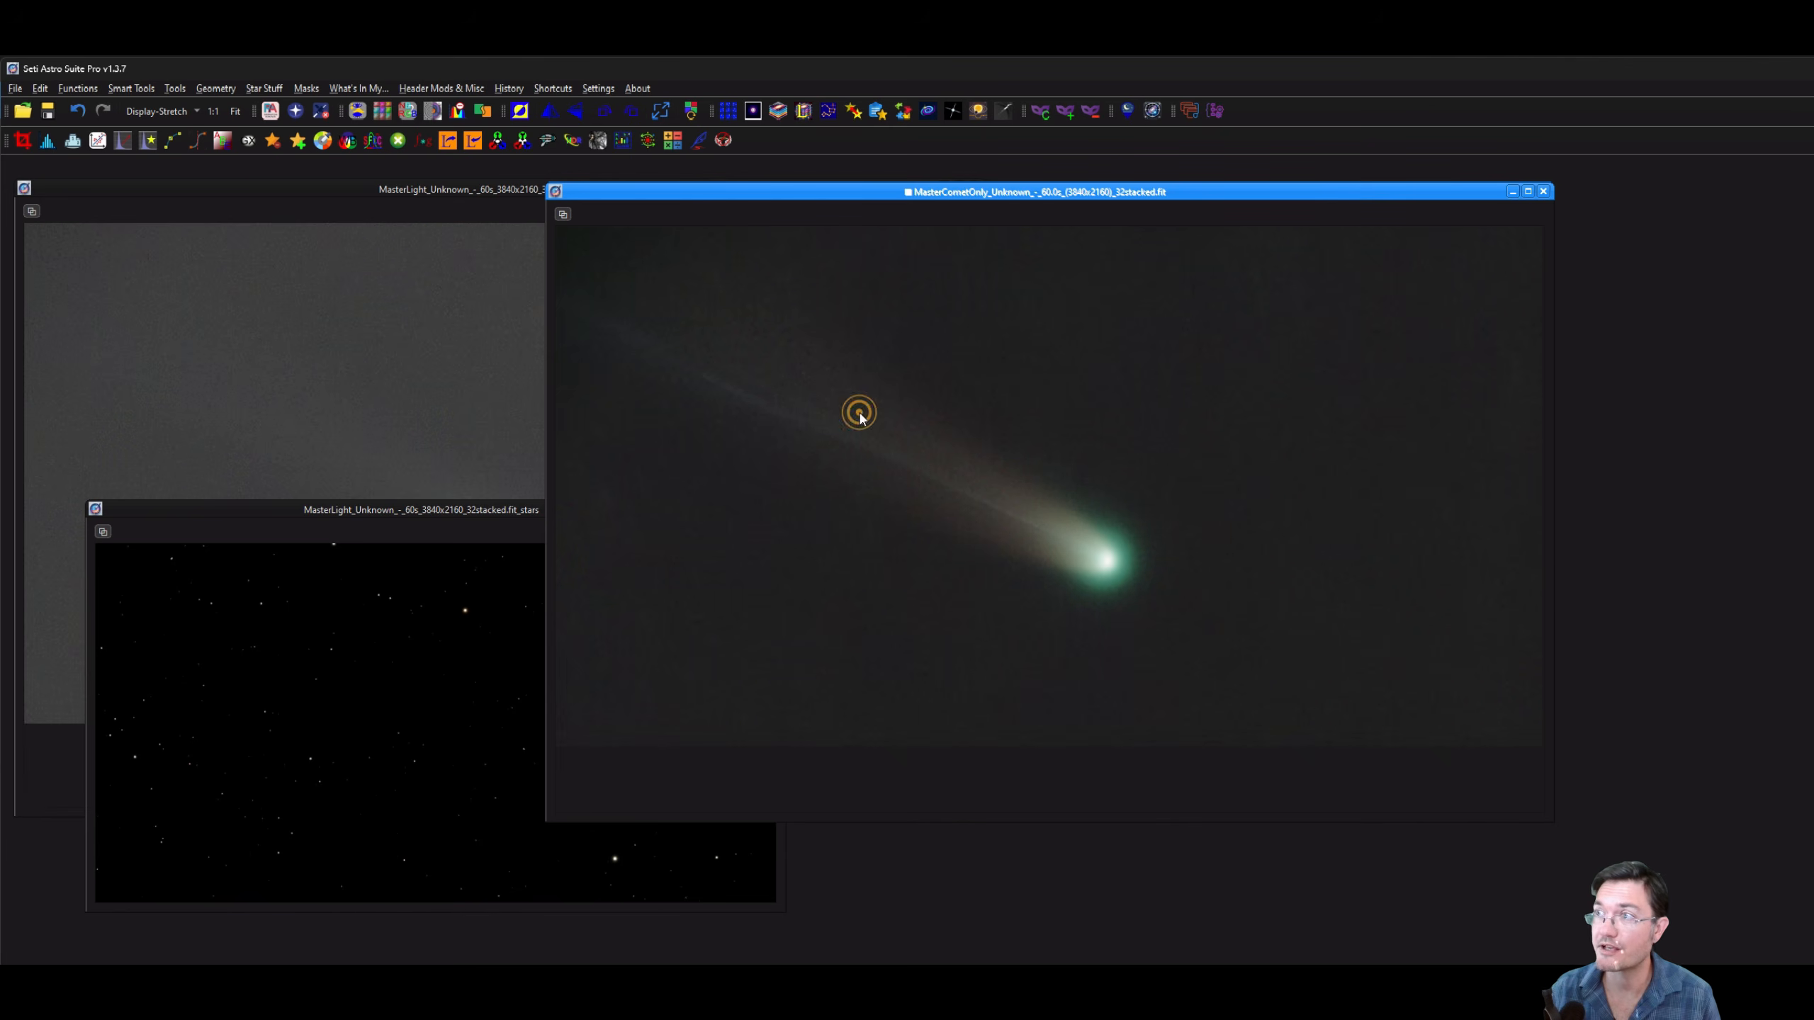
click(1093, 113)
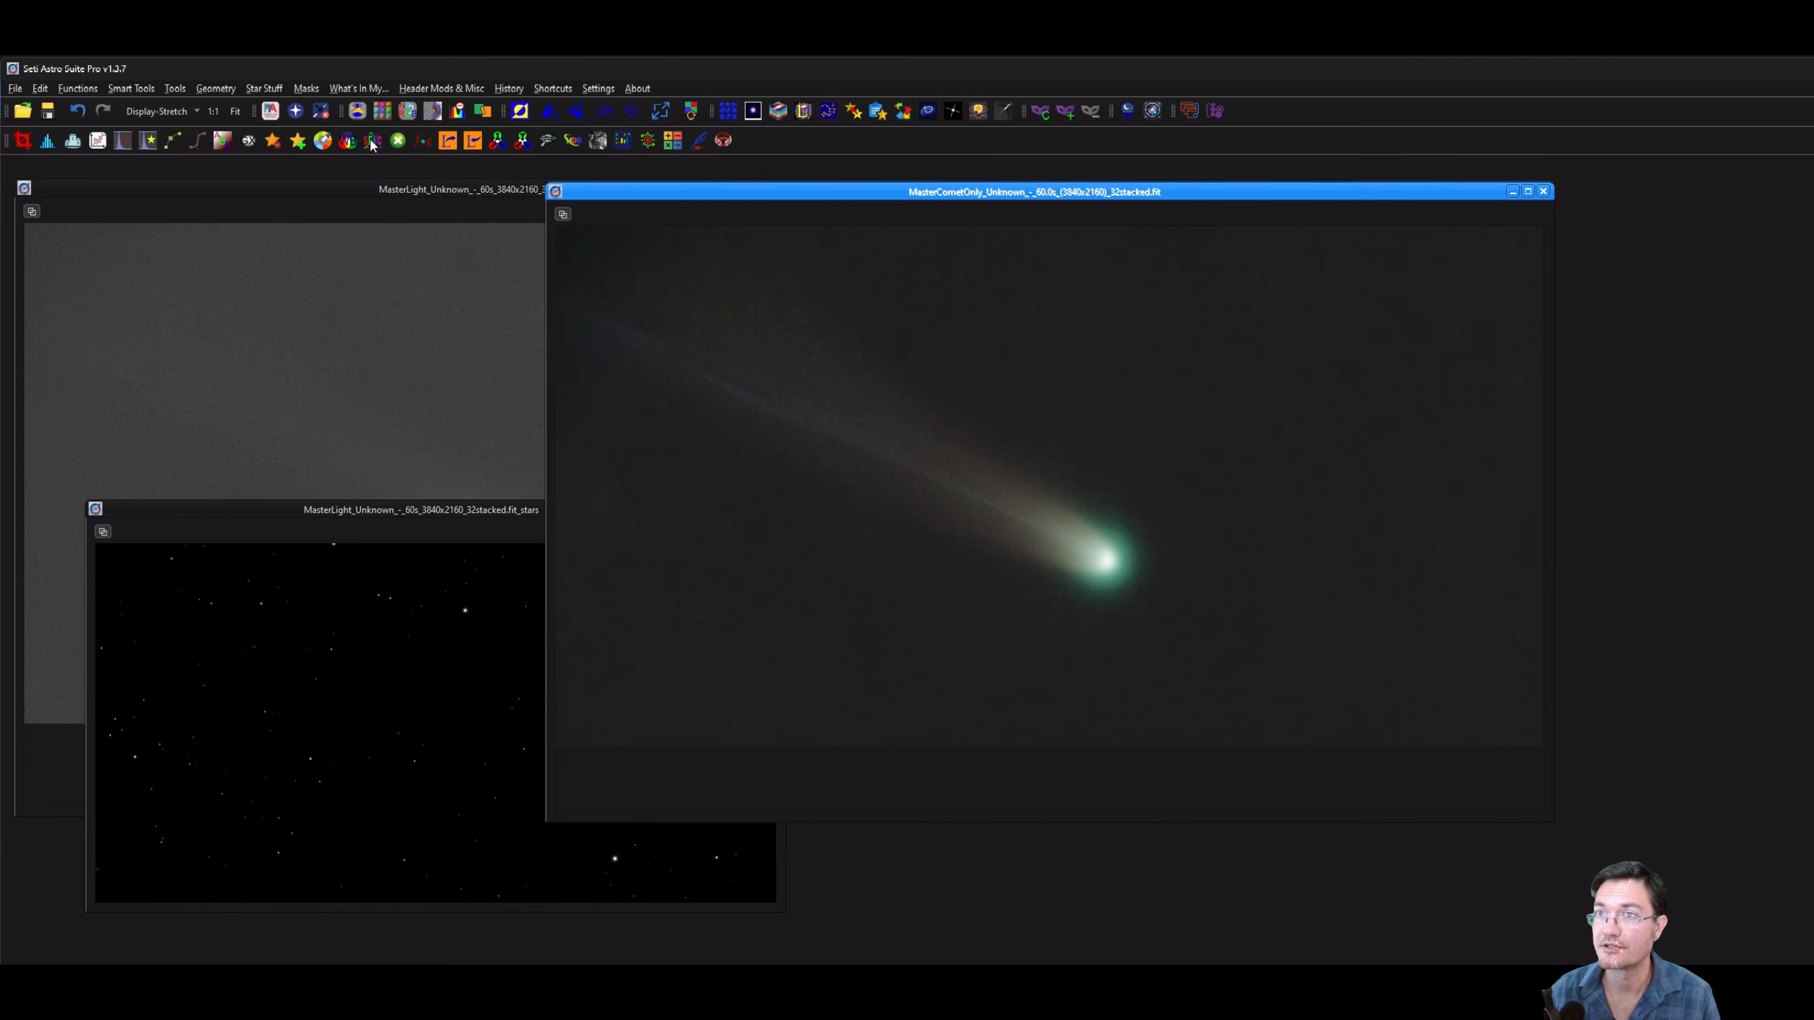
Denoise MasterCometOnly with Cosmic Clarity on the GPU at 0.50 luminance denoise in luminance mode, overwriting the active view.
click(297, 112)
click(941, 427)
click(932, 448)
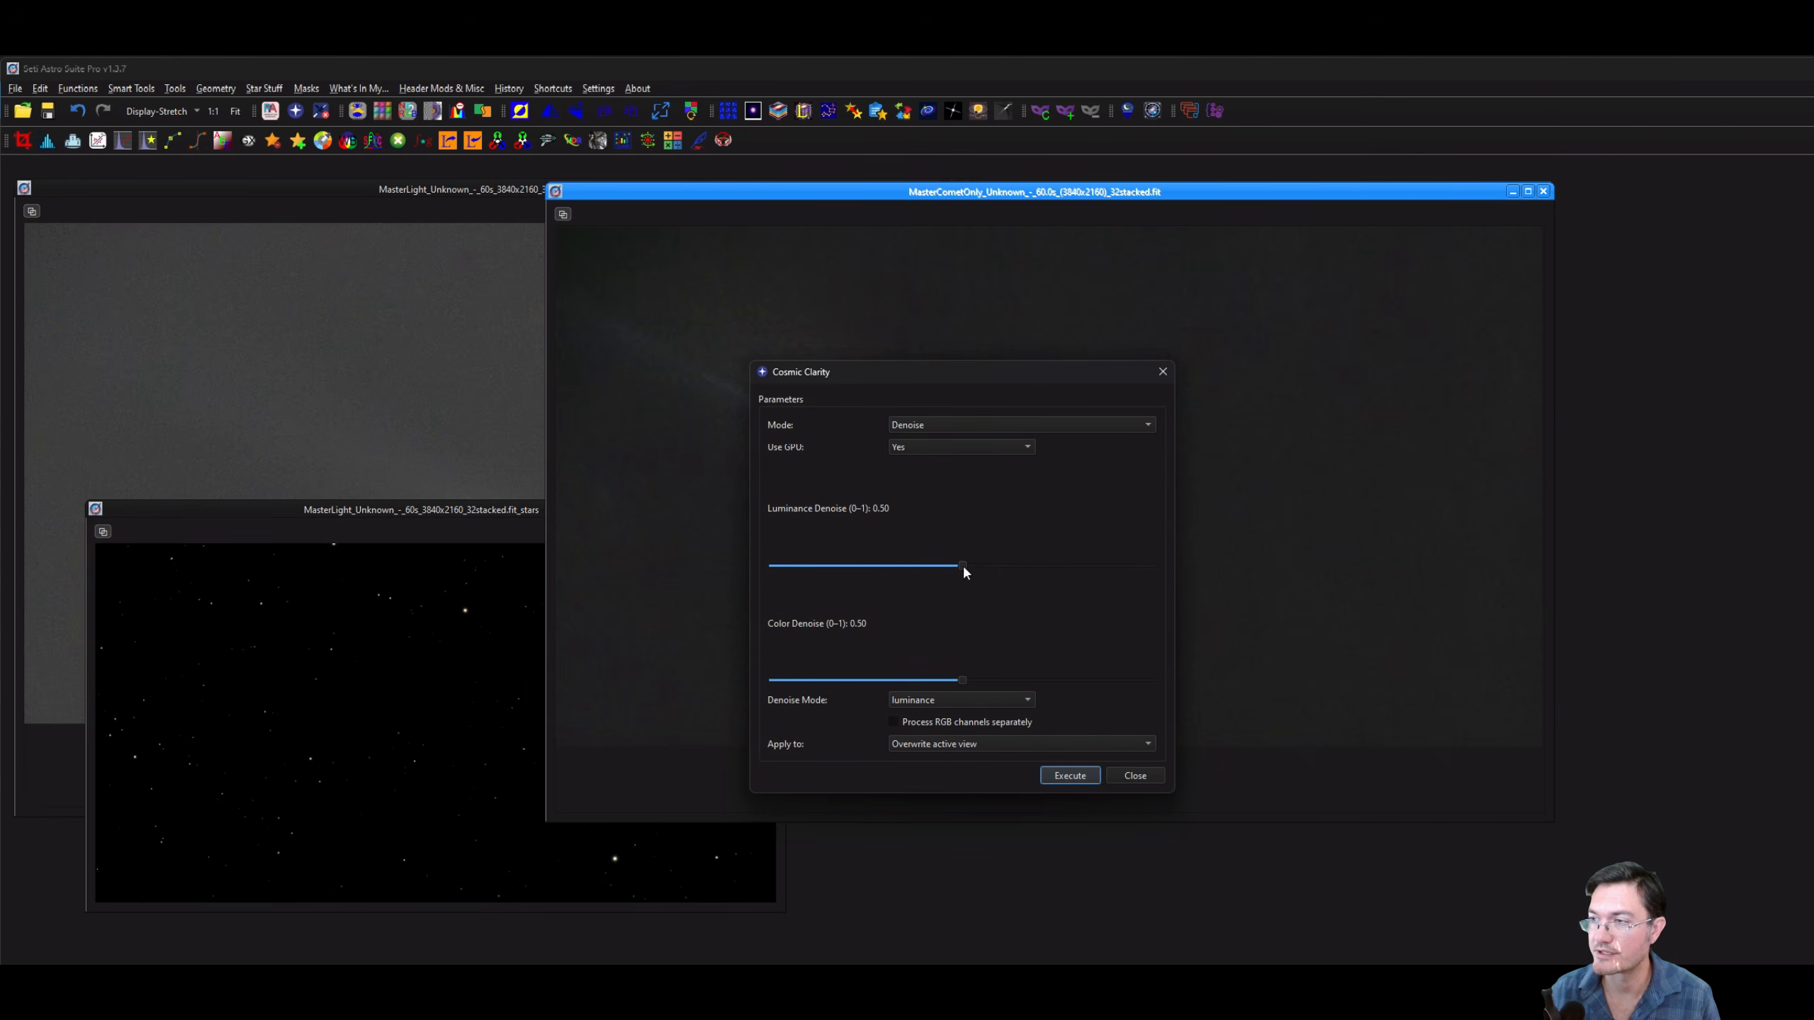
click(1070, 776)
Arrange the star and comet images within reach and bring up the layer controls beside them.
click(504, 692)
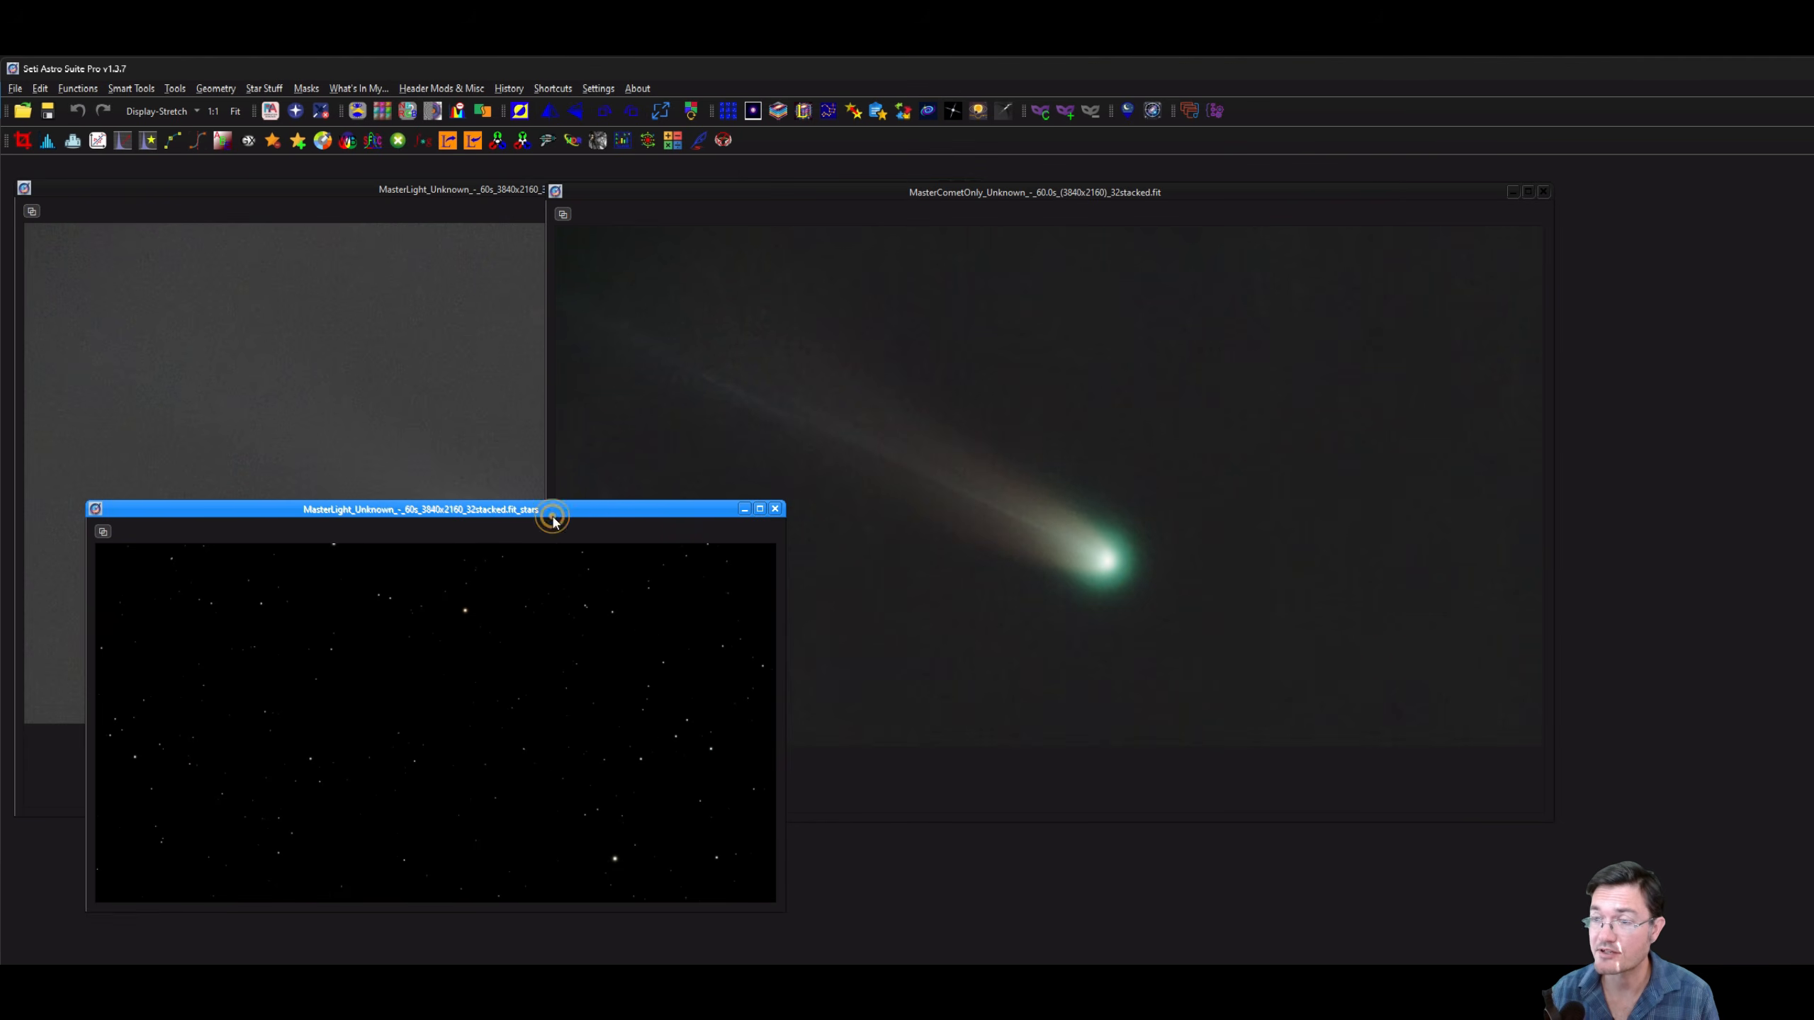
drag(564, 509, 551, 403)
drag(850, 192, 717, 245)
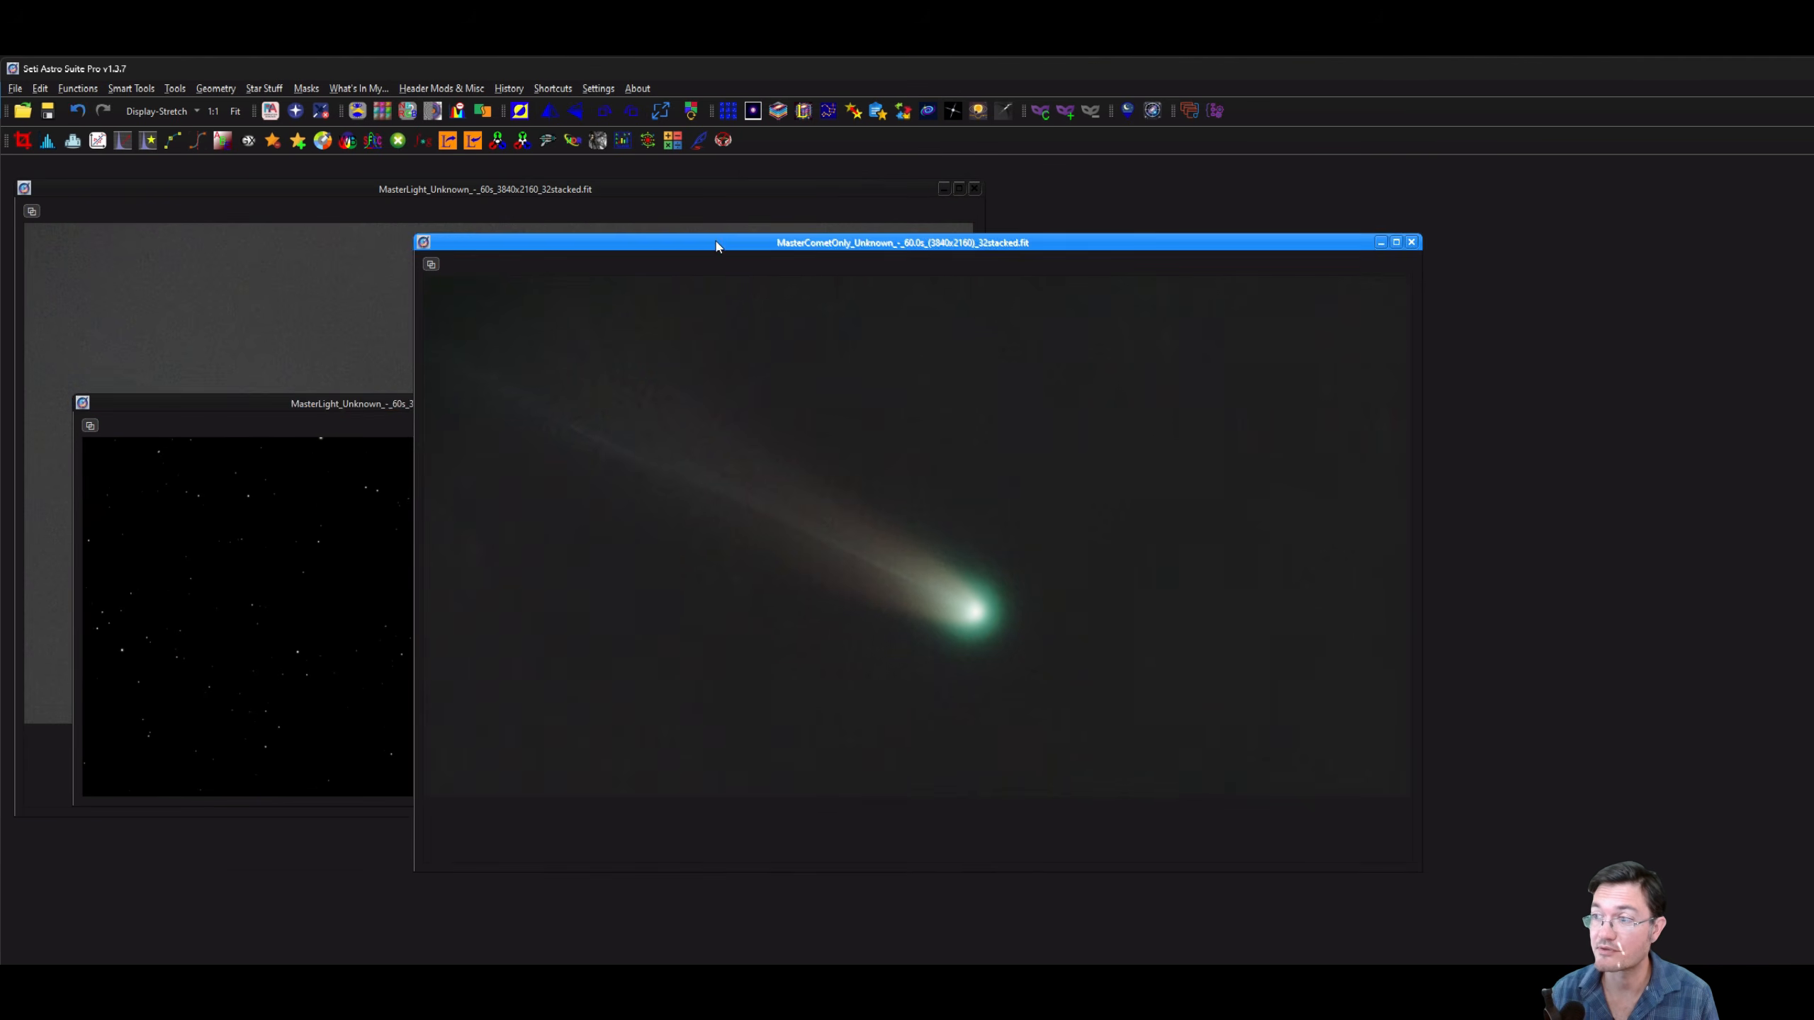
click(341, 496)
right_click(1270, 136)
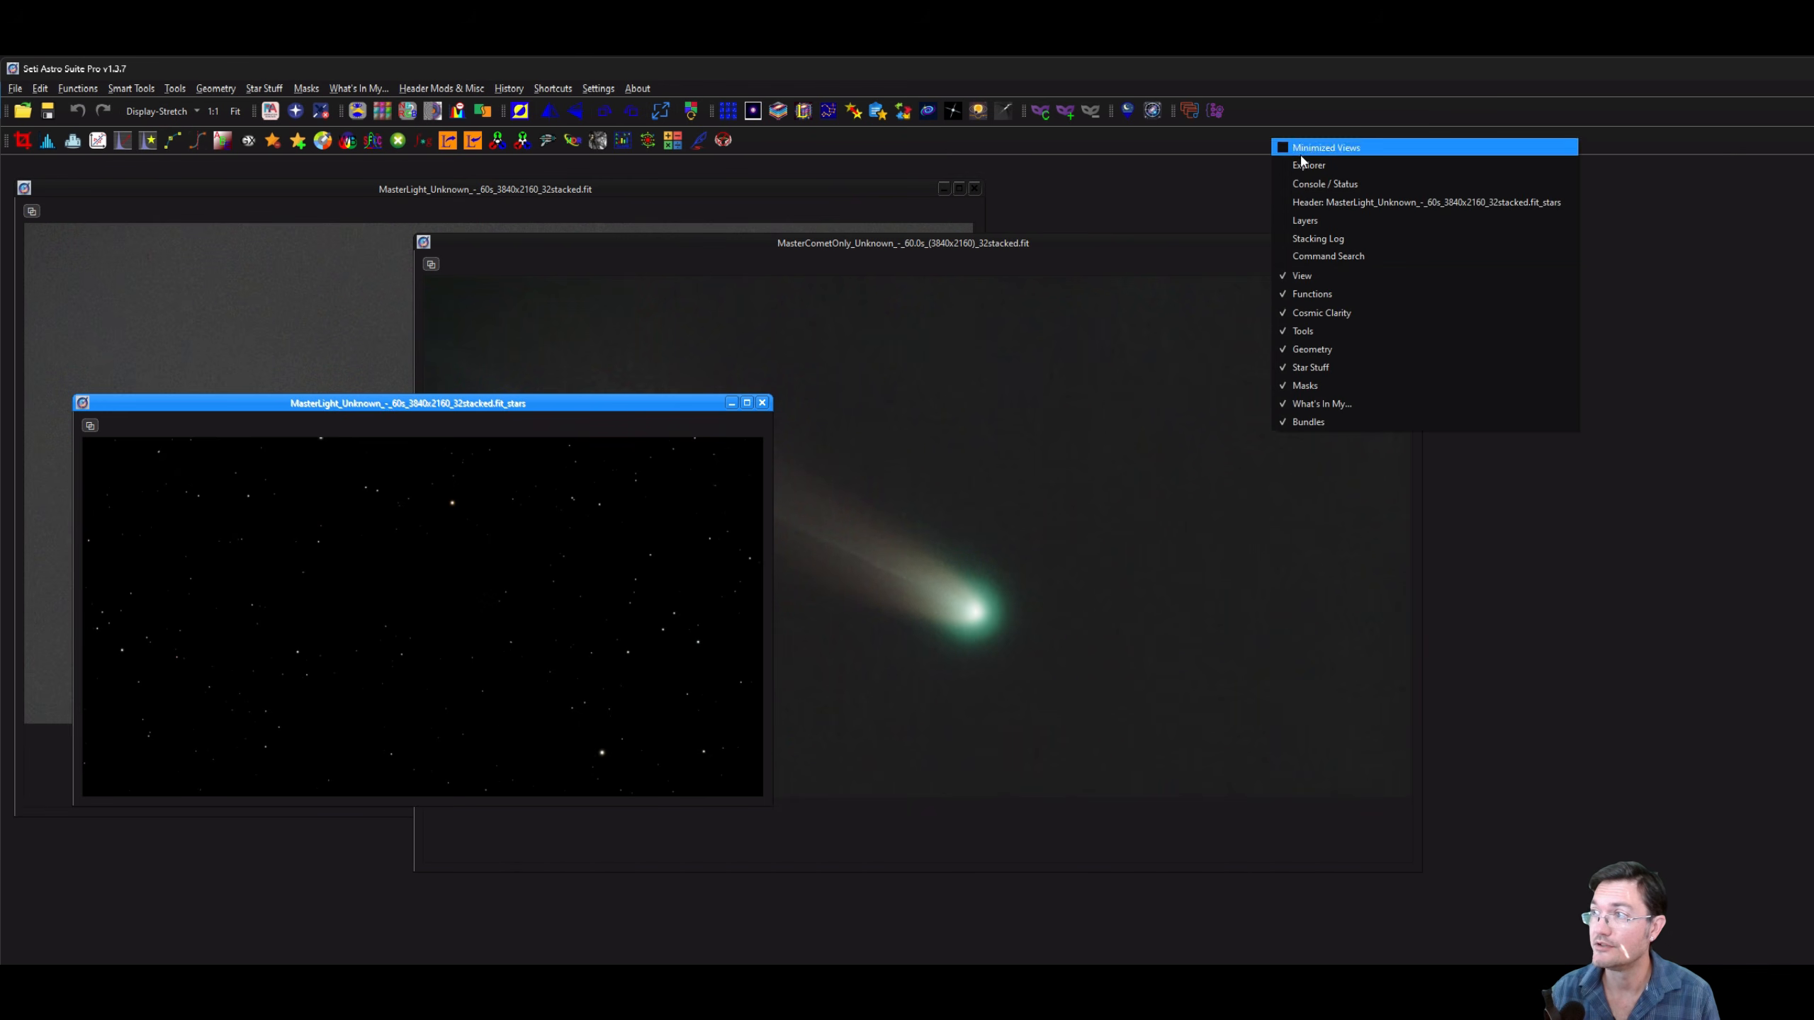
click(1301, 219)
drag(1507, 634, 1270, 518)
Rename the MasterCometOnly view to "comet" and check that it is the target view for layering.
click(870, 402)
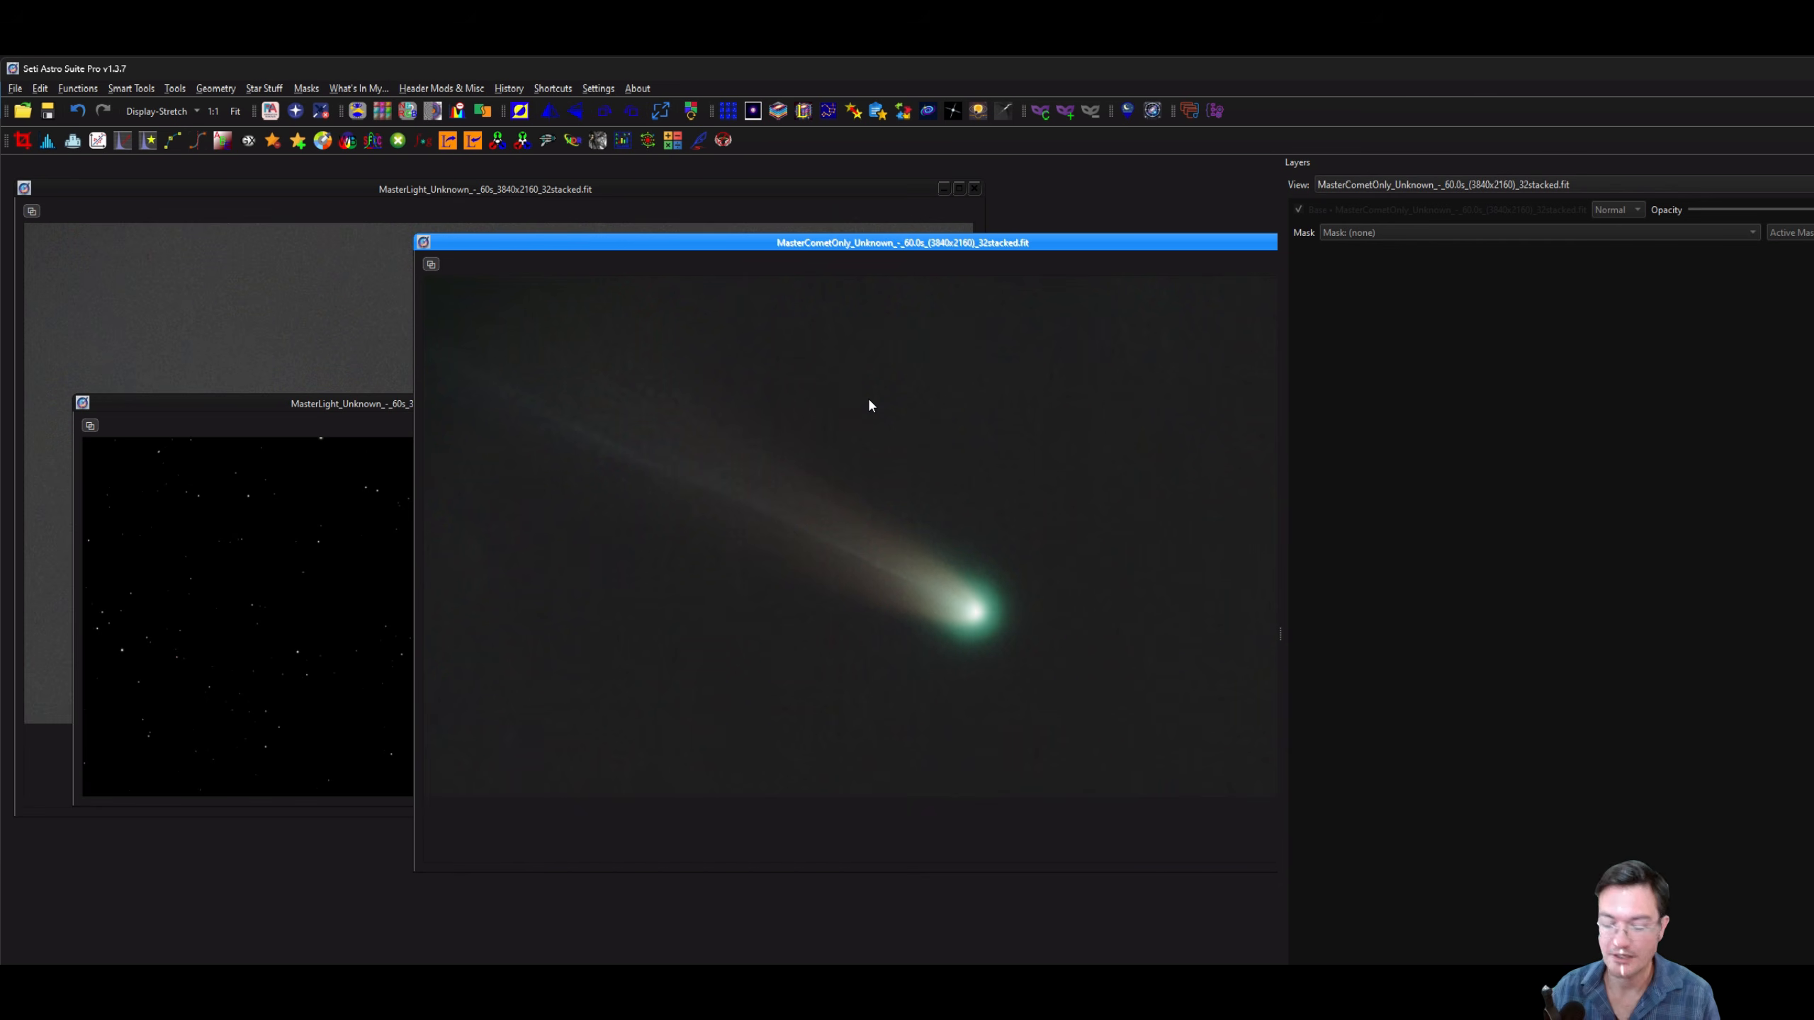
key(F2)
text(comet)
key(Return)
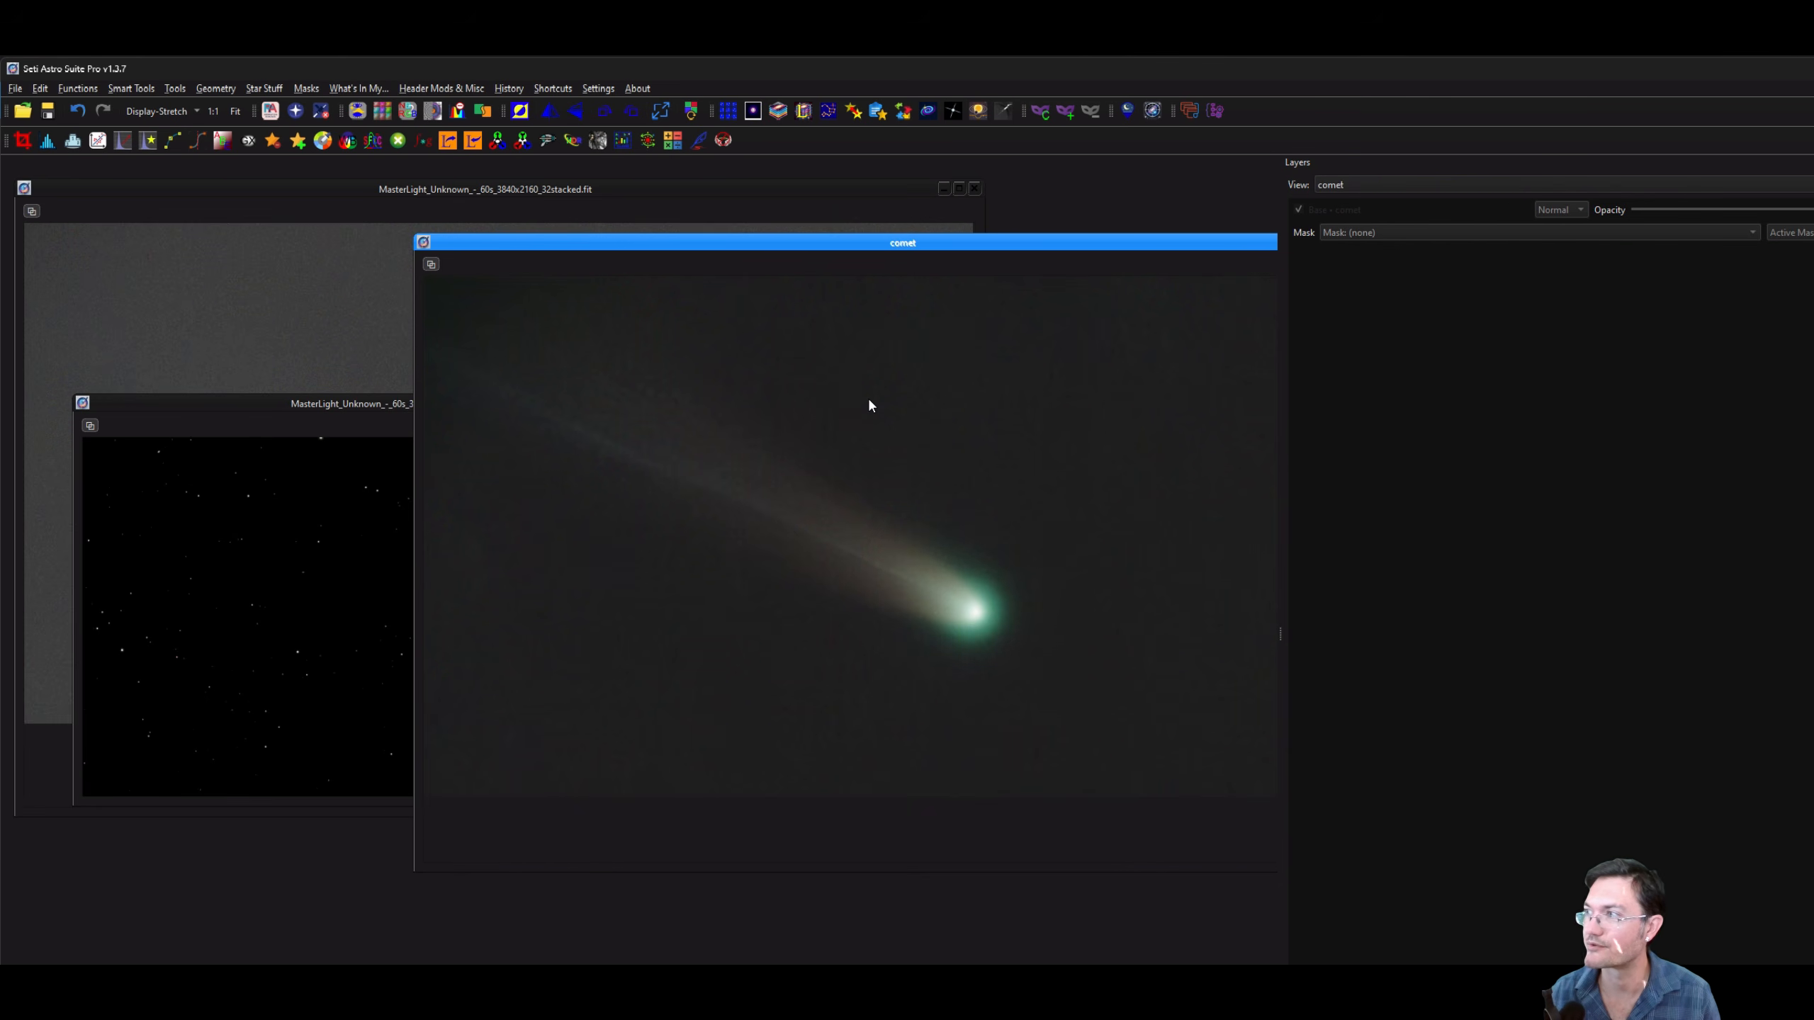
click(1362, 184)
click(1363, 183)
Add the MasterLight stars image as a layer over the comet view and set its blend mode to Screen.
click(253, 558)
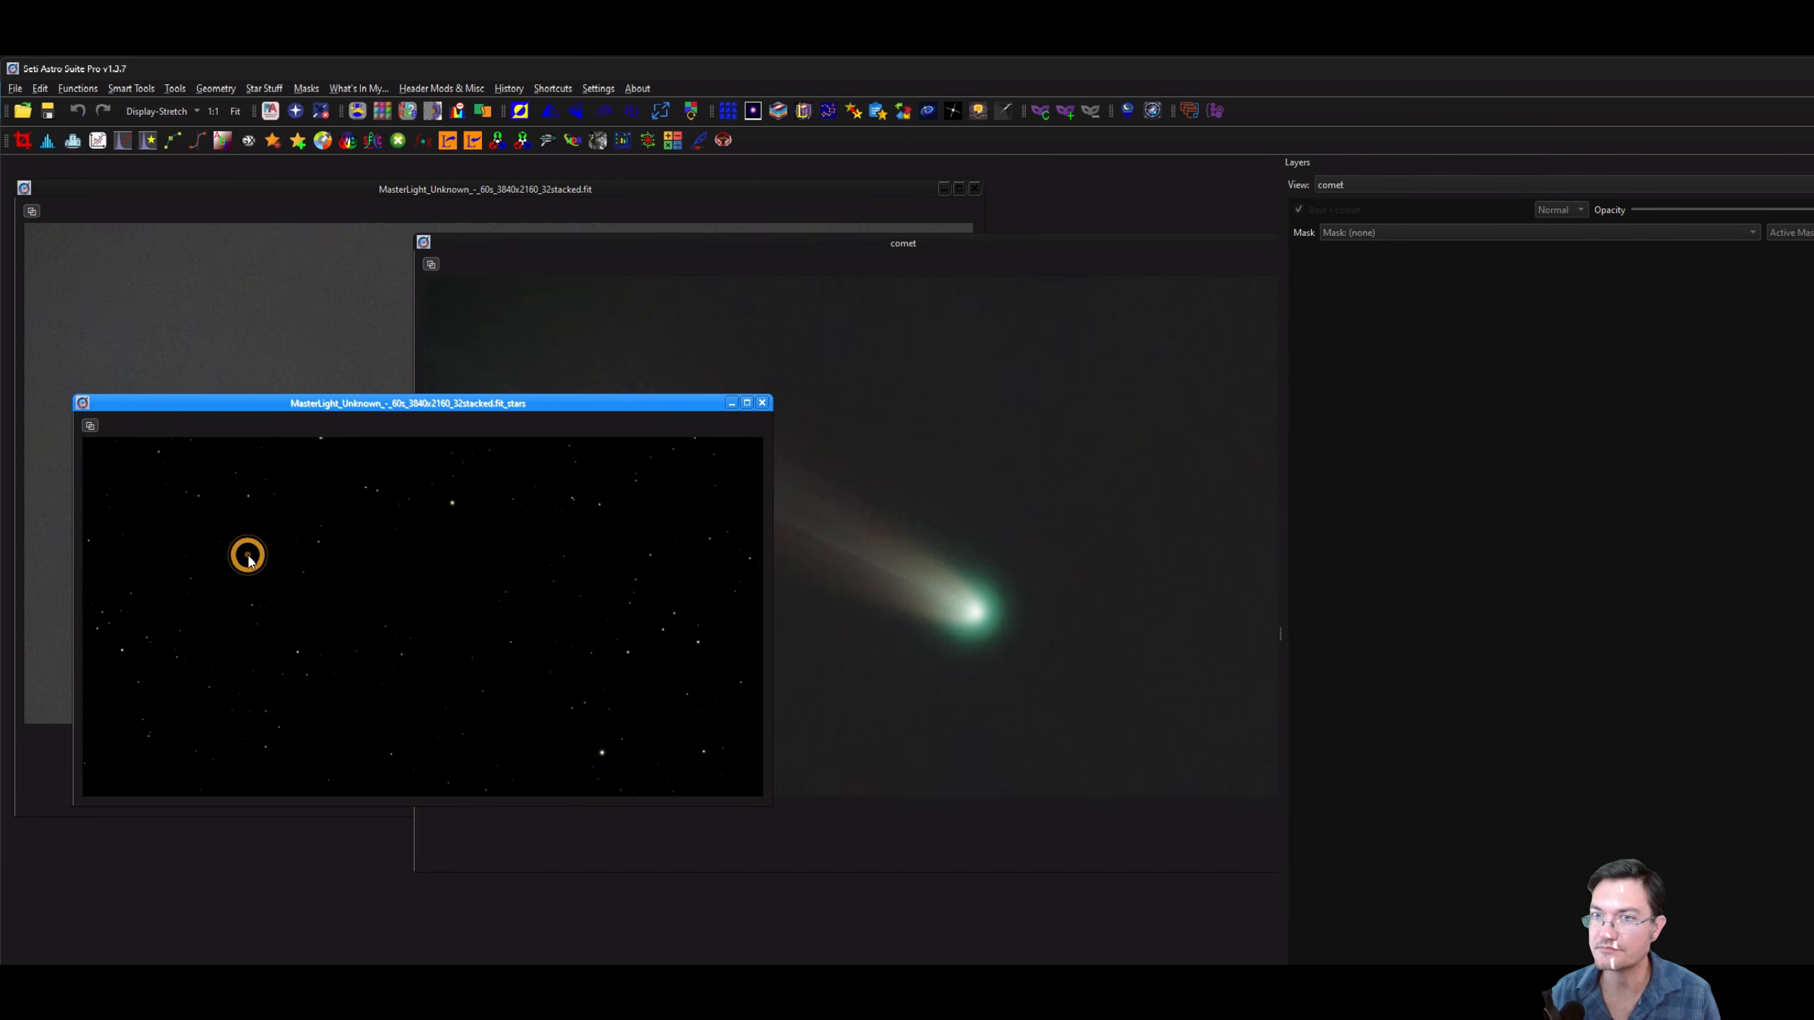
drag(90, 425, 1479, 410)
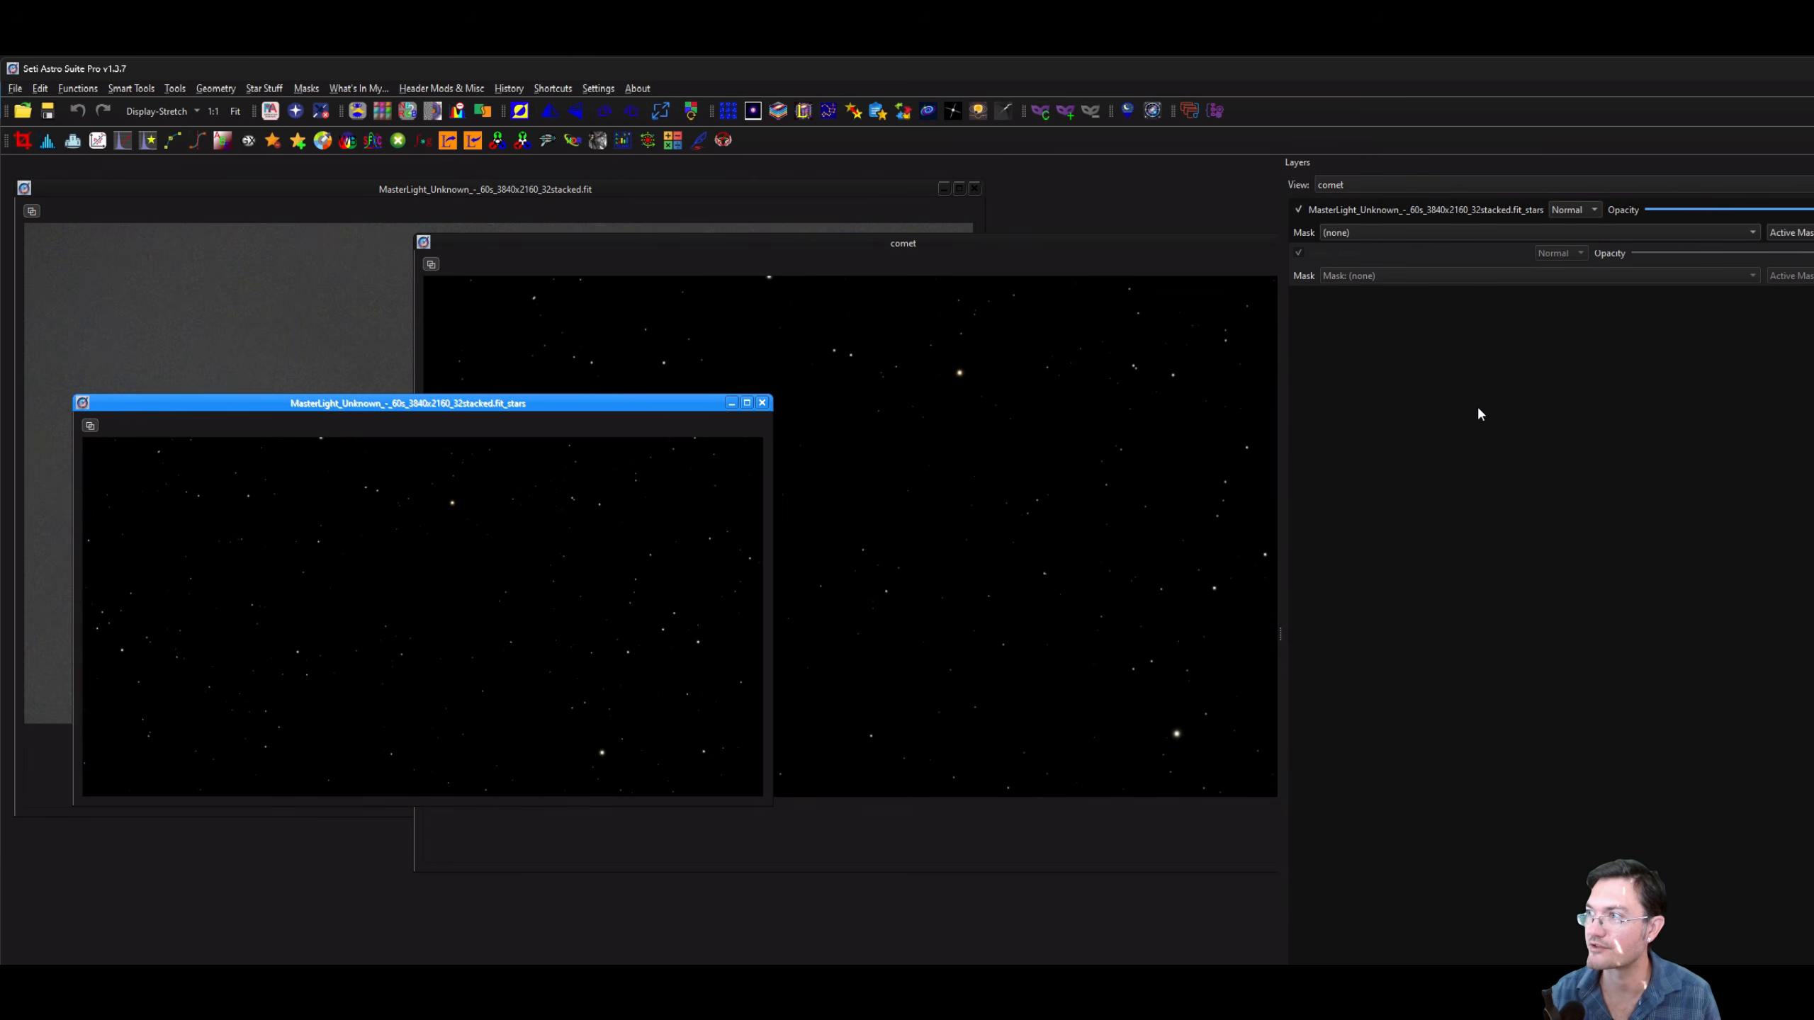
click(896, 245)
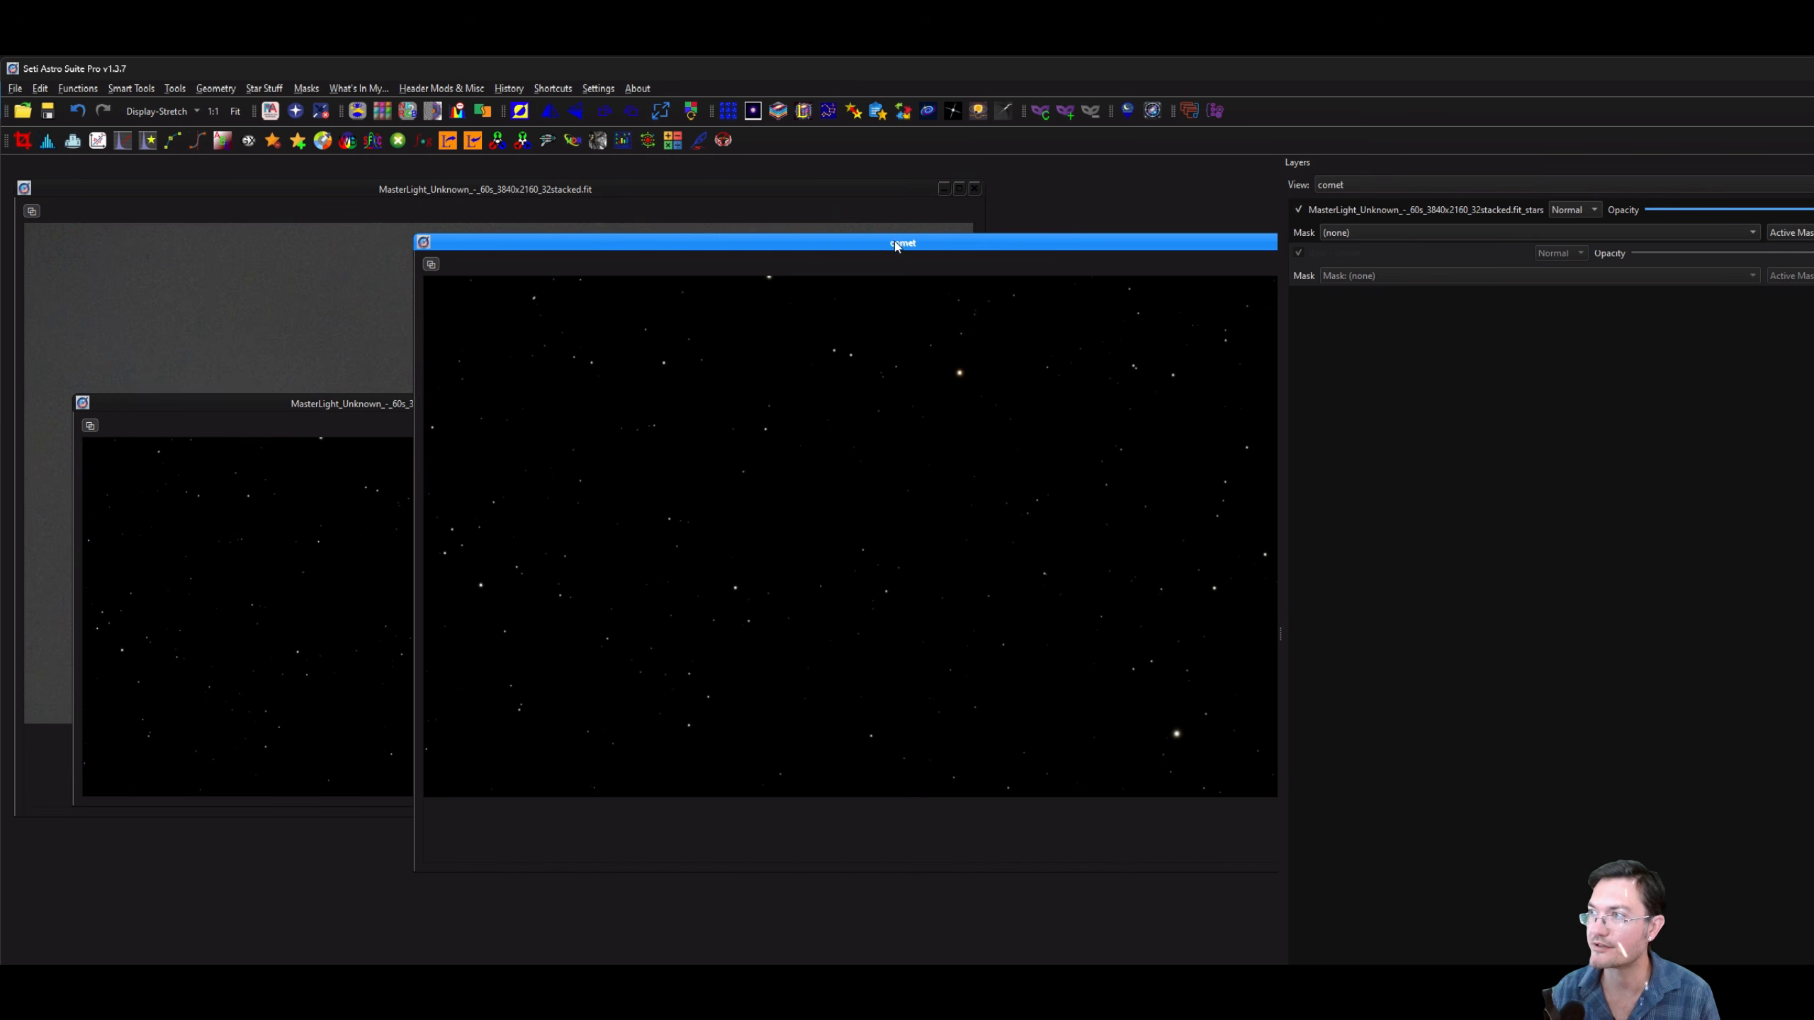
click(1585, 203)
click(1556, 244)
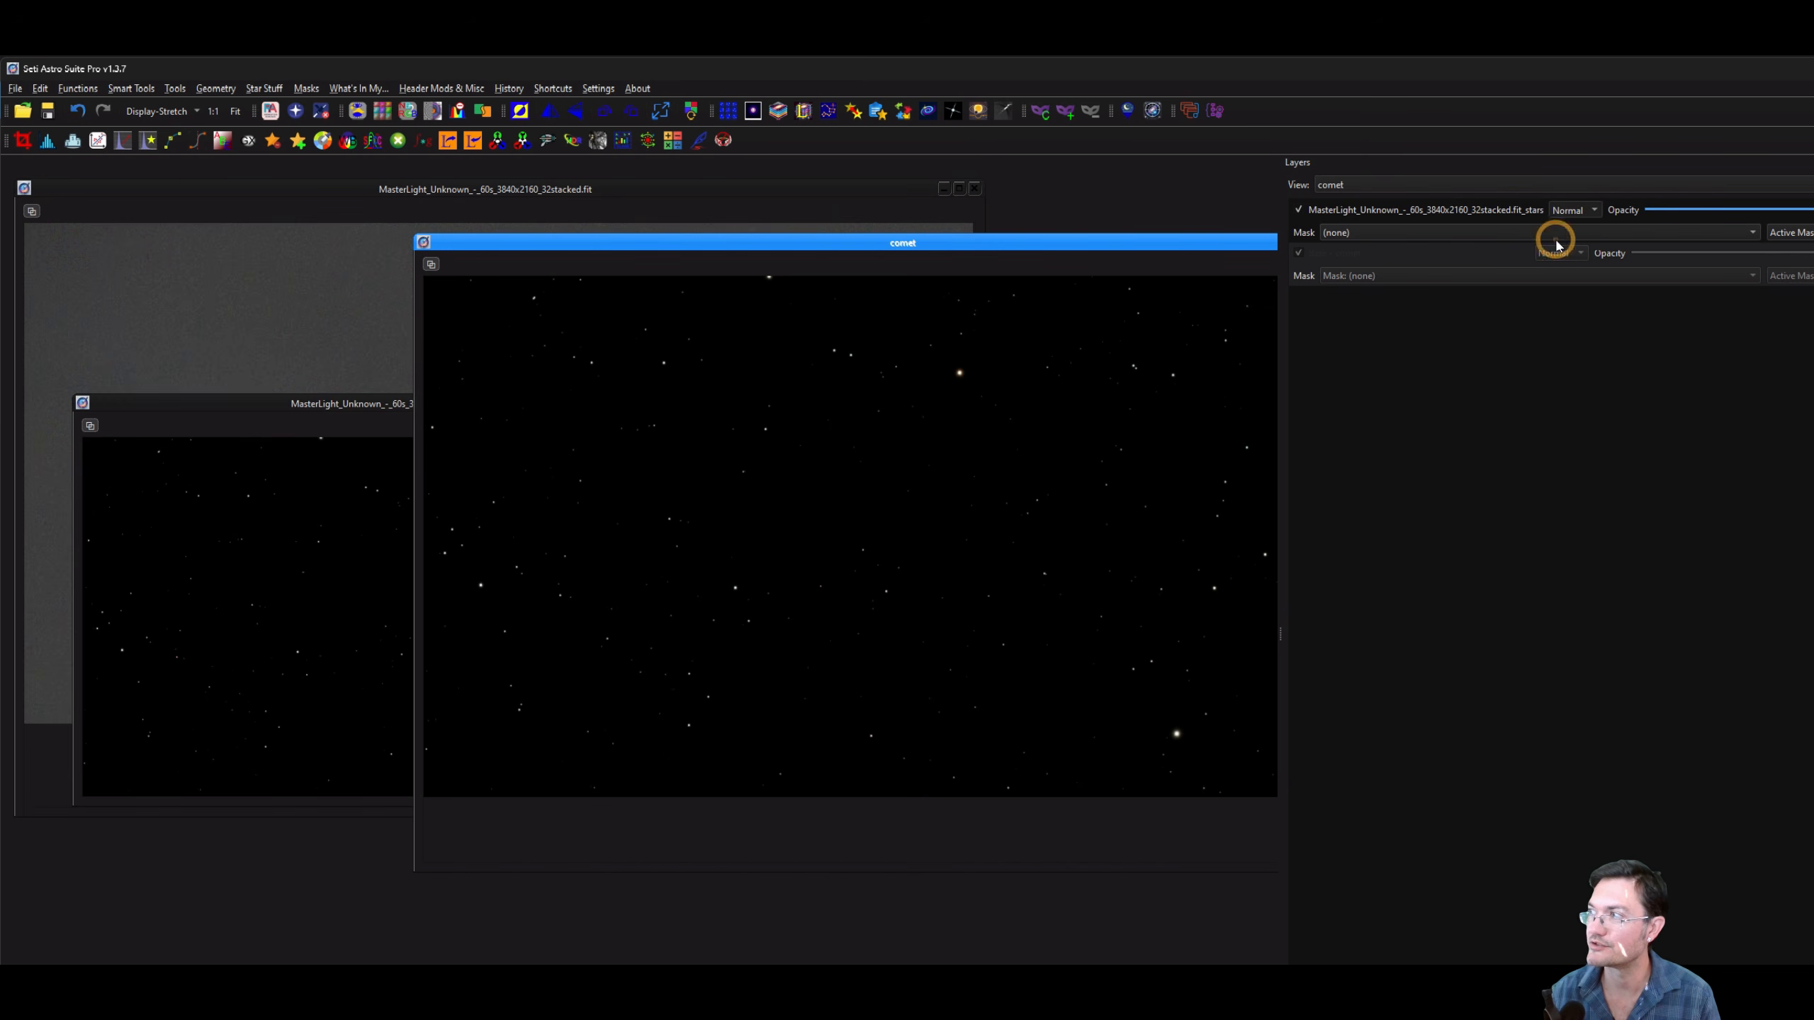
Move the comet image and layer controls apart, and merge the star layer into the comet view.
drag(1007, 245, 721, 241)
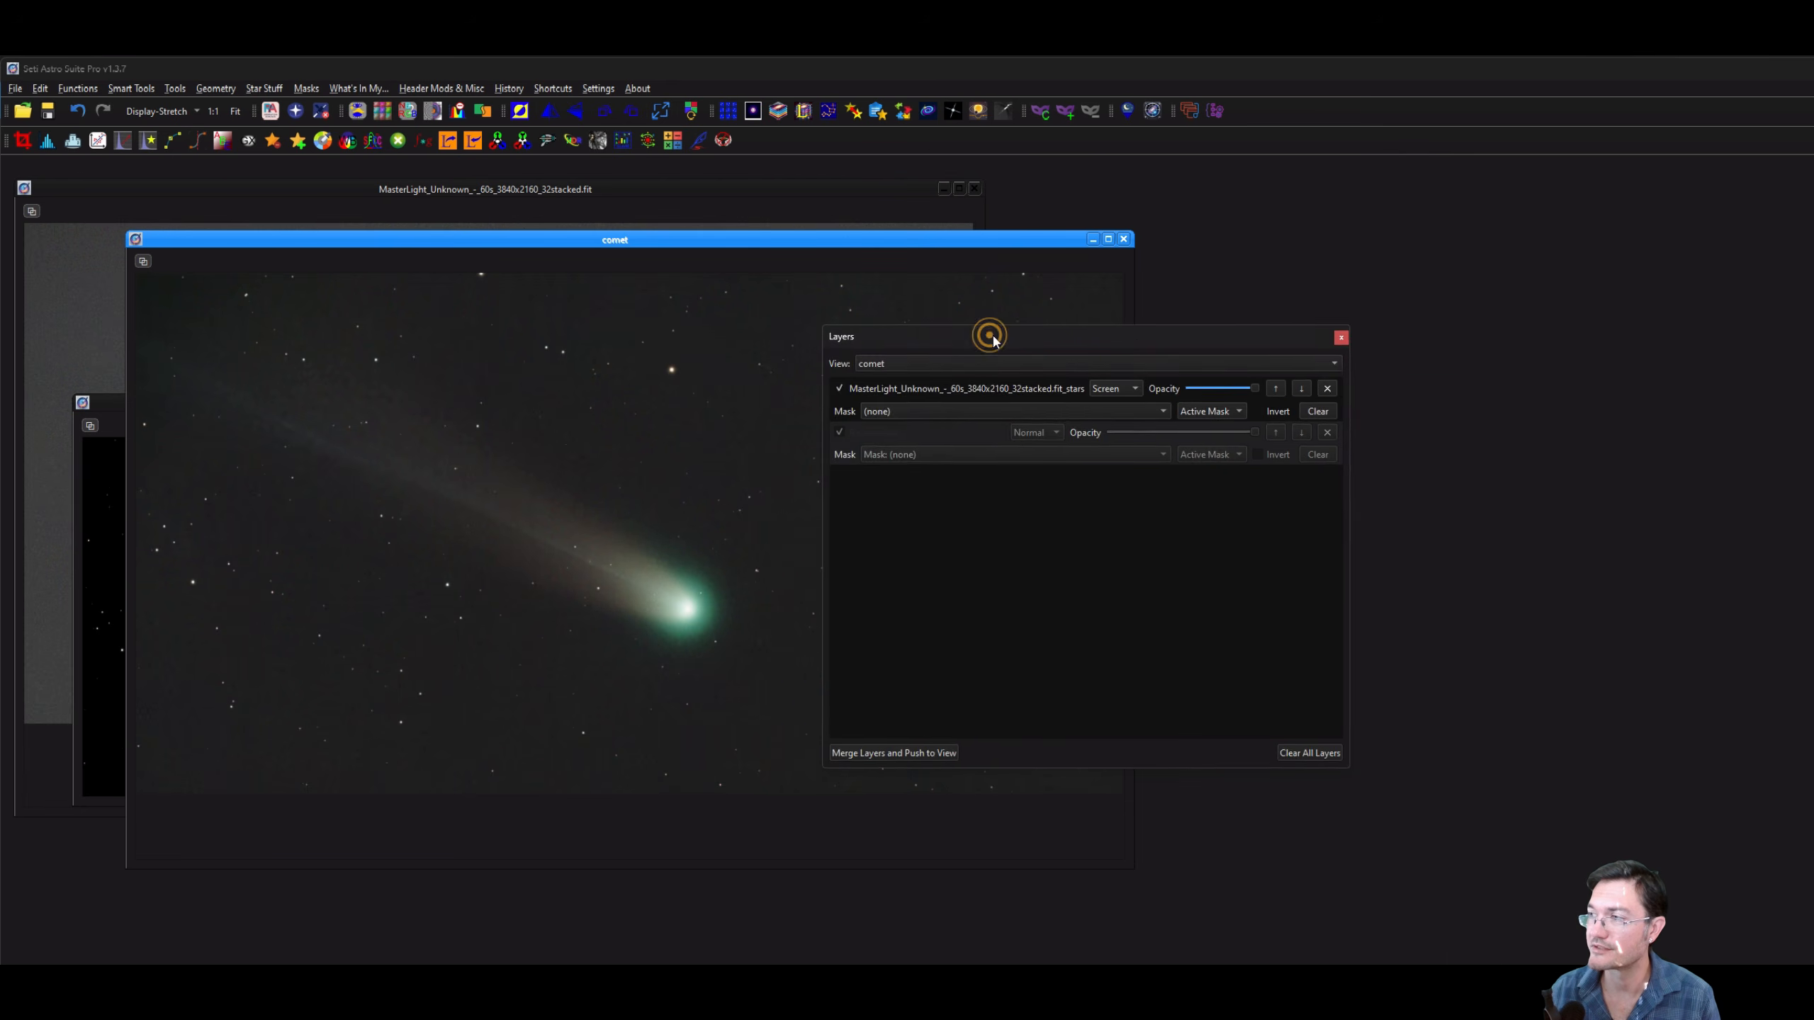
drag(991, 338, 1301, 327)
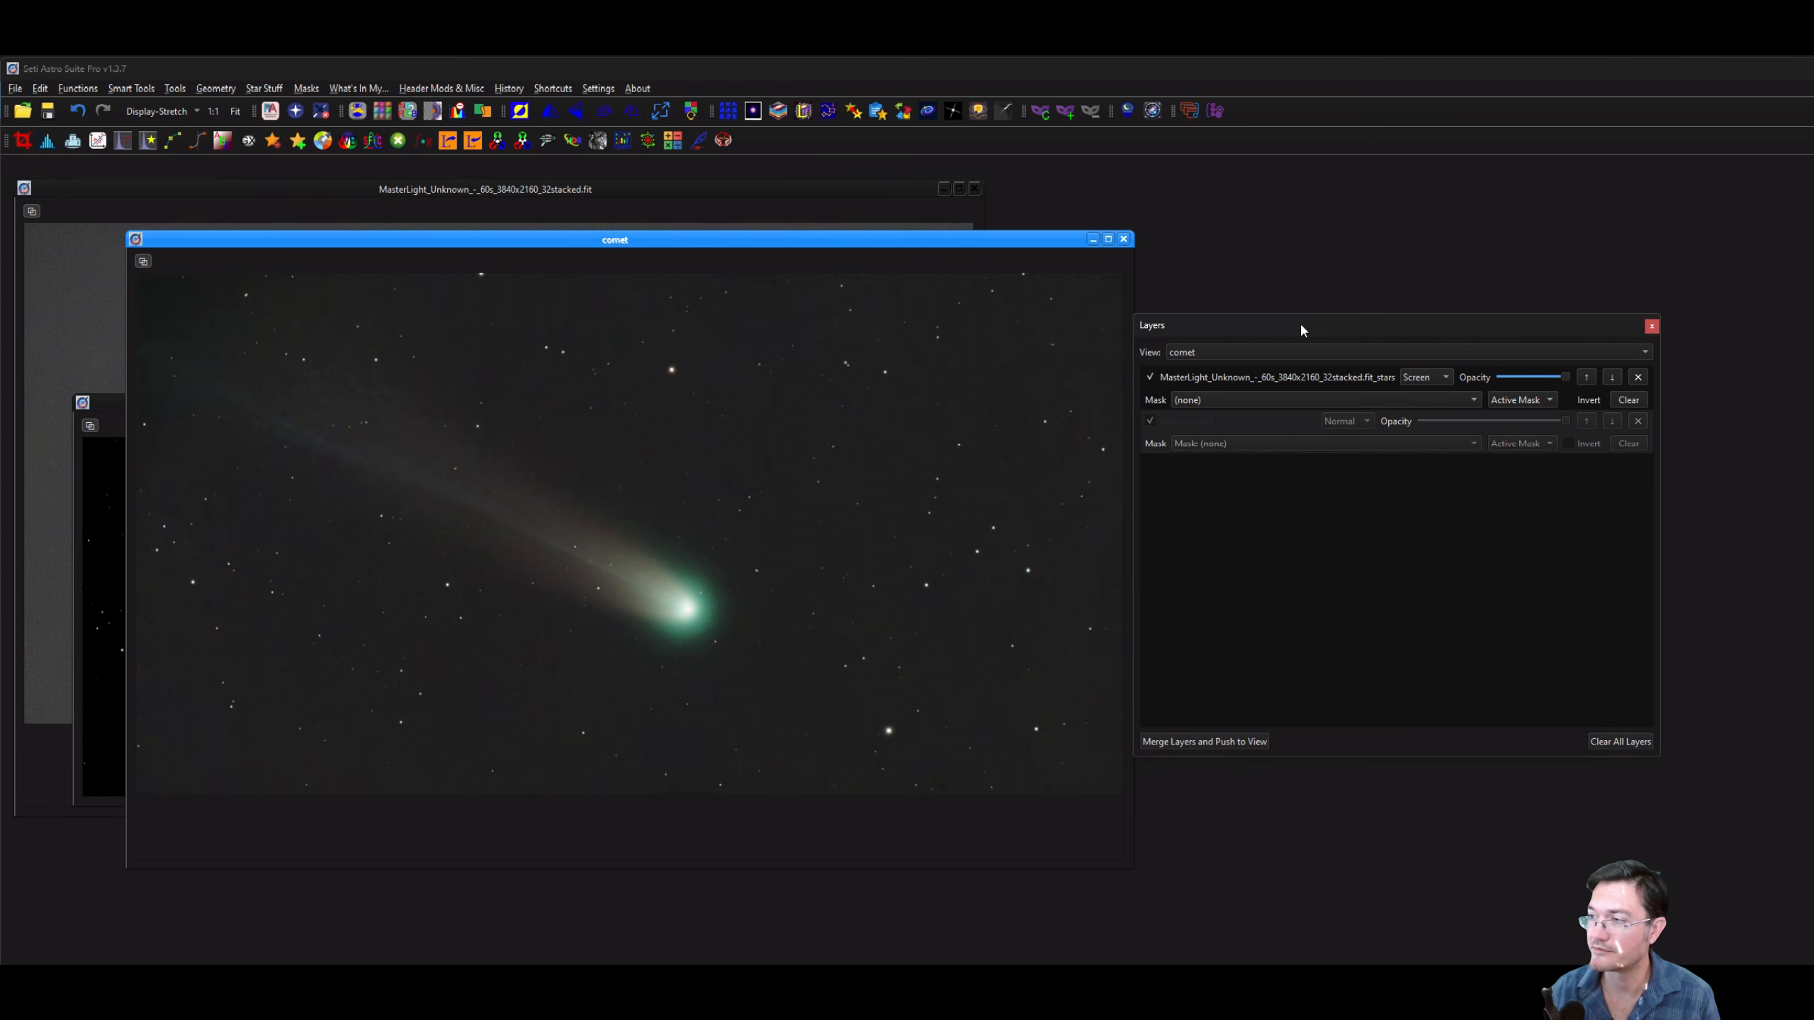
click(1200, 742)
click(1500, 558)
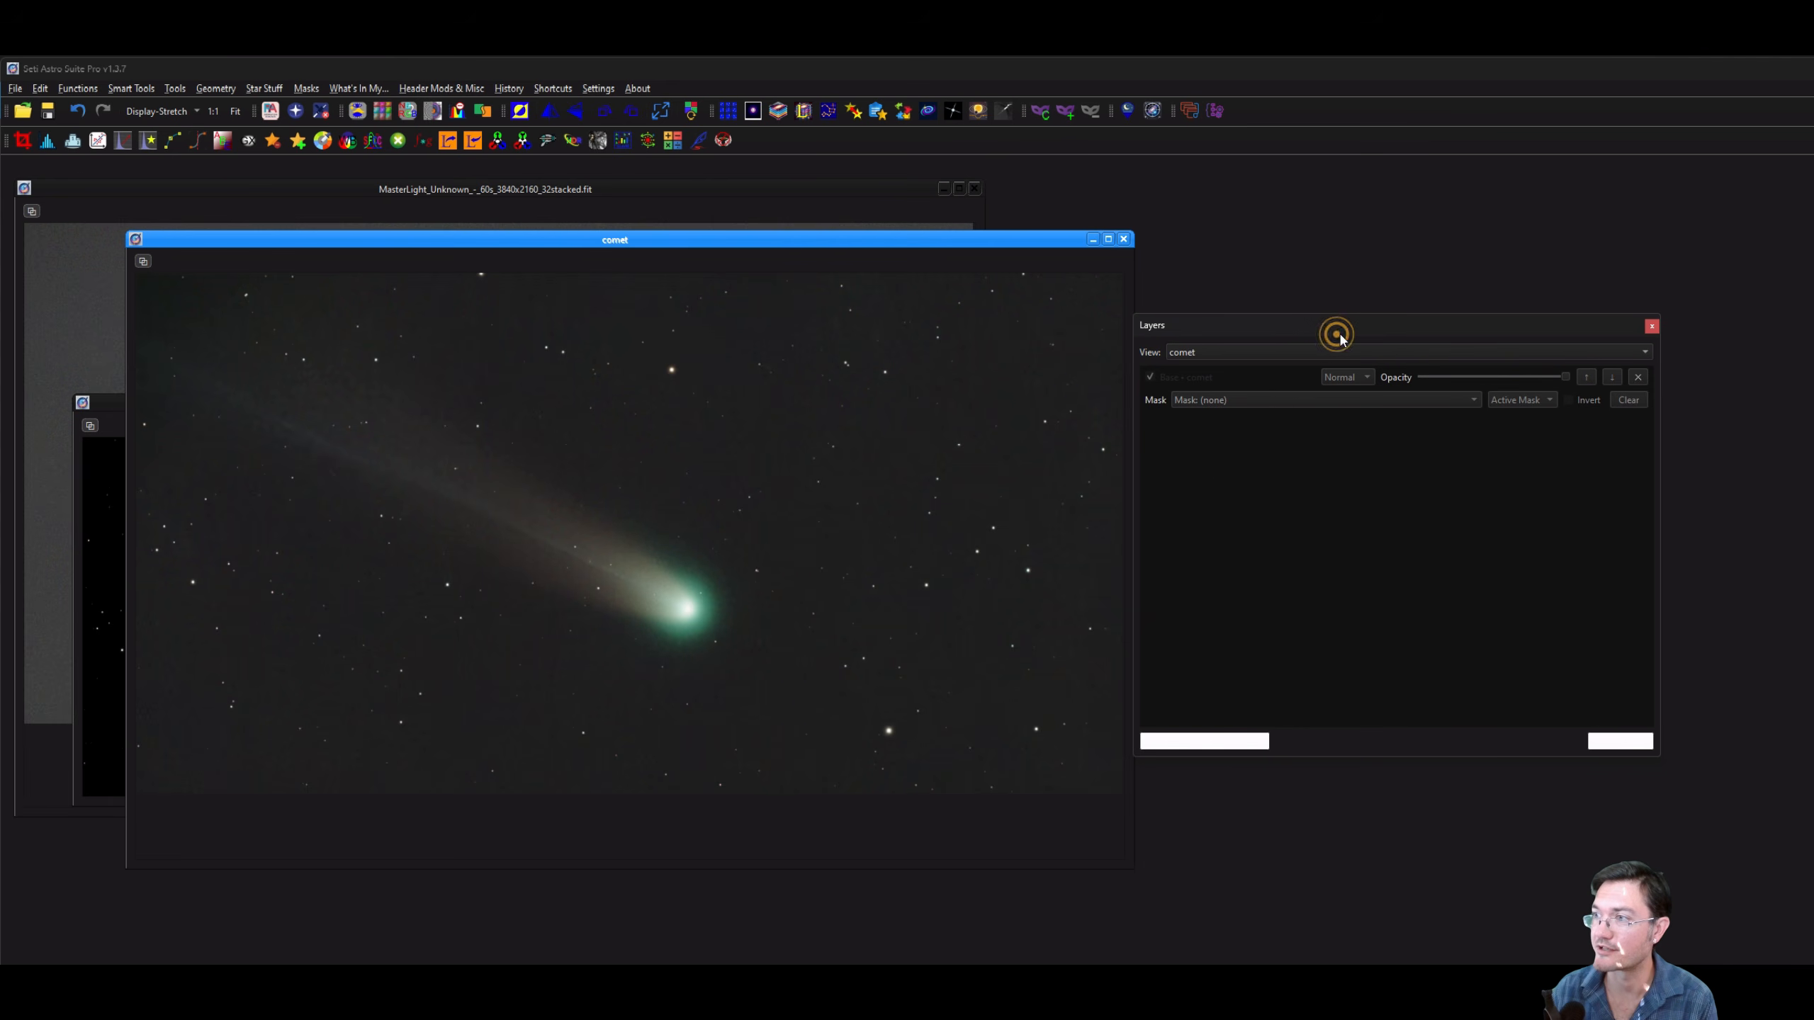
drag(1339, 335, 1480, 296)
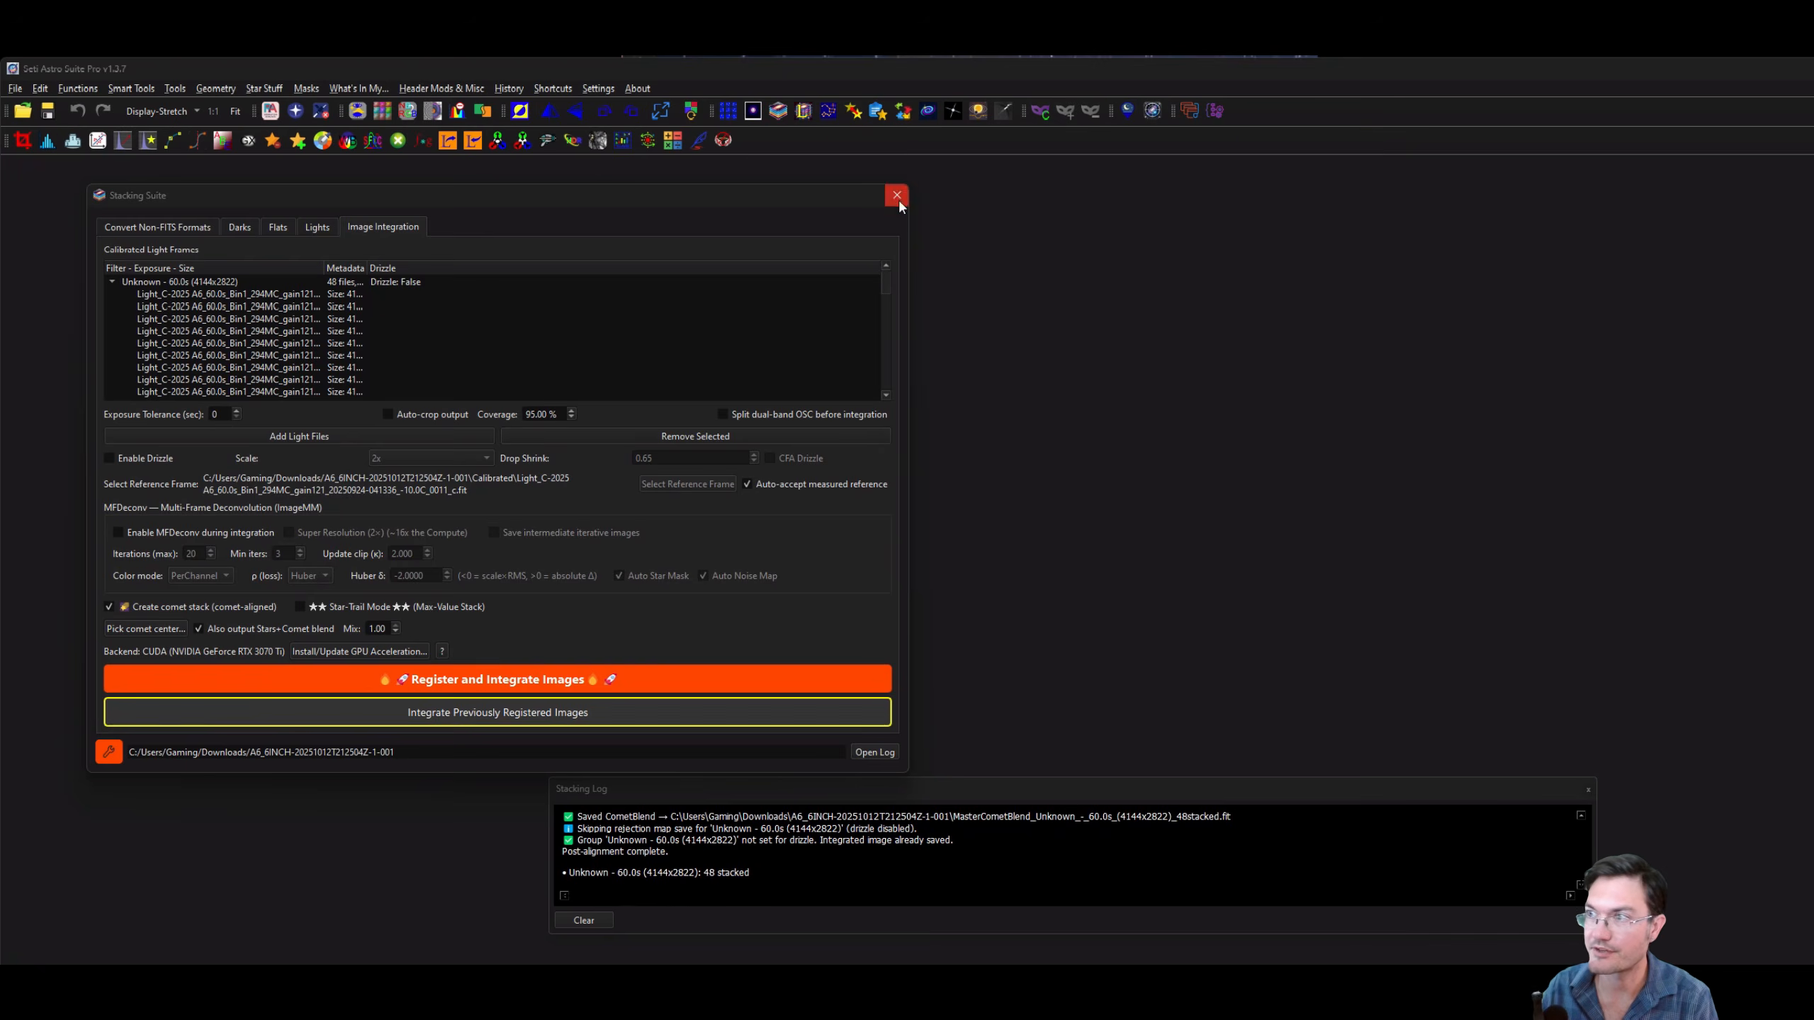
Close the Stacking Suite and its log, and open the 48-frame MasterCometBlend, MasterCometOnly and MasterLight files from the A6_6INCH folder.
click(898, 193)
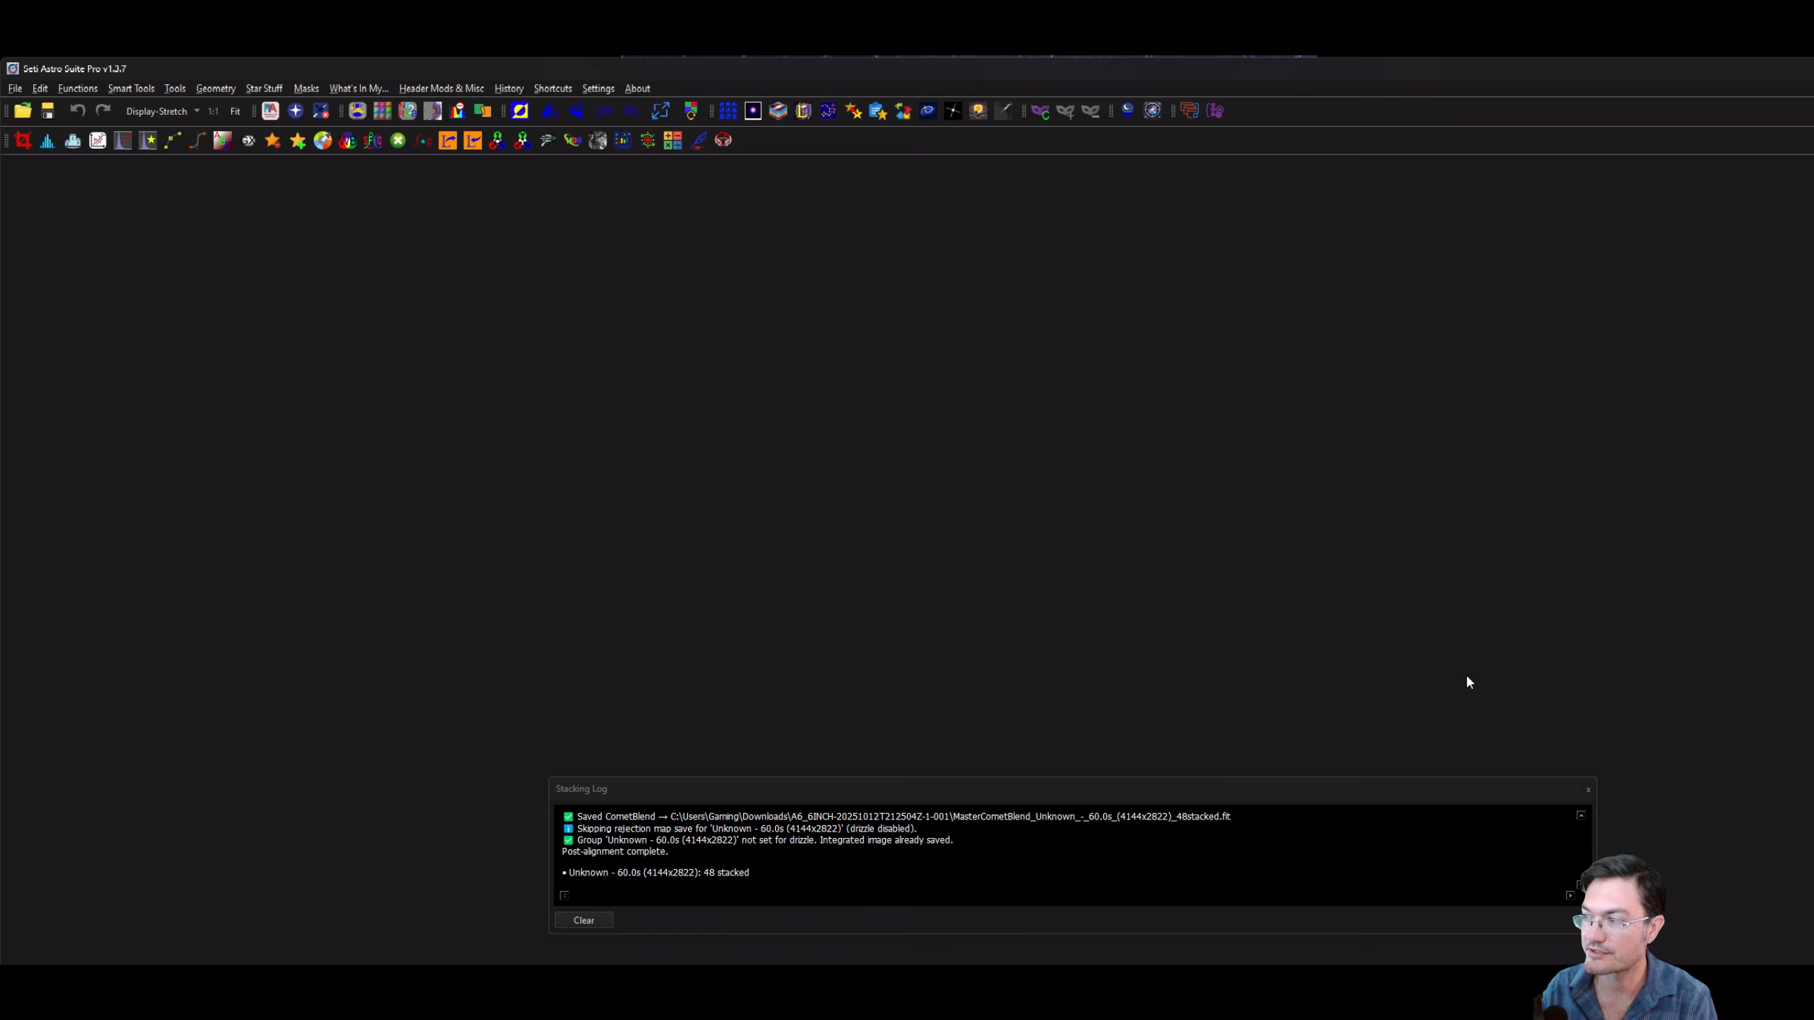
click(1587, 789)
double_click(919, 507)
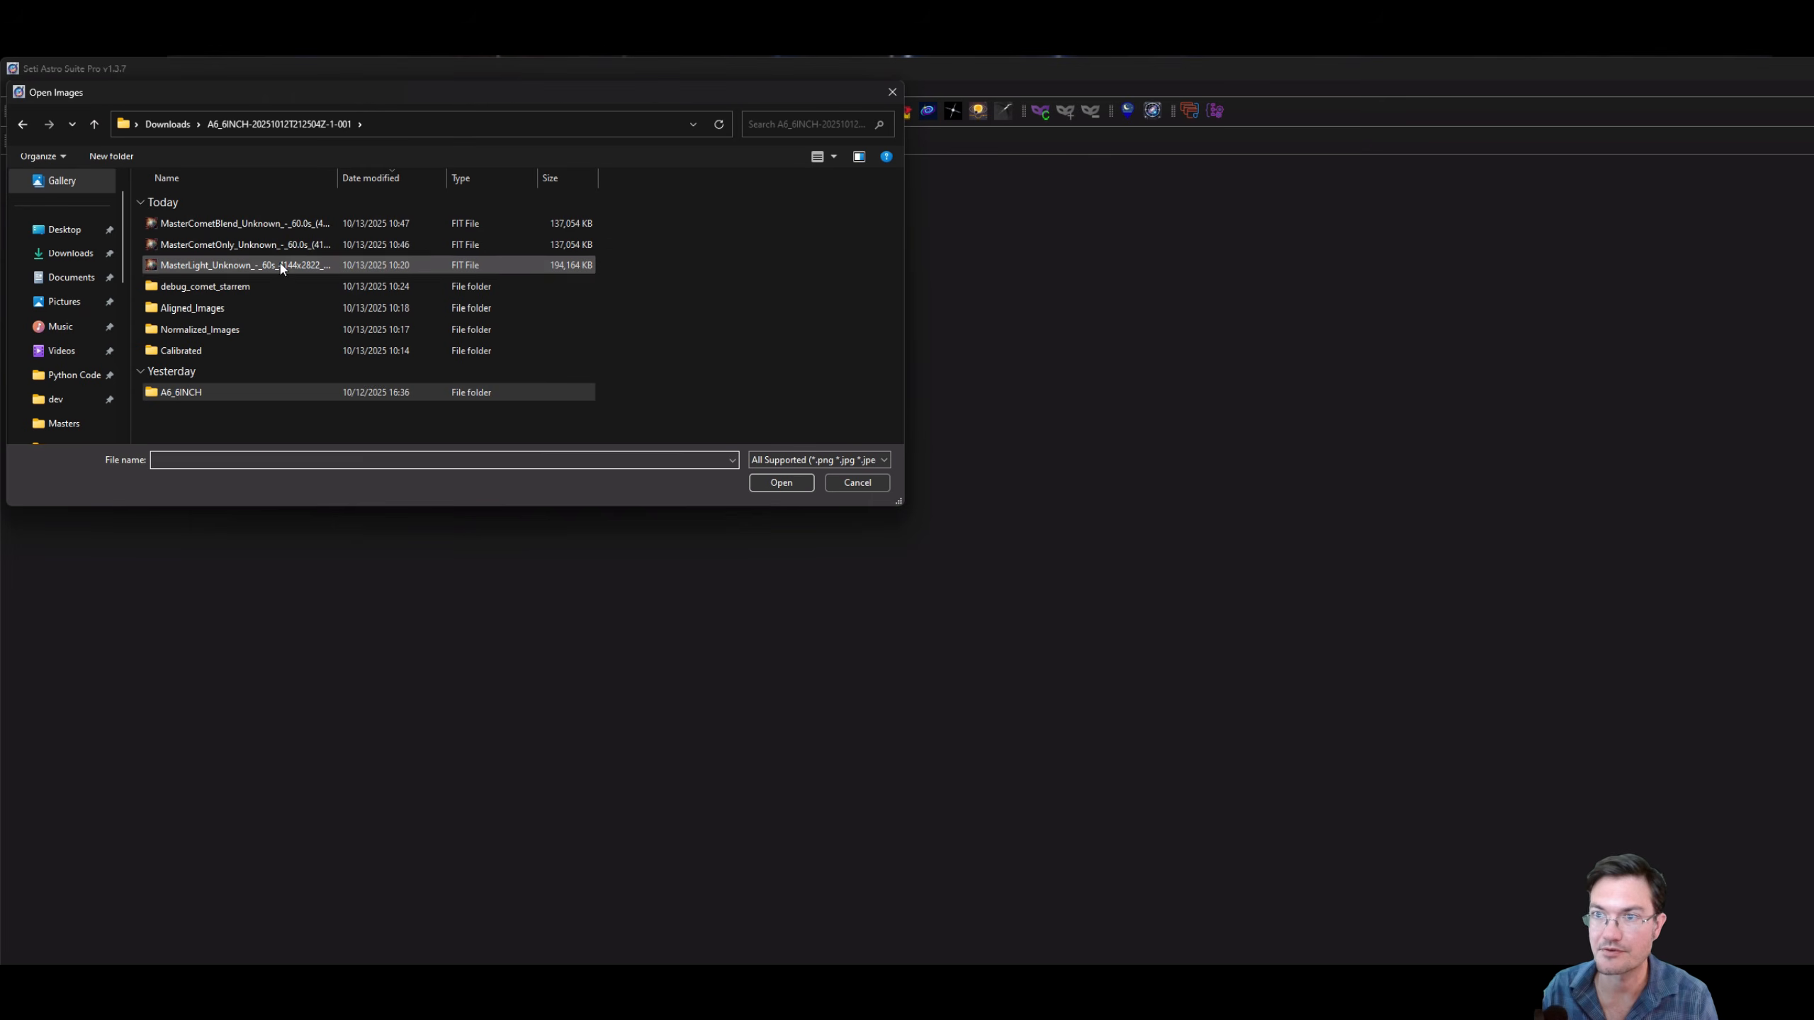
shift+click(282, 268)
key(Return)
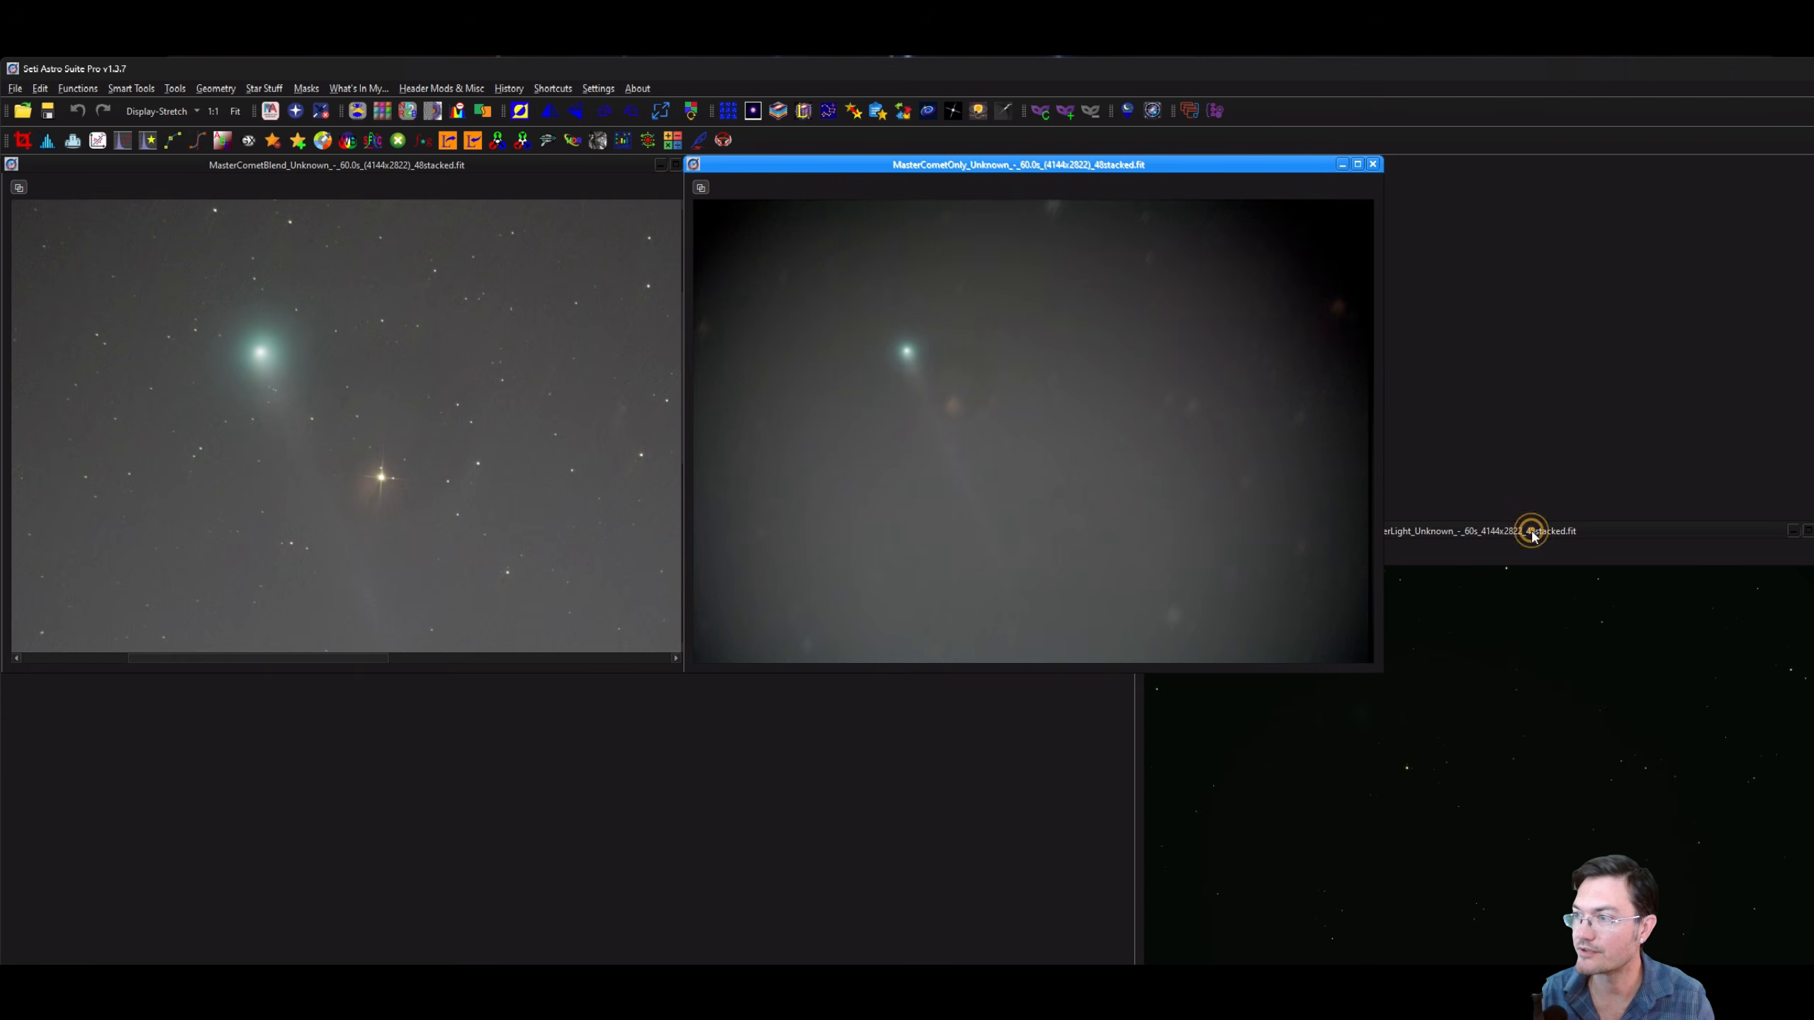
Close the MasterCometBlend image and arrange MasterCometOnly and MasterLight side by side.
drag(1534, 531, 1464, 412)
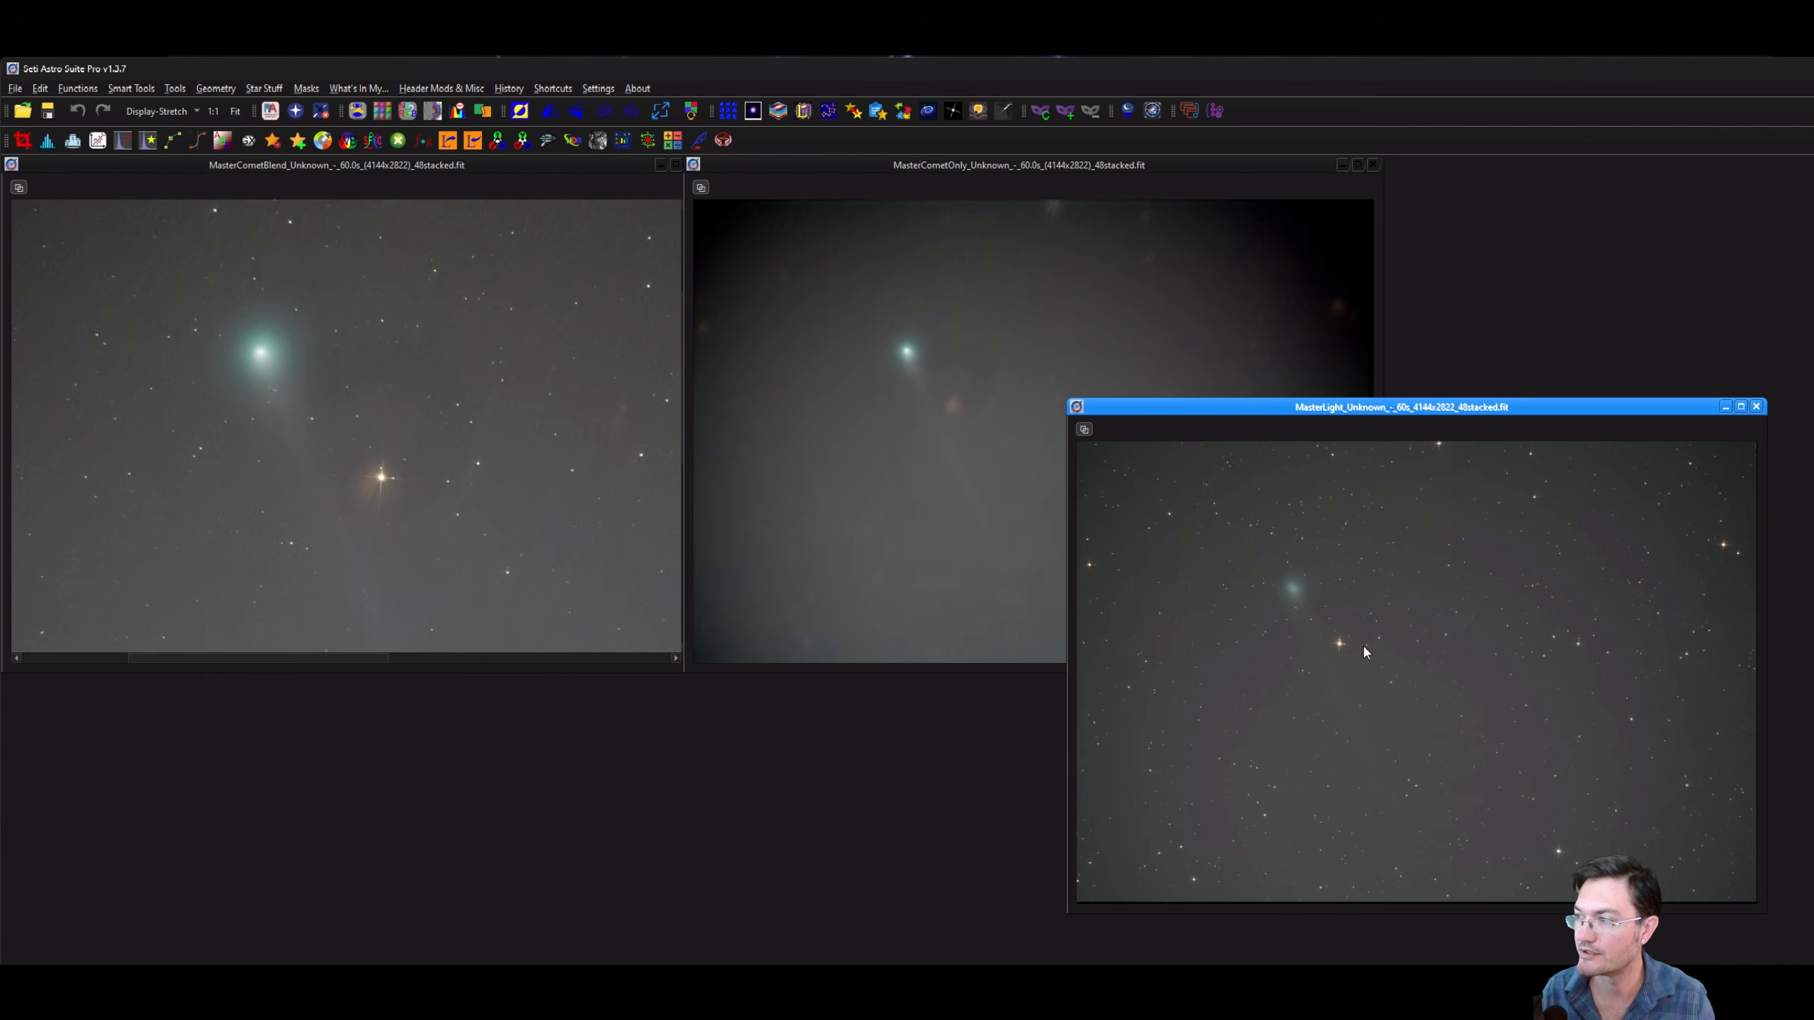
click(936, 458)
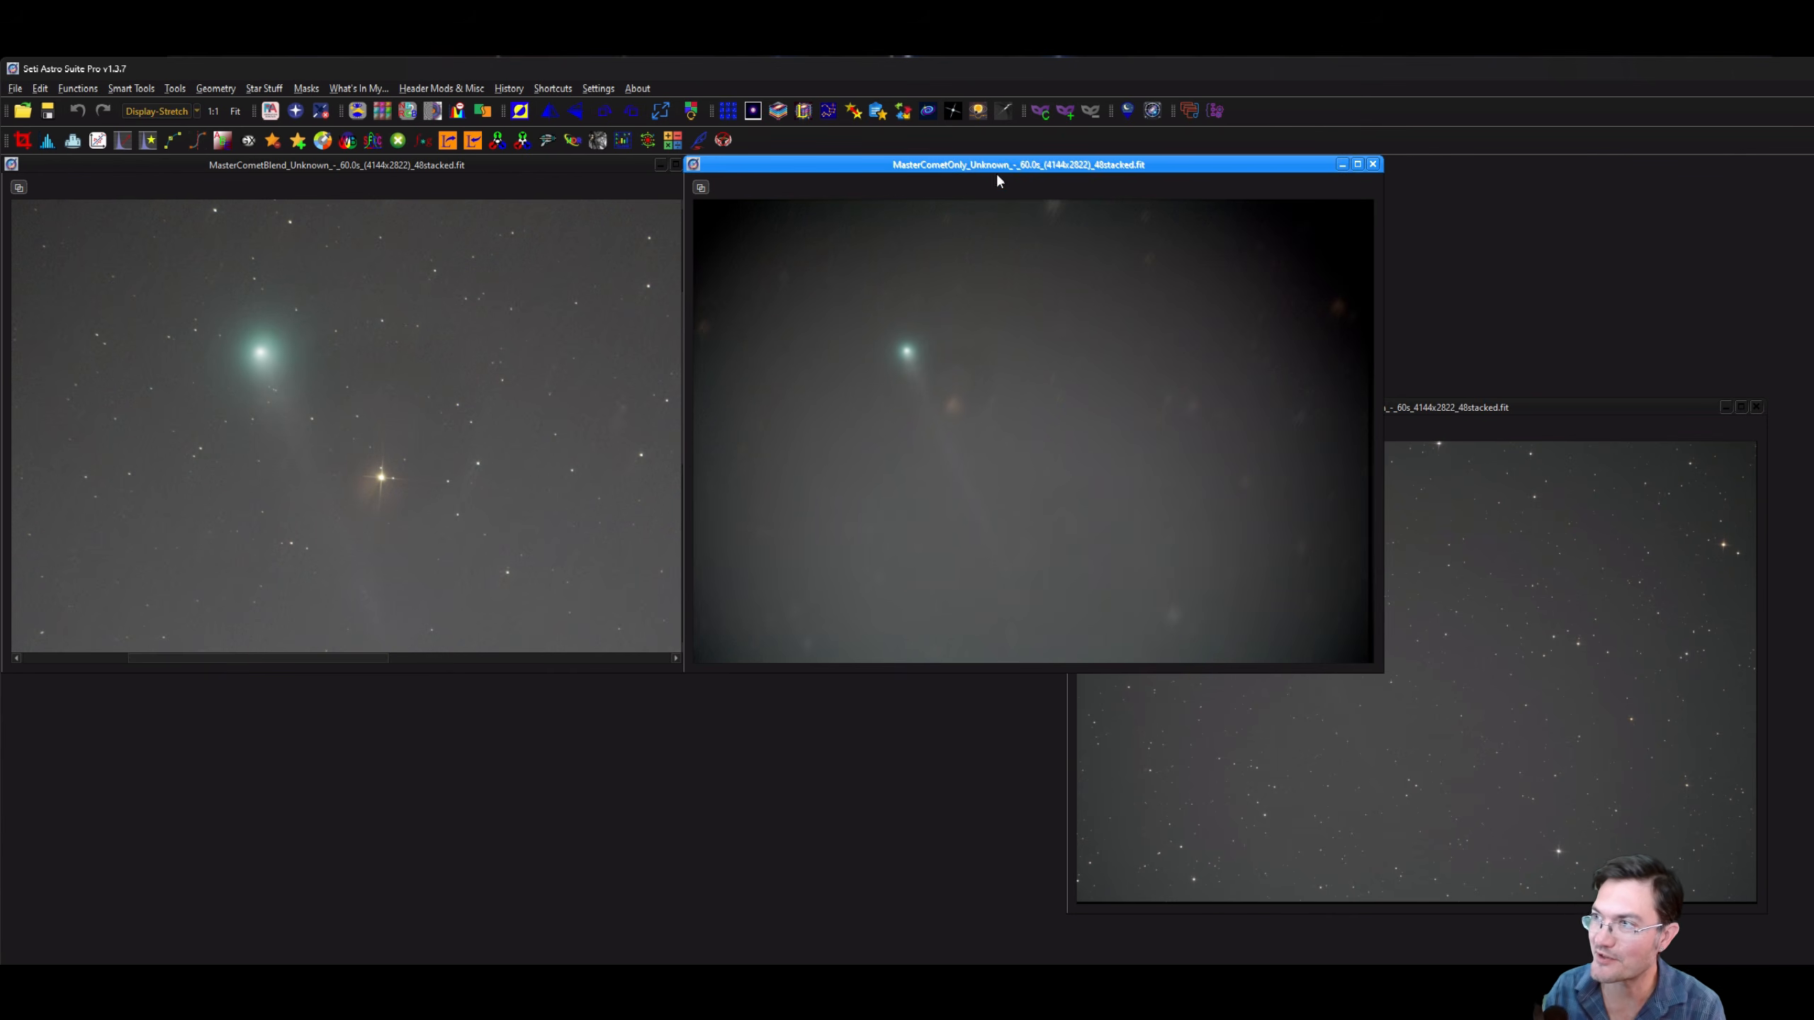
drag(979, 169, 623, 344)
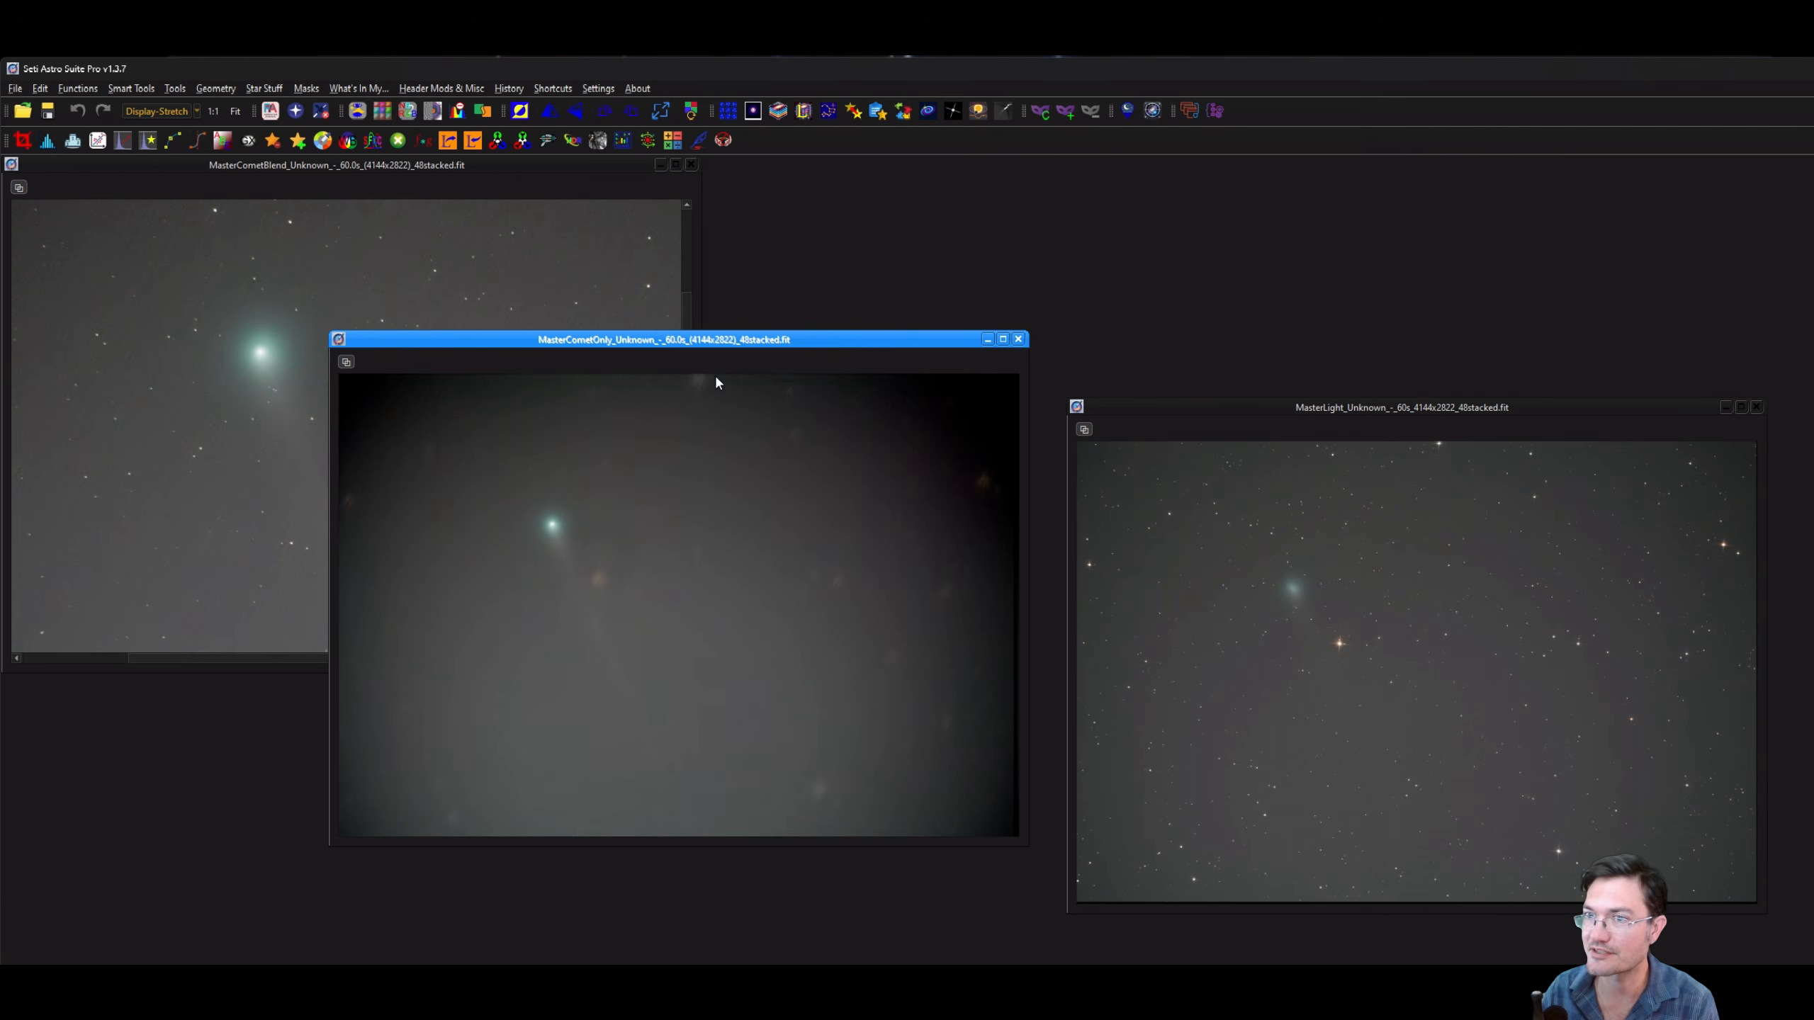
drag(697, 350, 449, 394)
click(691, 164)
click(690, 164)
drag(1226, 409, 980, 407)
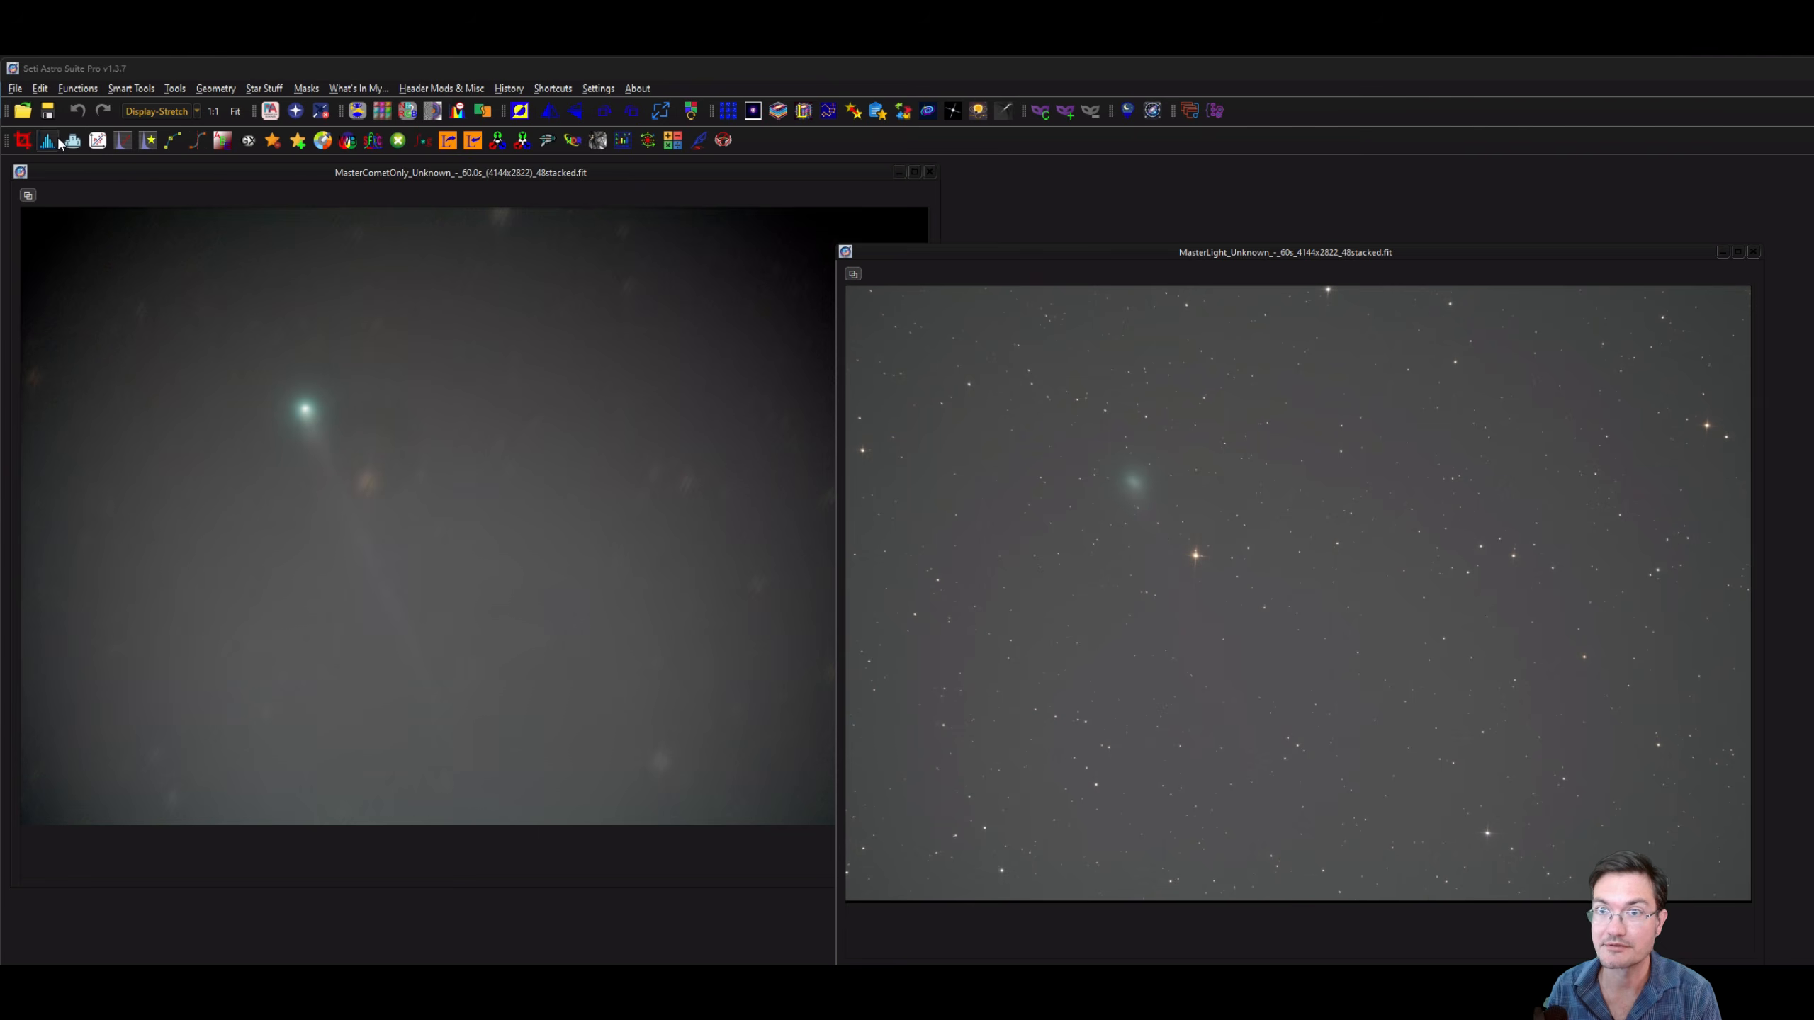
Crop the outer edges off MasterCometOnly and MasterLight together with one batch crop of all open images.
click(22, 141)
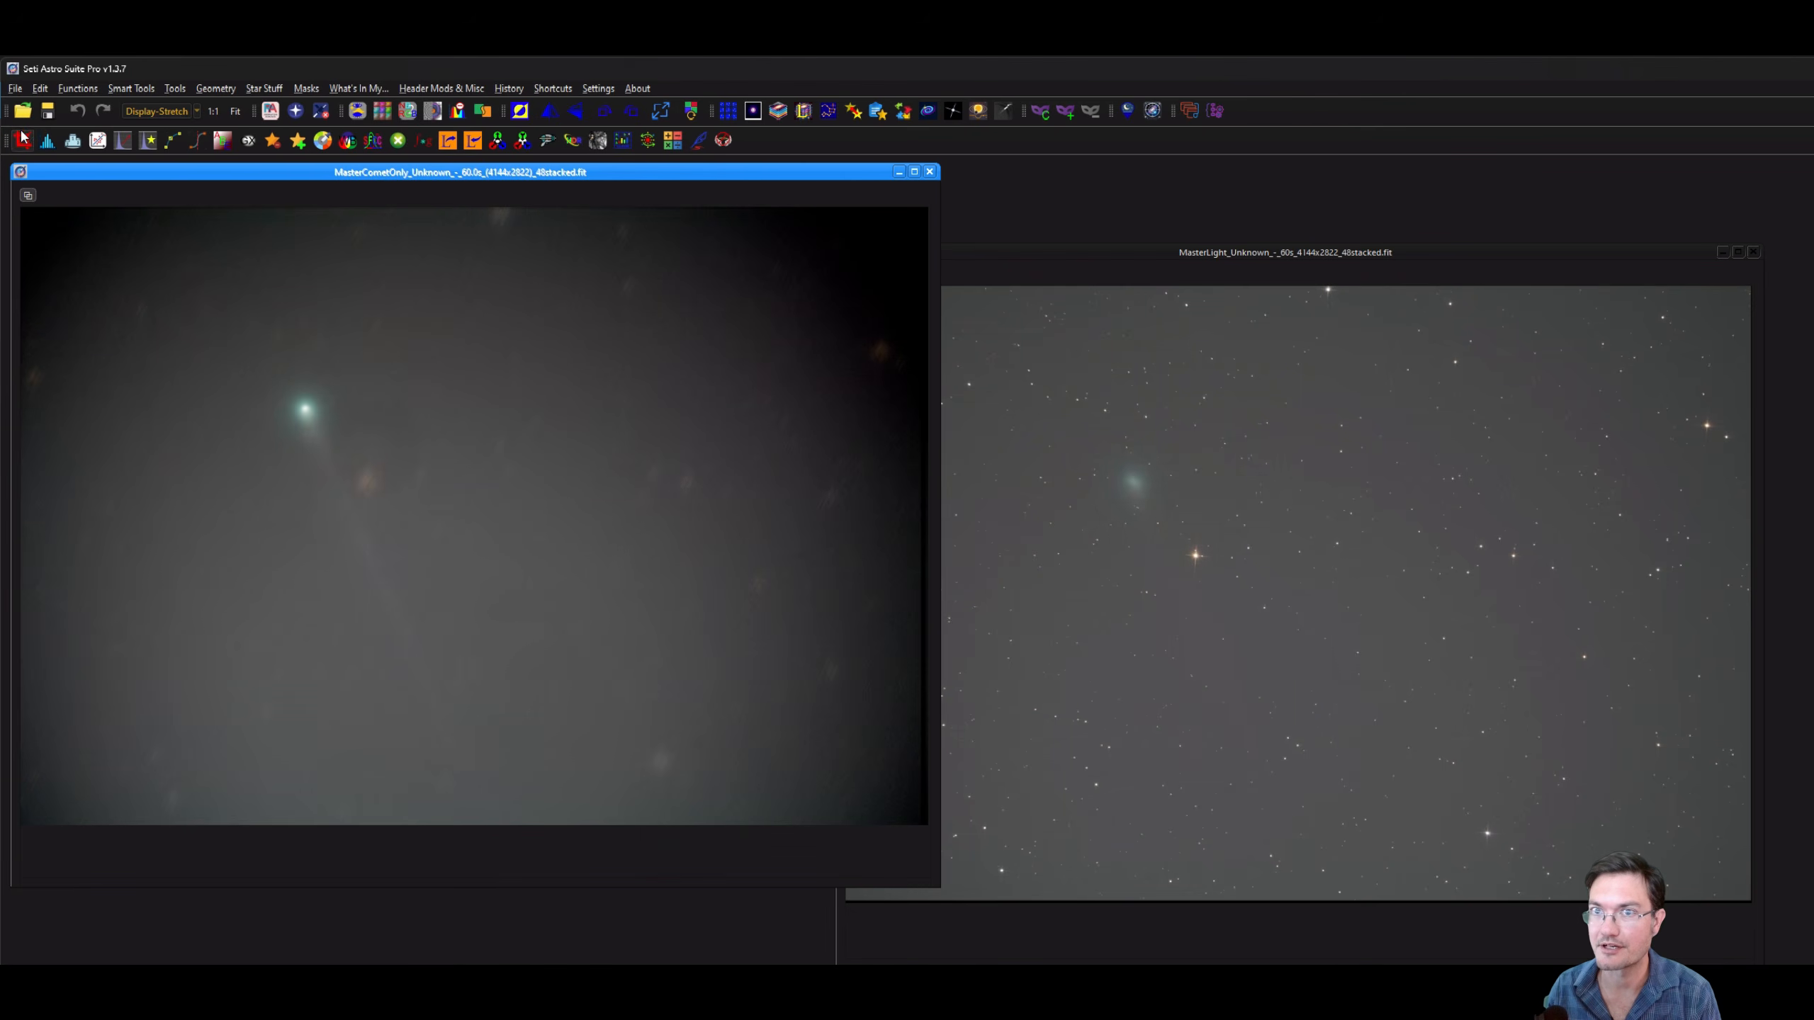
click(22, 141)
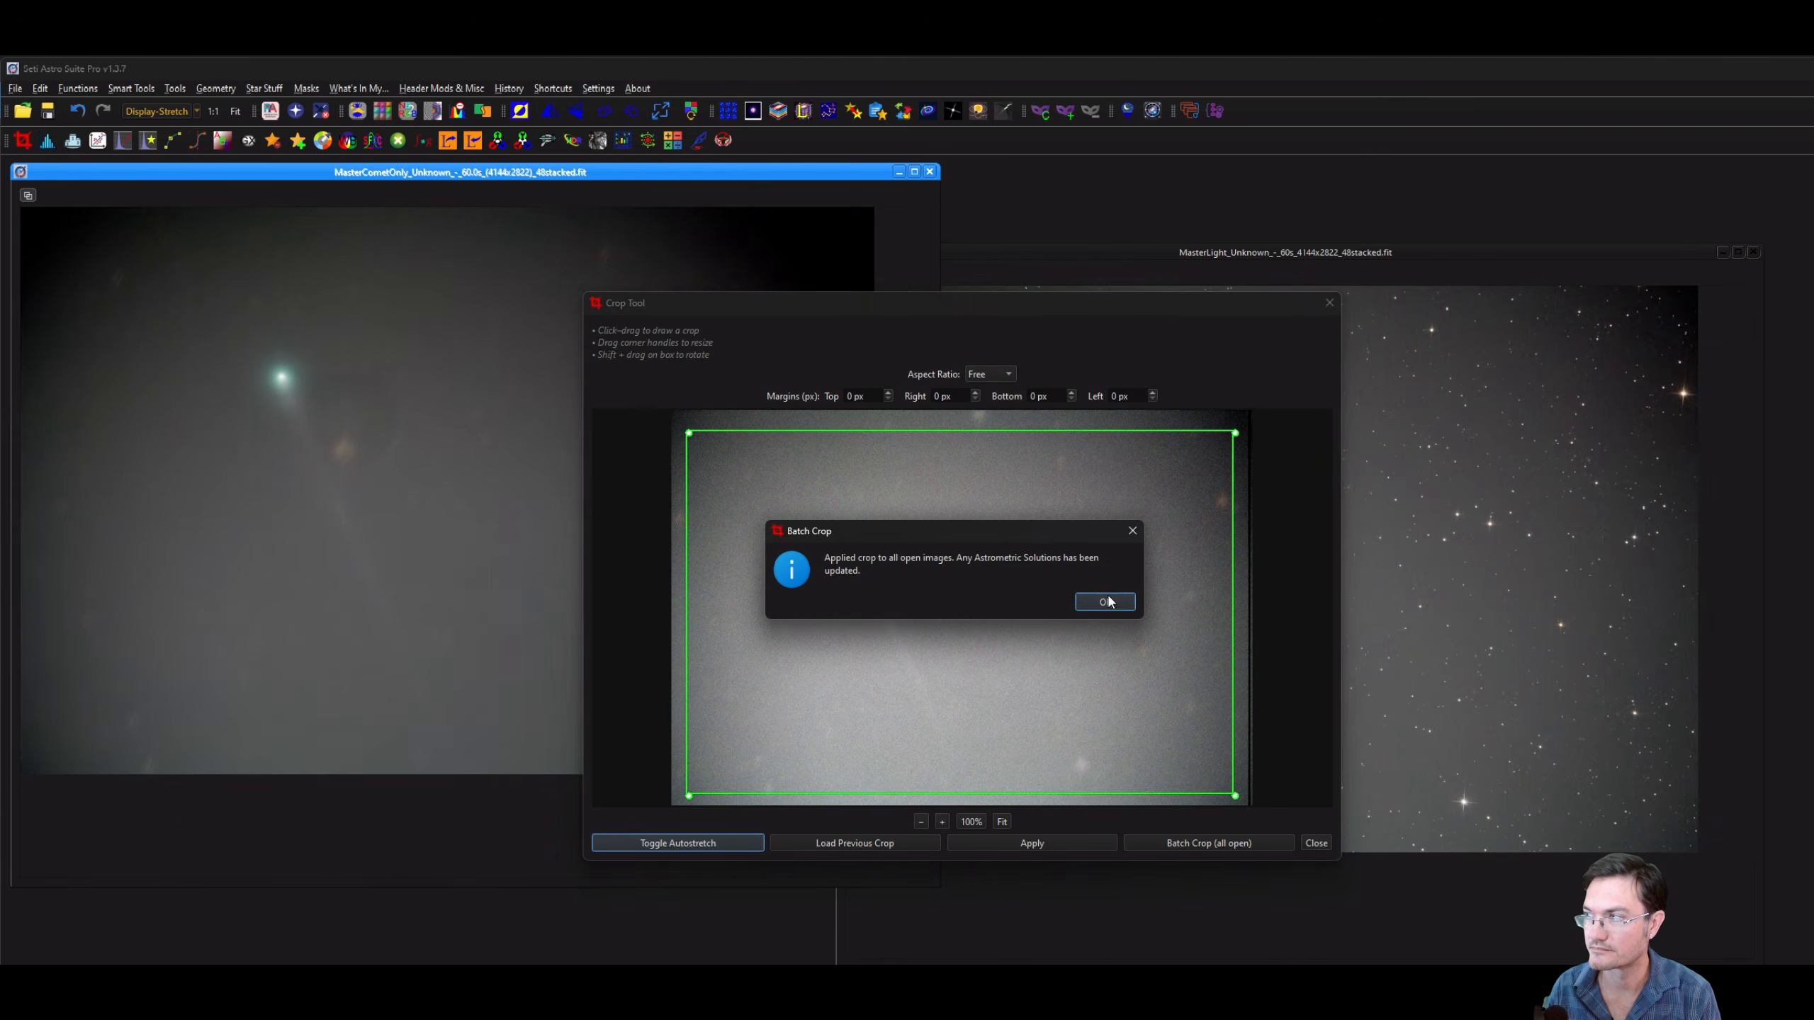
click(1105, 600)
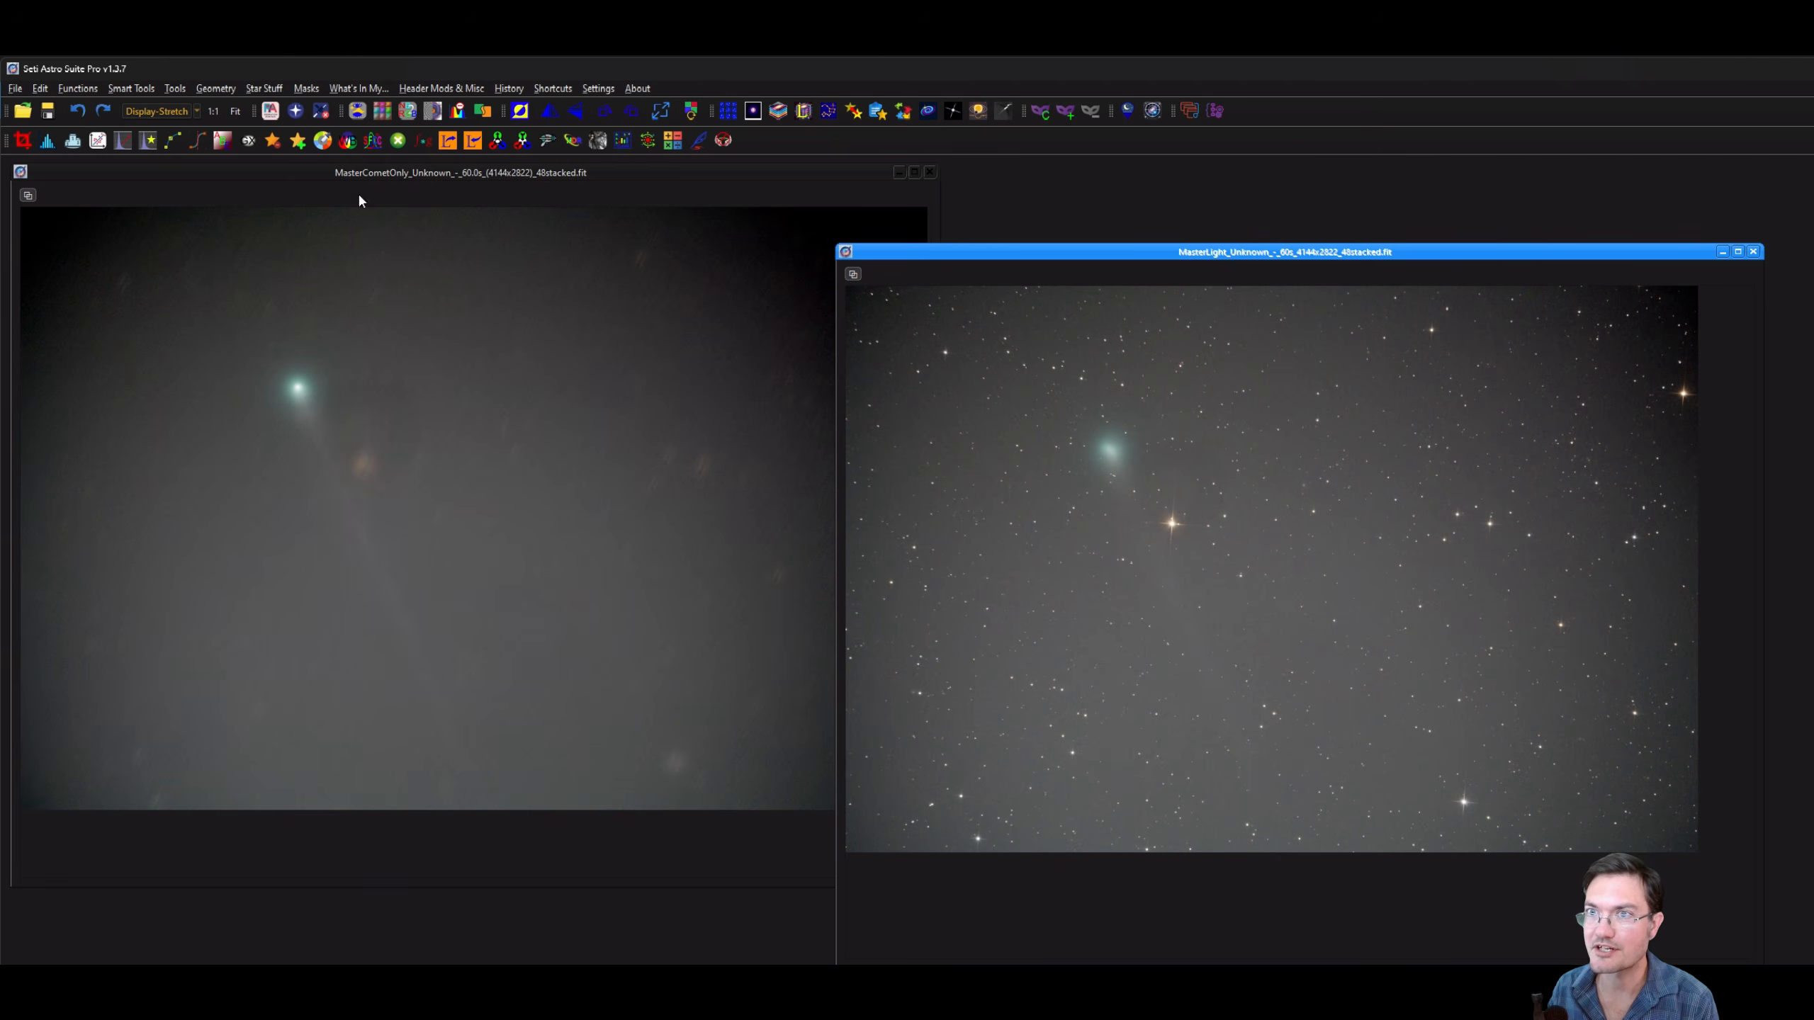
Remove the background gradients from MasterLight and MasterCometOnly with GraXpert at 0.10 smoothing using GPU acceleration.
click(248, 140)
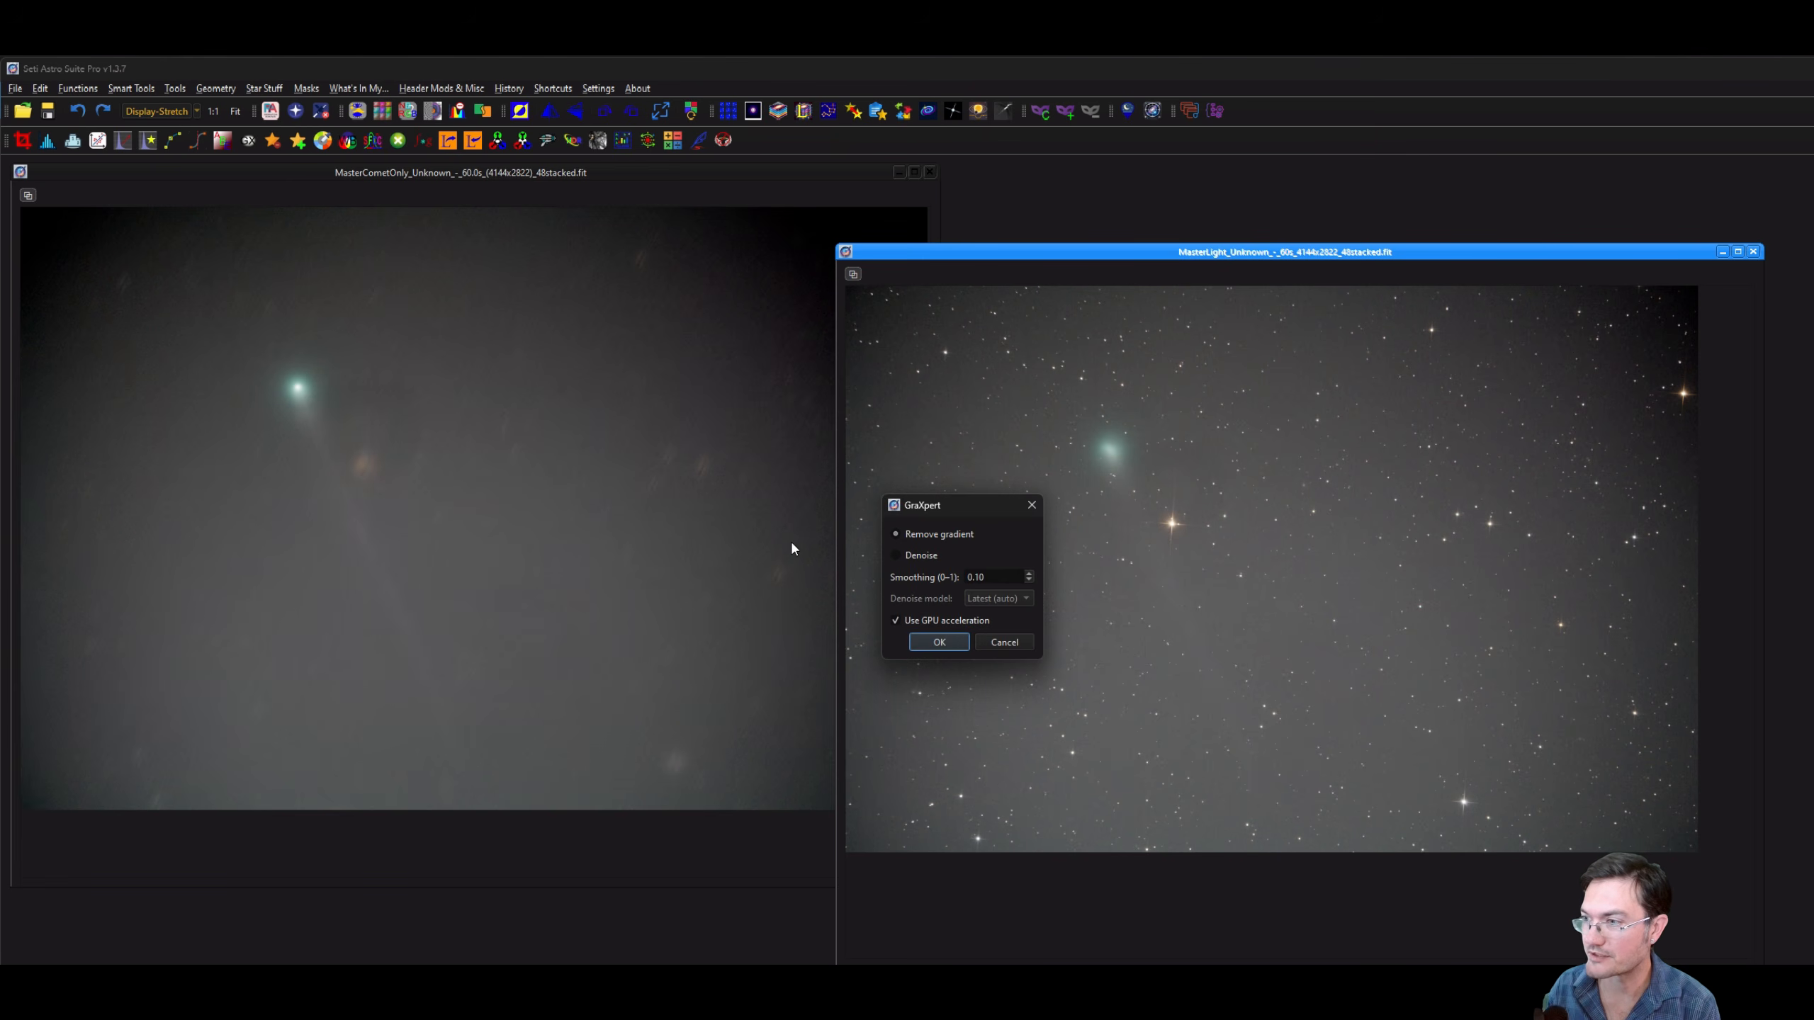
click(949, 646)
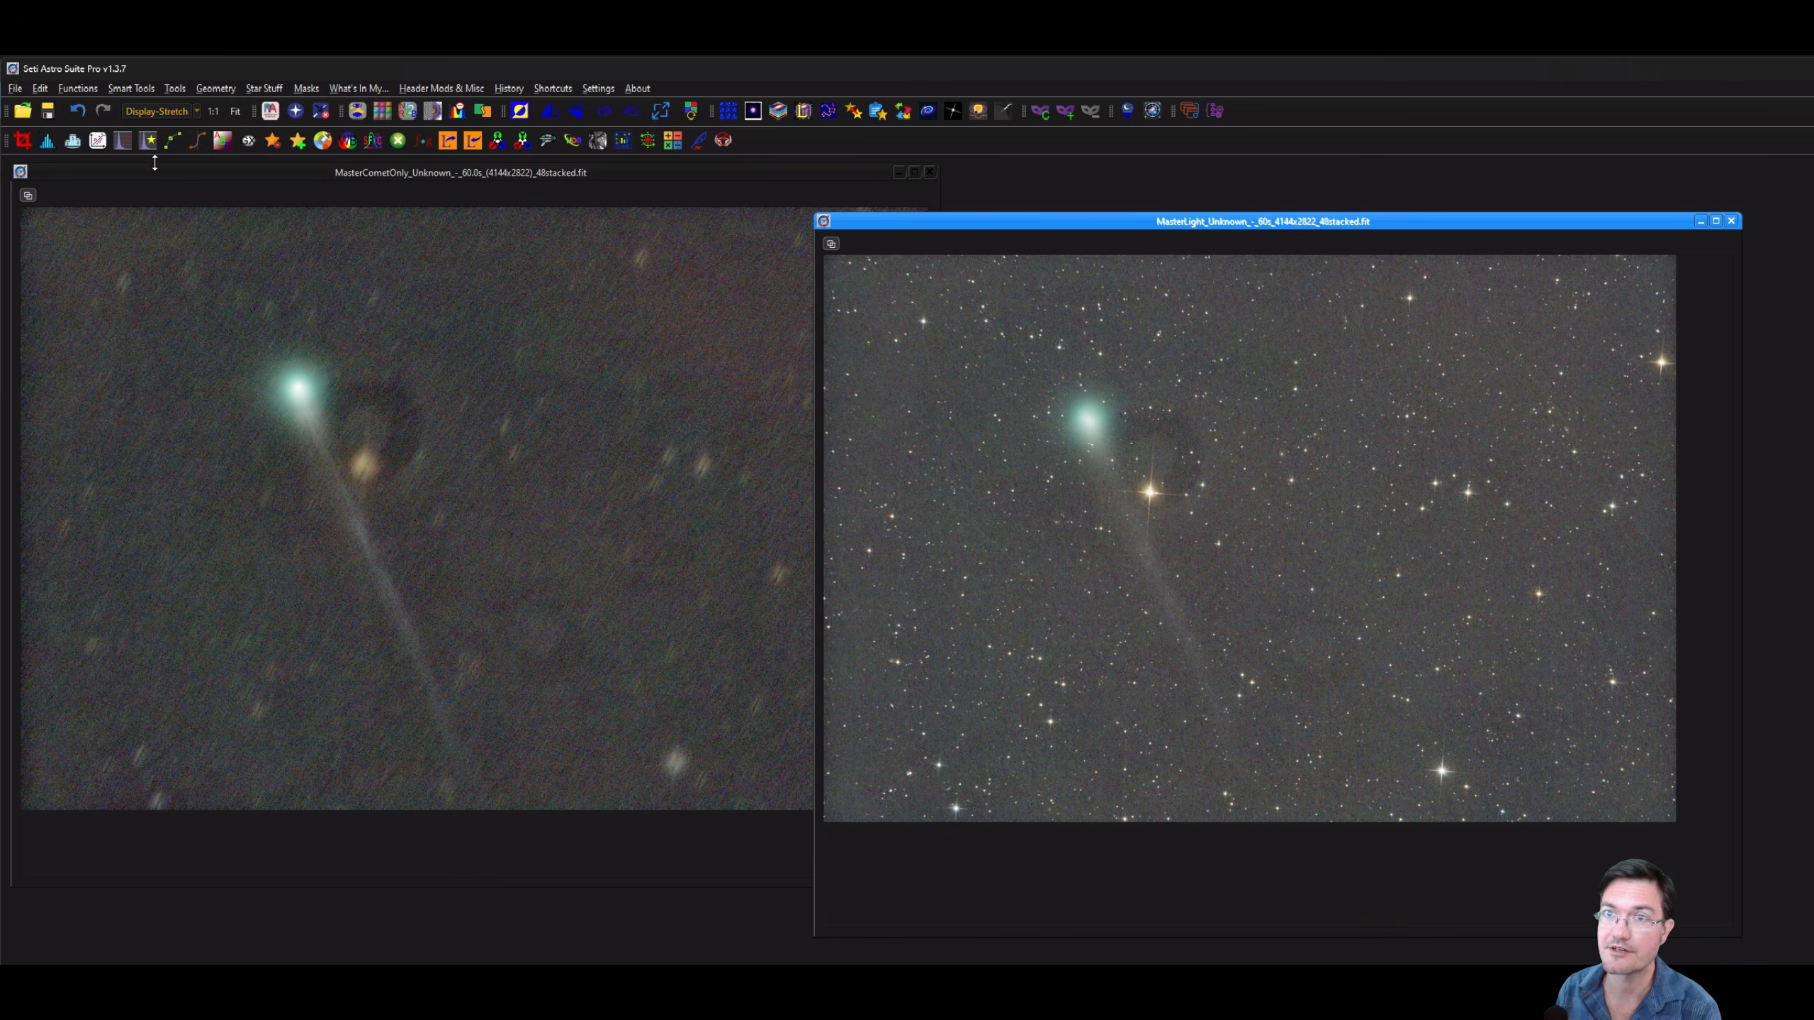
click(169, 343)
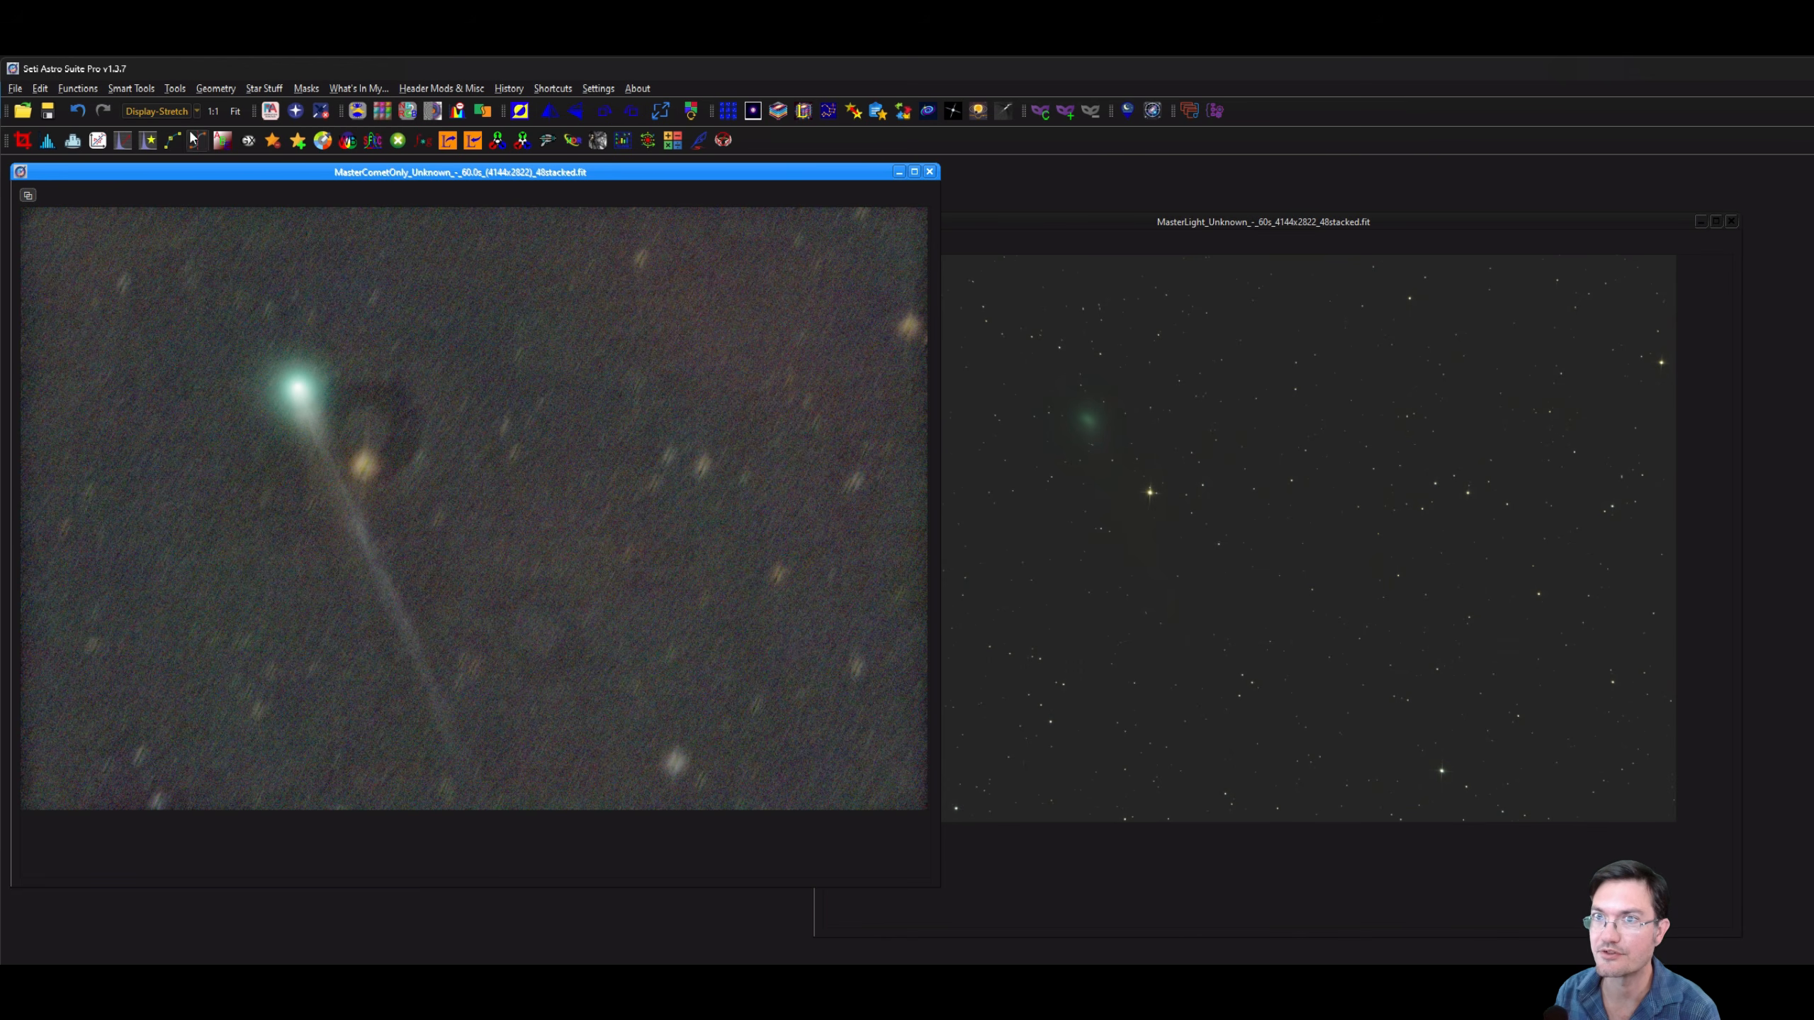
Stretch MasterCometOnly with Statistical Stretch at a target median of 0.250 with unlinked channels.
click(123, 141)
click(671, 459)
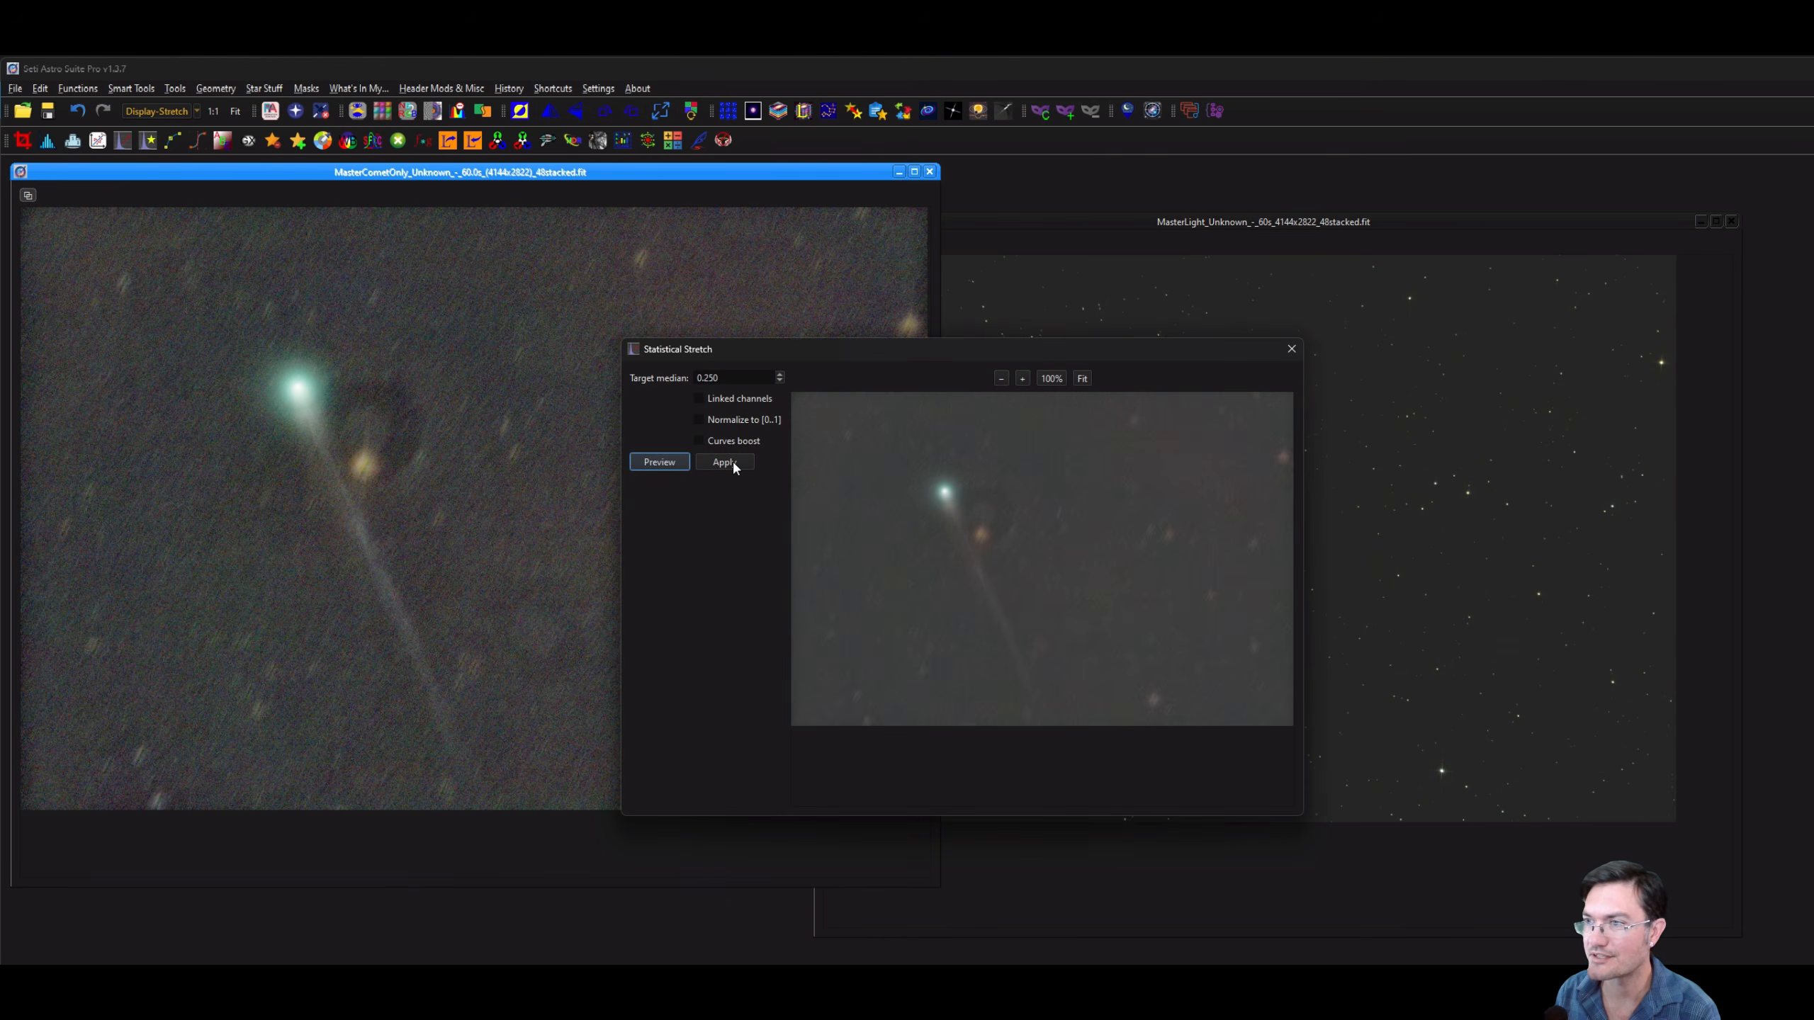
click(728, 462)
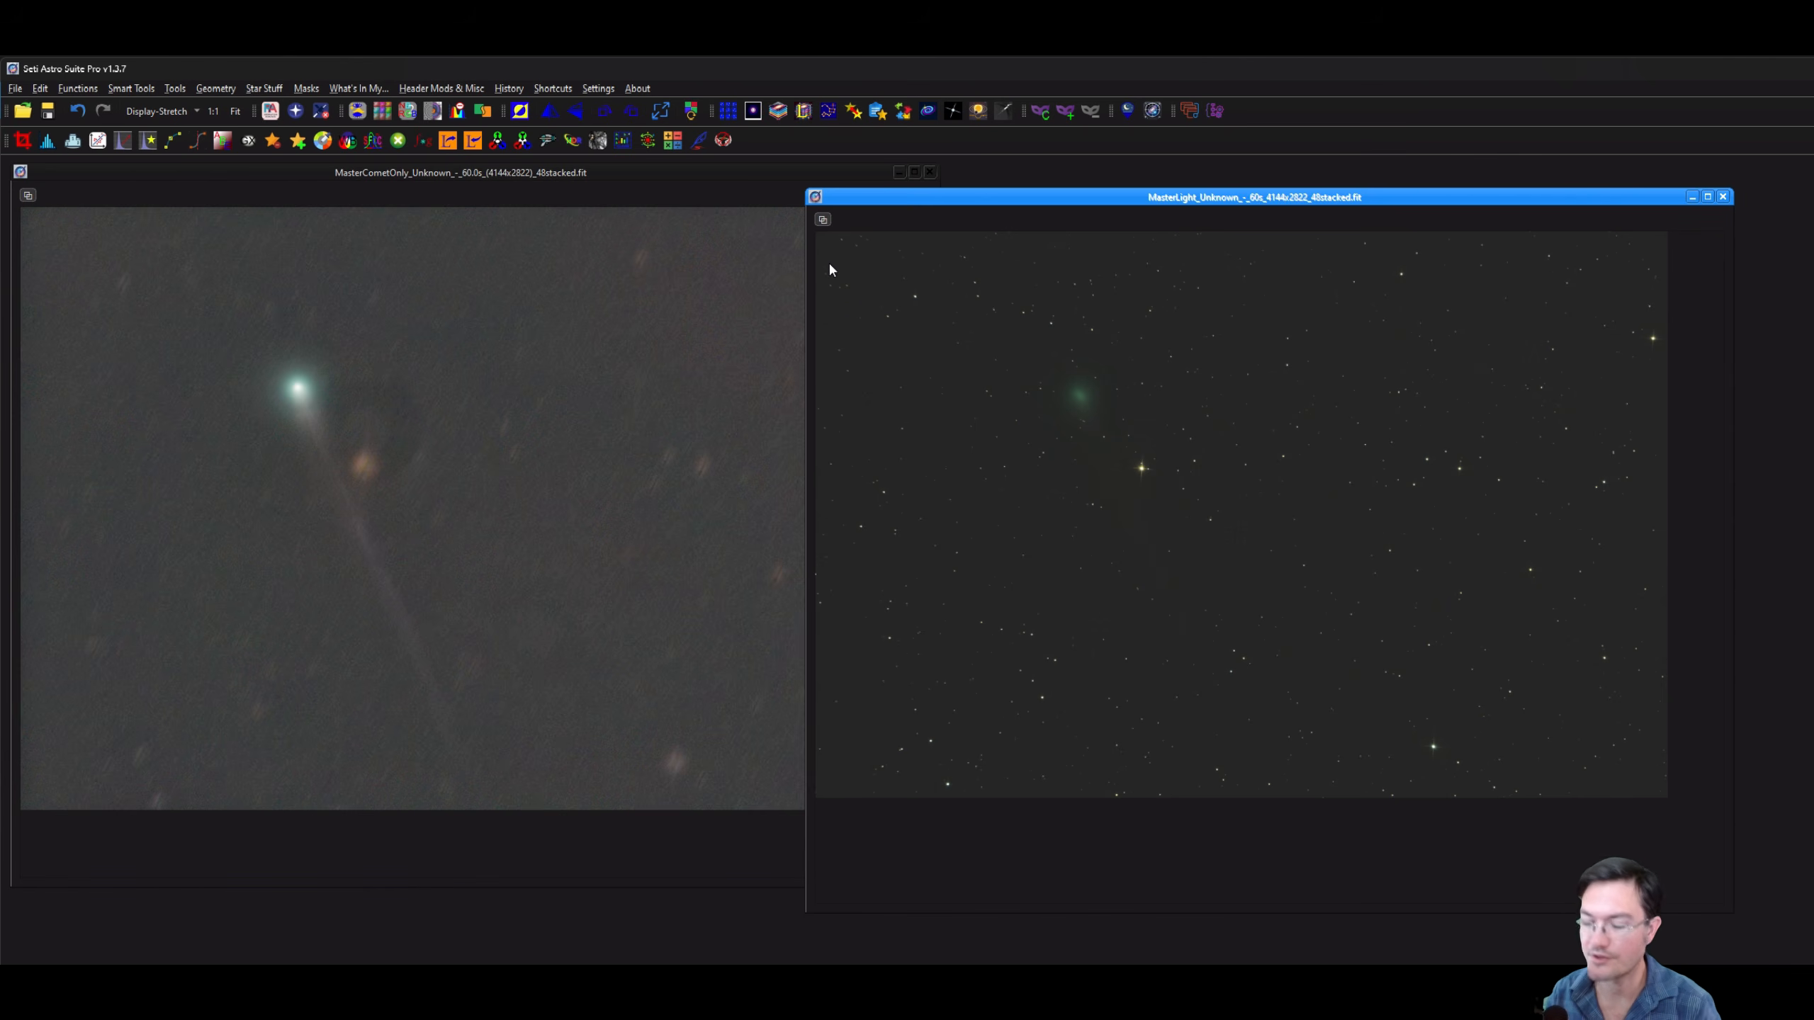
Run the AI aberration correction on MasterLight, and remove its stars into a separate stars-only image.
scroll(829, 275, up, 6)
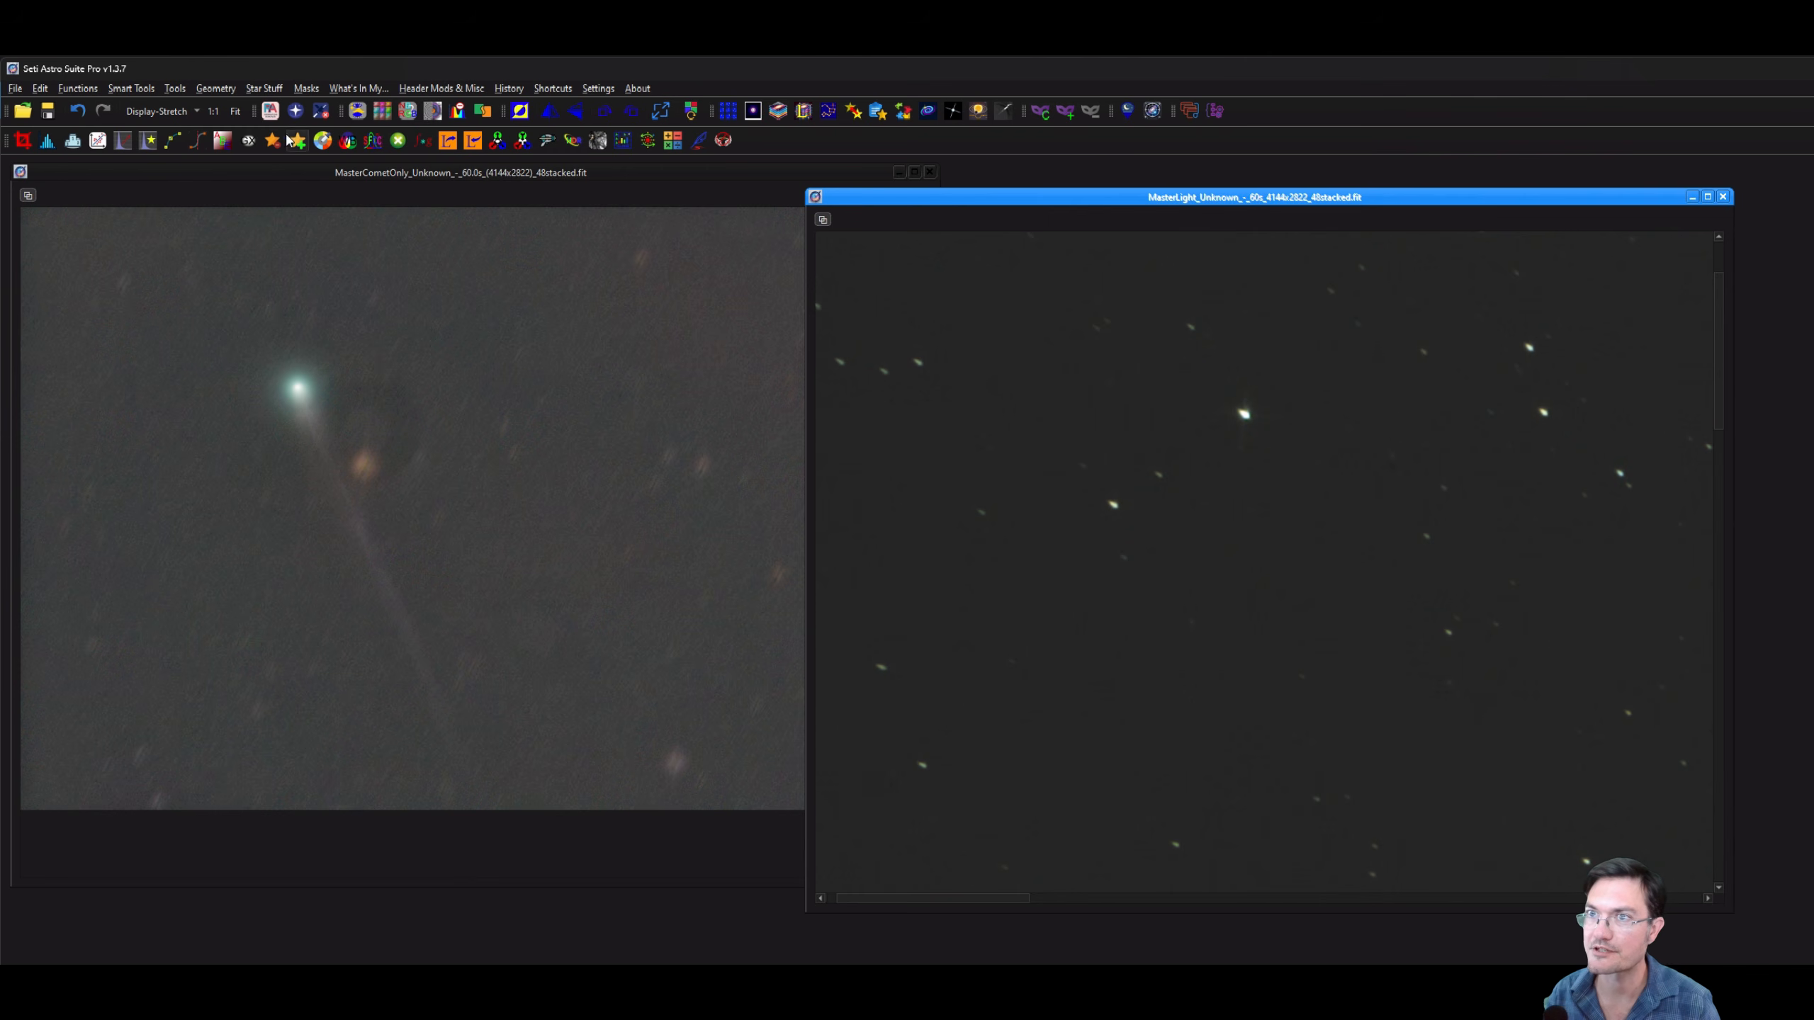
click(270, 110)
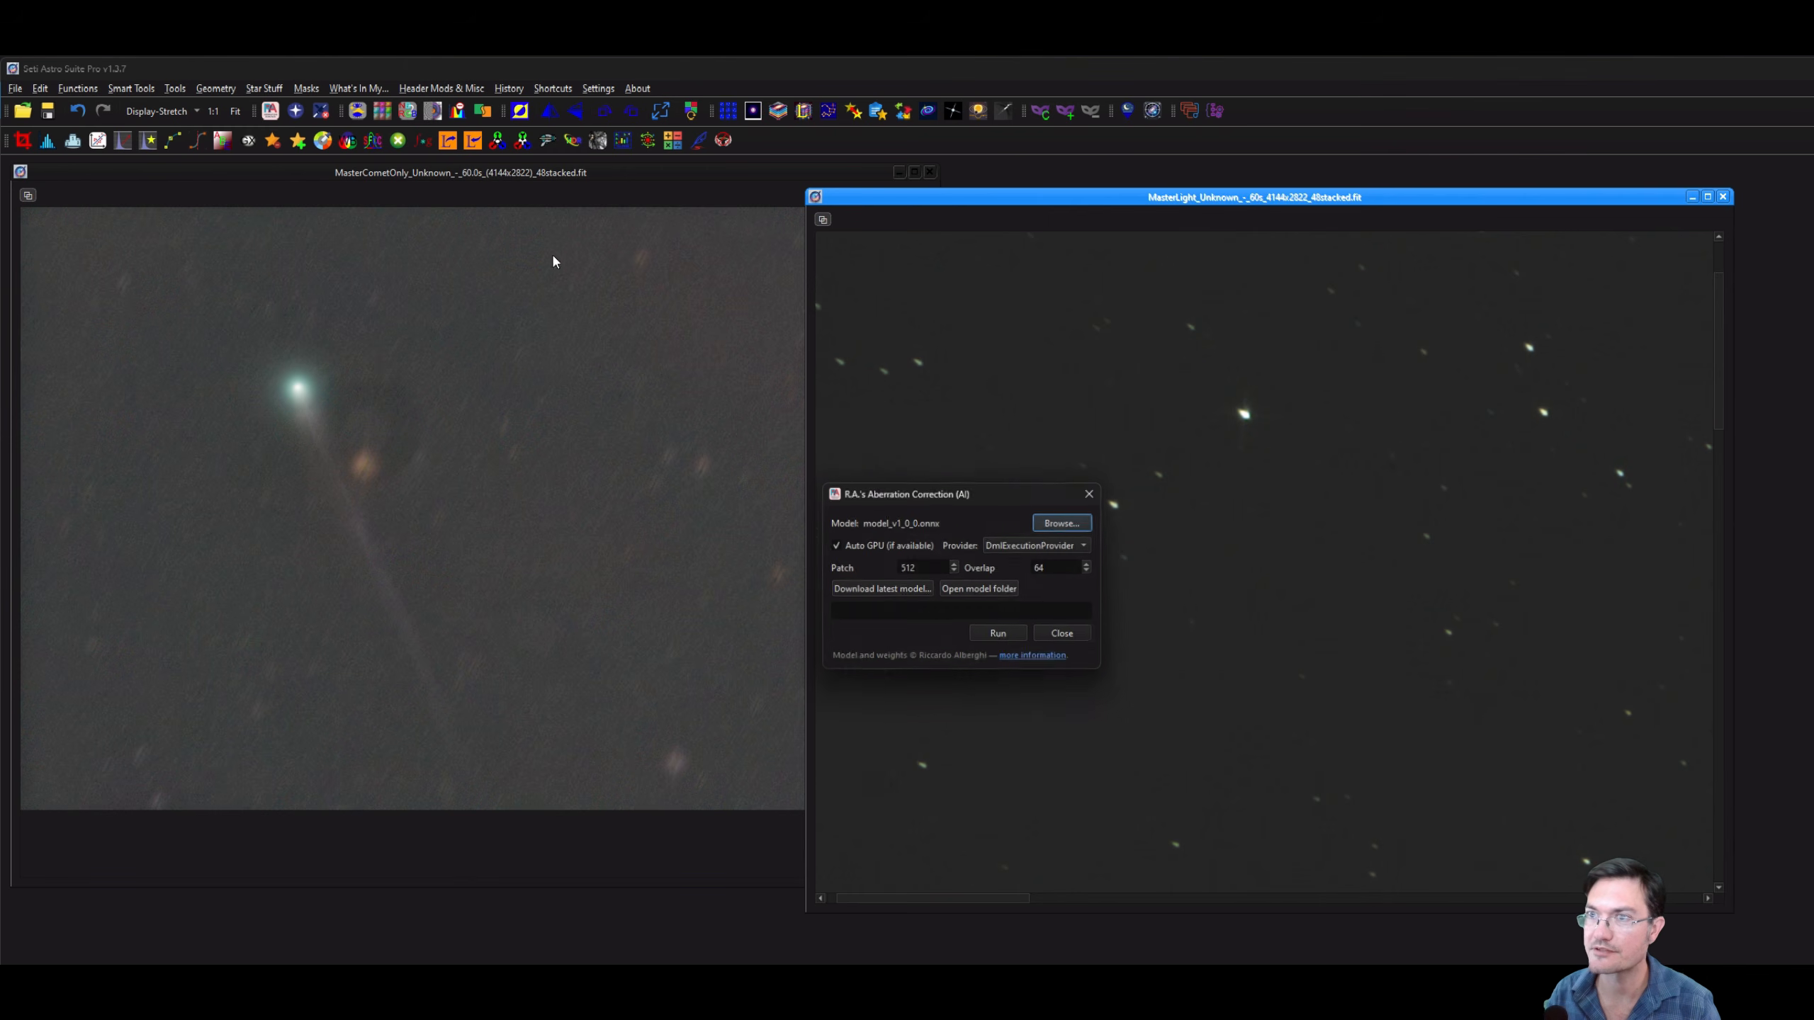
click(1002, 634)
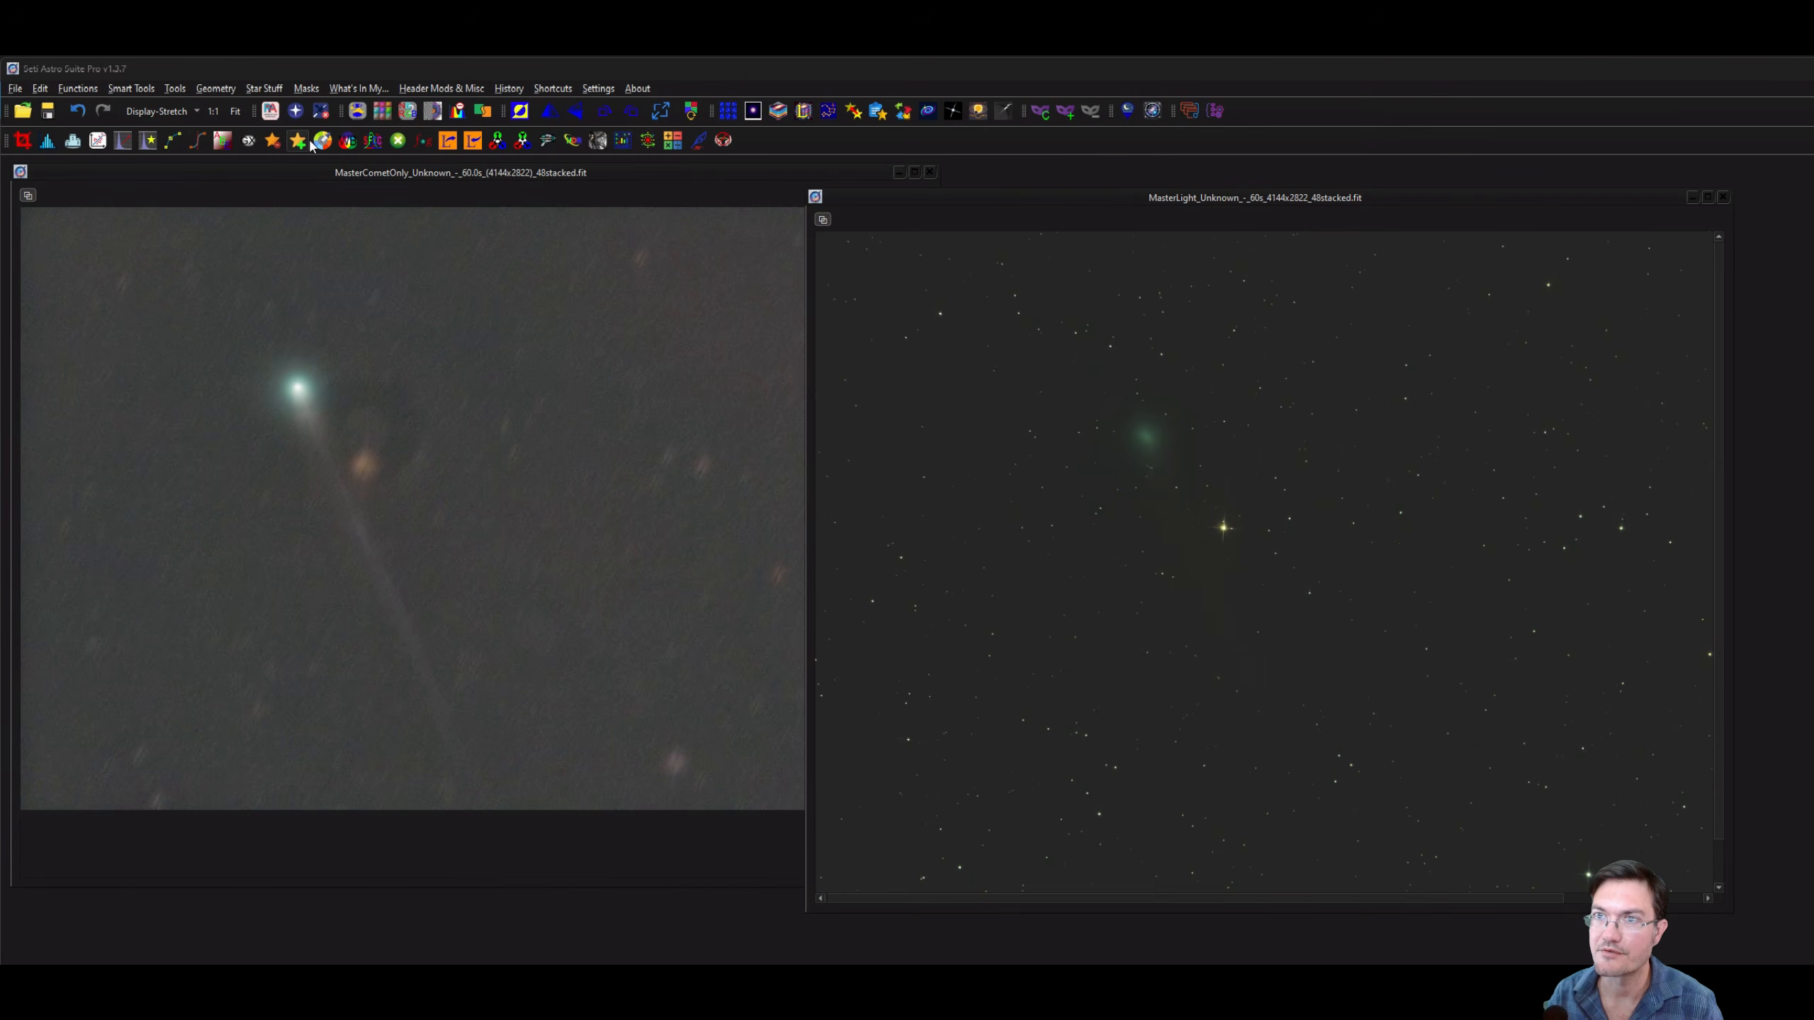
click(273, 141)
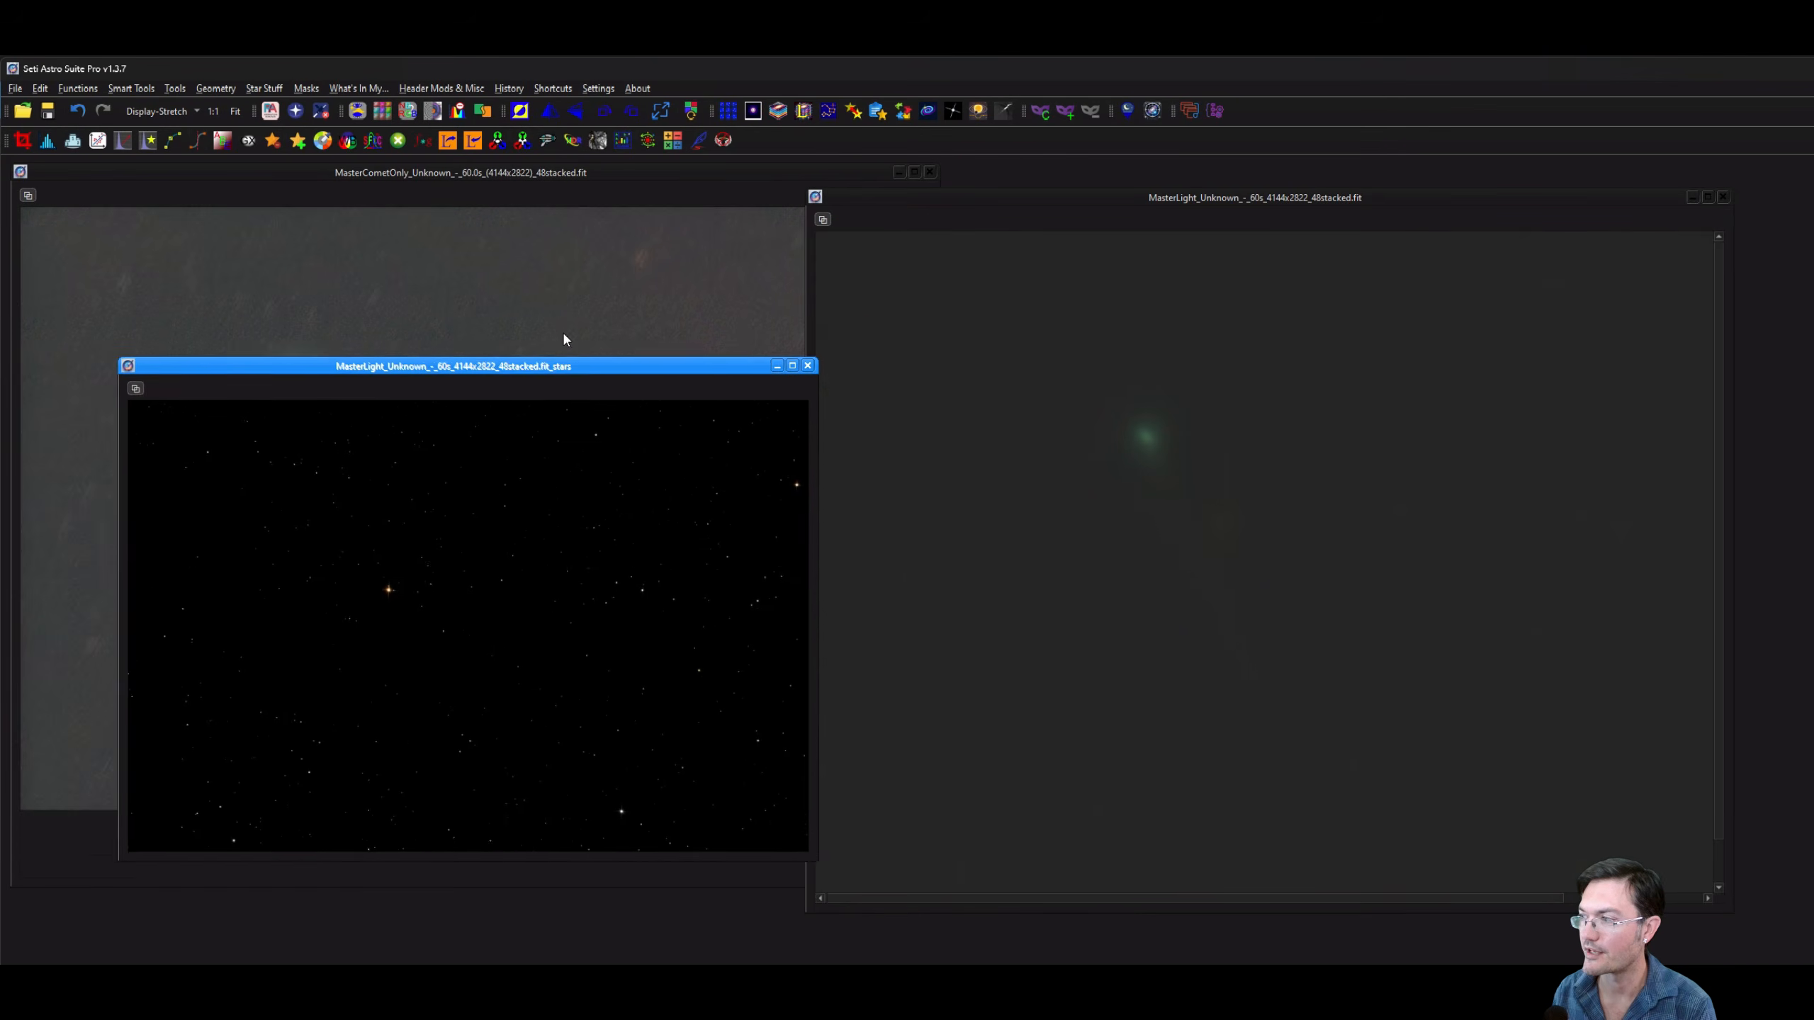
Erase the leftover comet glow from the starless MasterLight with Blemish Blaster at an enlarged radius, and compare before and after.
click(1151, 902)
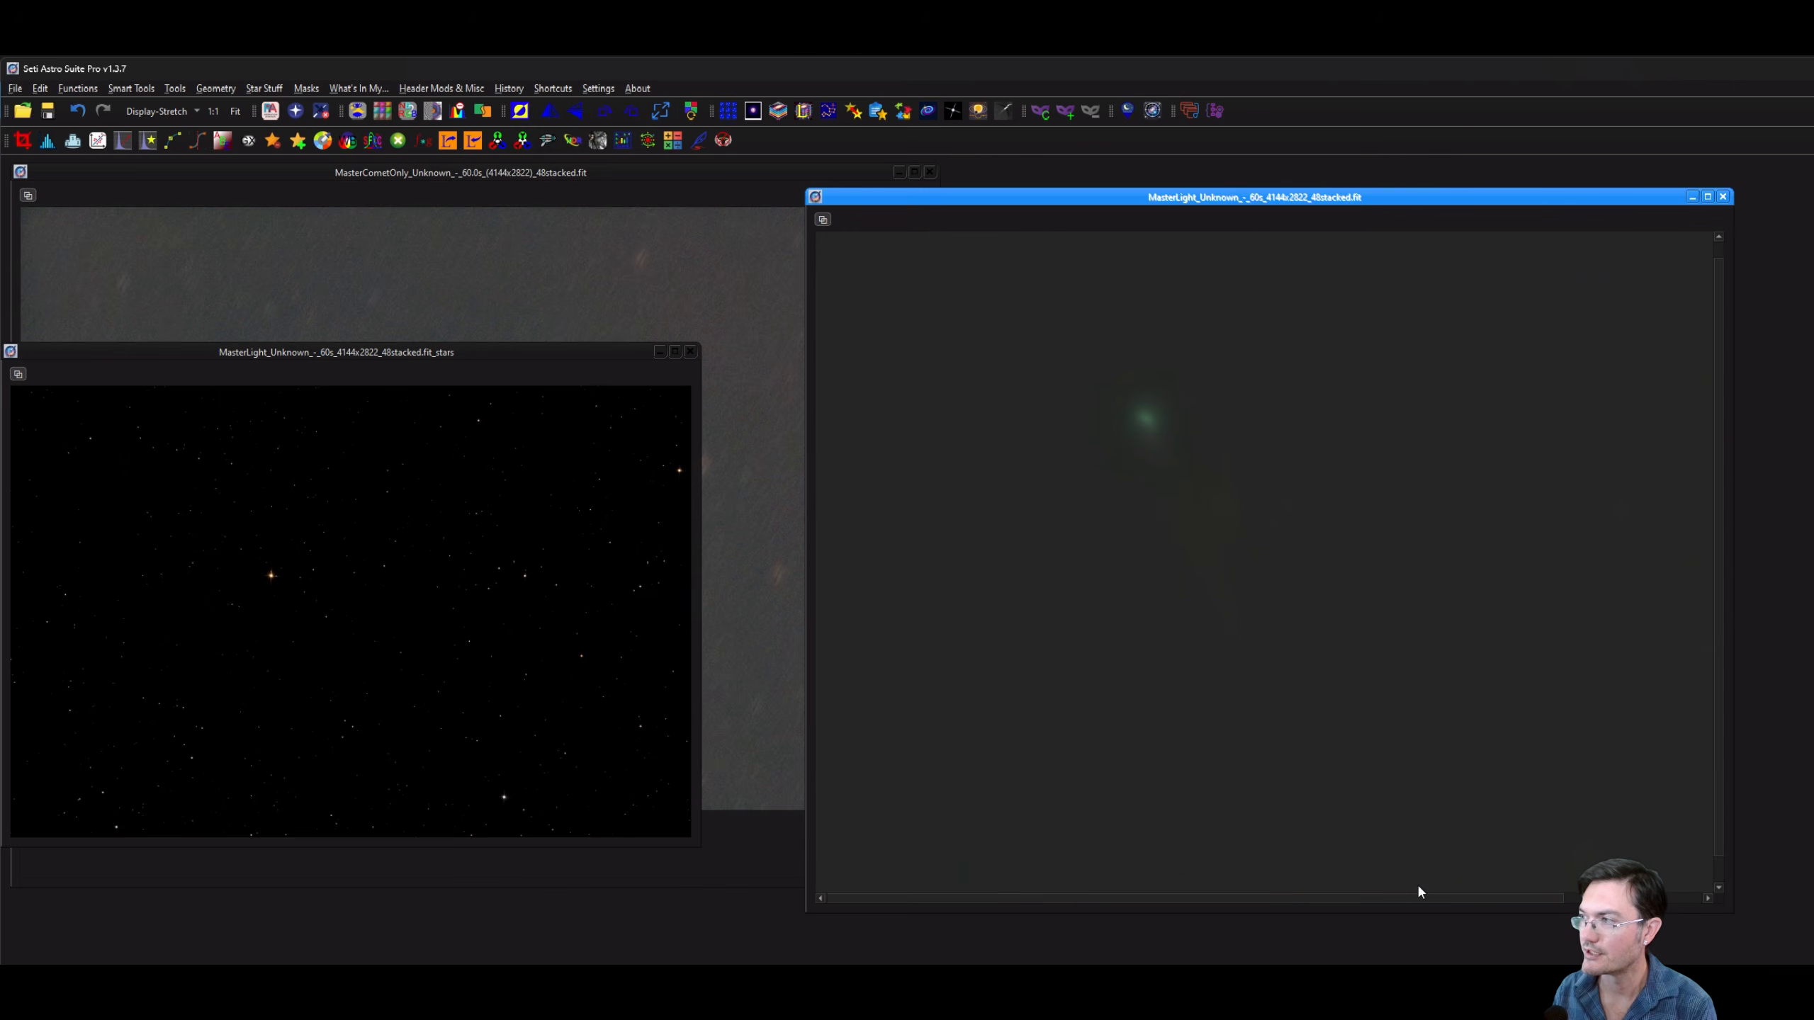
drag(1408, 900, 1301, 893)
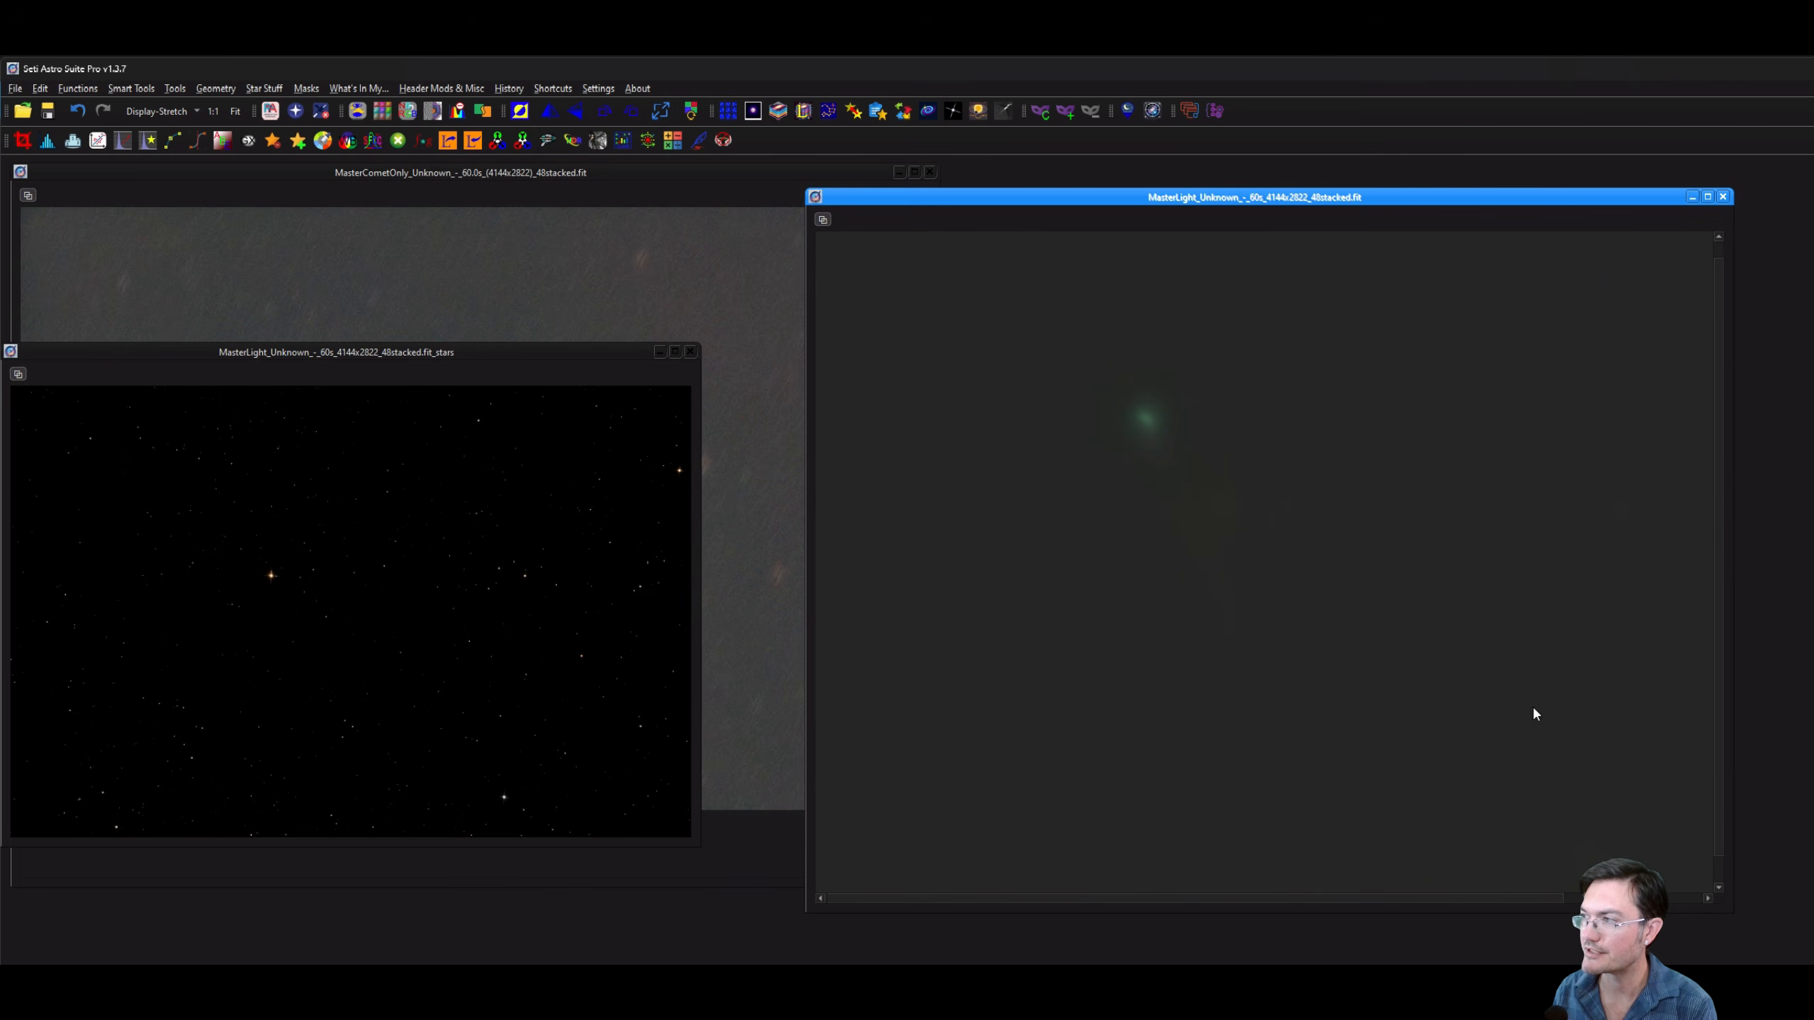
drag(1717, 503, 1728, 389)
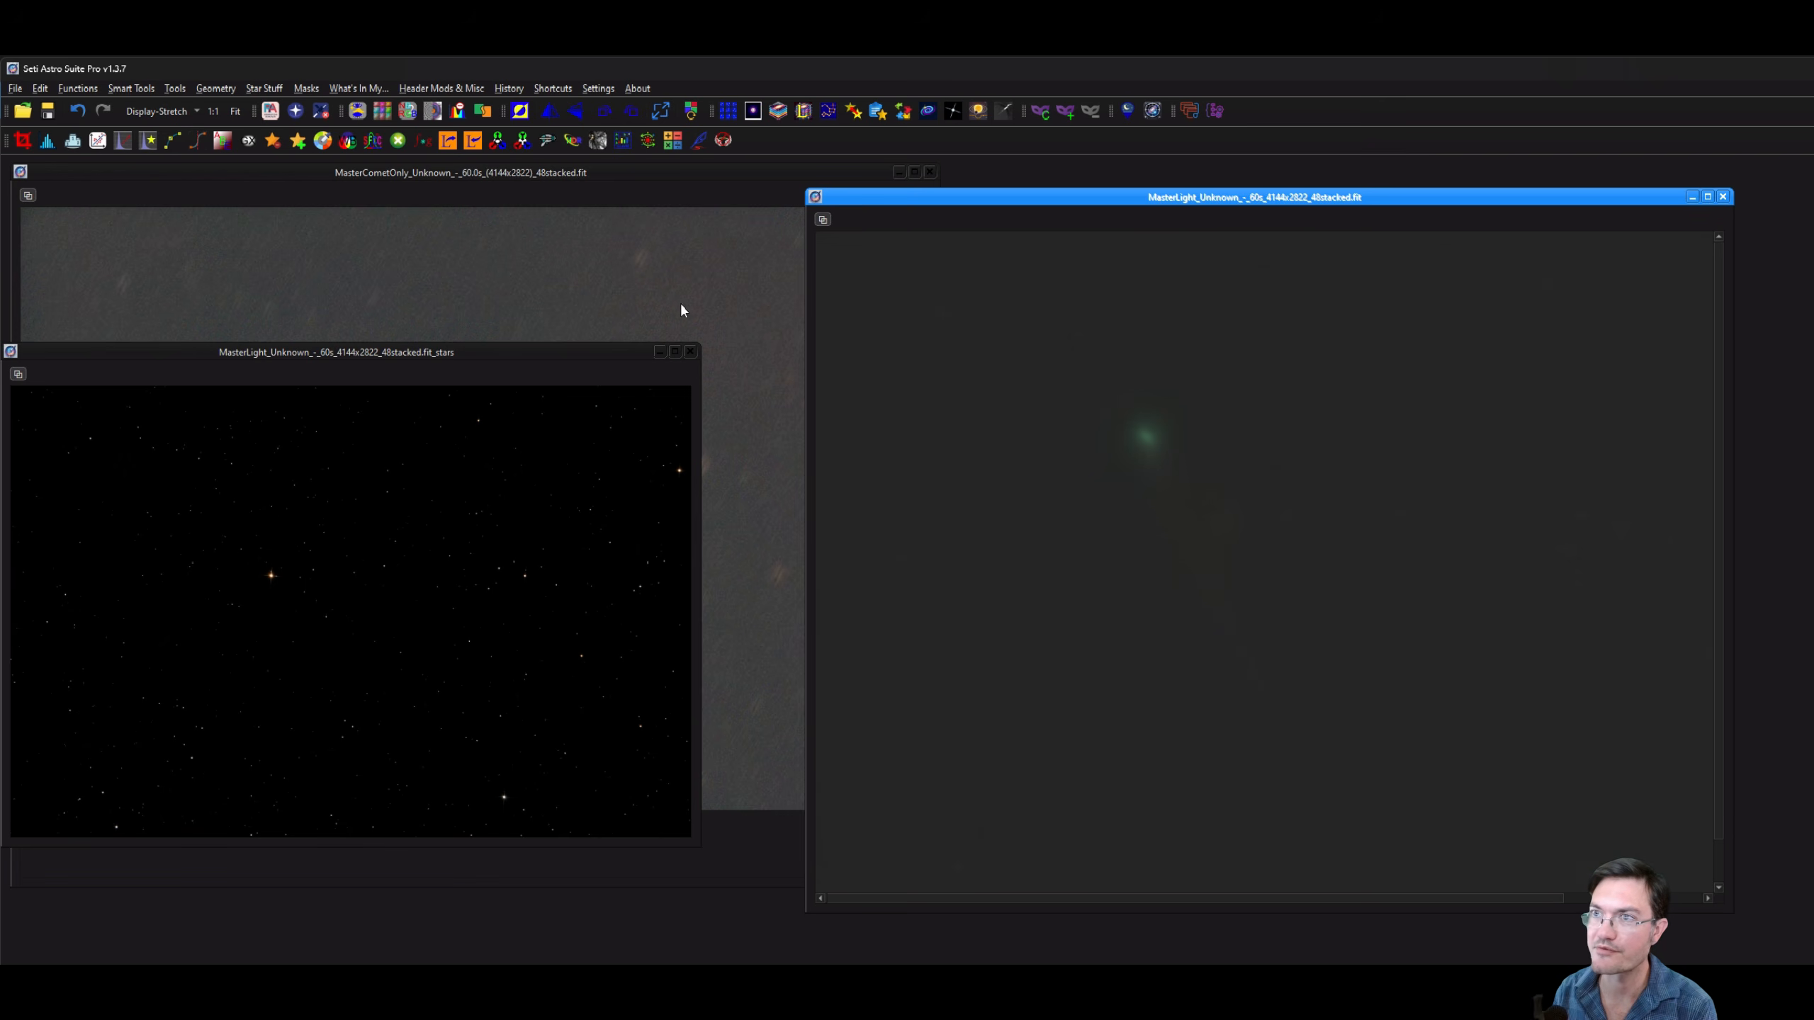
click(558, 141)
click(653, 746)
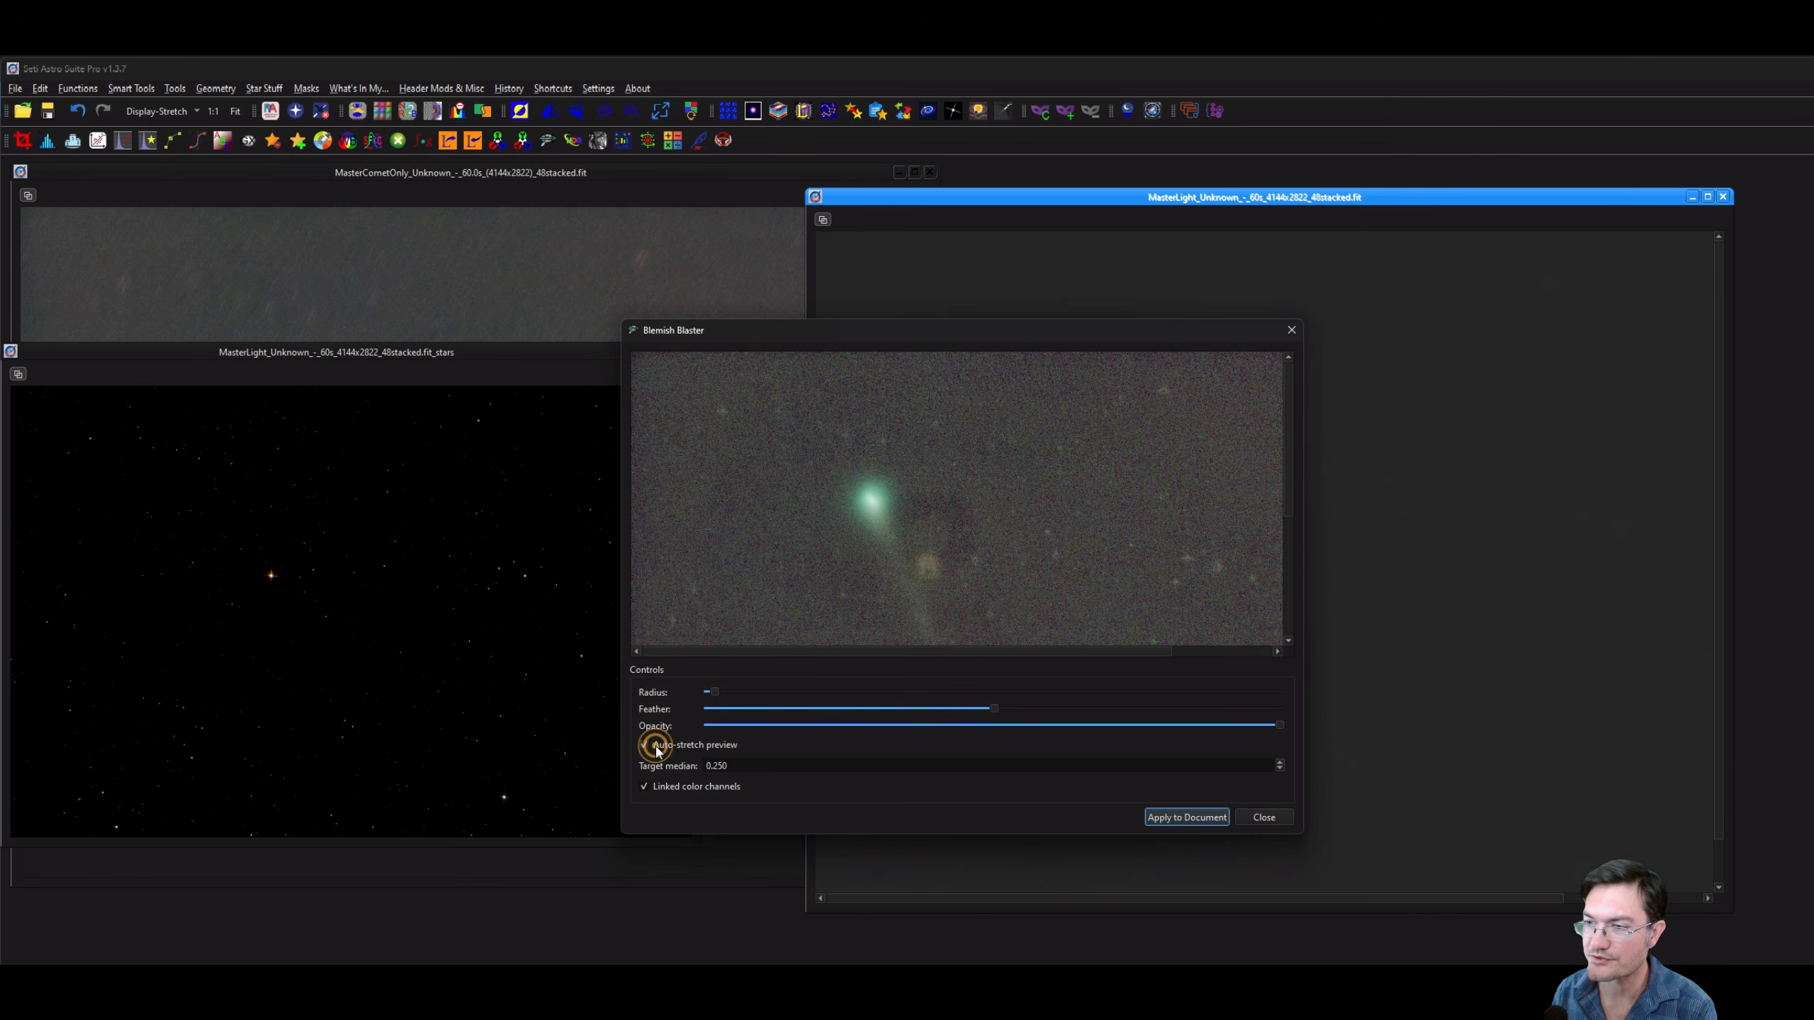
click(651, 746)
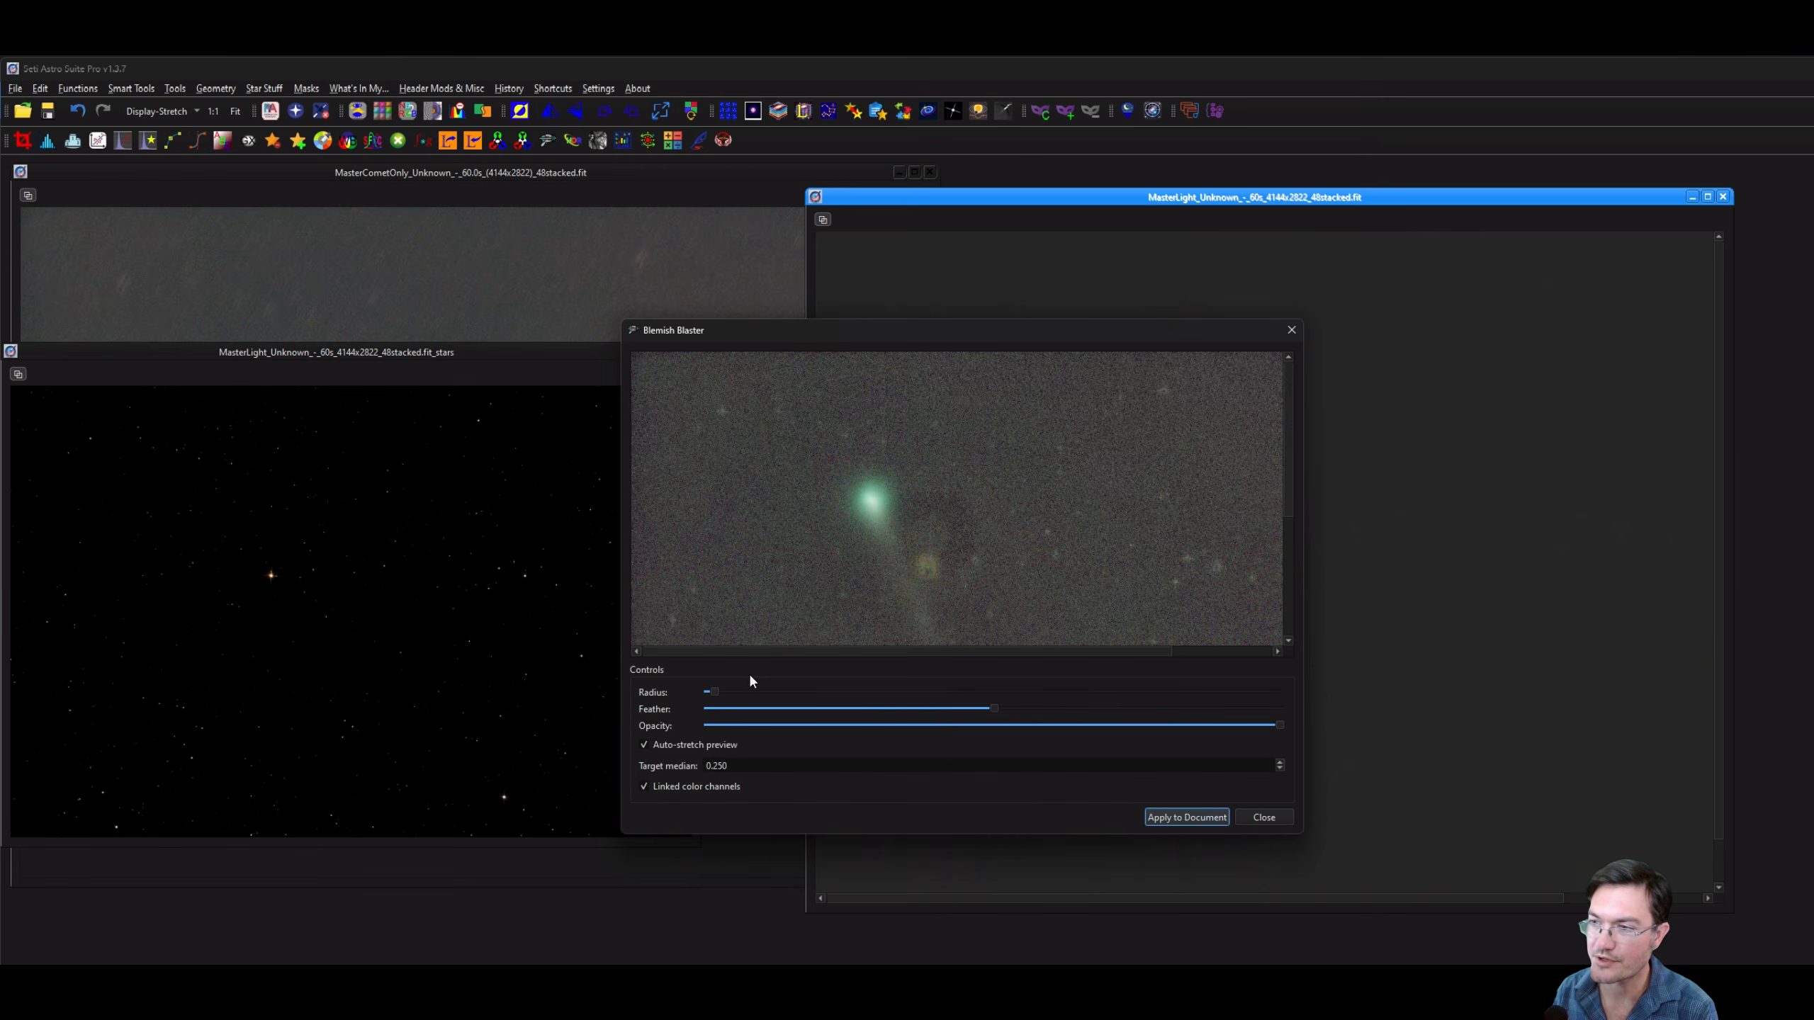
drag(714, 691, 879, 691)
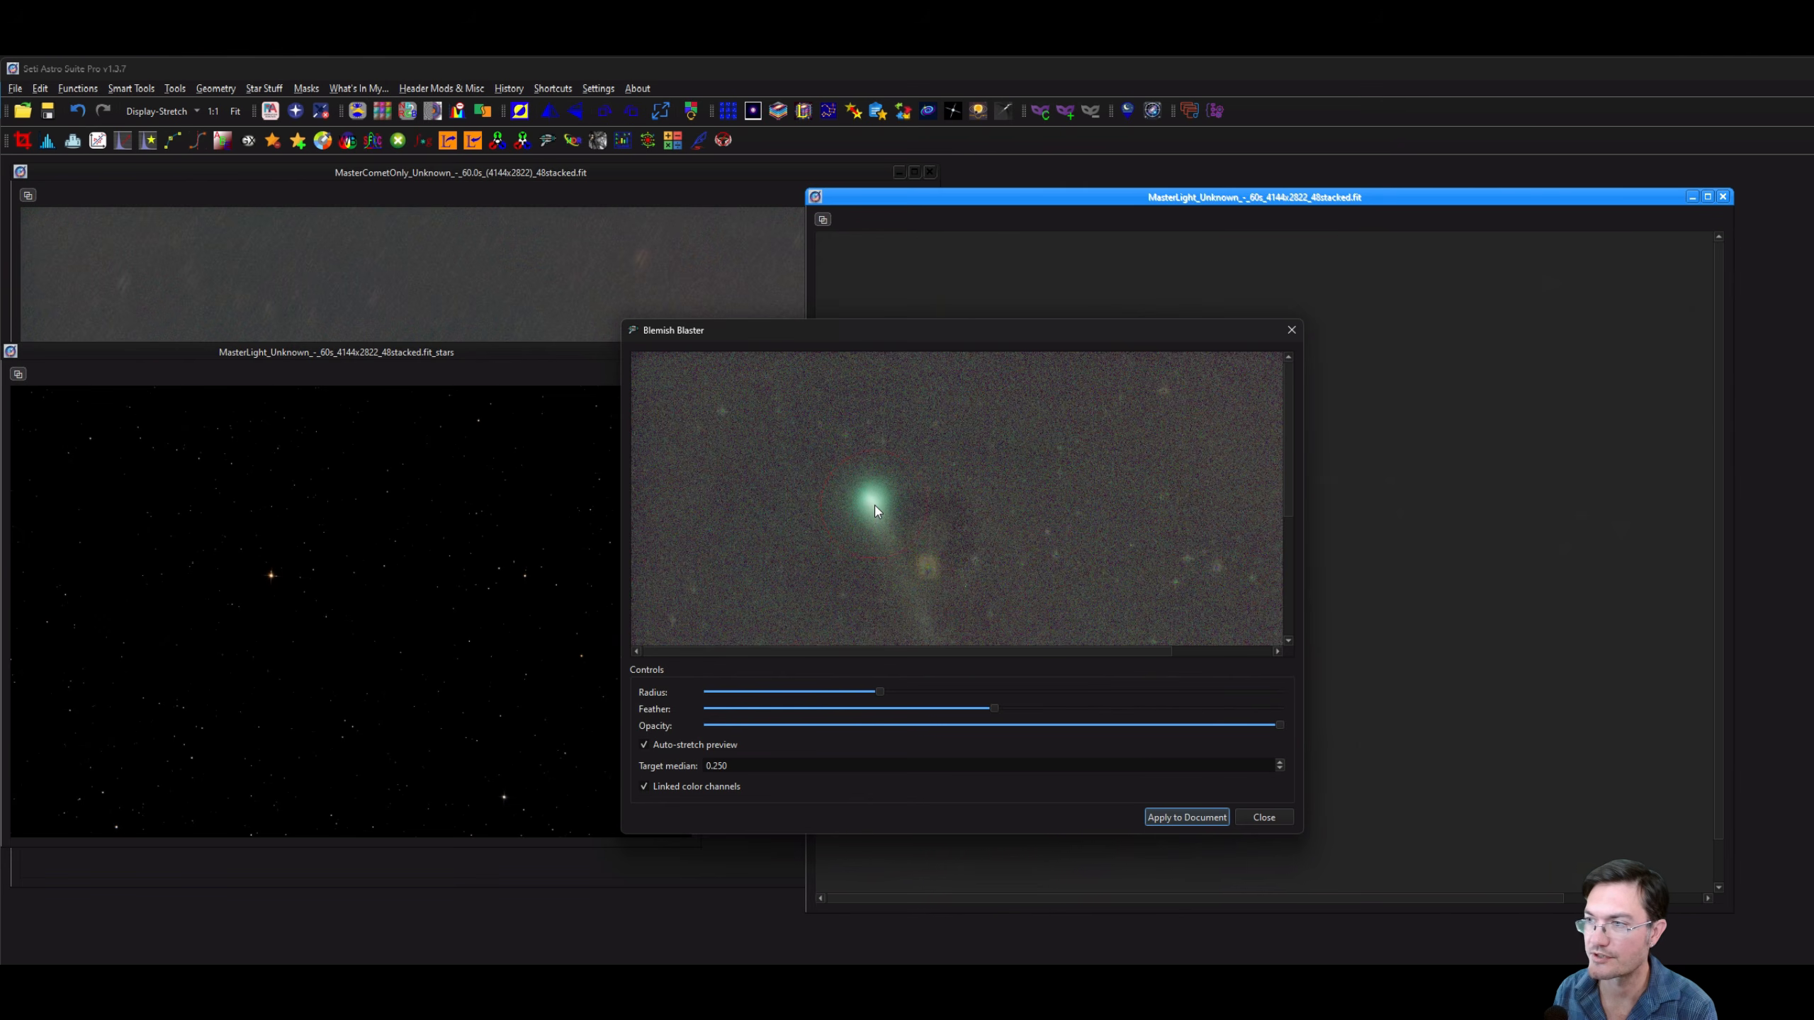
click(873, 505)
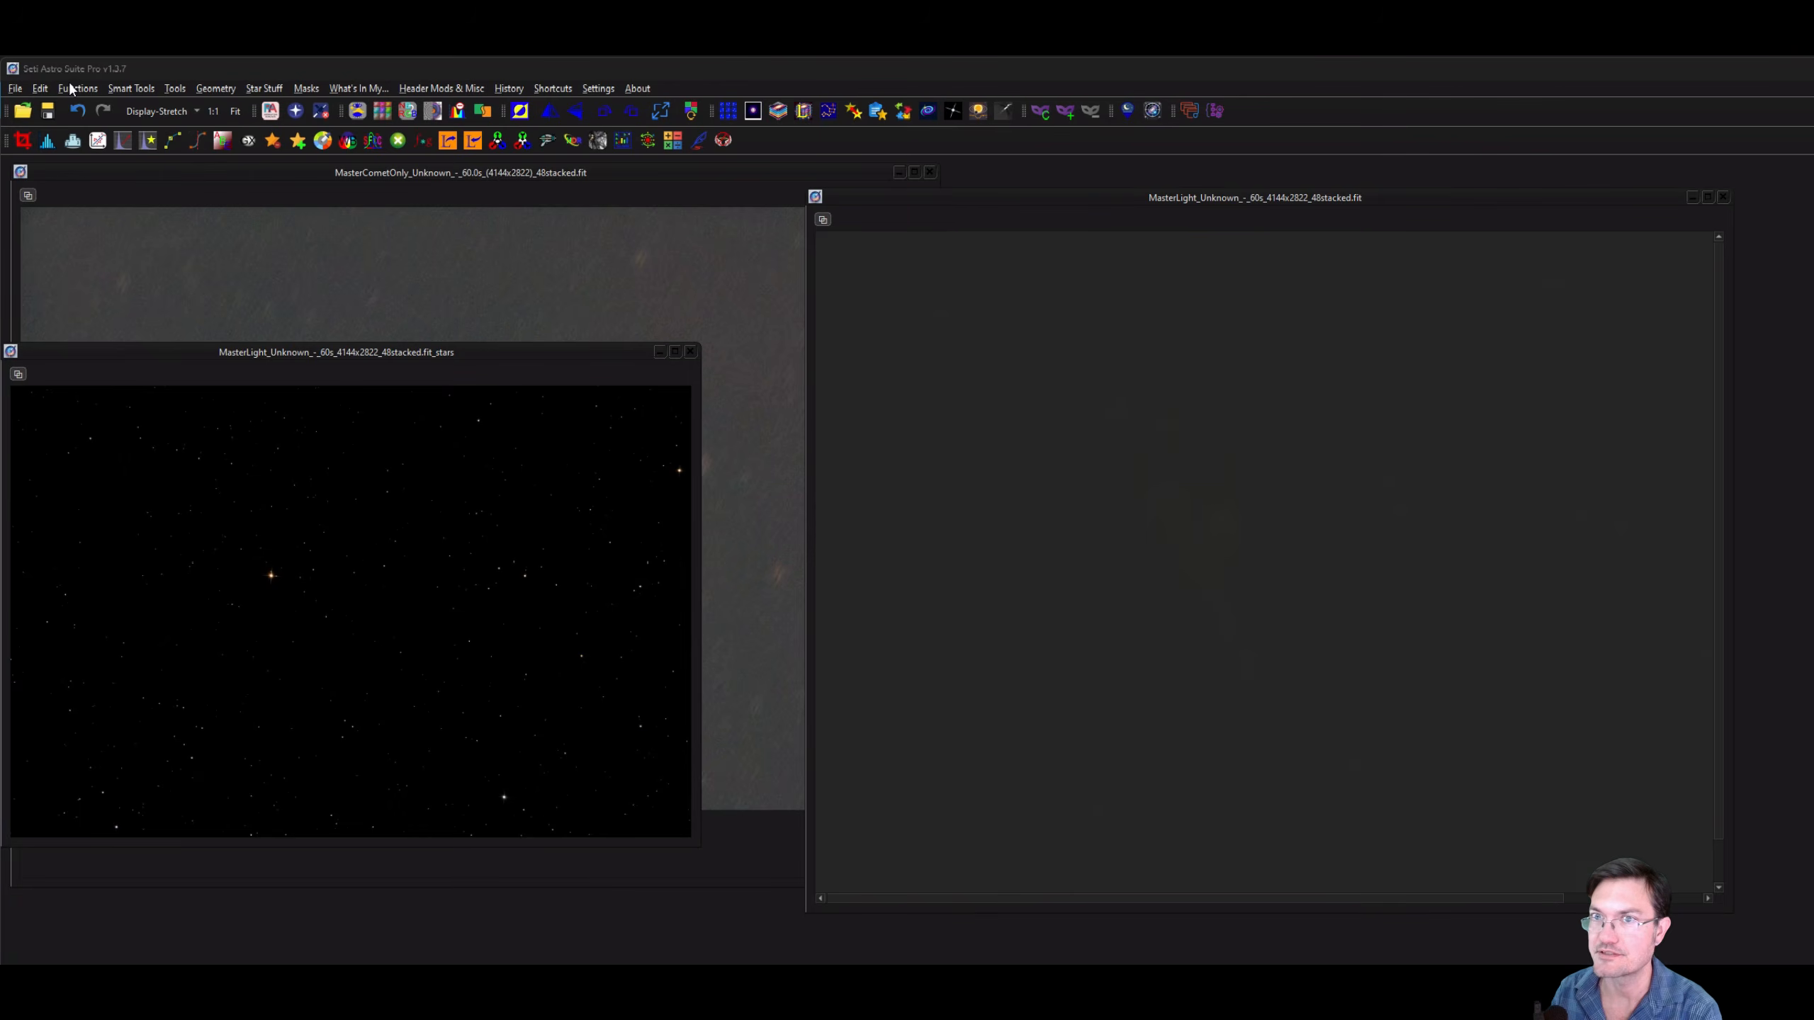
click(77, 111)
click(103, 112)
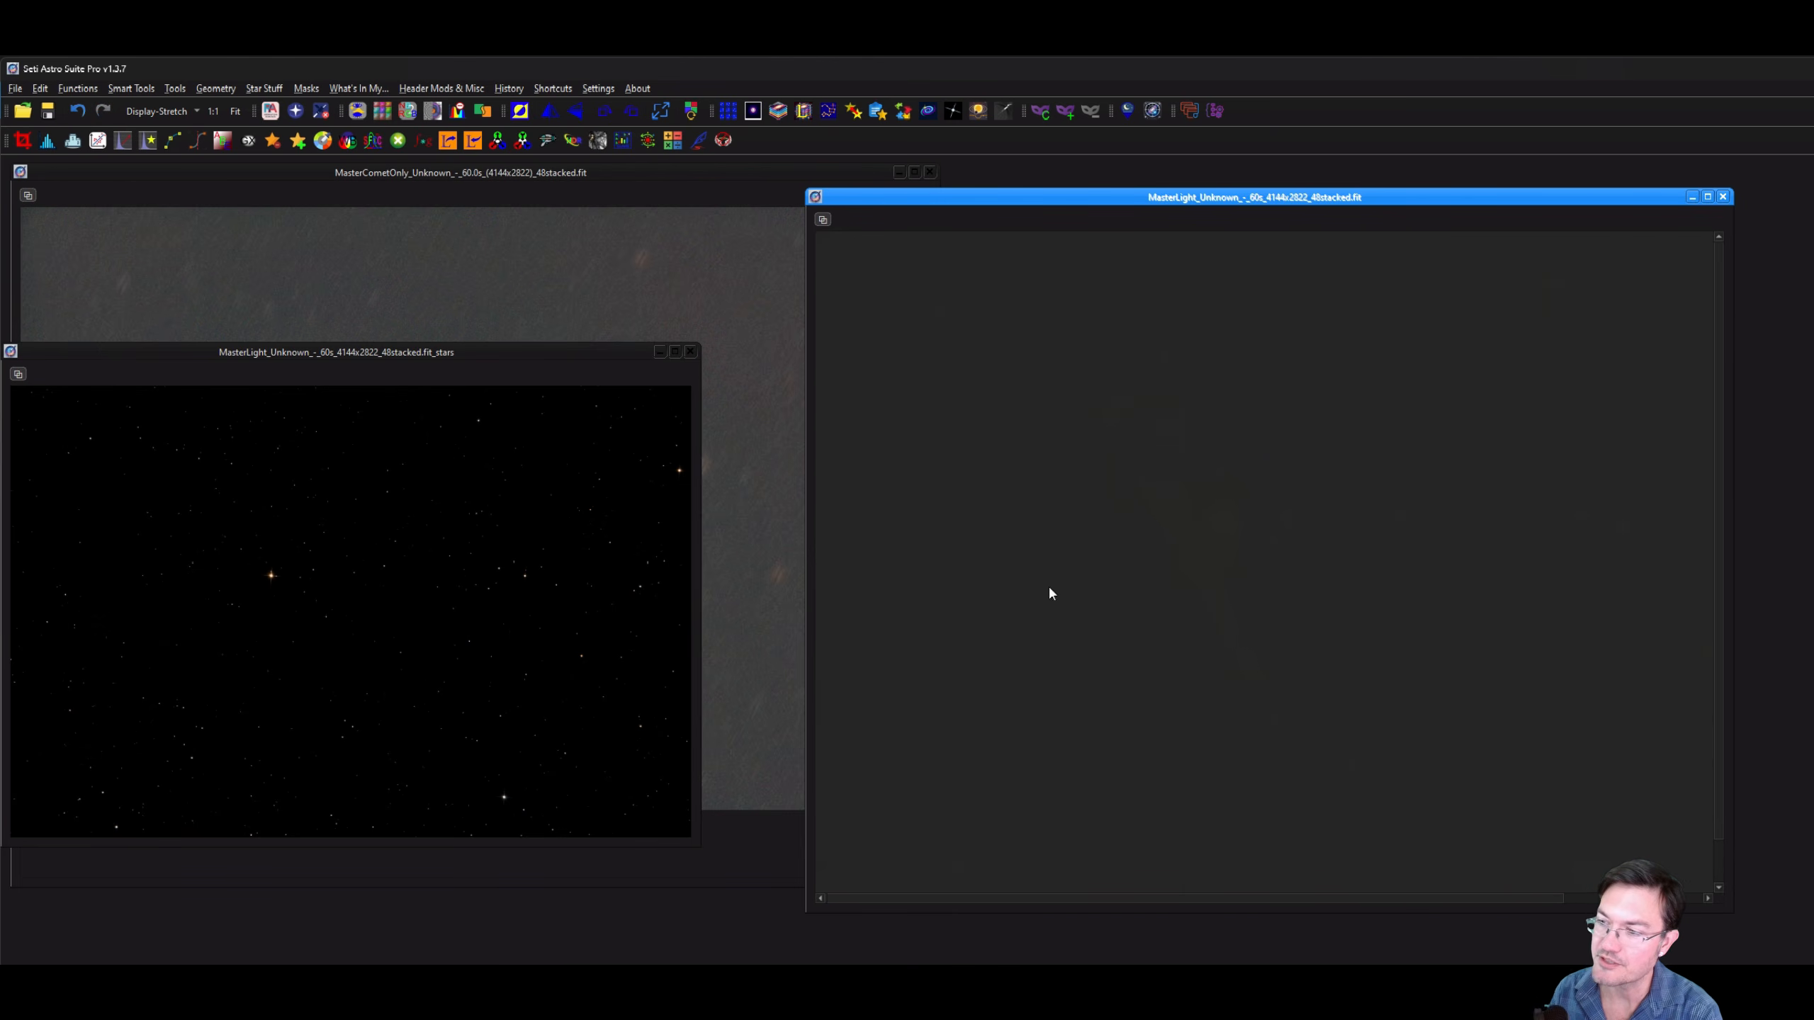
Denoise MasterCometOnly and the starless MasterLight with Cosmic Clarity in full denoise mode, overwriting each active view.
click(790, 535)
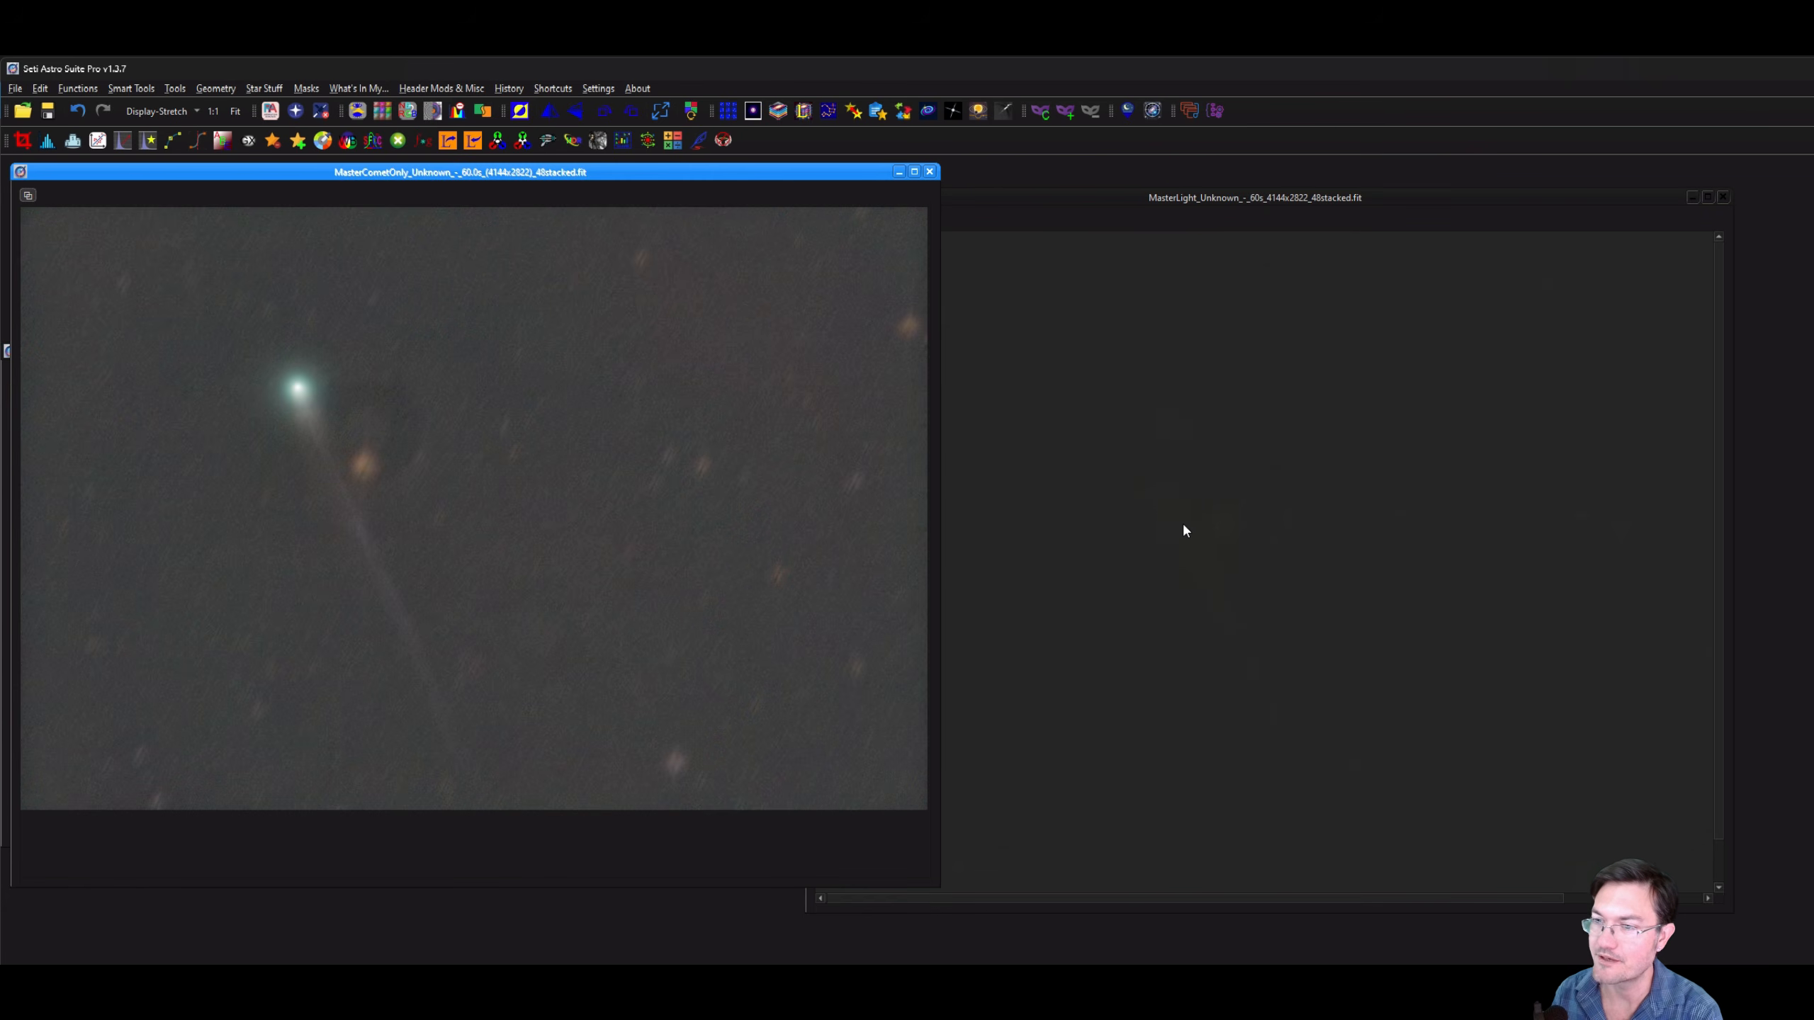
click(1184, 526)
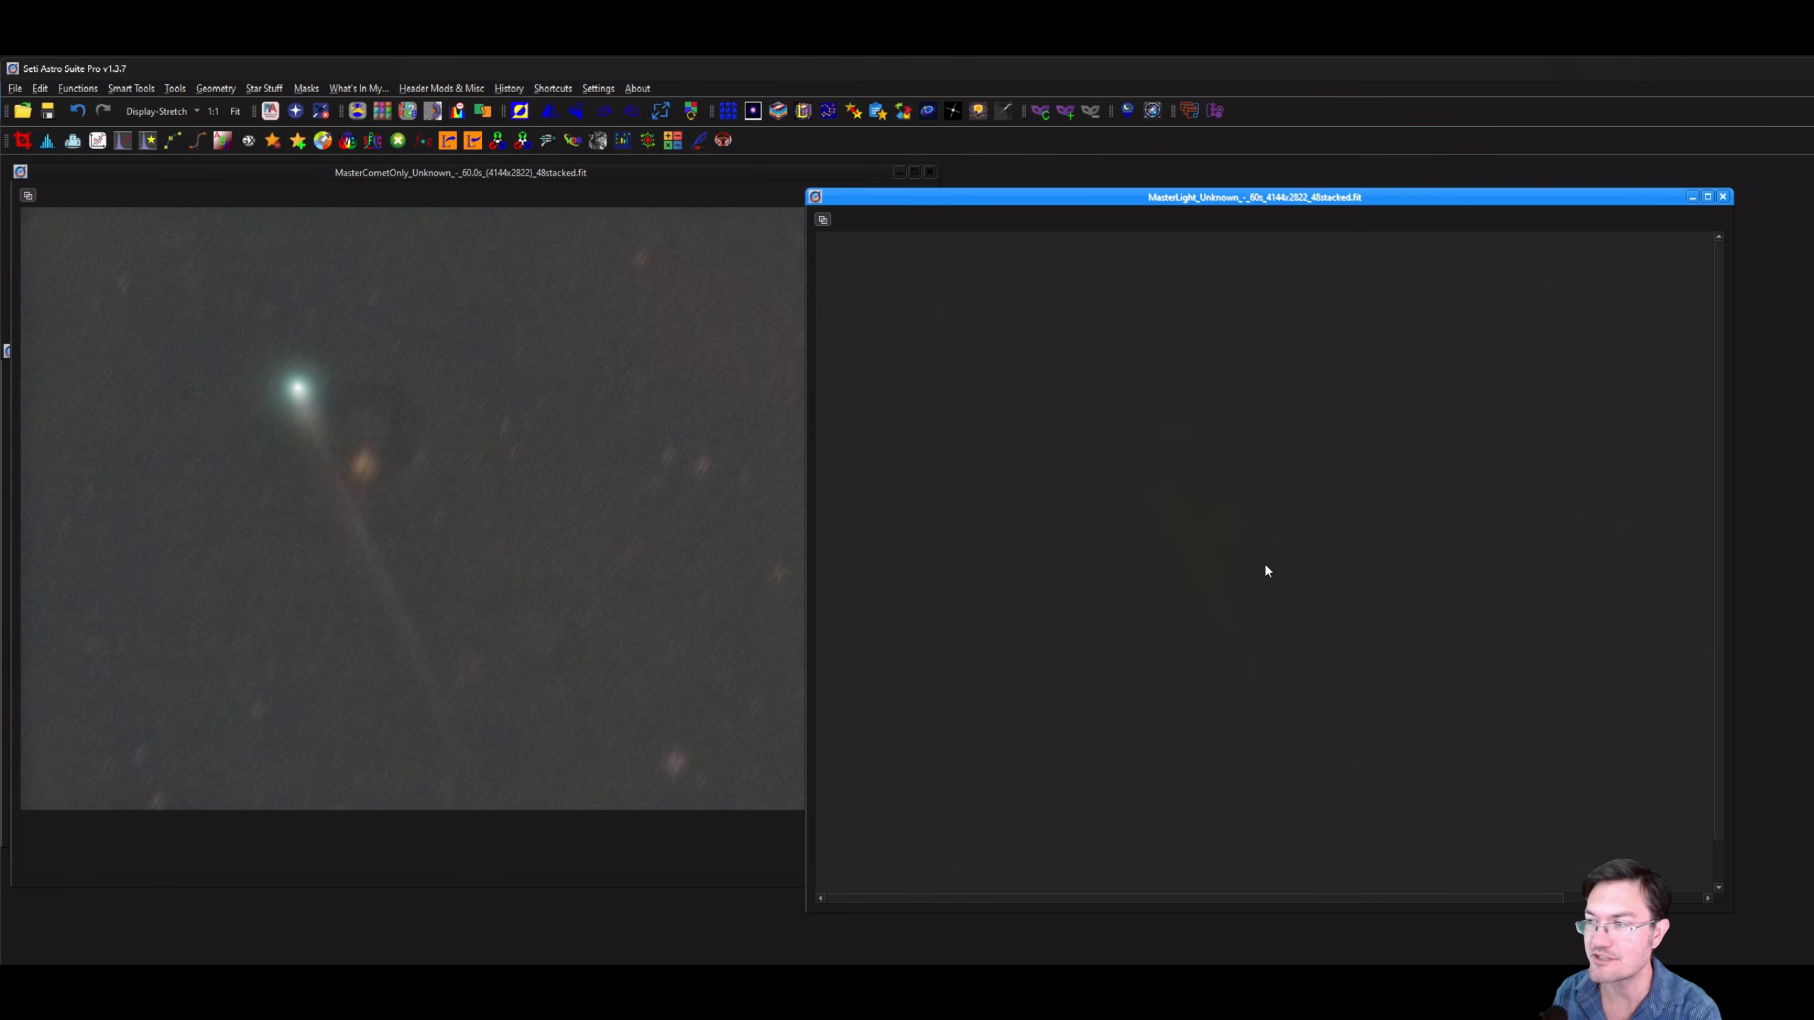
click(546, 537)
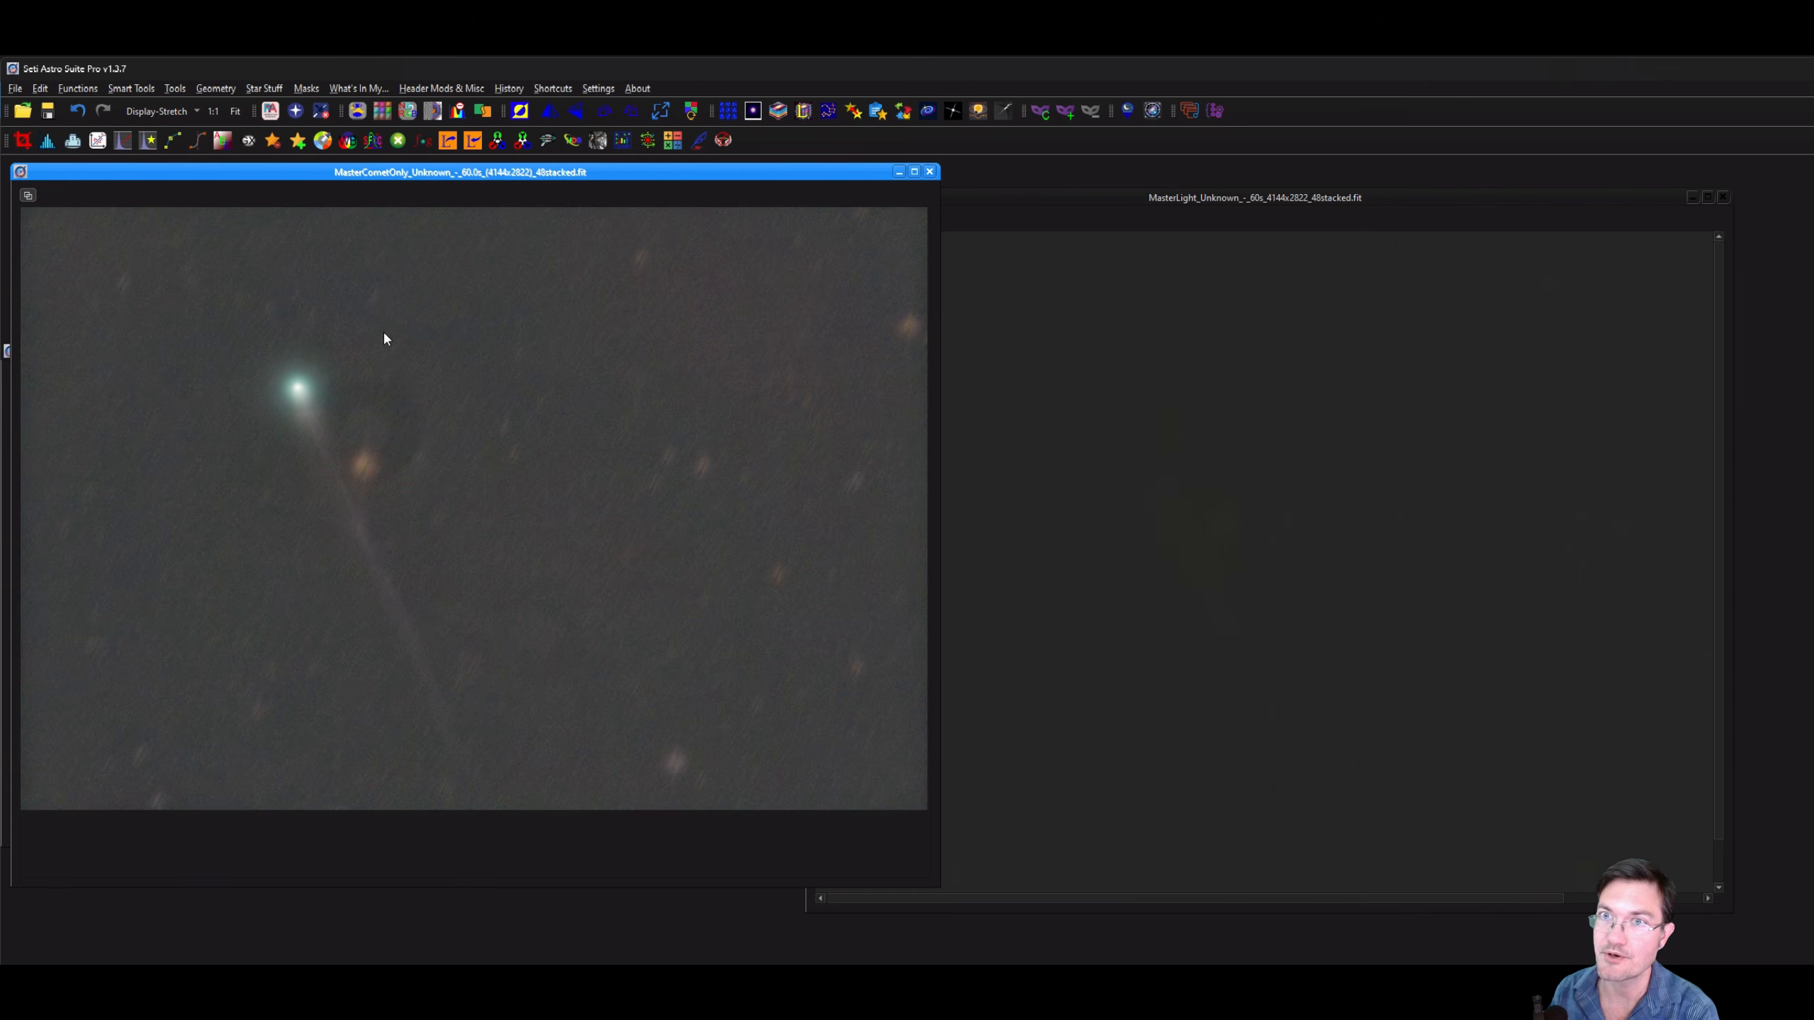
click(1069, 775)
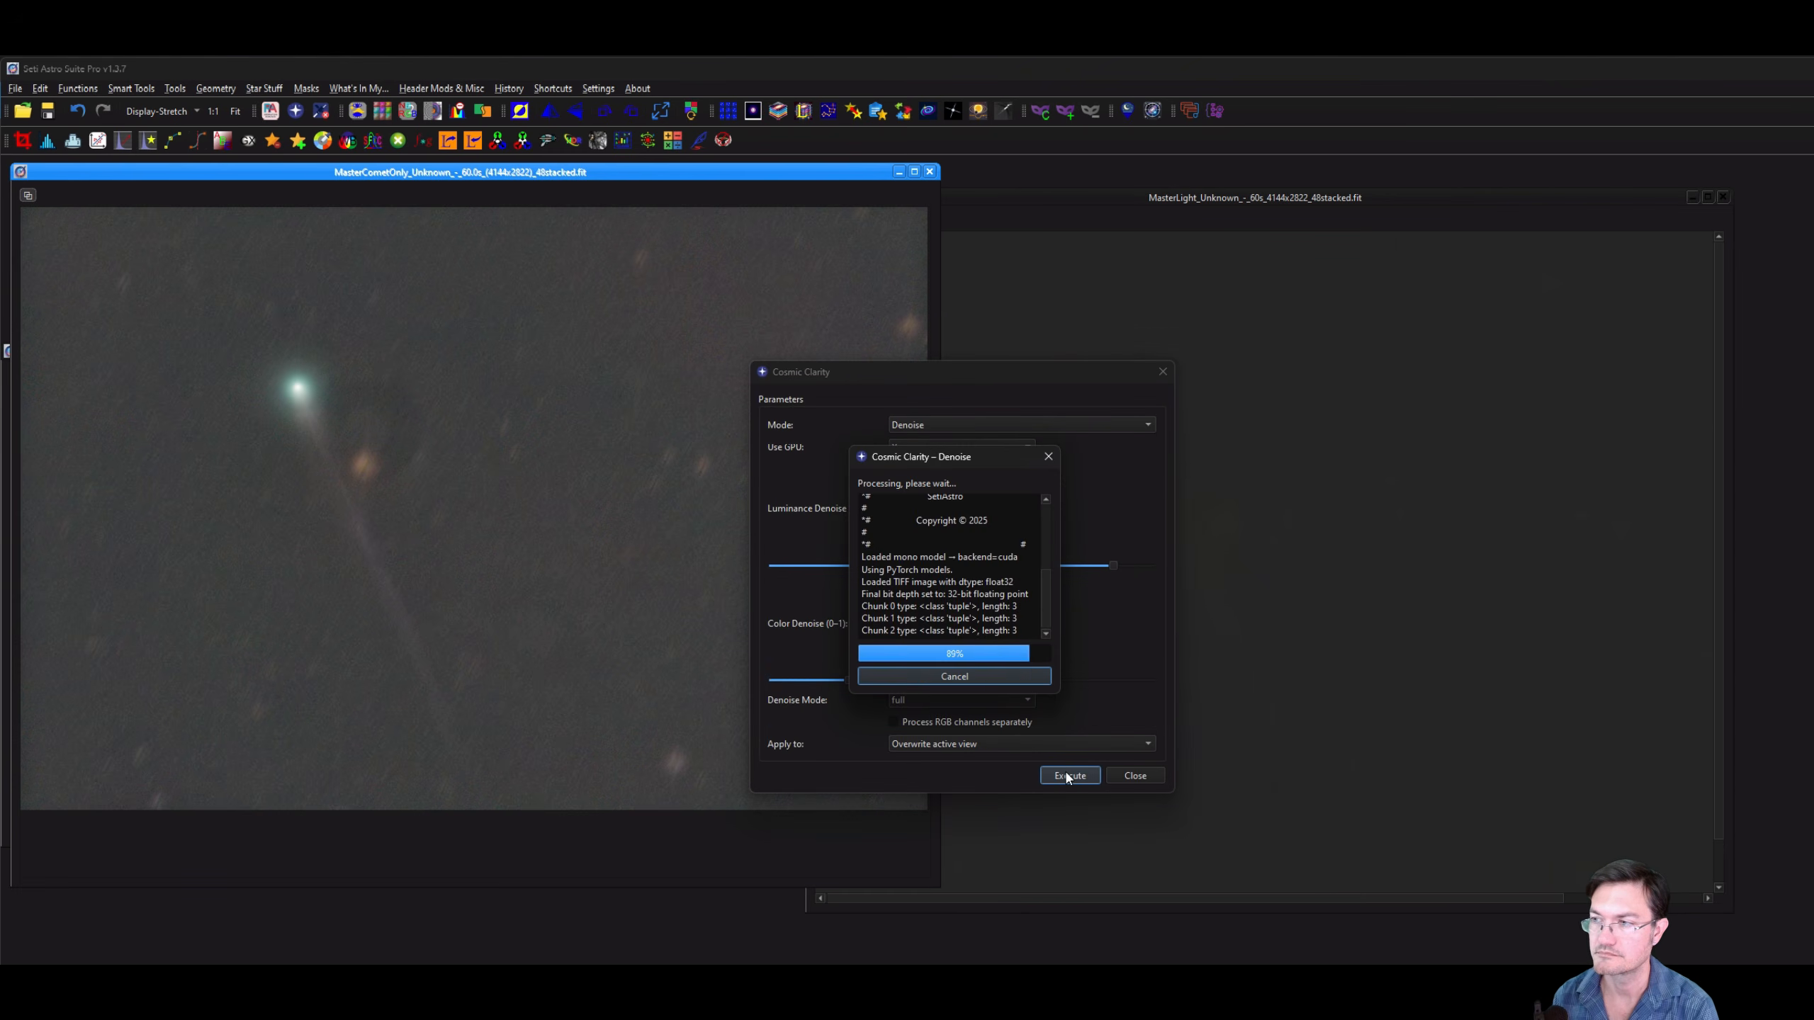
click(1250, 514)
click(295, 110)
drag(961, 565, 1113, 566)
click(1070, 775)
Darken the background and raise the contrast of MasterCometOnly with an S-shaped brightness curve.
click(569, 504)
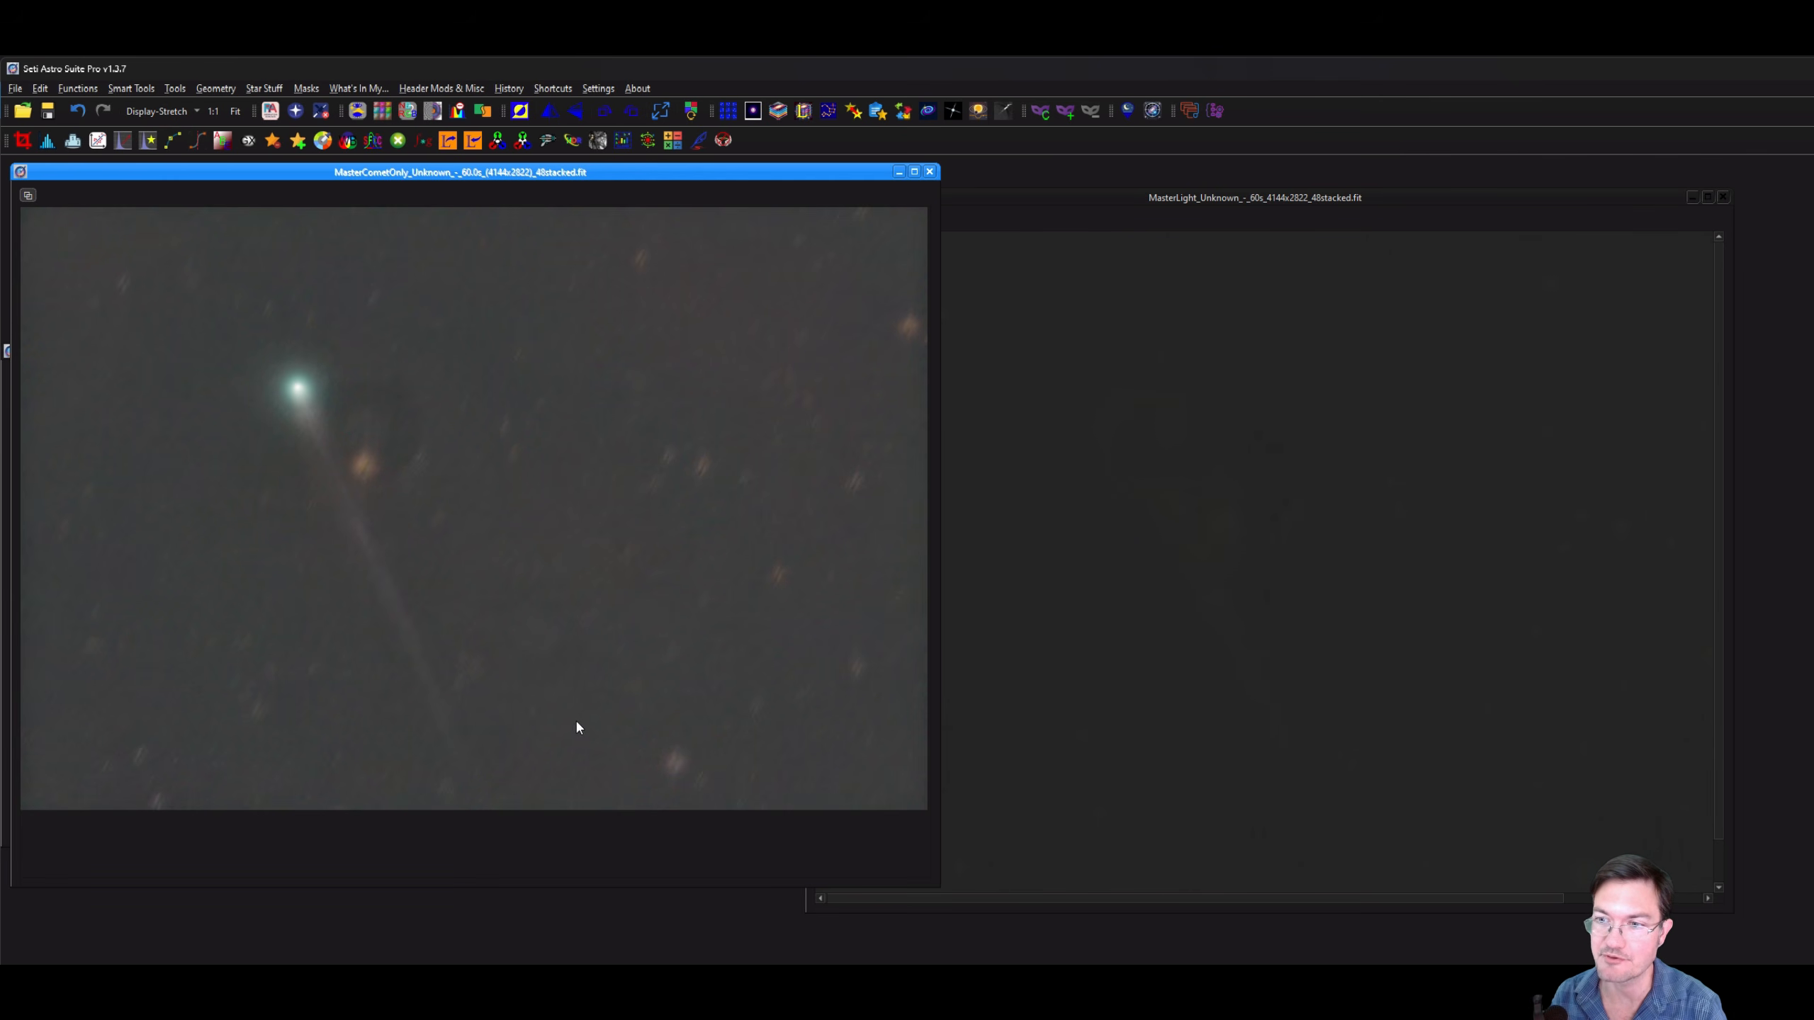
click(172, 141)
mouse_move(679, 597)
mouse_down()
mouse_move(700, 608)
mouse_move(680, 628)
mouse_up()
click(787, 495)
drag(788, 498, 781, 464)
click(727, 550)
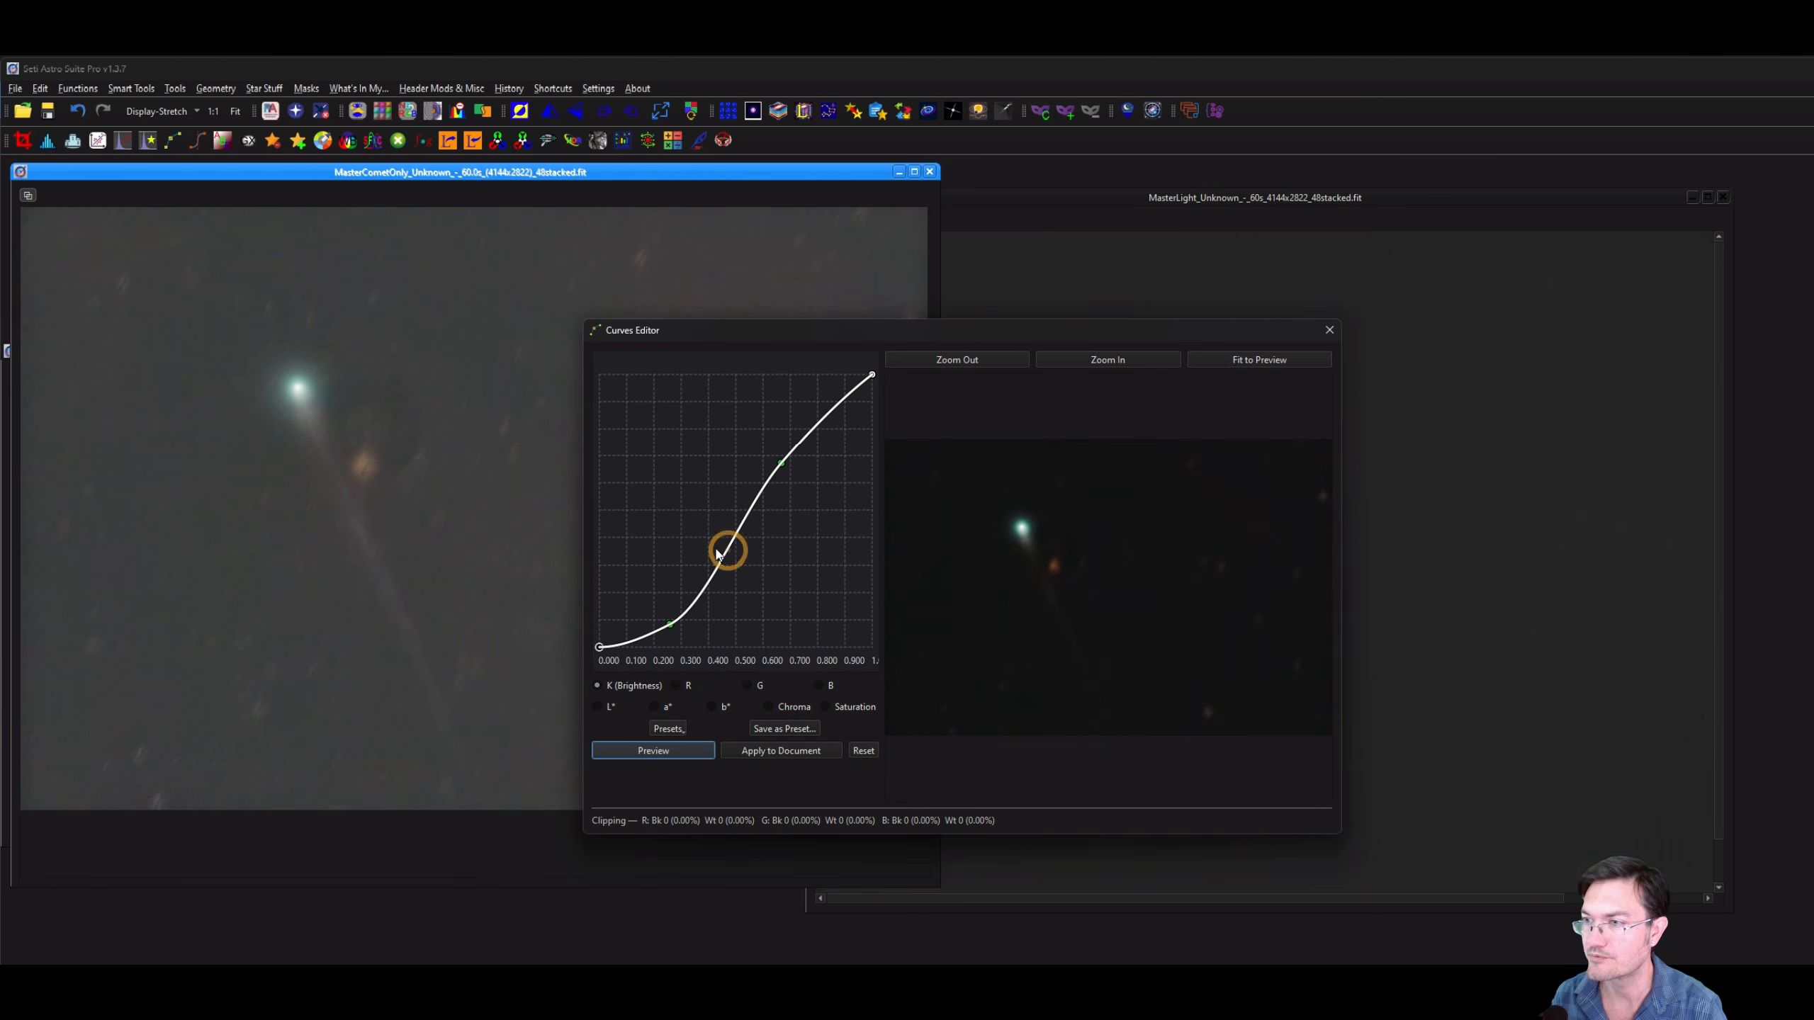
drag(670, 628, 625, 639)
drag(717, 548, 664, 615)
drag(782, 463, 742, 512)
drag(663, 615, 658, 616)
double_click(697, 568)
click(768, 755)
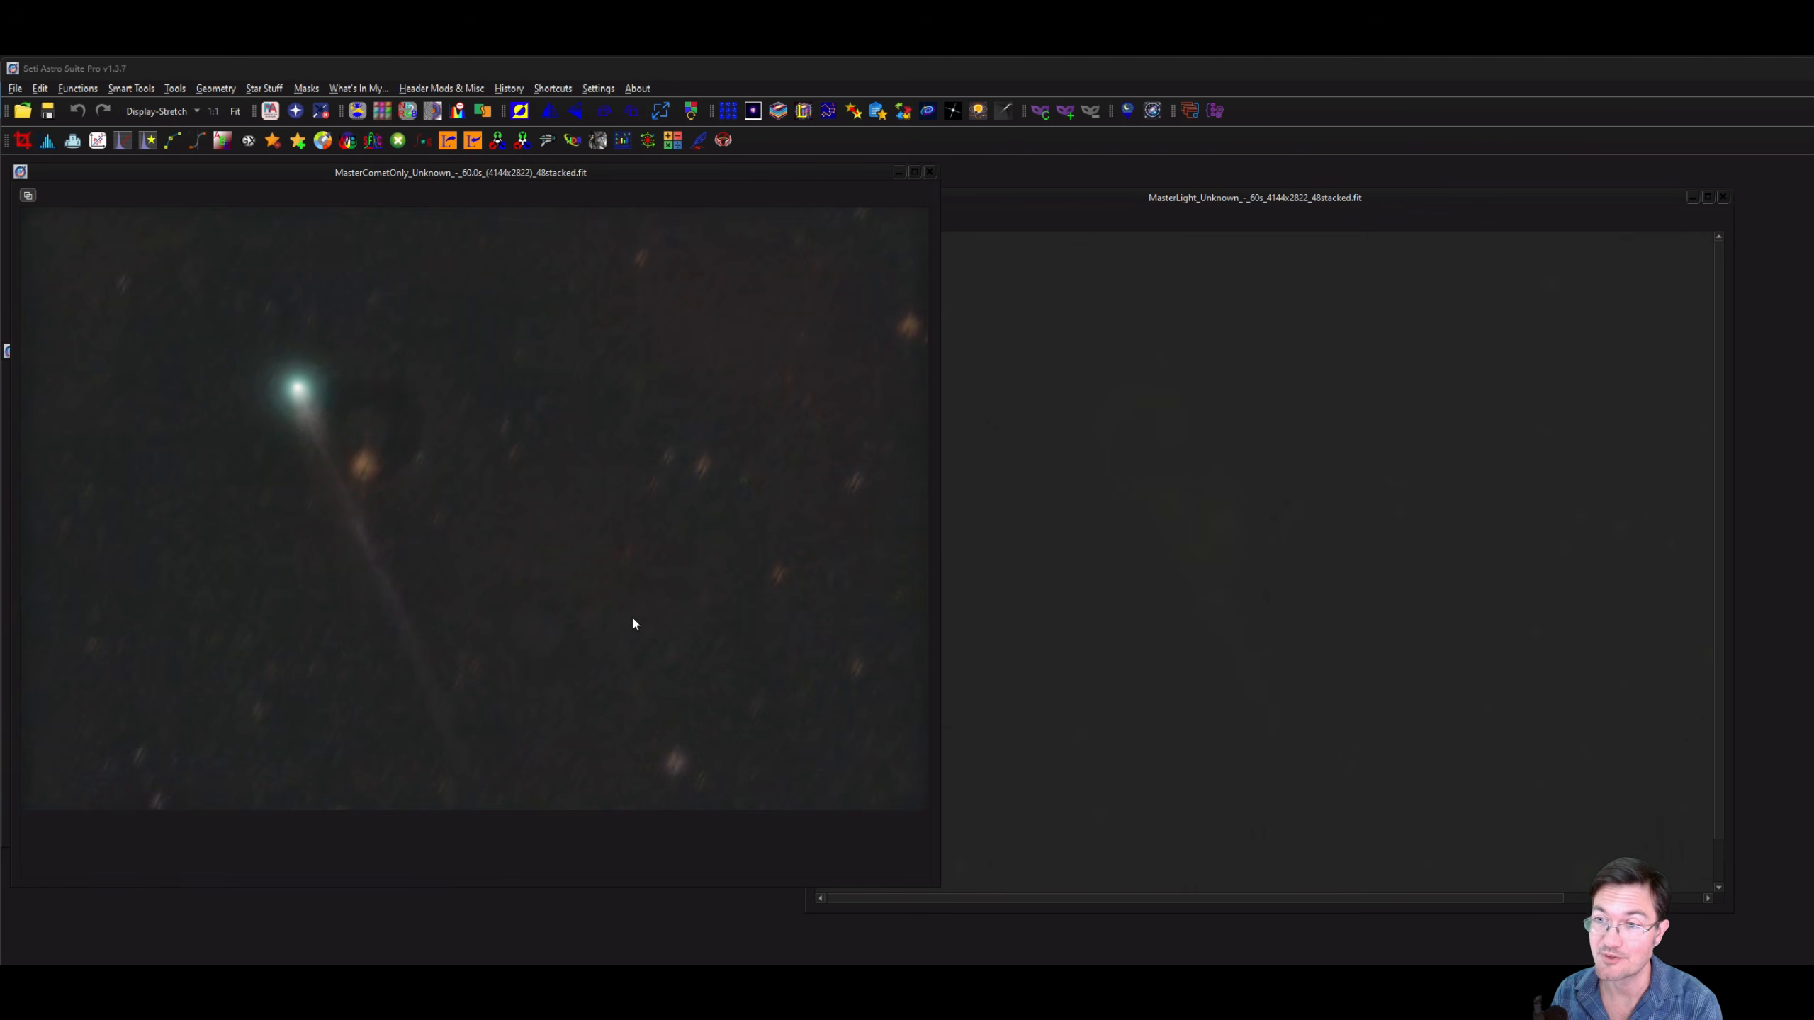
Draw a freehand mask shape around the comet's coma and full tail on MasterCometOnly.
click(1060, 113)
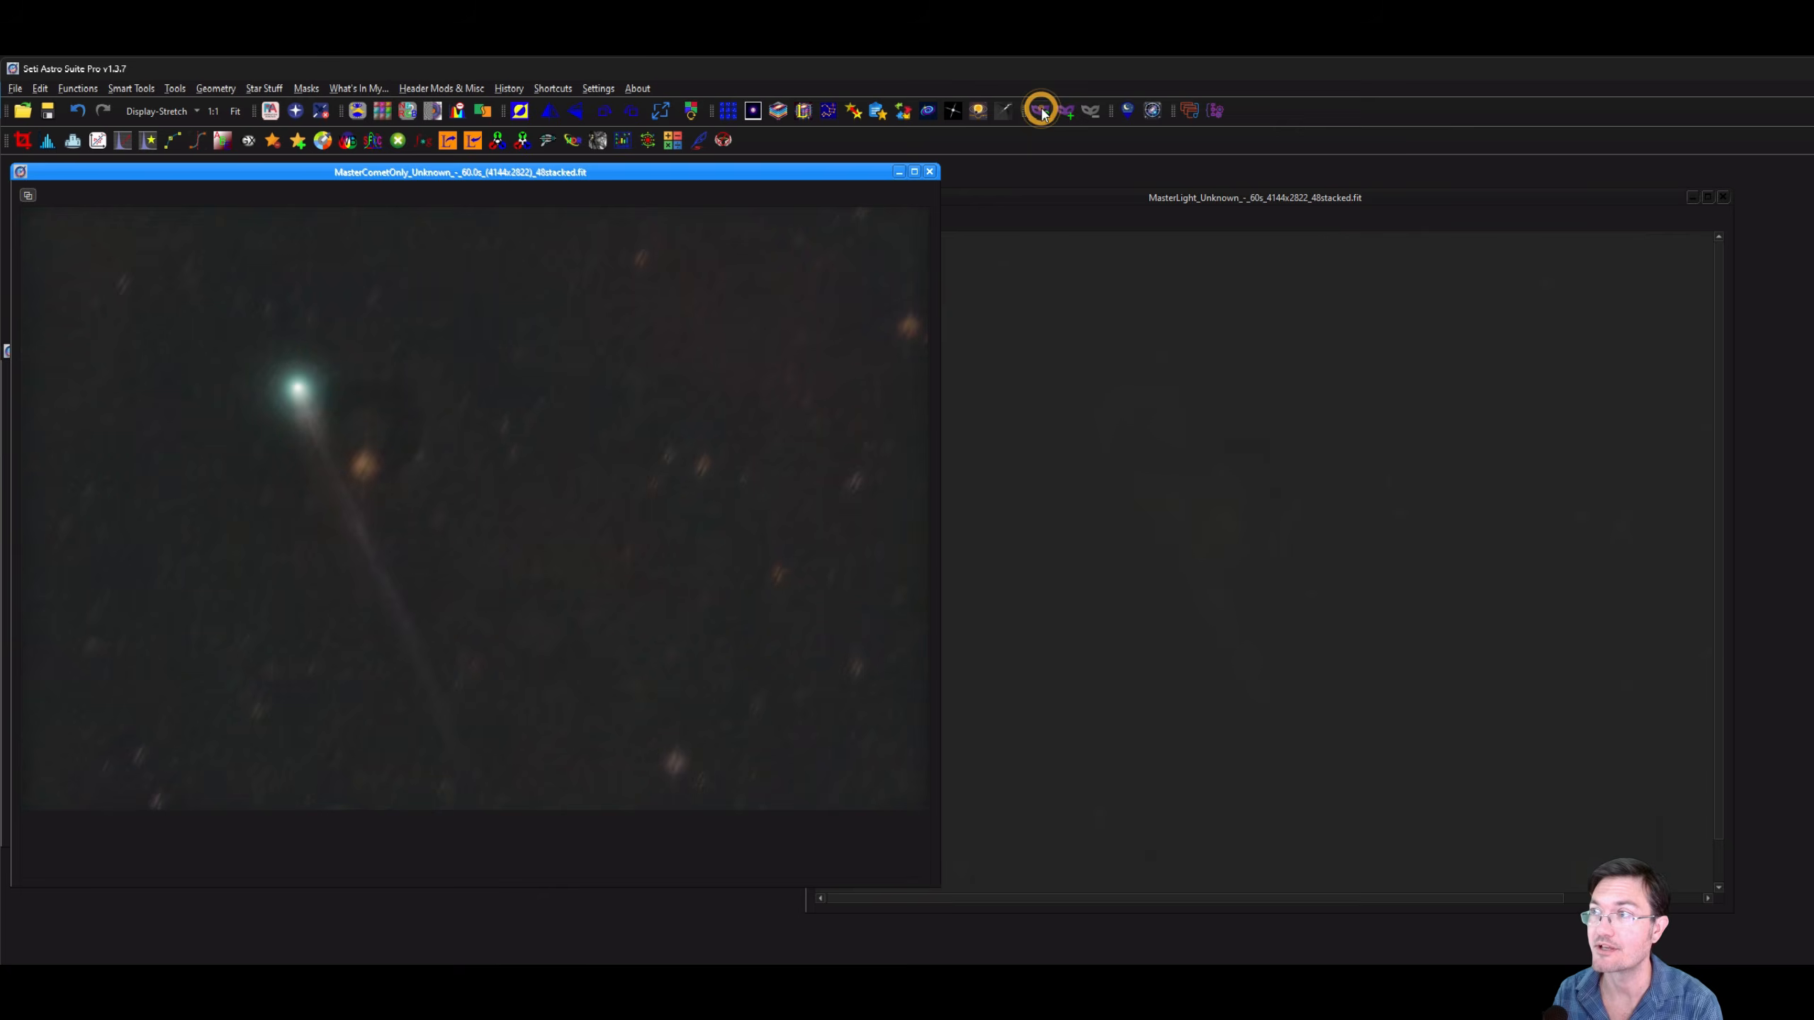
drag(828, 335, 612, 270)
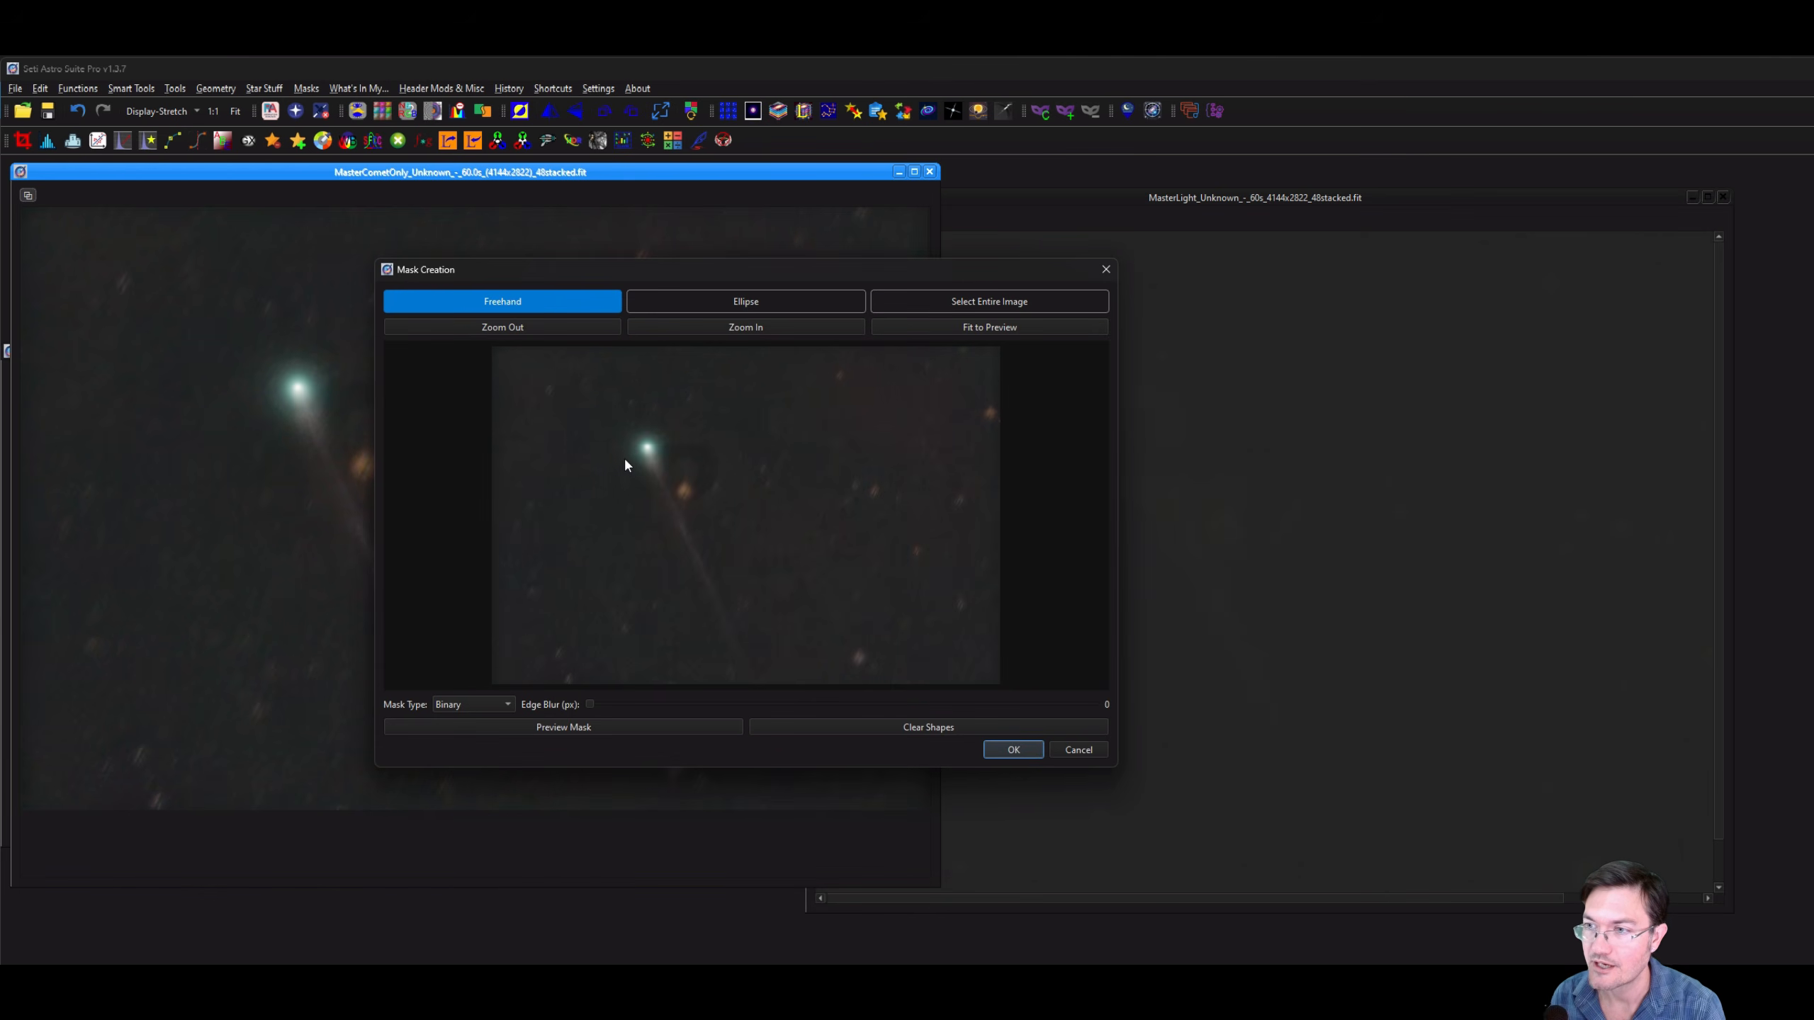
drag(671, 284, 374, 98)
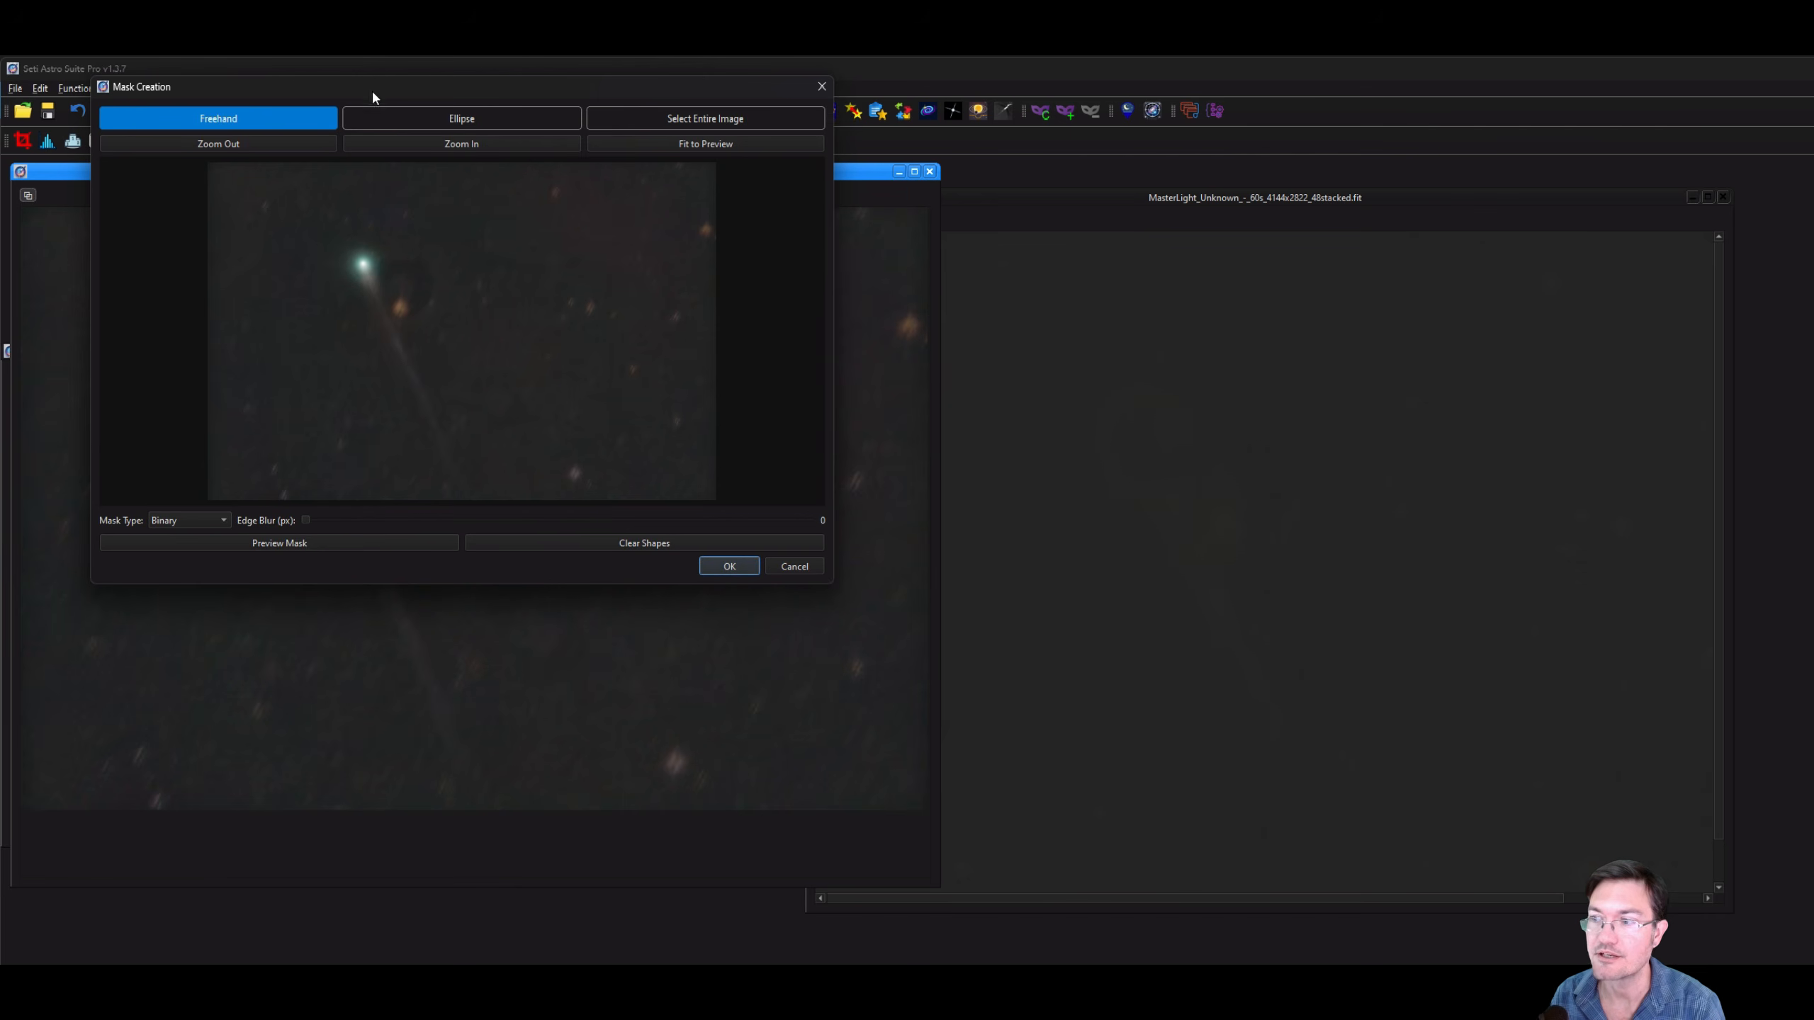
drag(831, 586, 1342, 912)
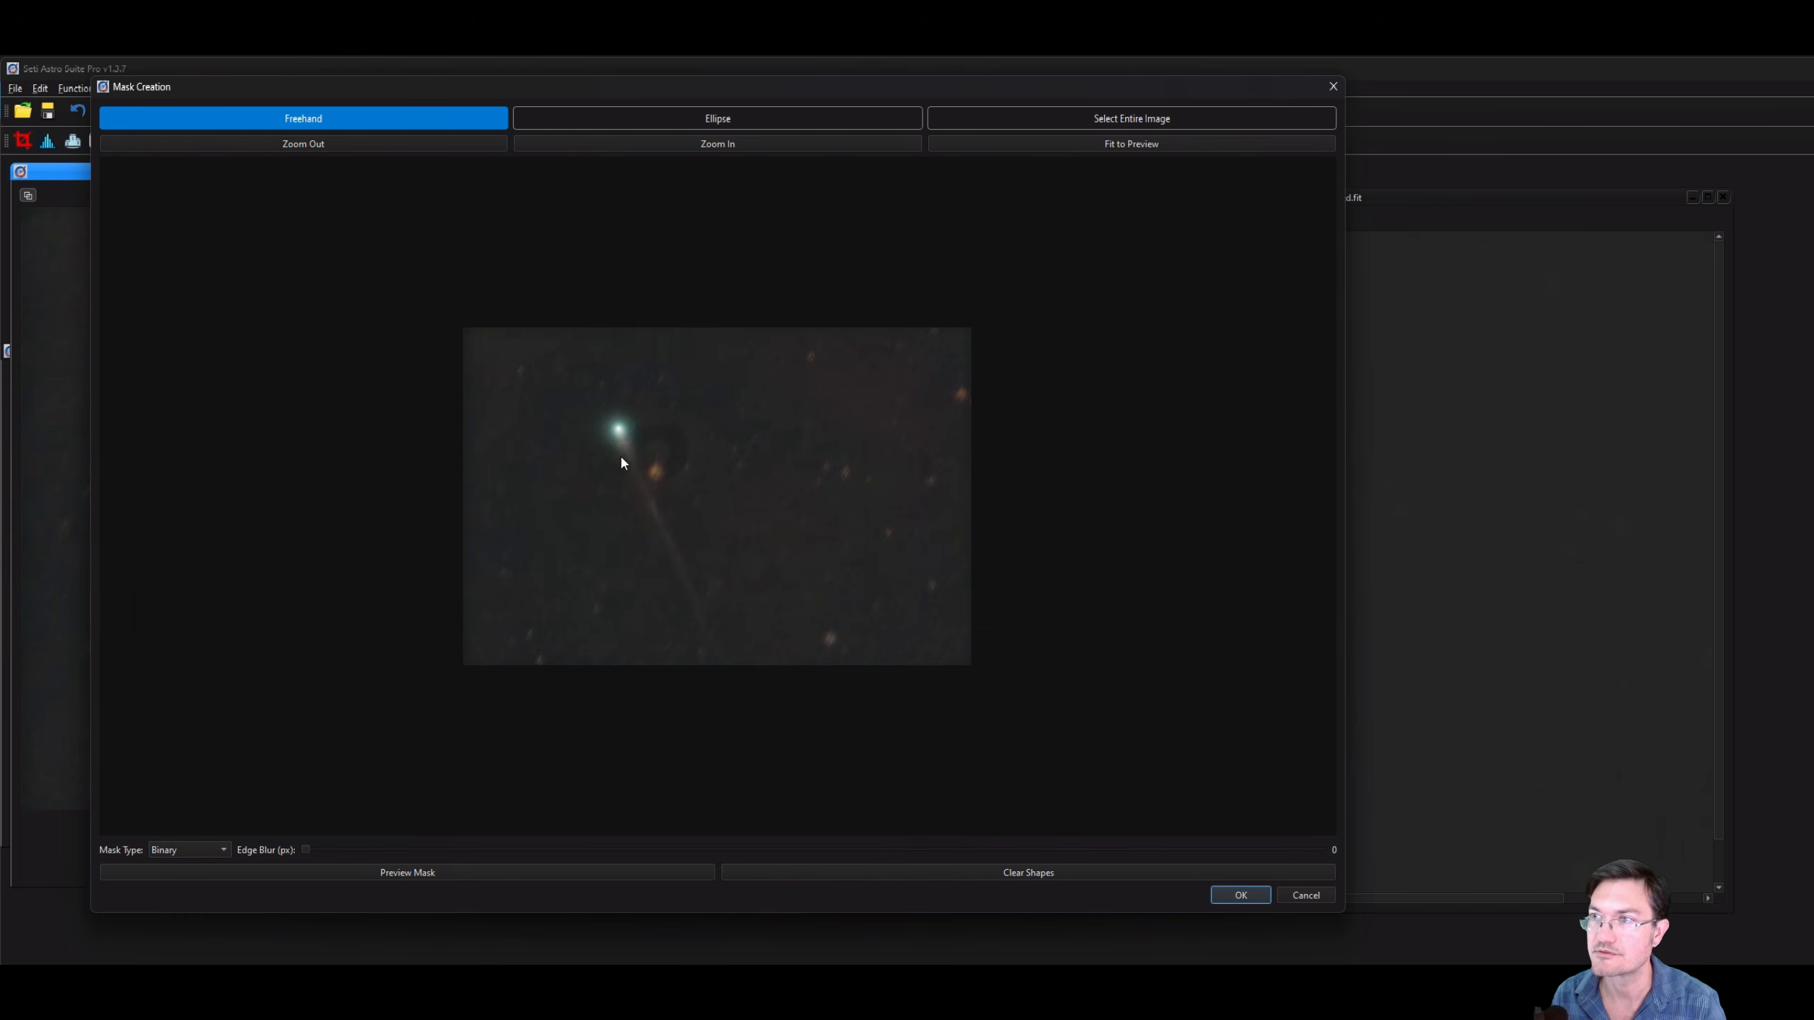
scroll(621, 453, up, 3)
scroll(622, 470, up, 1)
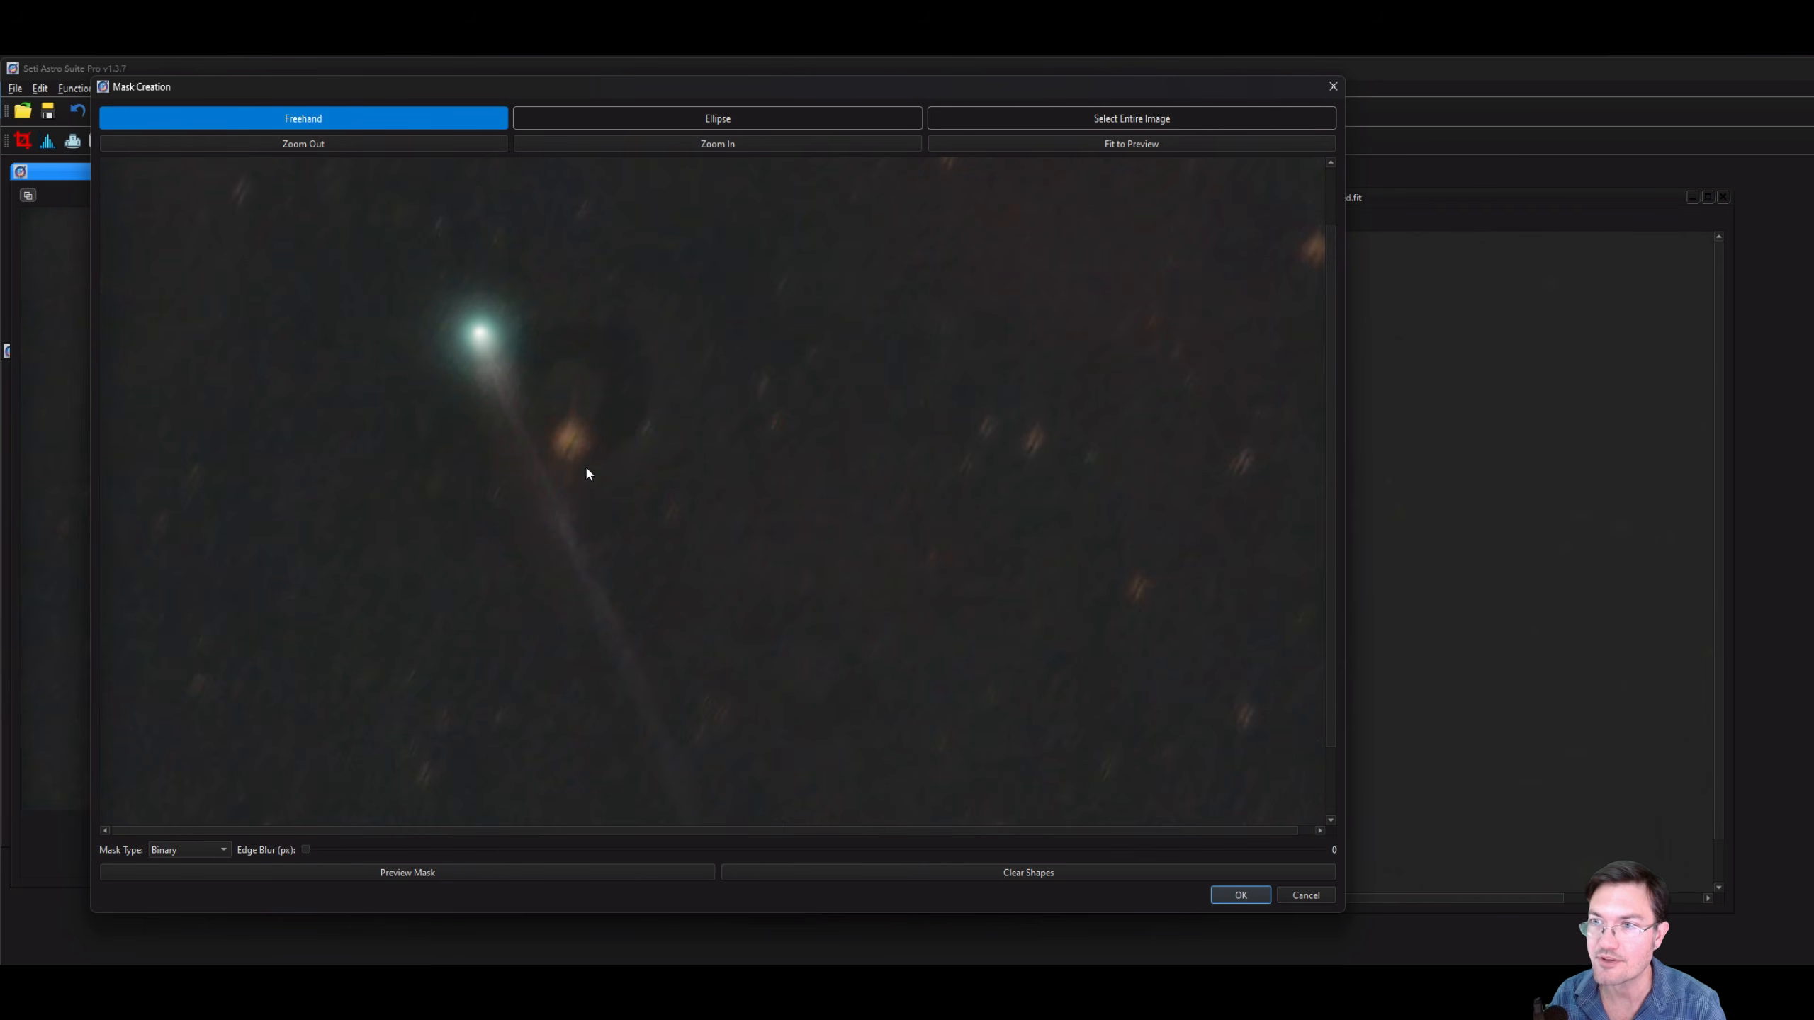
drag(422, 289, 532, 283)
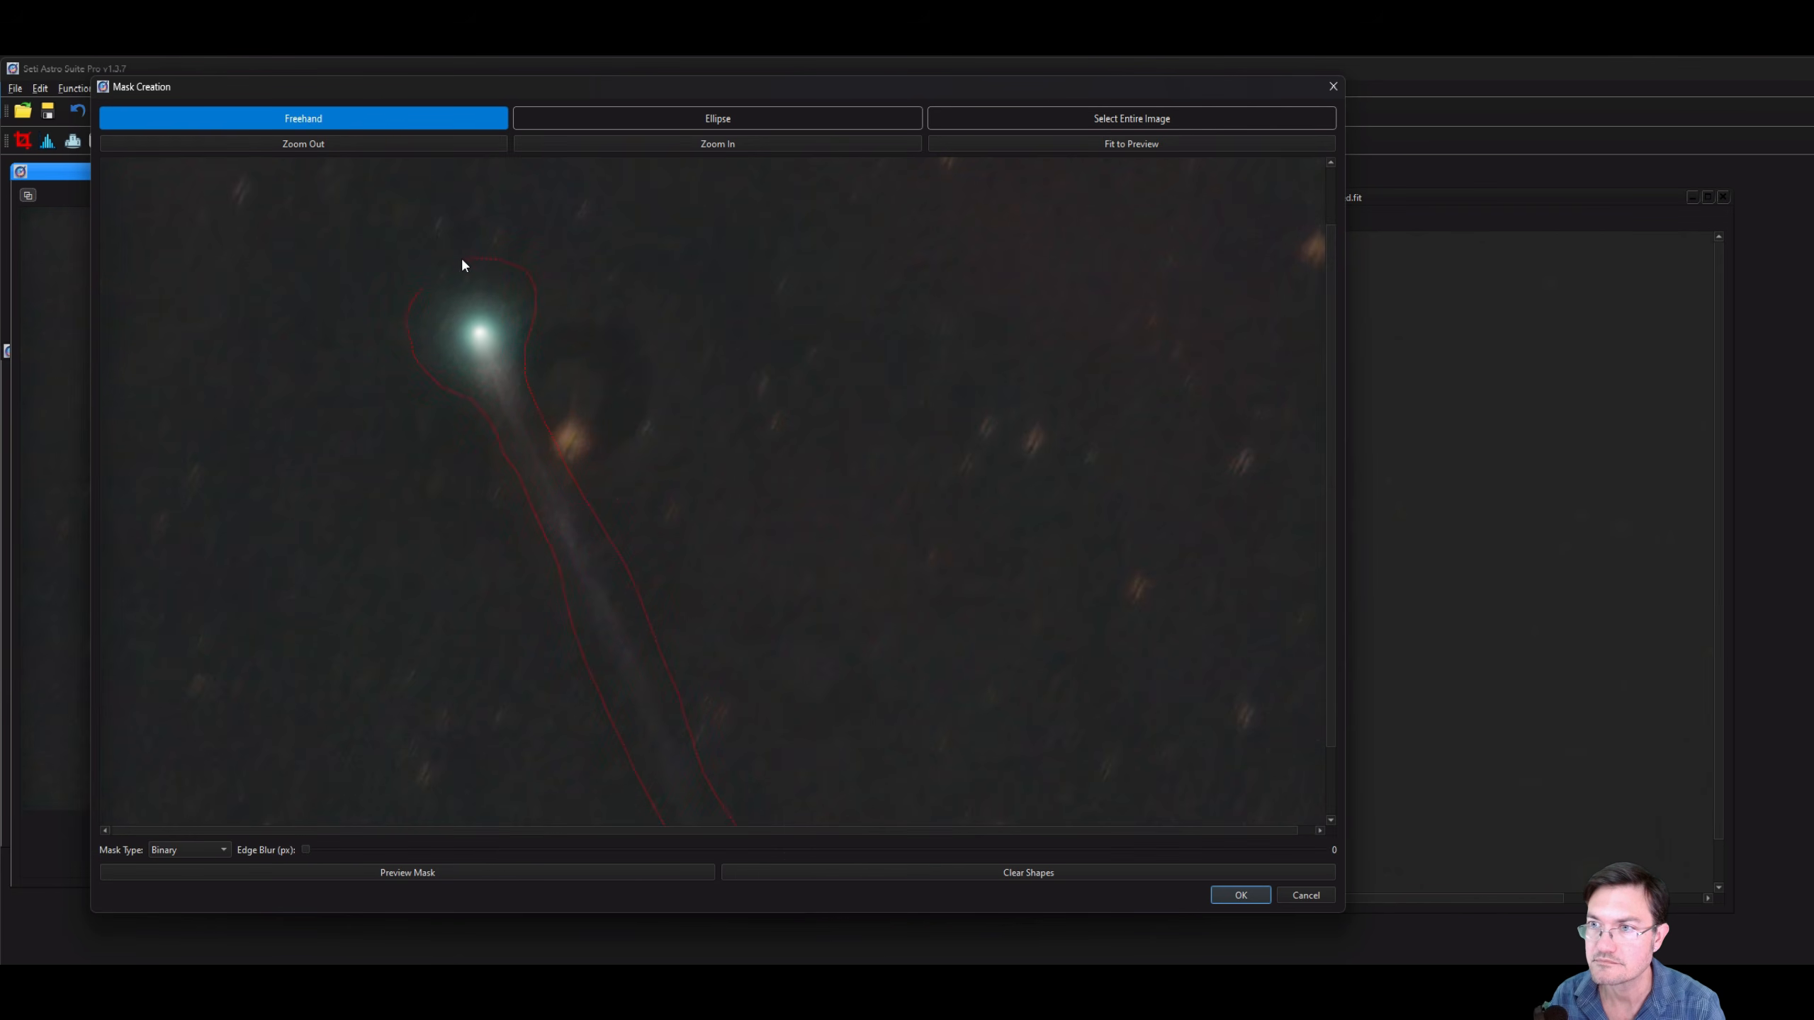
drag(418, 293, 414, 309)
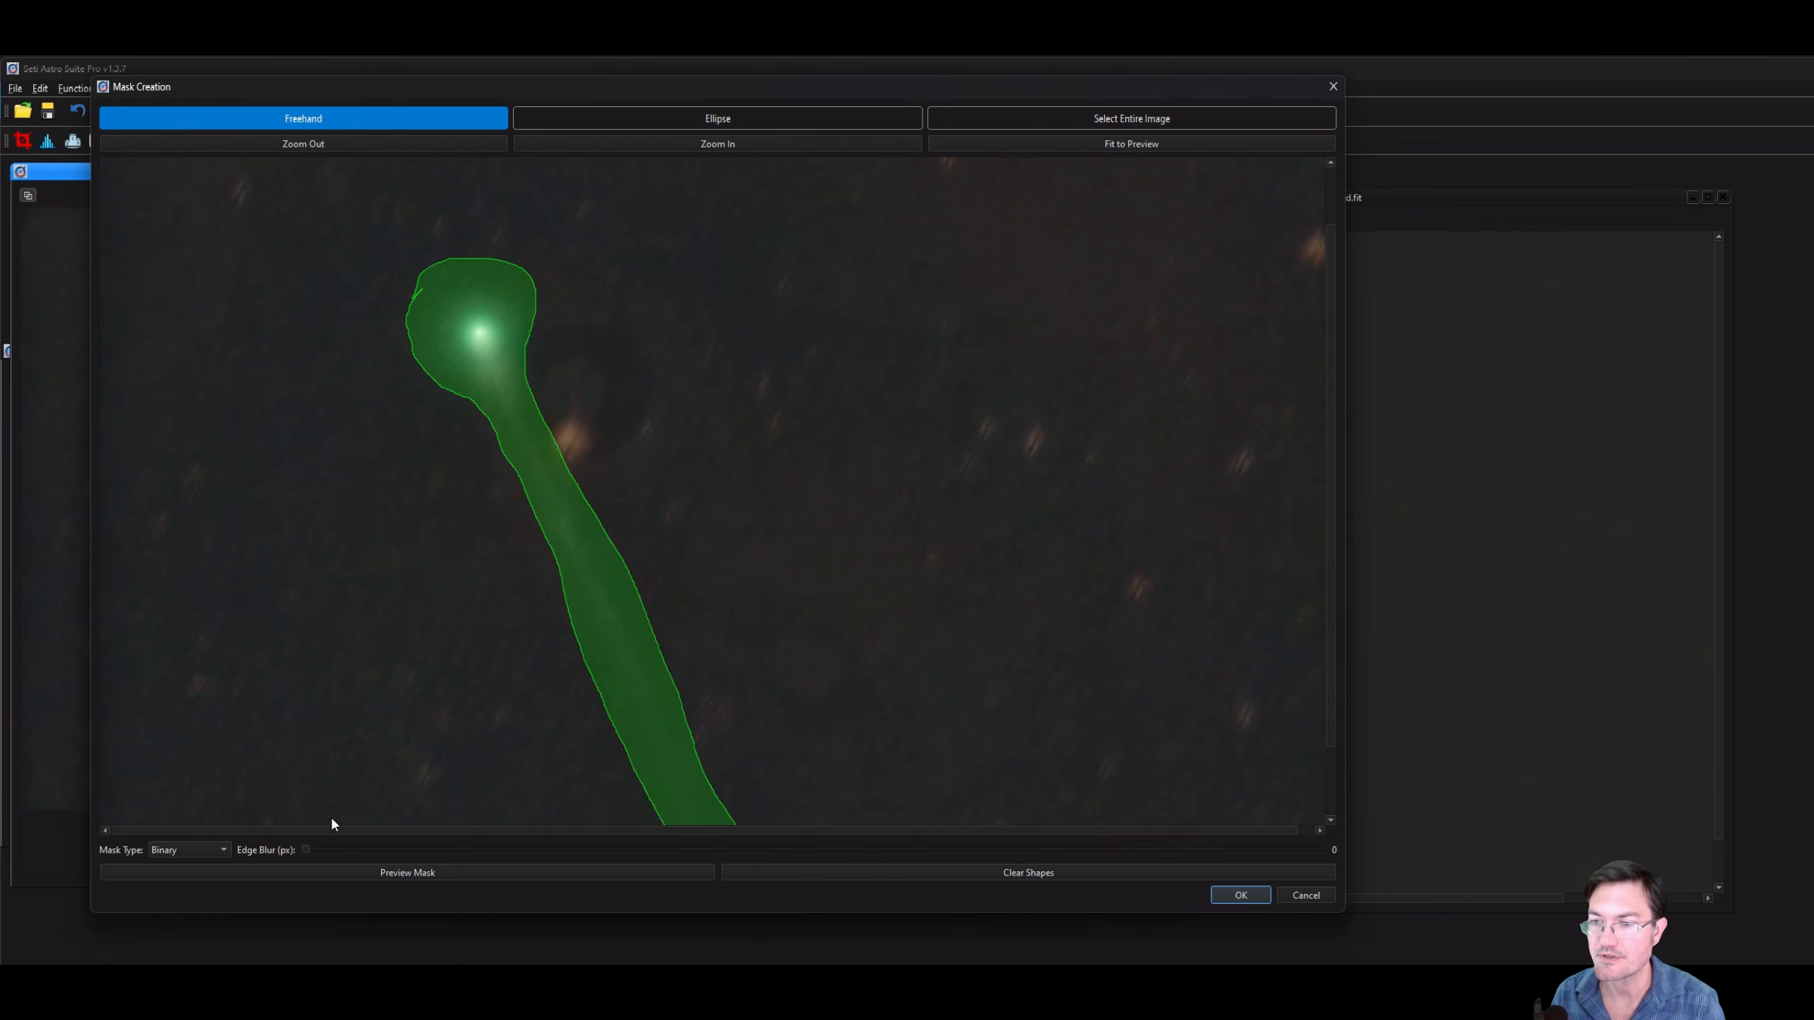
Make it a Lightness mask with an edge blur of 52 px, and push it as a new document named Mask.
click(222, 849)
click(217, 881)
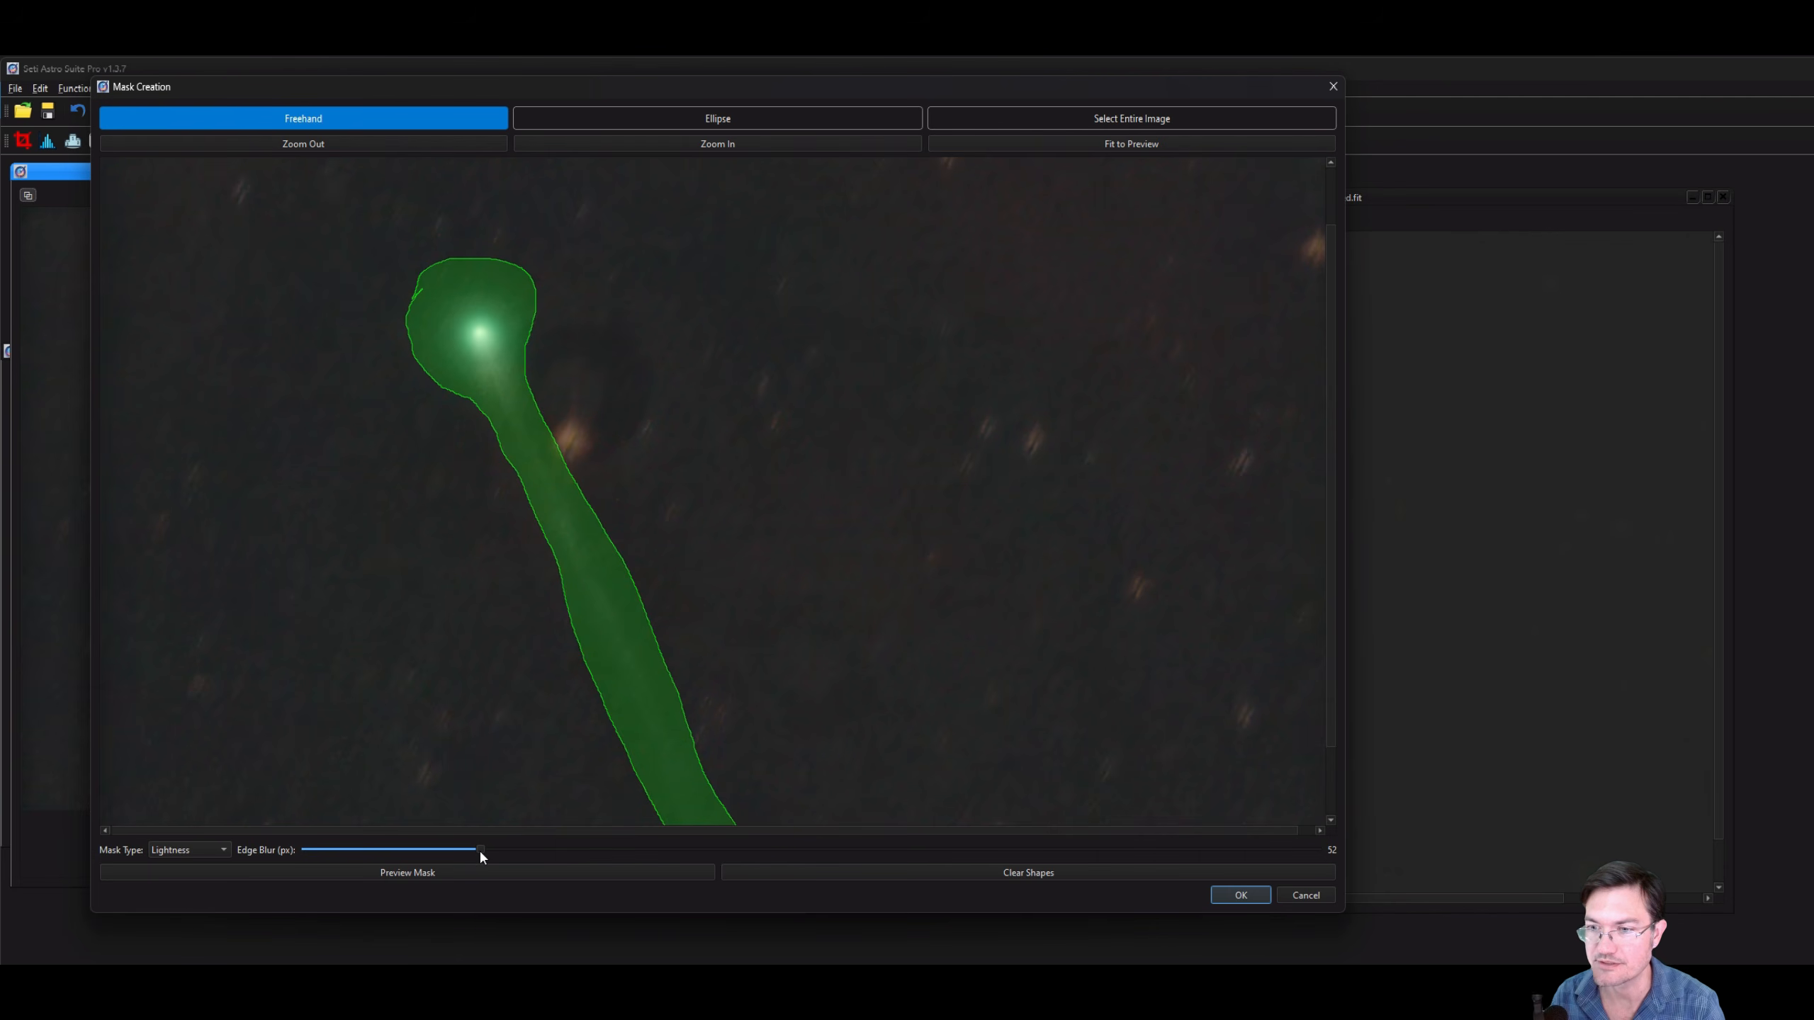
click(479, 872)
click(840, 647)
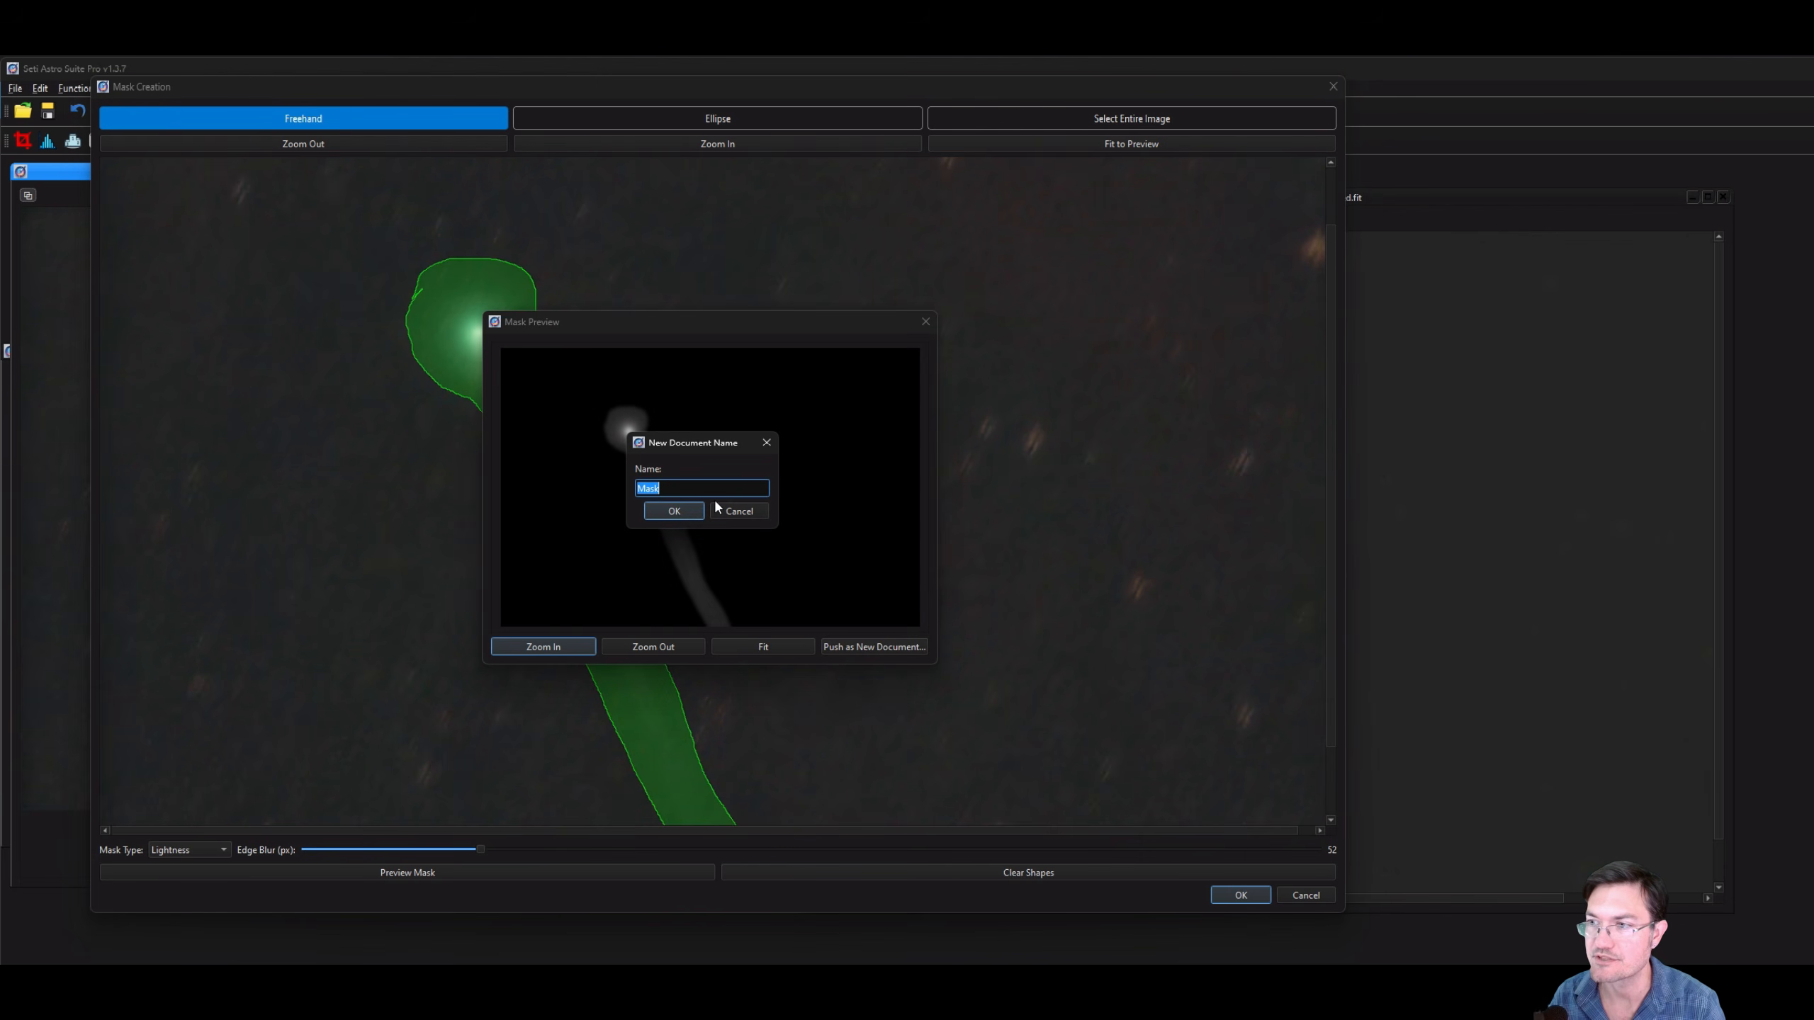
click(674, 511)
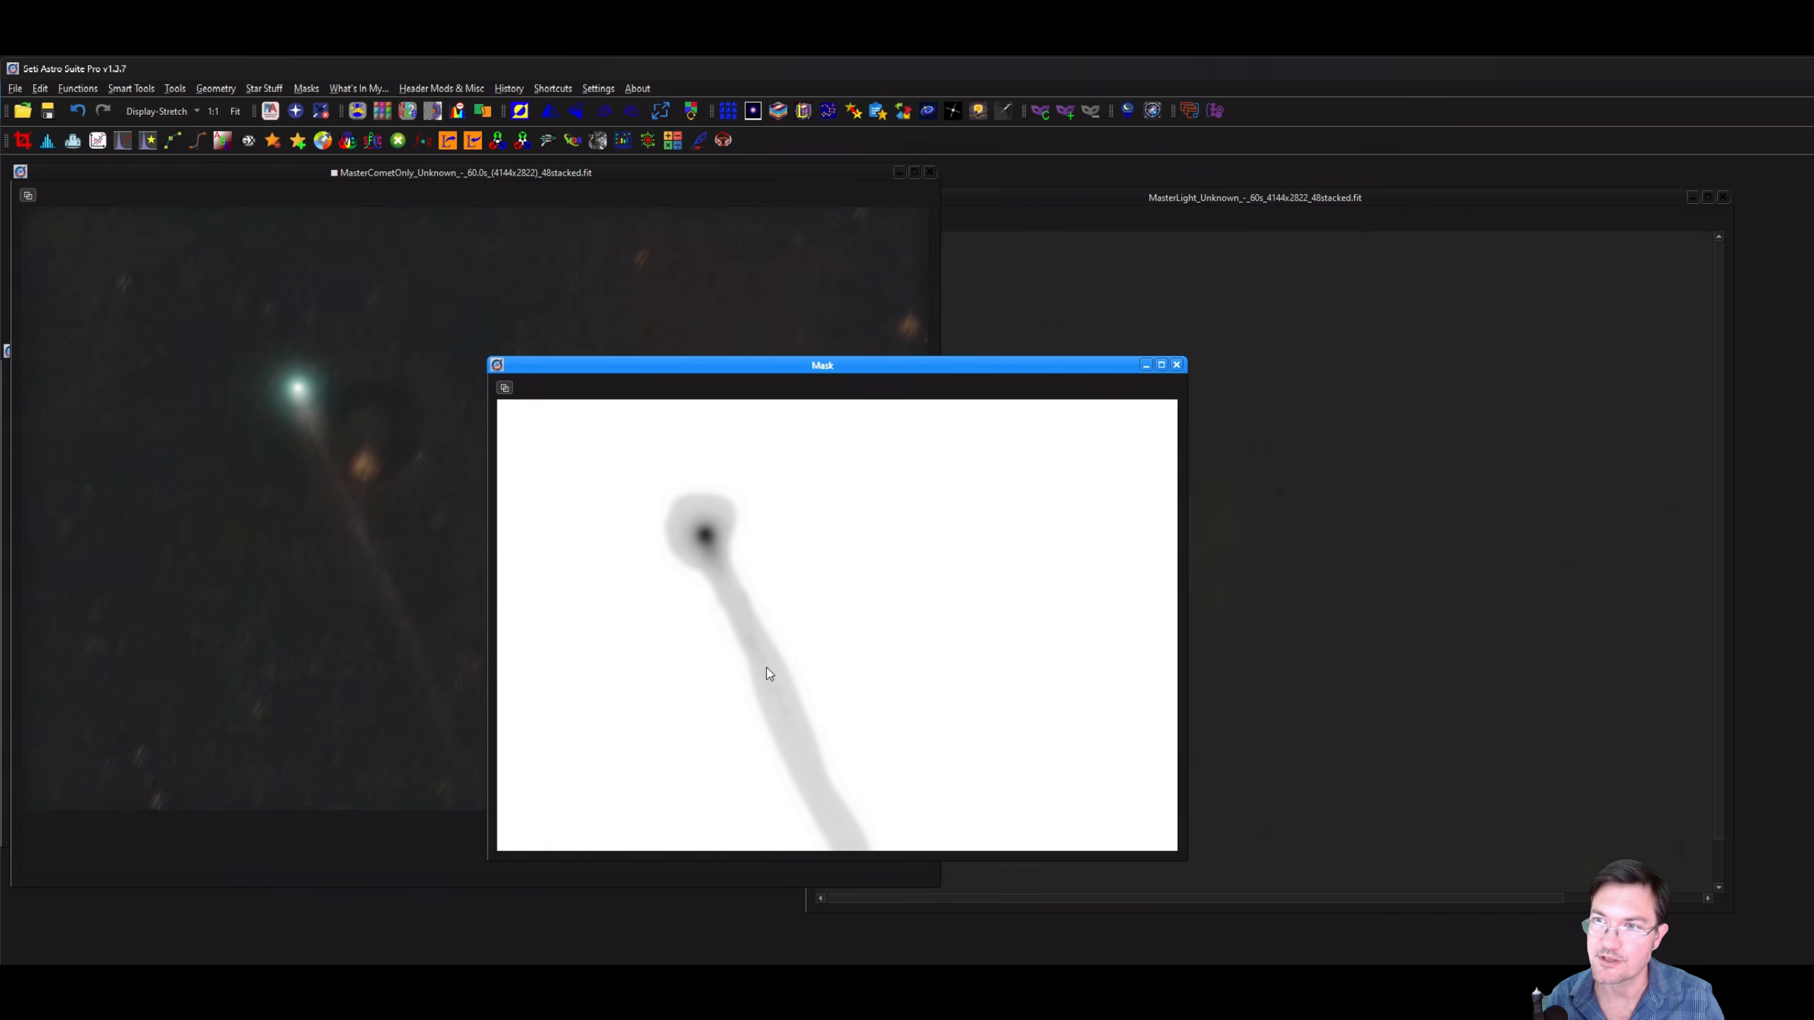
Darken the comet shape in the inverted Mask image by pulling down the lower part of its brightness curve.
click(177, 138)
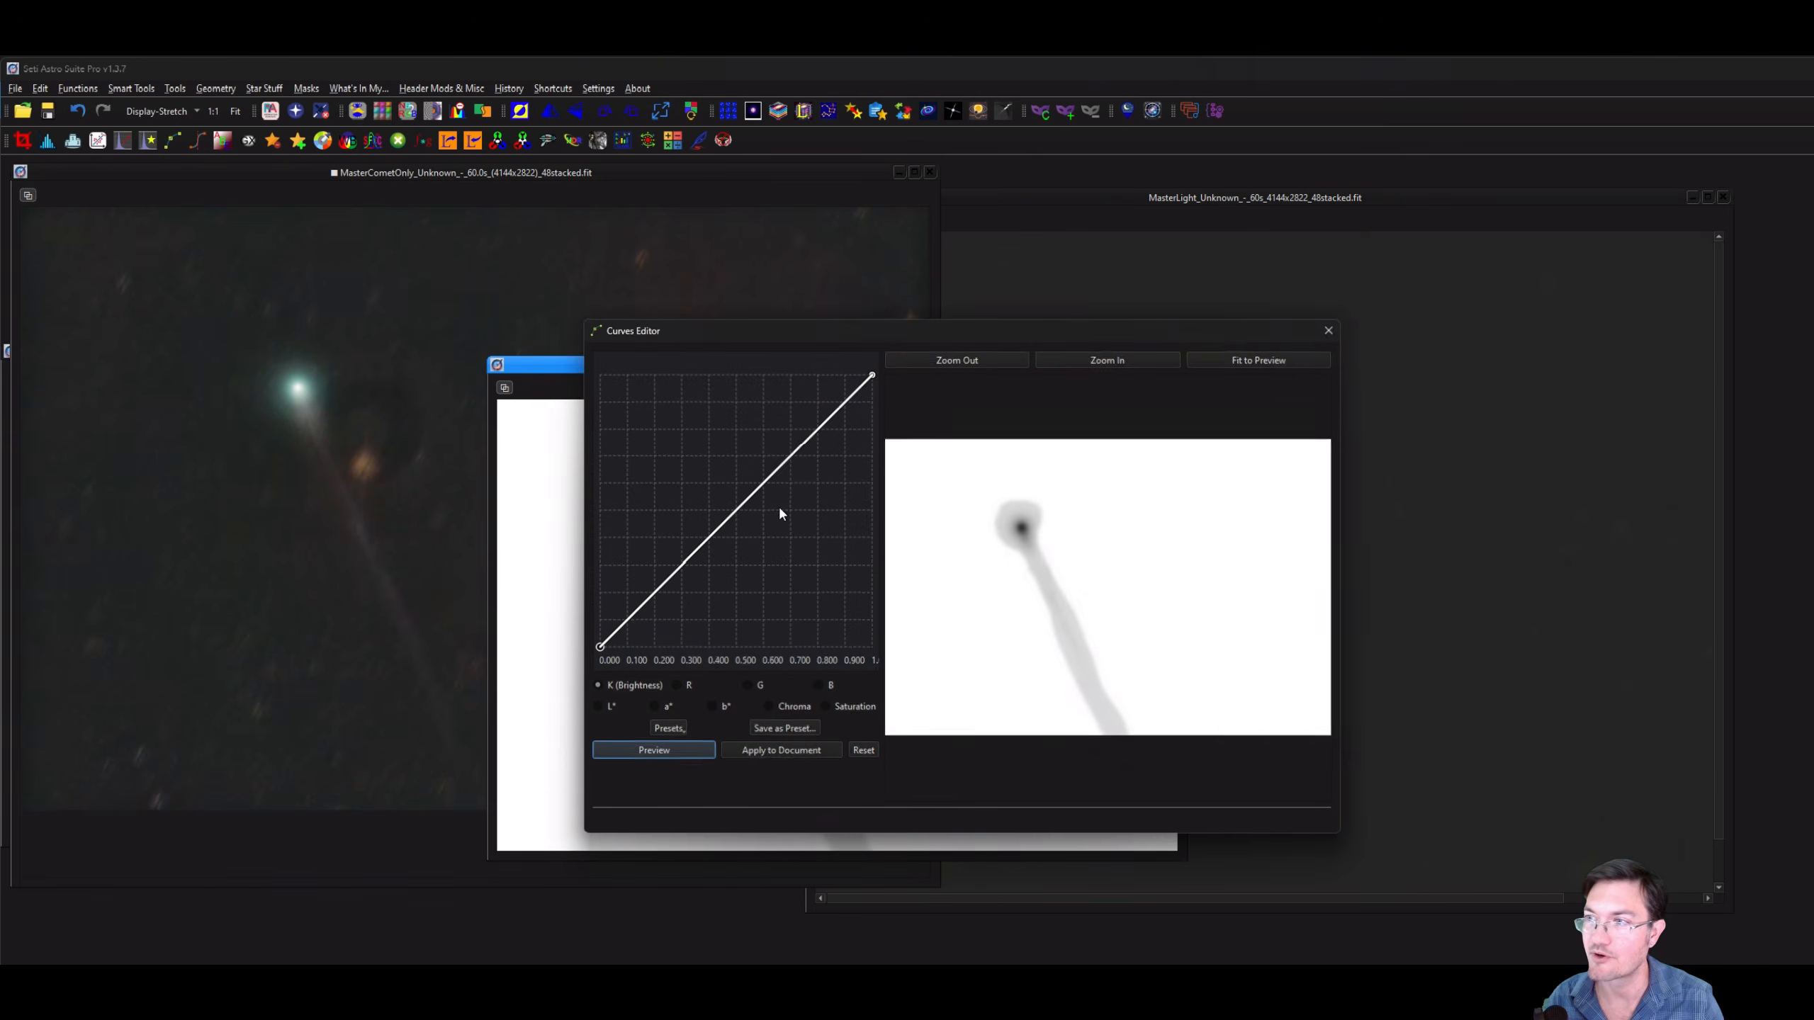
click(671, 575)
drag(673, 579, 717, 642)
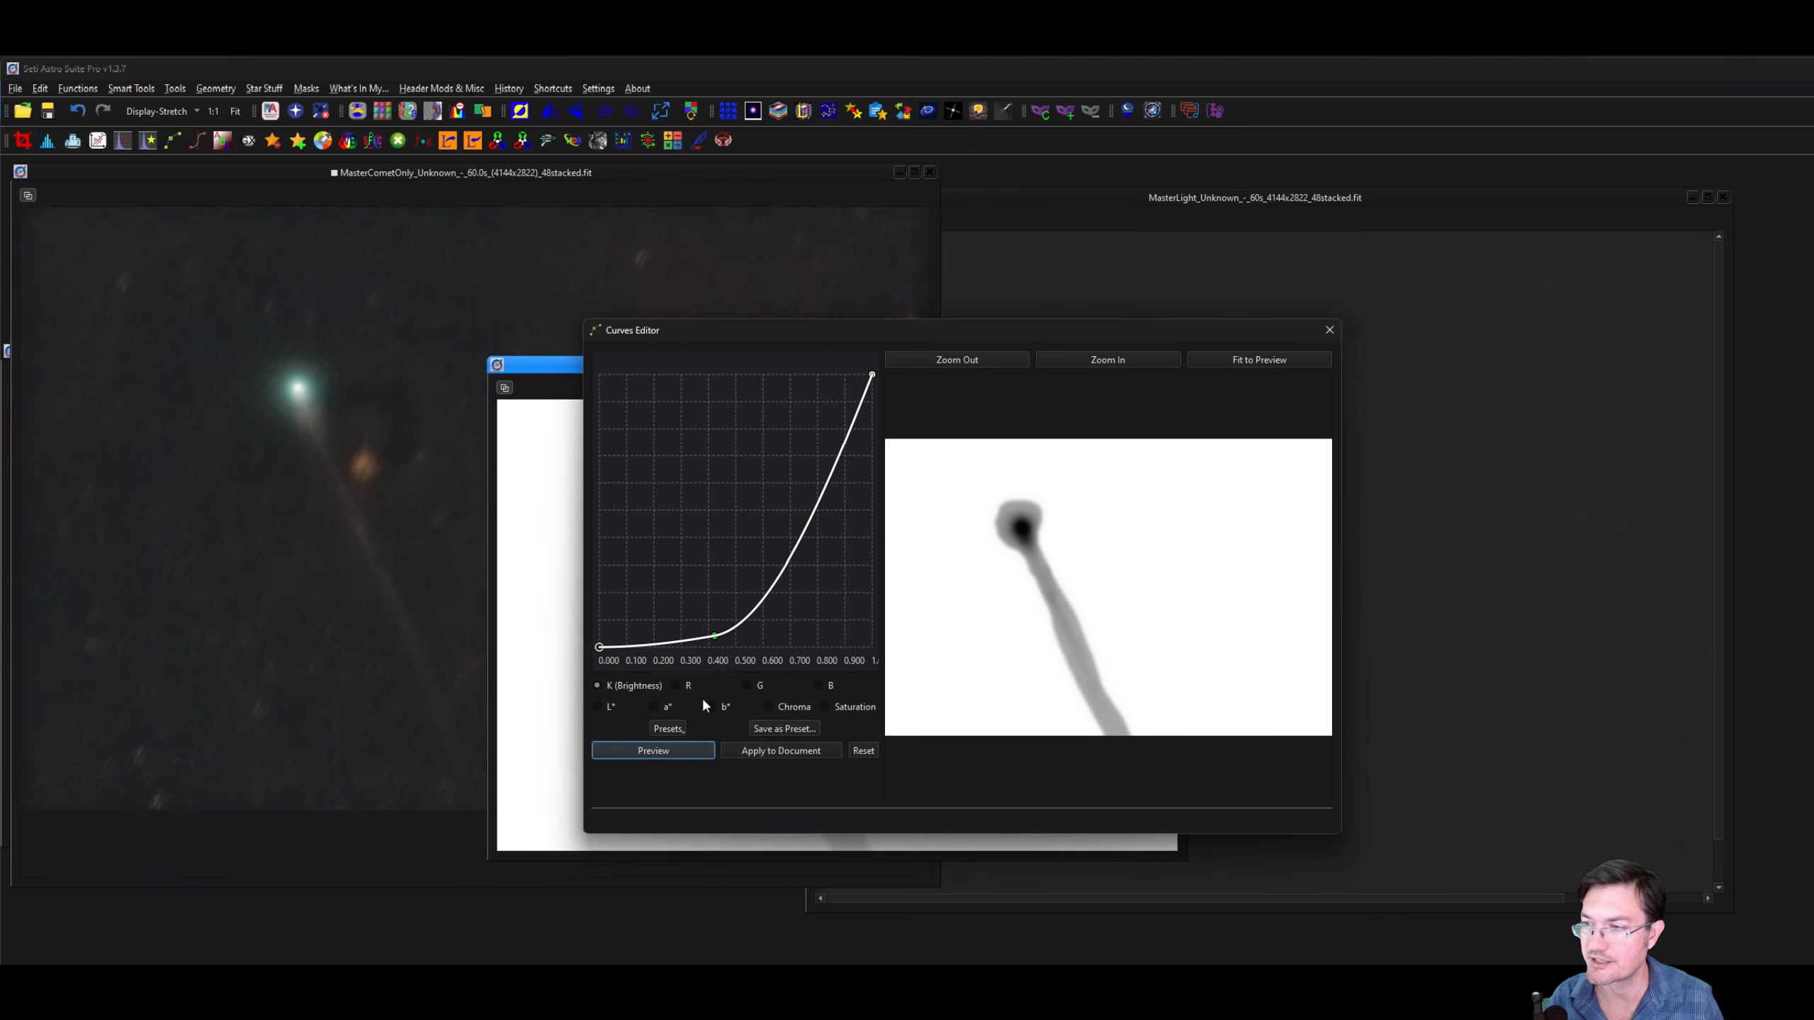
click(775, 752)
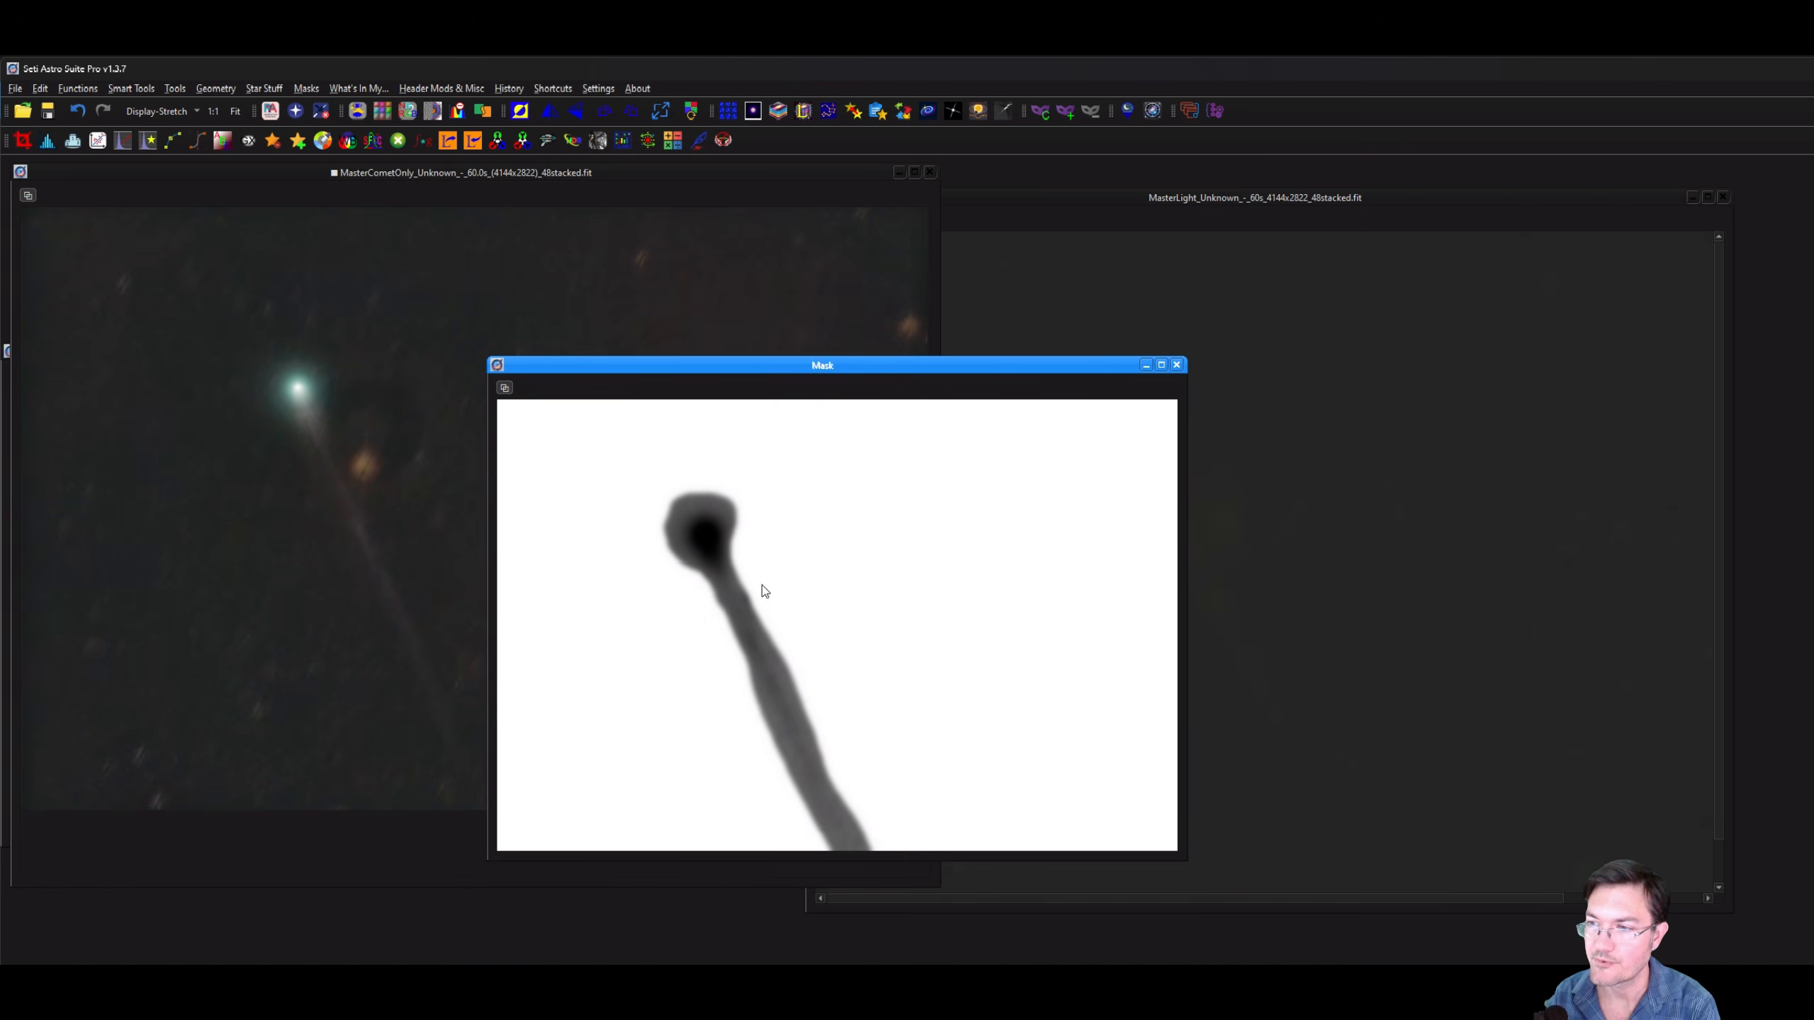
click(424, 141)
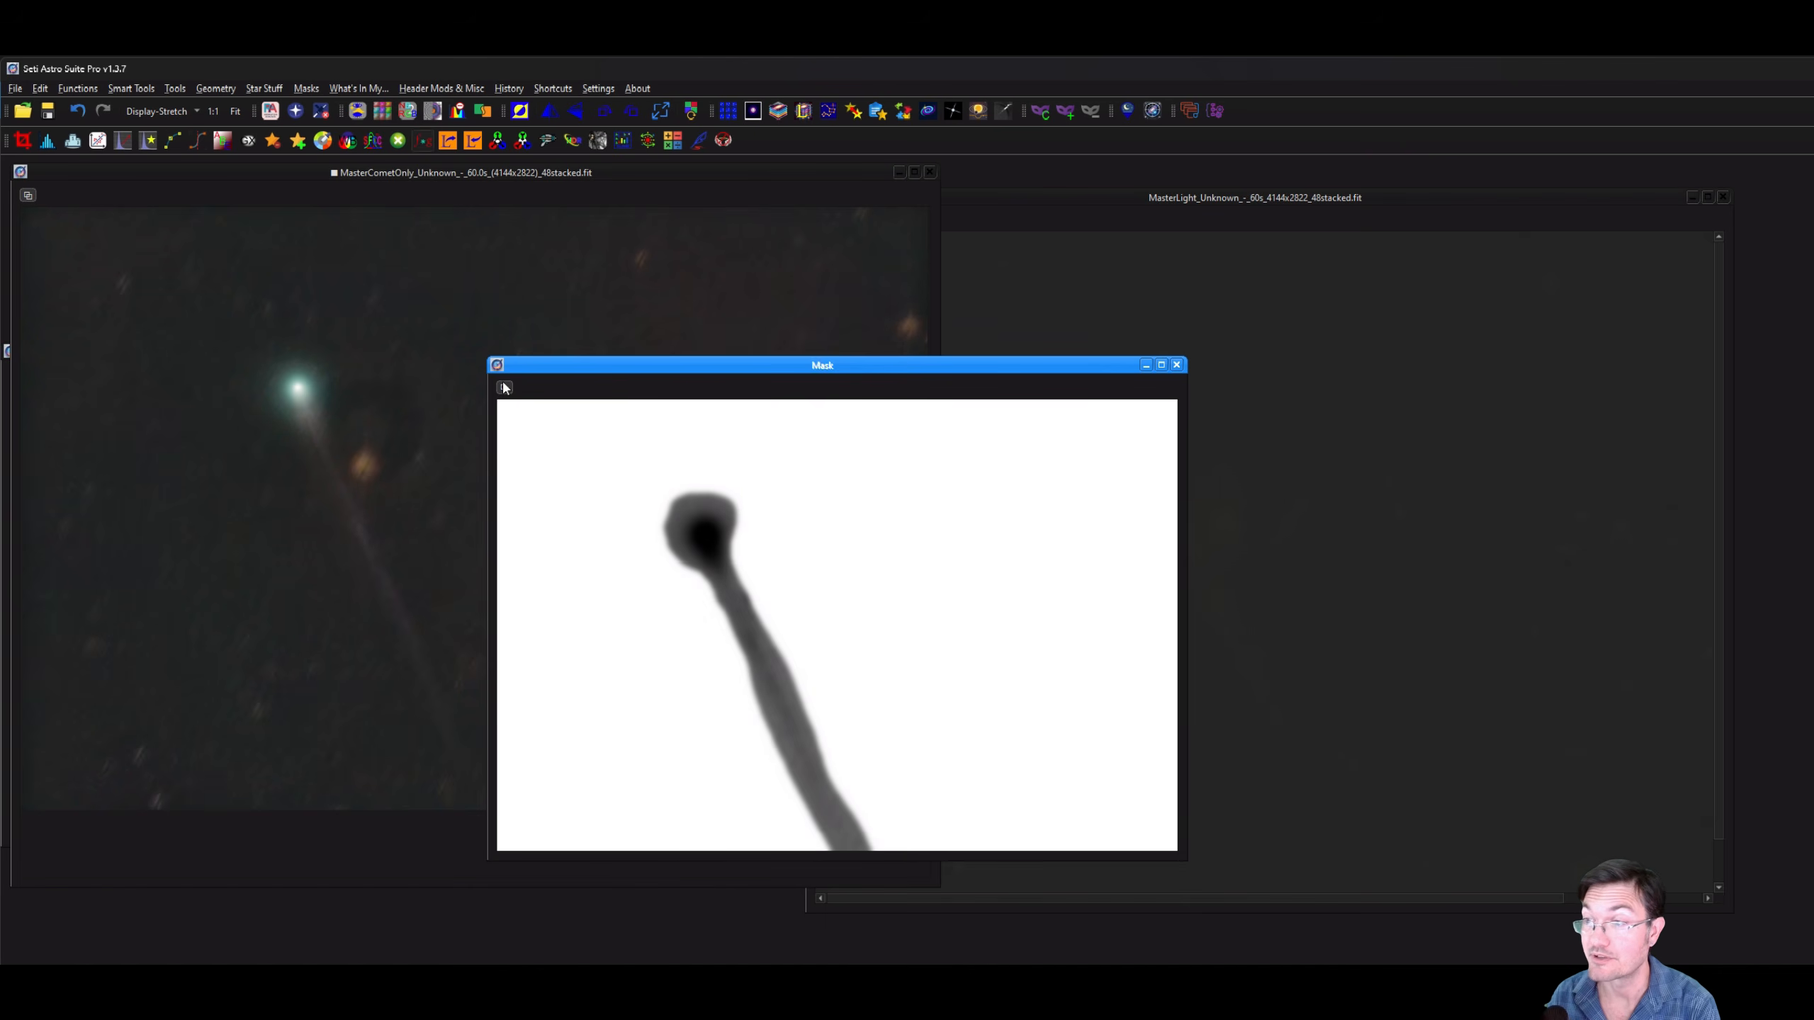
Soften the Mask image with a convolution blur and apply it as the mask on MasterCometOnly.
drag(672, 396, 699, 396)
click(664, 724)
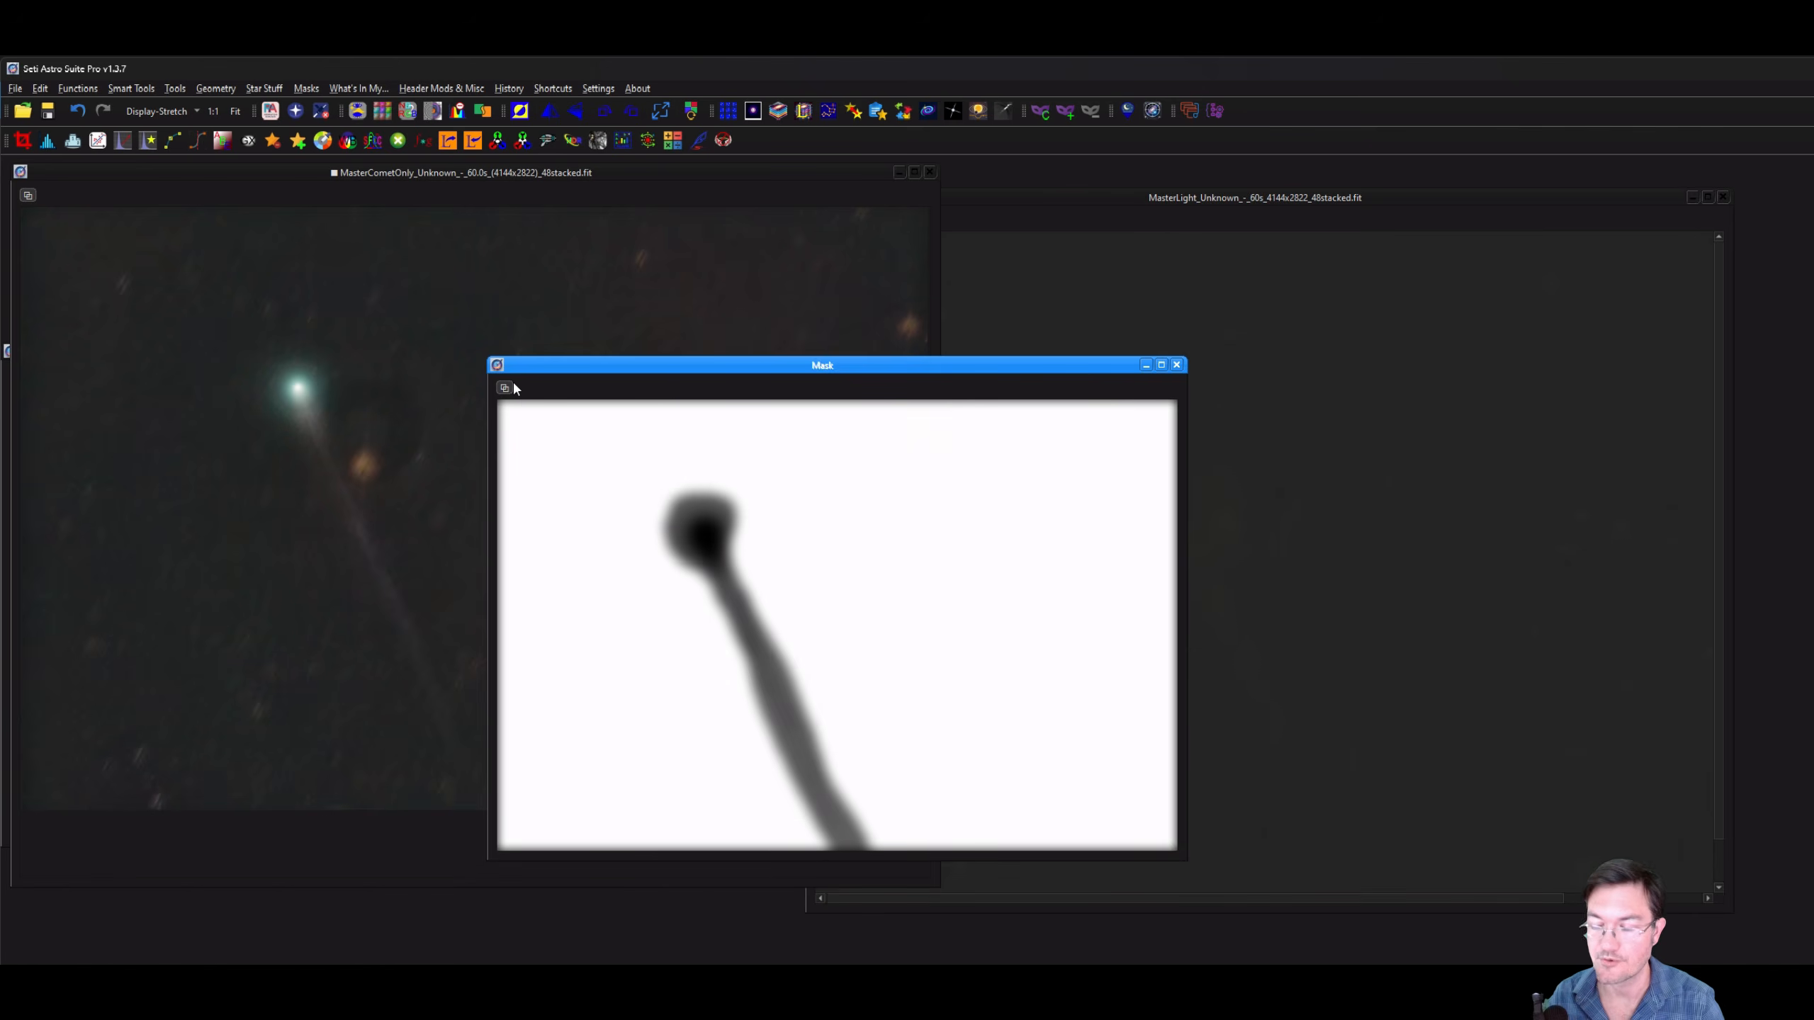
drag(506, 387, 291, 430)
Blur the masked background of MasterCometOnly with Convolution at a radius of 131.6 px and full strength.
click(448, 175)
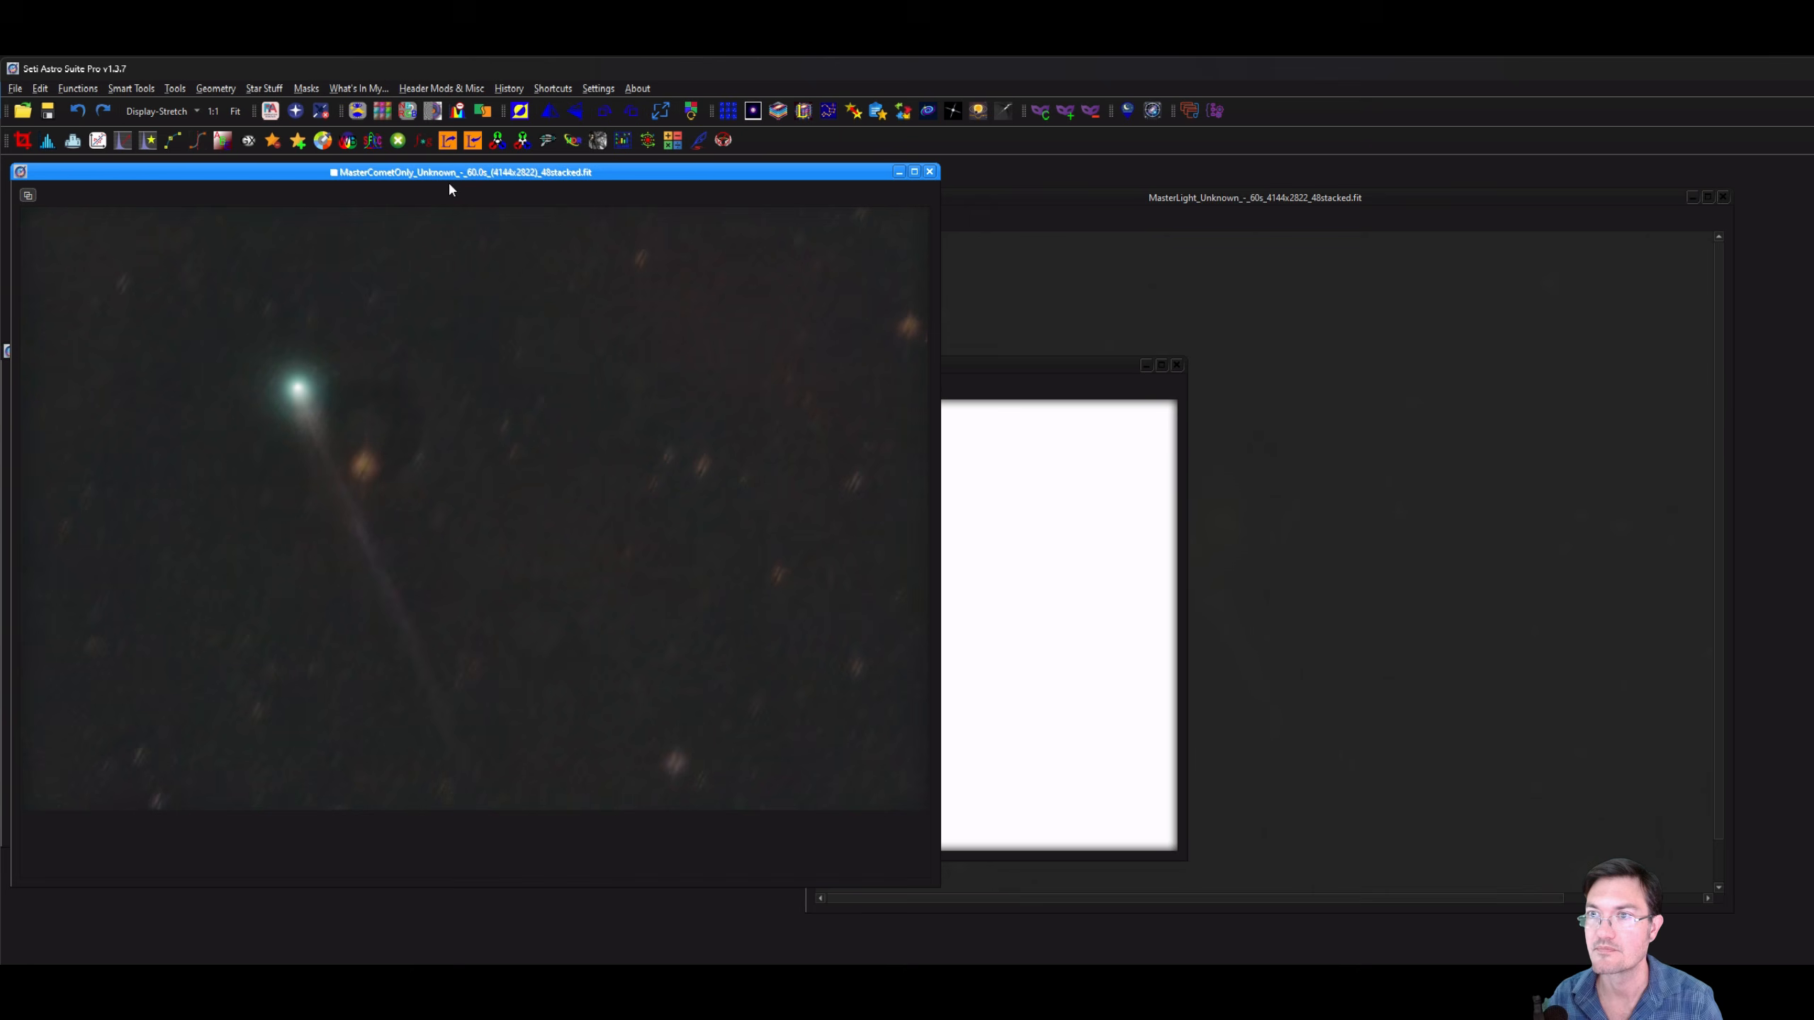
click(423, 142)
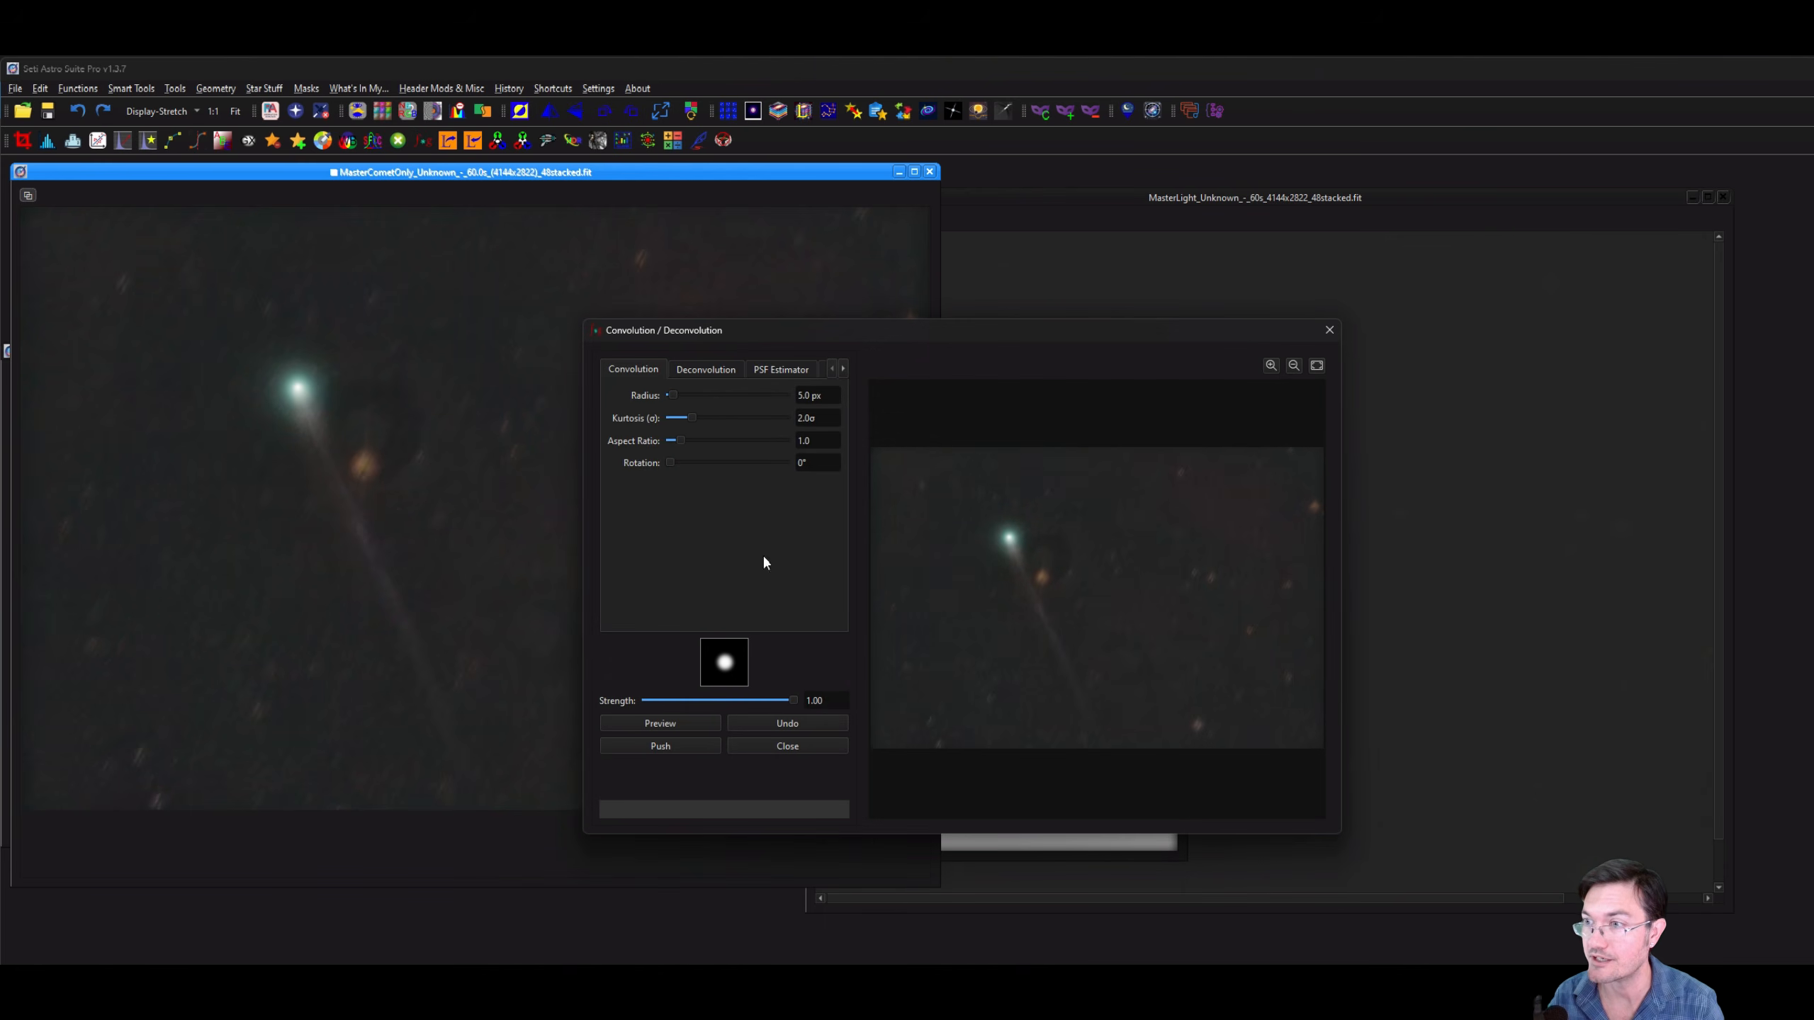
drag(676, 399, 738, 402)
click(681, 724)
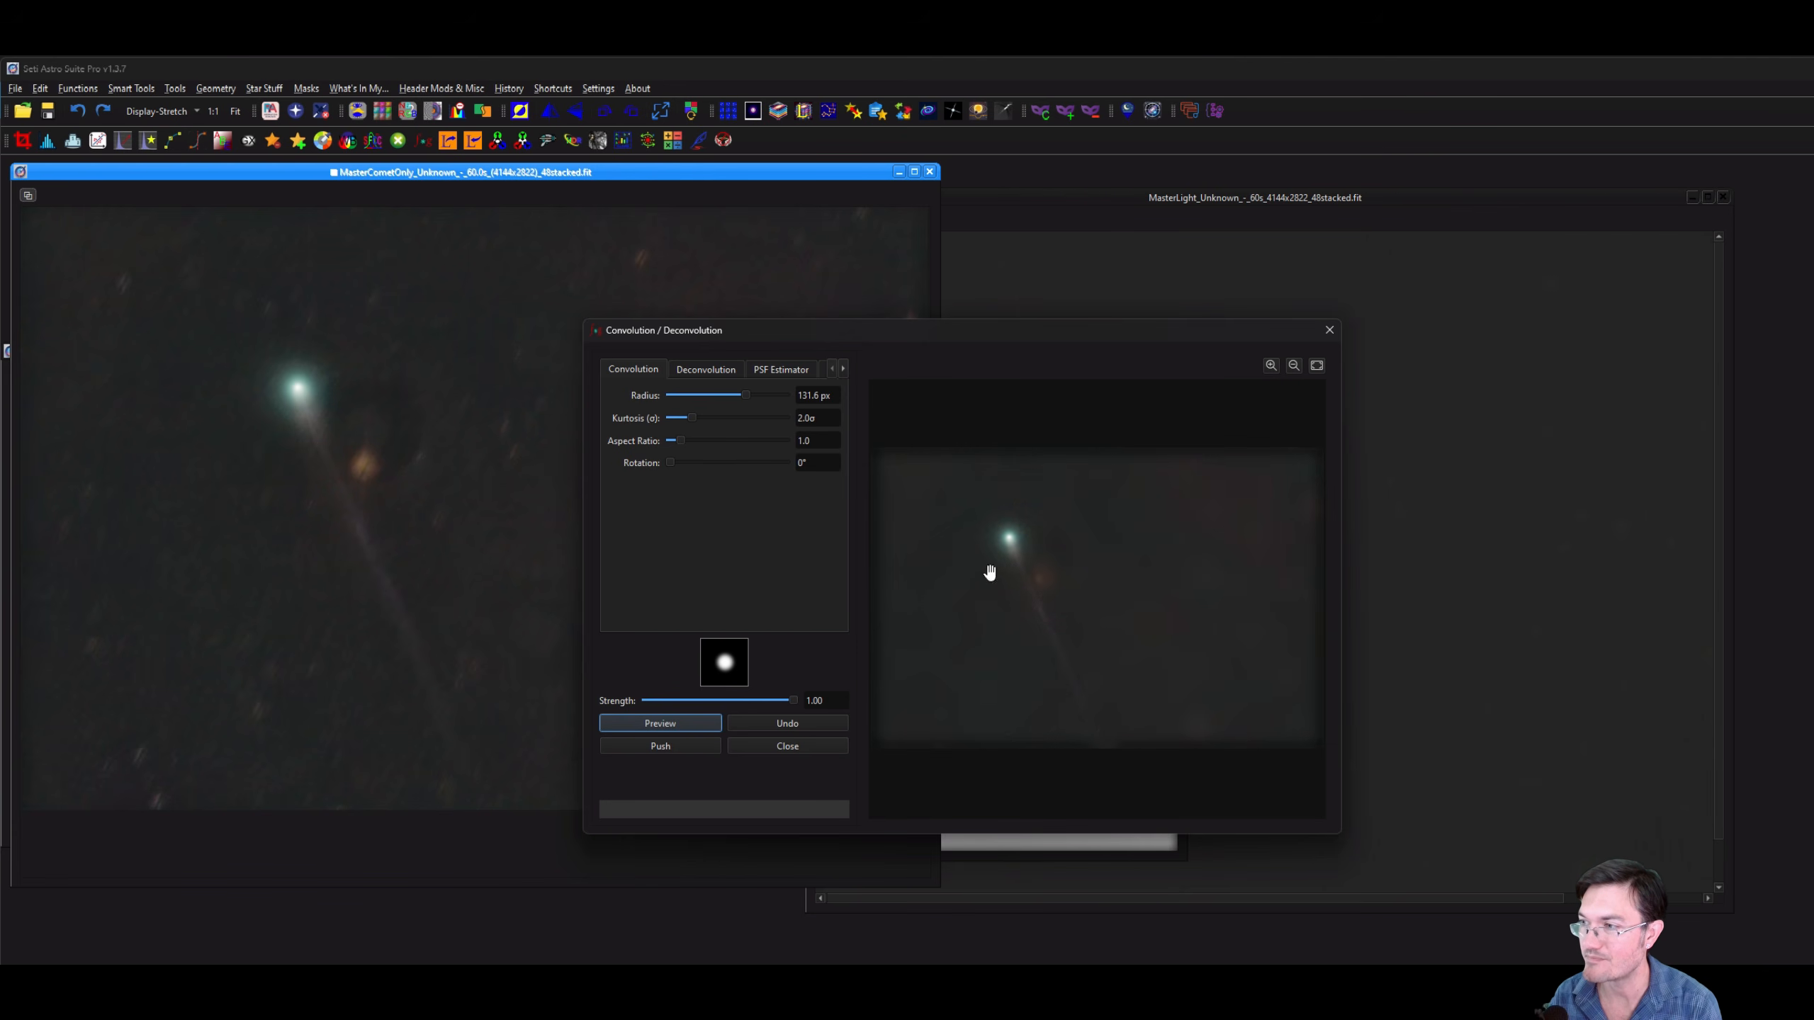
click(678, 748)
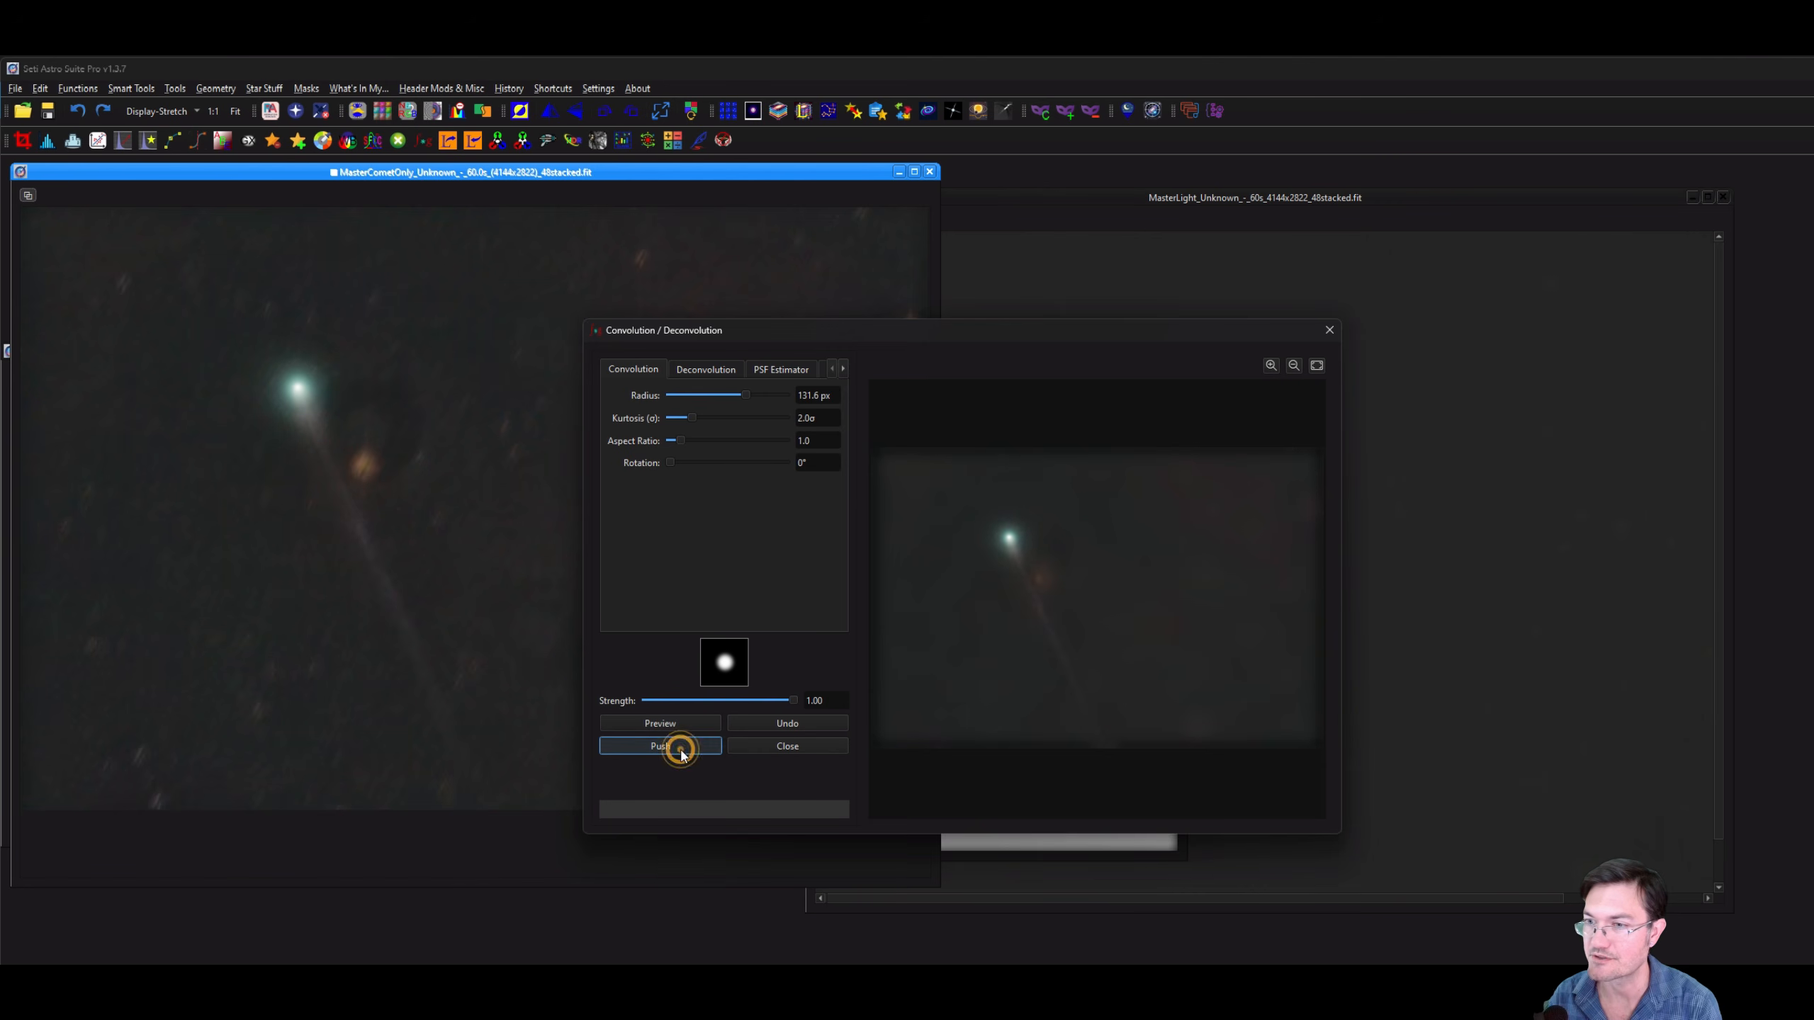
click(1046, 599)
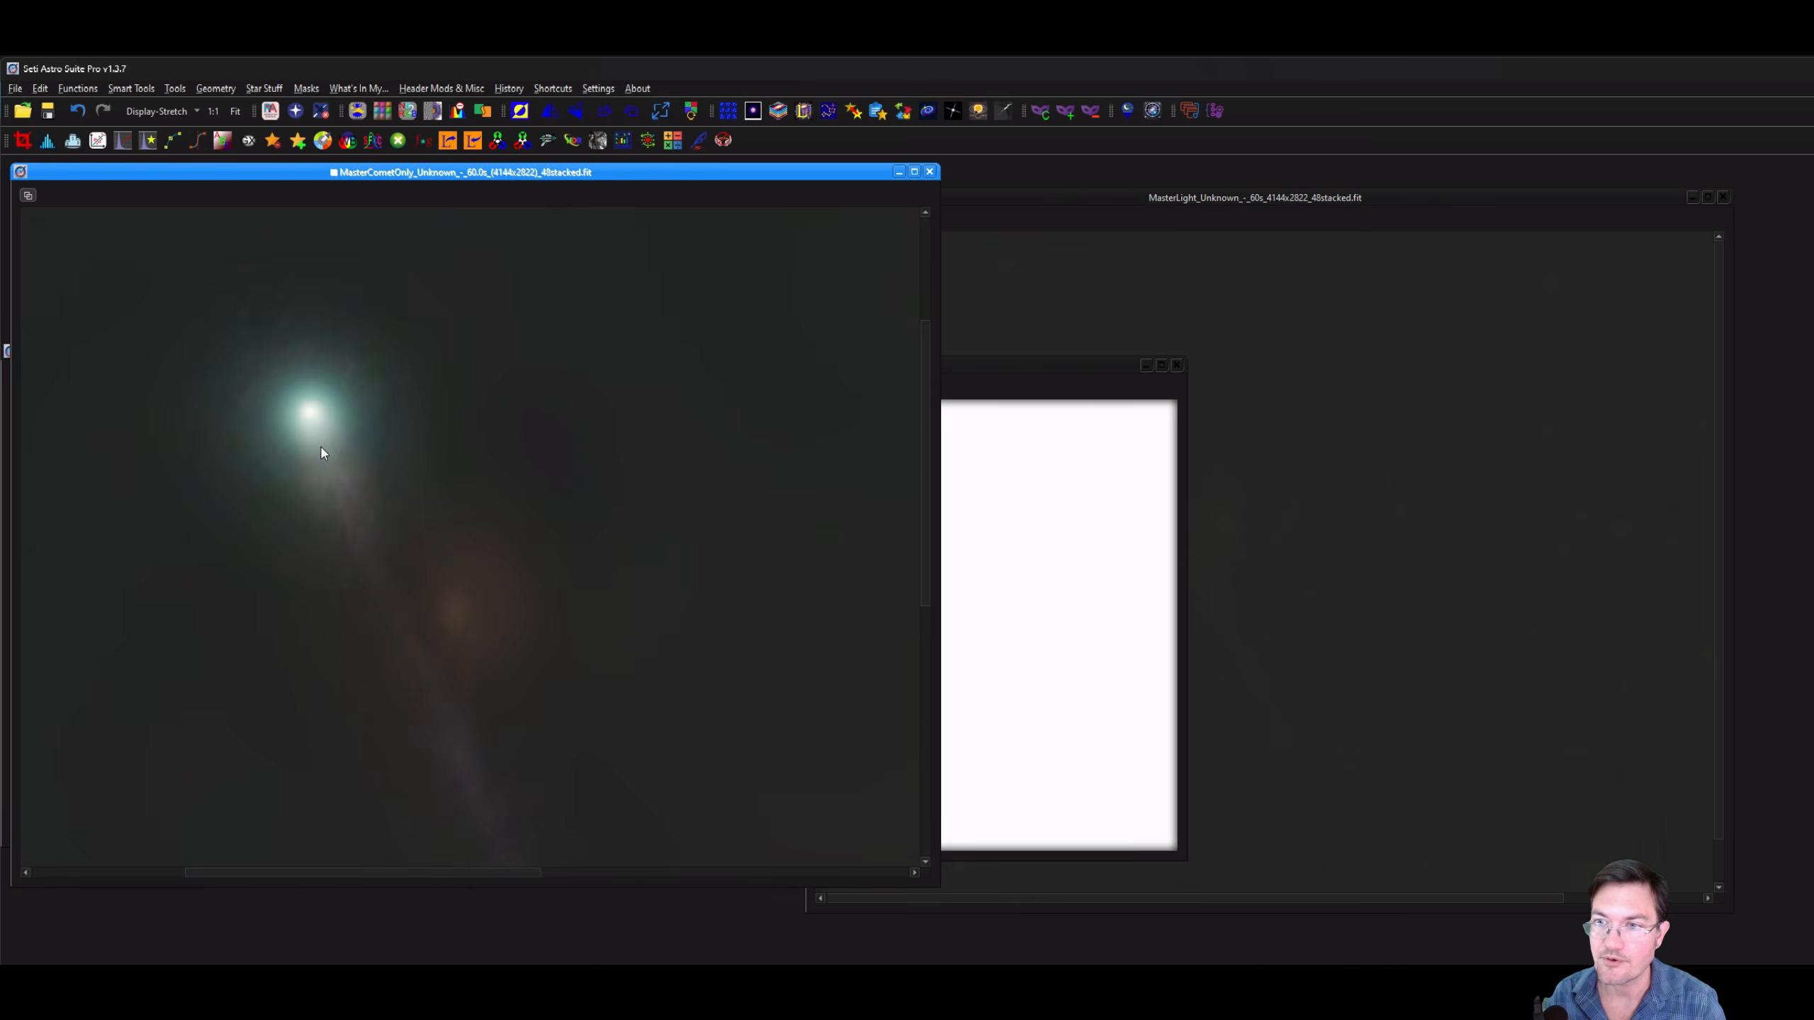
scroll(322, 448, down, 3)
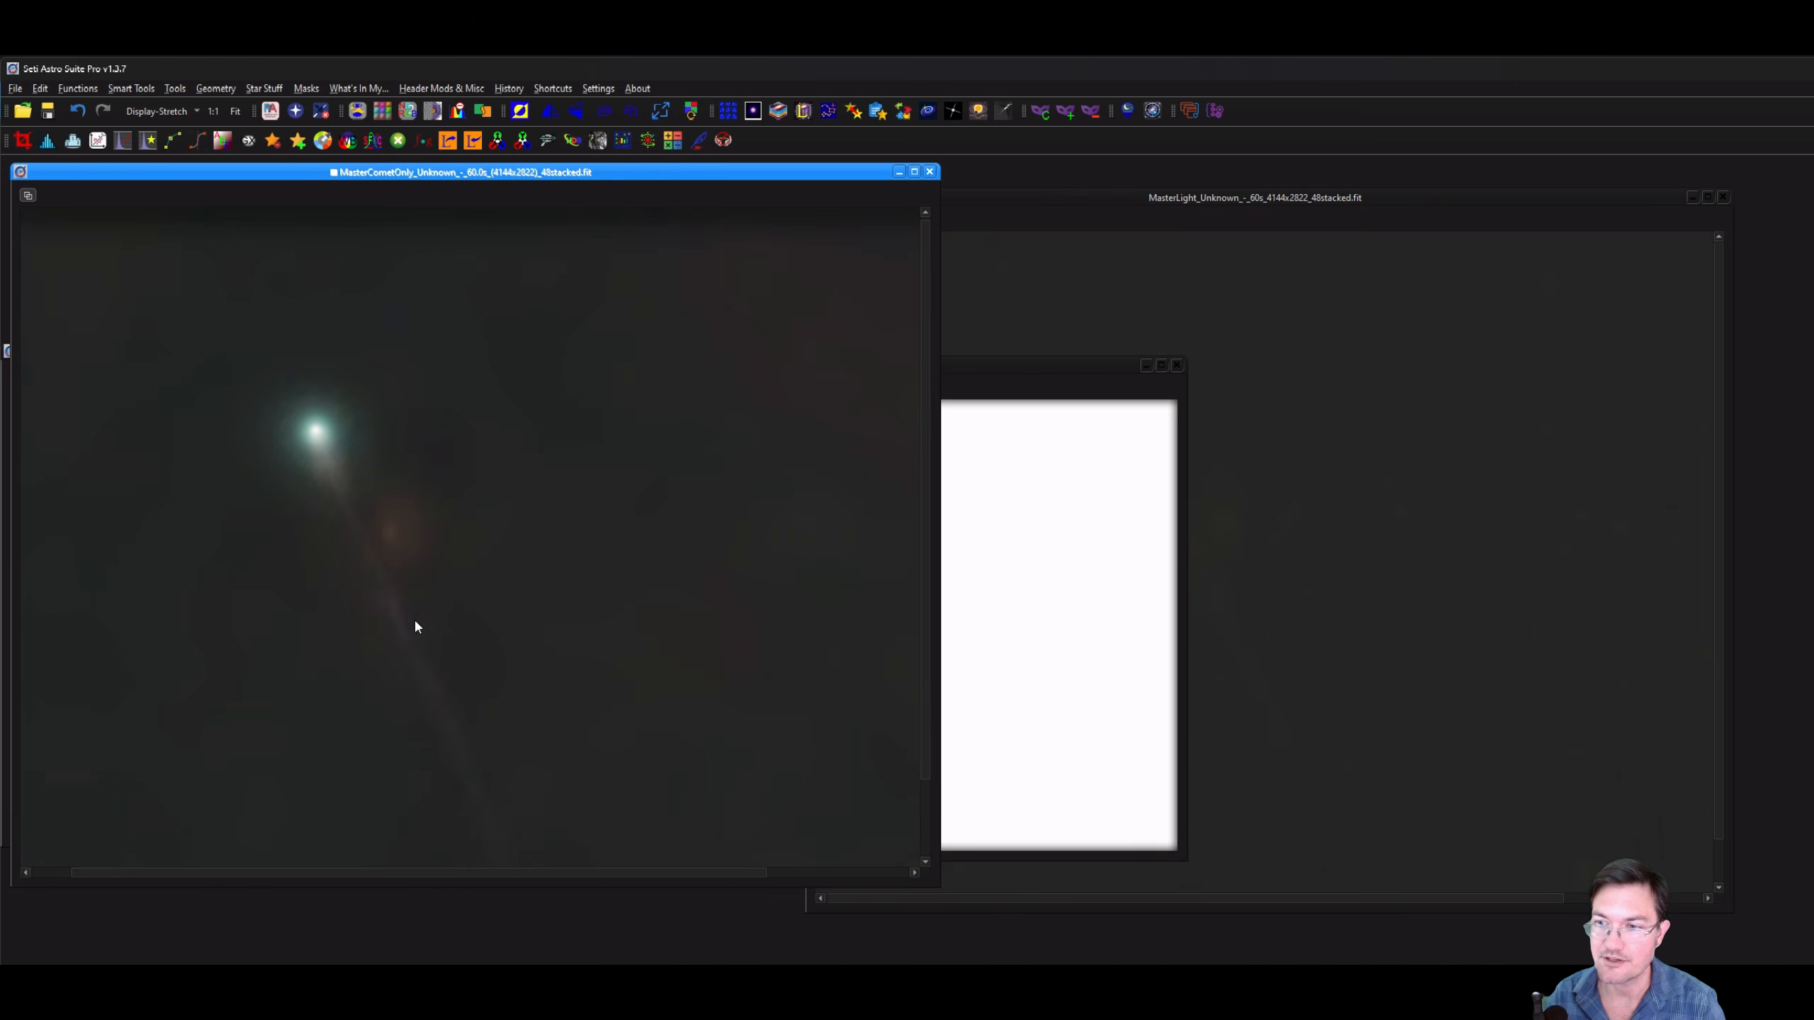
scroll(449, 689, down, 2)
scroll(422, 665, up, 1)
scroll(423, 672, down, 1)
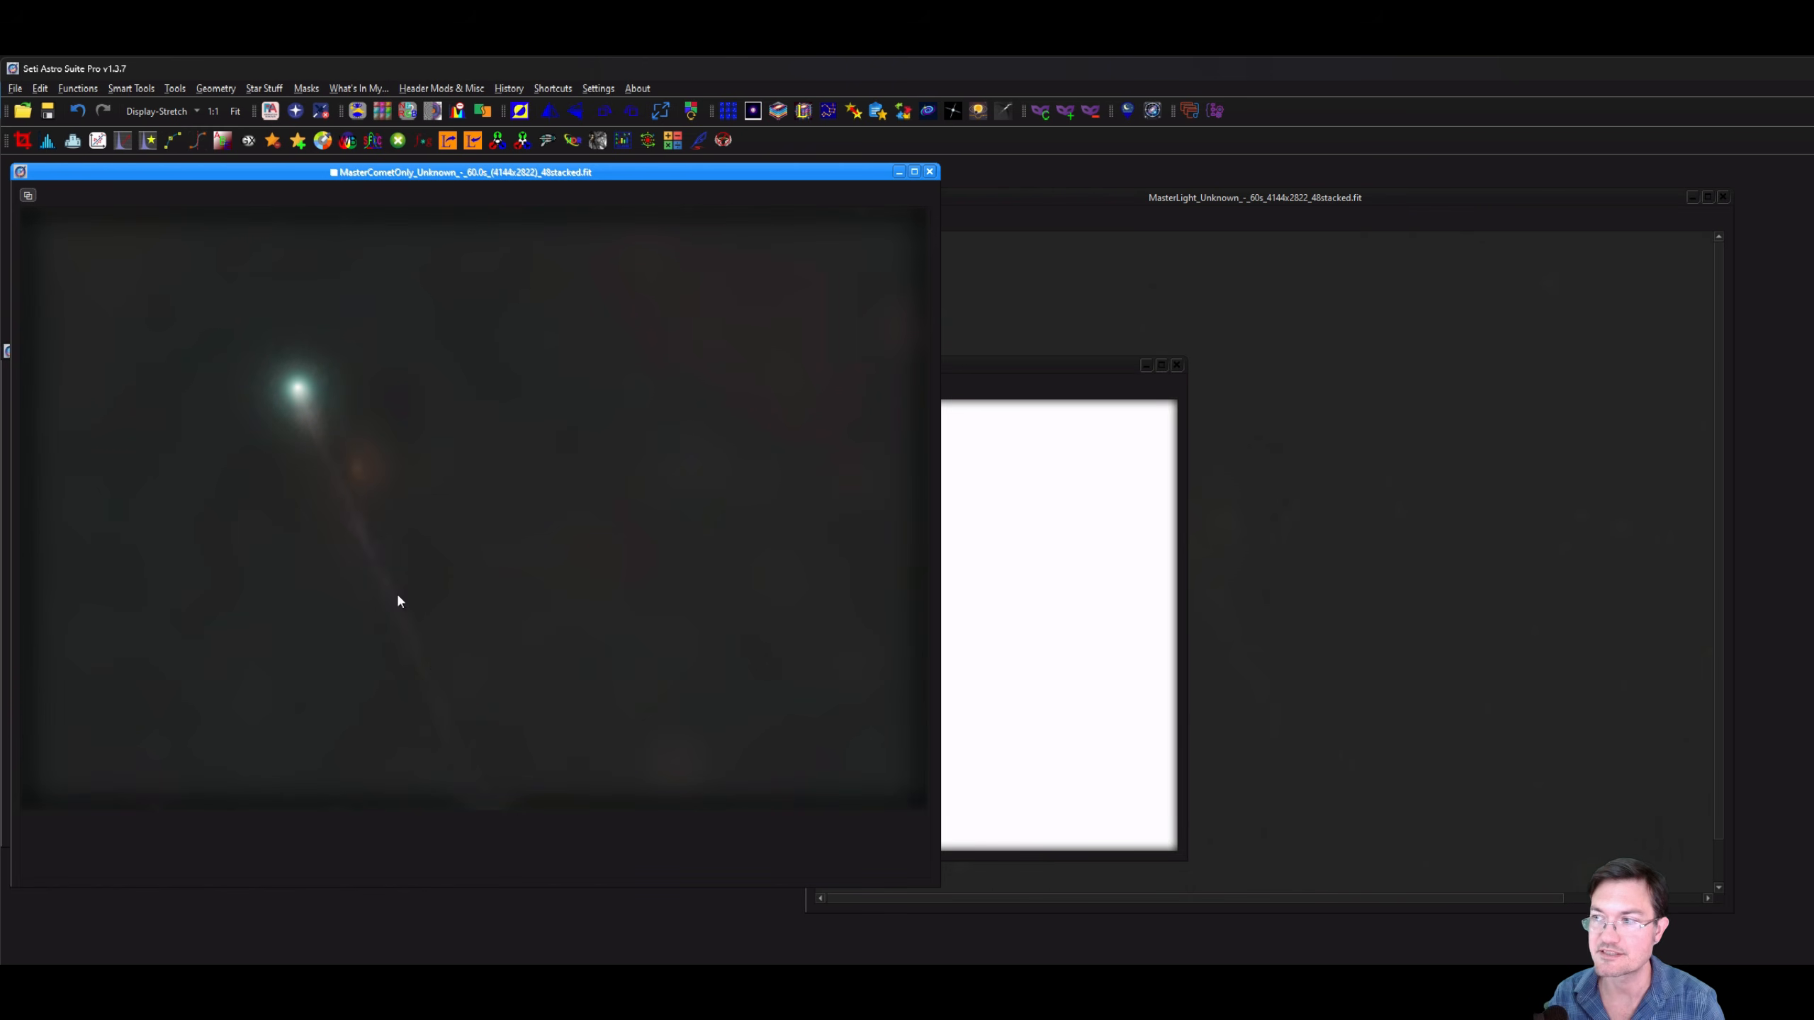
Remove the mask from MasterCometOnly and close the Mask document.
click(1176, 365)
click(984, 610)
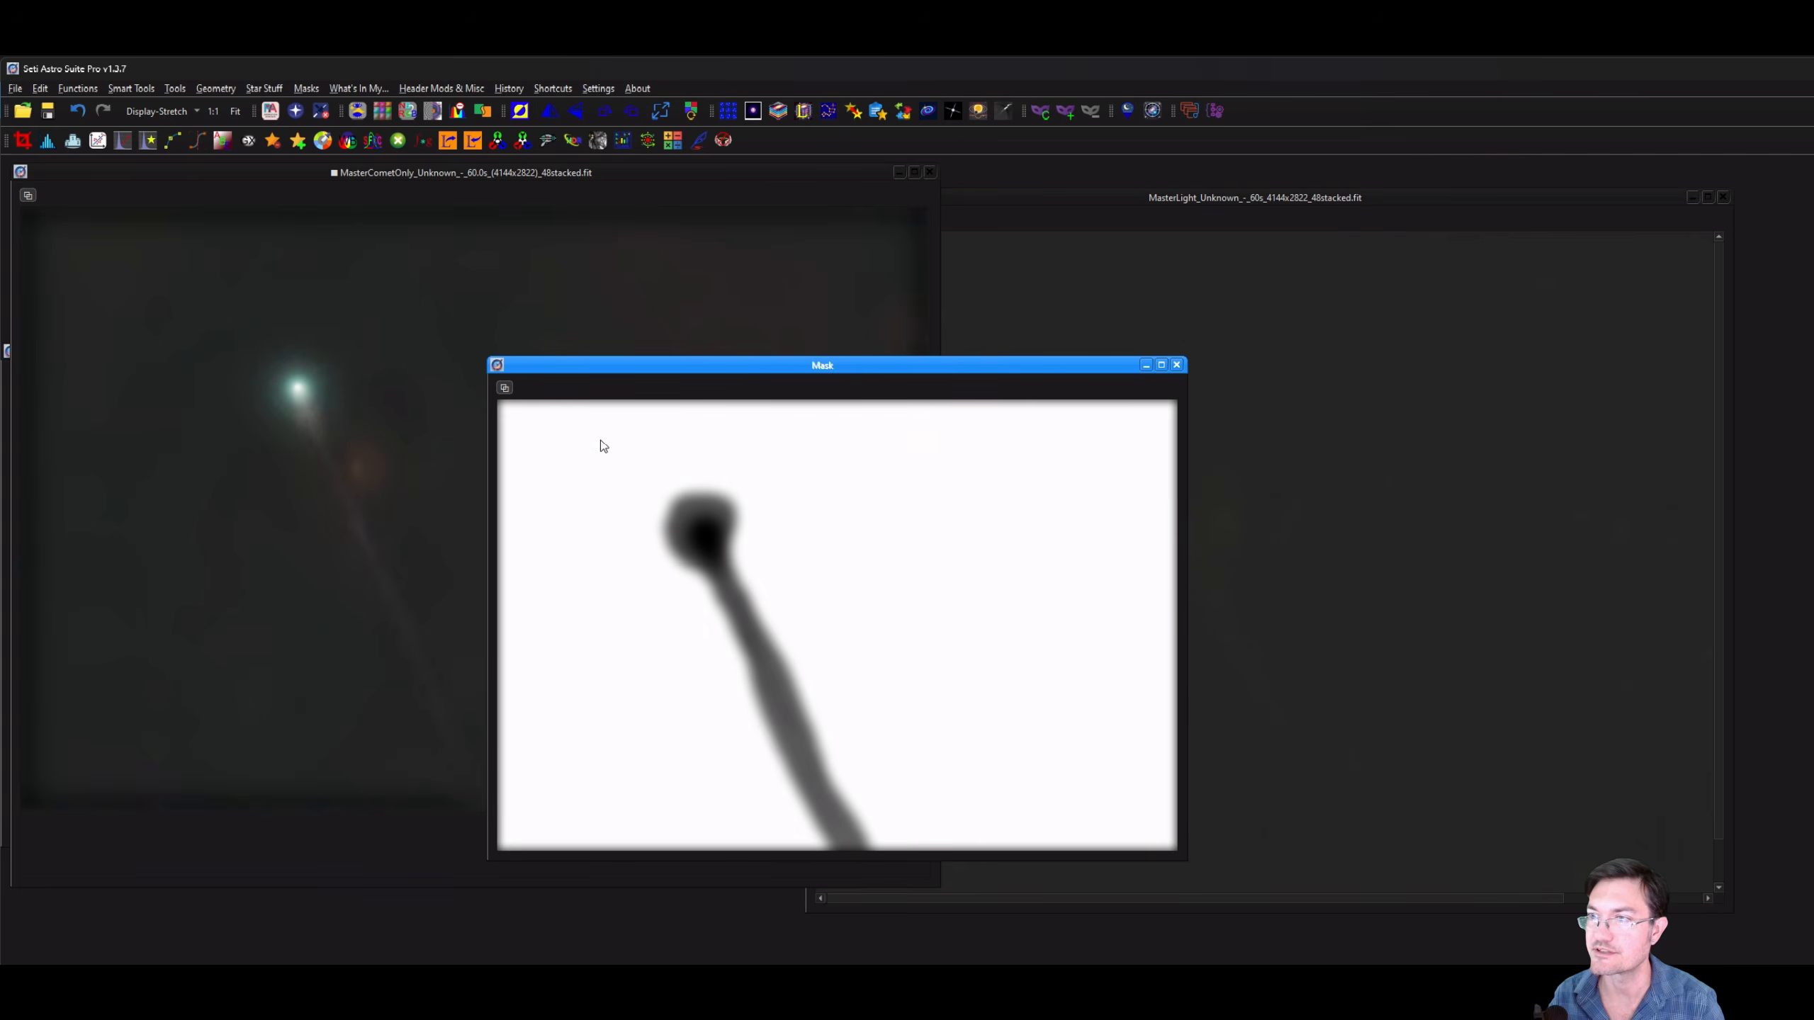
click(1088, 111)
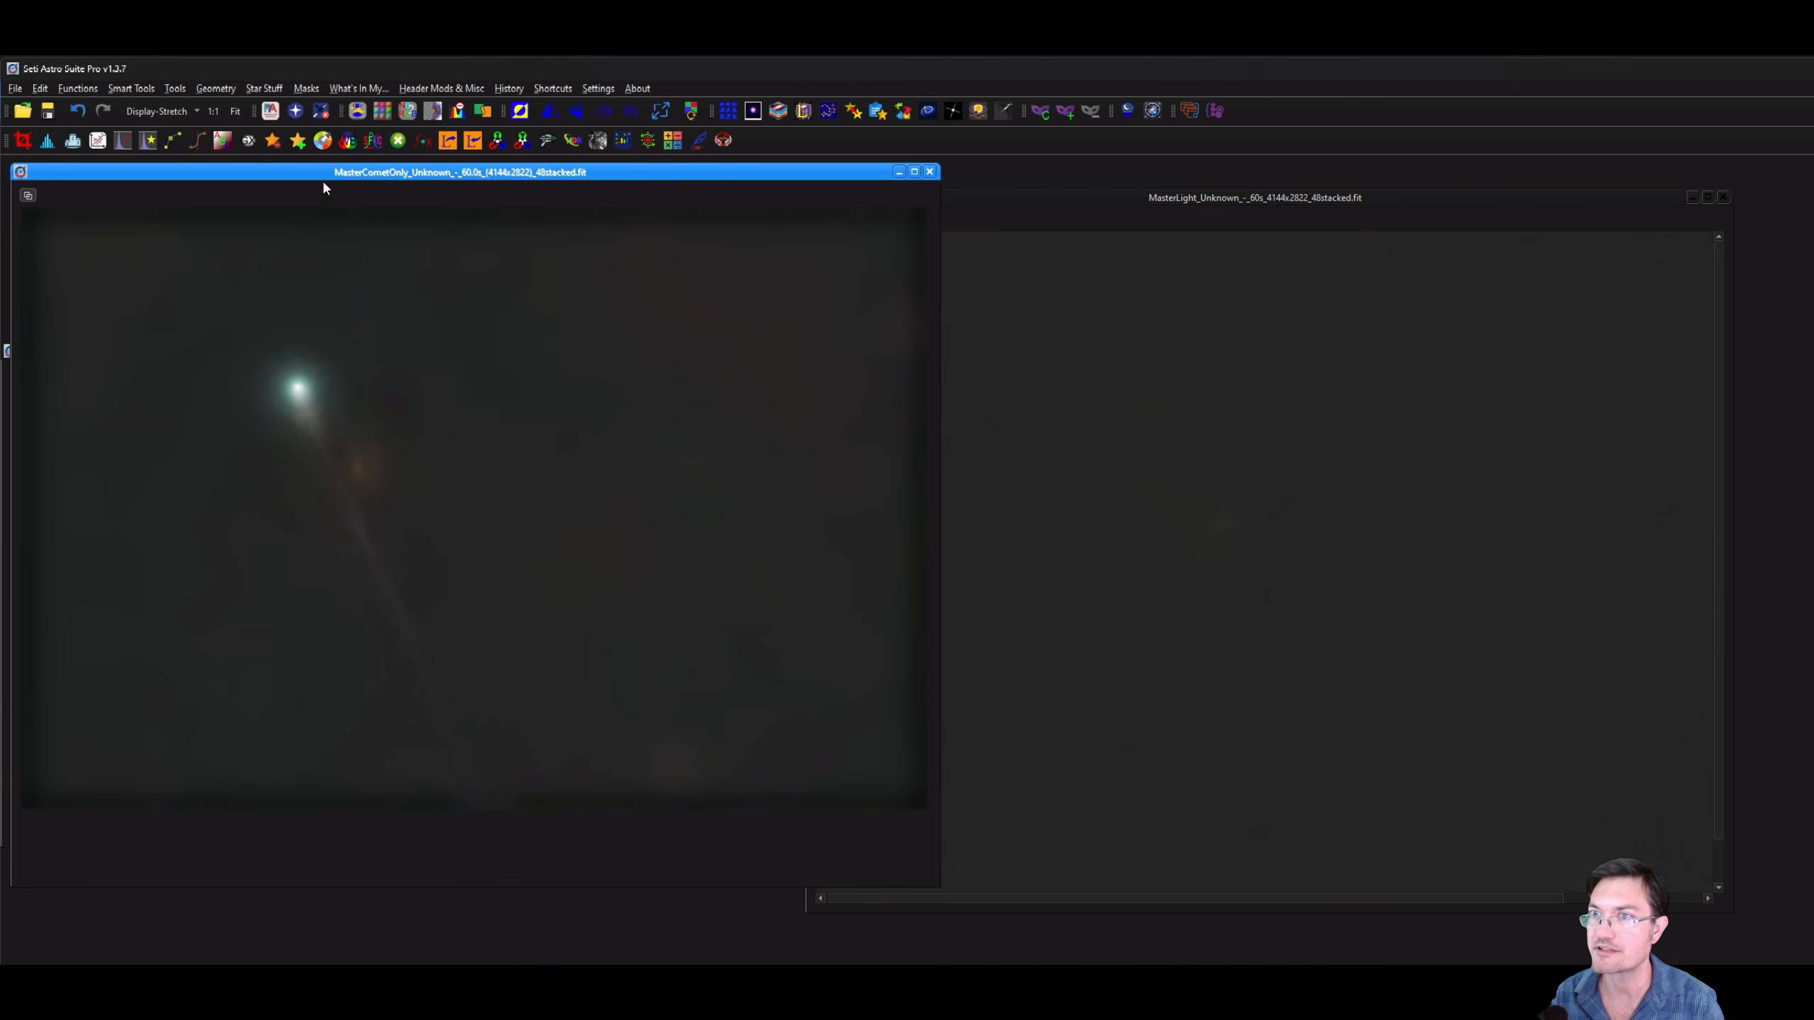
Darken the background of MasterCometOnly by pulling down the lower part of its brightness curve.
click(1149, 544)
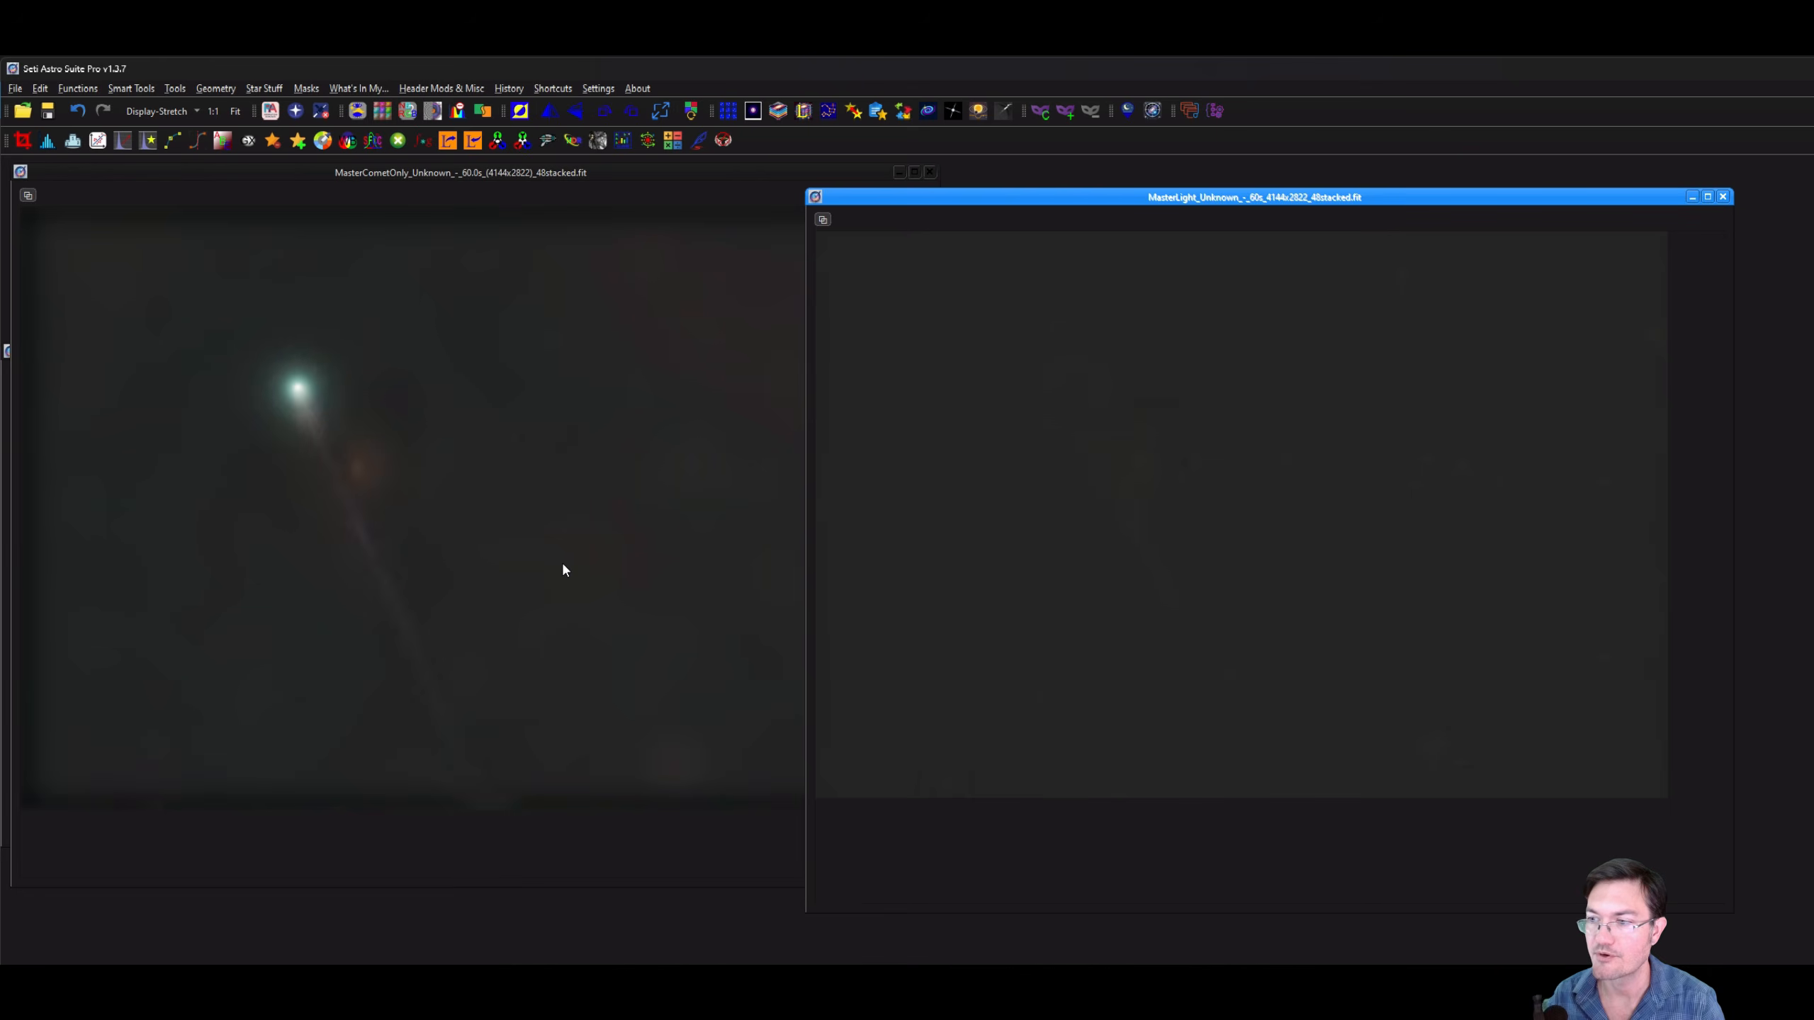
click(564, 566)
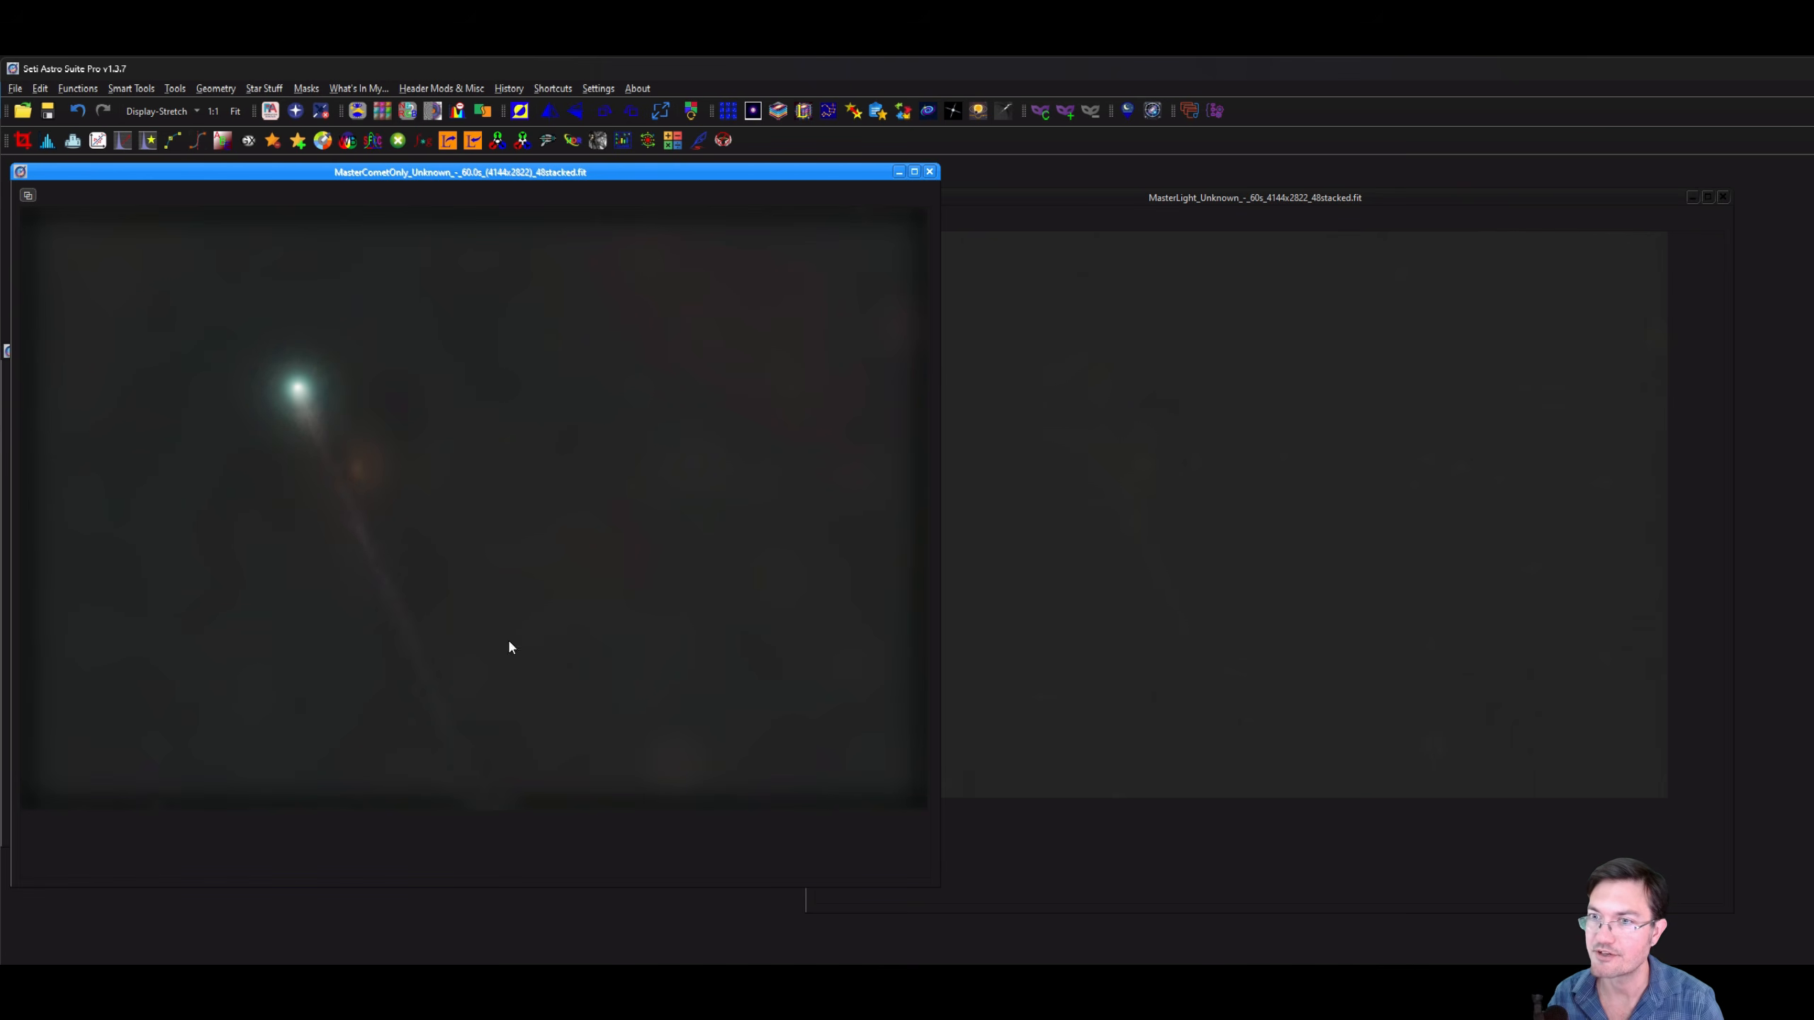
click(172, 141)
double_click(619, 641)
double_click(679, 572)
double_click(644, 613)
drag(619, 639, 695, 554)
drag(648, 613, 627, 644)
click(1329, 330)
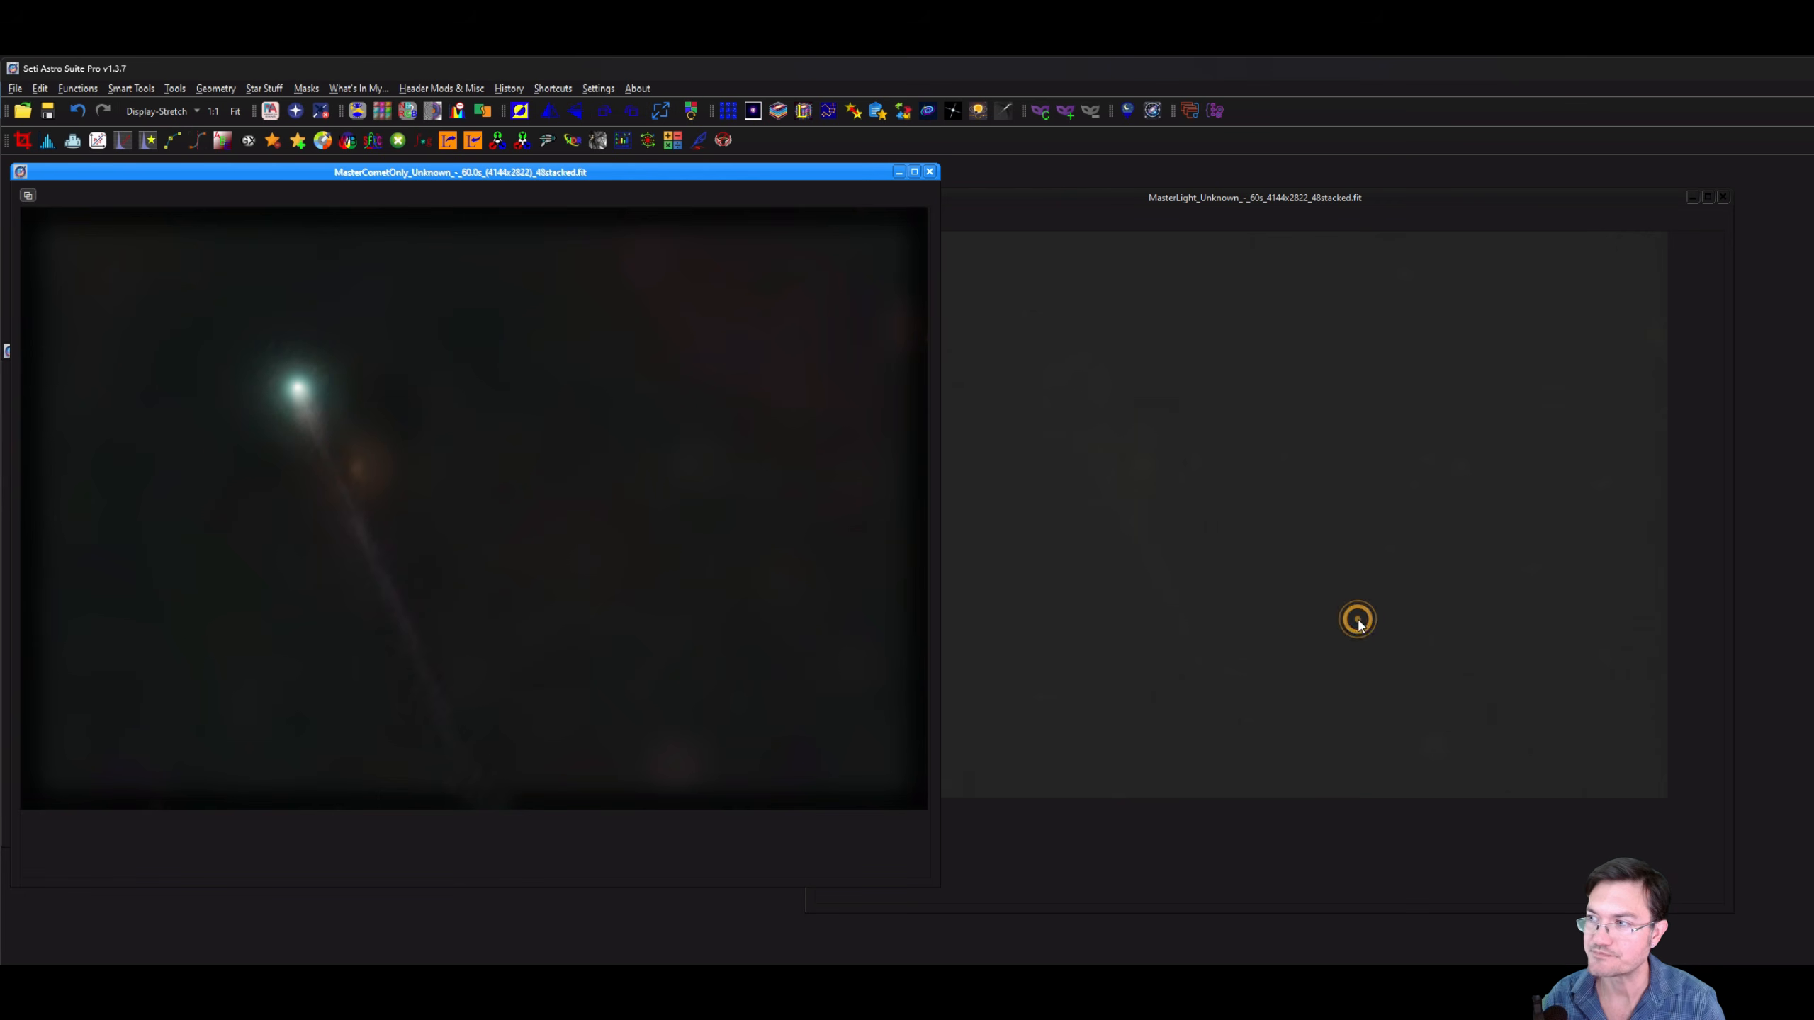
Bring back the MasterLight stars view and rename the starless MasterLight view as normalstack.
key(ctrl+Tab)
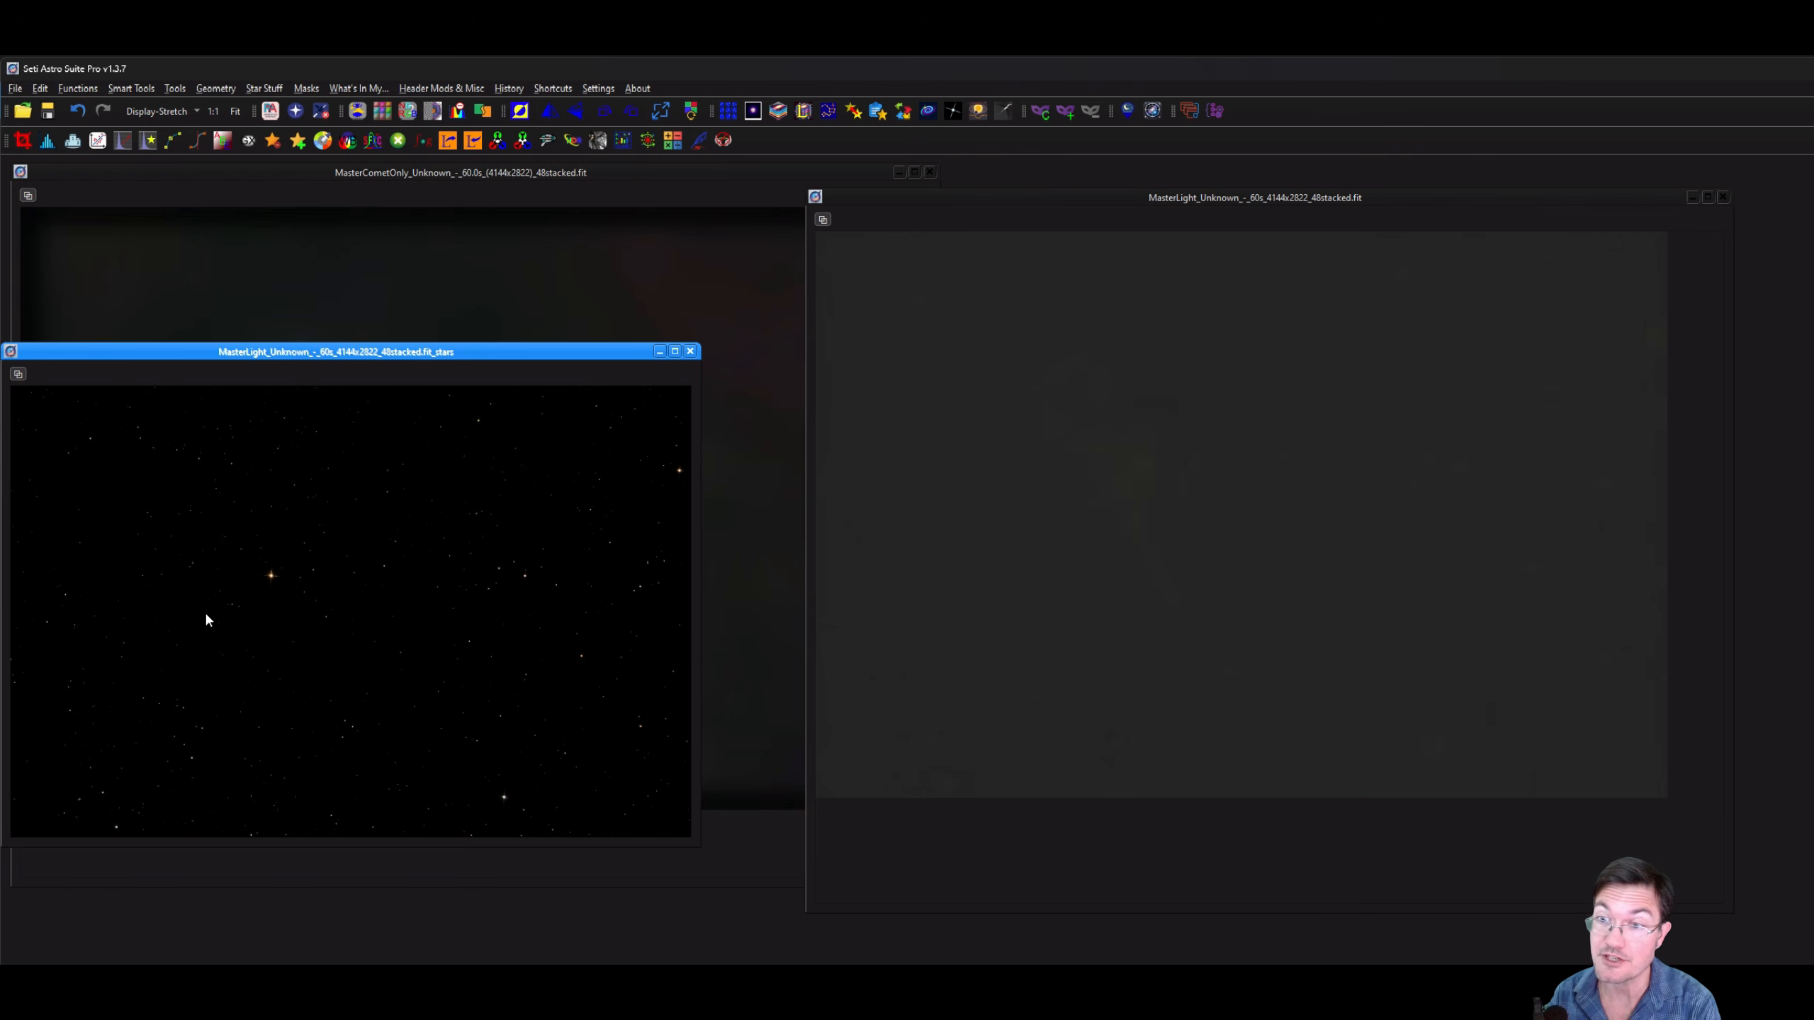
click(1057, 406)
key(F2)
text(omet)
key(BackSpace)
key(BackSpace)
key(BackSpace)
key(BackSpace)
text(normalstack)
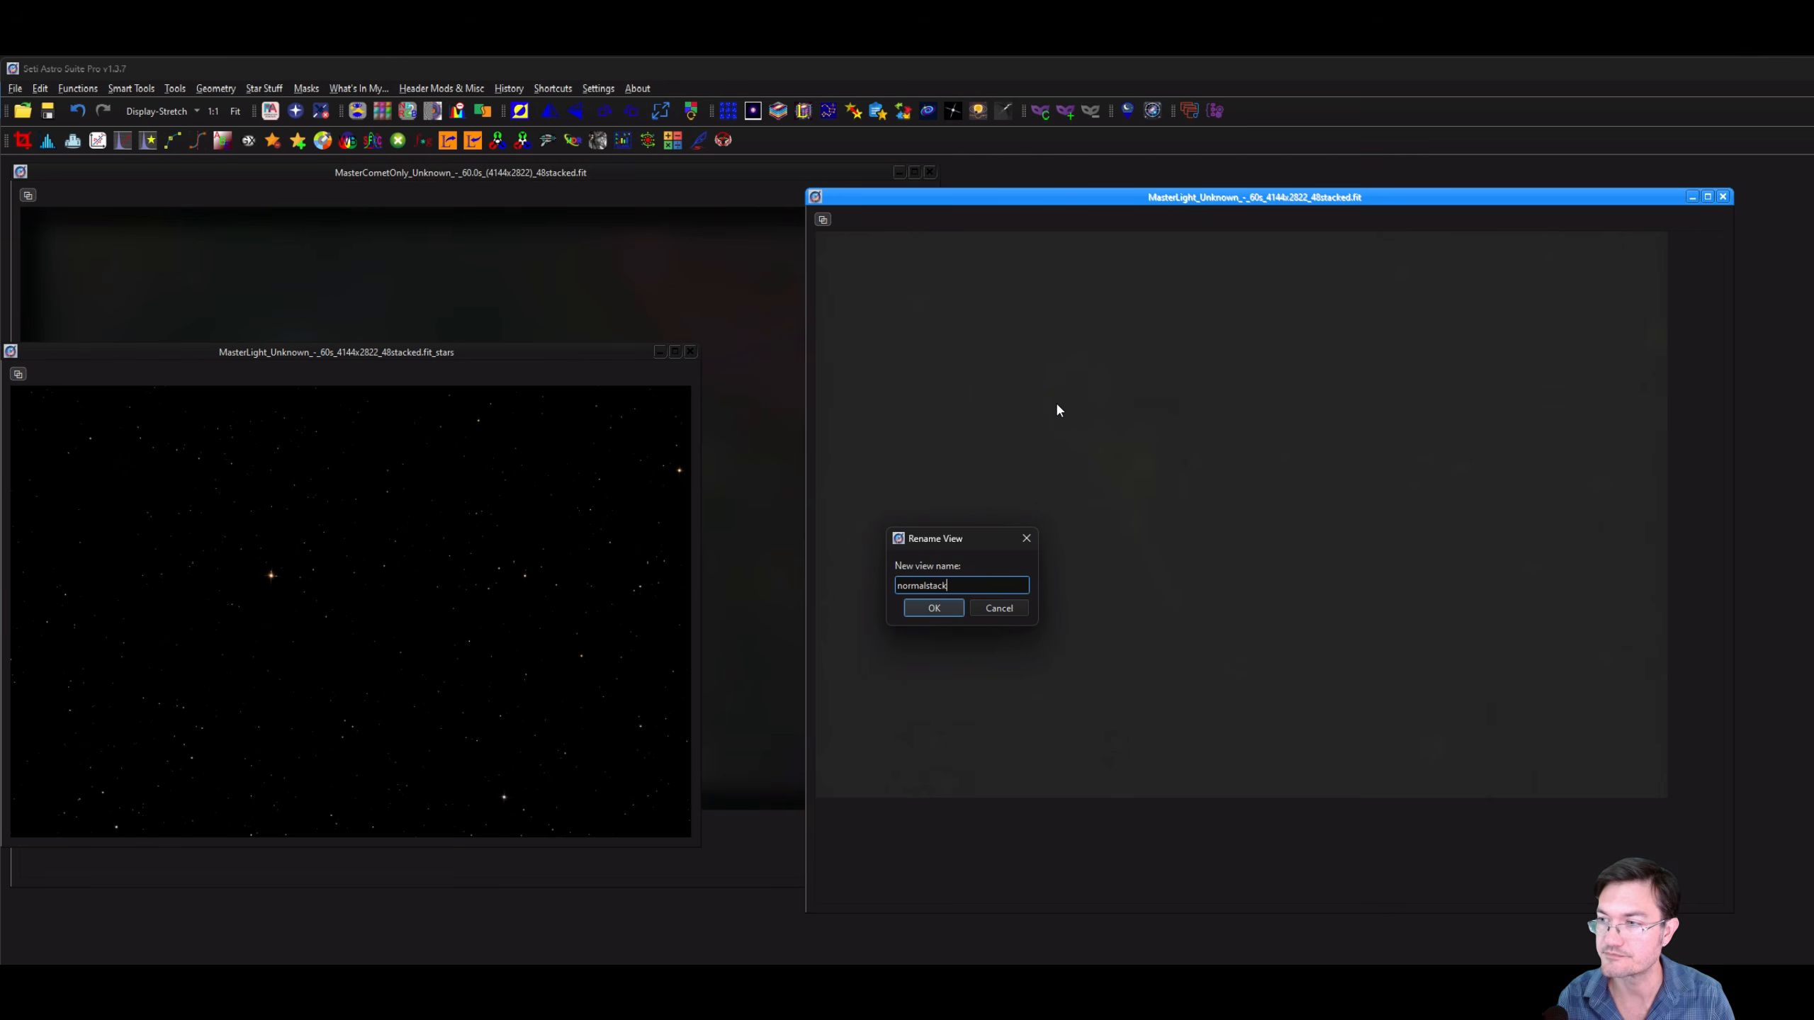
key(Return)
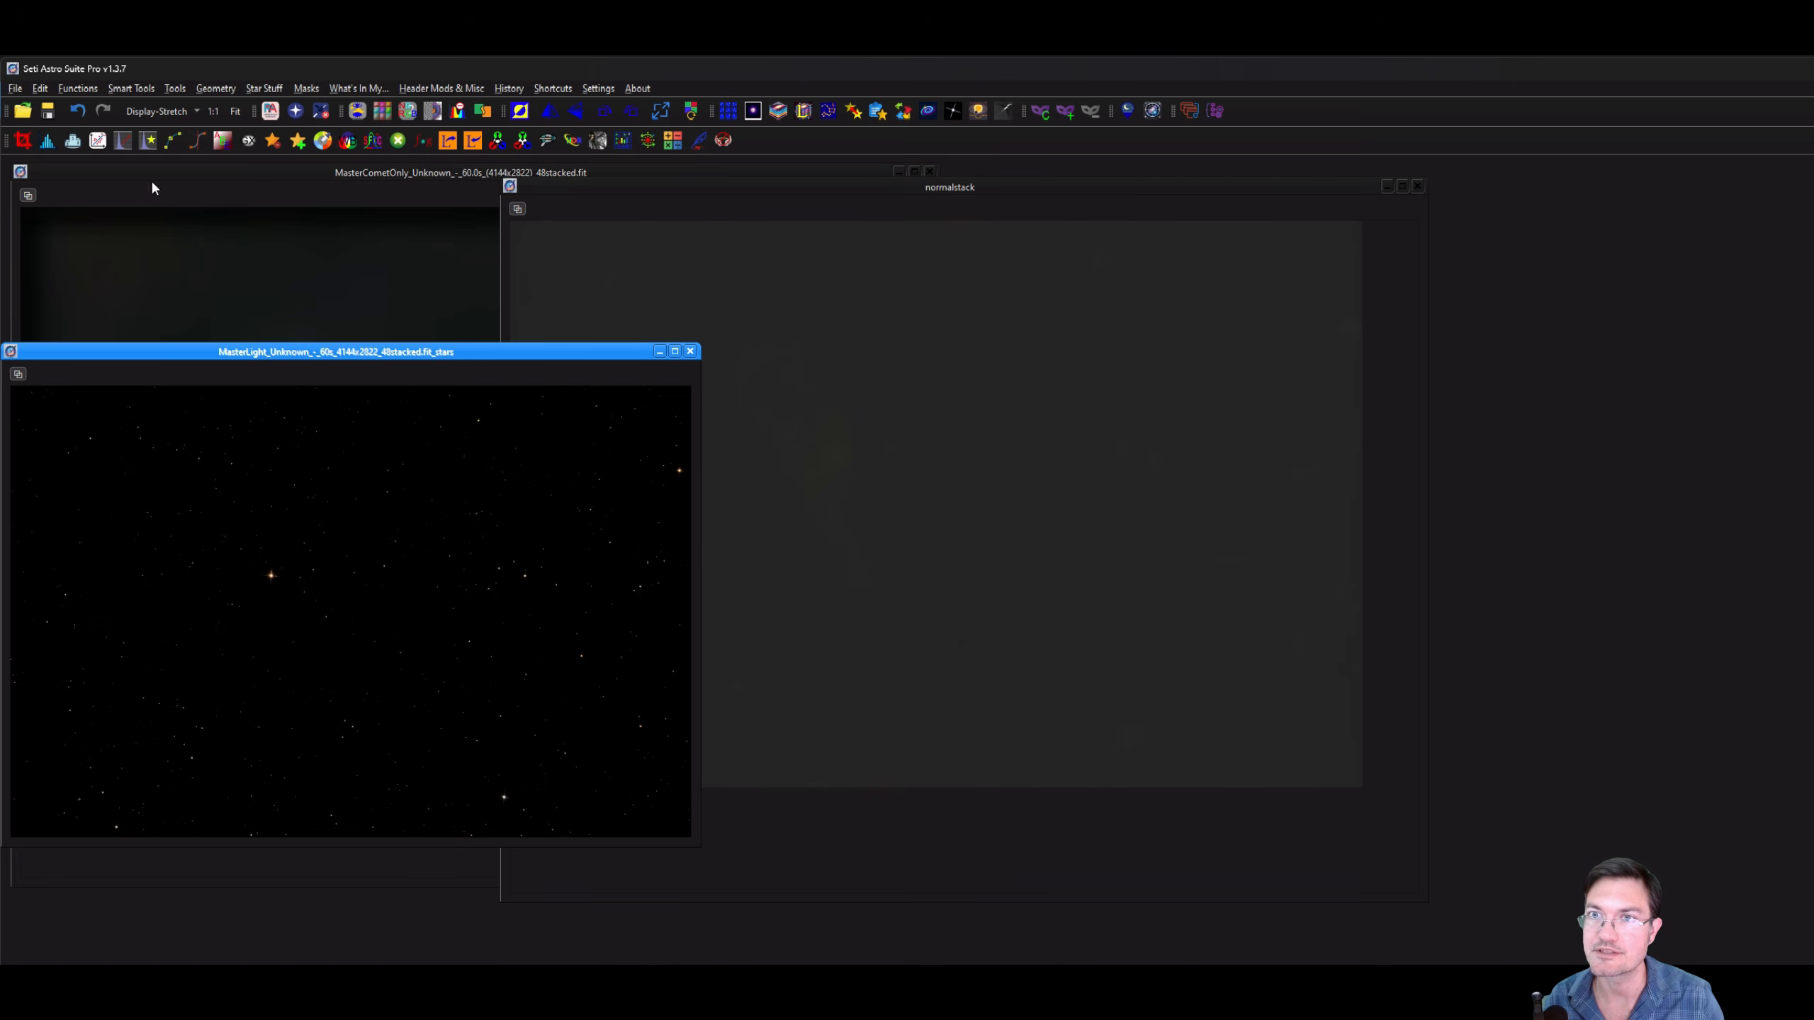
Stretch the MasterLight stars image with Star Stretch at an amount of 2.09 and apply it to the document.
click(148, 140)
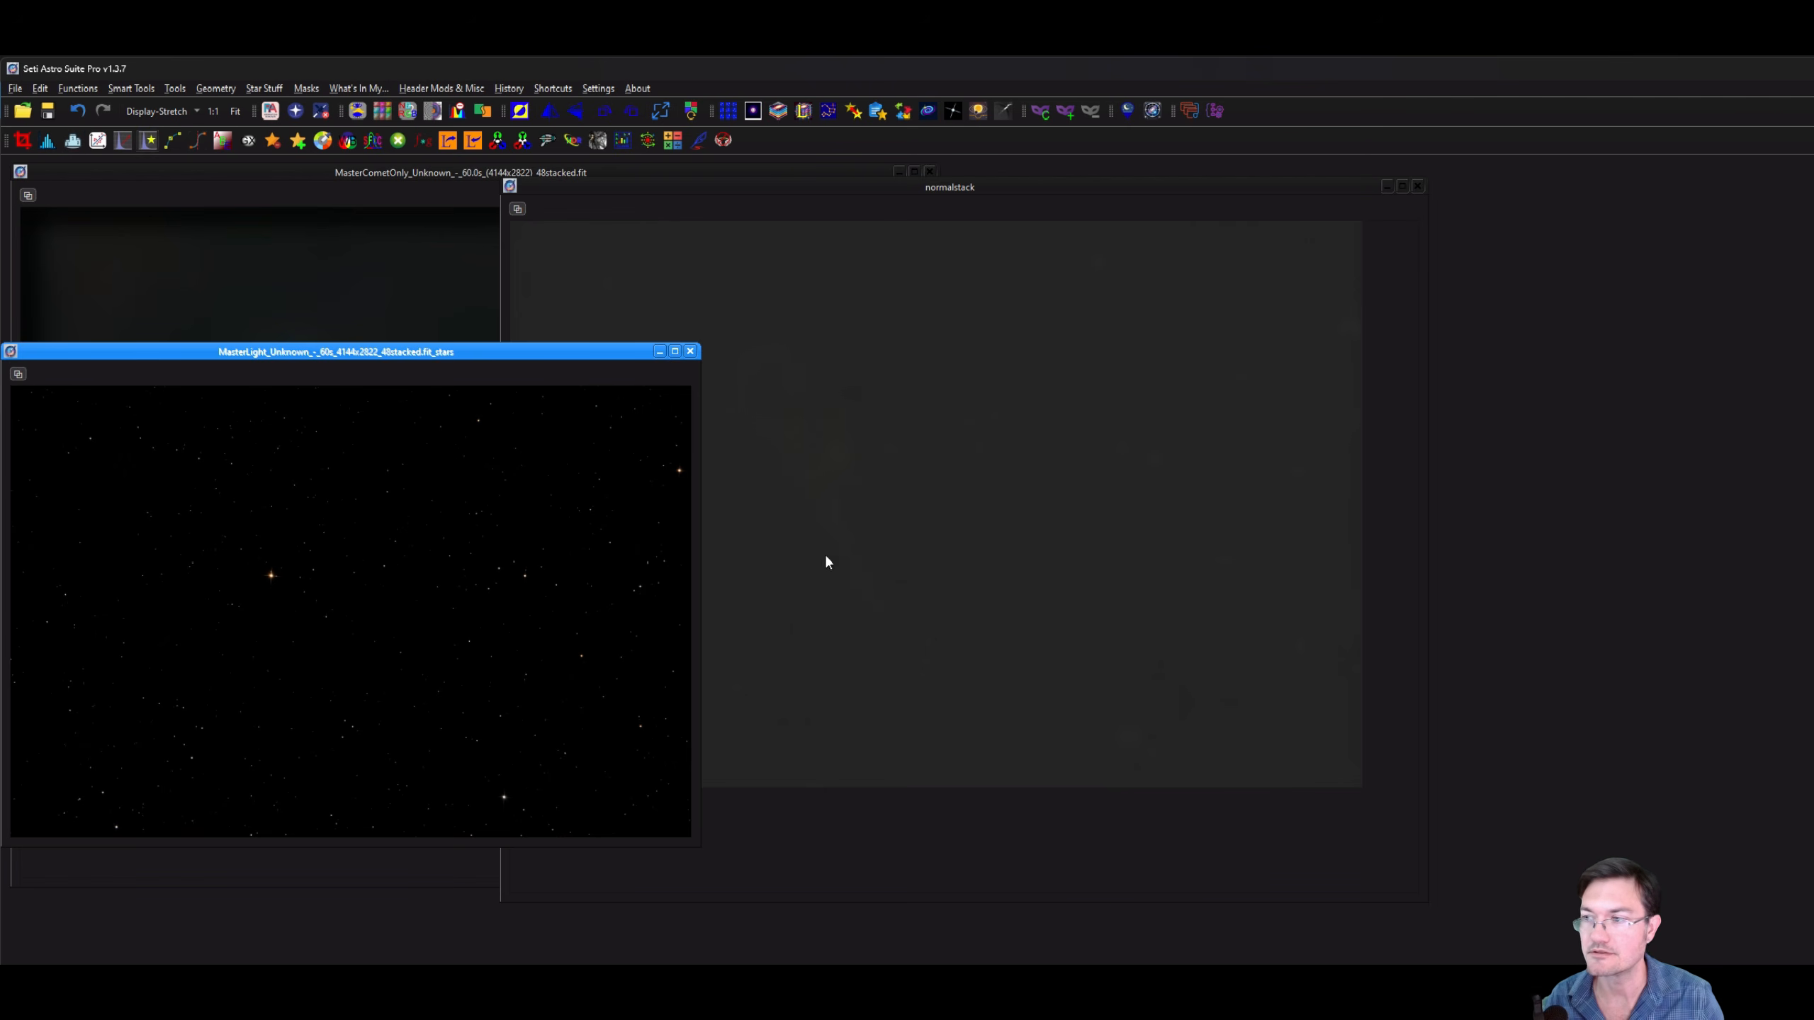
drag(689, 425, 638, 440)
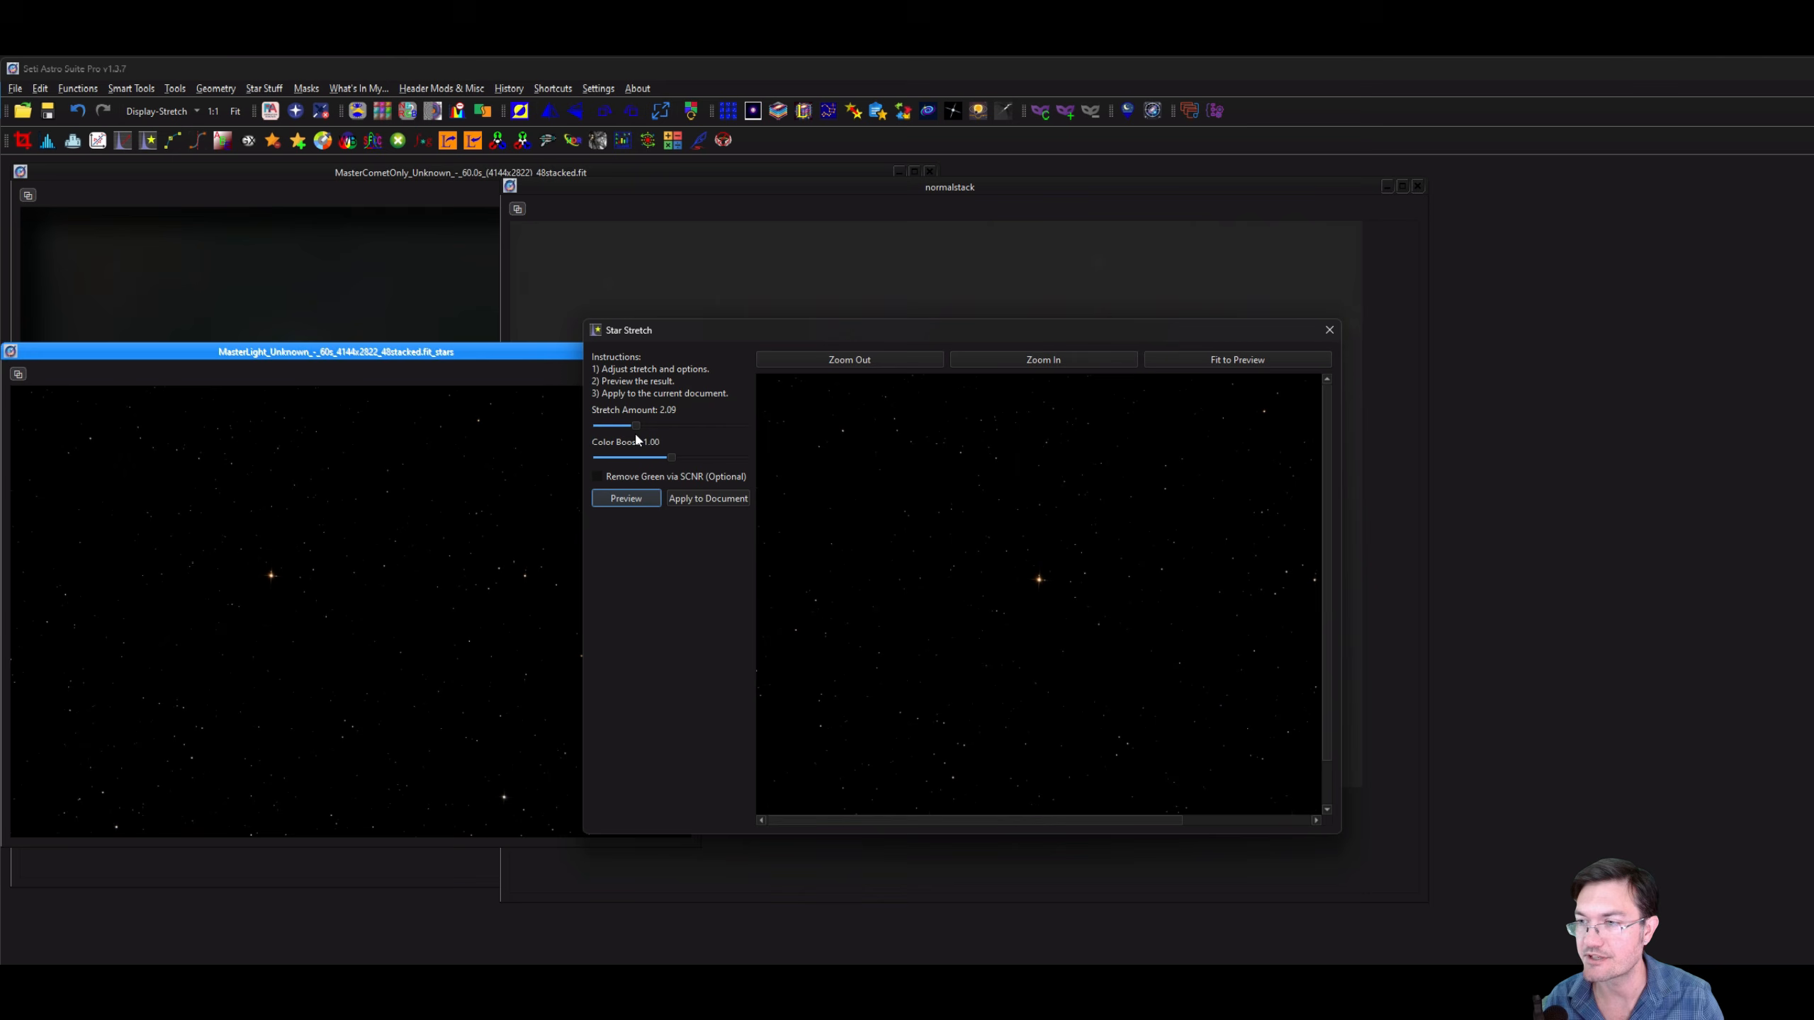
click(637, 500)
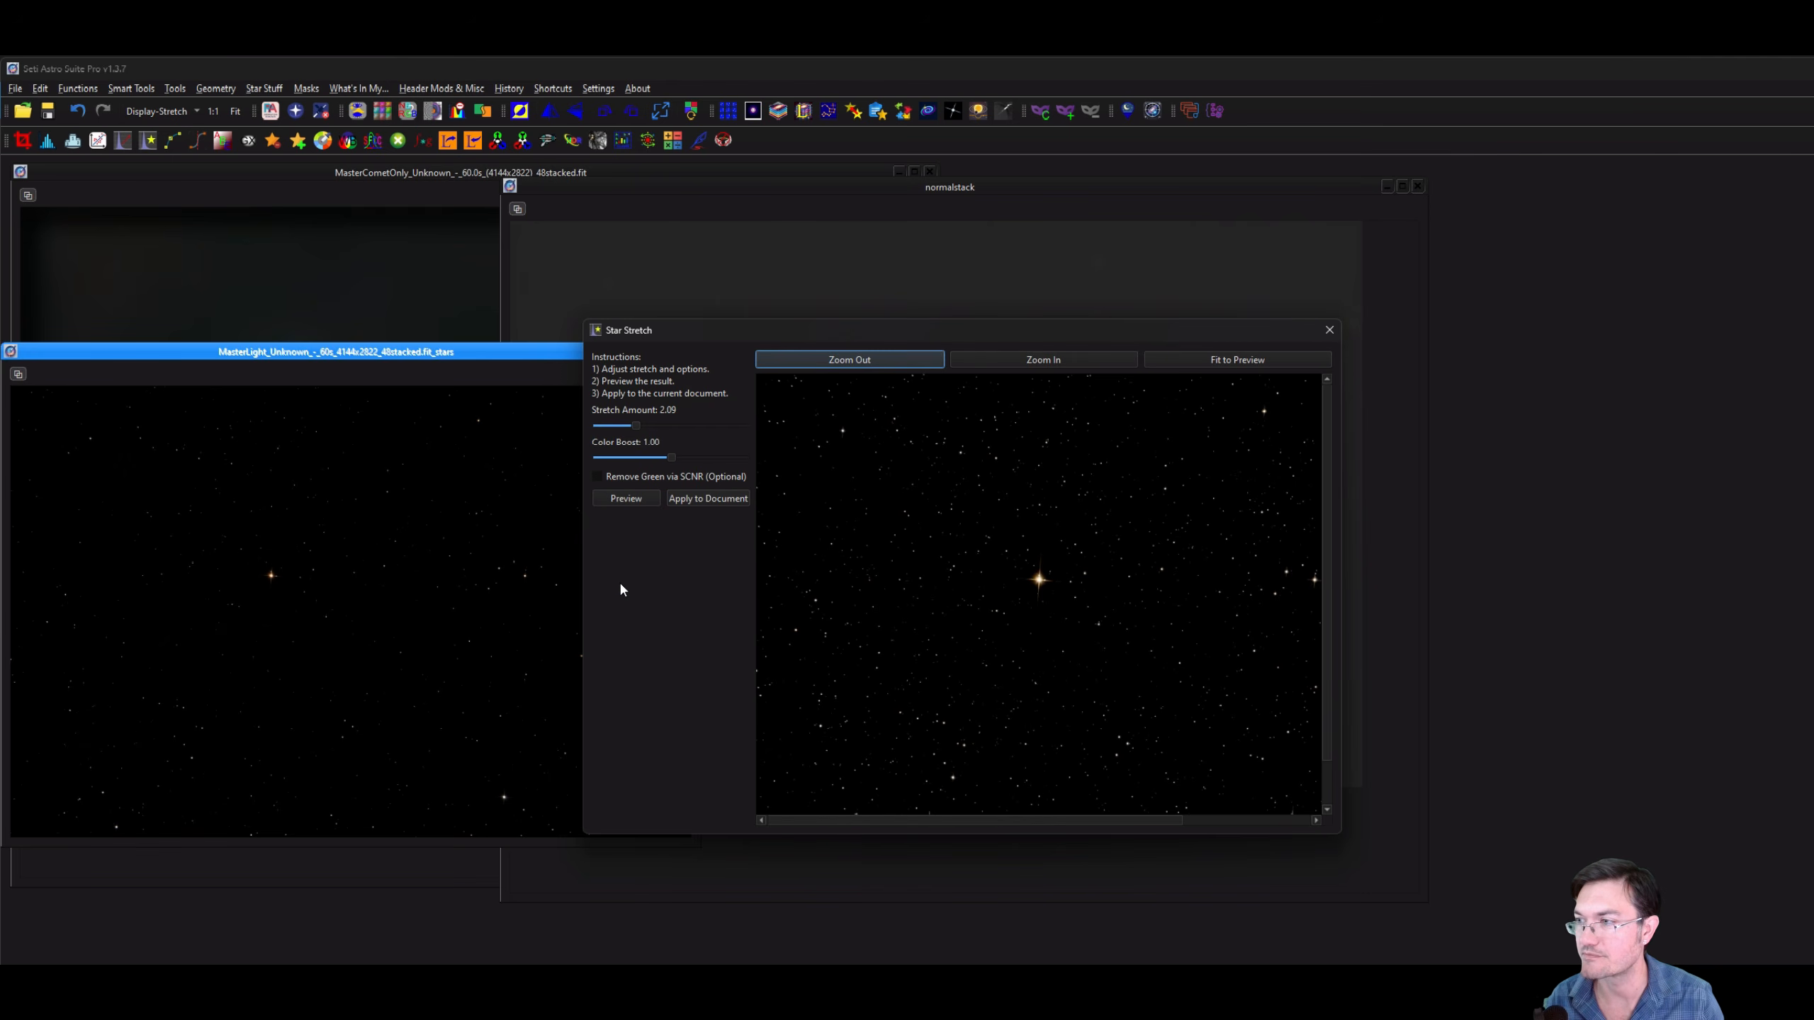
click(241, 488)
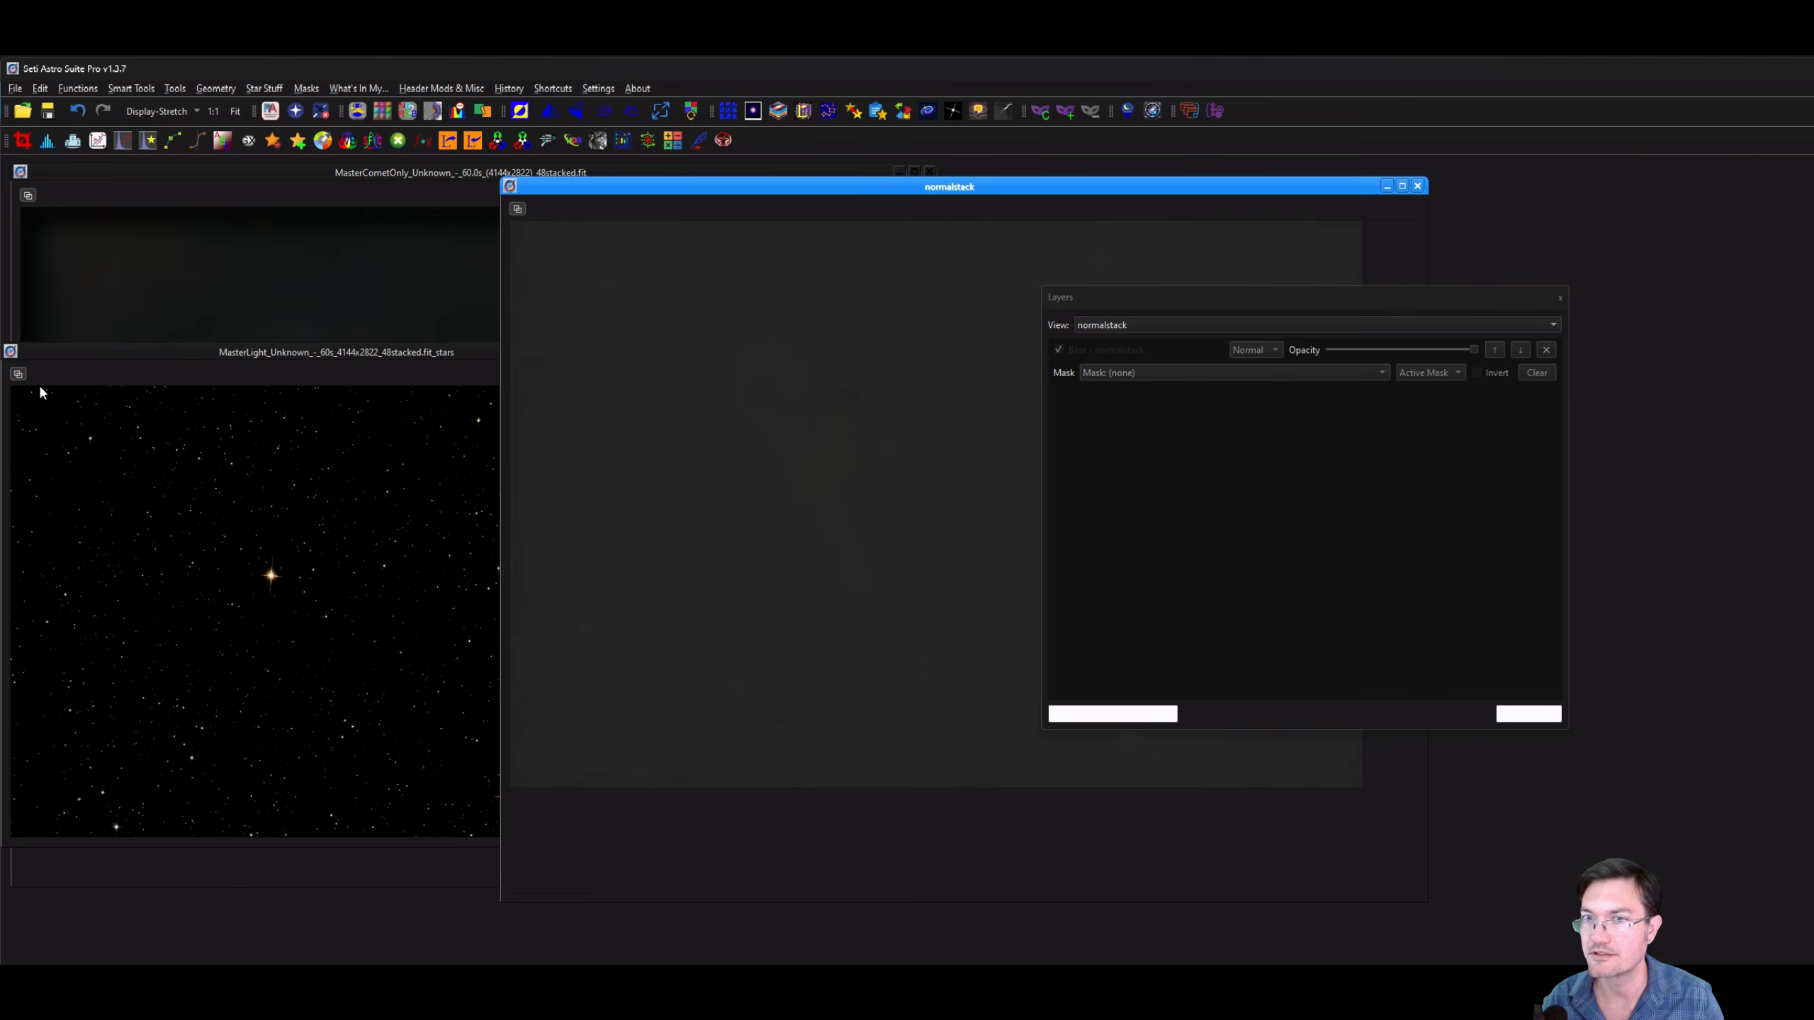
Add the stars image to normalstack as a Screen-blended layer, merge it into the view, and minimize the stars document.
click(18, 374)
drag(19, 374, 1157, 475)
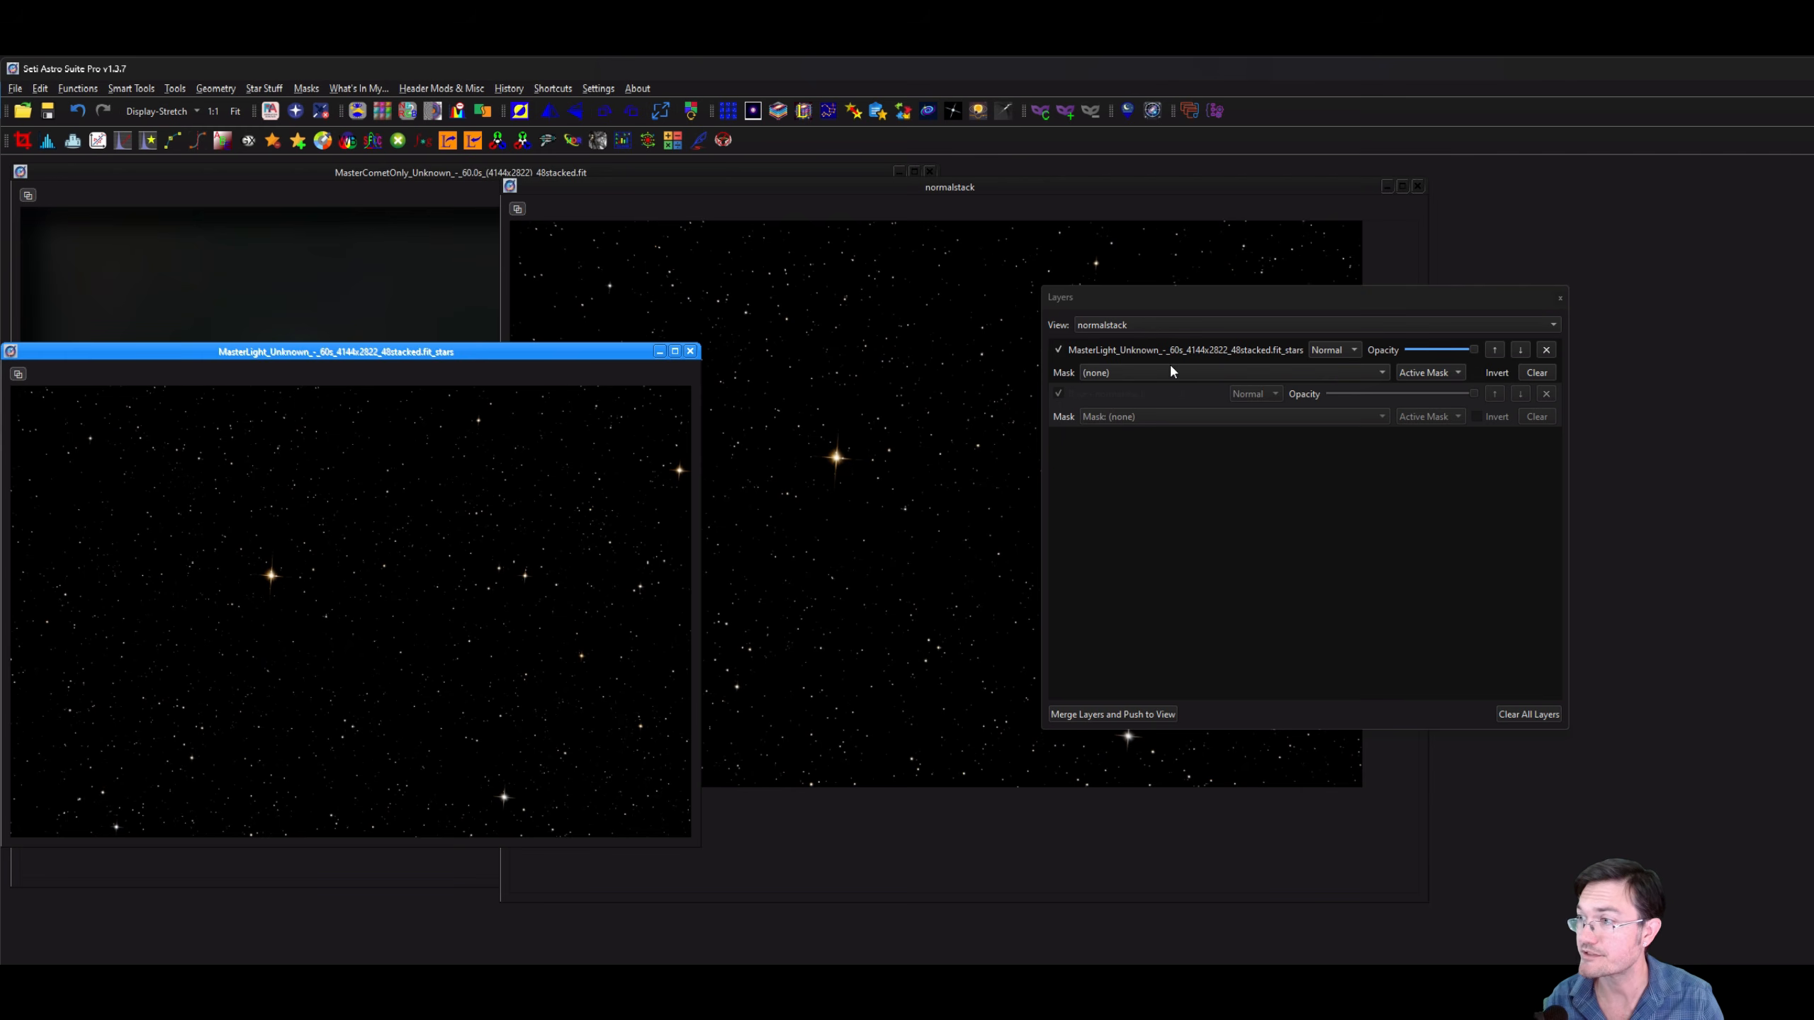
click(1335, 349)
click(1330, 390)
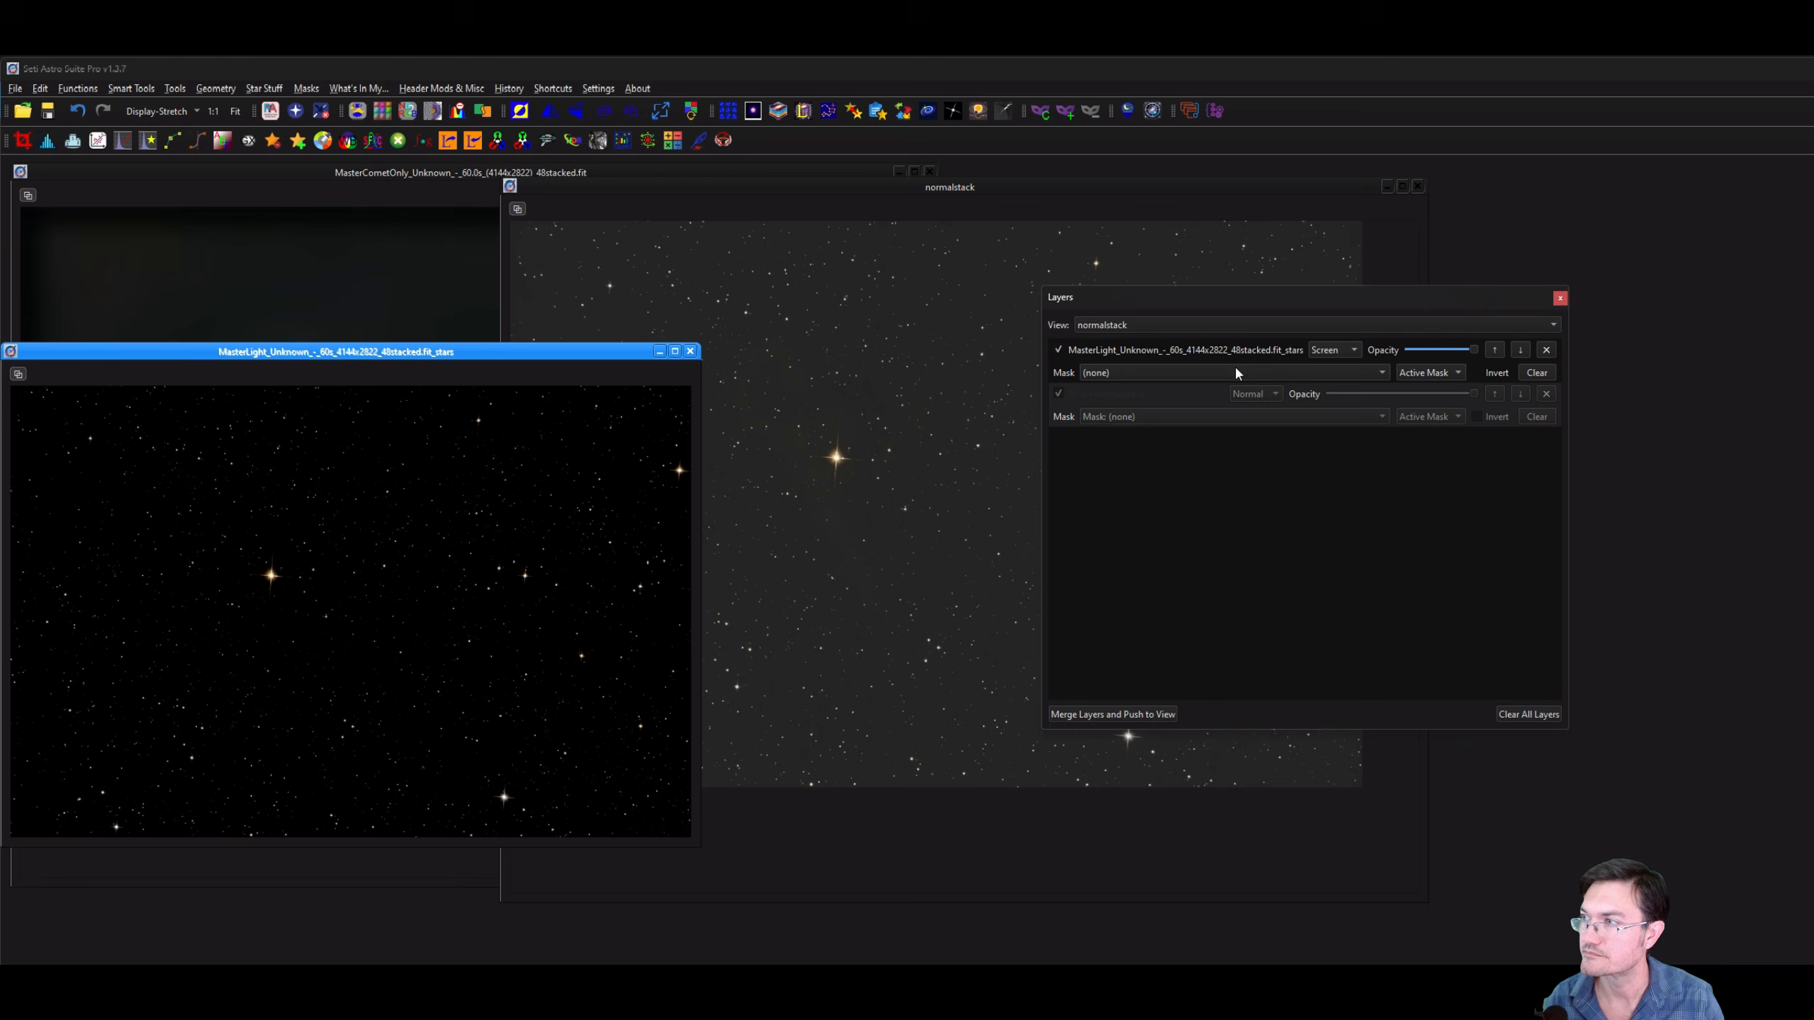
click(1110, 715)
click(659, 351)
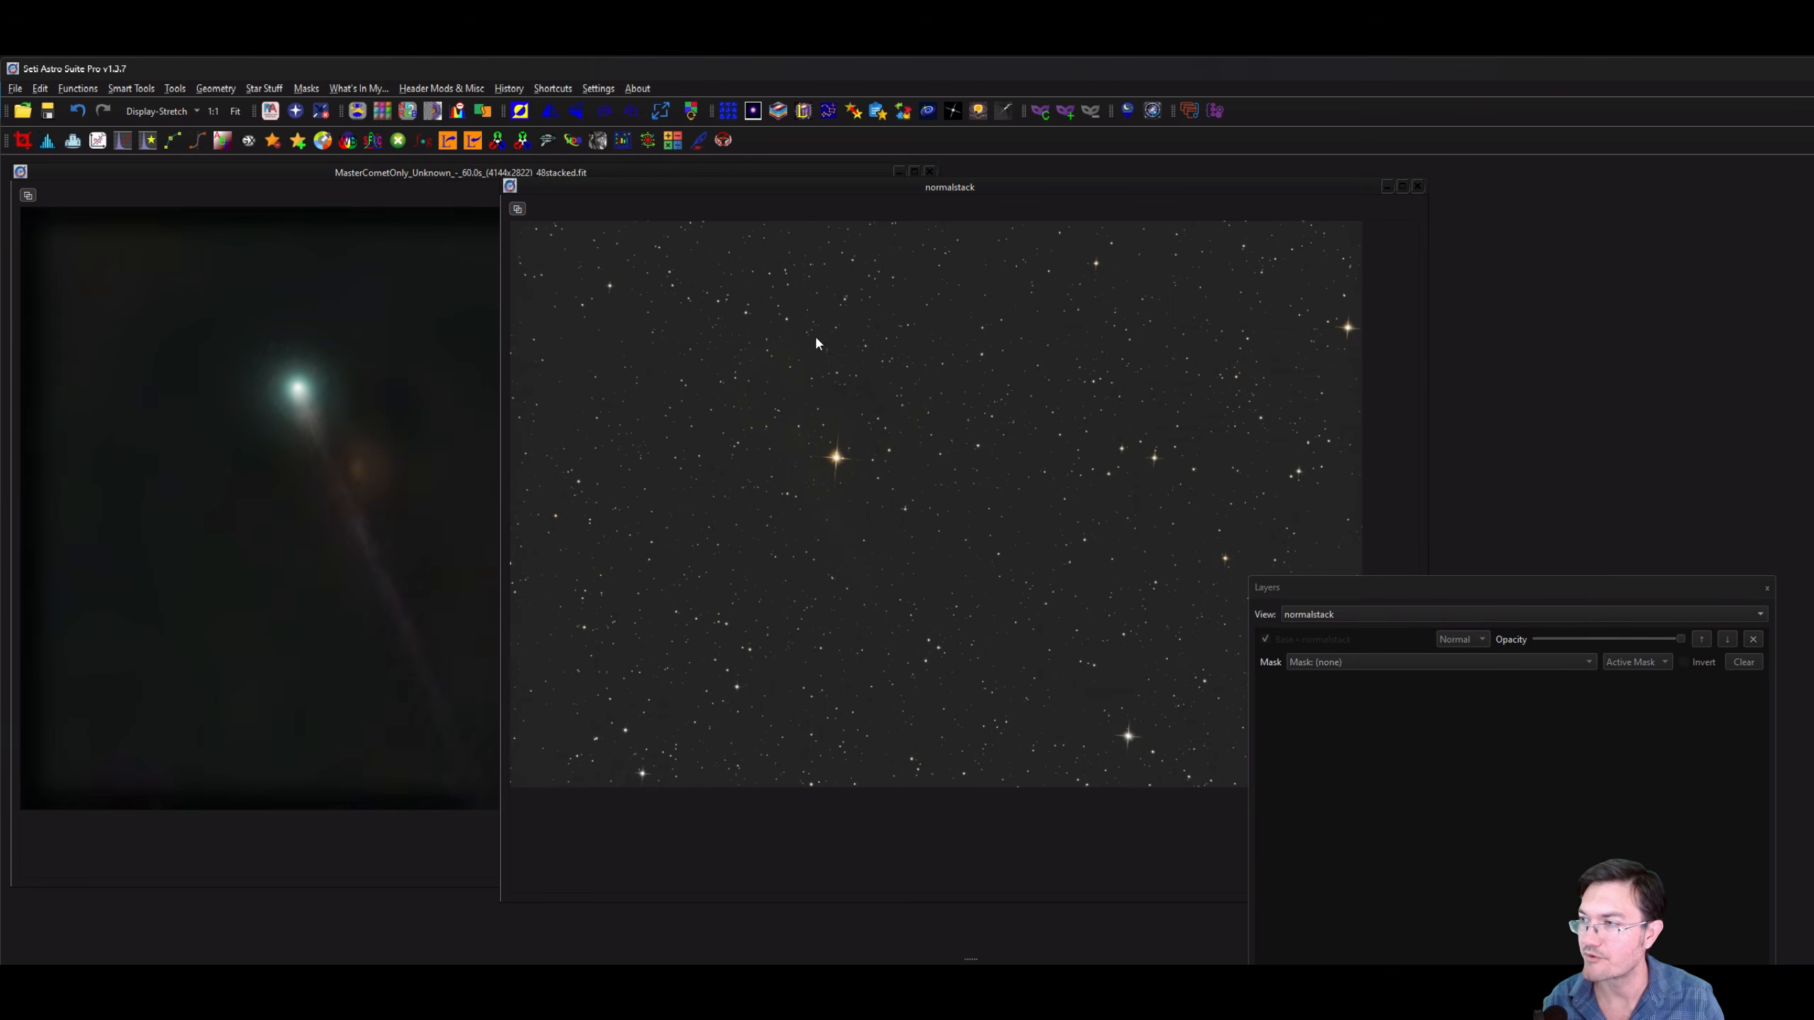
Try overlaying MasterCometOnly on normalstack as a Screen-blended layer.
click(902, 540)
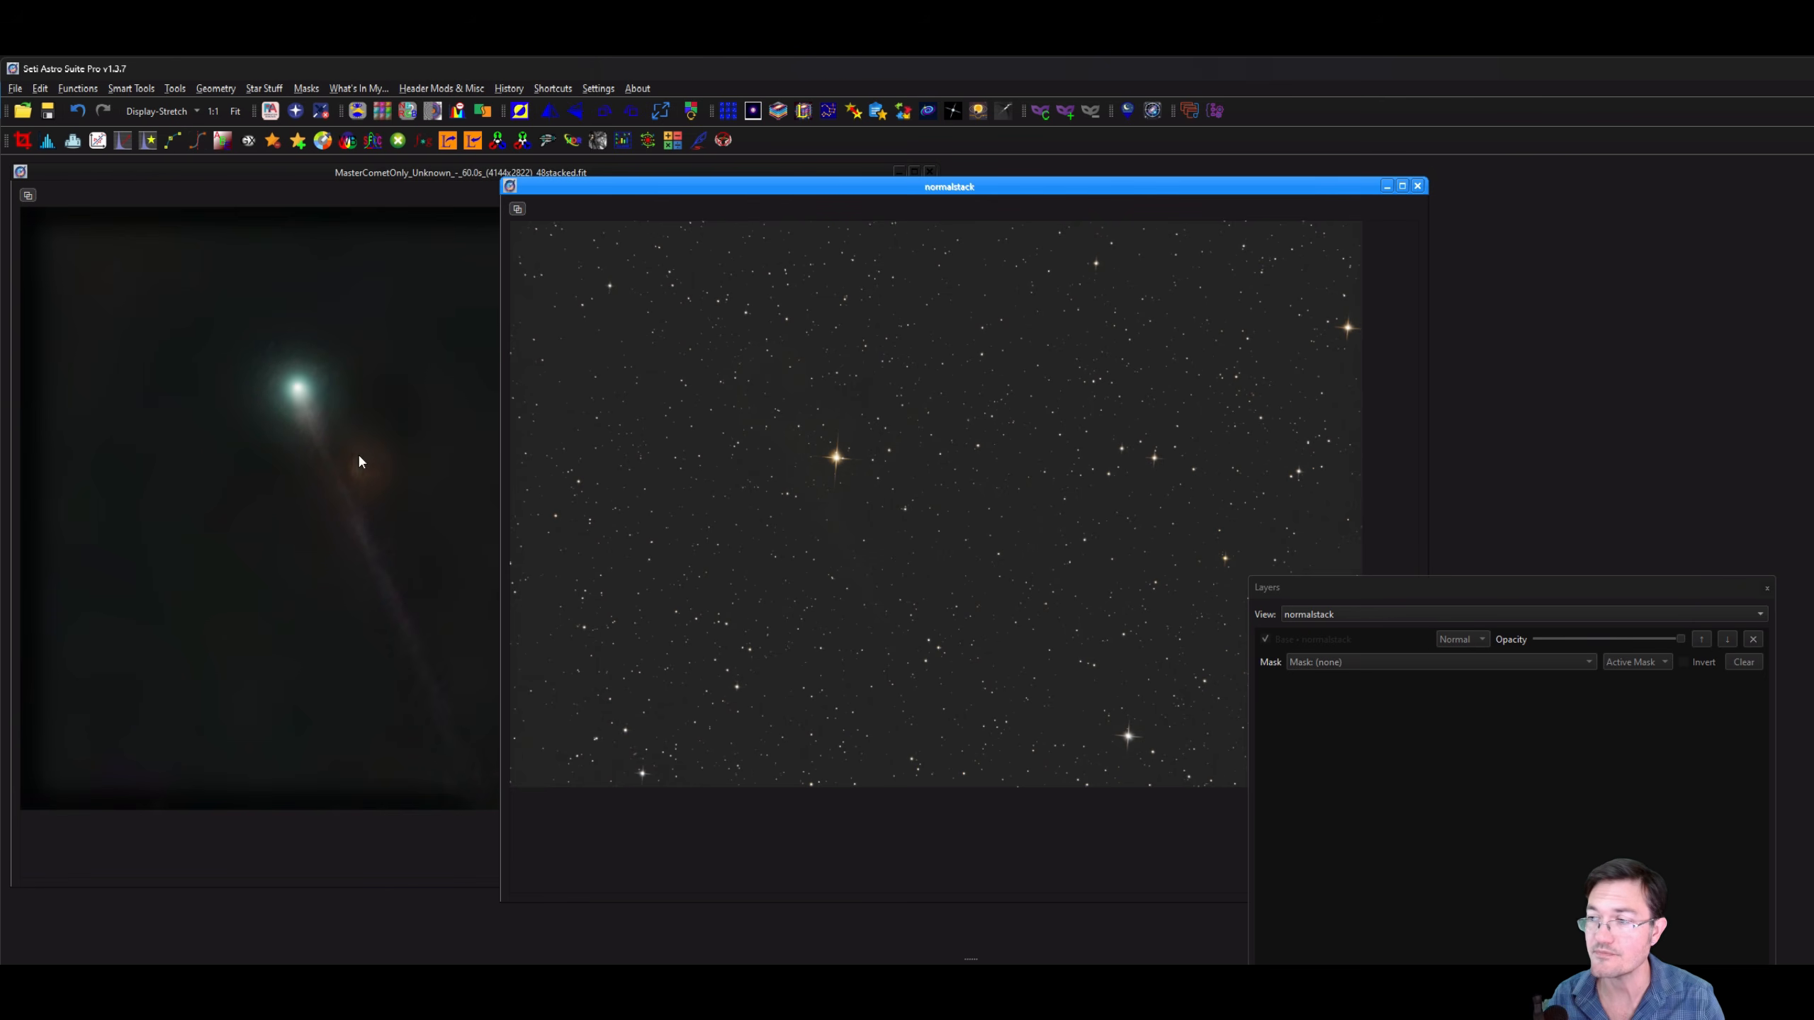
click(503, 559)
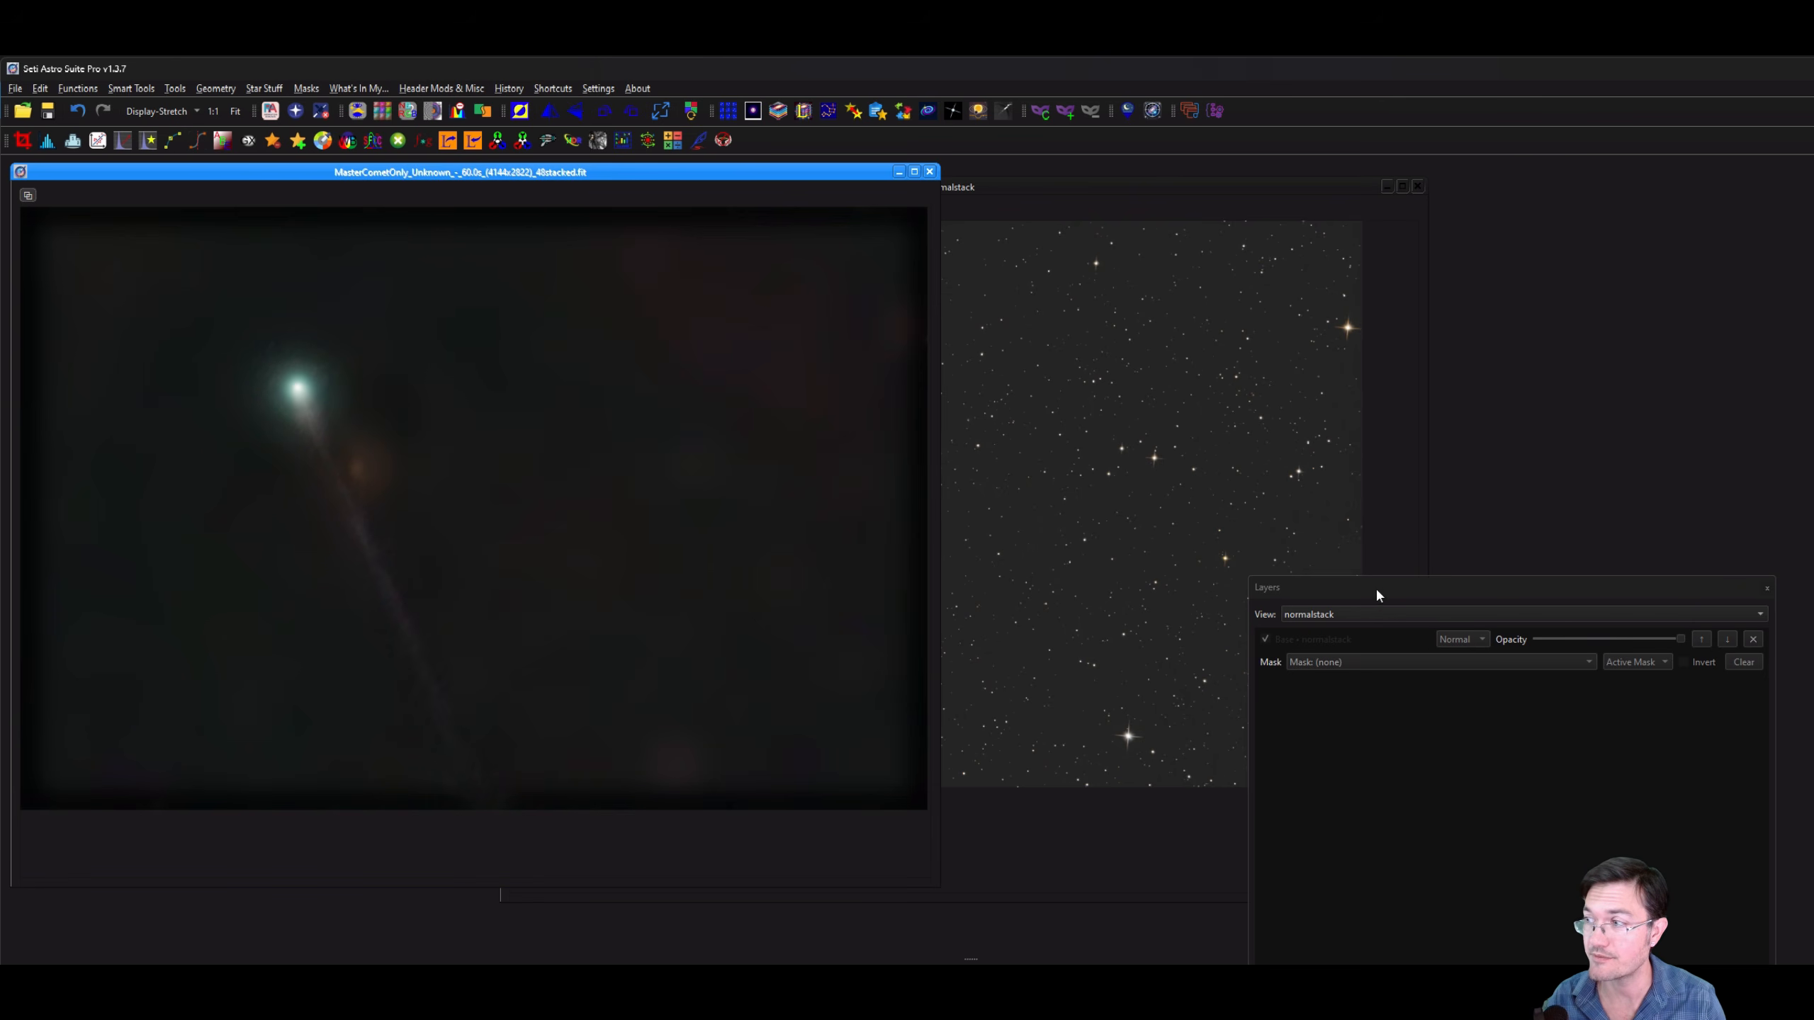
drag(1376, 593, 1377, 315)
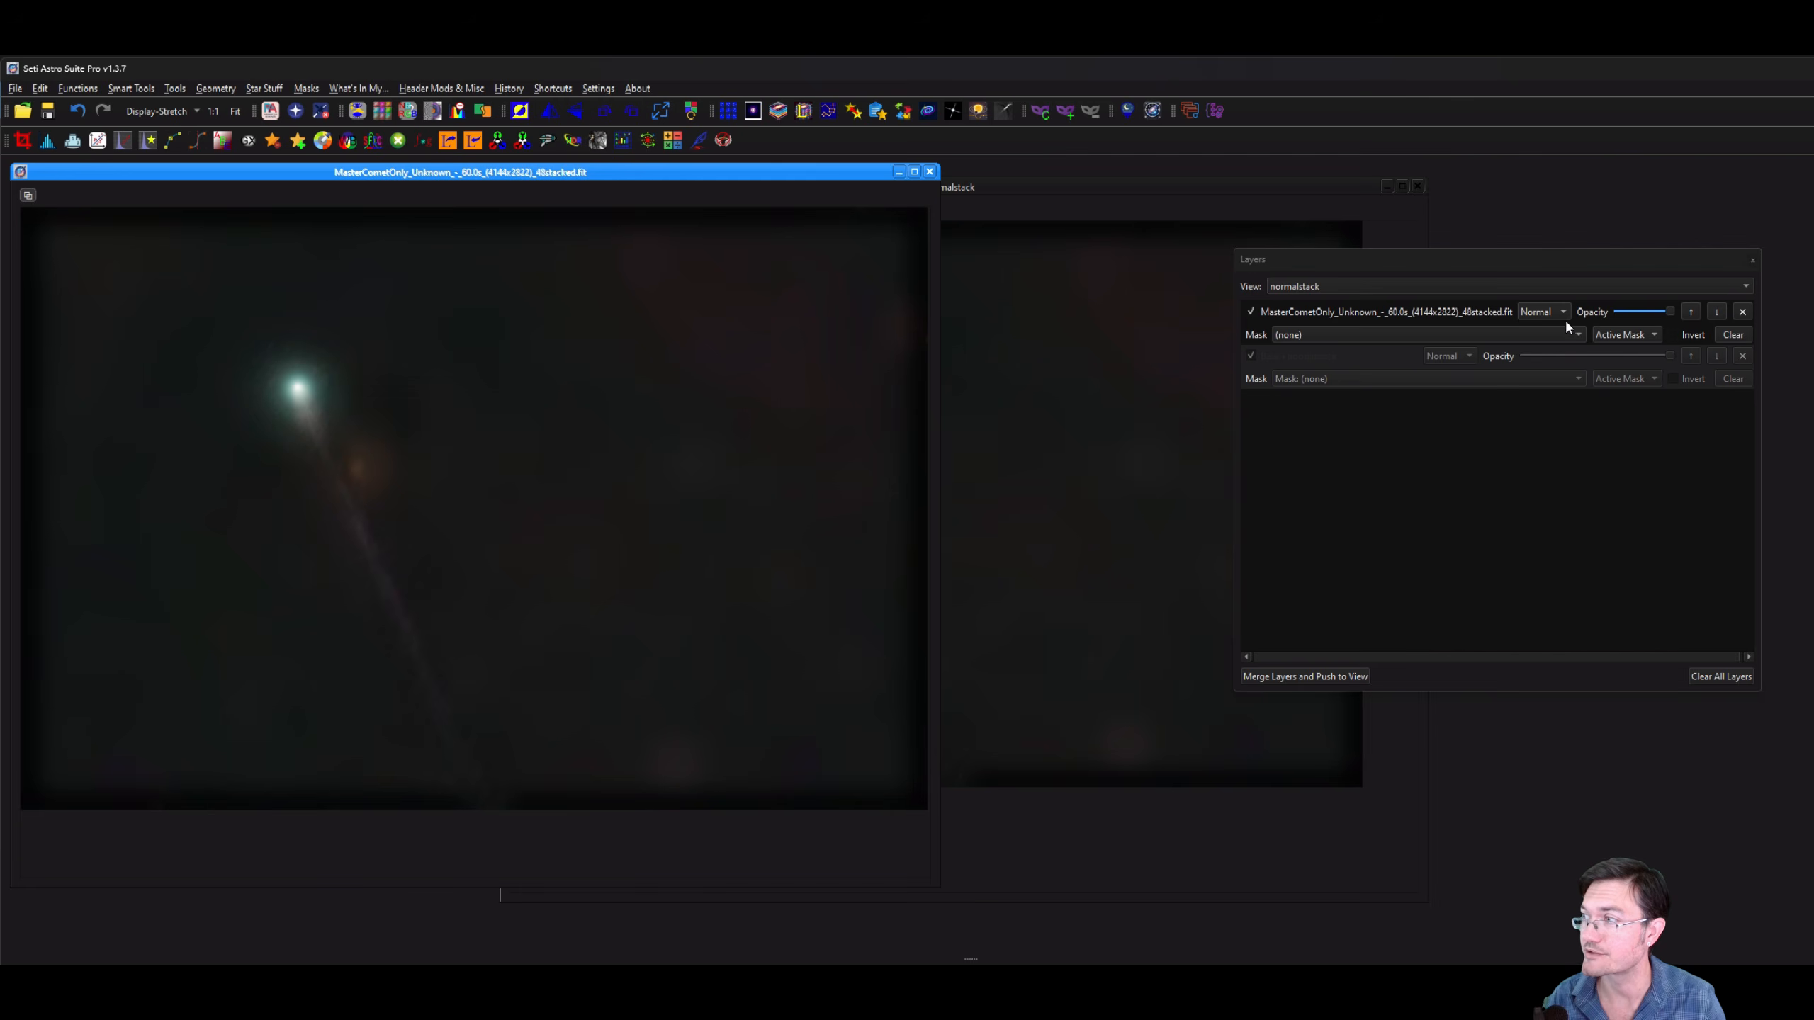
click(1562, 313)
click(1545, 340)
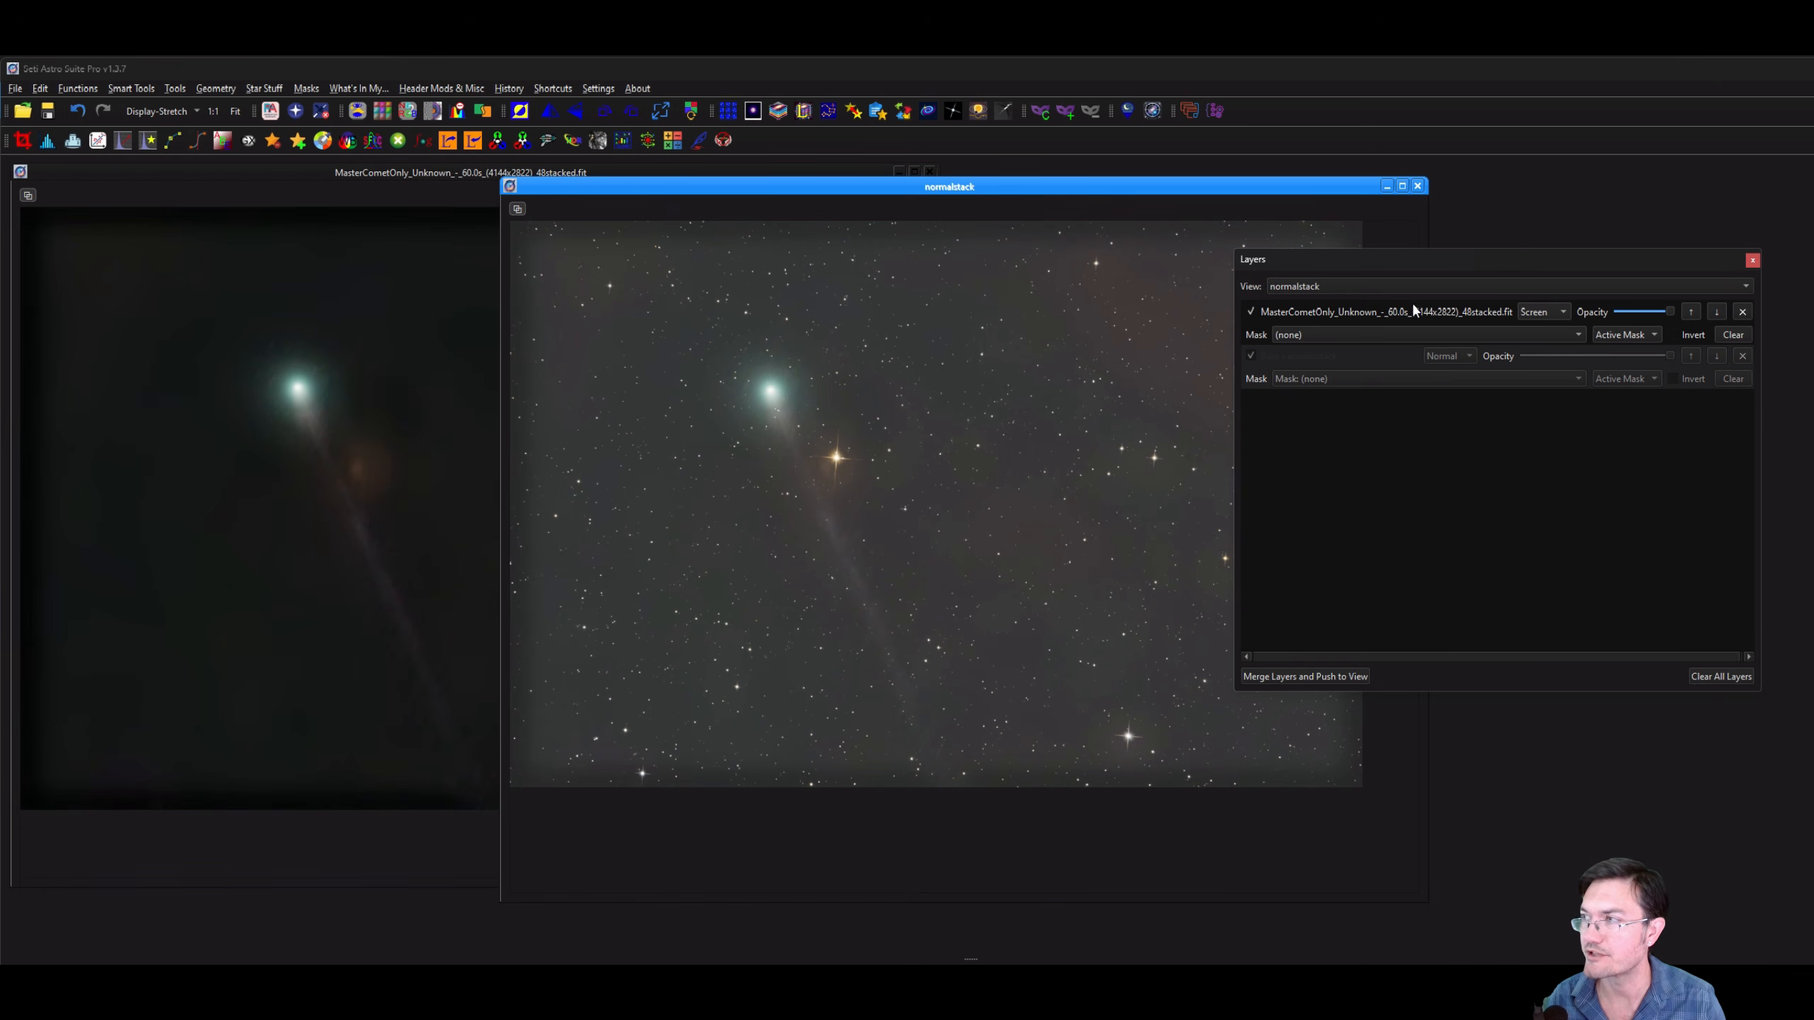
drag(1431, 269, 1487, 434)
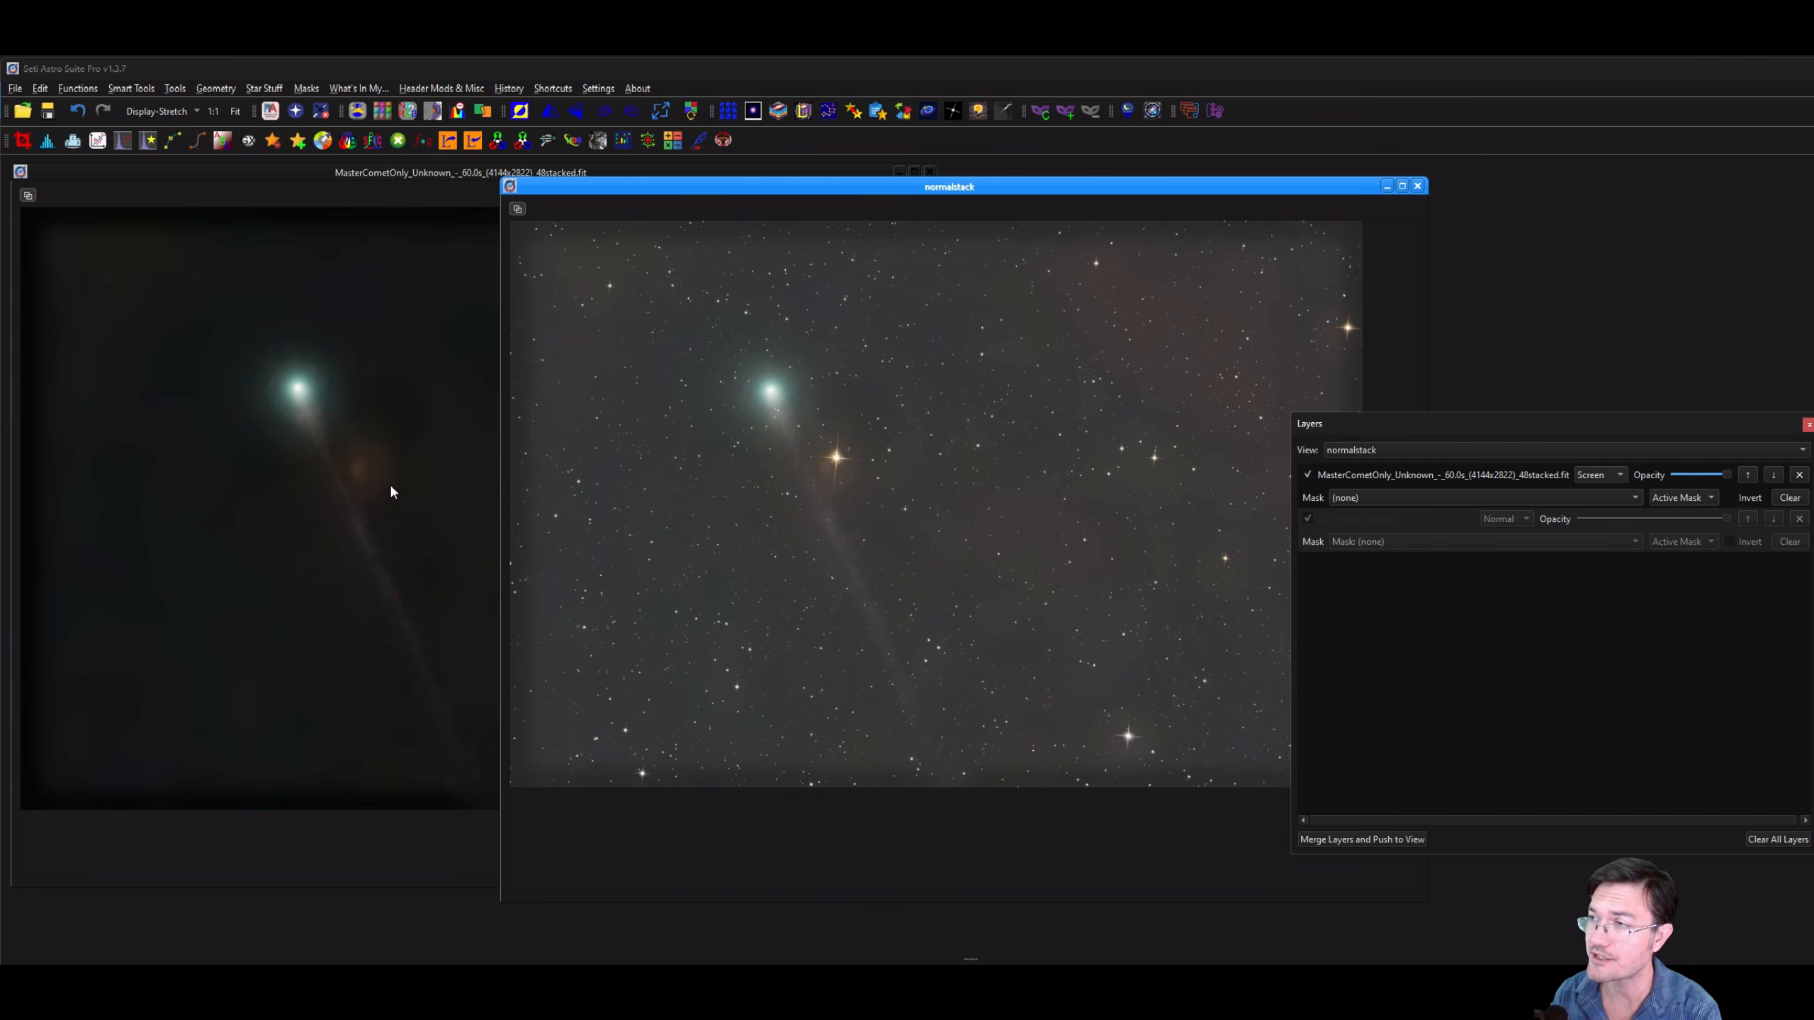
Clear the comet layer from normalstack and move the layer controls clear of the image.
drag(1495, 433, 1050, 471)
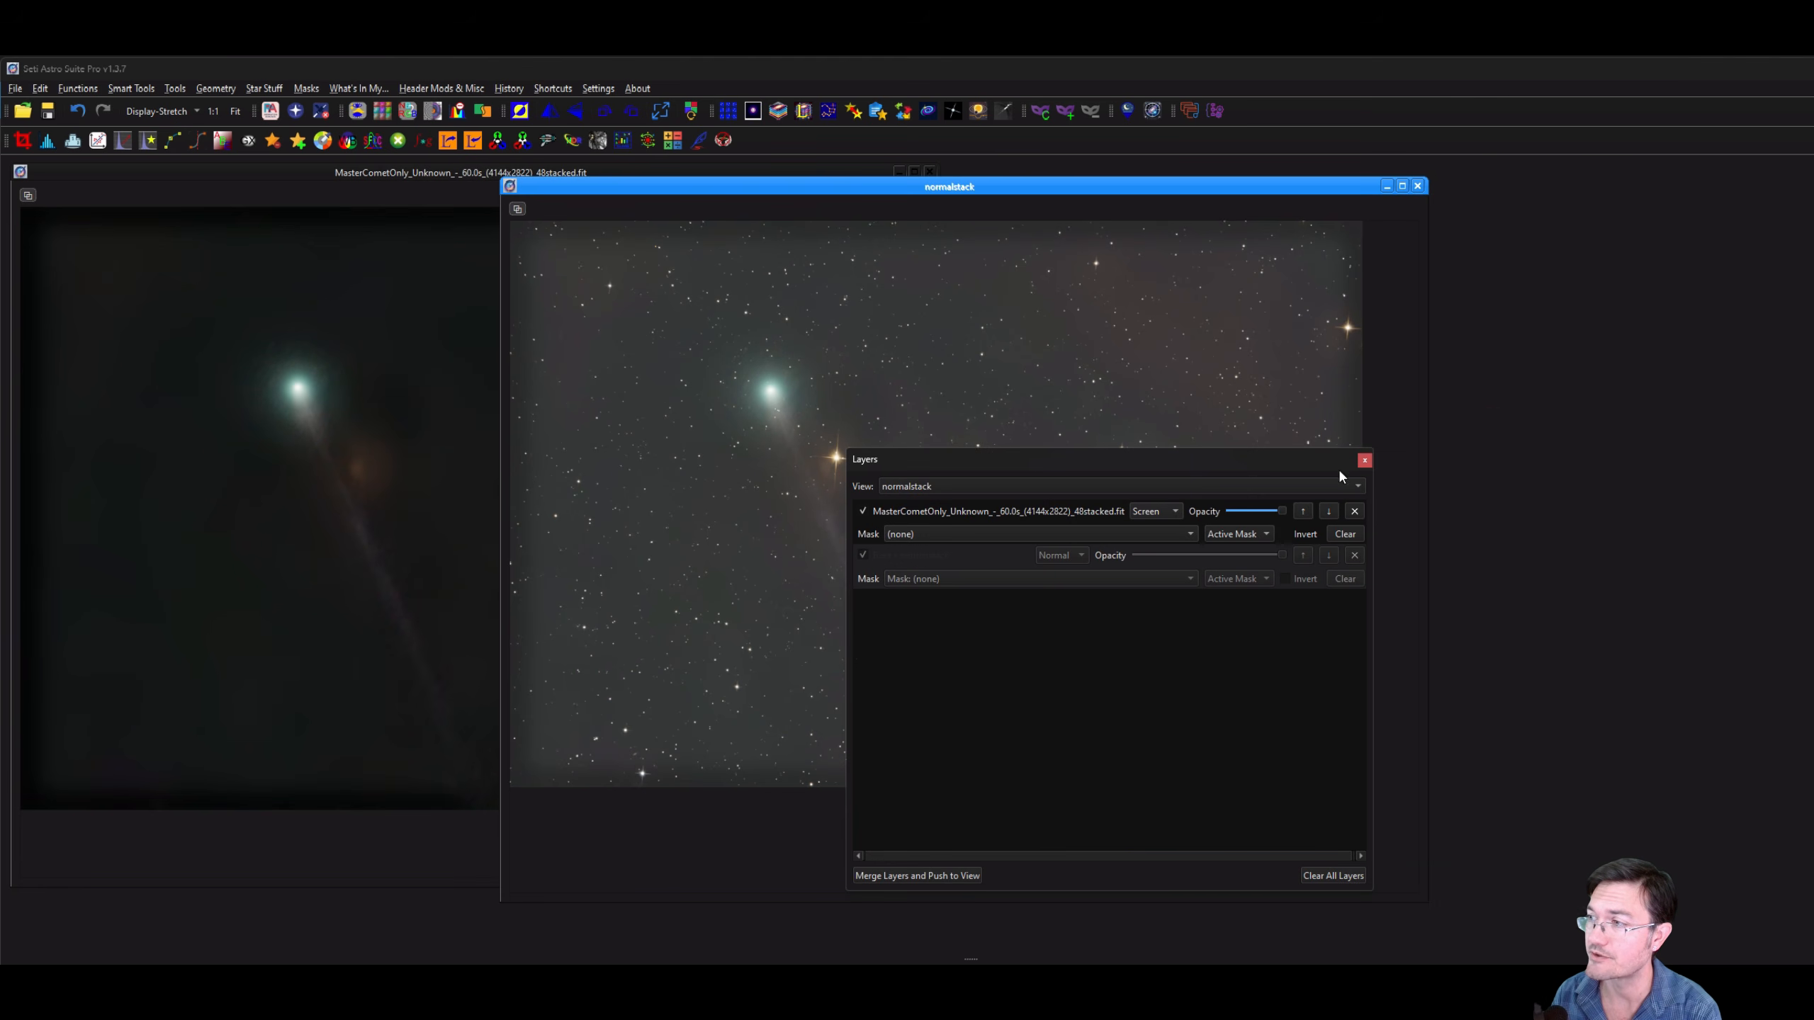
click(1333, 876)
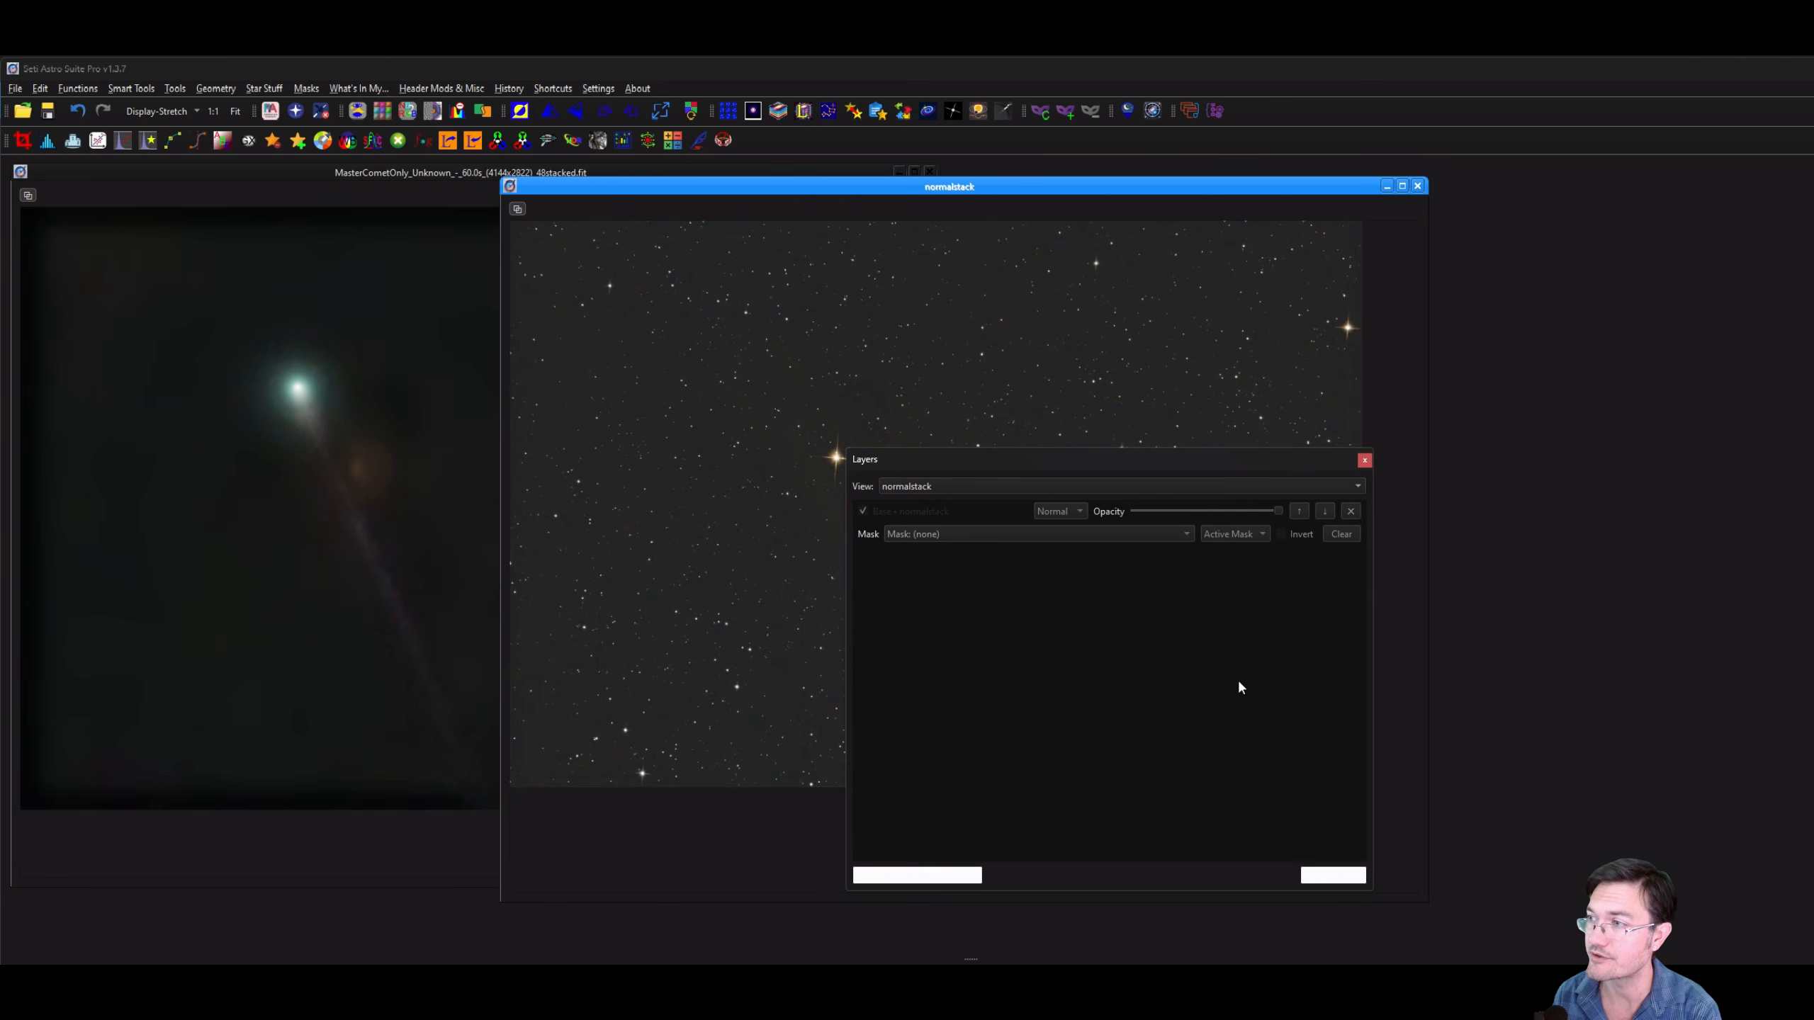
drag(1101, 457, 1564, 513)
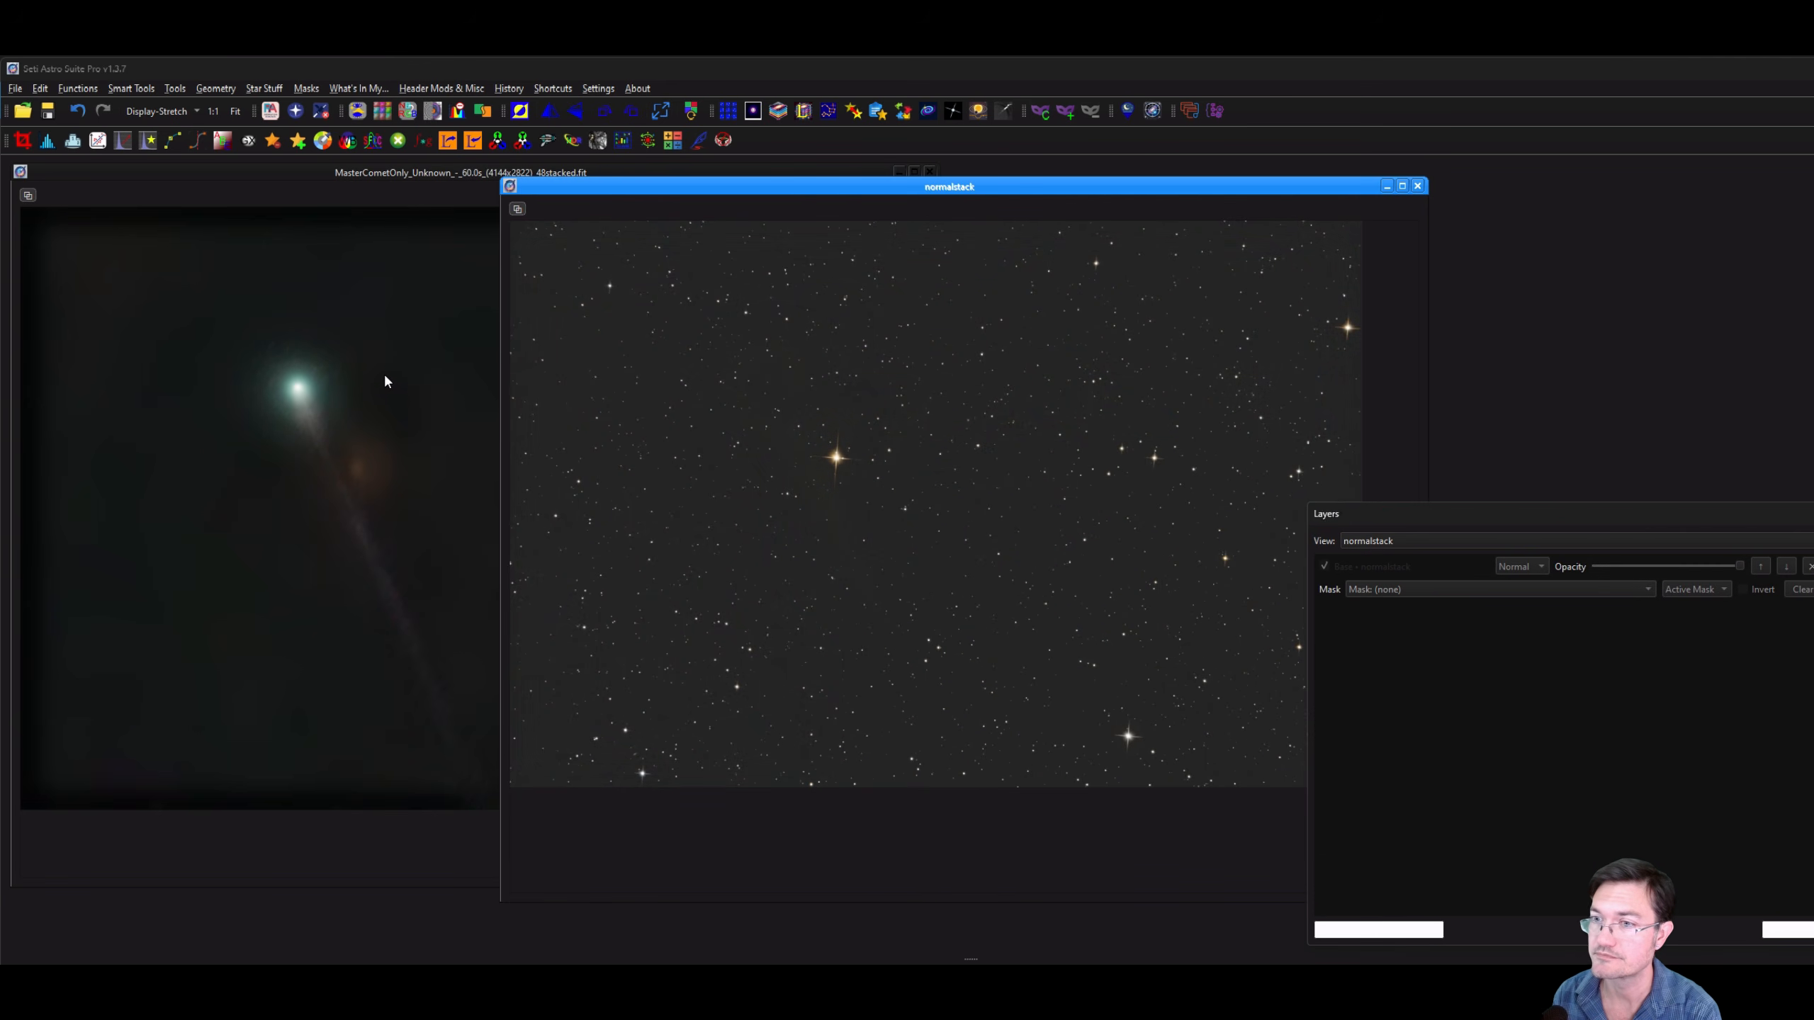
Create a Binary mask with blurred edges from freehand shapes around MasterCometOnly's coma and tail, as an inverted Mask document.
click(386, 381)
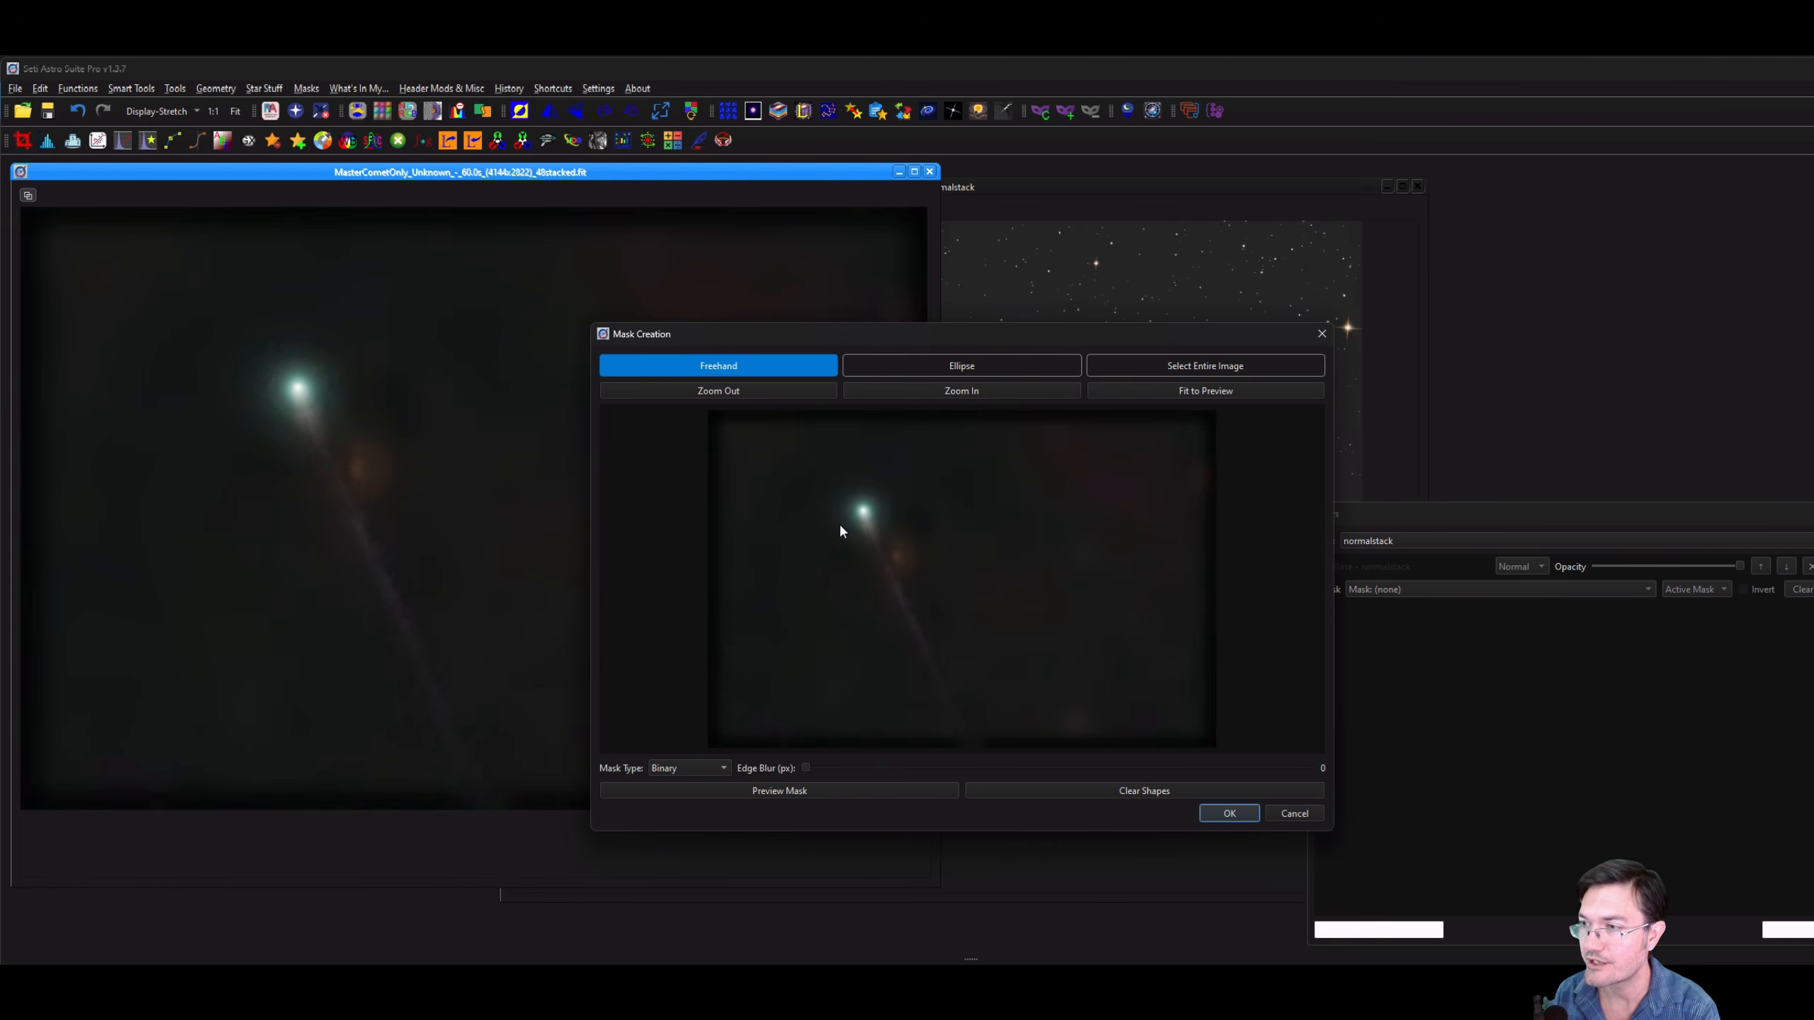
click(839, 532)
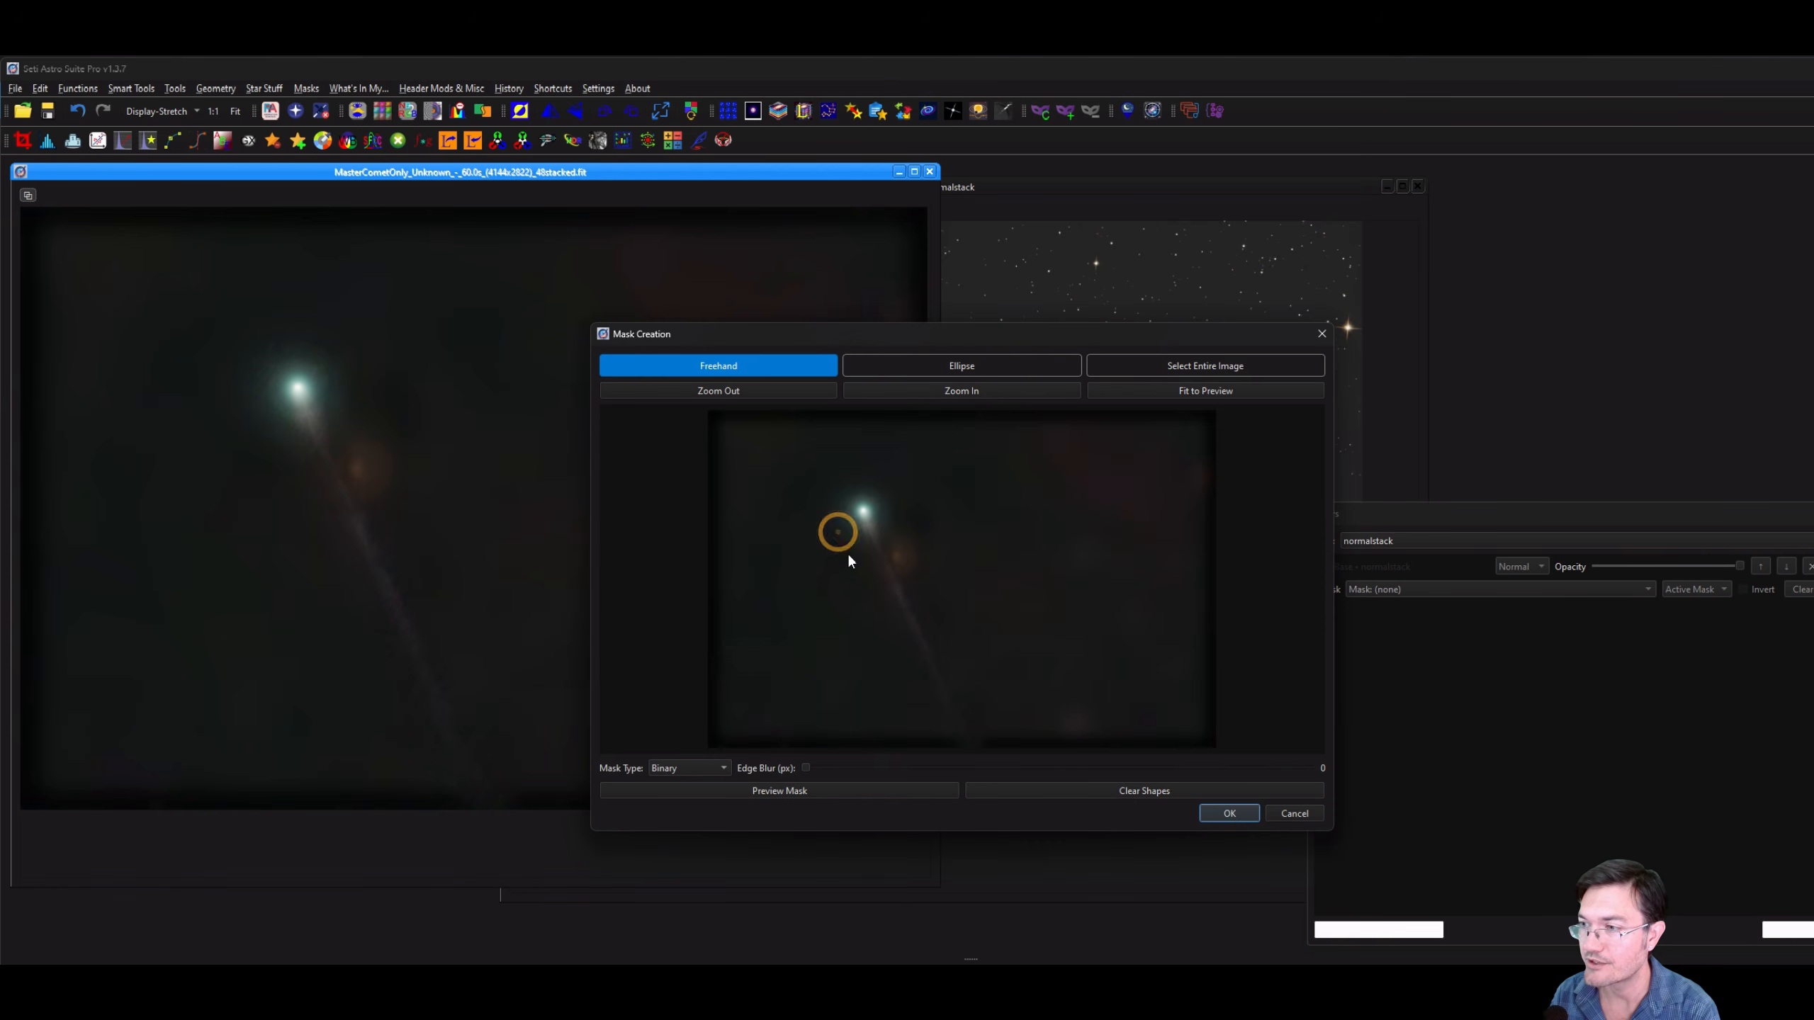
mouse_move(900, 633)
mouse_down()
mouse_move(945, 739)
mouse_move(988, 759)
mouse_move(910, 559)
mouse_move(882, 594)
mouse_move(925, 700)
mouse_move(982, 759)
mouse_move(992, 737)
mouse_move(917, 560)
mouse_up()
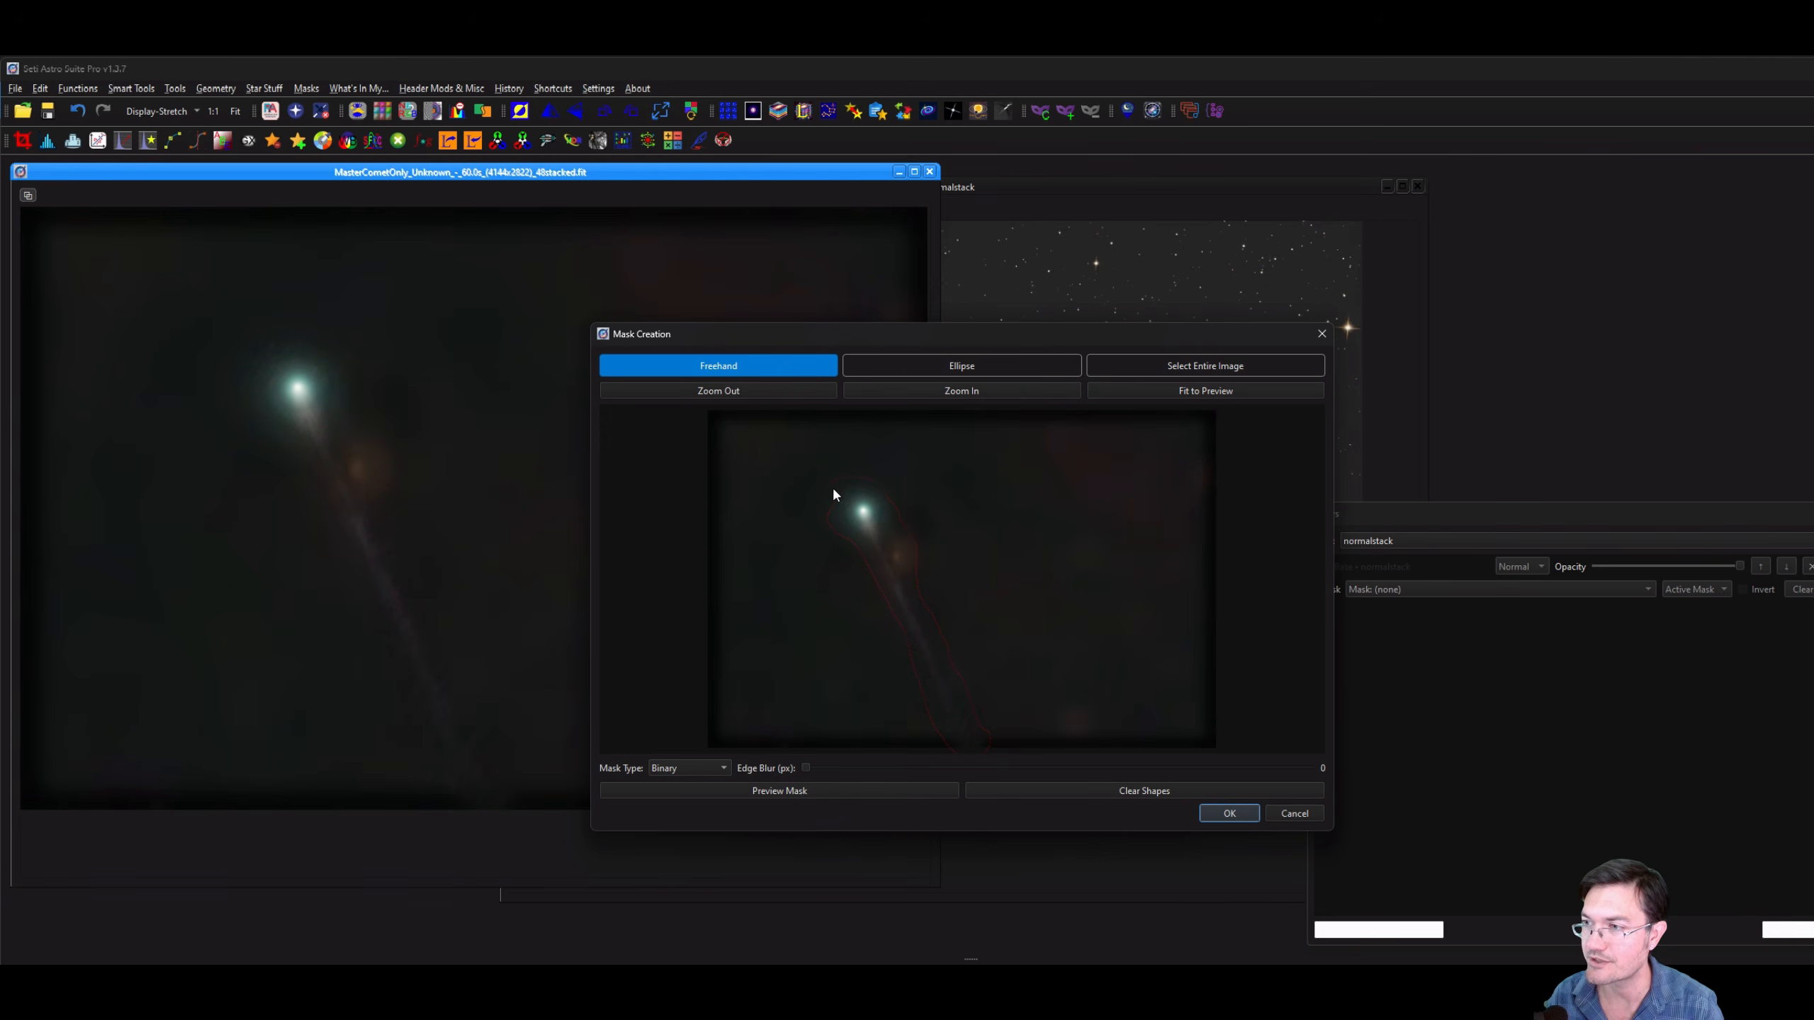
drag(834, 490, 833, 498)
drag(807, 766, 989, 773)
click(890, 797)
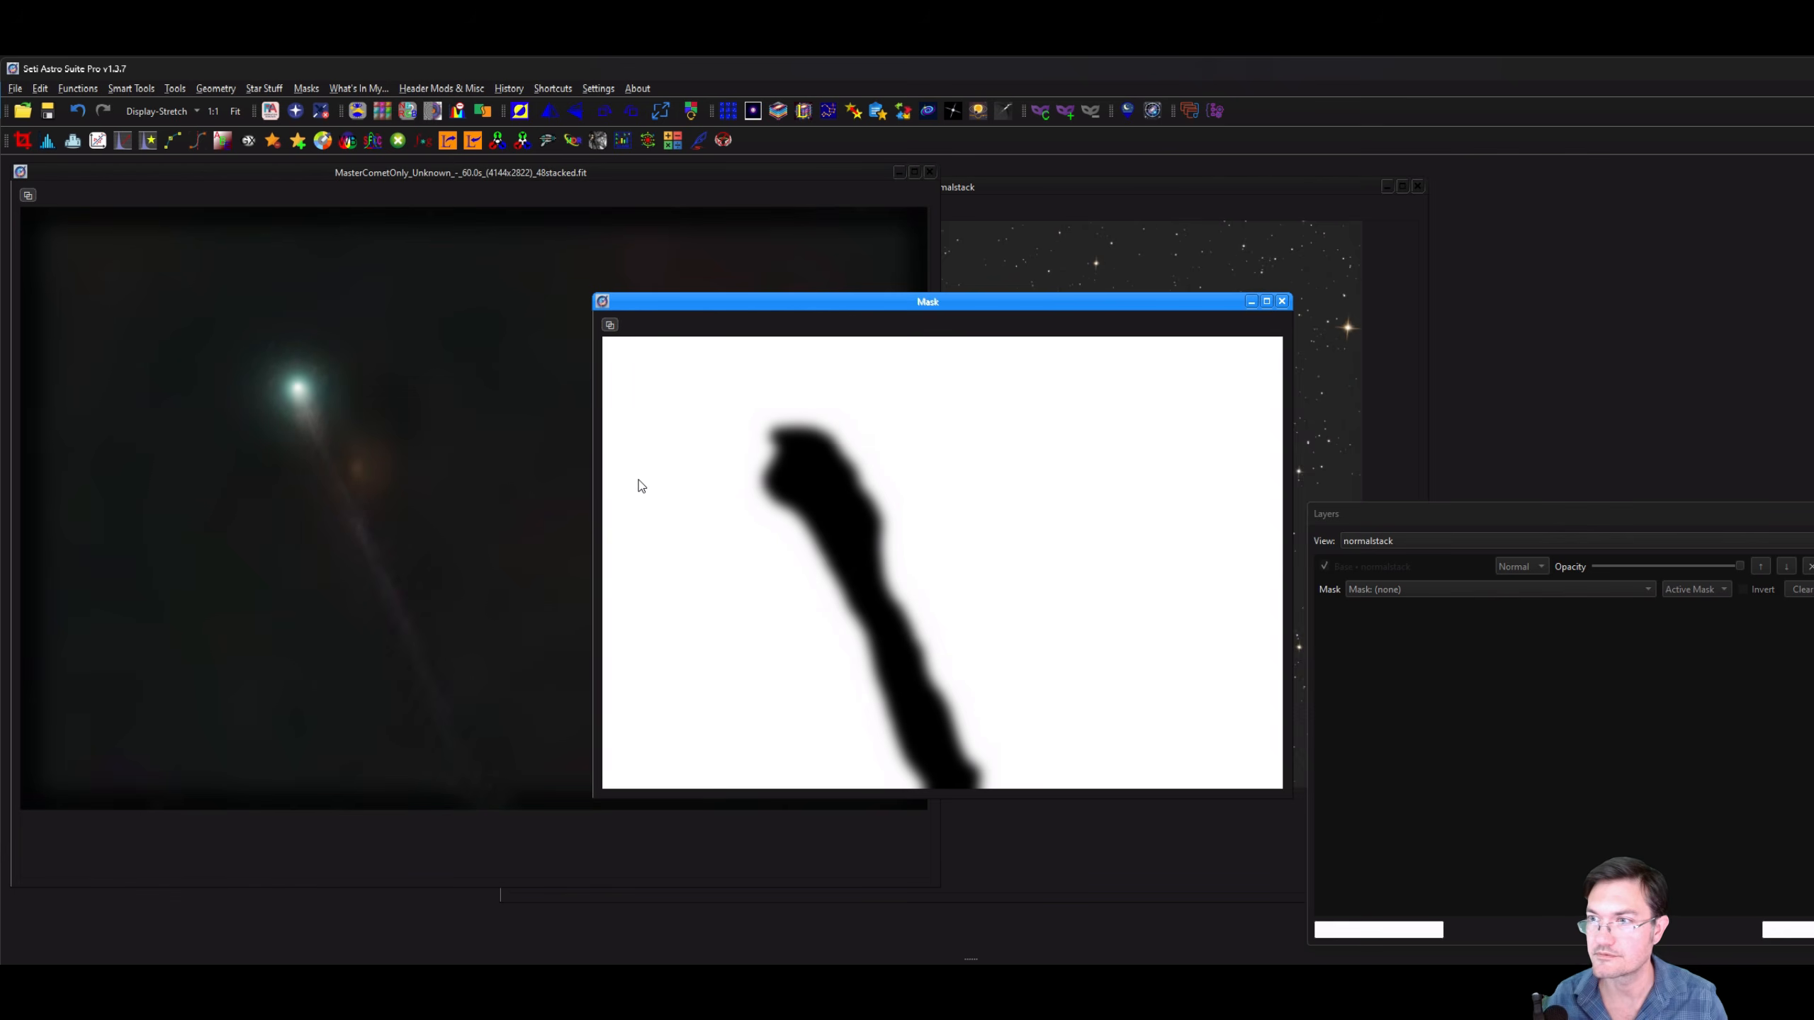
Apply the inverted comet mask to MasterCometOnly and desaturate the unprotected background by lowering the Chroma curve in the Curves Editor.
click(734, 289)
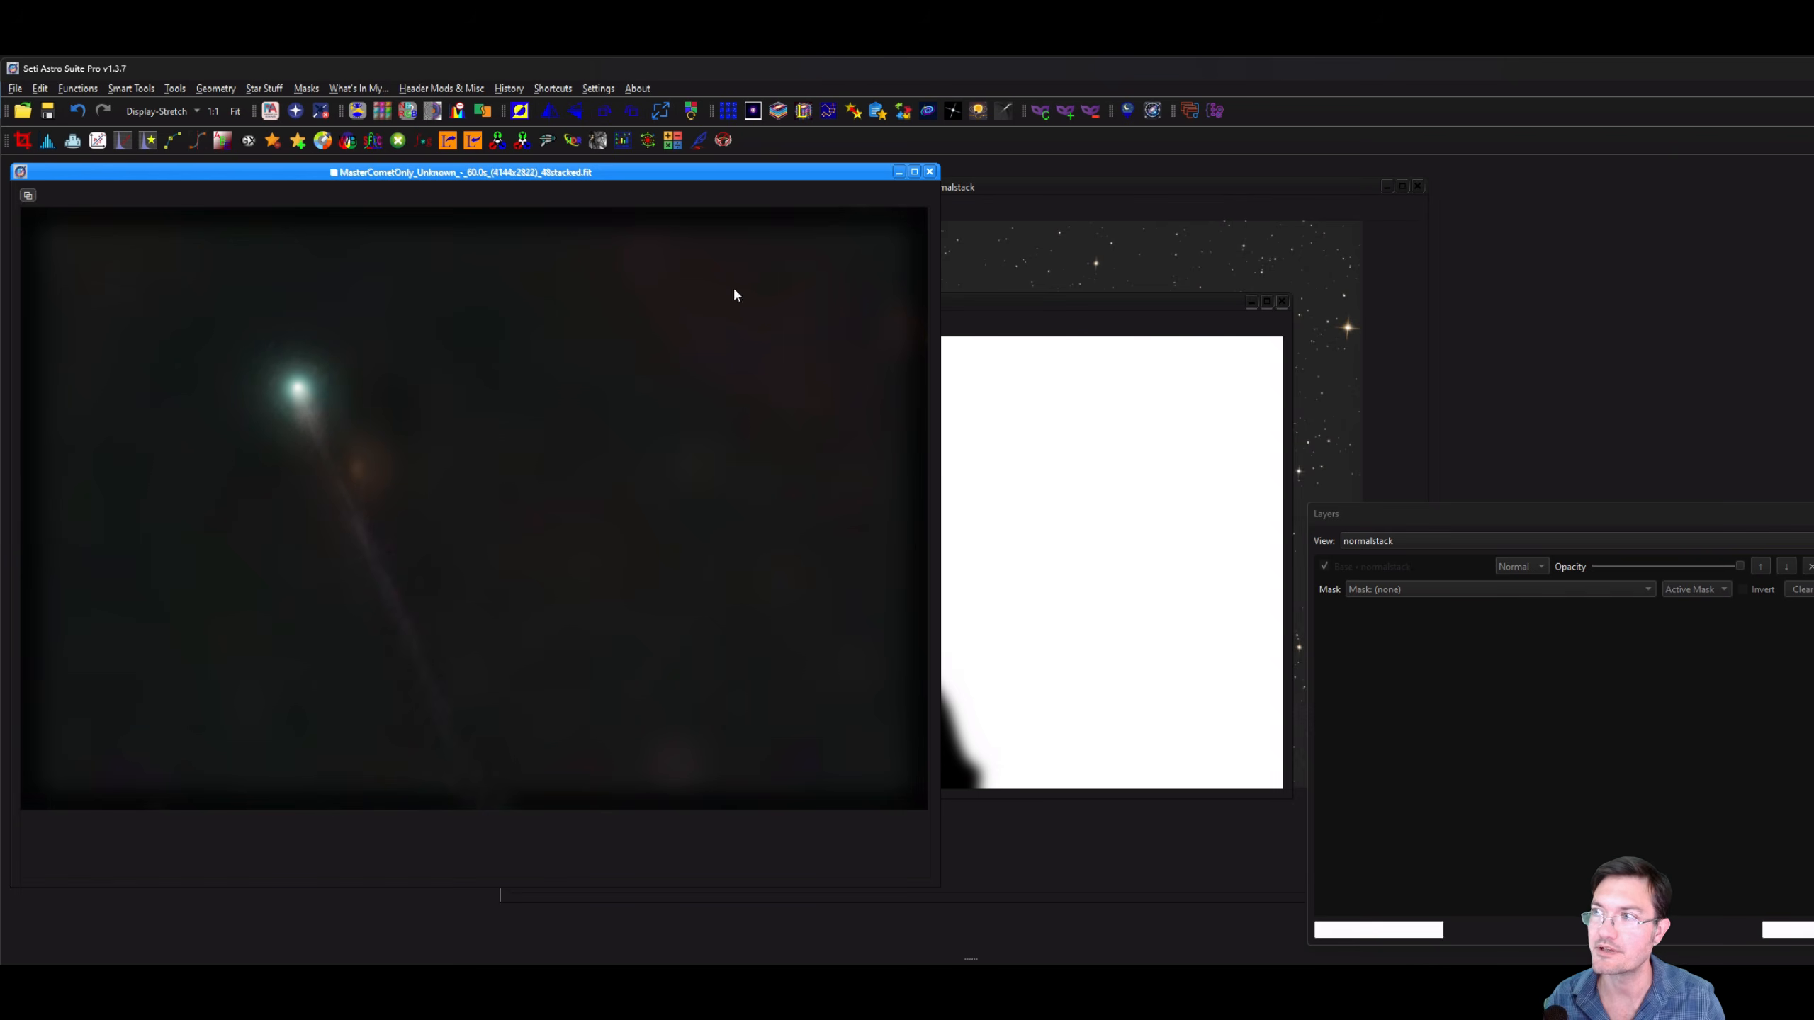
click(172, 140)
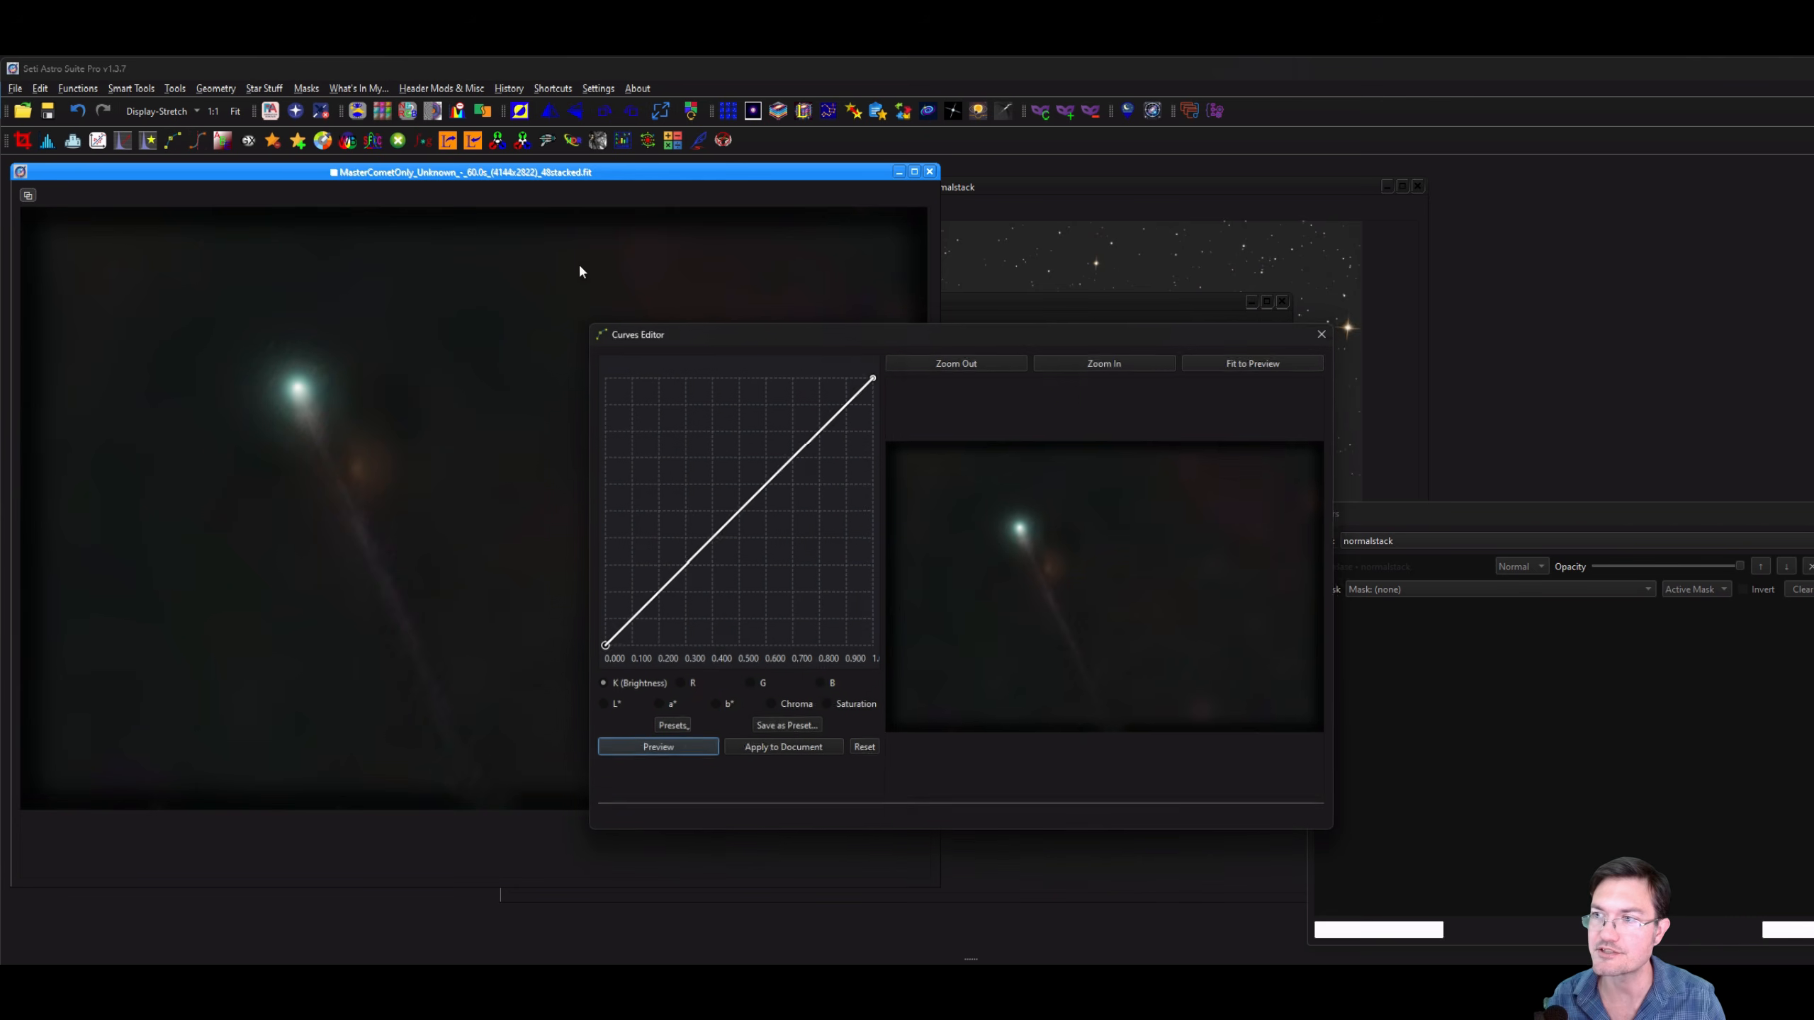
click(784, 707)
drag(769, 514, 779, 528)
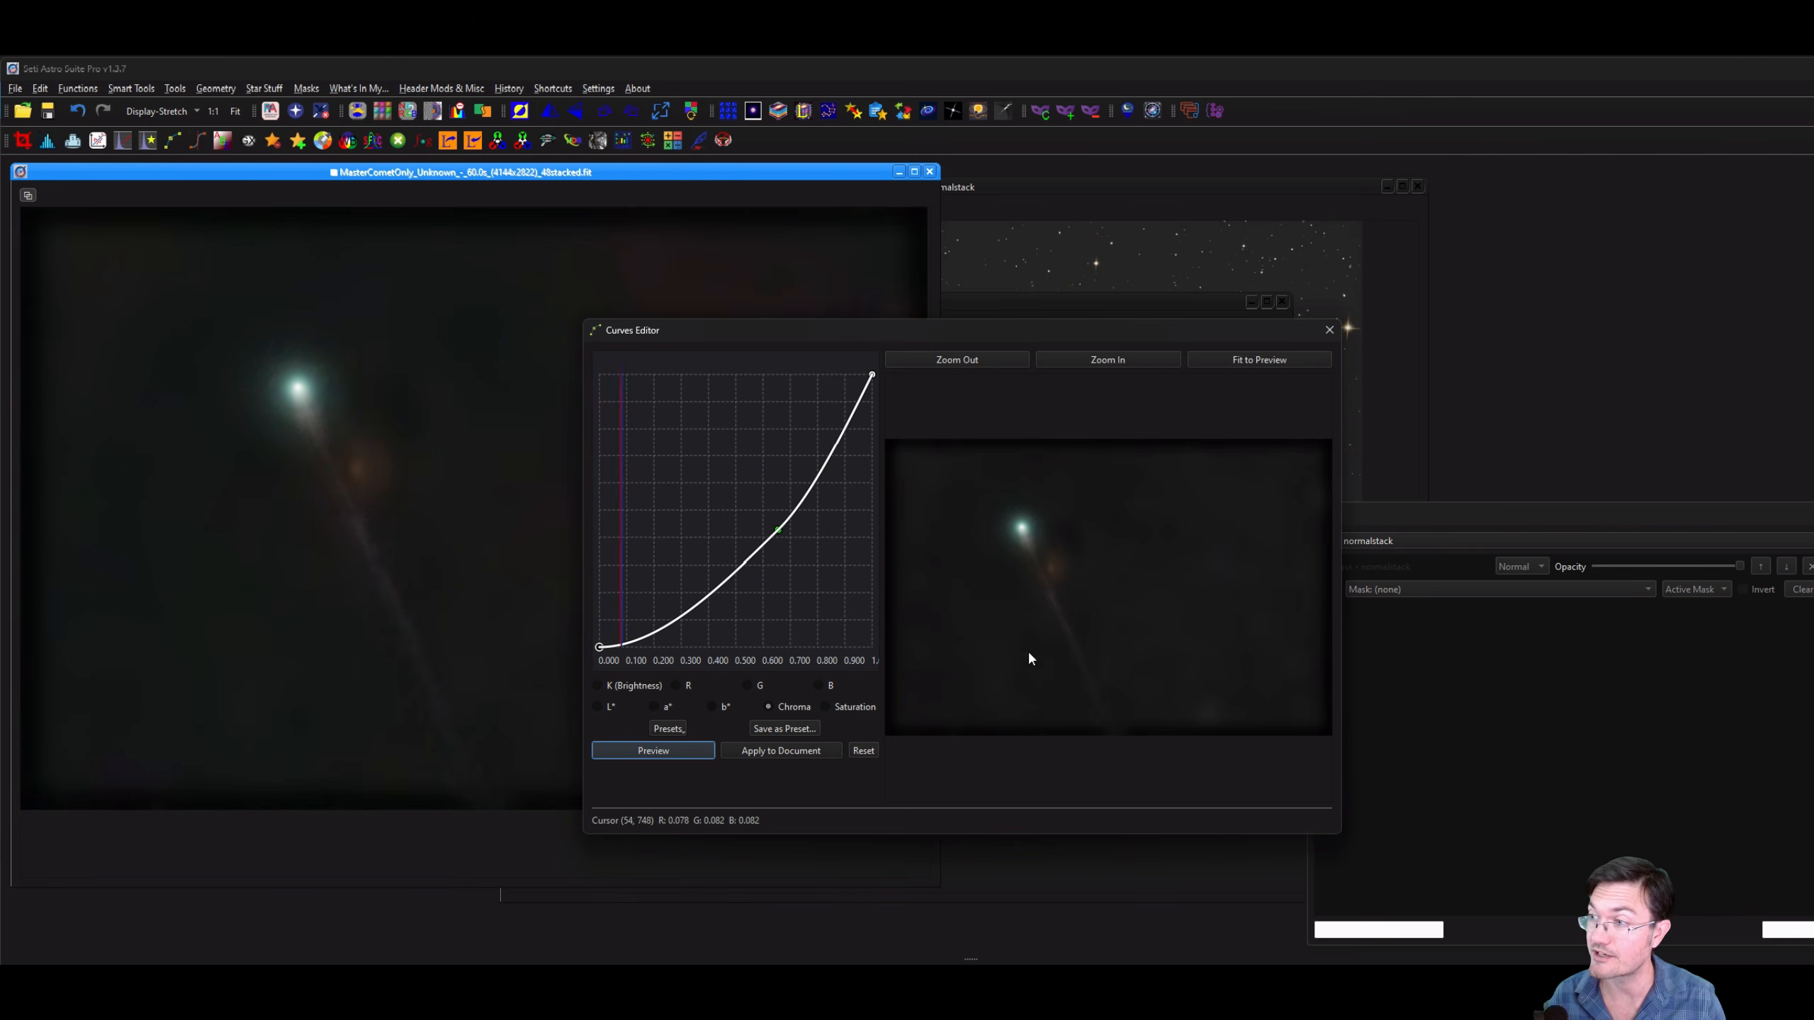
click(761, 751)
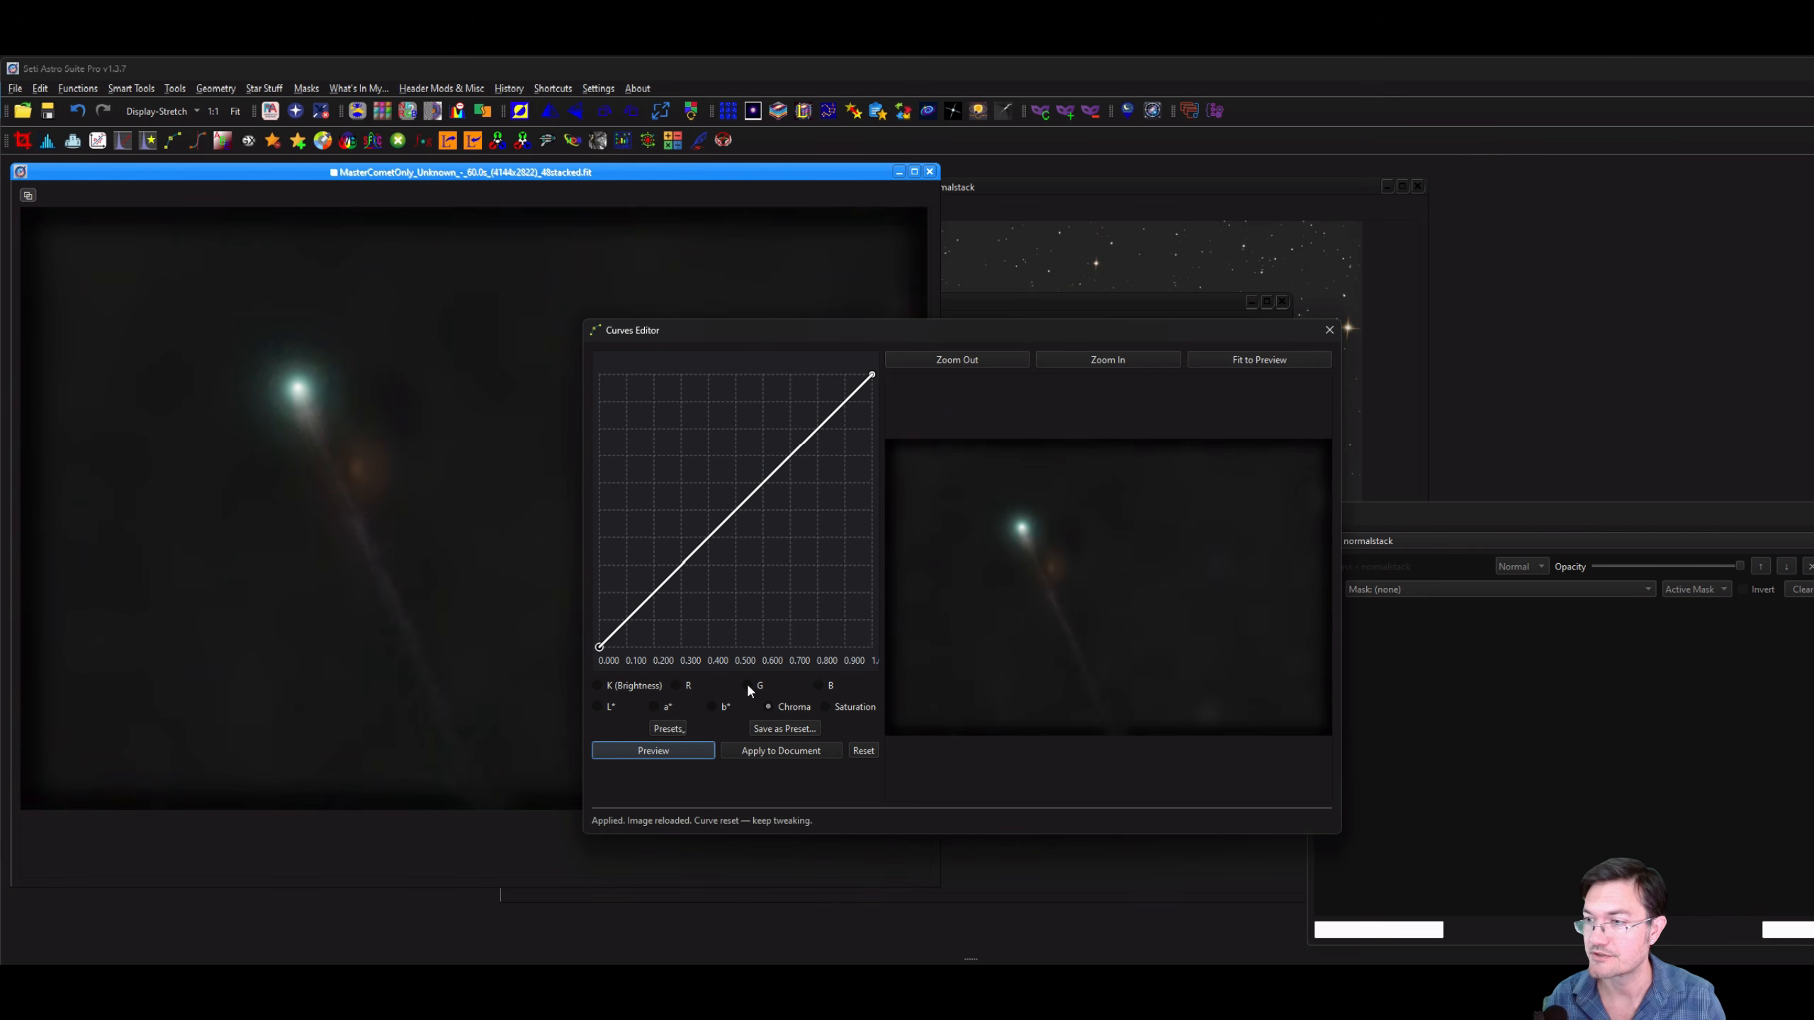
Try darkening the masked background by slightly lowering the K (Brightness) curve, reset the curve, and close the Curves Editor.
click(613, 686)
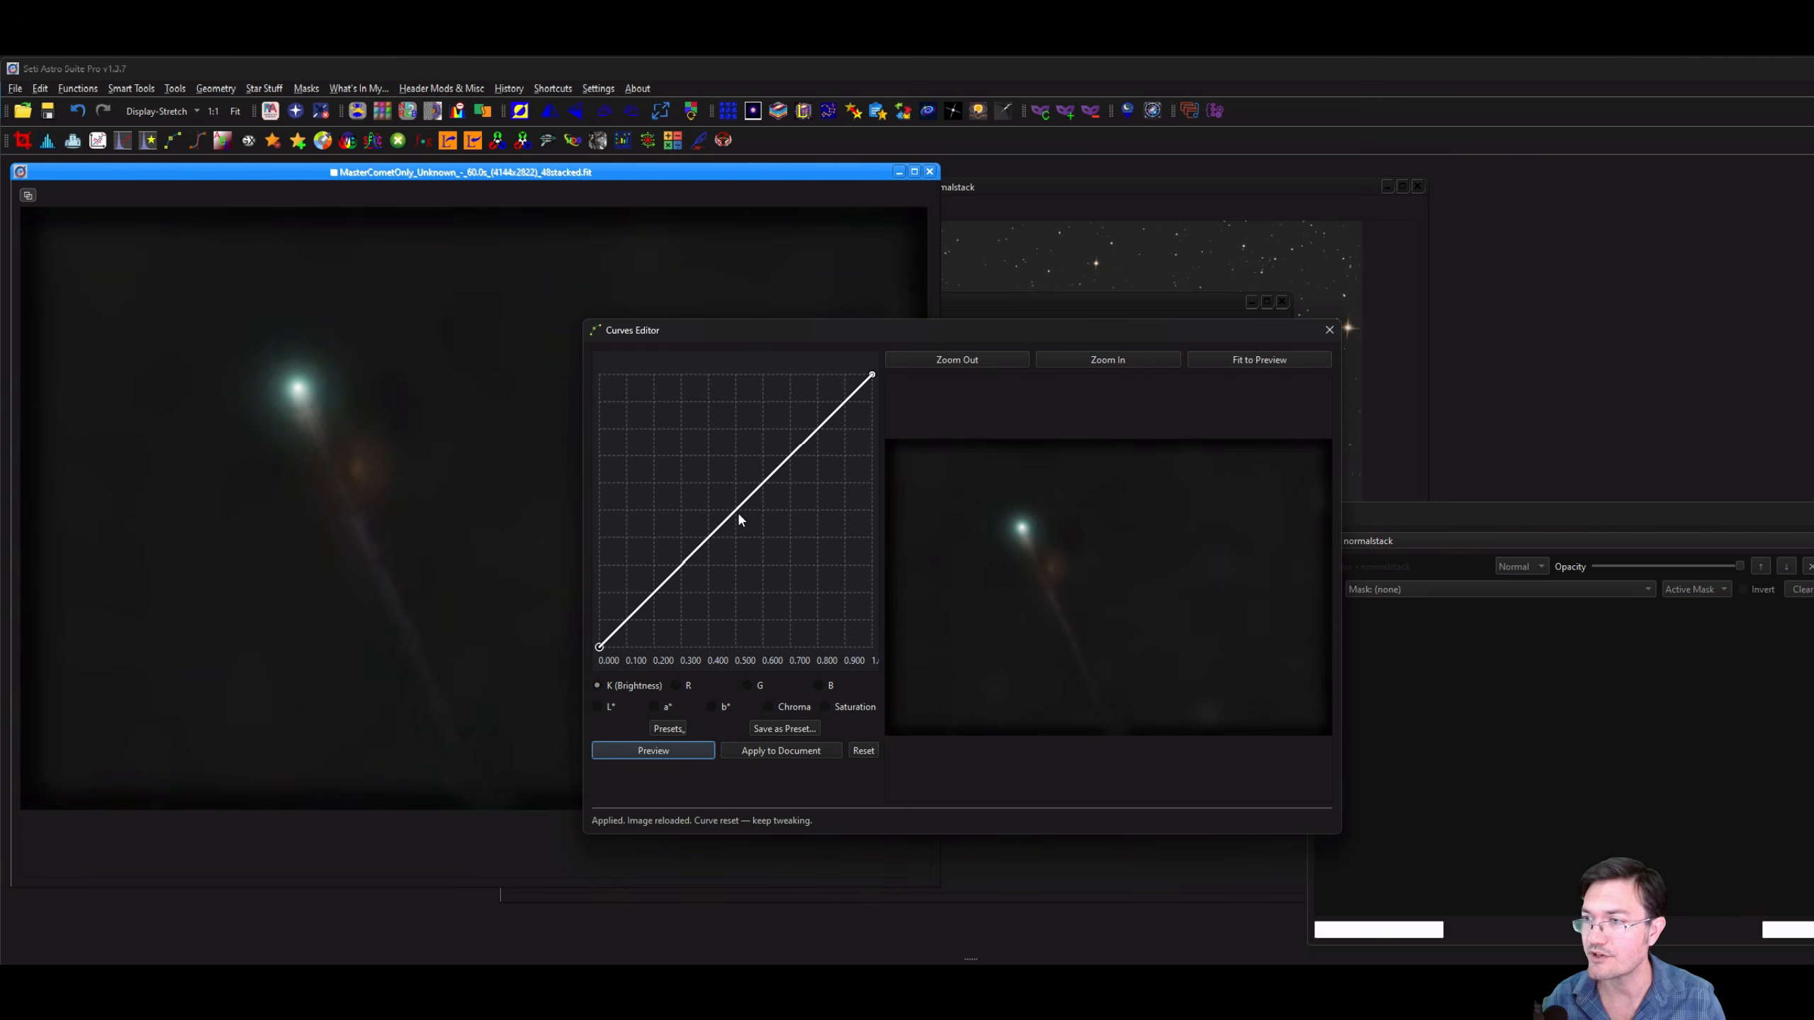
drag(737, 525, 731, 529)
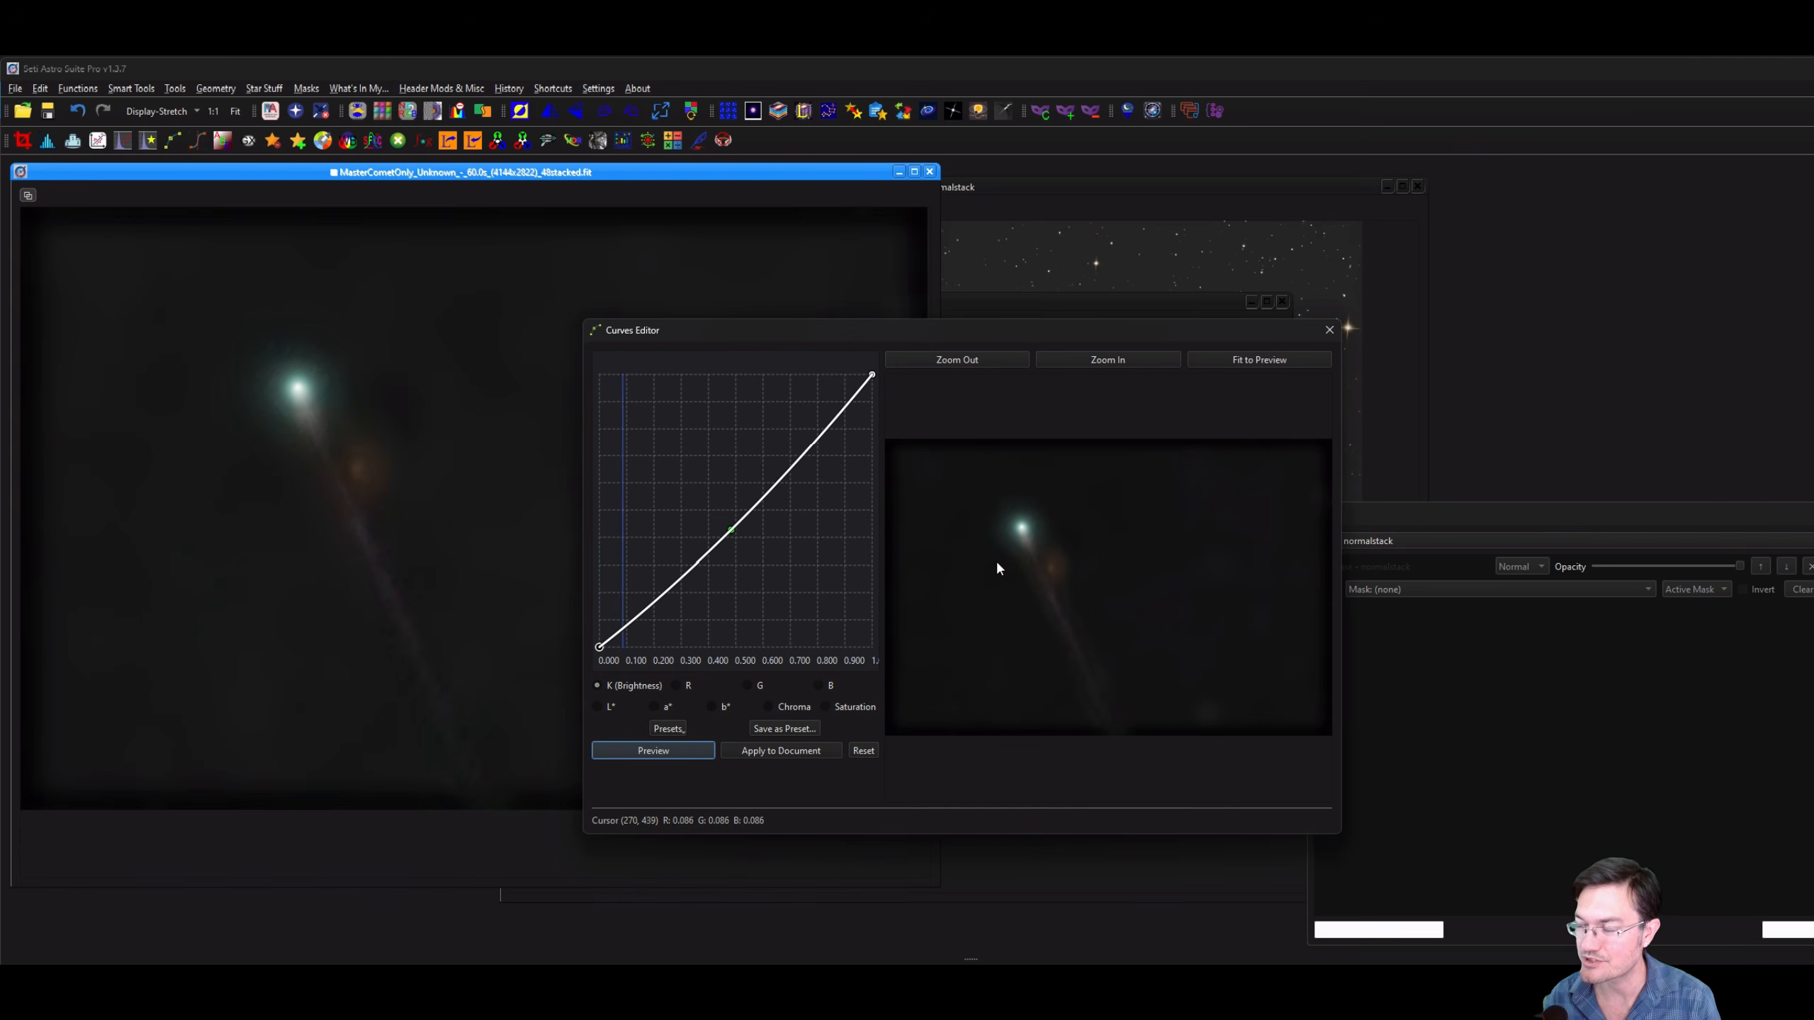
click(863, 751)
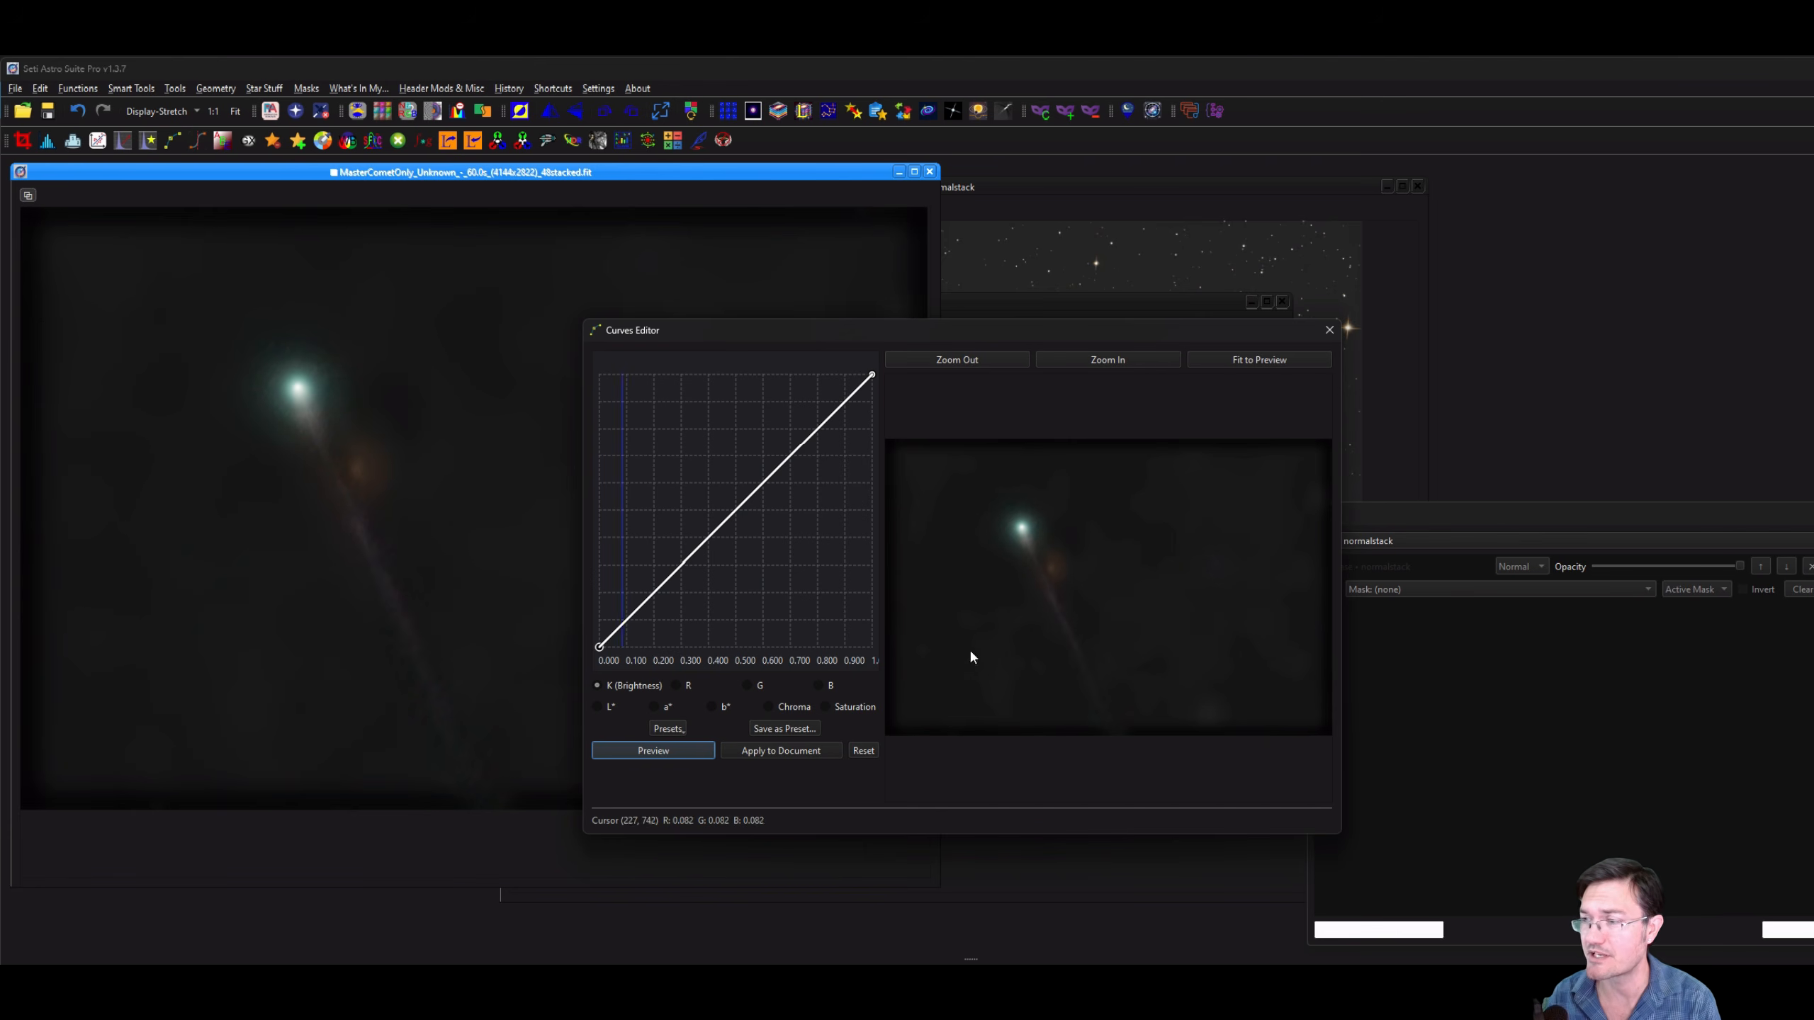
click(1329, 332)
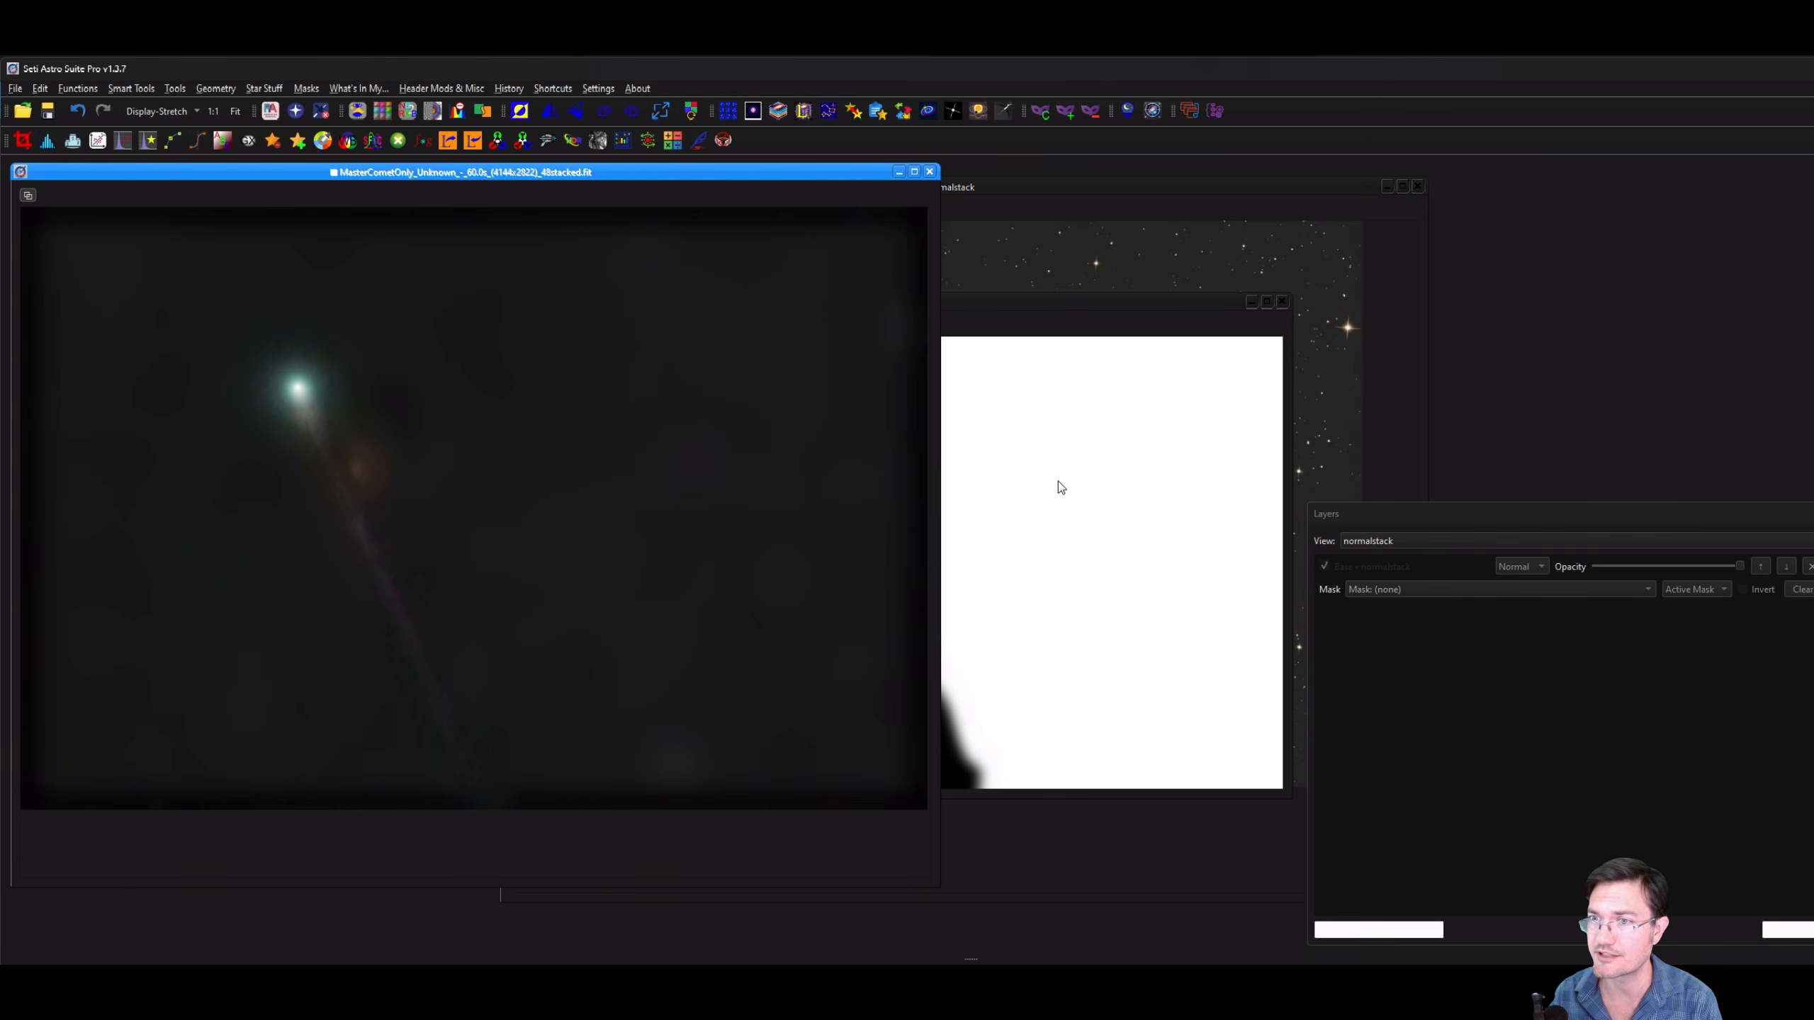
Close the freehand Mask document so it no longer masks MasterCometOnly.
click(1199, 413)
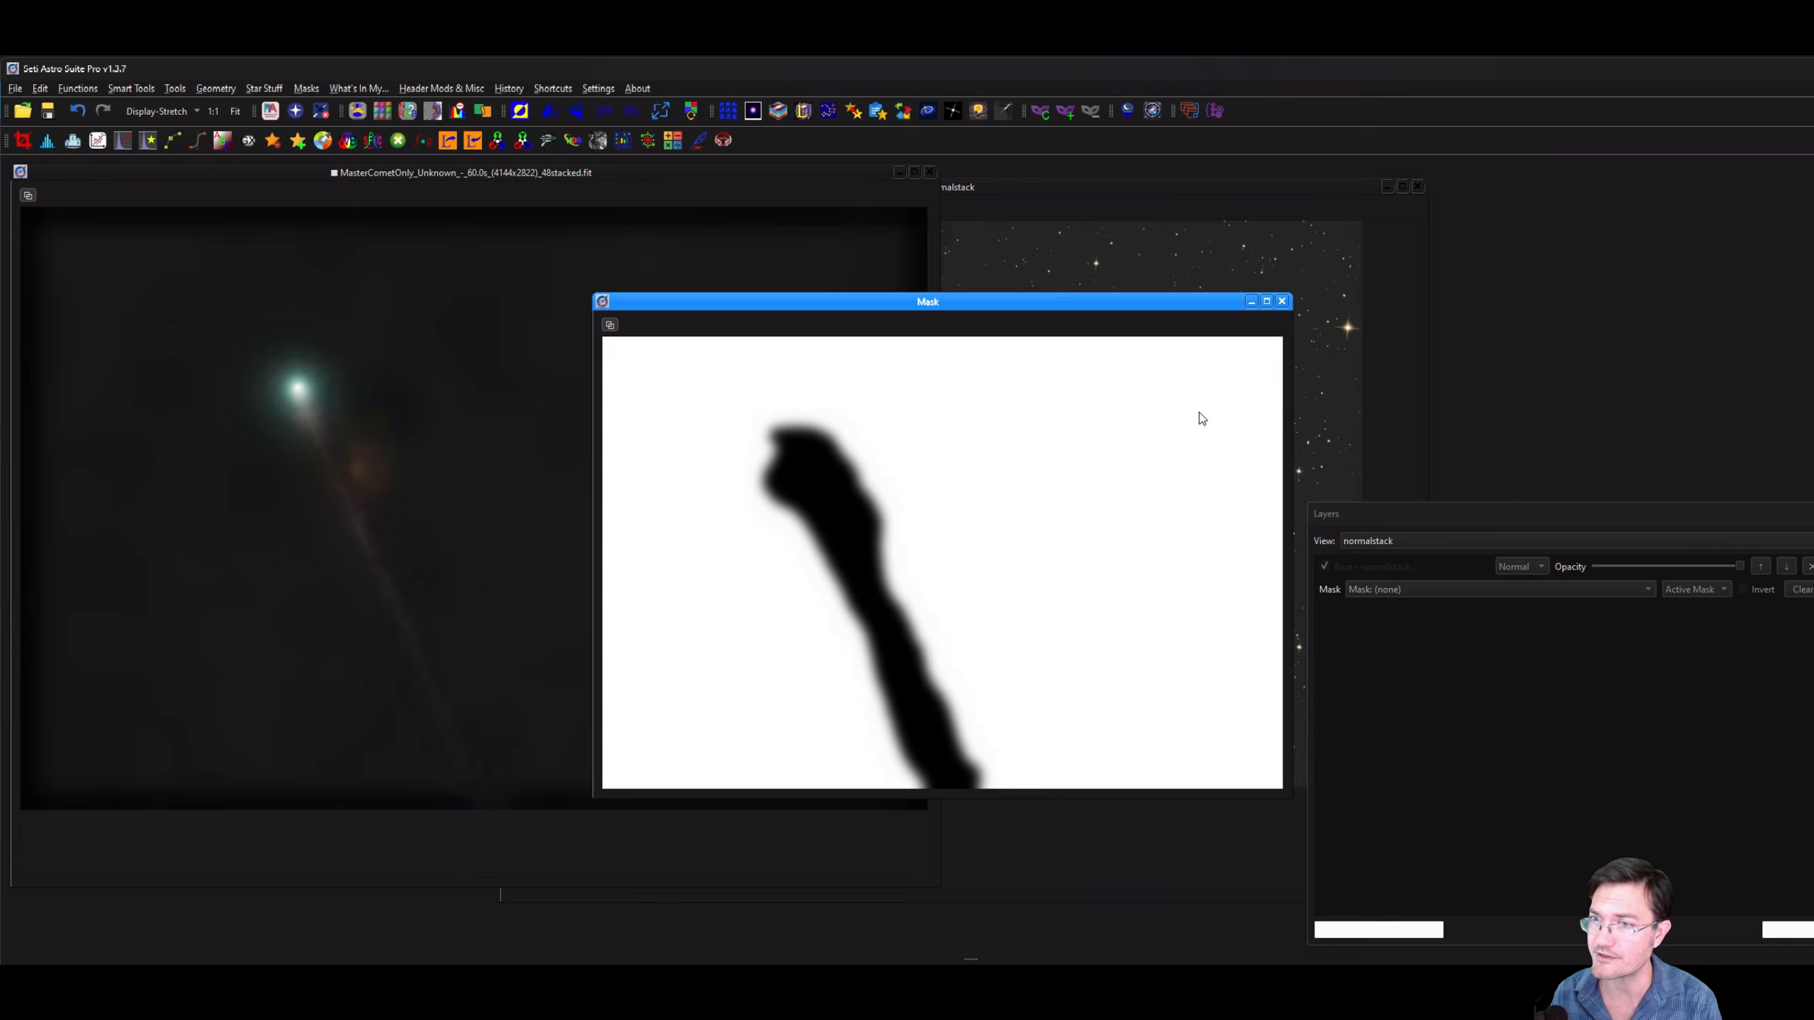
click(1282, 303)
click(984, 609)
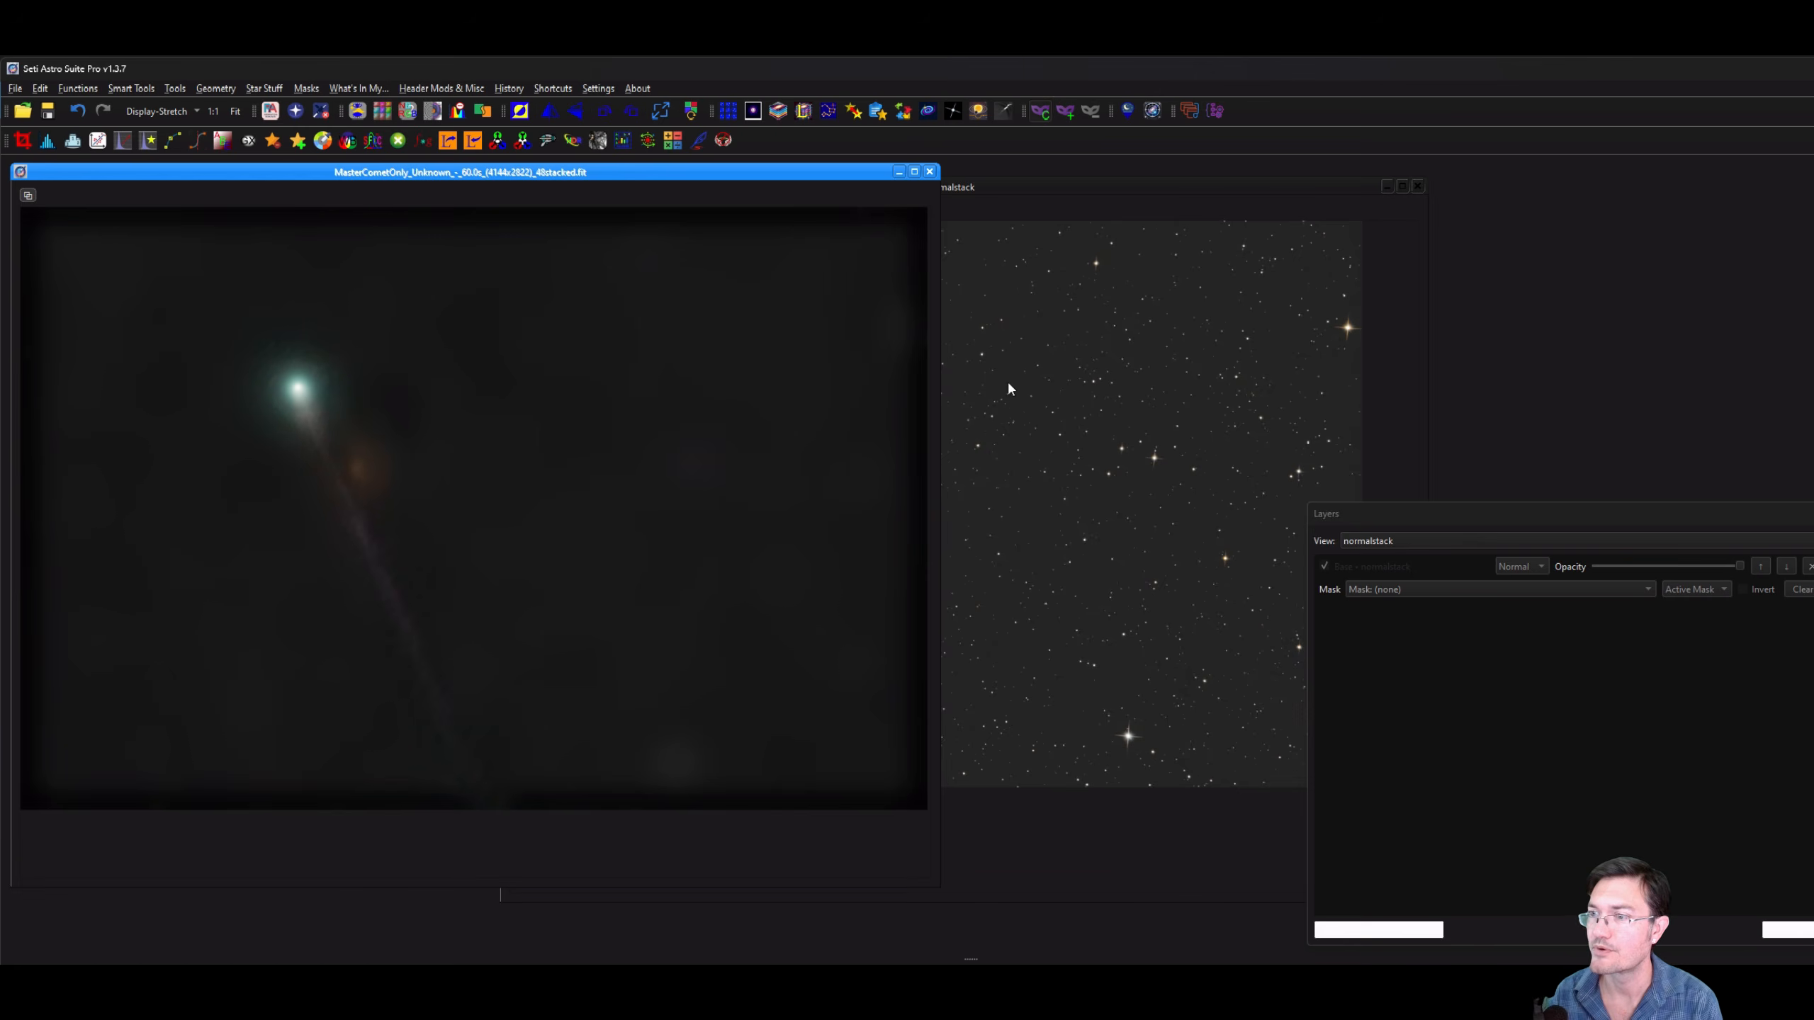
Create a Range Selection mask of the entire MasterCometOnly image with lower 0.12, upper 1.00, transition 0.03 and blur 38 px, as a Mask document.
click(1169, 370)
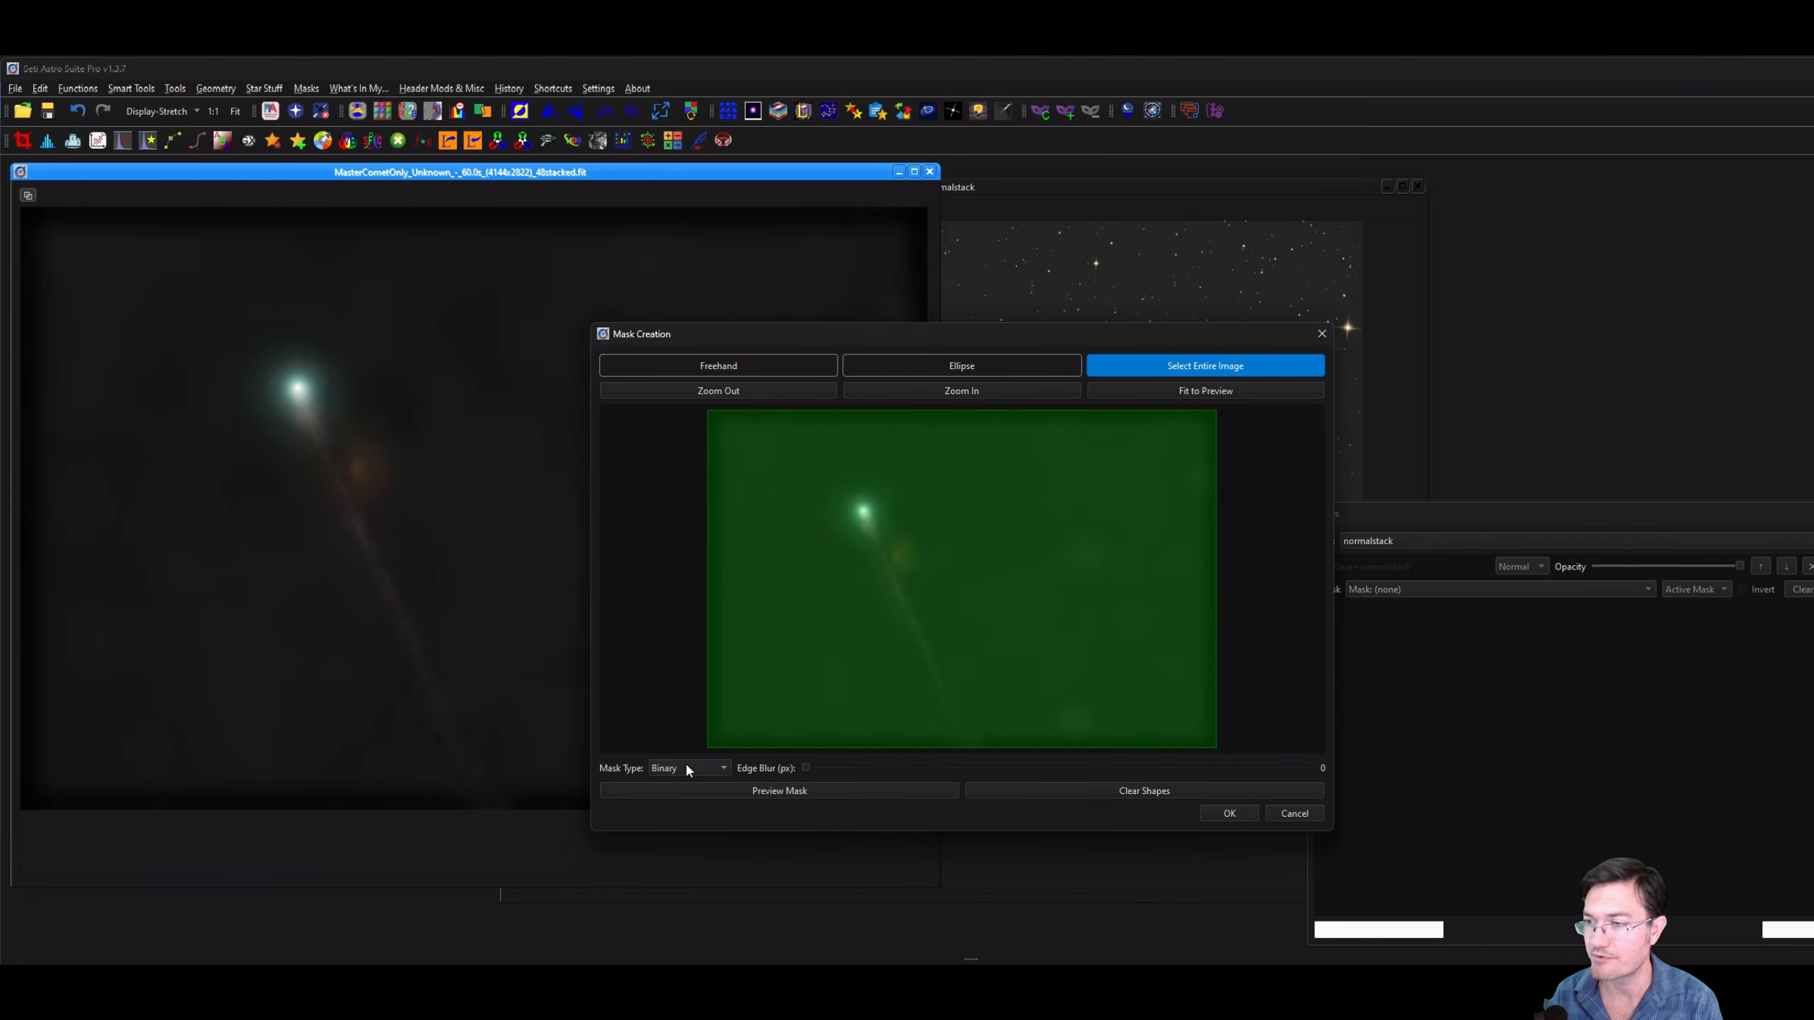
click(688, 768)
click(691, 788)
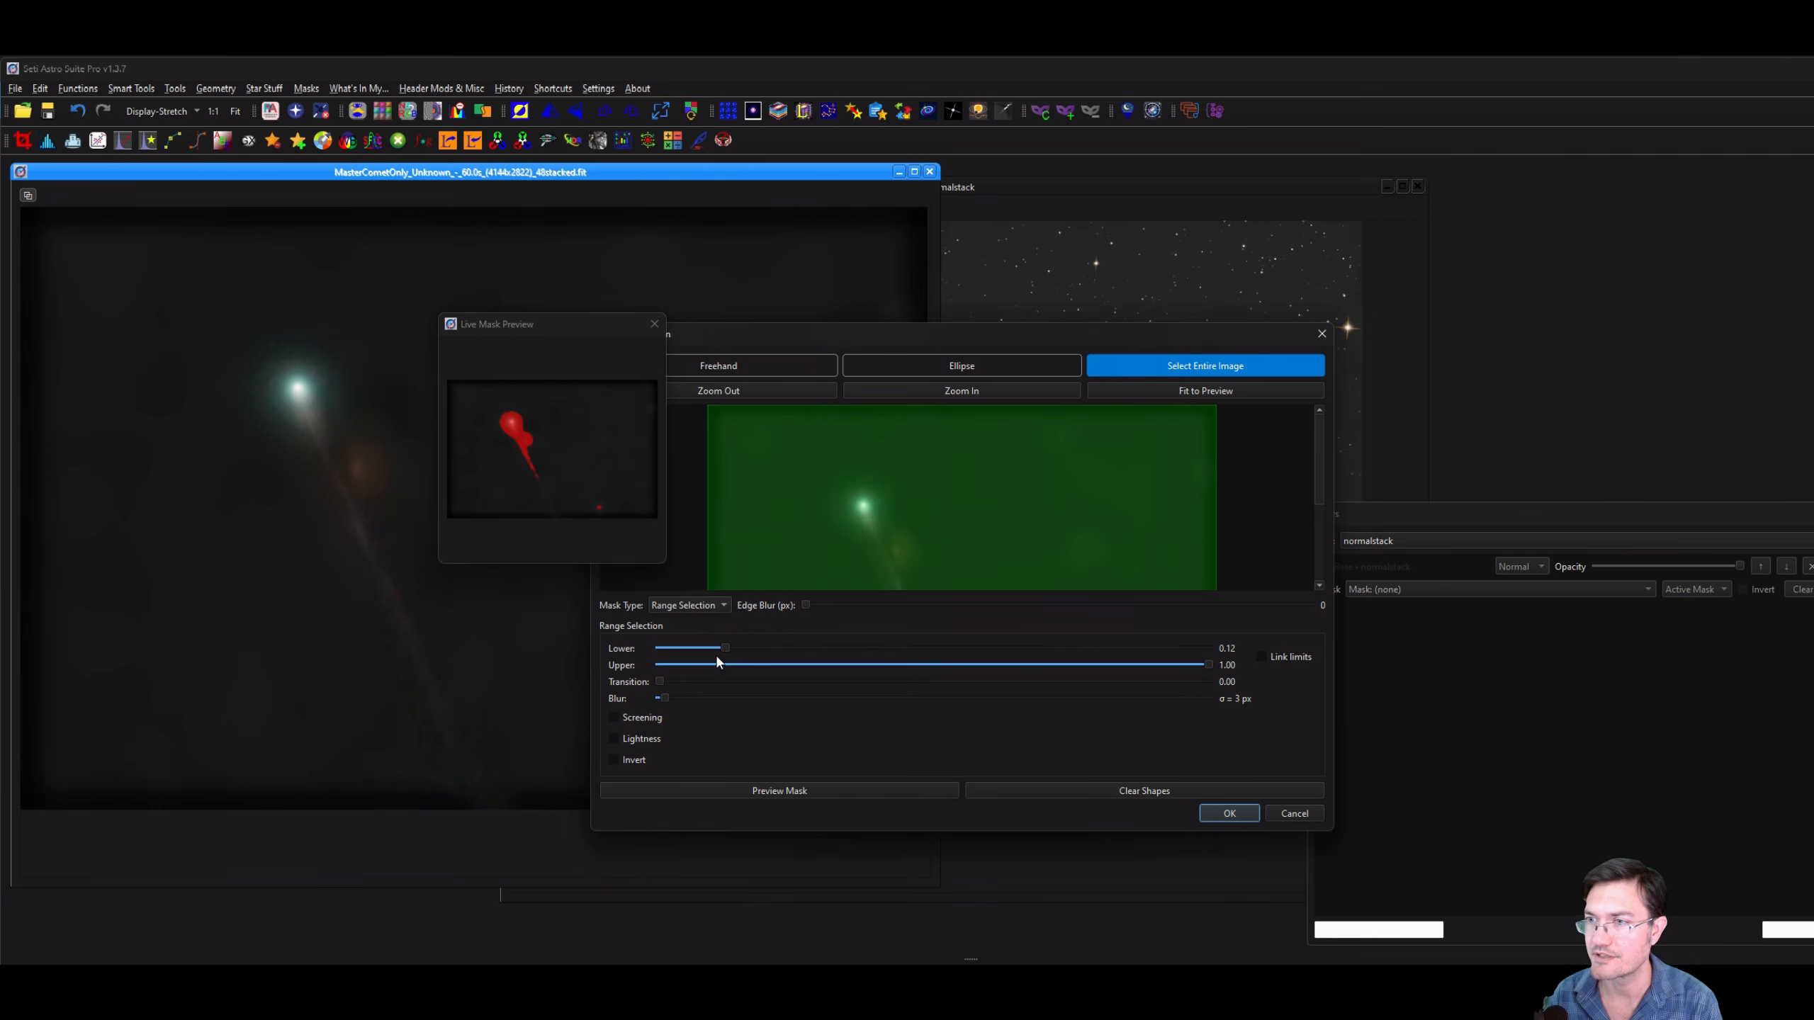
drag(717, 655, 672, 682)
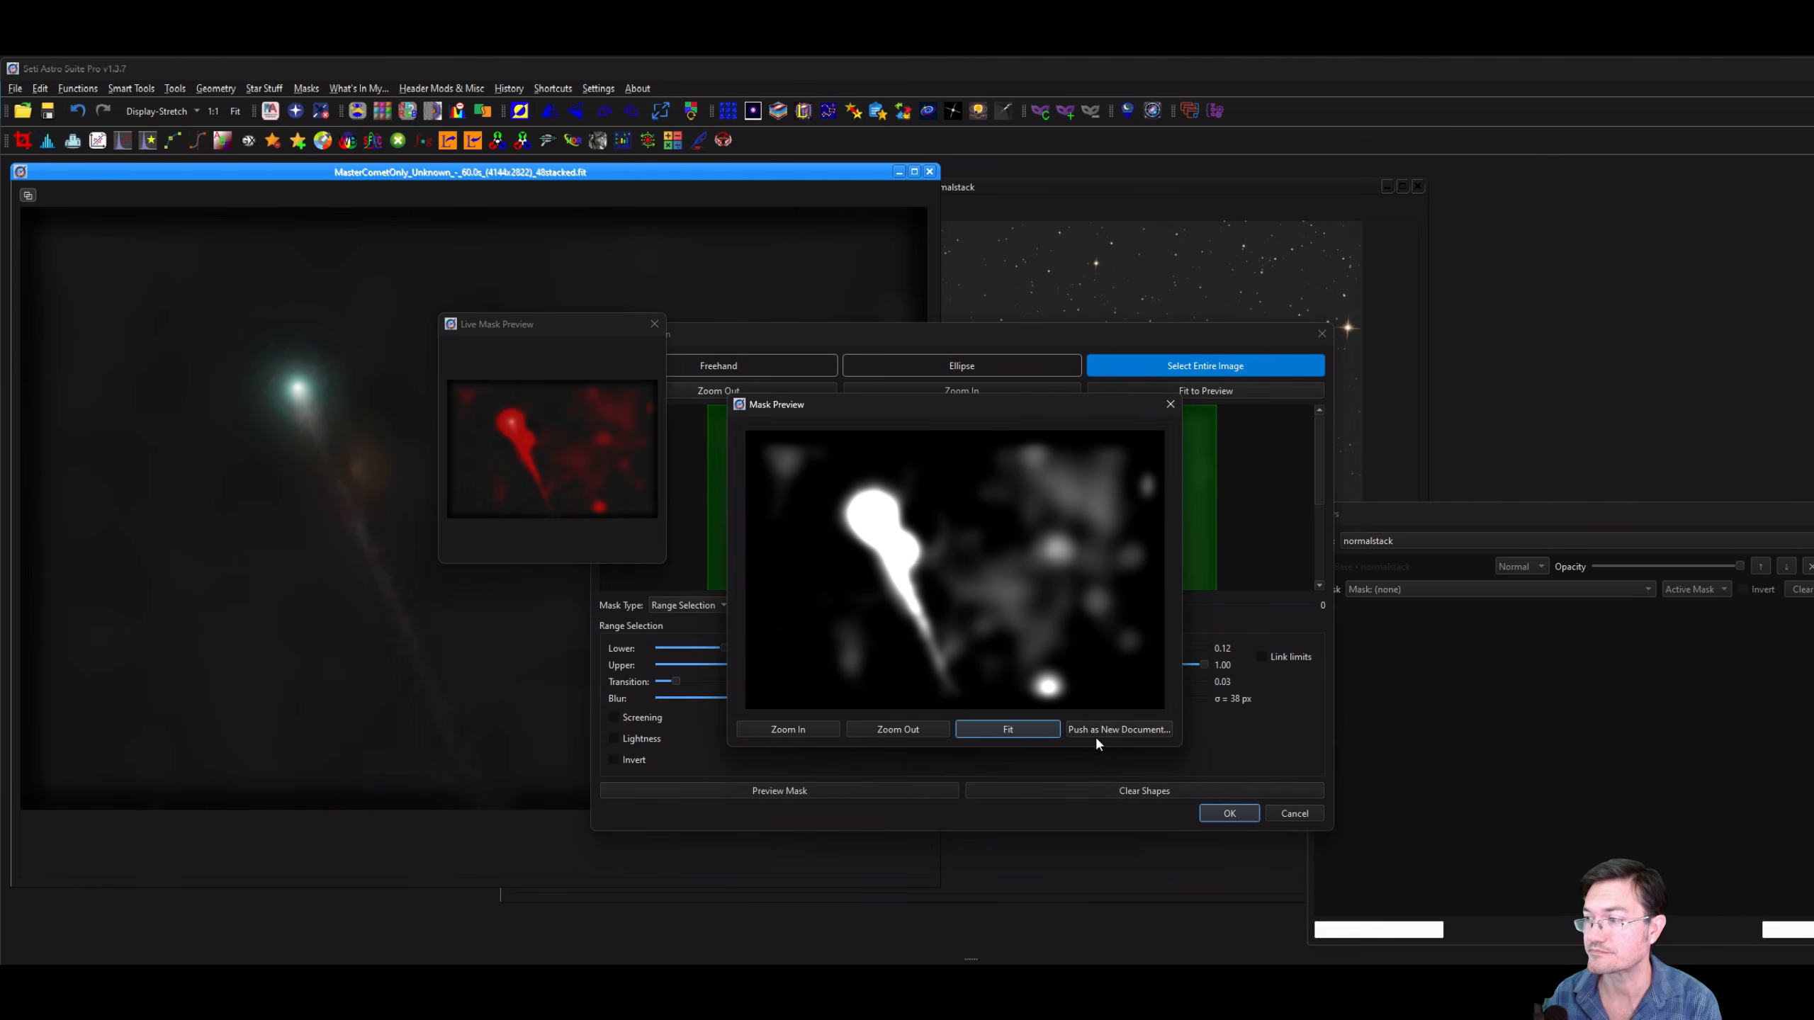
click(1094, 735)
click(941, 597)
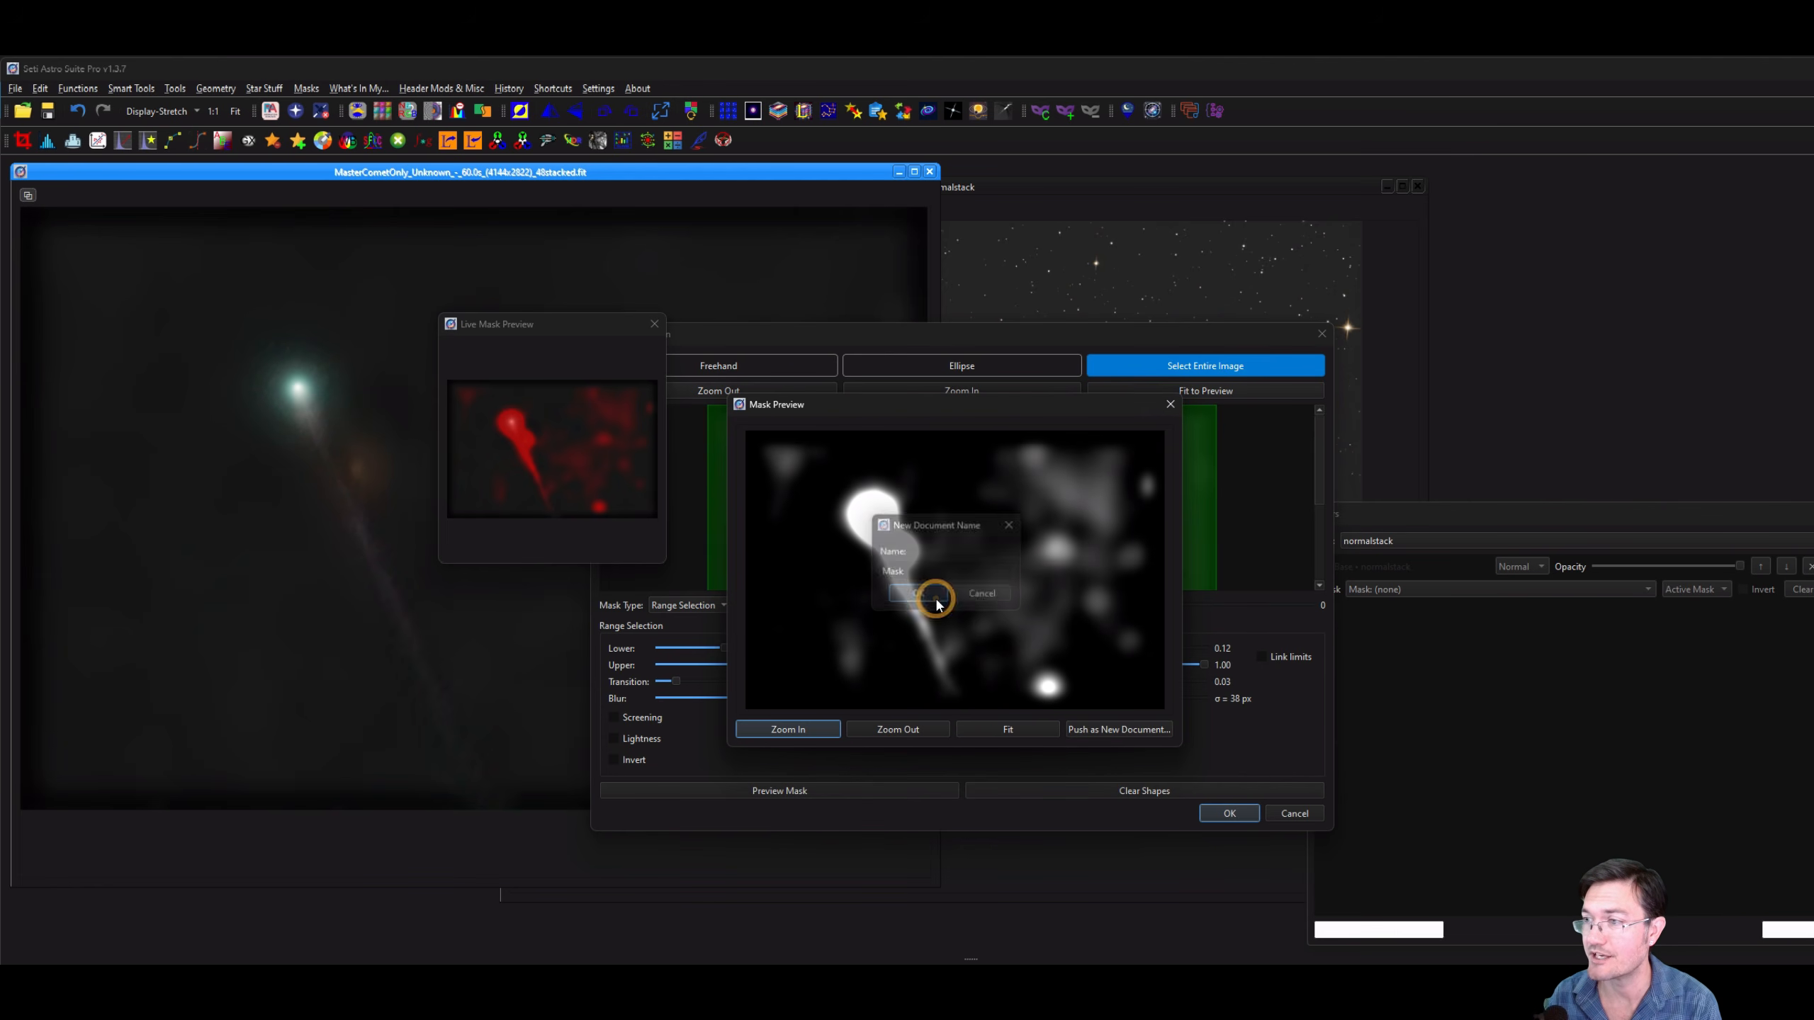
click(1170, 404)
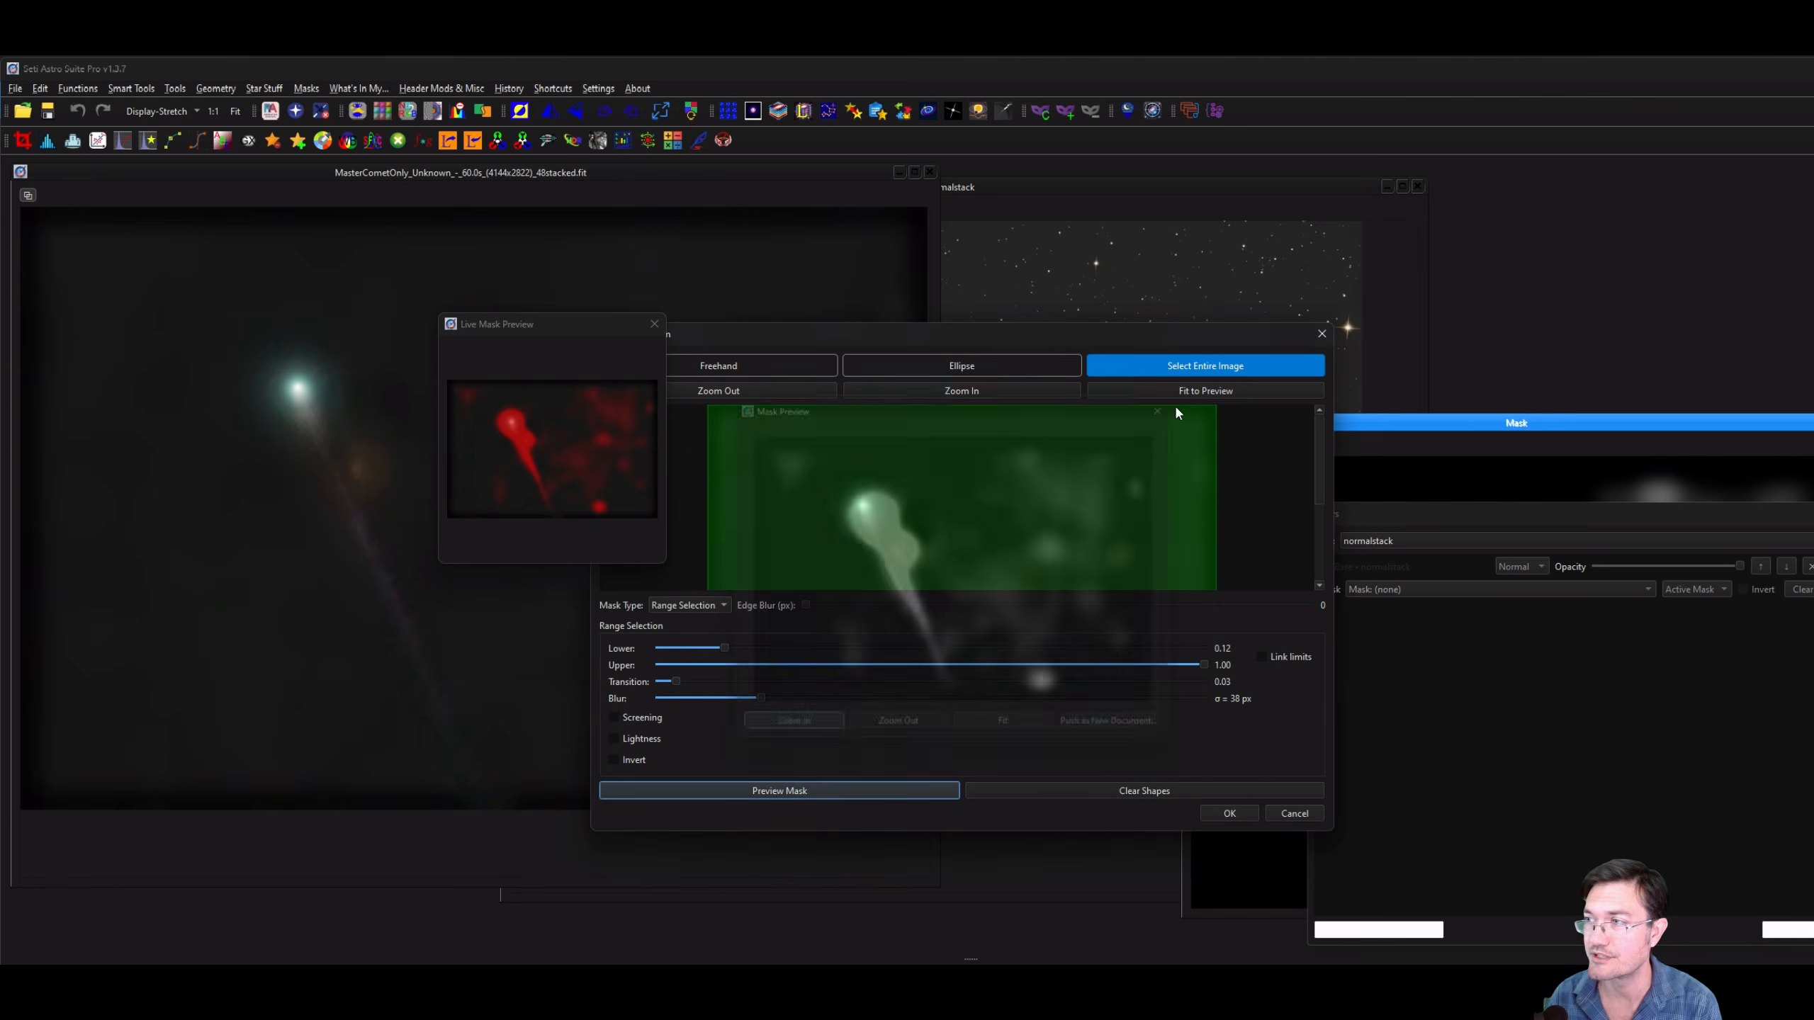
click(1322, 334)
Apply the range mask to MasterCometOnly, darken the image with a slightly lowered K (Brightness) curve, and close the Curves Editor.
drag(1345, 416, 687, 300)
drag(569, 323, 319, 340)
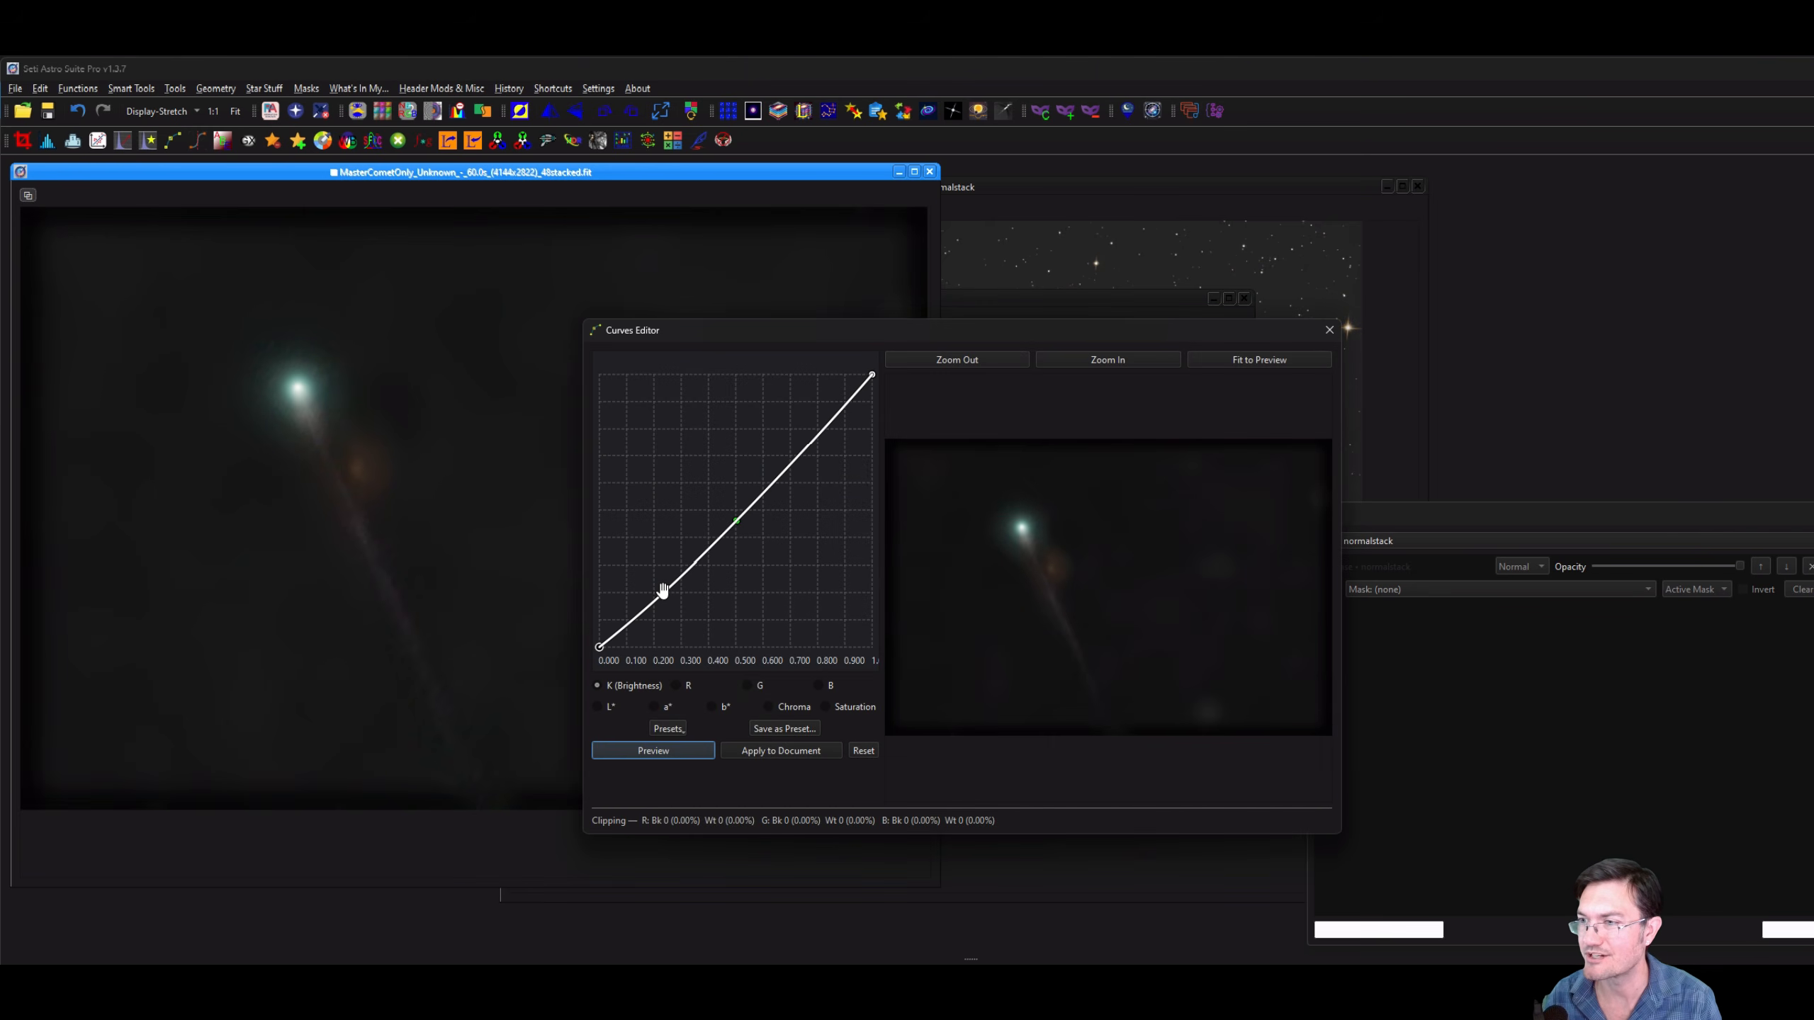
click(786, 749)
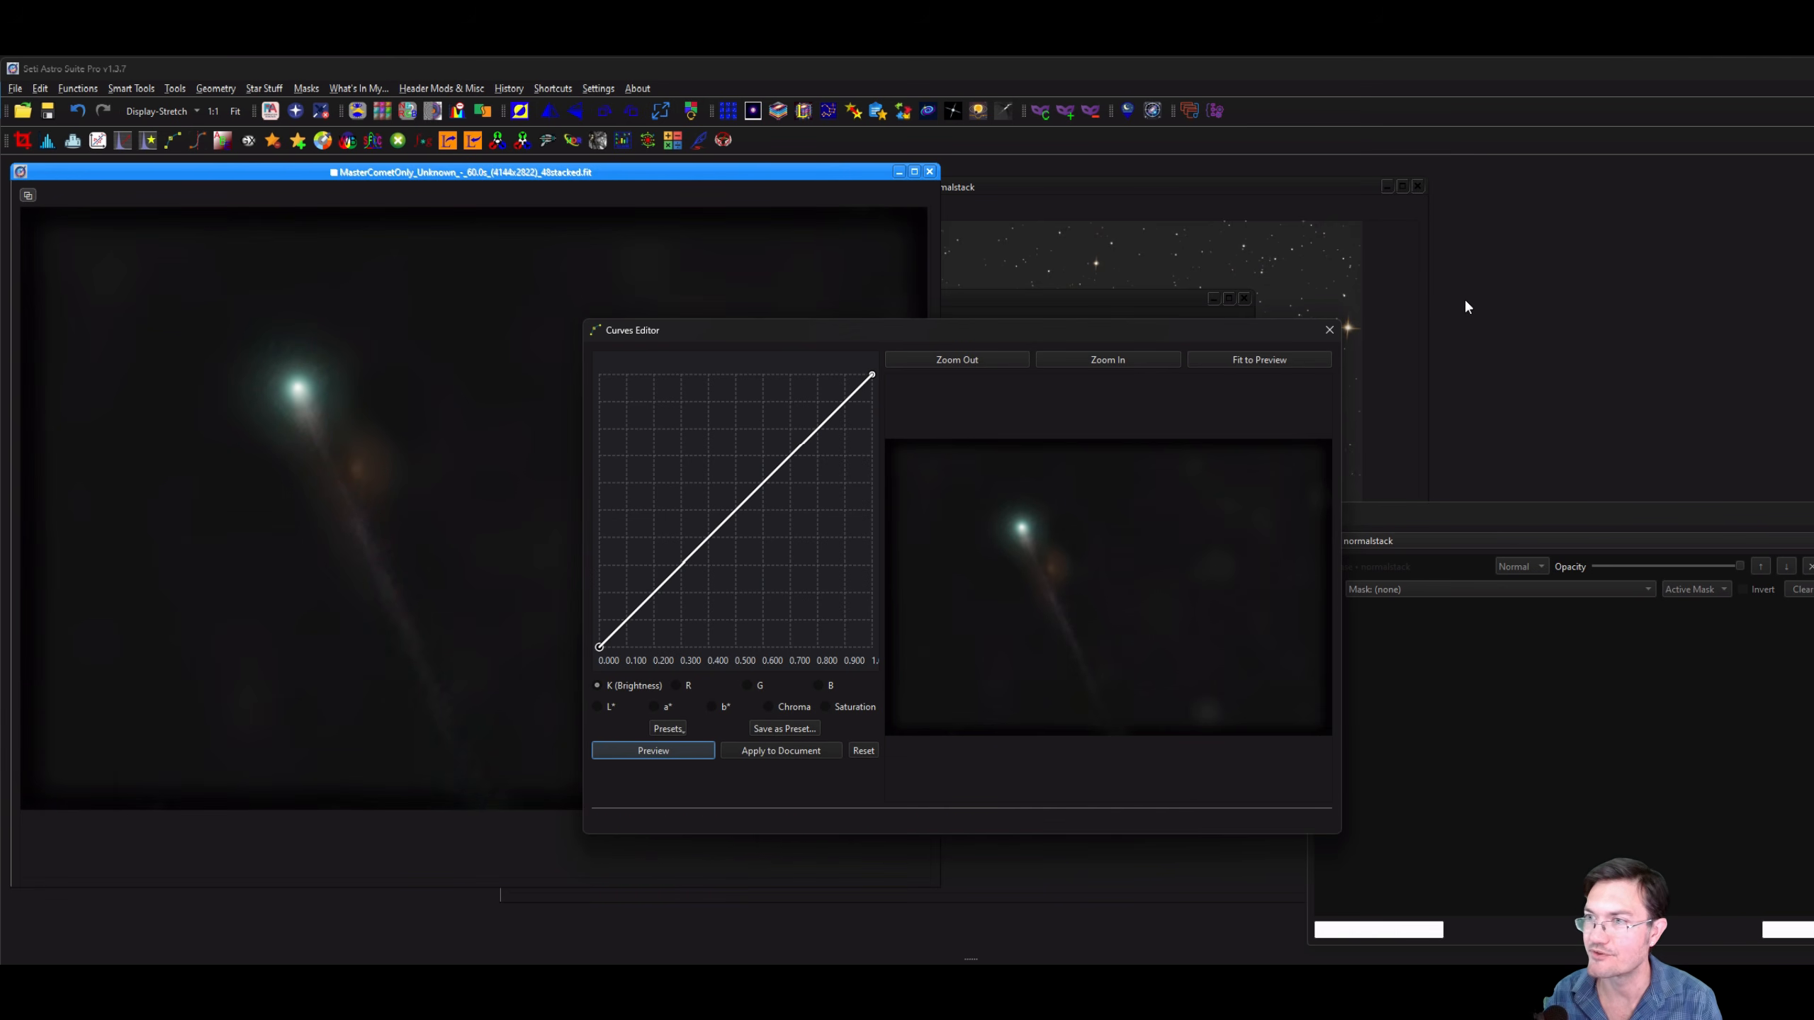
click(1329, 329)
Move the layer controls clear of the image and try overlaying MasterCometOnly on normalstack as a Screen-blended layer.
drag(1395, 513, 1347, 245)
click(27, 195)
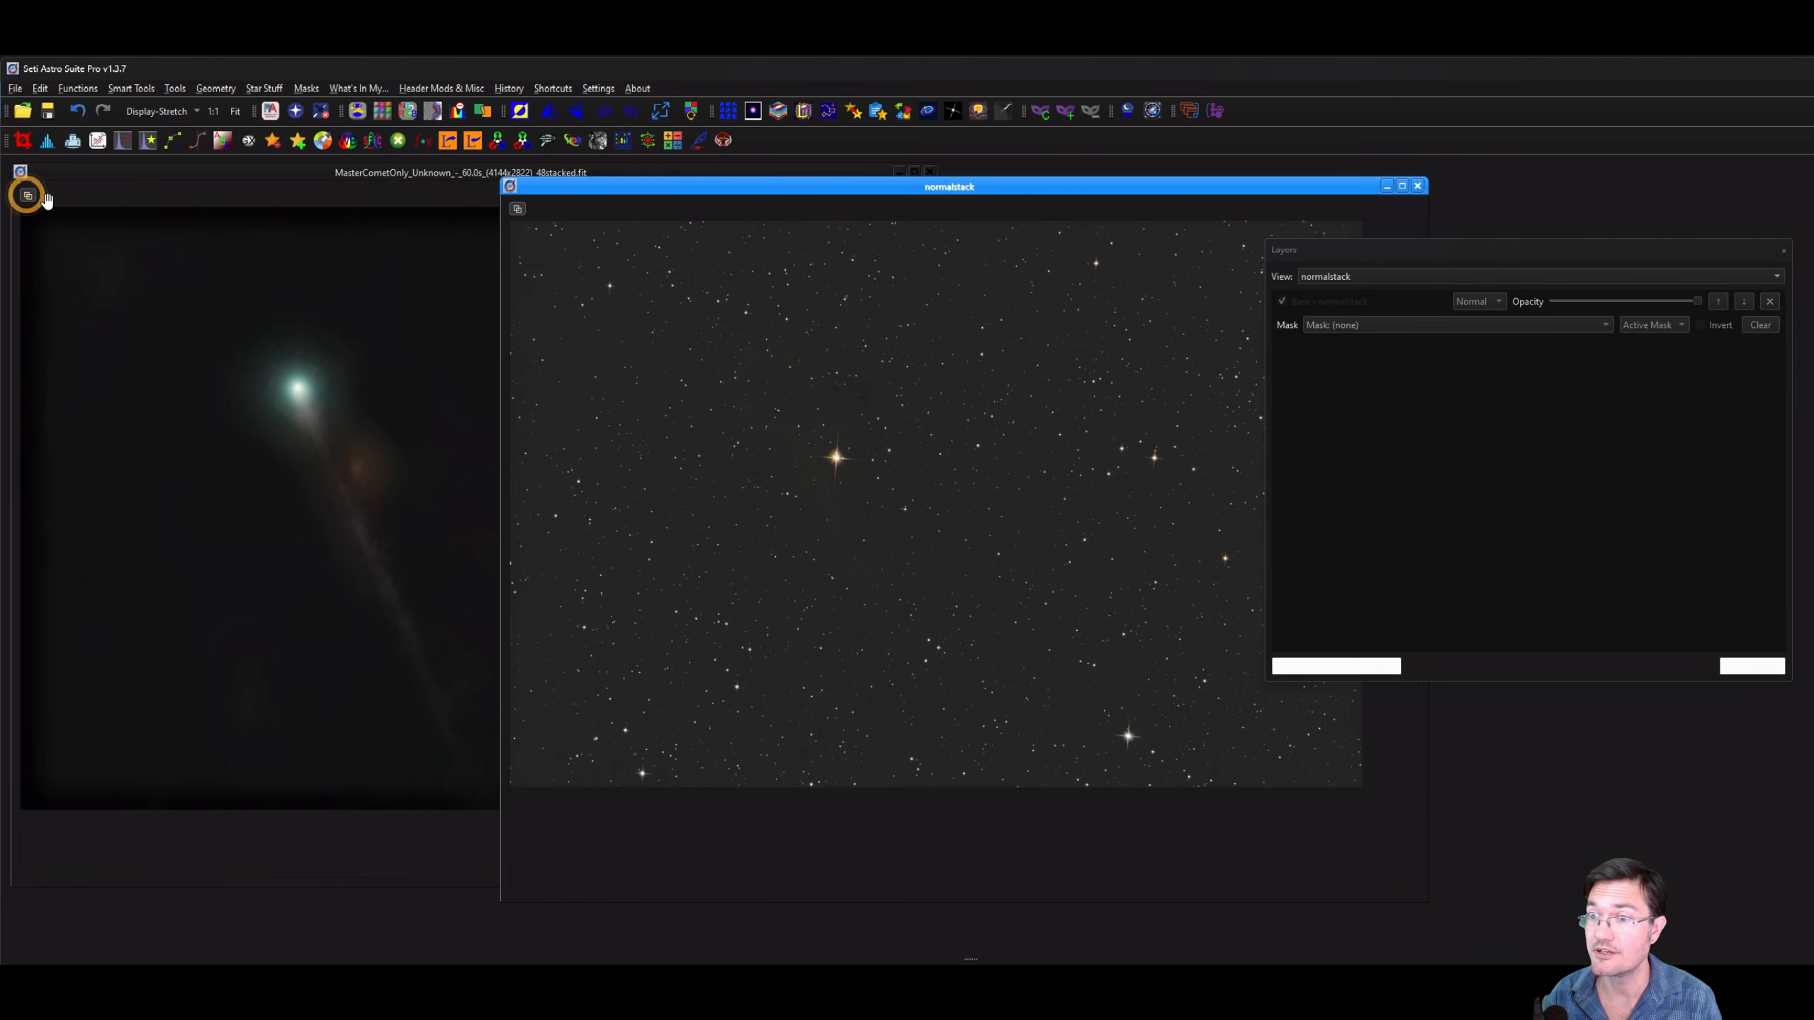
drag(1455, 500, 1458, 502)
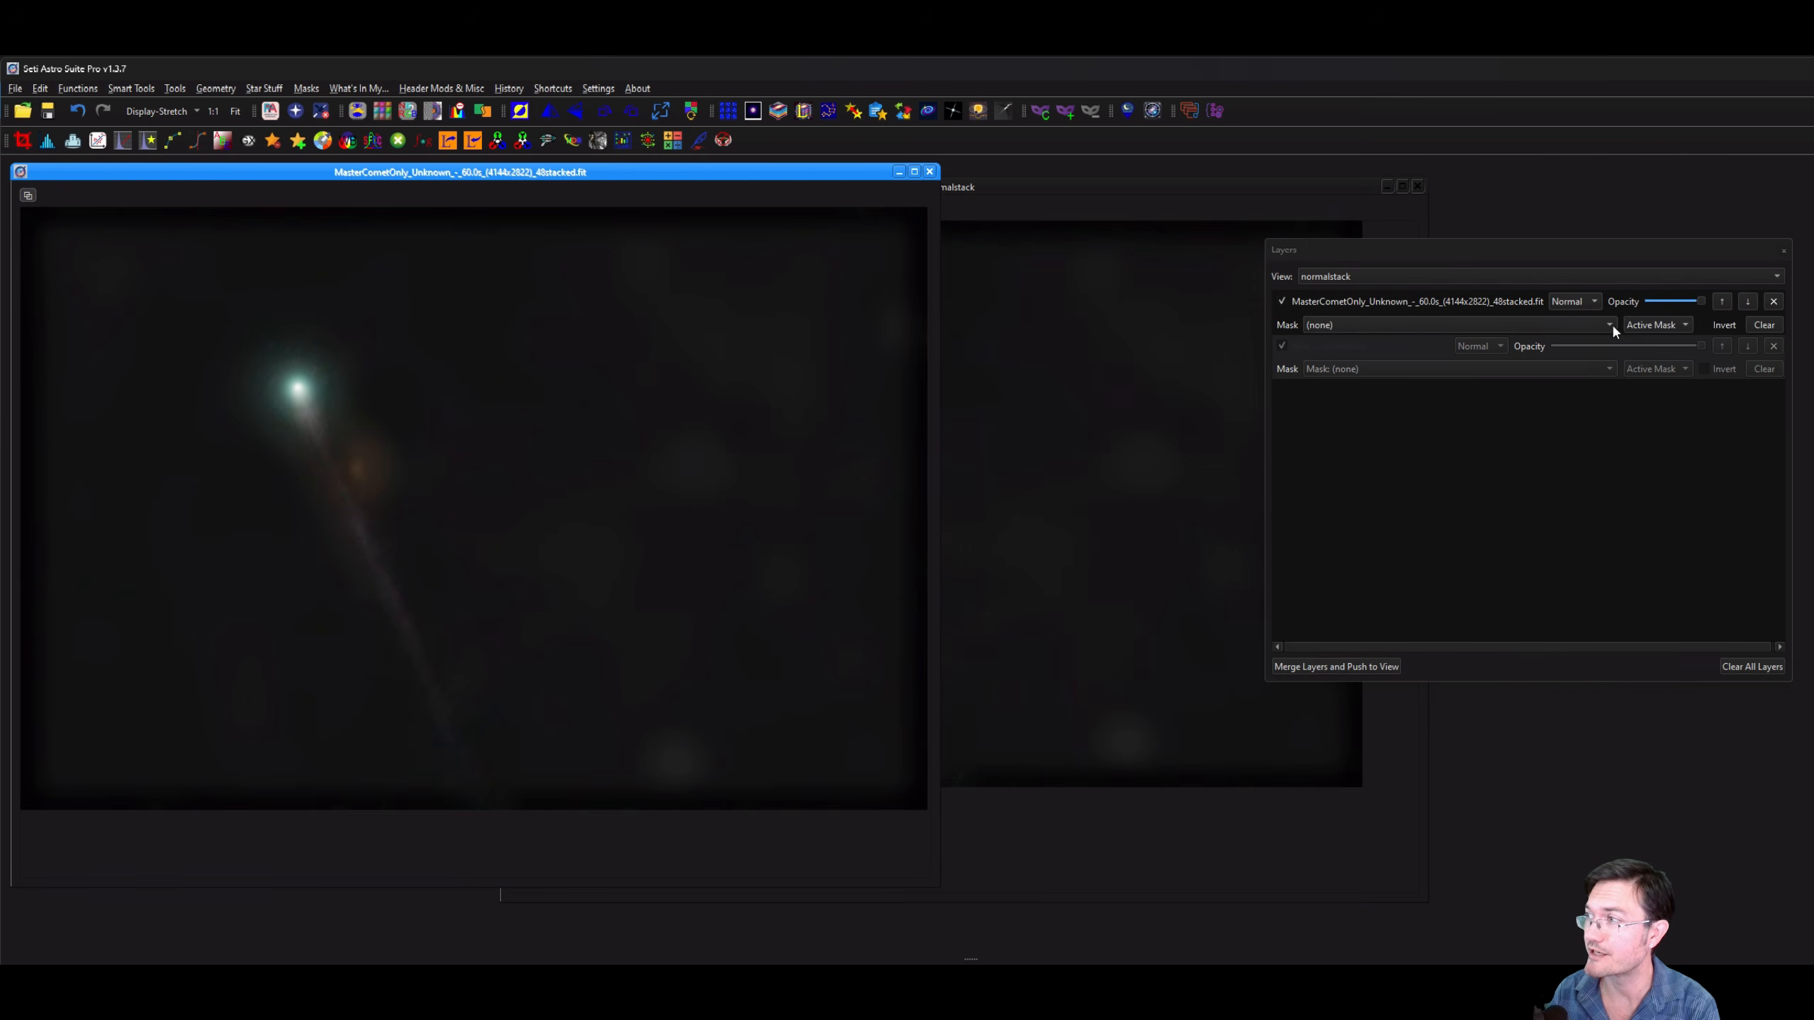
click(1595, 303)
click(1559, 346)
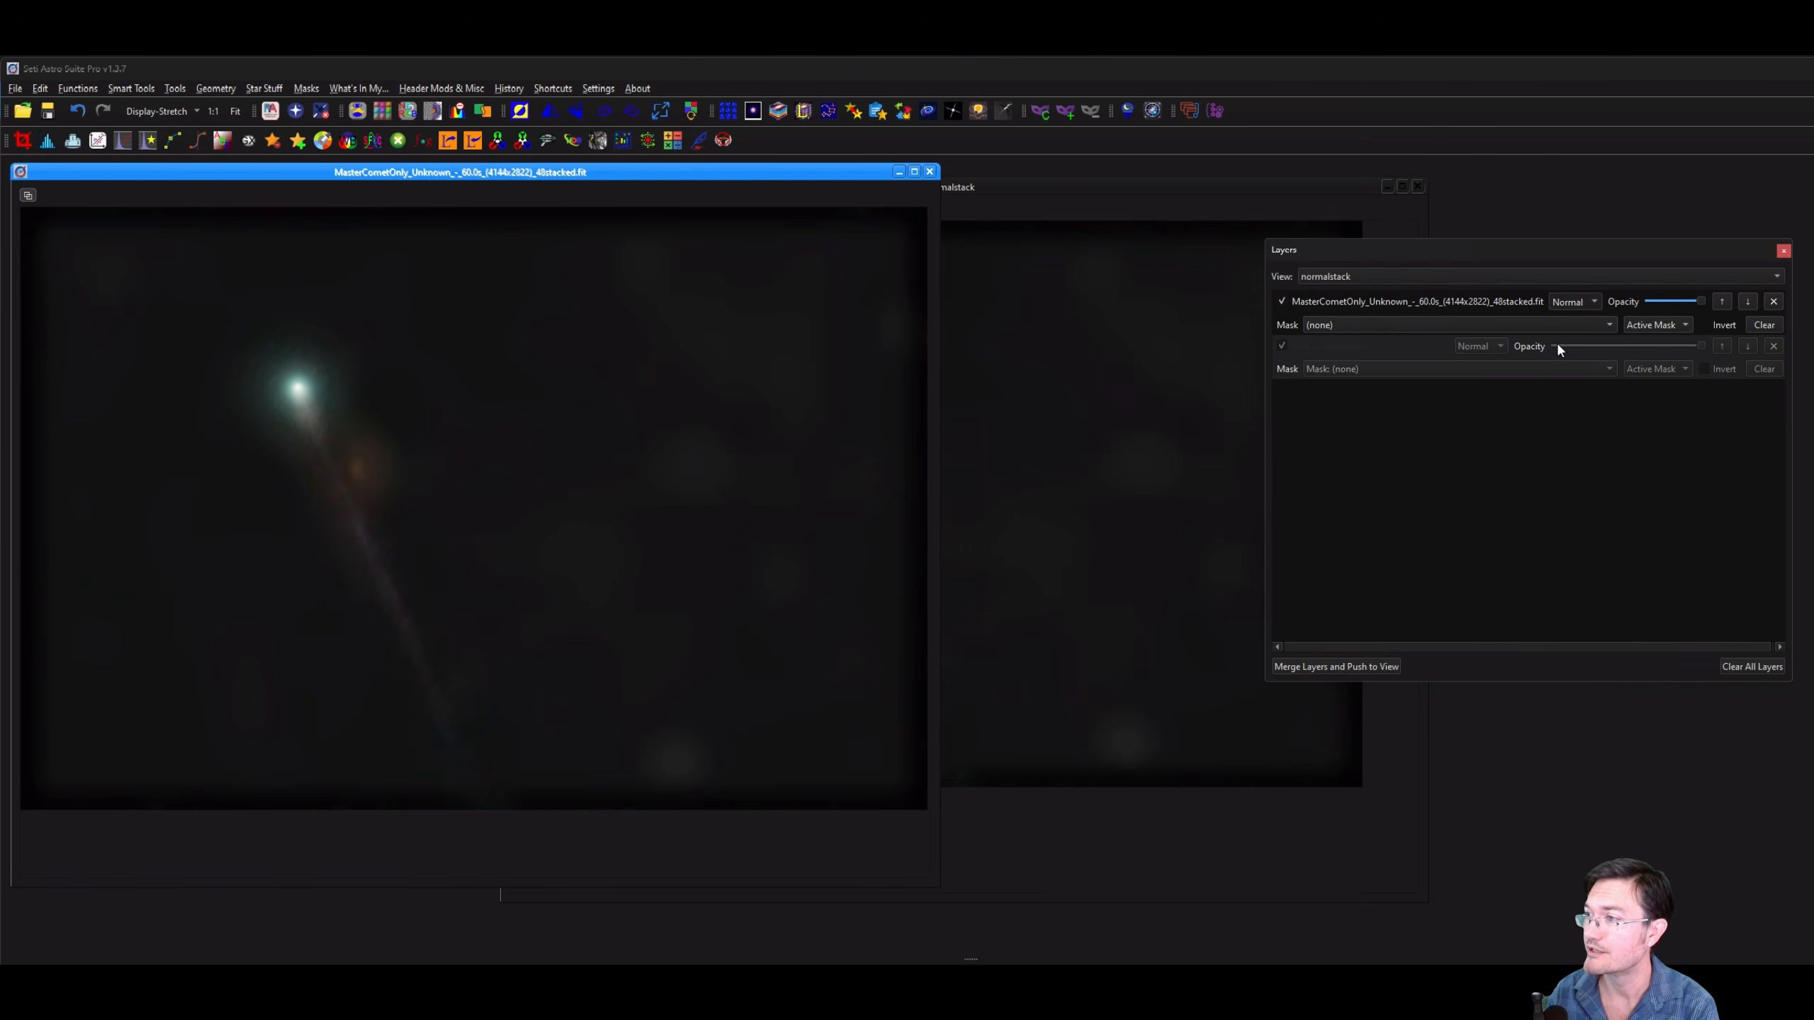
click(1157, 529)
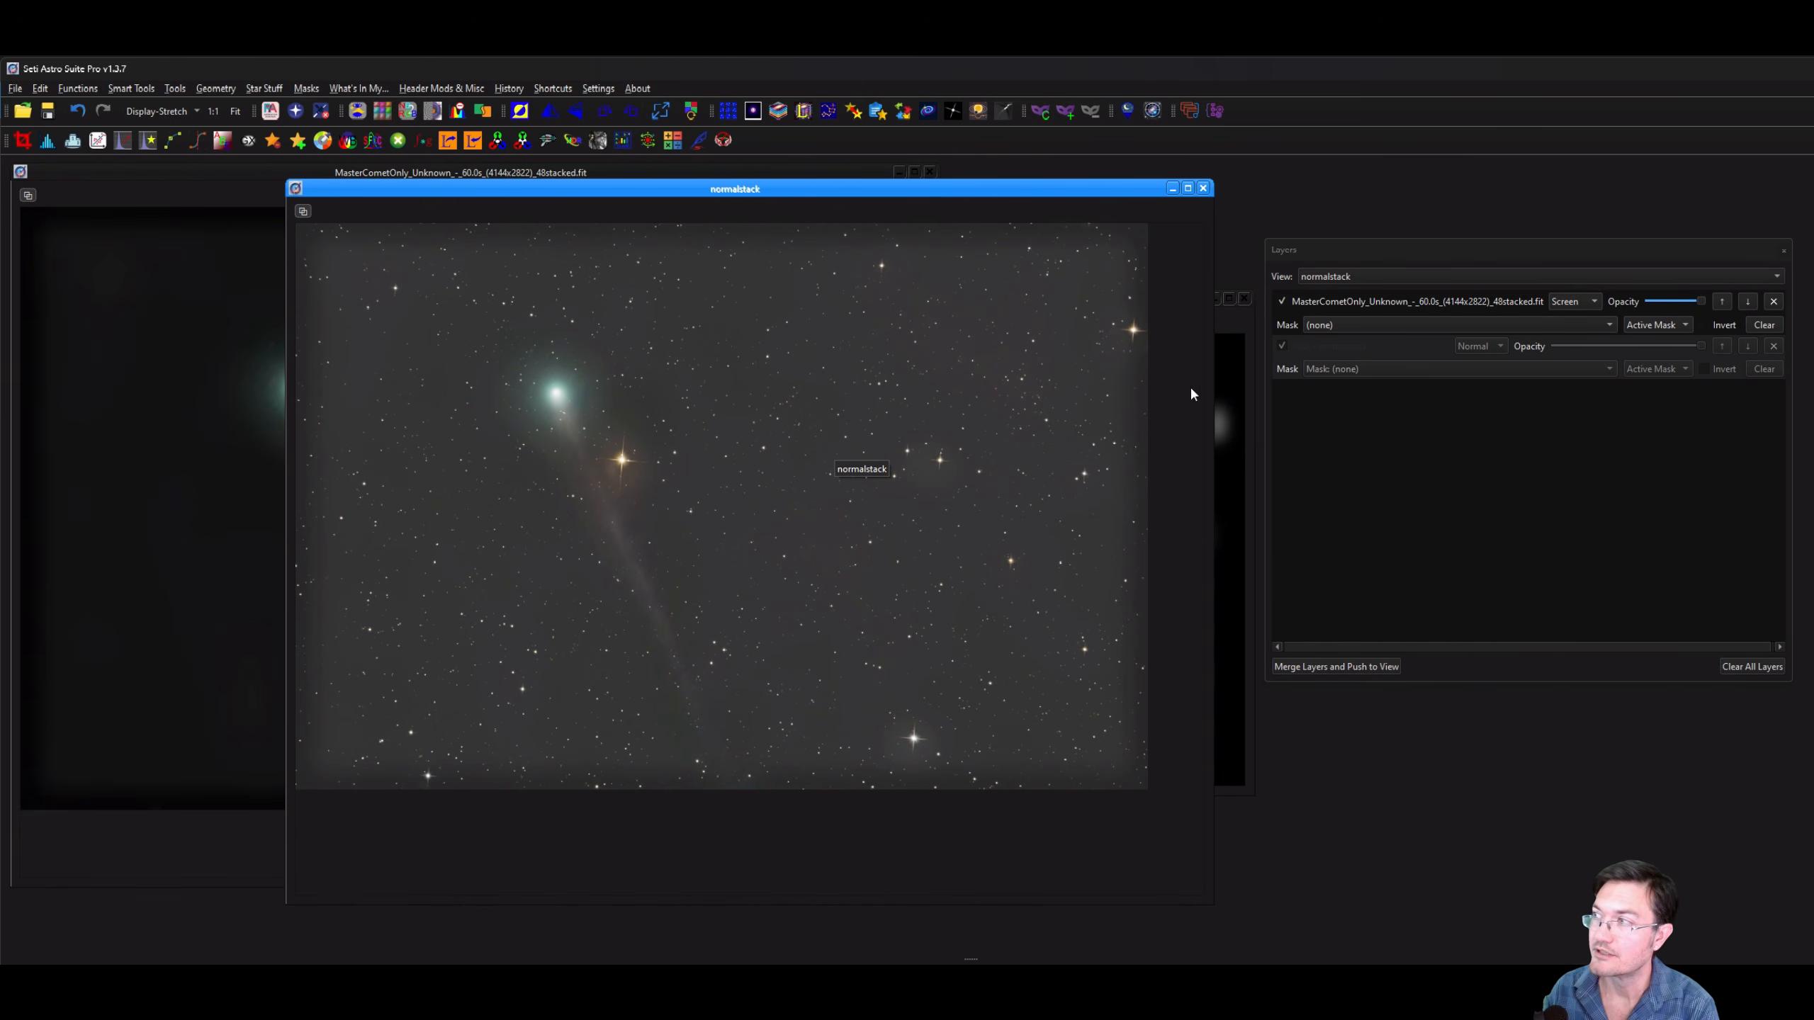
Try reducing the comet layer's opacity, return it to full, and merge the layers into normalstack.
click(1688, 308)
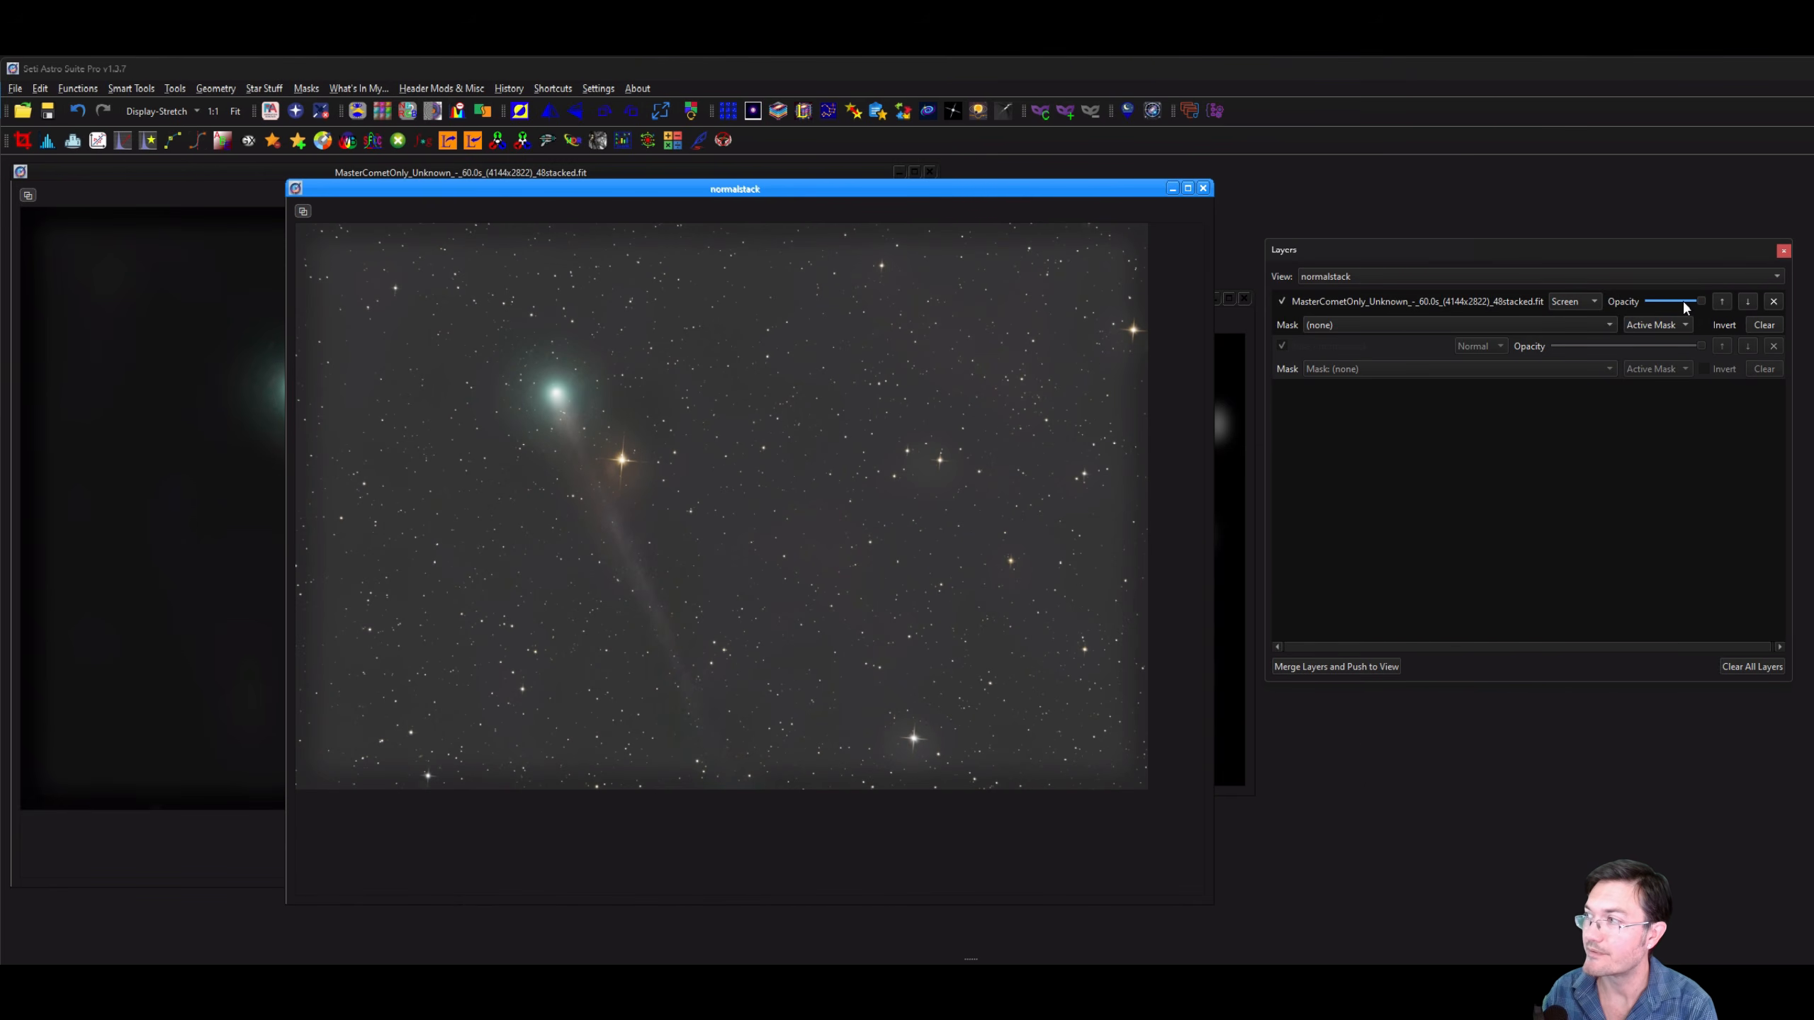
click(1686, 303)
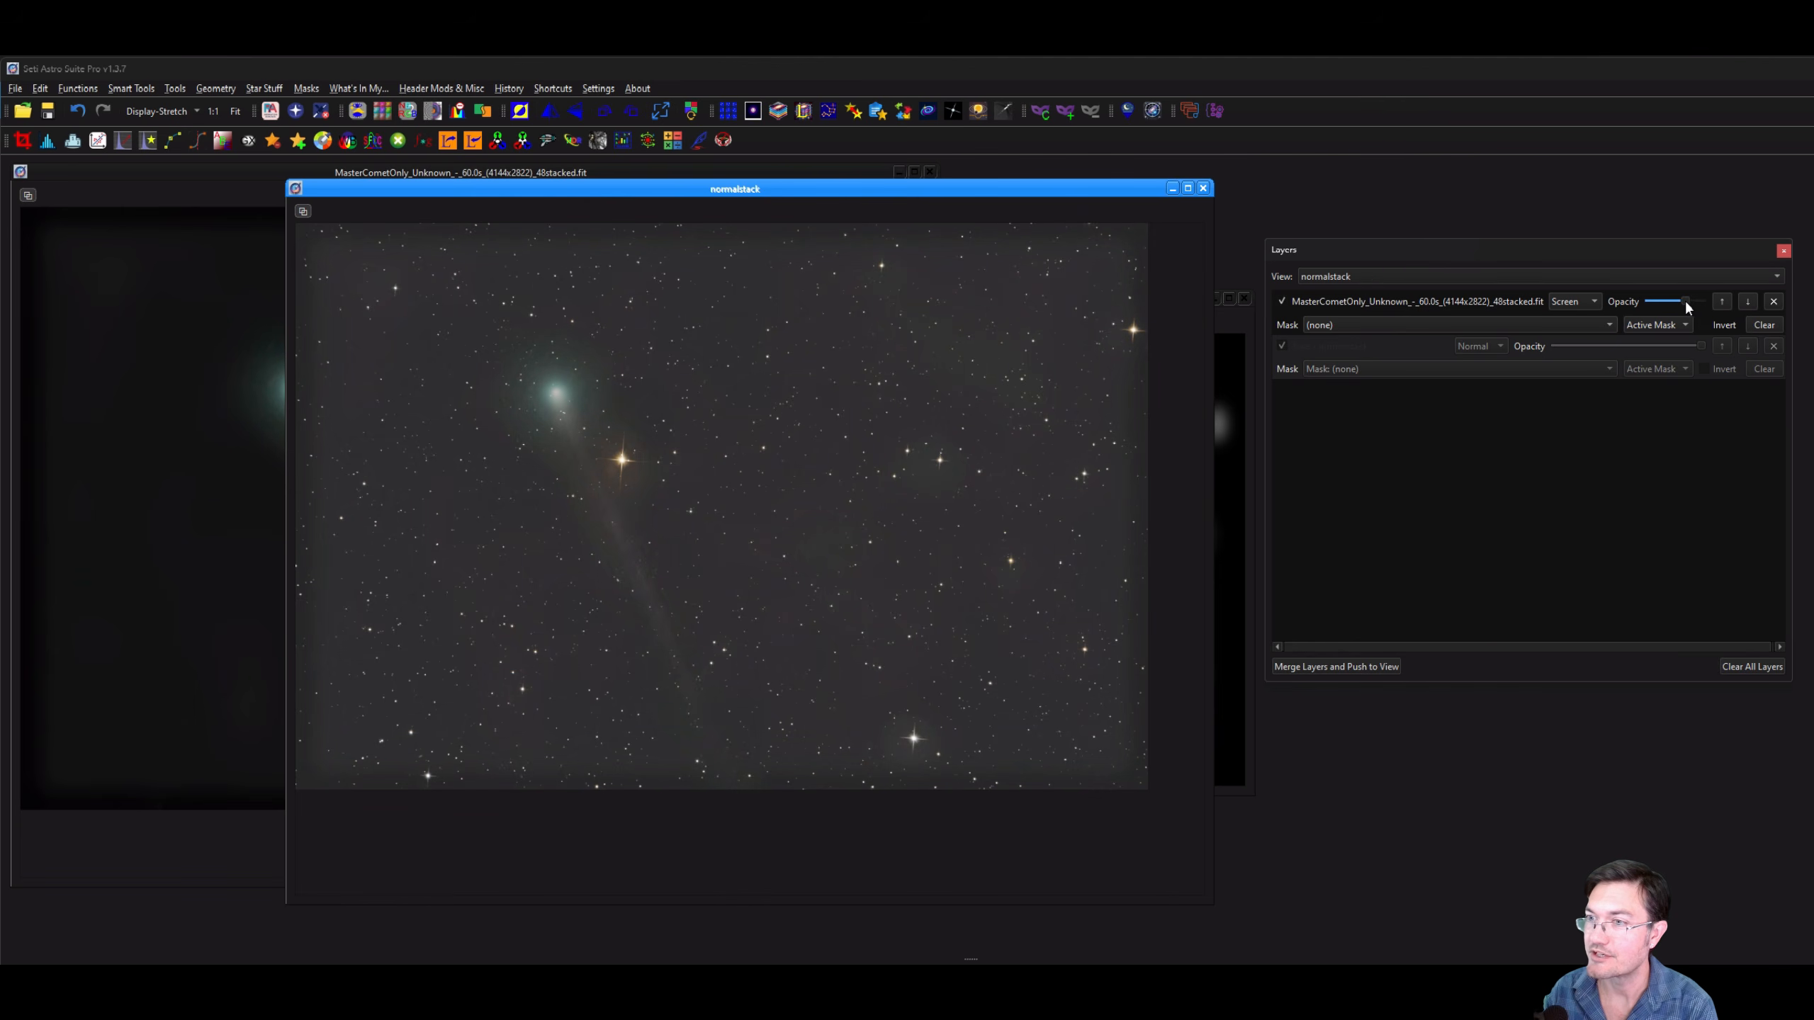
drag(1686, 302, 1708, 304)
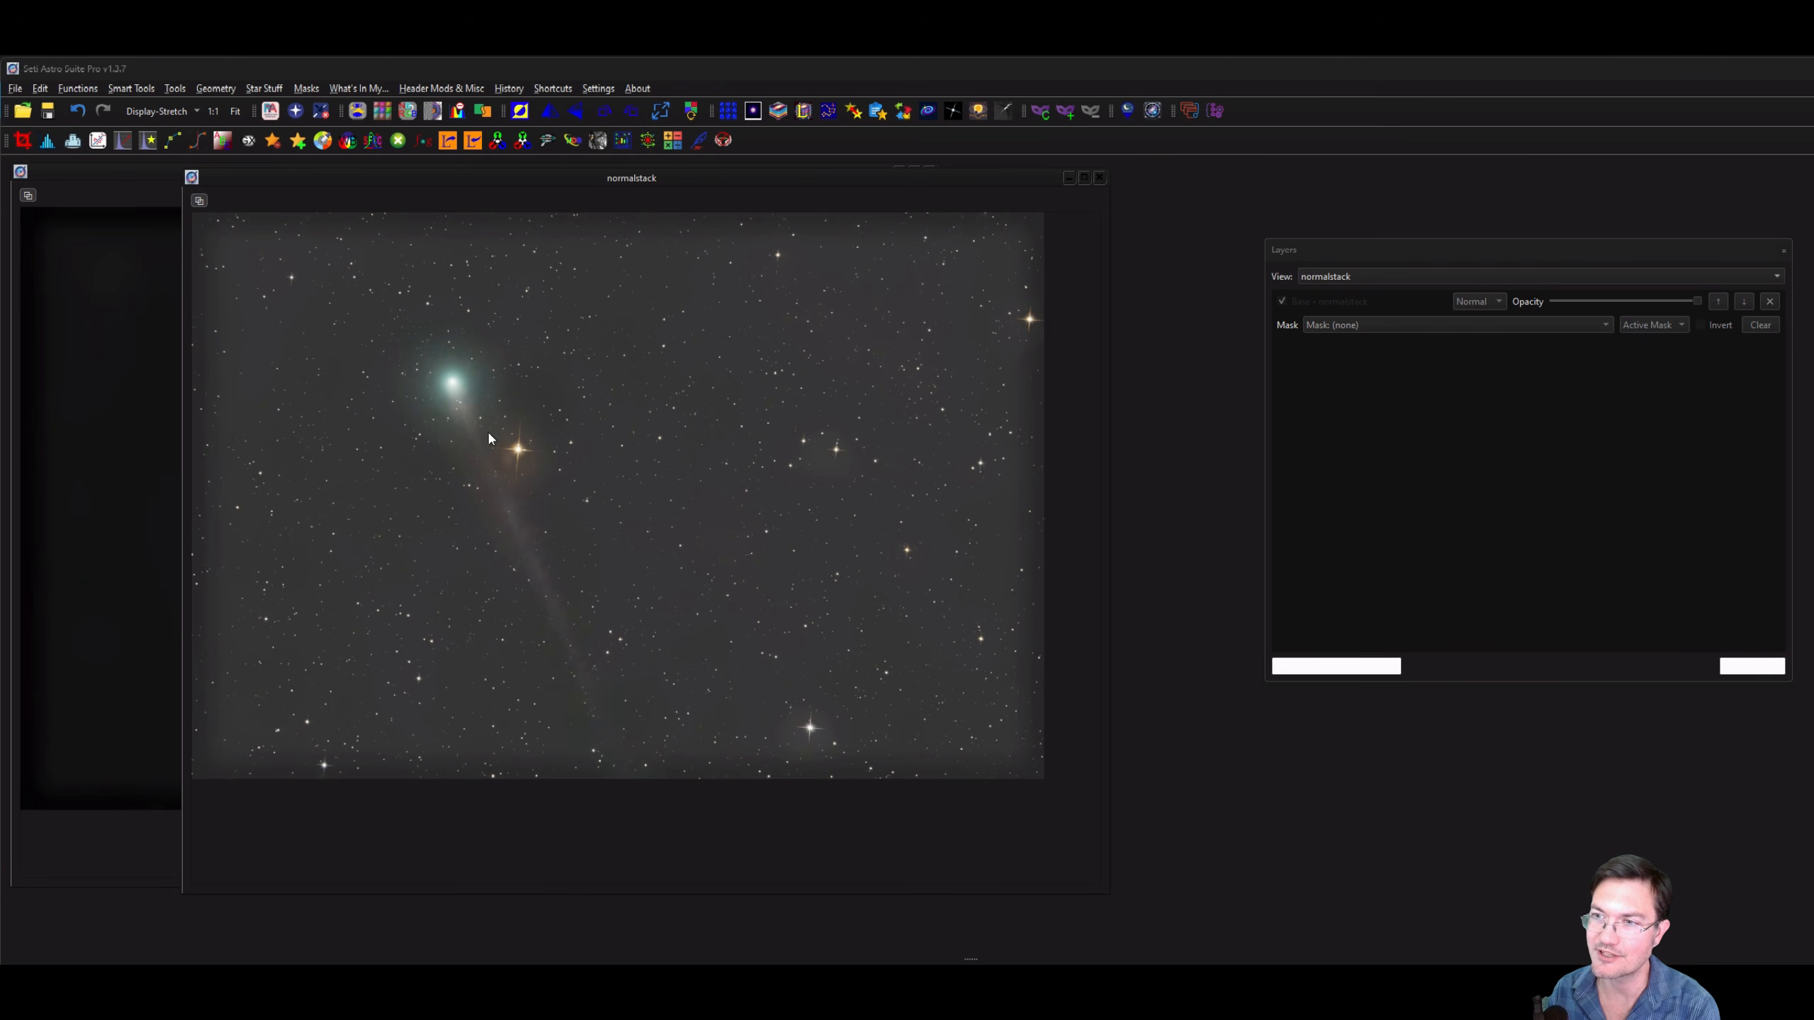
Undo the comet layer merge on normalstack and move its window clear of MasterCometOnly.
click(79, 111)
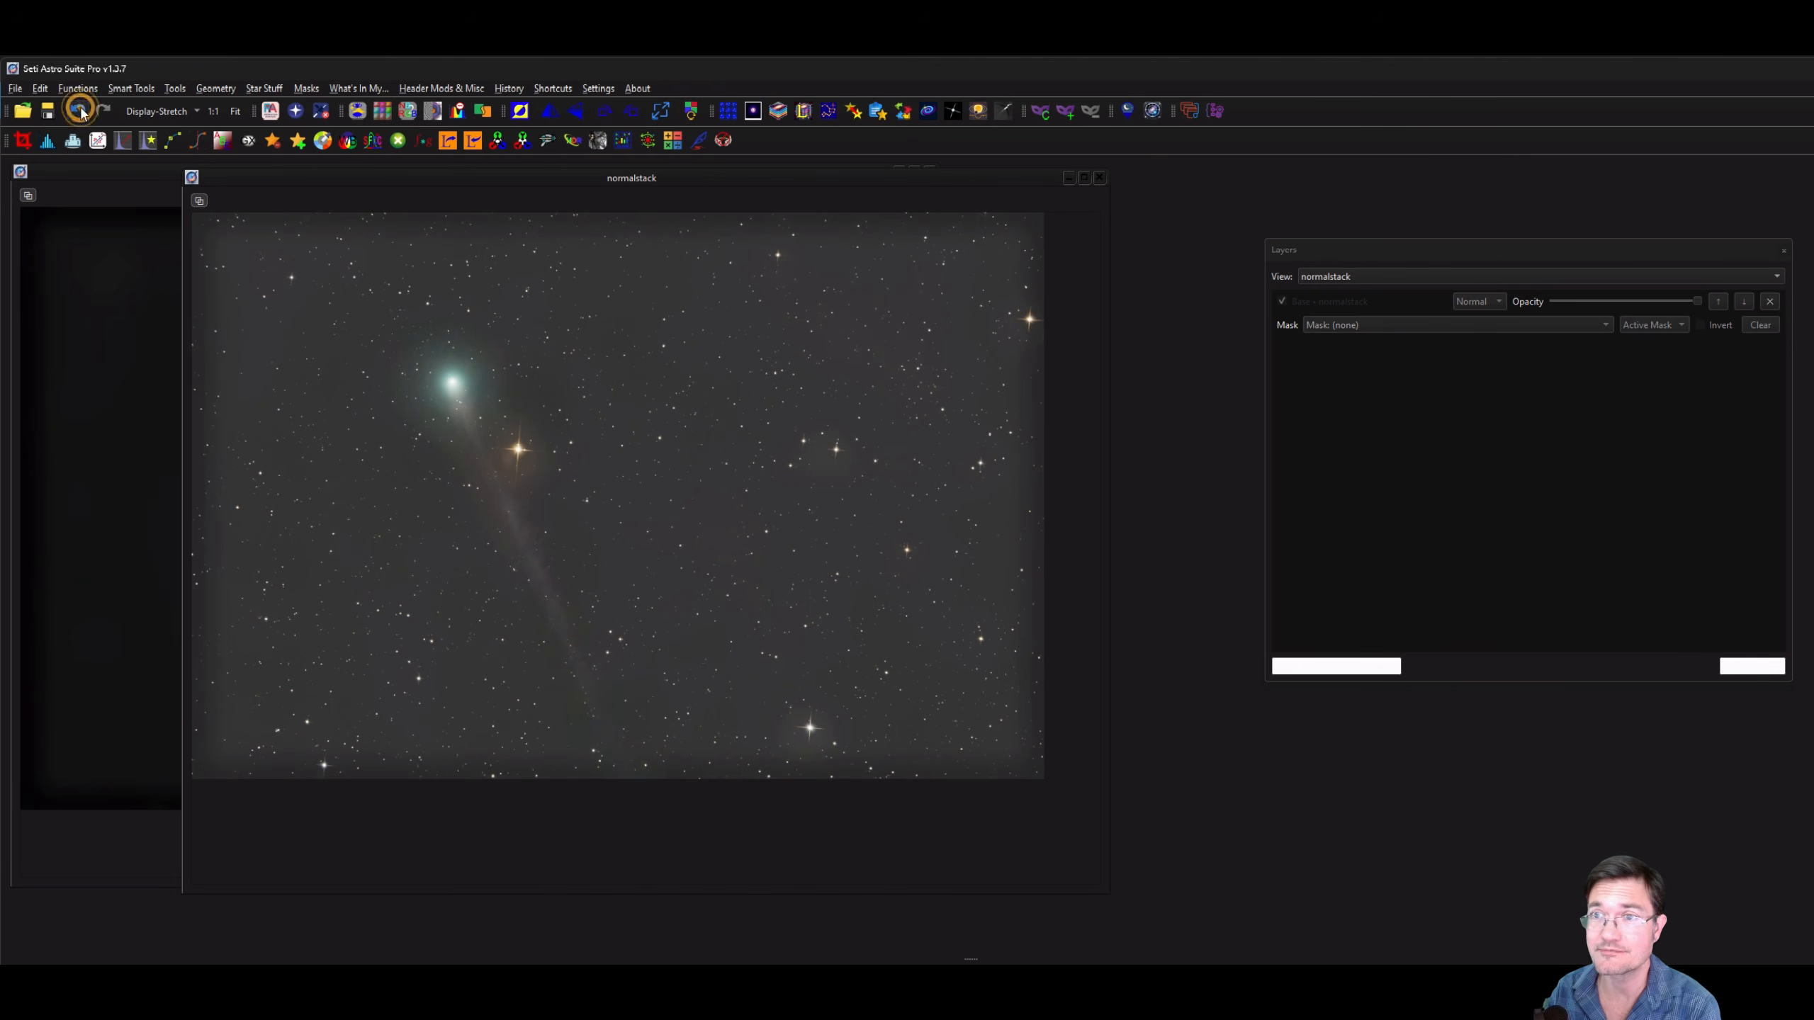
drag(521, 181, 1146, 649)
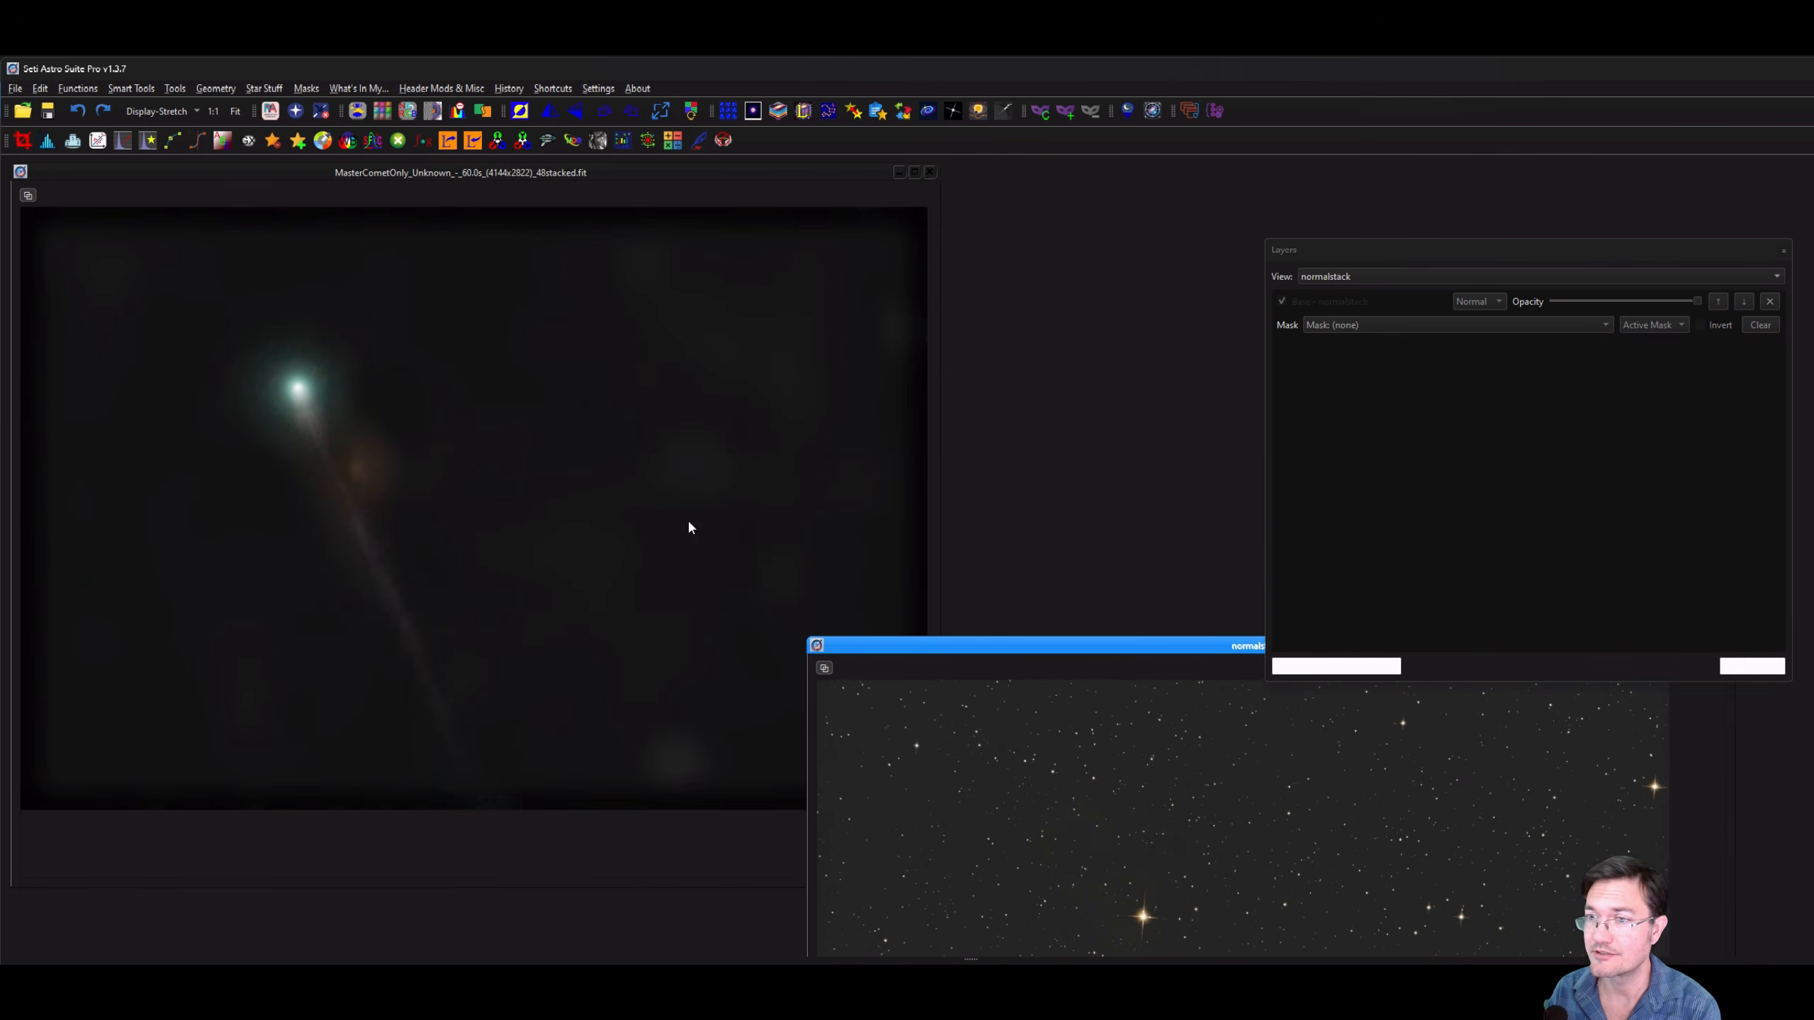
Start a new mask on MasterCometOnly, clear the stray shape, and outline the orange glow beside the comet's tail freehand.
click(378, 500)
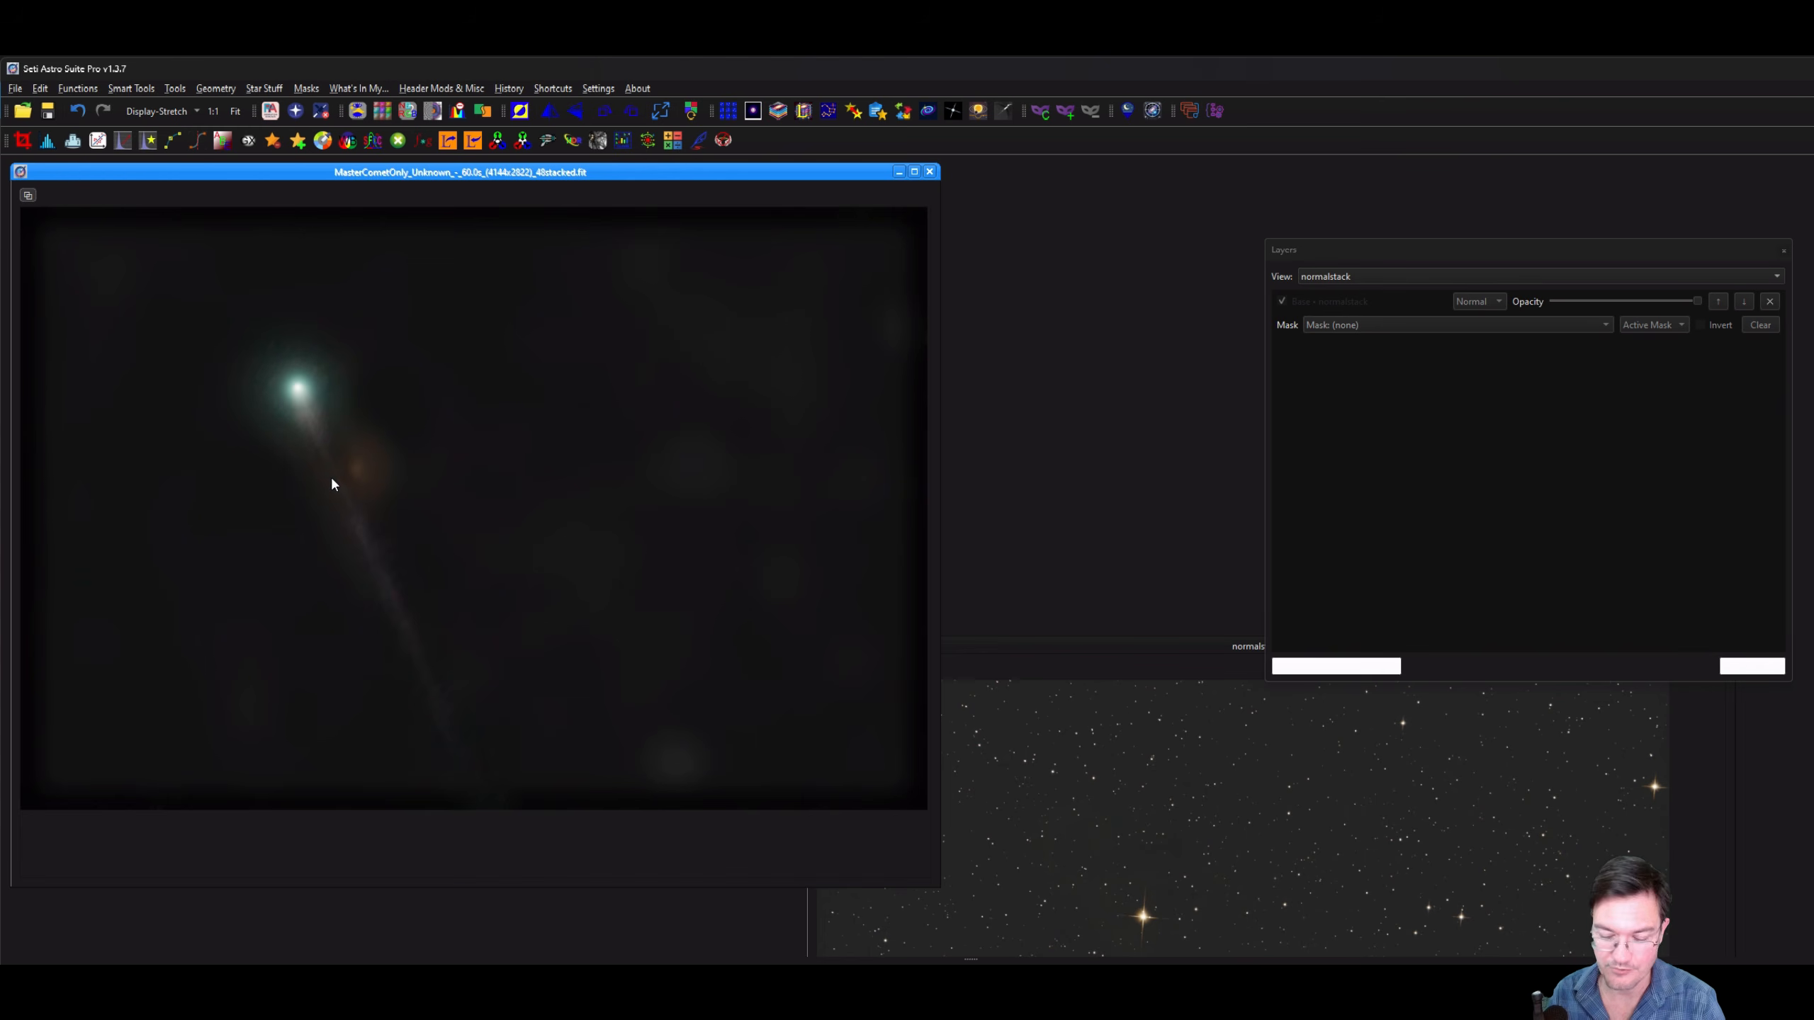
scroll(331, 484, up, 2)
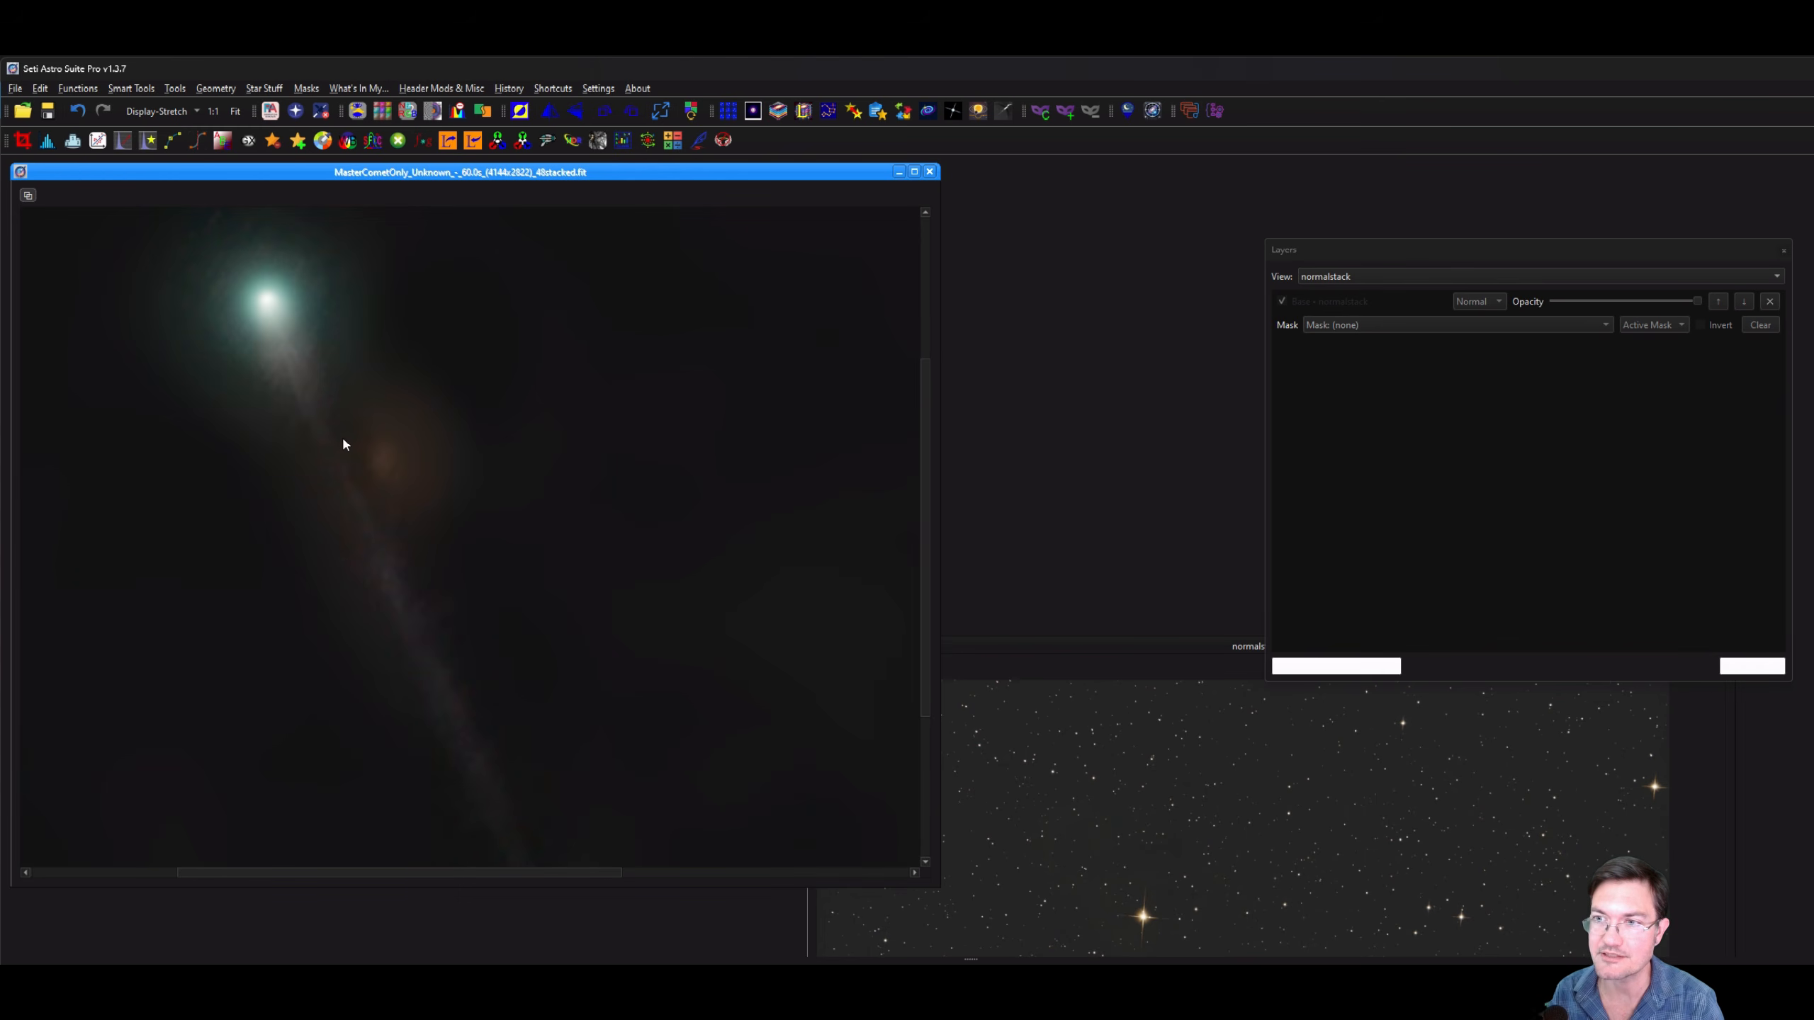
click(1048, 114)
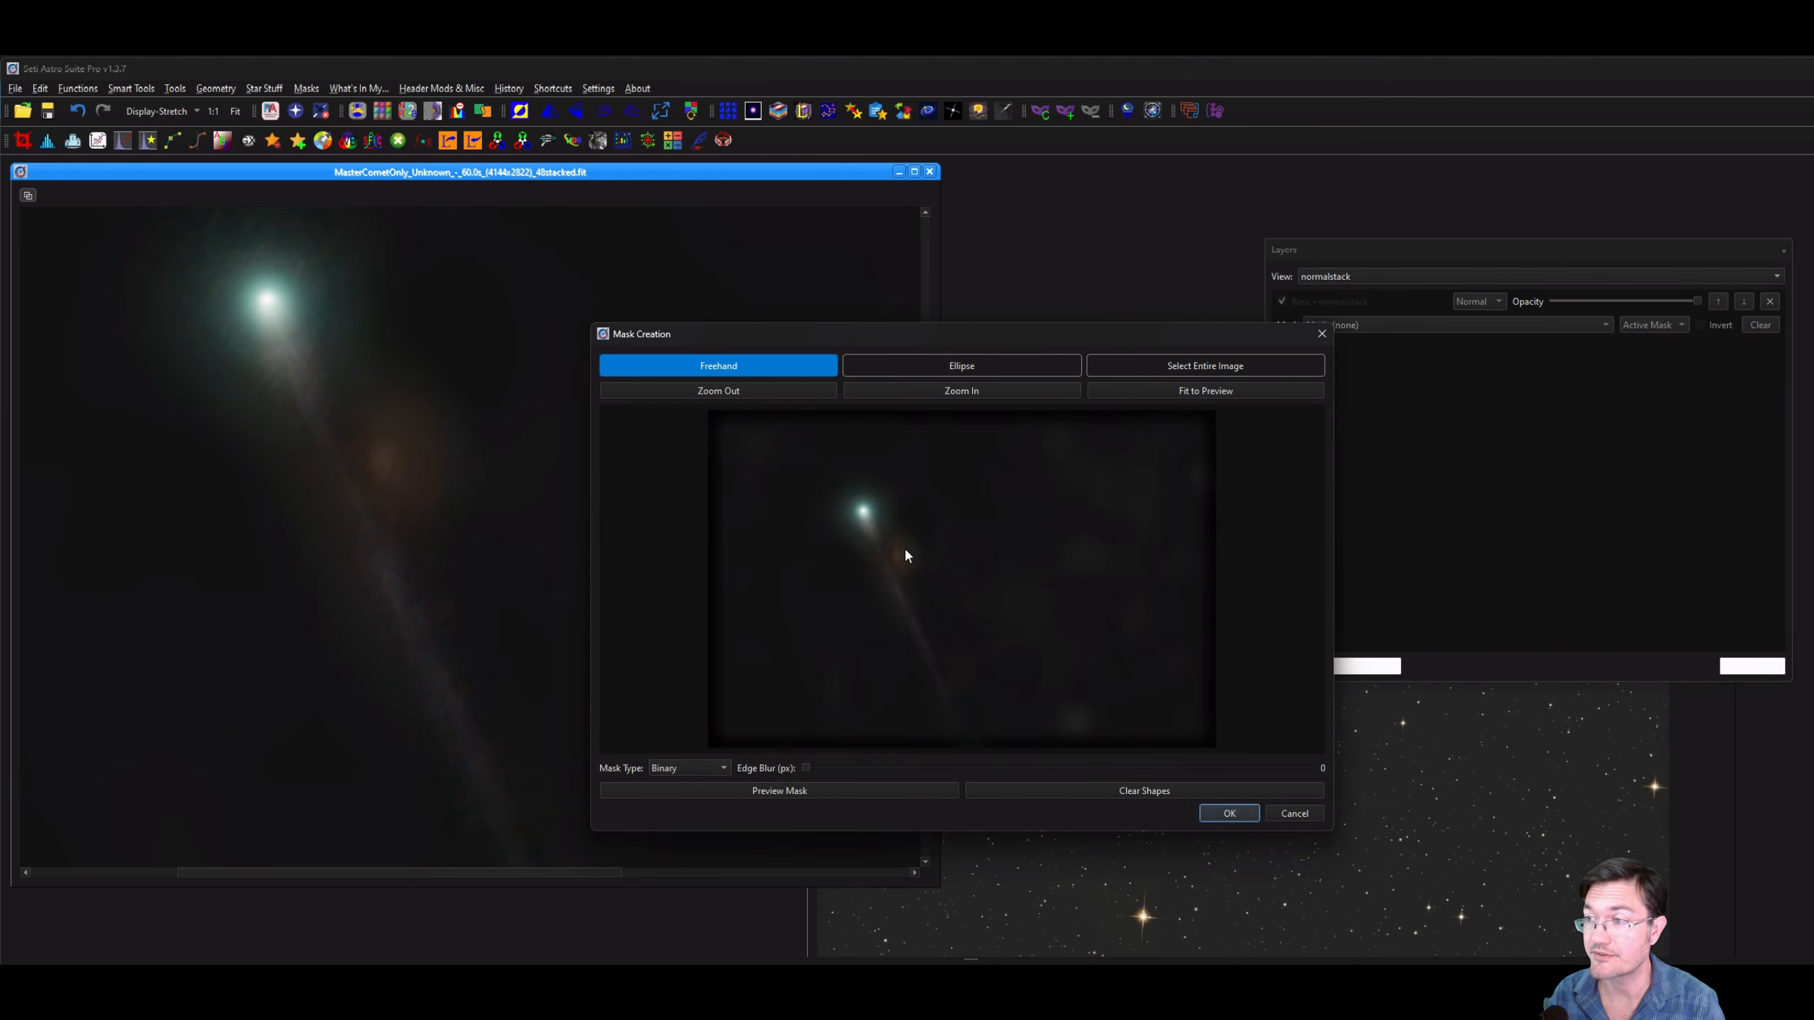
scroll(906, 555, up, 3)
click(1077, 791)
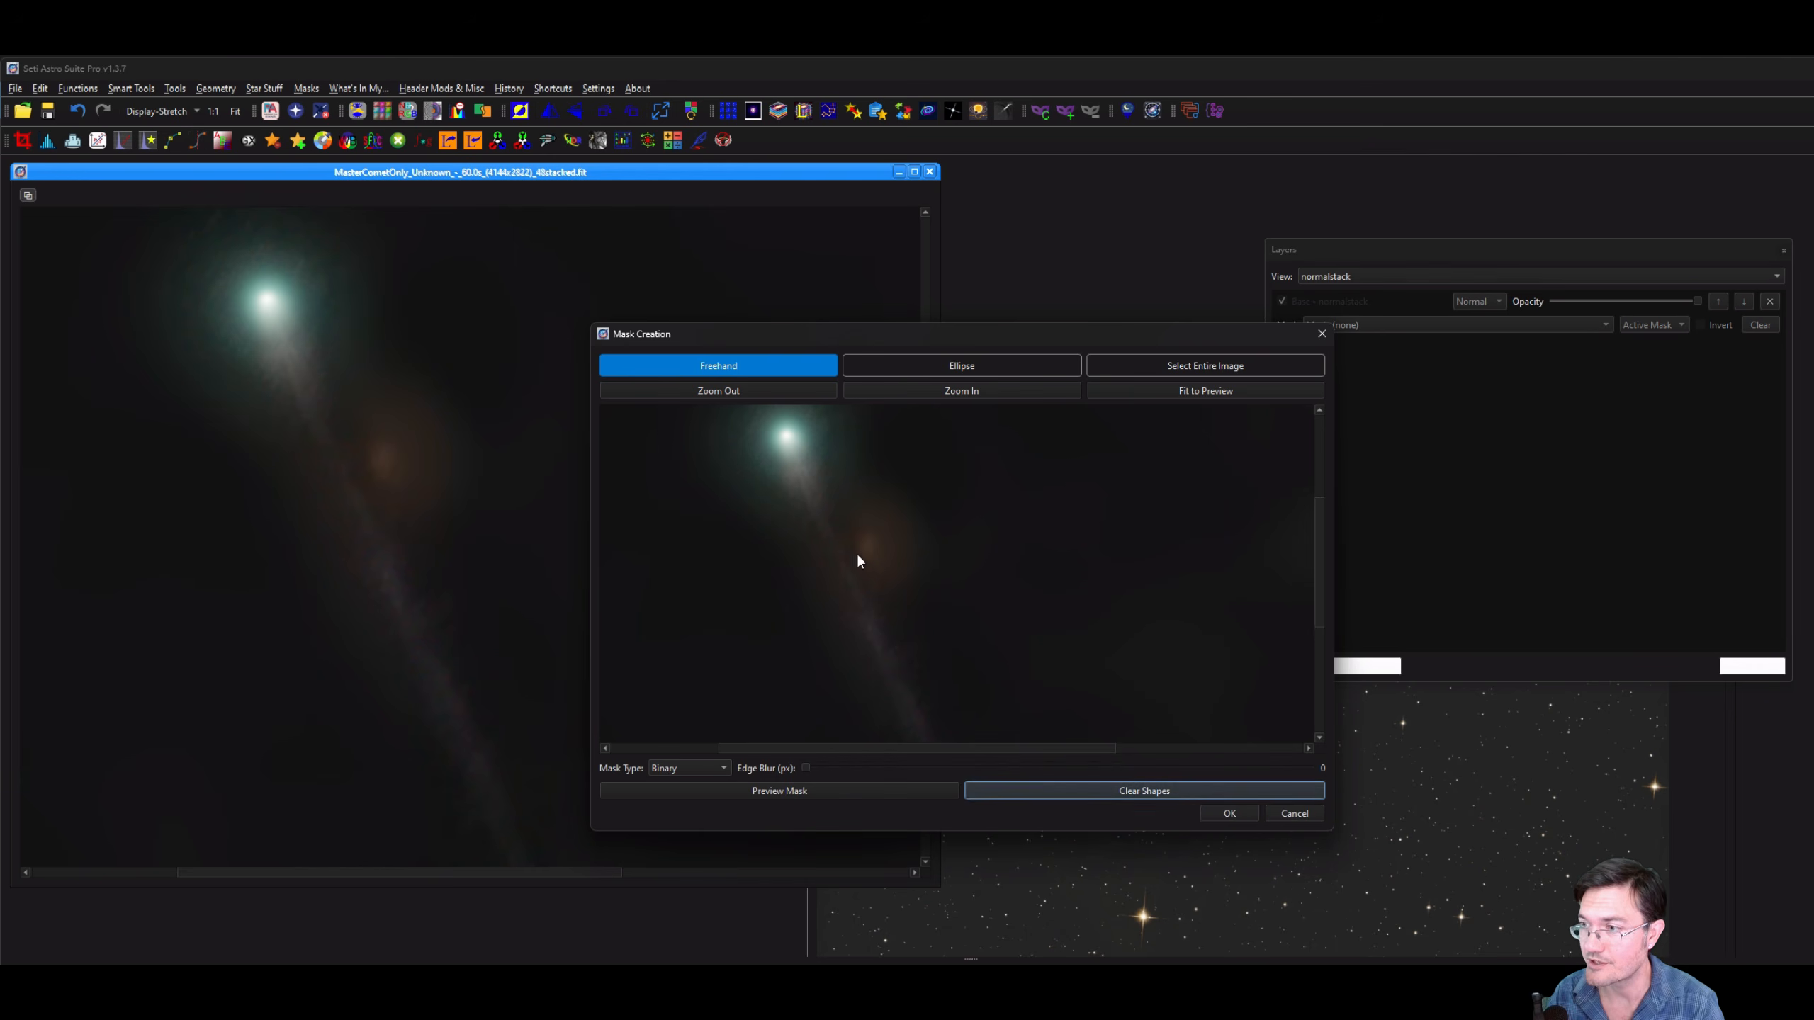
click(1110, 797)
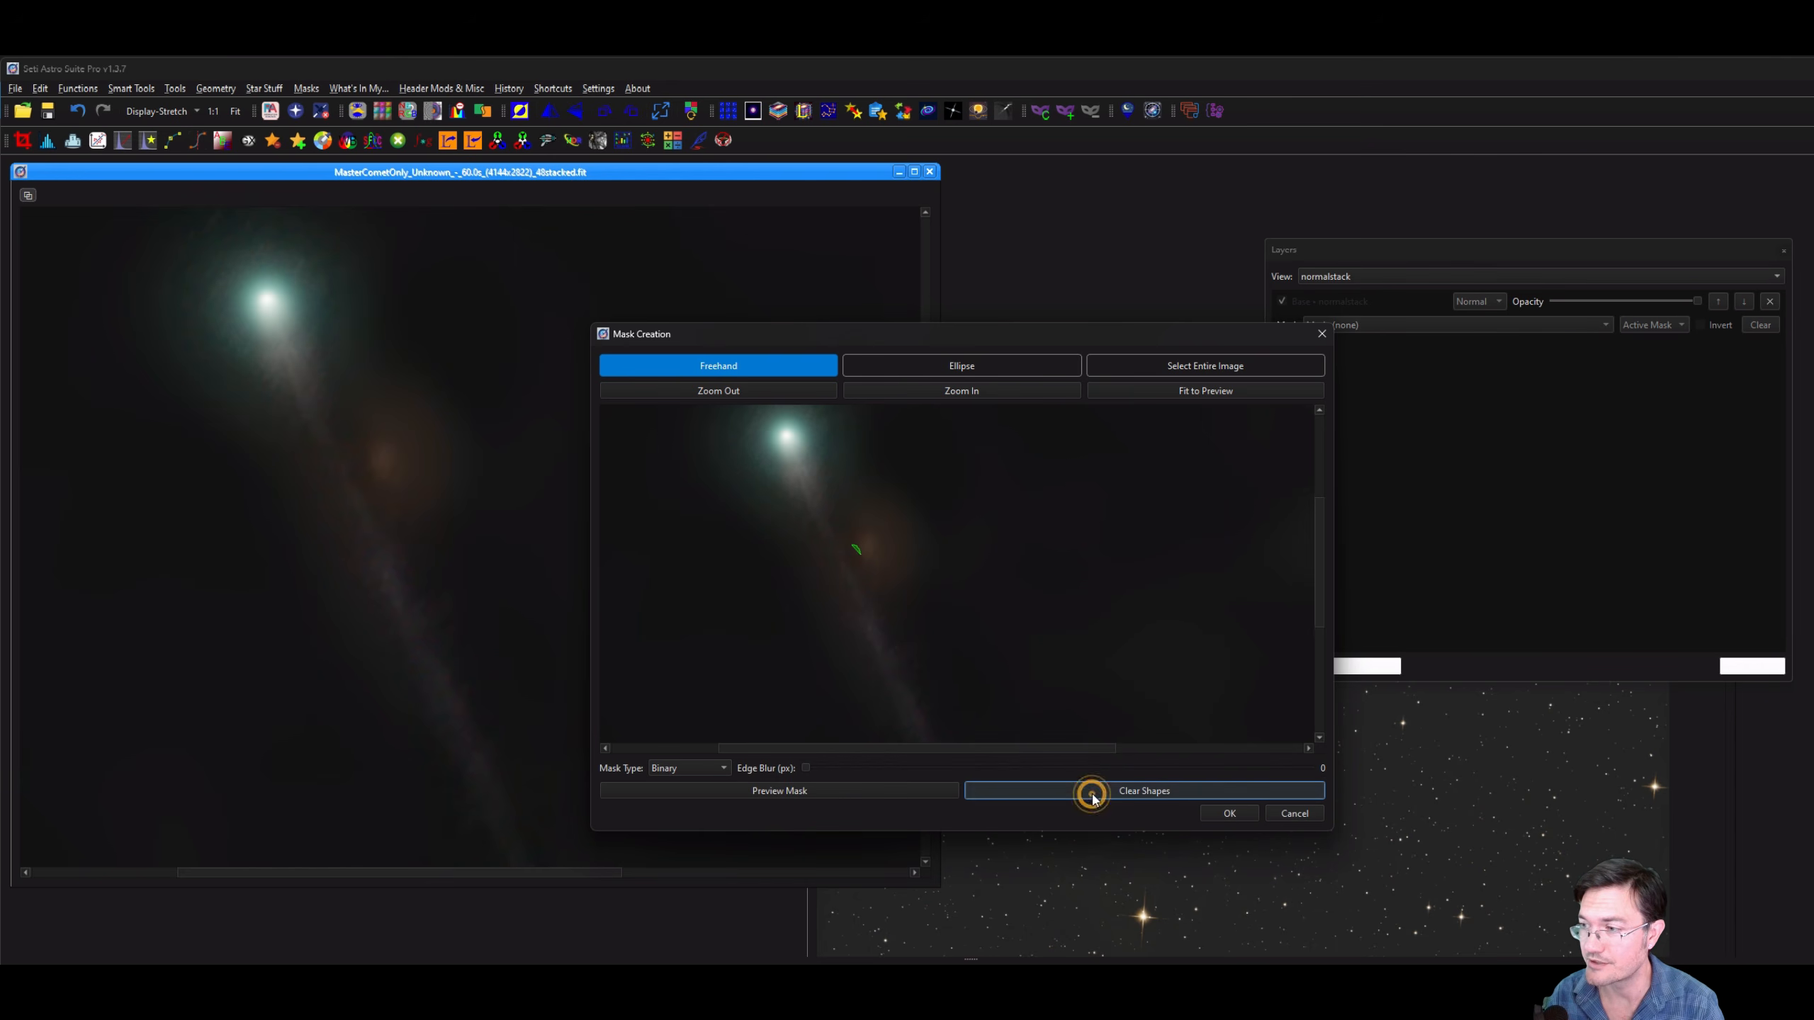
mouse_move(851, 544)
mouse_down()
mouse_move(858, 562)
mouse_move(853, 542)
mouse_up()
Preview the Binary mask with Edge Blur at 41 and 121 px, soften it further, and create the mask as a new document.
drag(805, 768, 873, 768)
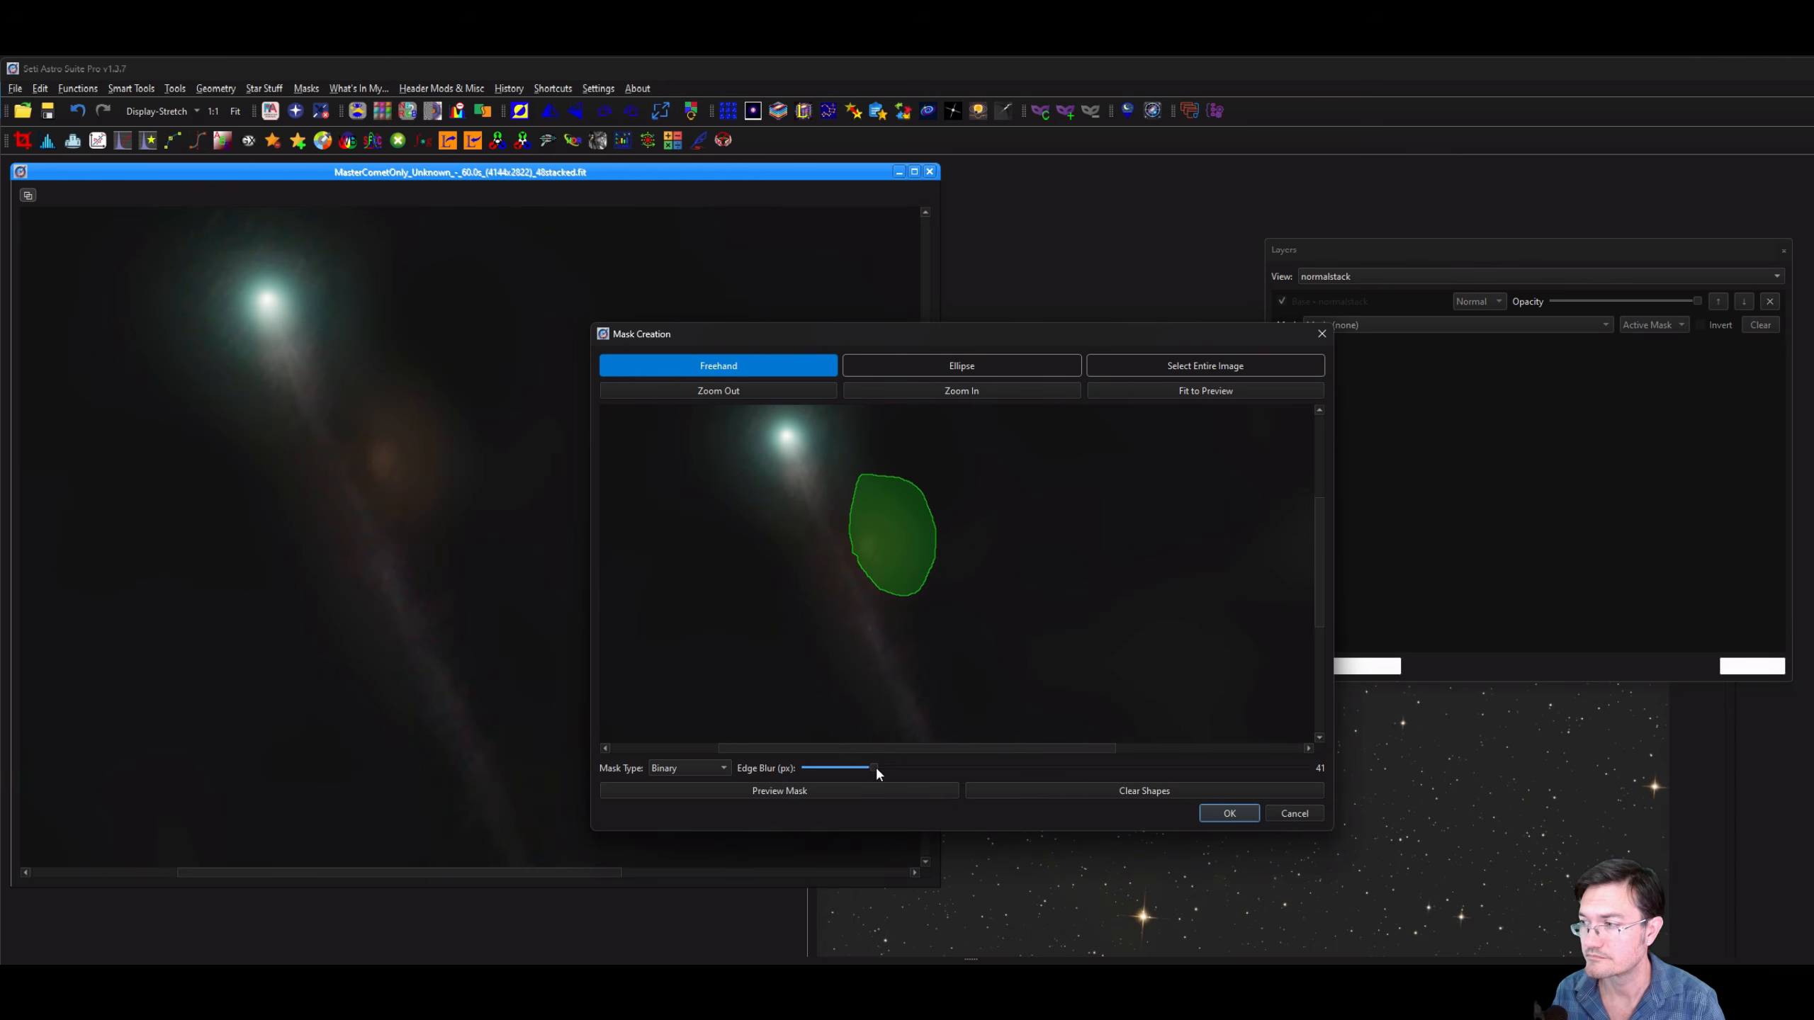
click(878, 791)
click(1170, 404)
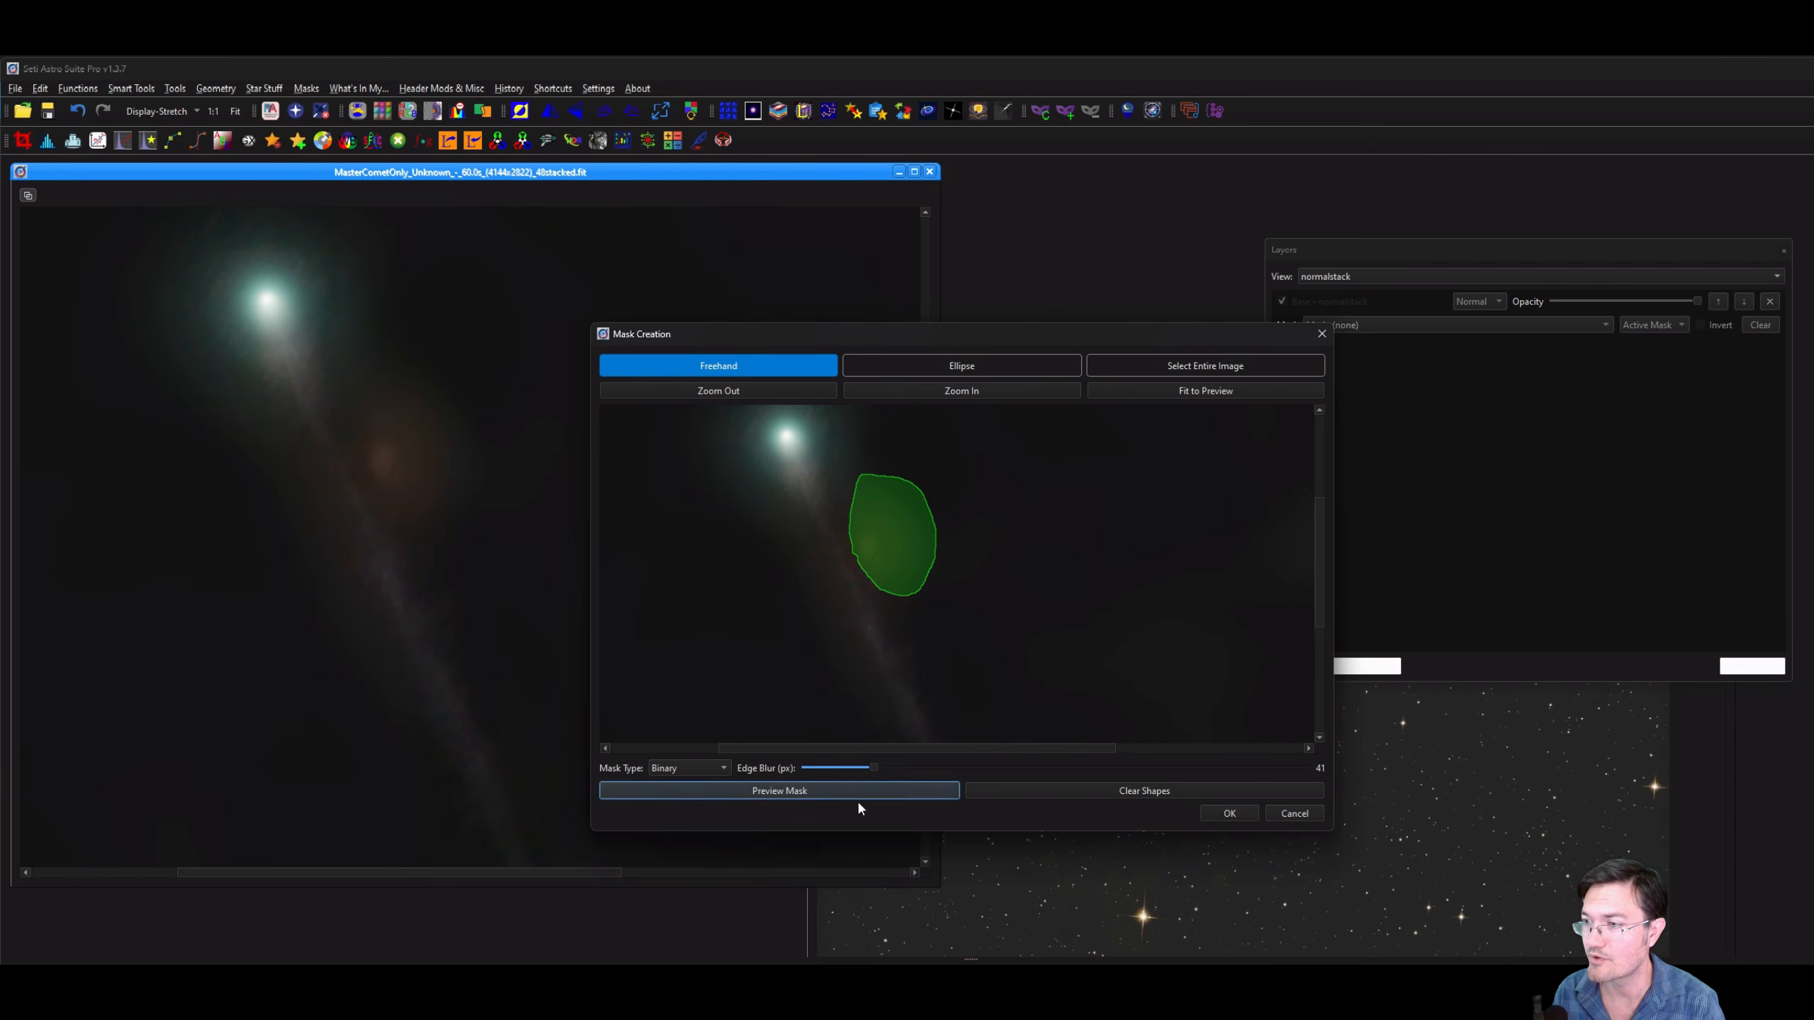
drag(873, 768, 1005, 767)
click(901, 792)
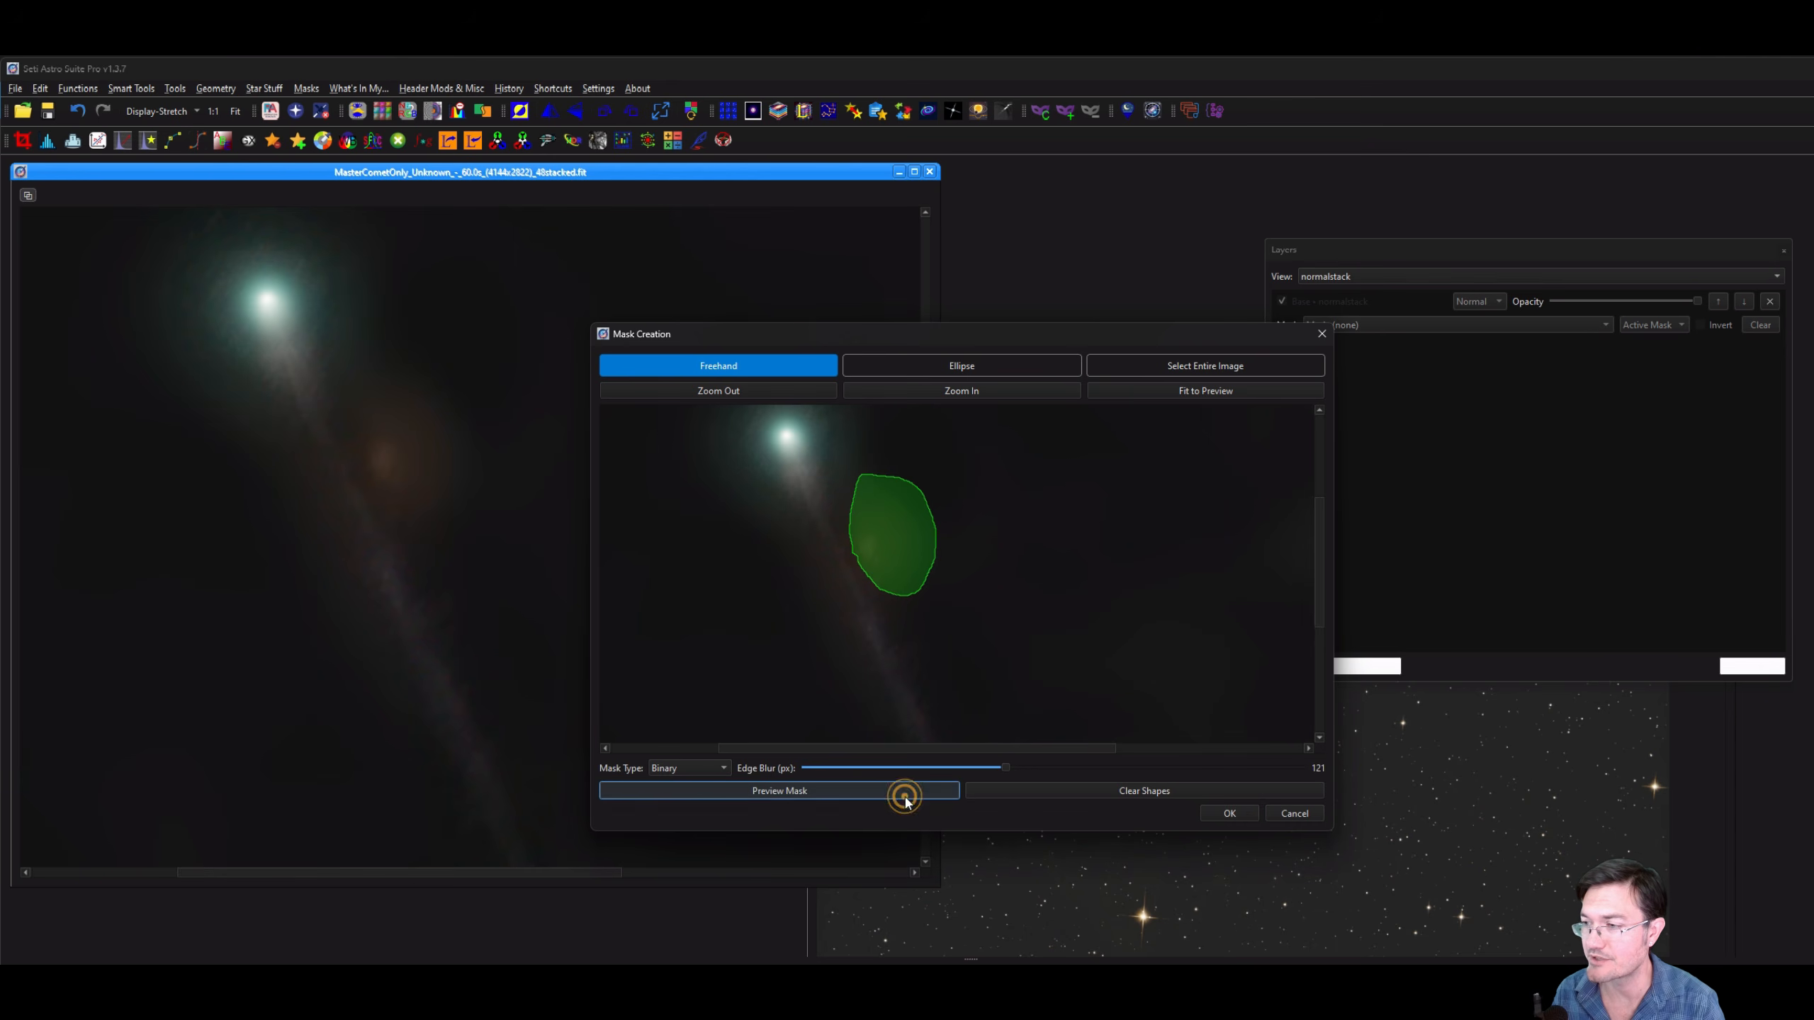
click(1007, 729)
click(1170, 404)
drag(1006, 767, 1098, 768)
click(914, 791)
click(1007, 730)
click(1170, 405)
click(1229, 813)
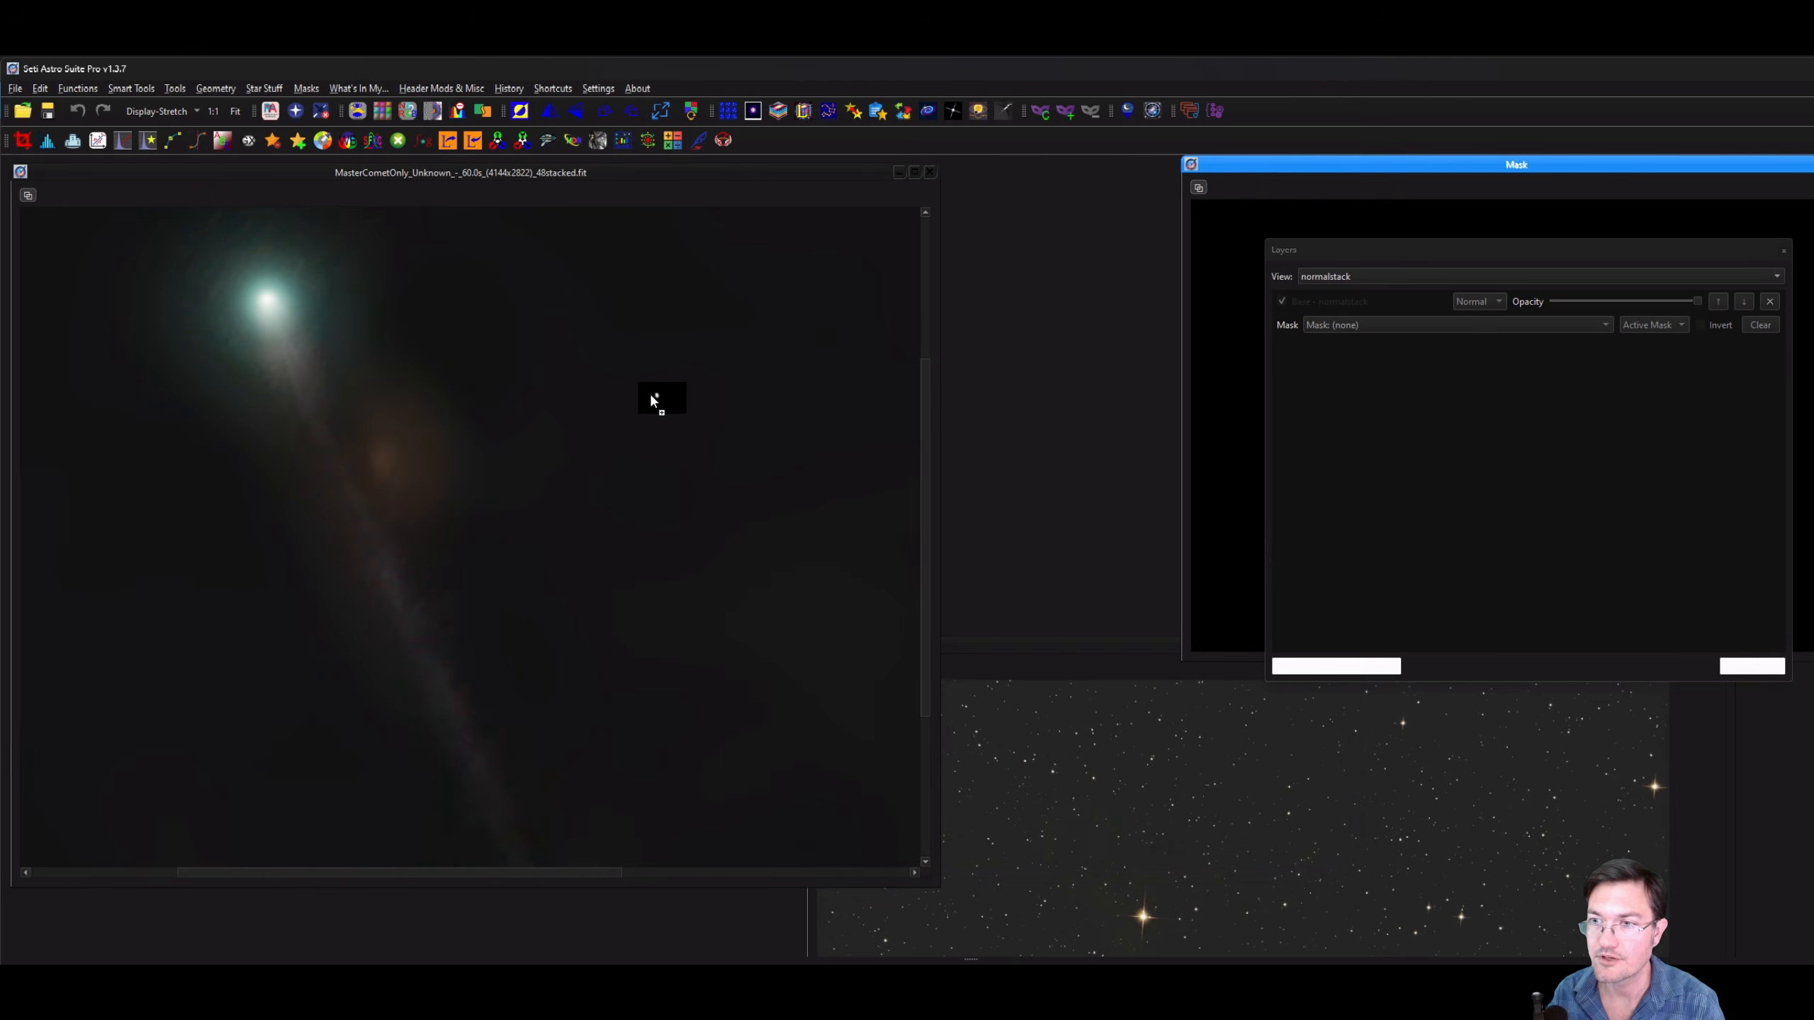
Apply the new mask to MasterCometOnly and darken the orange glow beside the tail by lowering the K (Brightness) curve's midtones.
drag(649, 394, 482, 443)
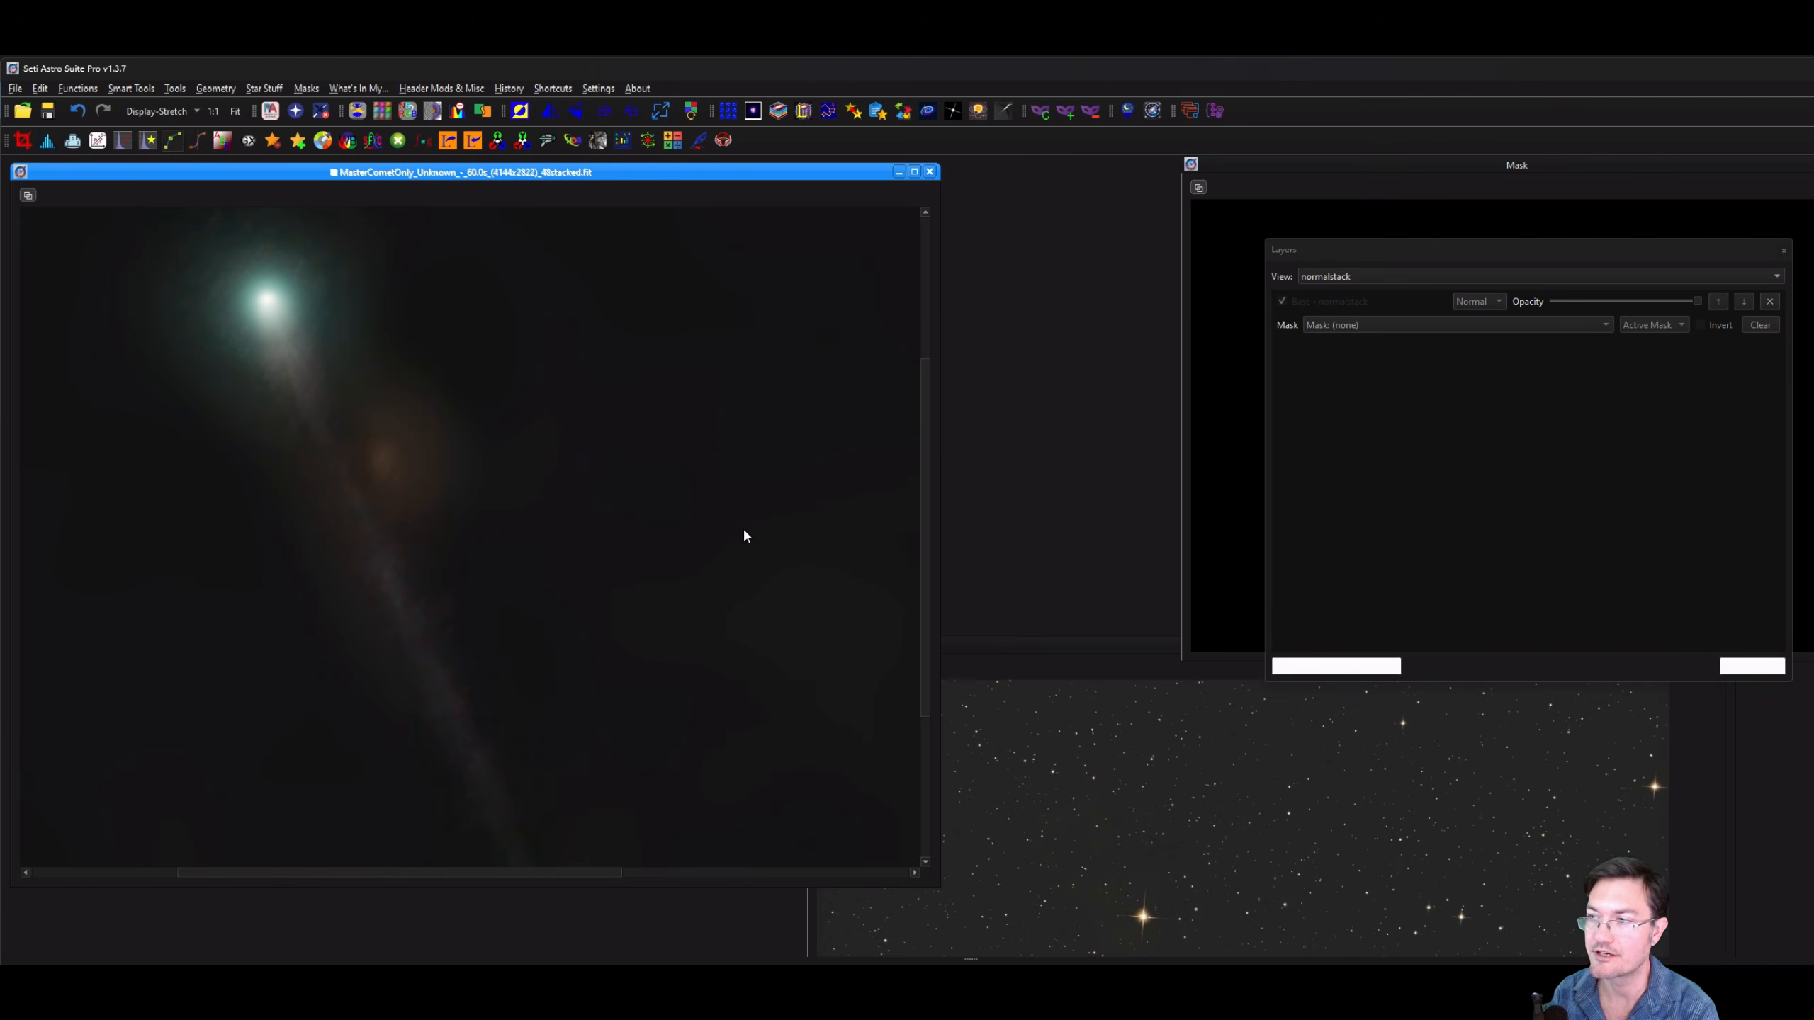
drag(743, 519, 761, 530)
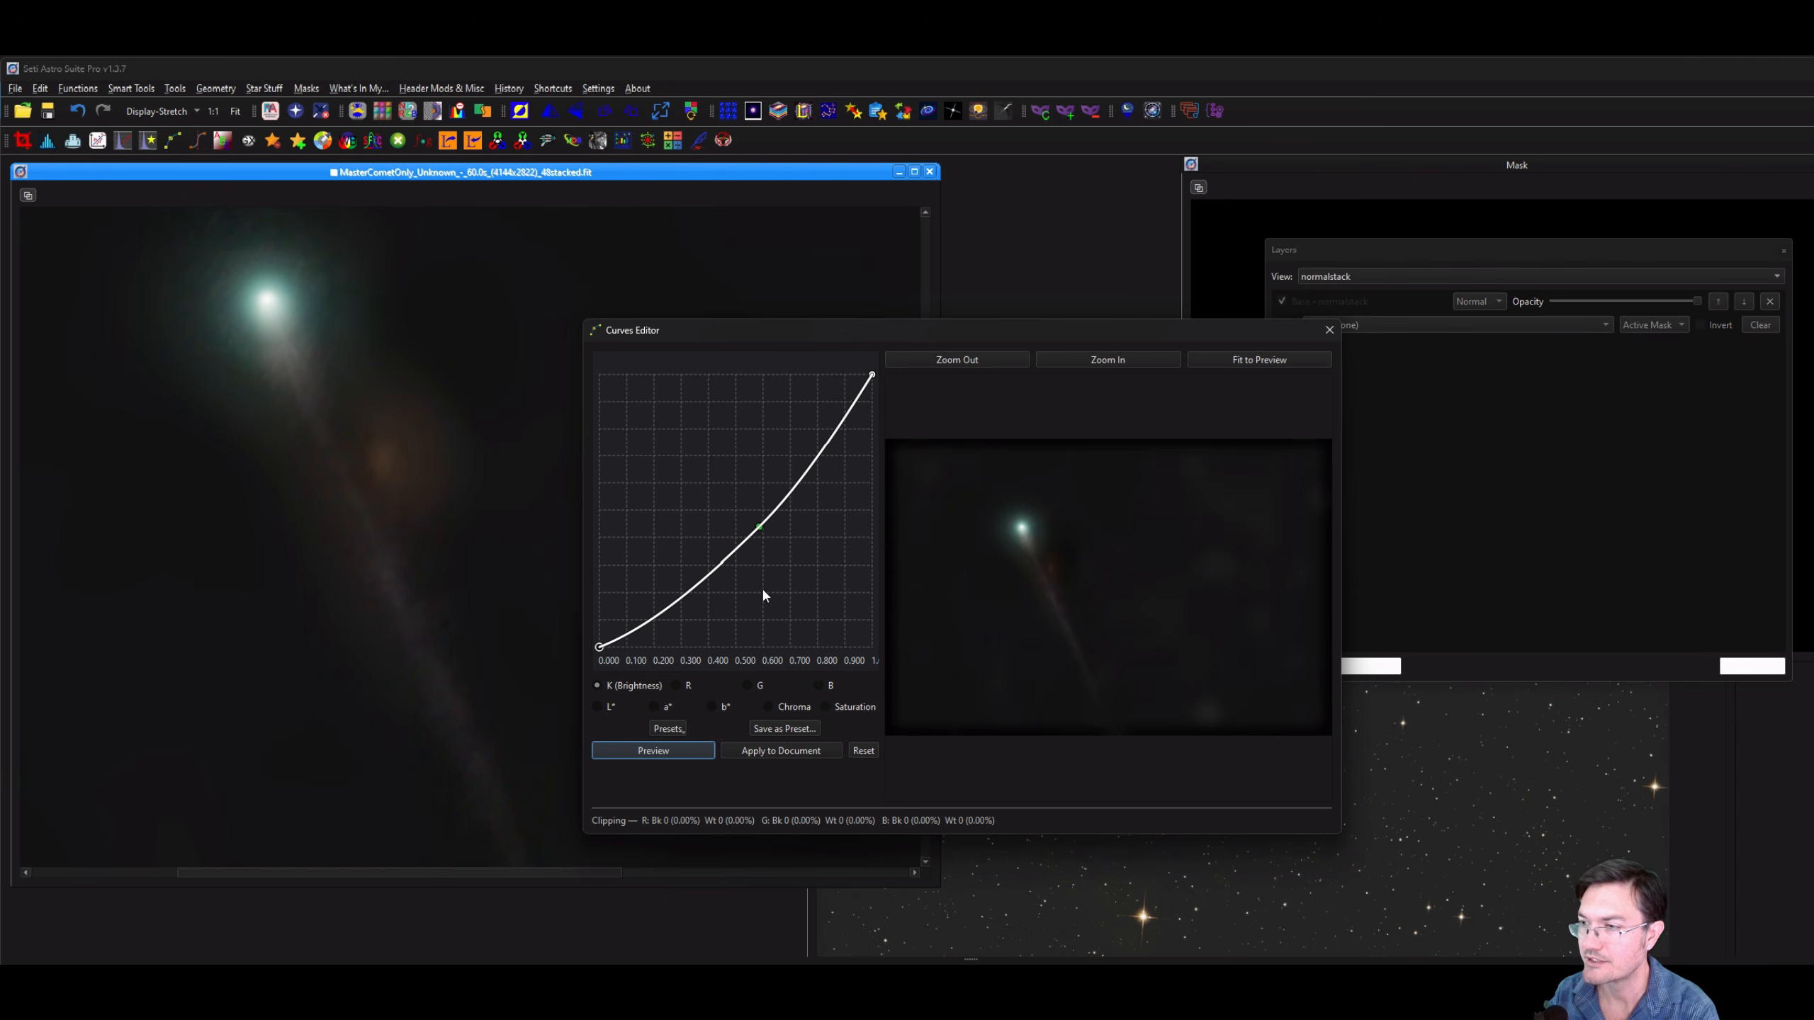
click(773, 751)
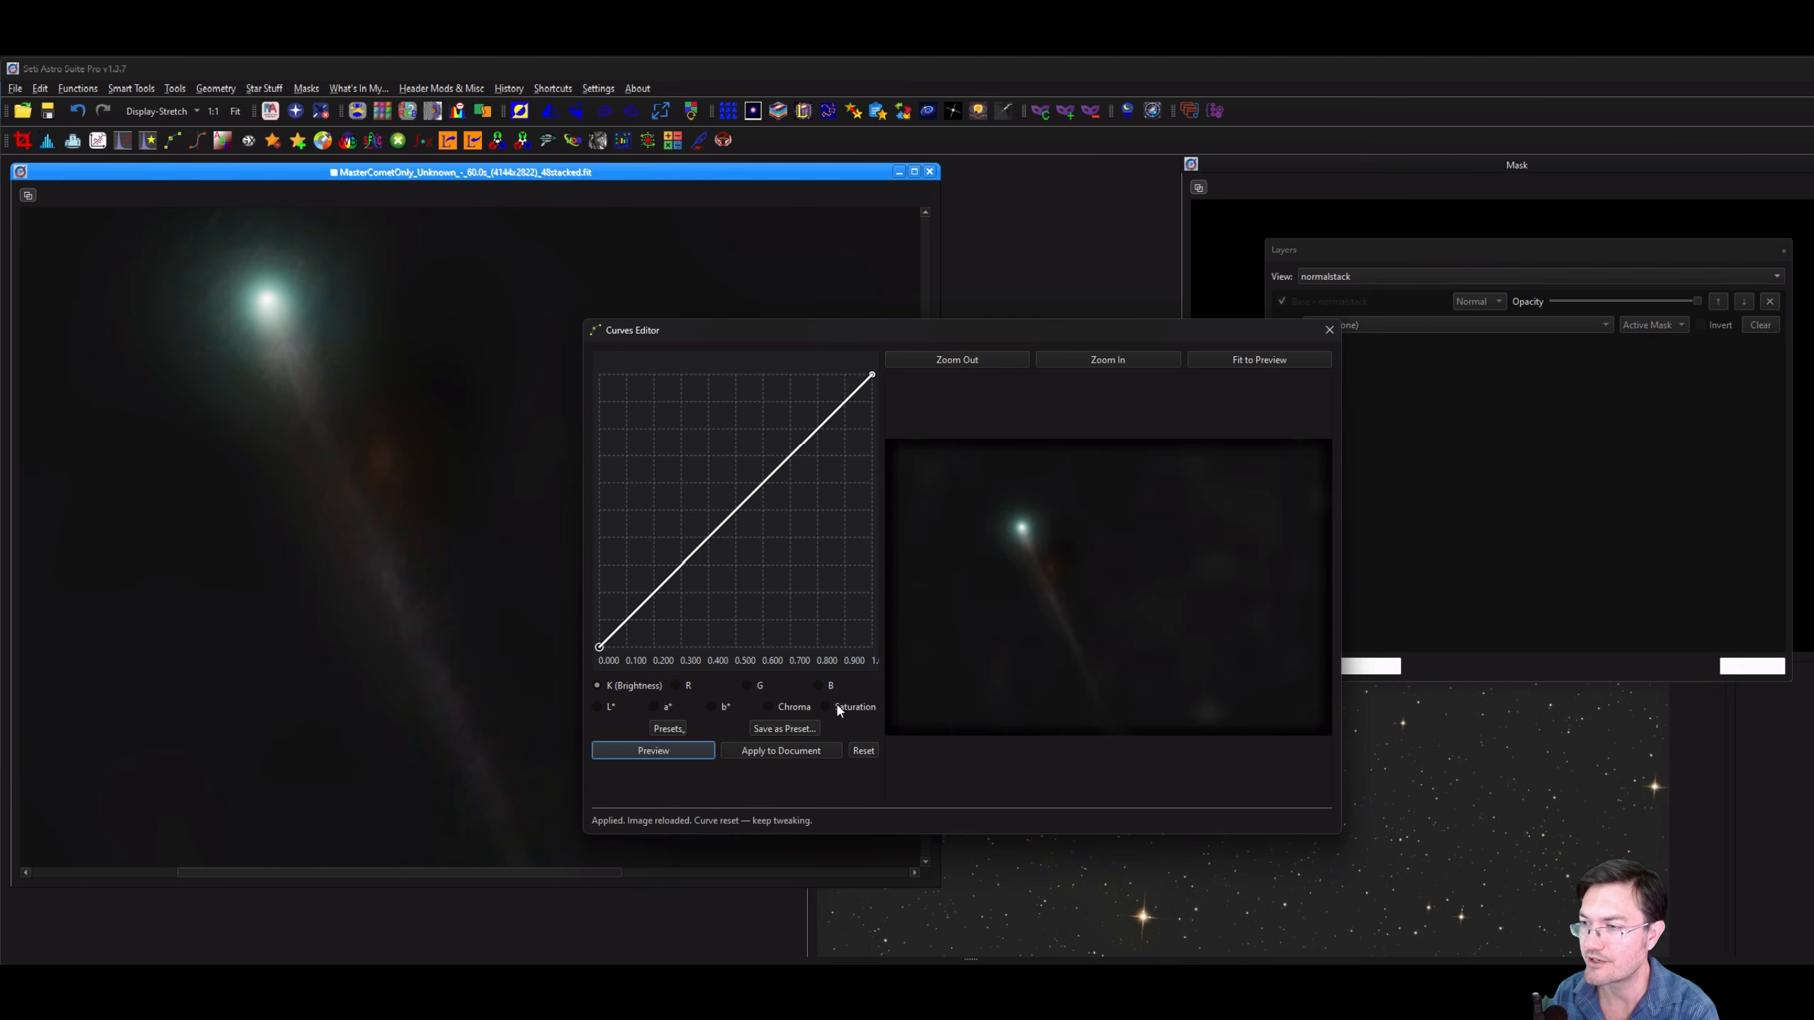
Lower the midpoint of the Chroma curve on the masked glow, apply it to MasterCometOnly, and close the Curves Editor.
click(802, 706)
click(749, 512)
drag(749, 512, 758, 516)
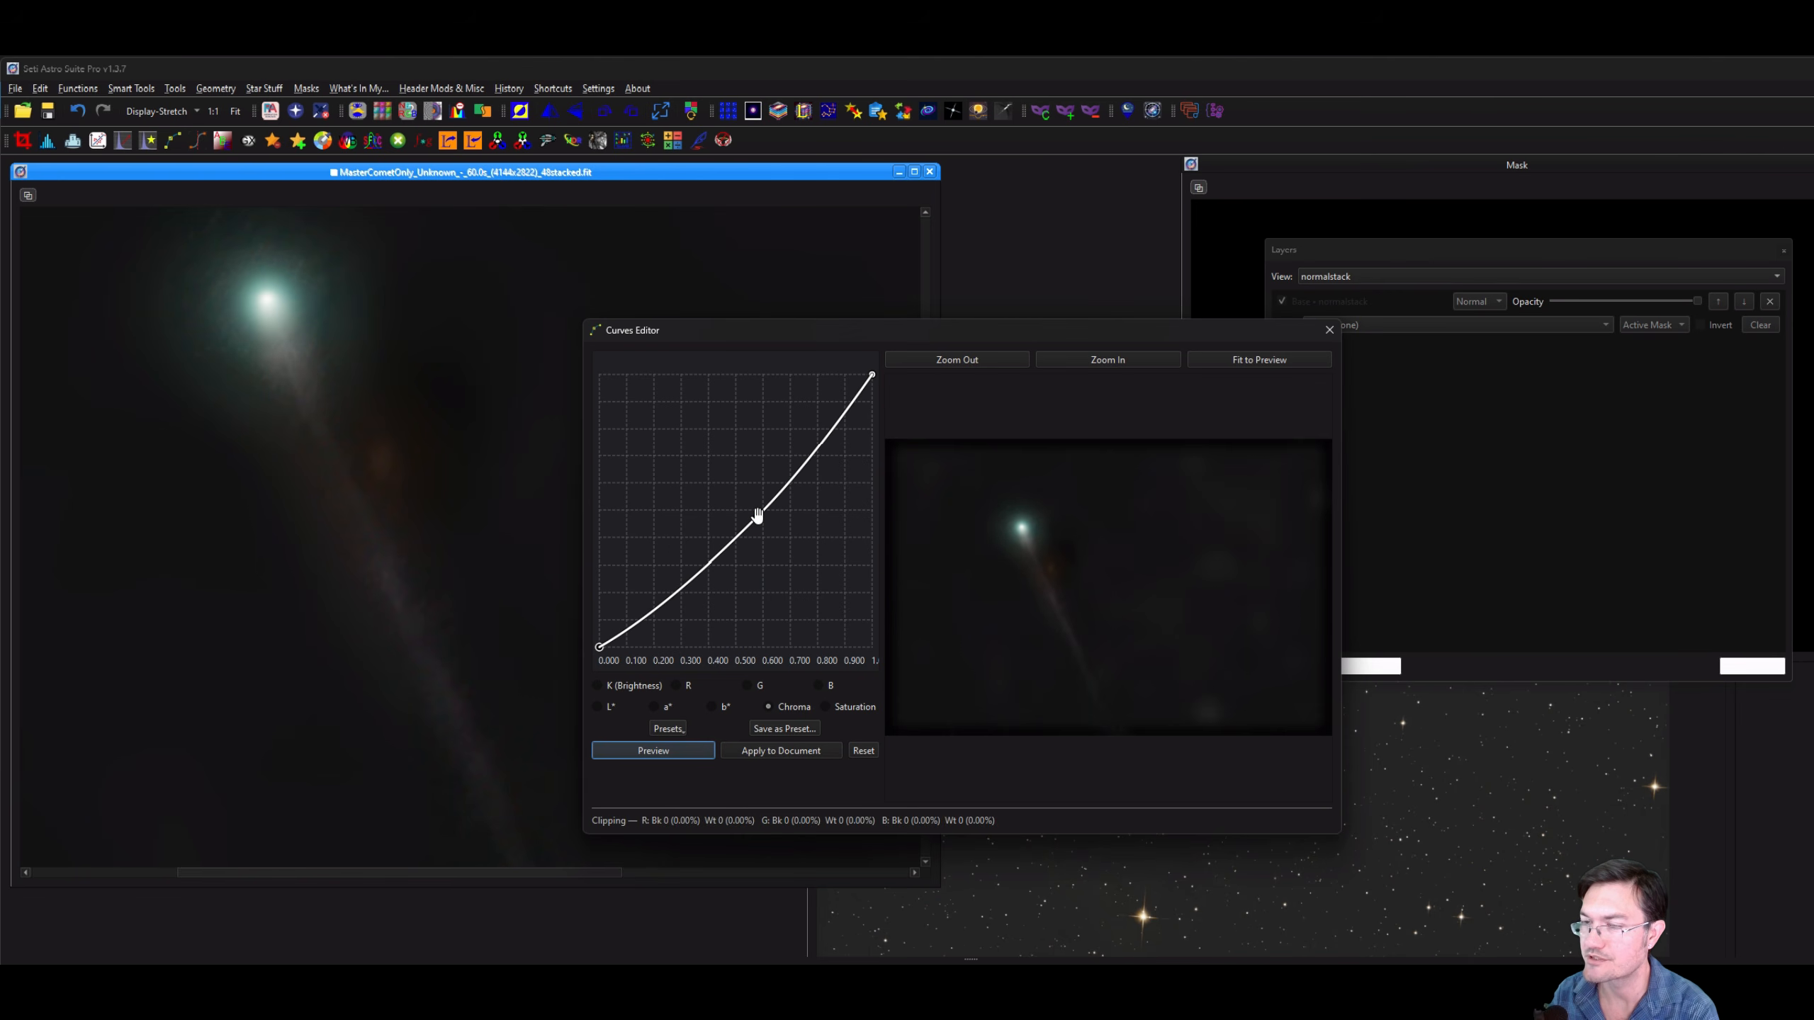
click(764, 750)
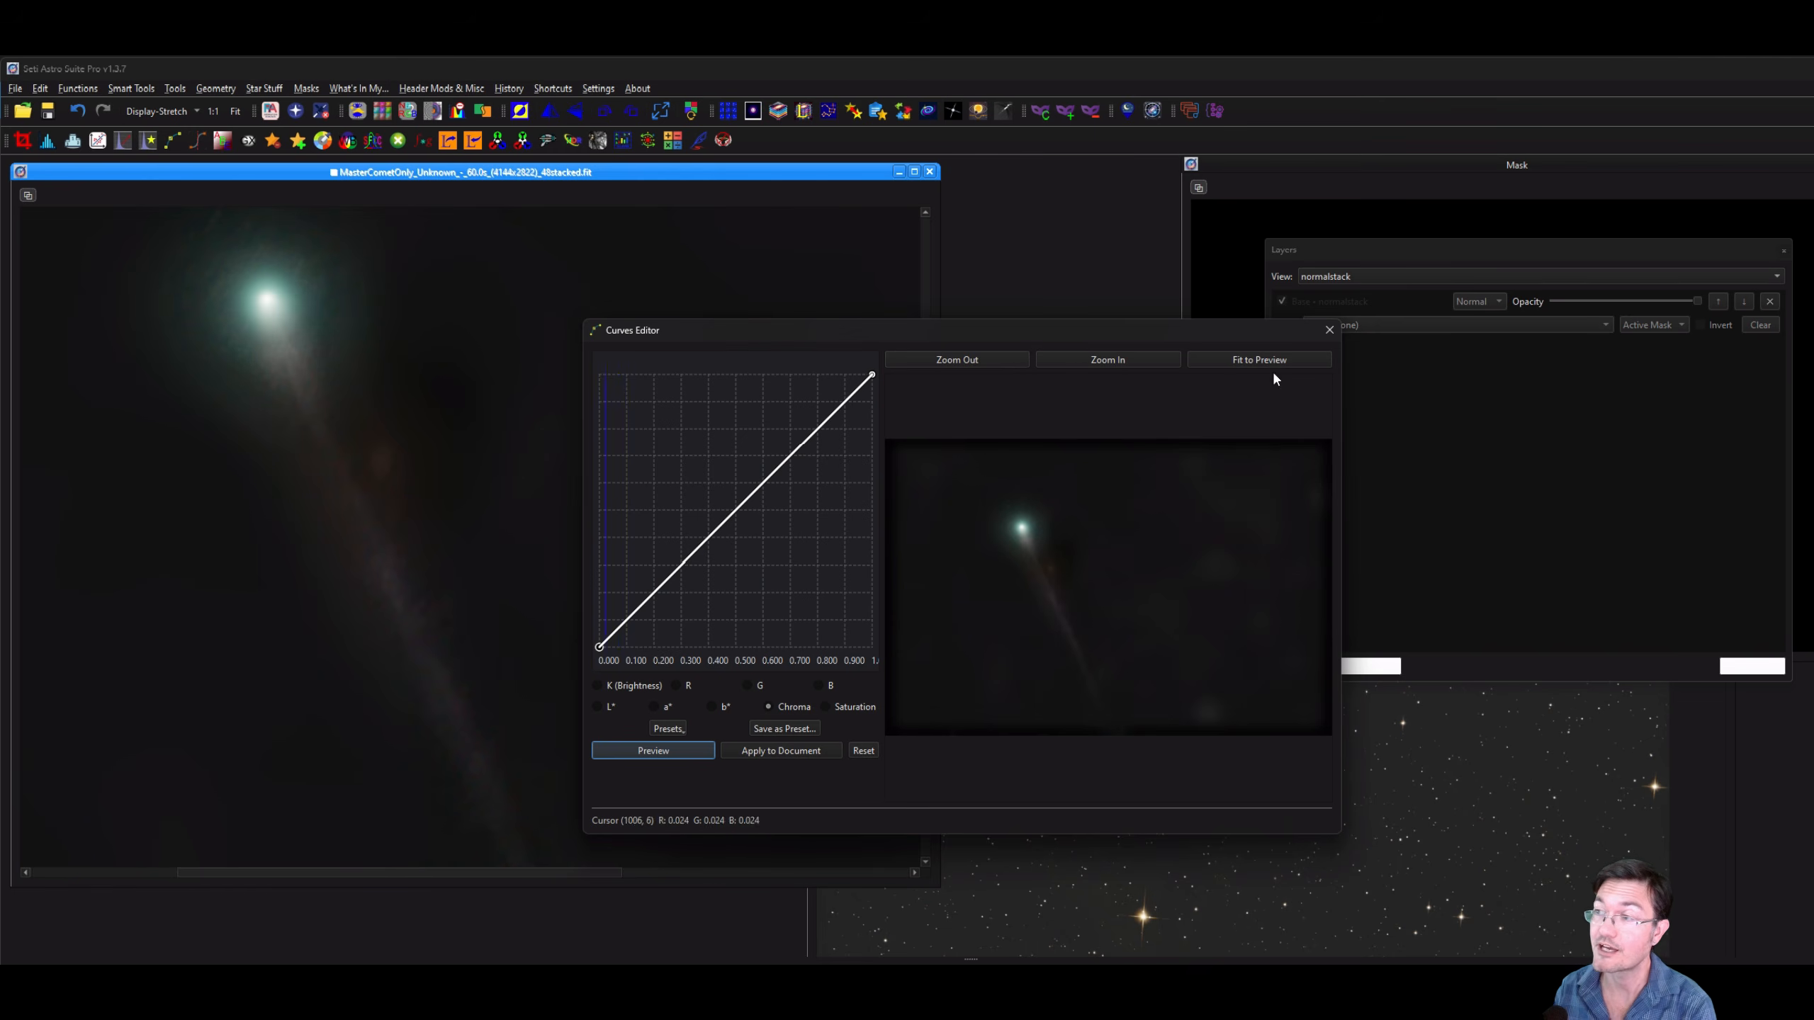
click(1329, 330)
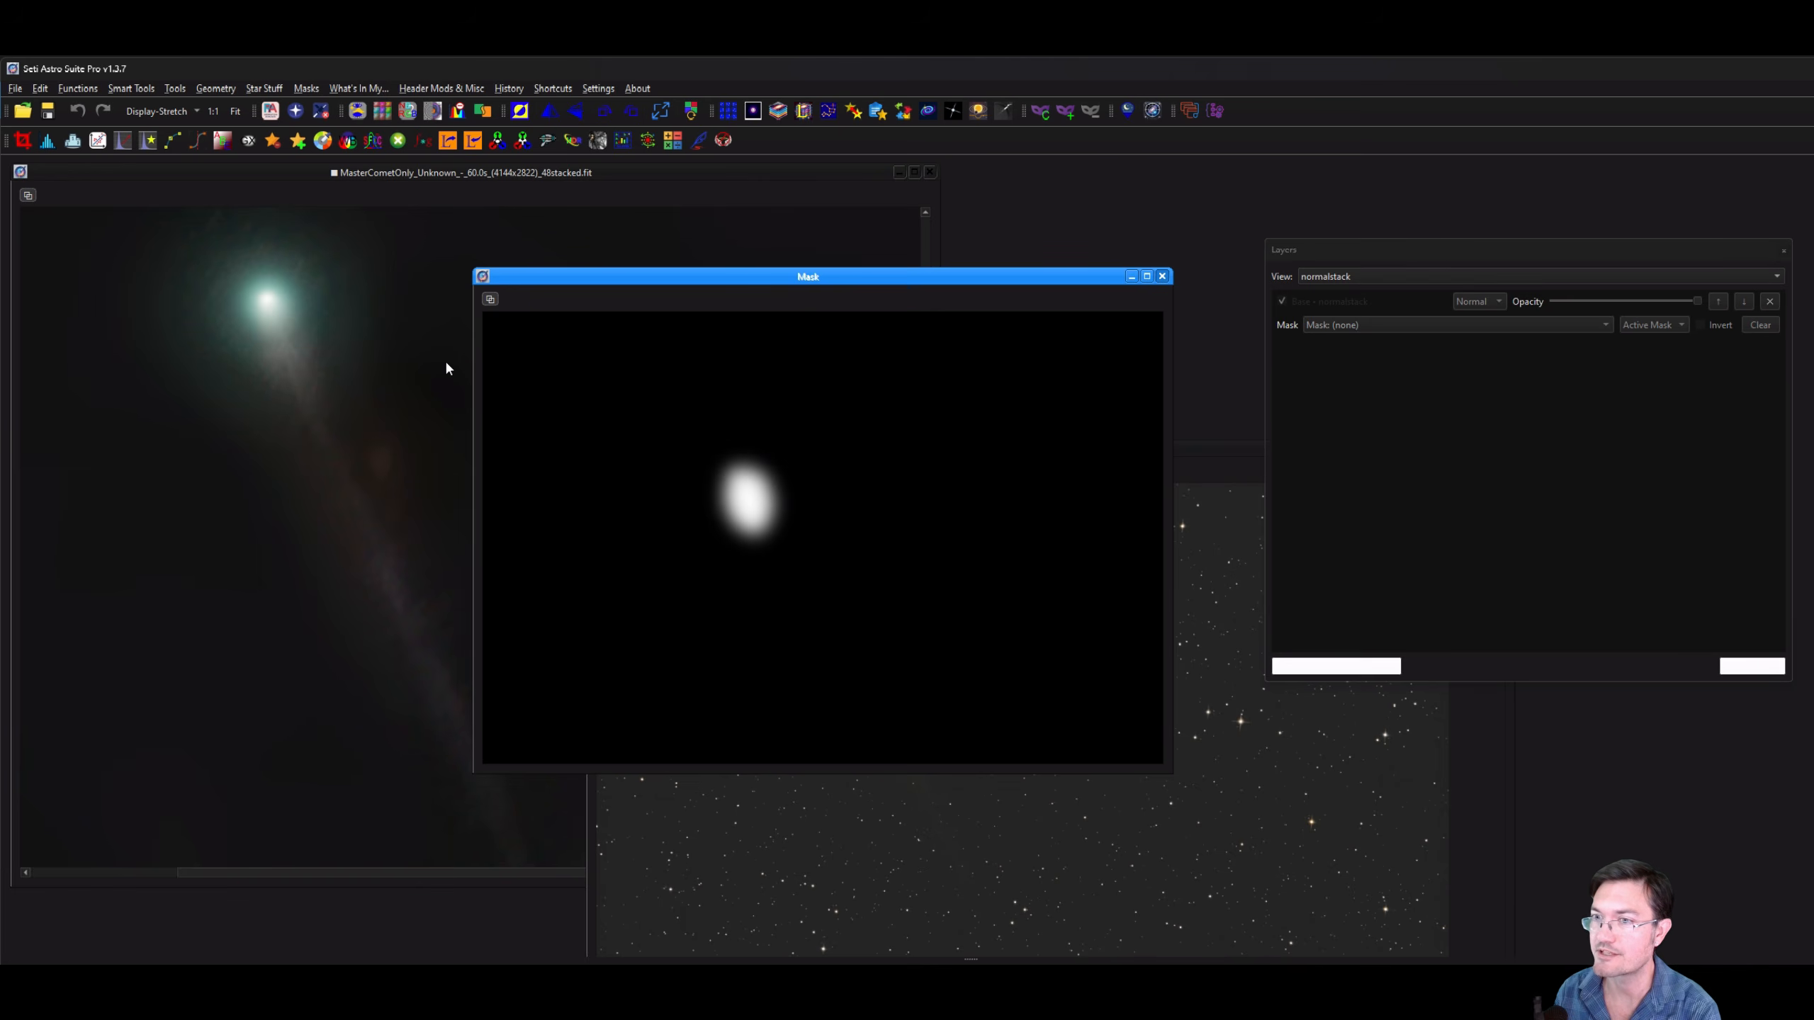
Remove the mask from MasterCometOnly, add the image as a Screen layer over normalstack, and merge the layers into that view.
click(447, 363)
click(1090, 112)
drag(27, 194, 1386, 379)
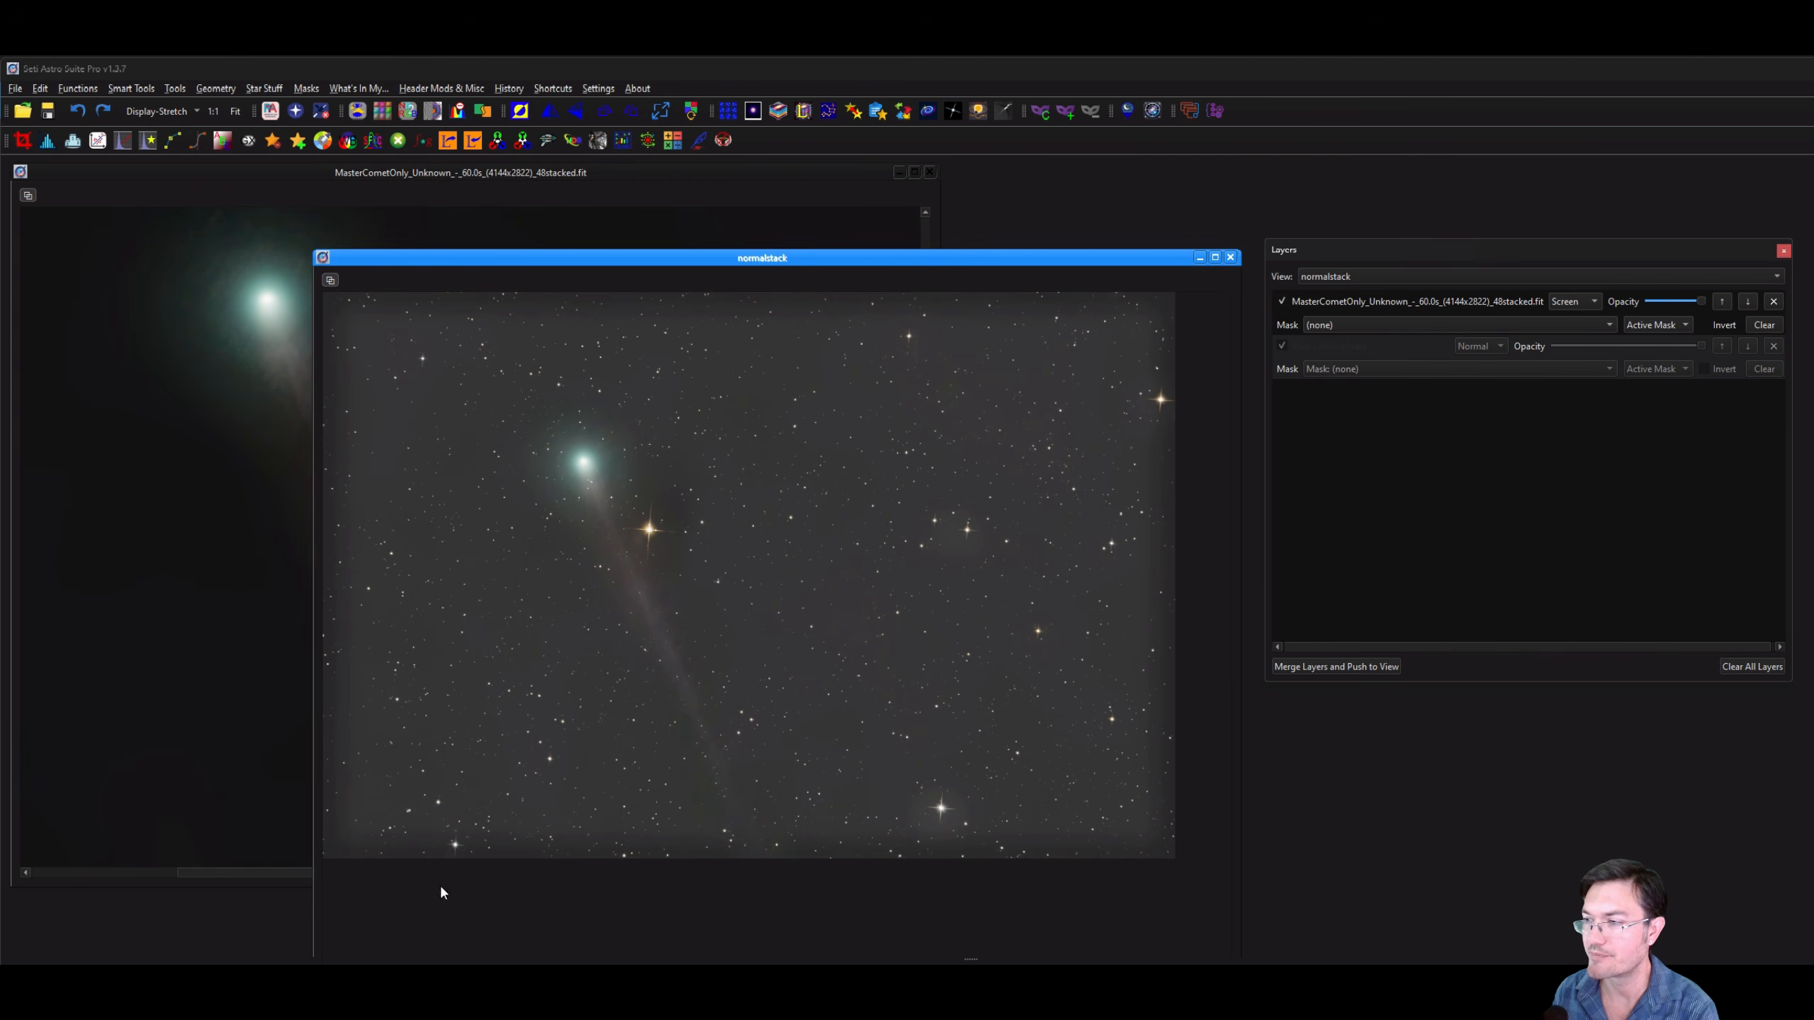
click(1320, 674)
Crop the uneven borders off normalstack with a free-ratio rectangle just inside its edges, keeping the comet and its tail.
drag(741, 466, 1190, 757)
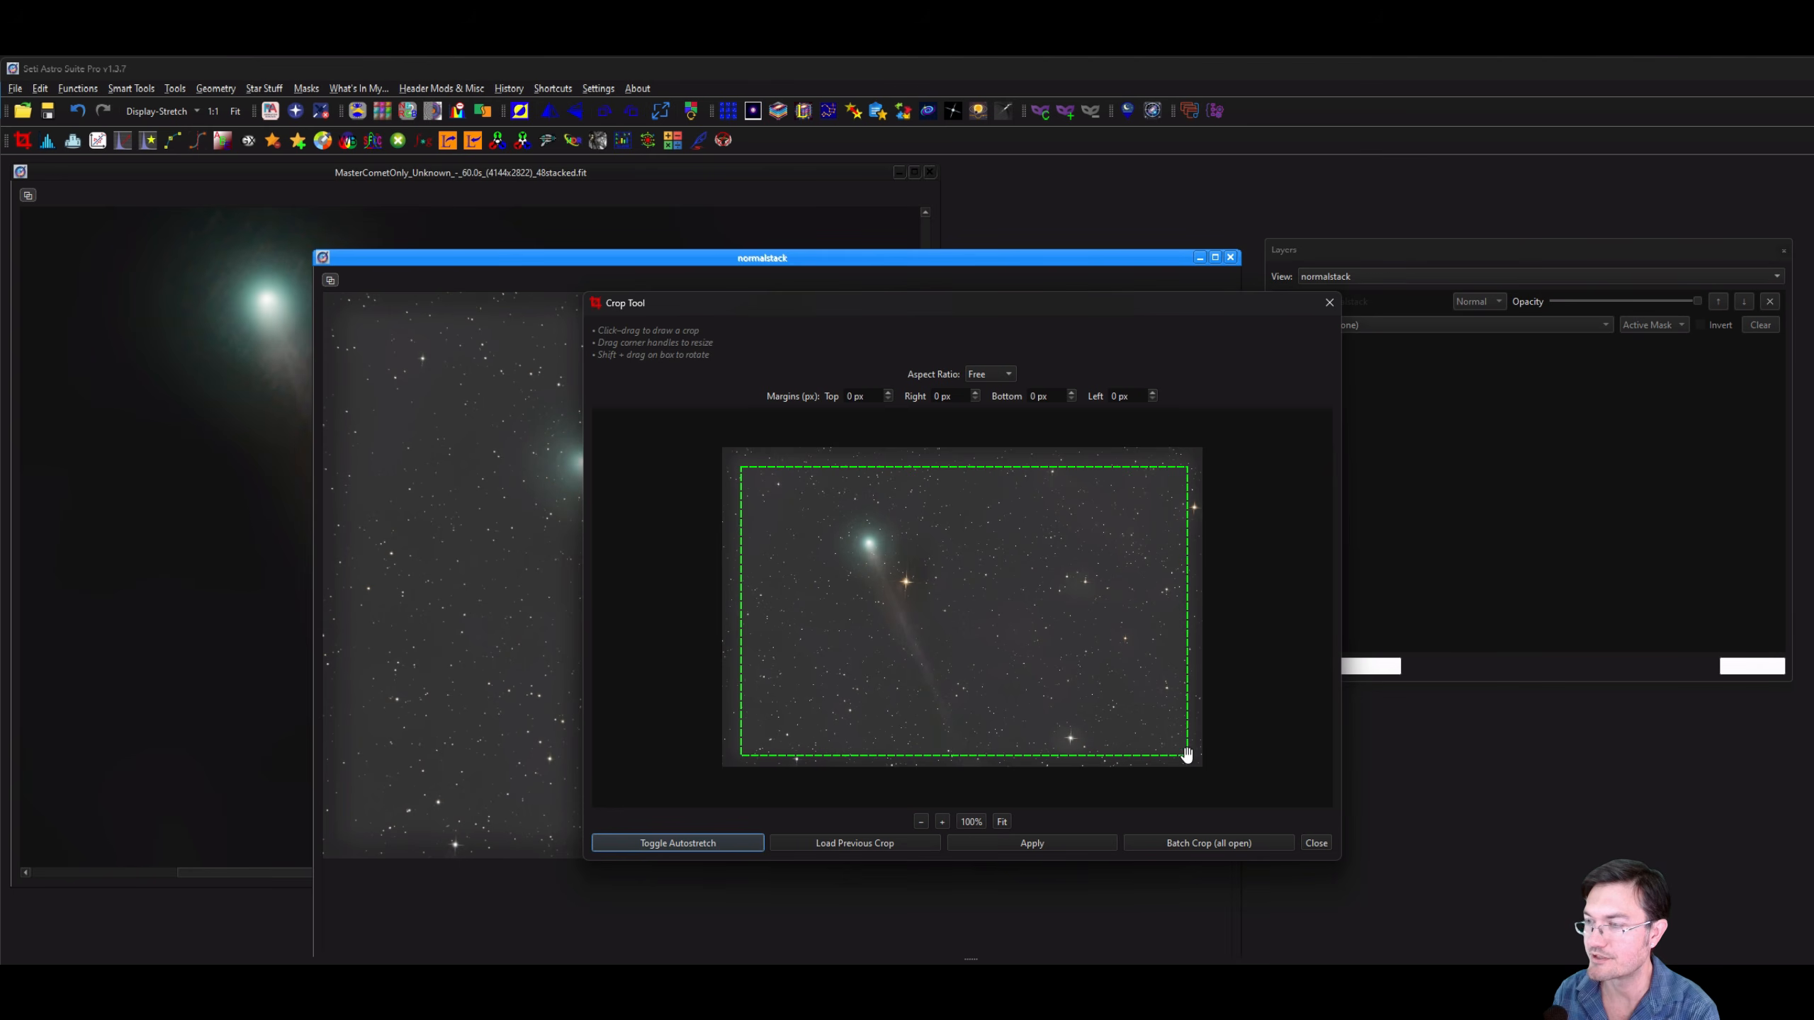
click(1015, 844)
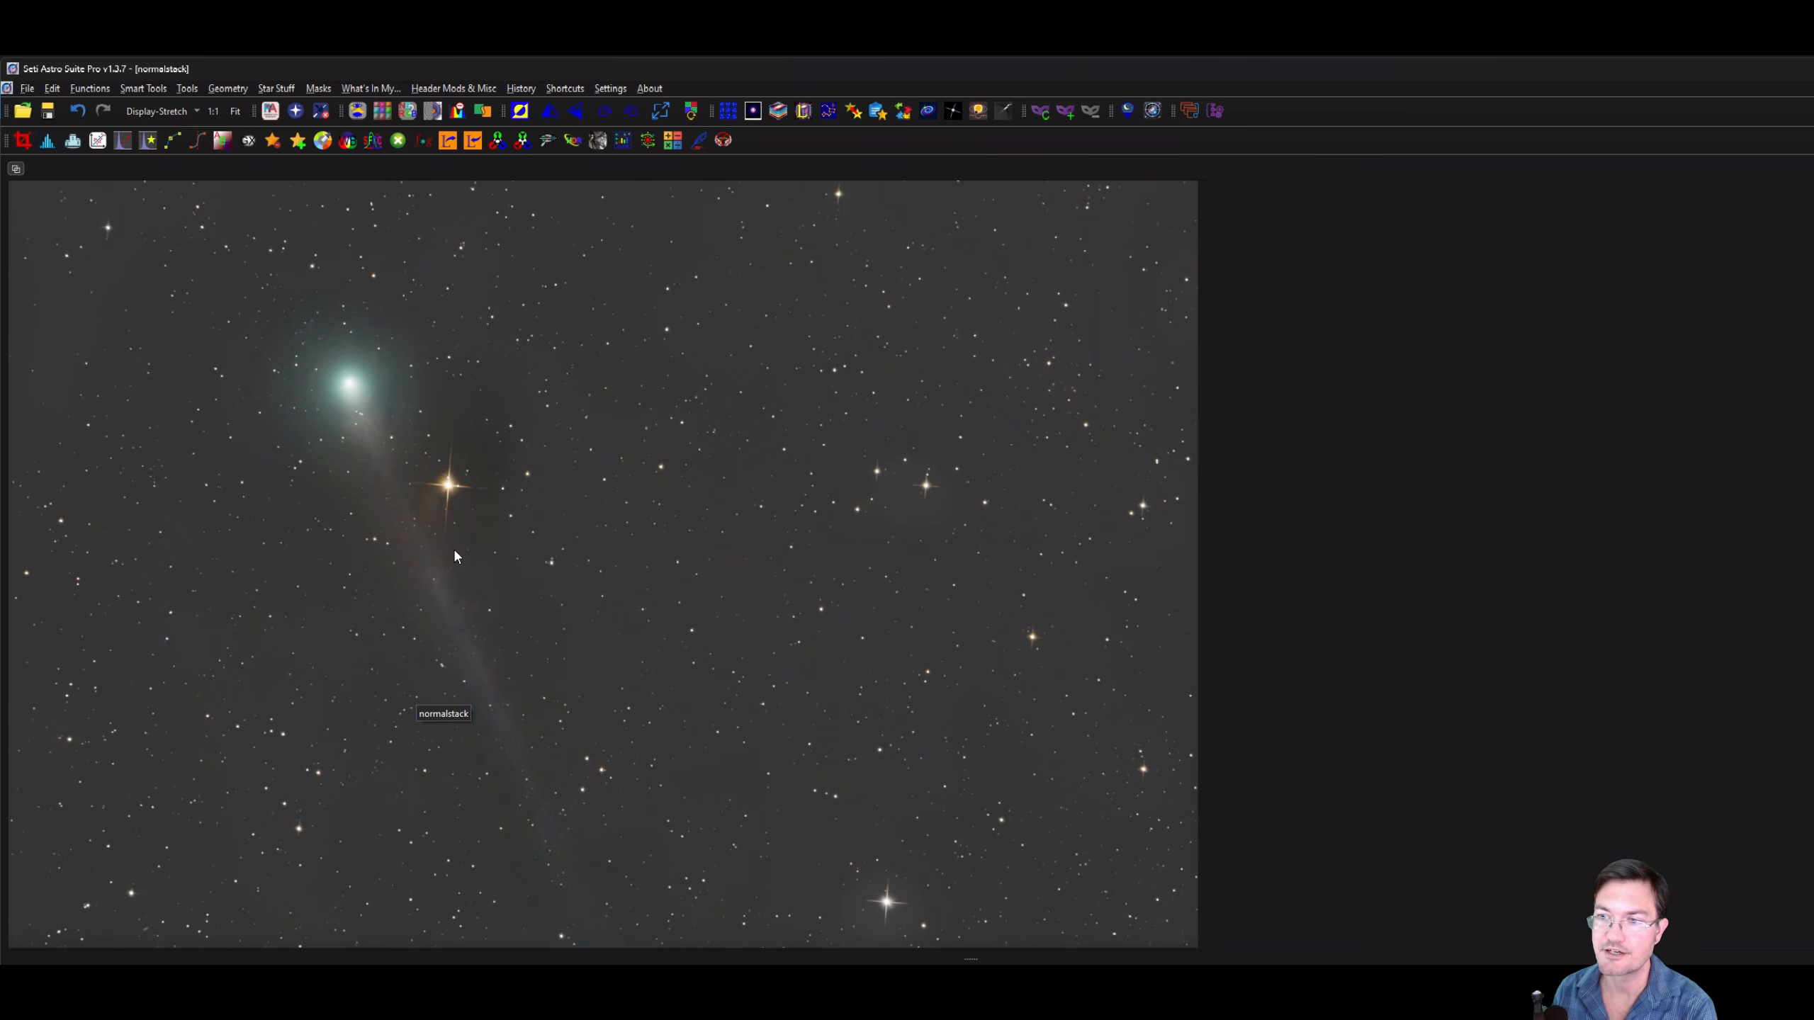